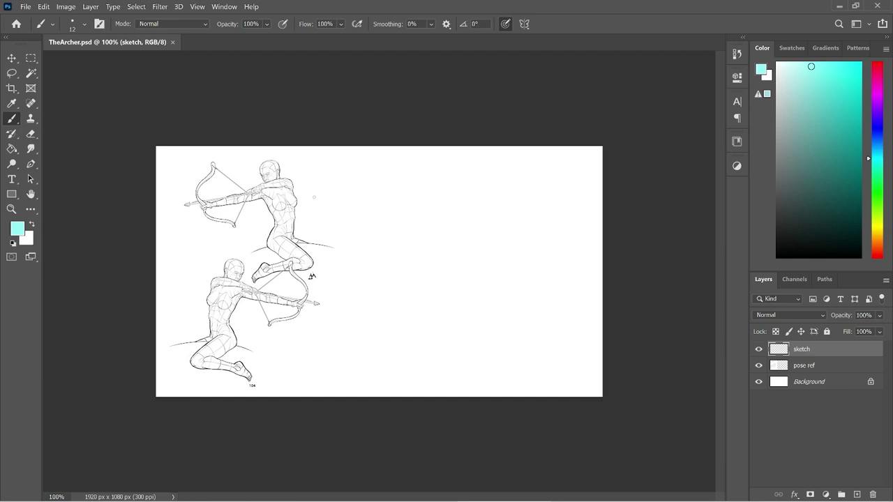
- Enlarge the pose ref layer, position its lower archer within the left half of the canvas, and lock the layer
click(827, 366)
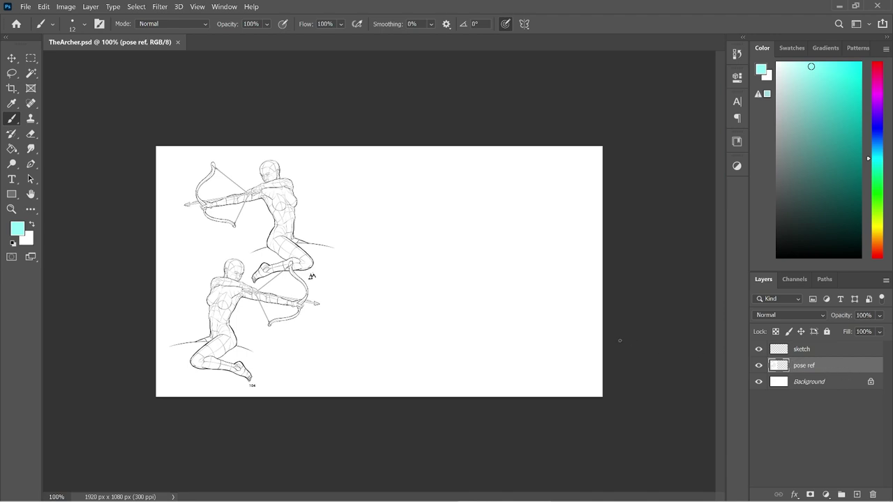
key(ctrl+t)
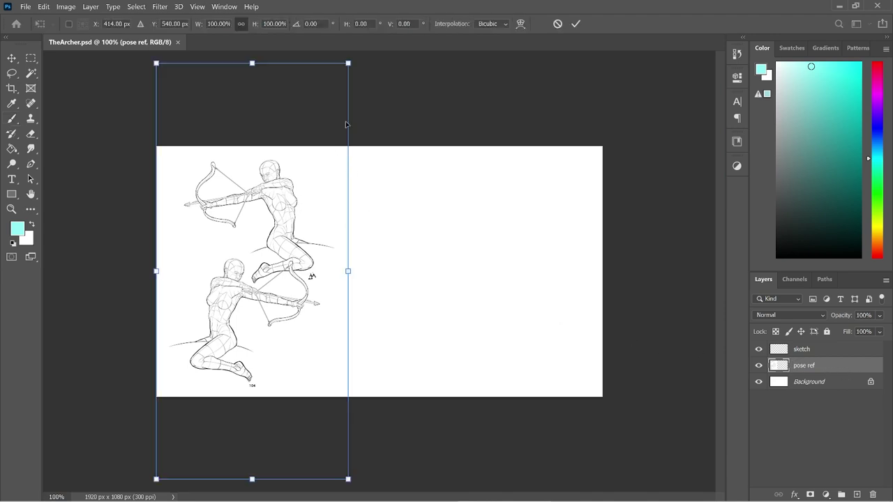
drag(348, 63, 359, 143)
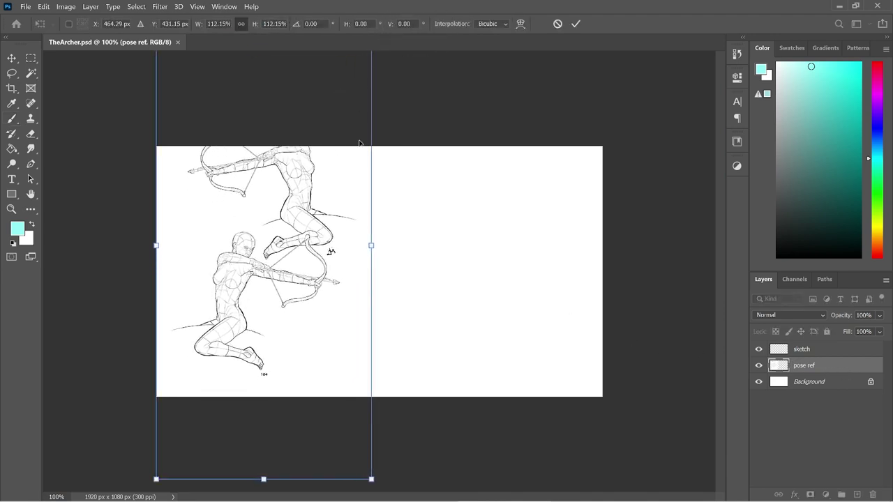
drag(371, 246, 422, 217)
drag(330, 273, 327, 232)
drag(156, 207, 121, 208)
drag(233, 240, 253, 230)
key(Return)
key(b)
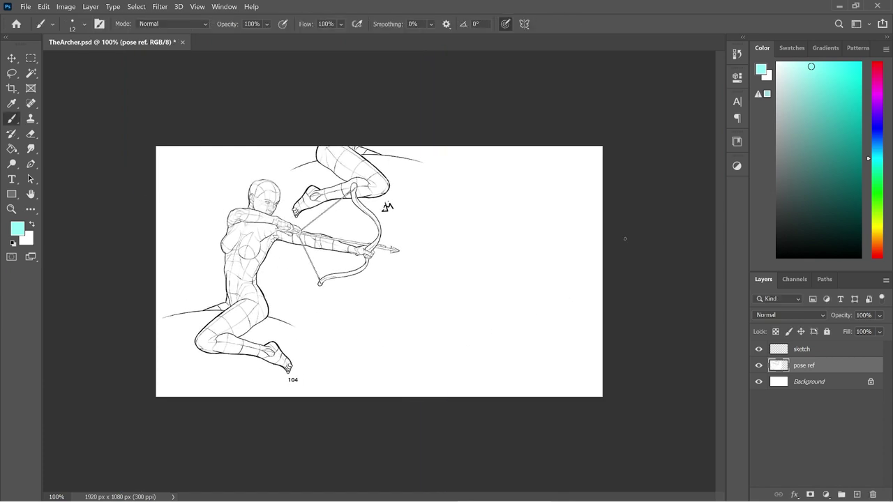
click(827, 331)
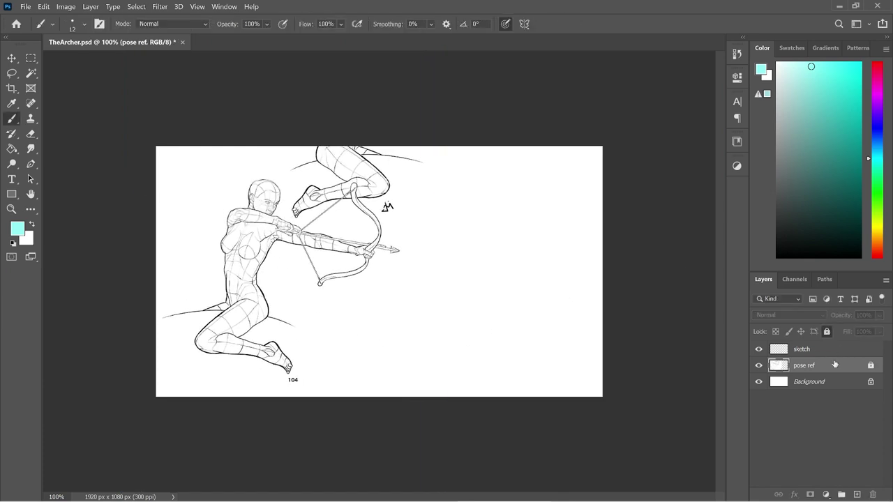
- Sketch light cyan head curves on the sketch layer in the empty area, and move them closer to the reference figure
click(832, 351)
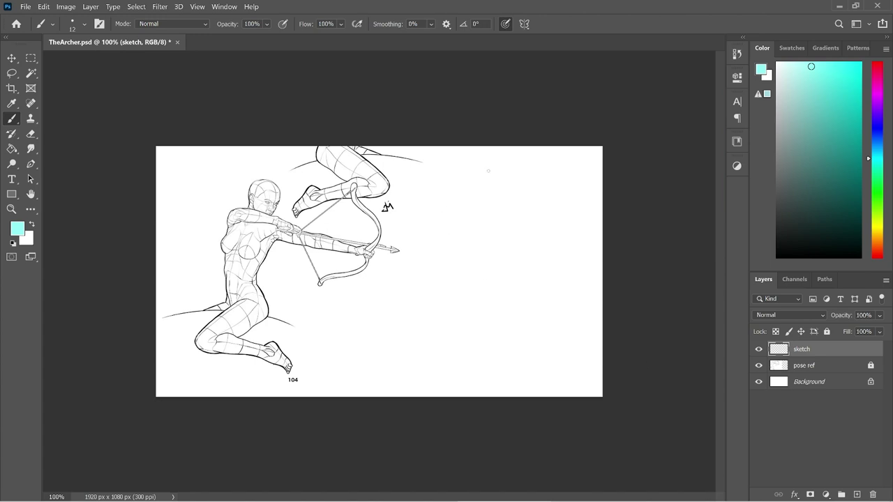
mouse_move(485, 204)
mouse_down()
mouse_move(510, 209)
mouse_move(496, 220)
mouse_move(481, 191)
mouse_up()
key(ctrl+t)
mouse_move(489, 212)
mouse_down()
mouse_move(462, 205)
mouse_move(454, 221)
mouse_move(435, 211)
mouse_move(452, 224)
mouse_up()
key(Return)
- Unlock the pose ref layer, scale it down and move its lower archer into the canvas's upper-left corner
click(871, 366)
click(843, 366)
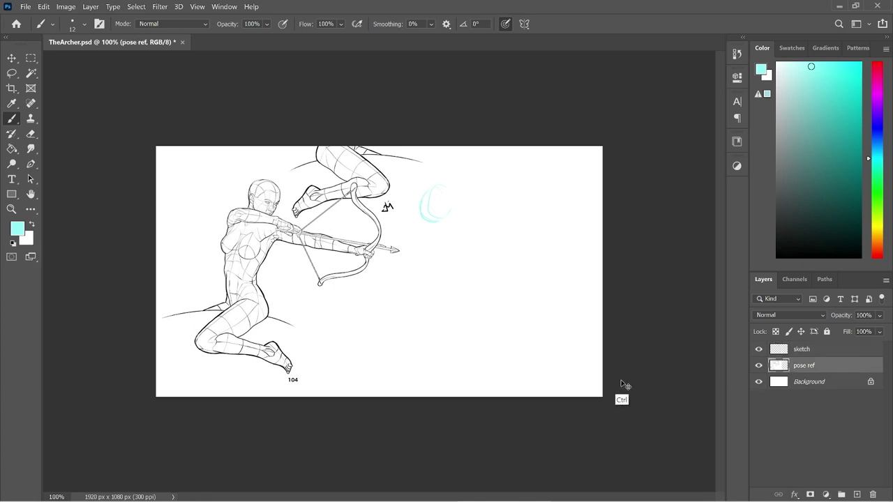
key(ctrl+t)
drag(444, 200, 362, 200)
drag(277, 249, 260, 224)
key(Return)
key(b)
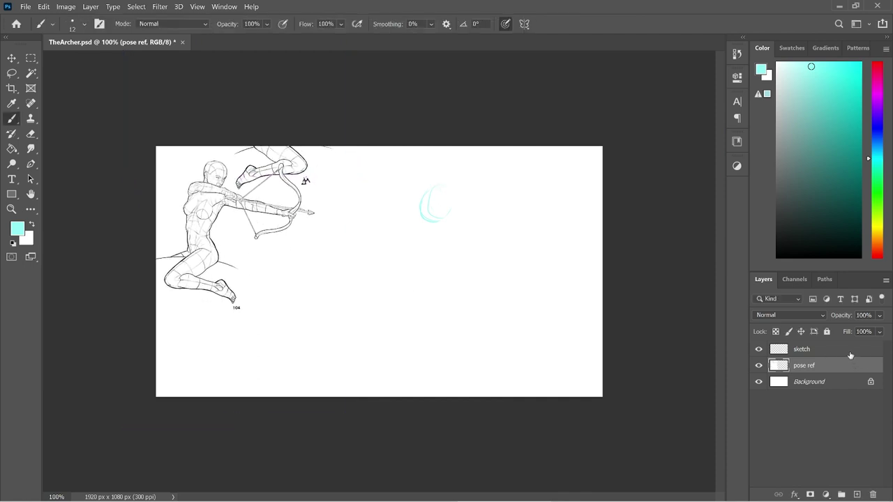
- Move the head drawing on the sketch layer left toward the reference figure
click(846, 350)
key(ctrl+t)
mouse_move(422, 219)
mouse_down()
mouse_move(382, 218)
mouse_move(419, 237)
mouse_up()
key(Return)
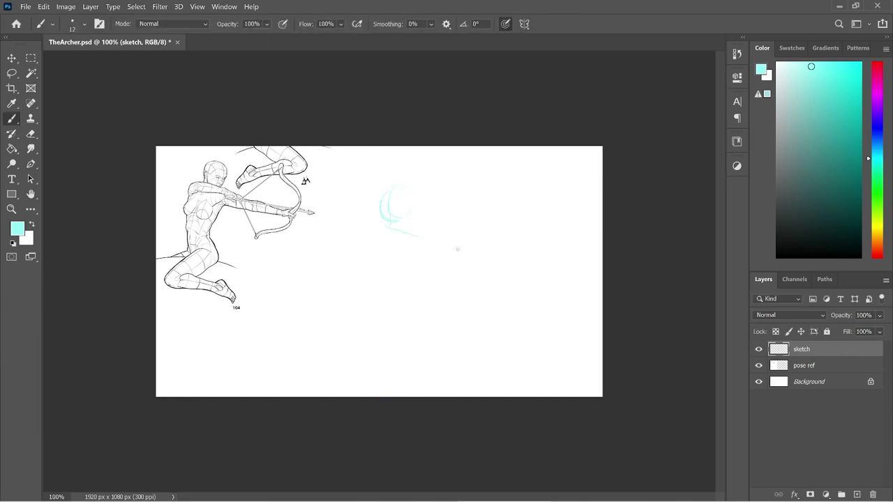
- Rough in long guide lines for the outstretched arm and bent drawing arm, including the shoulder below the head
drag(401, 226, 514, 247)
drag(426, 204, 479, 238)
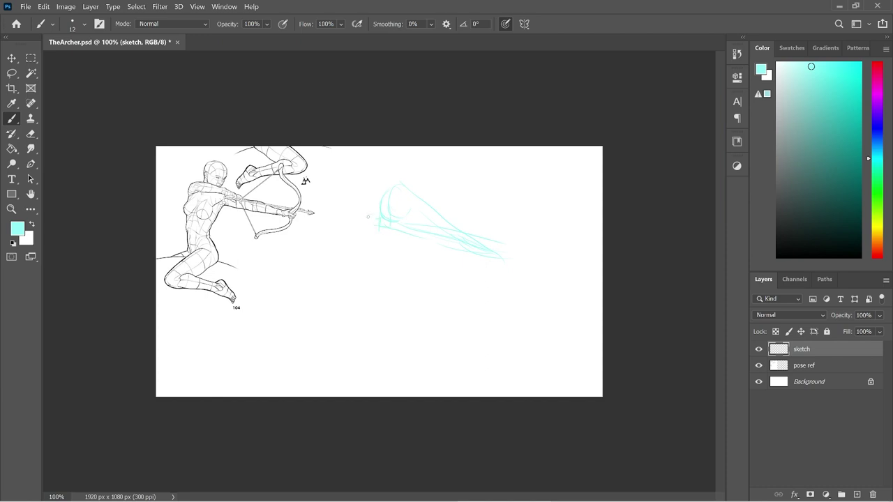
drag(399, 222, 427, 231)
drag(375, 227, 366, 218)
- Sketch the chest forms and both sides of the ribcage below the arm lines
drag(387, 230, 387, 252)
drag(372, 231, 361, 252)
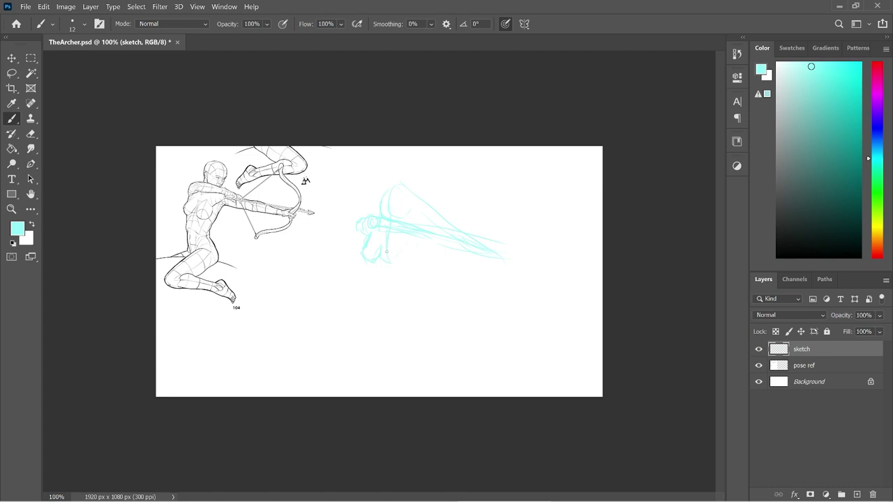
mouse_move(404, 250)
mouse_down()
mouse_move(395, 263)
mouse_move(421, 240)
mouse_up()
drag(418, 261, 400, 290)
drag(365, 260, 368, 277)
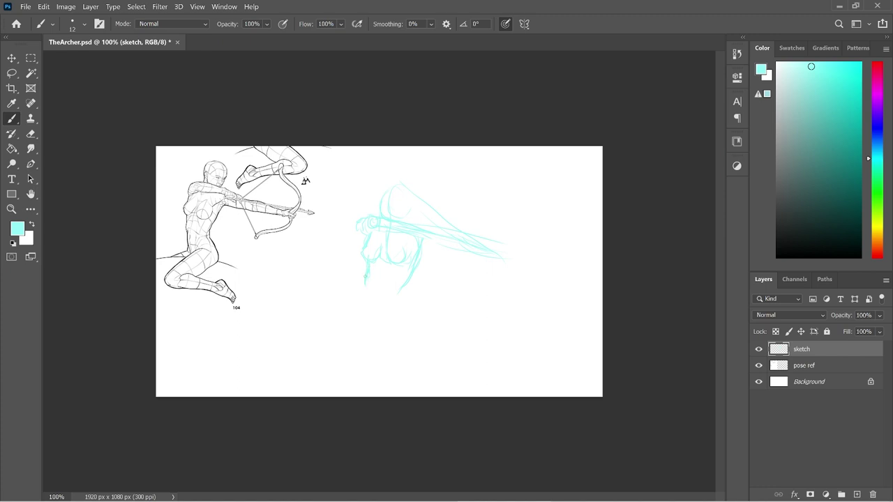
mouse_move(389, 272)
mouse_down()
mouse_move(405, 289)
mouse_move(388, 270)
mouse_move(391, 282)
mouse_move(414, 289)
mouse_move(407, 270)
mouse_move(412, 292)
mouse_move(416, 263)
mouse_move(409, 298)
mouse_move(415, 258)
mouse_move(401, 288)
mouse_move(420, 249)
mouse_move(394, 299)
mouse_up()
- Set the hard round eraser to 56 px and clean up stray strokes around the chest and waist
key(e)
right_click(433, 267)
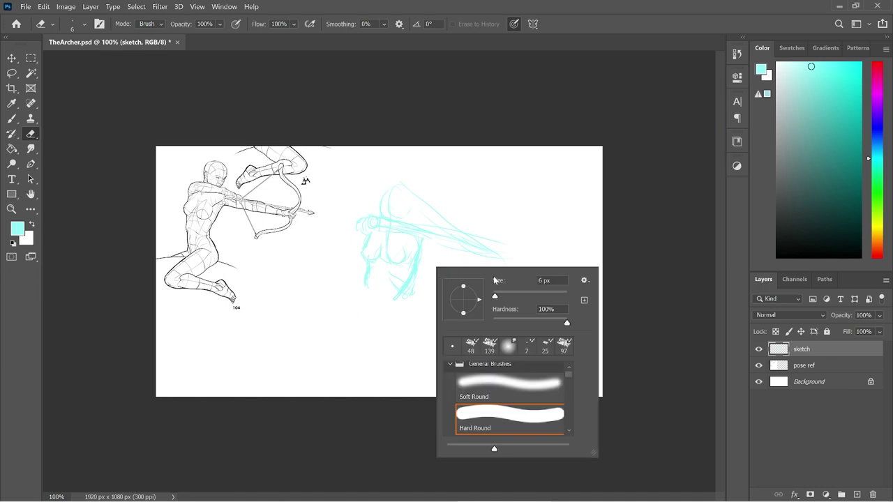
click(515, 297)
click(527, 211)
drag(416, 283, 406, 292)
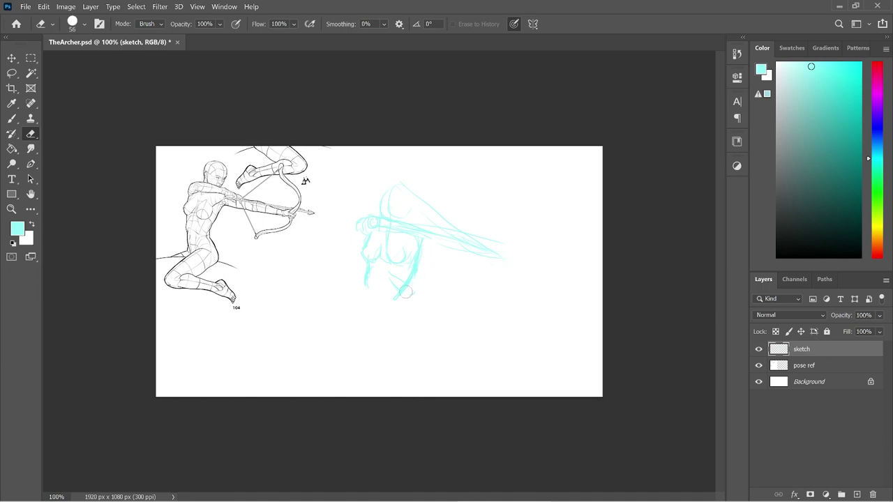
mouse_move(380, 264)
mouse_down()
mouse_move(388, 277)
mouse_move(377, 260)
mouse_up()
- Sketch the abdomen centre line, the curved back of the waist and the hips
key(b)
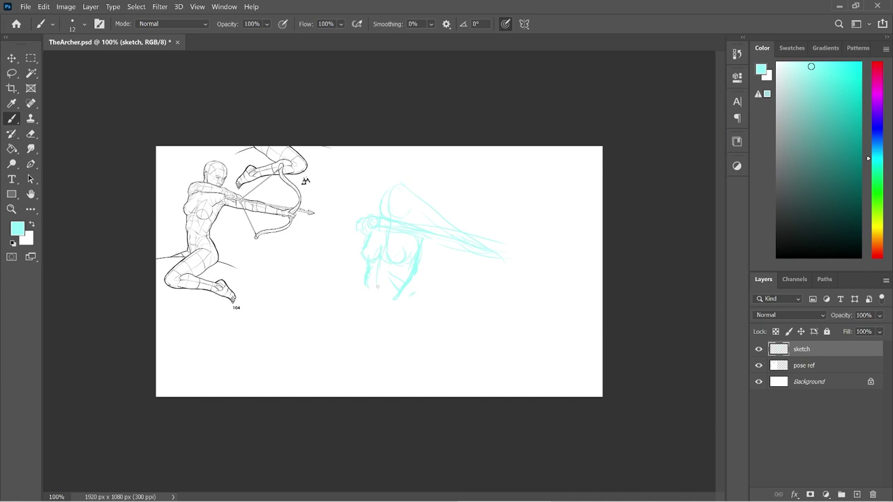
mouse_move(376, 282)
mouse_down()
mouse_move(373, 315)
mouse_move(375, 284)
mouse_move(375, 301)
mouse_move(402, 297)
mouse_move(403, 287)
mouse_move(403, 303)
mouse_move(403, 283)
mouse_move(406, 318)
mouse_move(403, 280)
mouse_move(405, 312)
mouse_move(404, 286)
mouse_up()
mouse_move(413, 328)
mouse_down()
mouse_move(409, 350)
mouse_move(395, 351)
mouse_up()
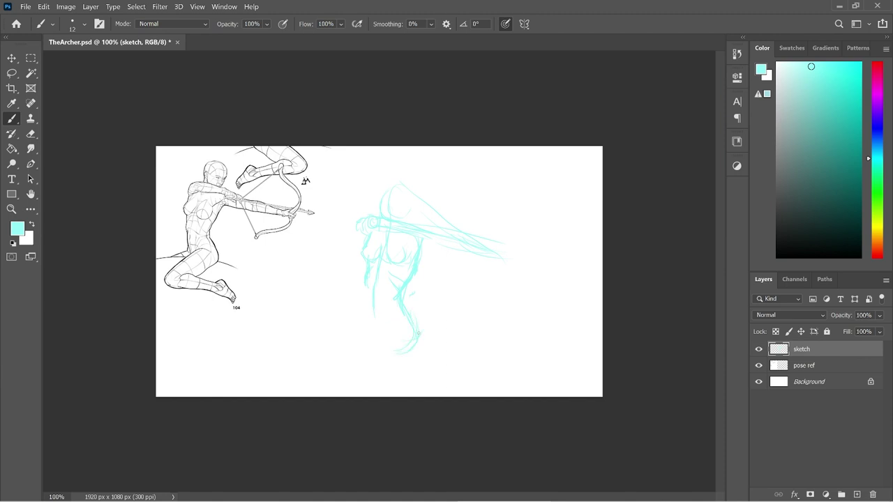
mouse_move(367, 307)
mouse_down()
mouse_move(368, 285)
mouse_move(371, 331)
mouse_move(374, 294)
mouse_move(375, 316)
mouse_up()
mouse_move(391, 318)
mouse_down()
mouse_move(370, 337)
mouse_move(361, 301)
mouse_move(370, 333)
mouse_up()
drag(365, 293, 364, 314)
- Move the whole figure sketch slightly upward to make room for the legs
key(ctrl+t)
drag(415, 316, 416, 301)
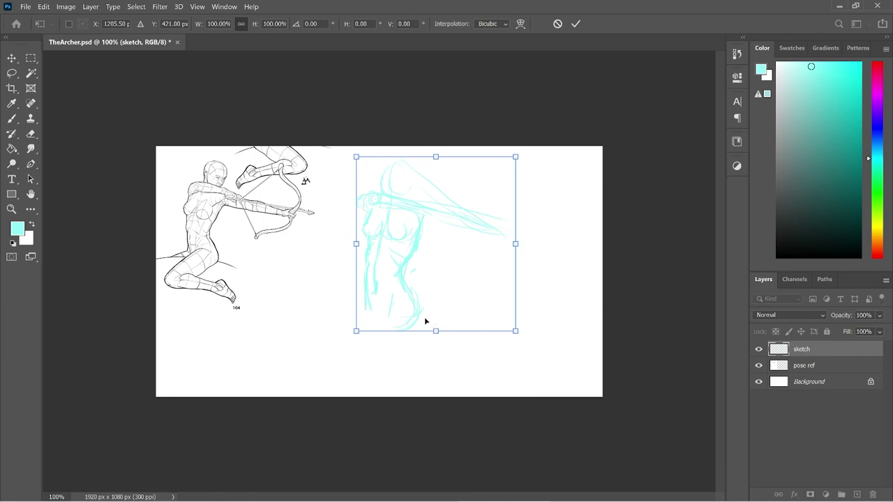
key(Return)
- Sketch the near thigh running from the hip diagonally down to the bent knee
drag(378, 328, 391, 316)
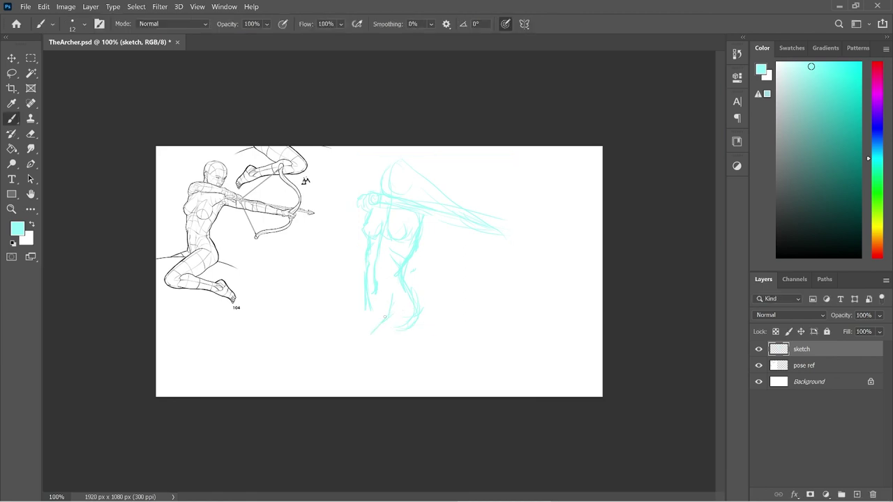
mouse_move(389, 310)
mouse_down()
mouse_move(350, 347)
mouse_move(396, 307)
mouse_move(347, 353)
mouse_up()
drag(421, 315, 403, 333)
drag(390, 354, 349, 365)
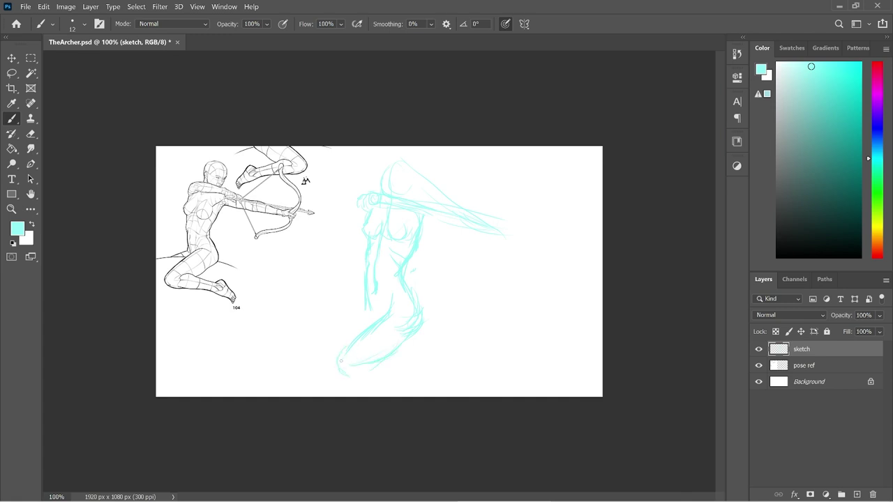
- Draw sloping lines outward from both sides of the hips and strengthen the upper edge of the near thigh
mouse_move(388, 317)
mouse_down()
mouse_move(336, 318)
mouse_move(306, 333)
mouse_move(381, 319)
mouse_move(323, 325)
mouse_up()
drag(367, 305, 348, 318)
drag(390, 302, 339, 359)
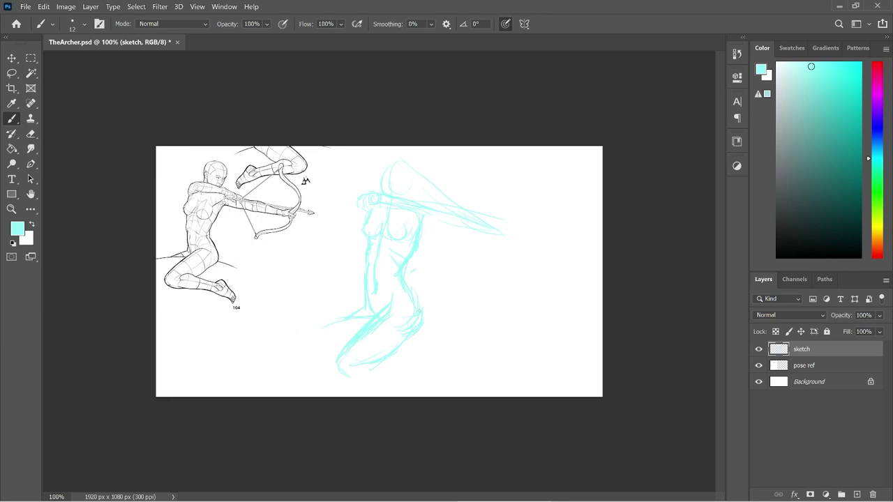
drag(420, 320, 501, 360)
- Scale the figure sketch down slightly and shift it up and left on the canvas
key(ctrl+t)
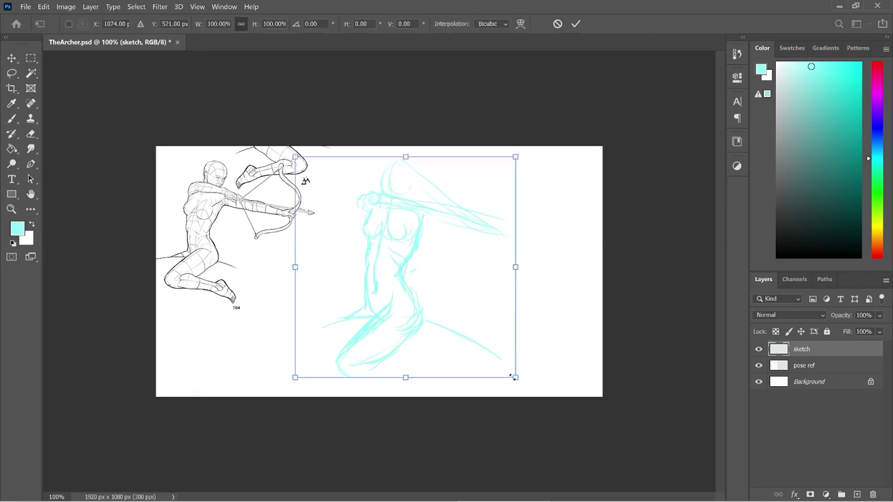
drag(514, 374, 500, 363)
drag(409, 313, 404, 308)
key(Return)
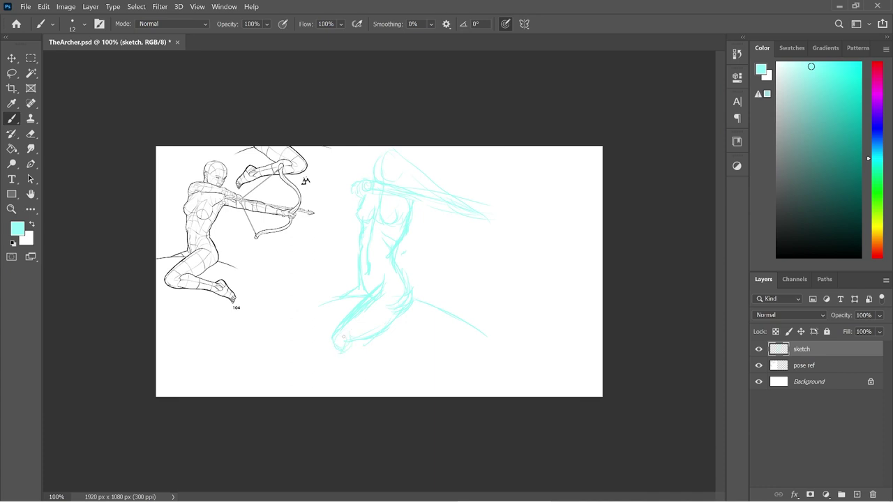
- Sketch the folded lower leg, then lasso it, rotate it about 8.5° counterclockwise and raise it toward the knee
drag(335, 349, 346, 356)
mouse_move(380, 338)
mouse_down()
mouse_move(345, 346)
mouse_move(364, 337)
mouse_move(378, 349)
mouse_move(368, 337)
mouse_move(406, 351)
mouse_move(344, 353)
mouse_move(416, 356)
mouse_move(352, 353)
mouse_move(397, 347)
mouse_move(425, 361)
mouse_move(350, 356)
mouse_move(417, 357)
mouse_up()
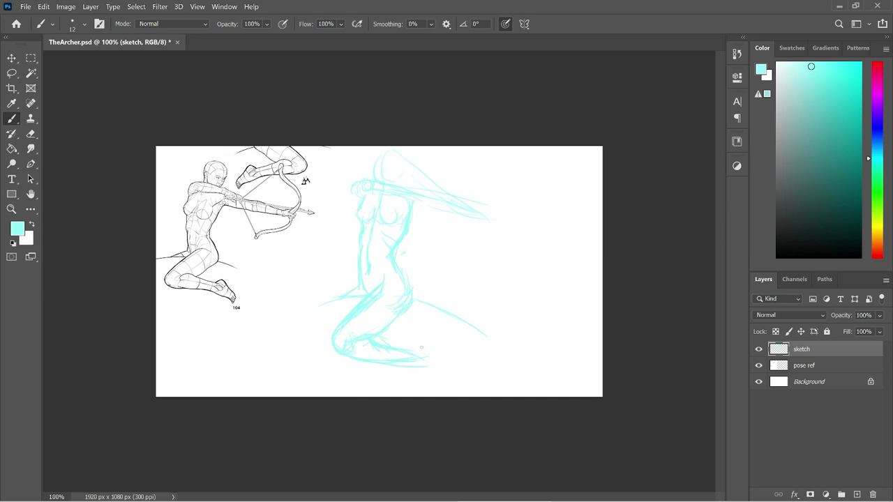
key(l)
mouse_move(433, 342)
mouse_down()
mouse_move(359, 378)
mouse_move(345, 359)
mouse_move(358, 336)
mouse_move(411, 340)
mouse_move(448, 356)
mouse_move(460, 330)
mouse_up()
key(ctrl+t)
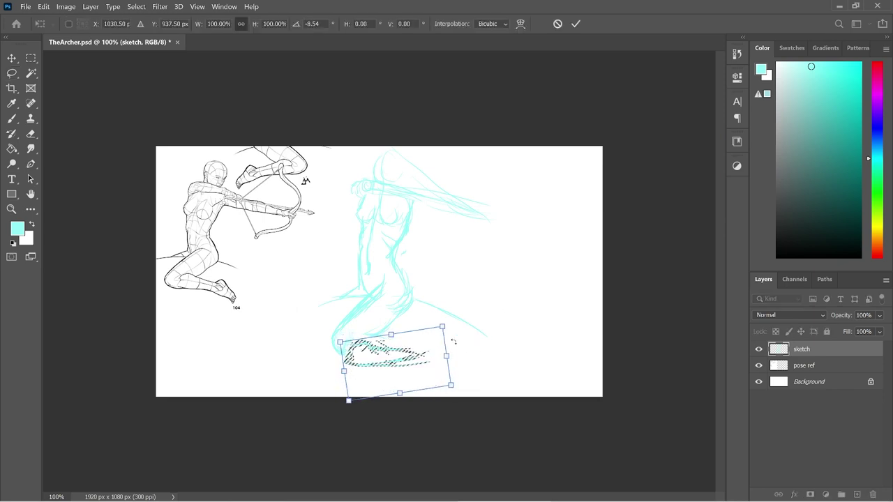
key(shift+Up)
key(shift+Up)
key(Up)
key(Return)
key(ctrl+d)
- Sketch the ankle, heel and foot with toes at the end of the folded lower leg
key(b)
drag(421, 346, 432, 355)
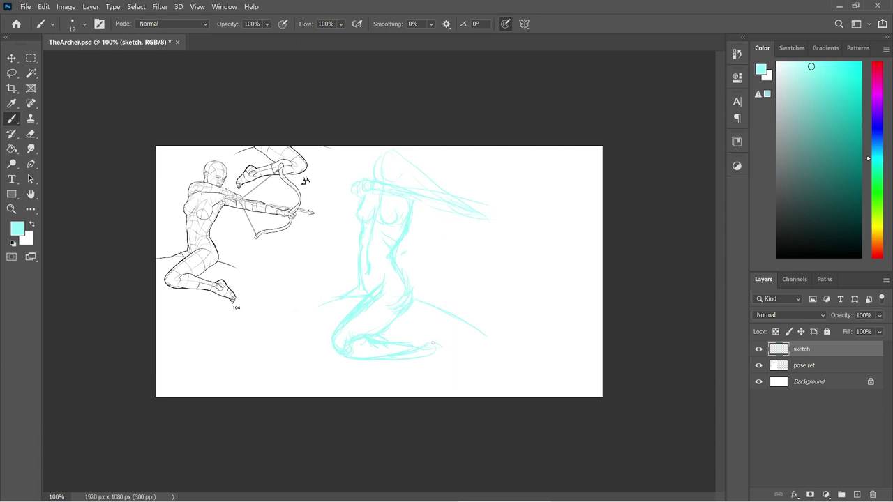
drag(436, 343, 450, 348)
mouse_move(432, 360)
mouse_down()
mouse_move(460, 371)
mouse_move(452, 370)
mouse_move(450, 346)
mouse_move(468, 374)
mouse_up()
drag(462, 374, 466, 380)
- Add contour lines around the knee and calf, and sketch the small foot shape beneath the lower leg
drag(367, 357, 364, 345)
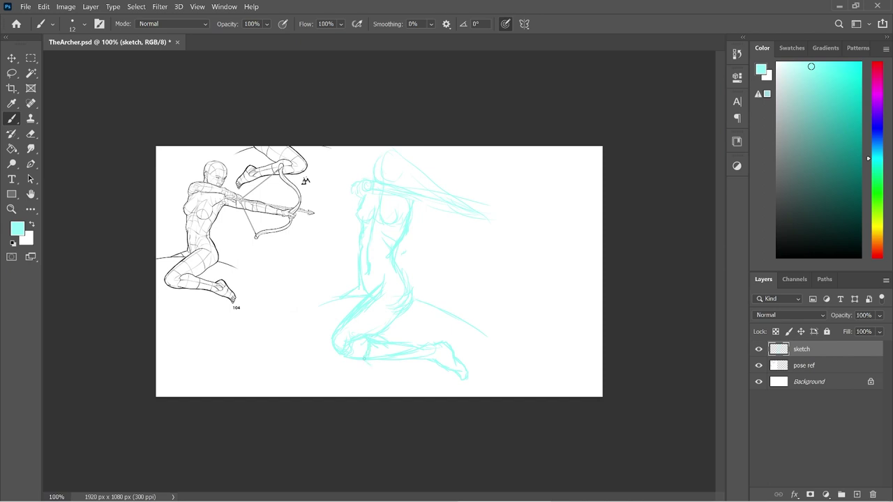
drag(373, 365, 366, 363)
drag(445, 342, 451, 345)
drag(382, 362, 402, 367)
- Scale the figure sketch down slightly so its head sits clear of the canvas's upper edge
key(ctrl+t)
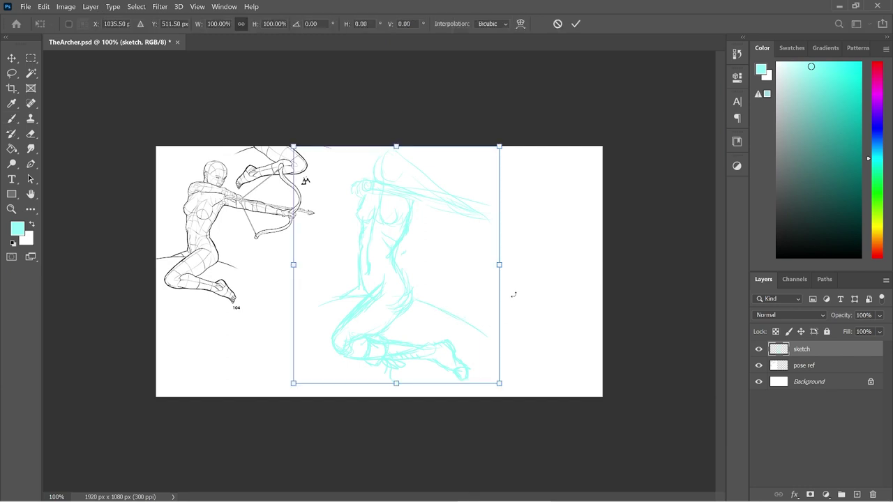
drag(499, 148, 483, 162)
key(Return)
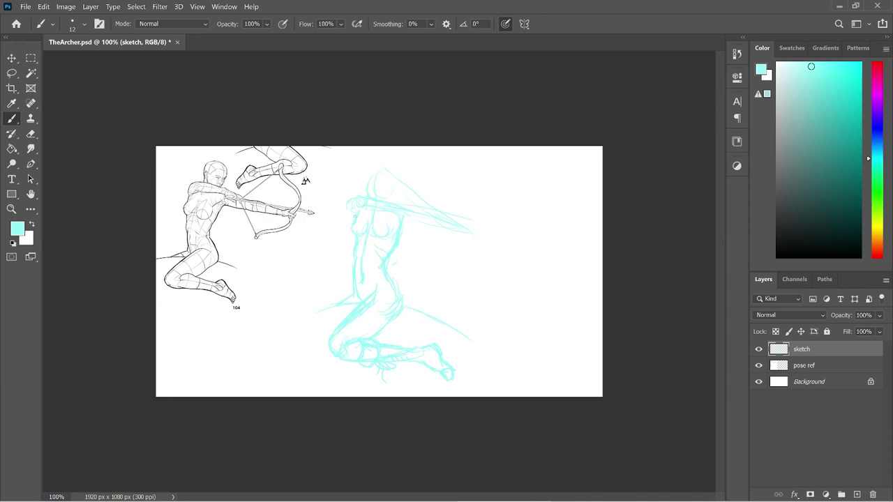
- Refine the chest and waist contours in side view, erasing the old chest lines
drag(349, 230, 353, 241)
drag(374, 224, 371, 235)
mouse_move(402, 274)
mouse_down()
mouse_move(382, 267)
mouse_move(389, 292)
mouse_up()
drag(376, 225, 372, 237)
key(e)
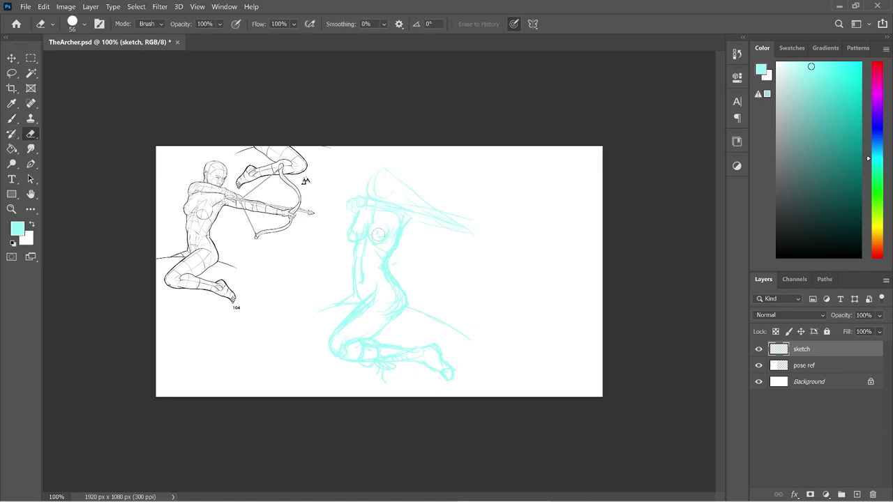
key(b)
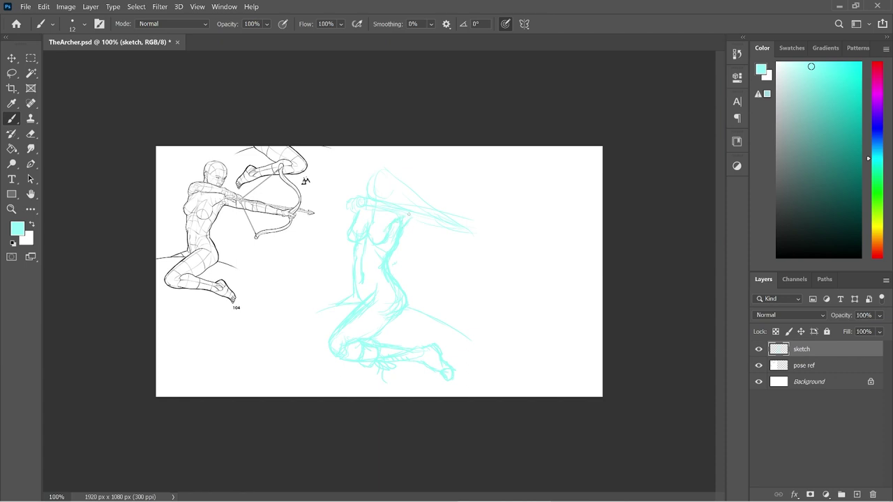
- Redraw the outstretched arm from the shoulder through the elbow to the wrist over the rough guide lines
drag(402, 224, 435, 224)
drag(452, 217, 481, 233)
key(e)
key(b)
mouse_move(434, 215)
mouse_down()
mouse_move(463, 220)
mouse_move(406, 207)
mouse_up()
mouse_move(437, 224)
mouse_down()
mouse_move(489, 233)
mouse_move(465, 231)
mouse_move(493, 233)
mouse_up()
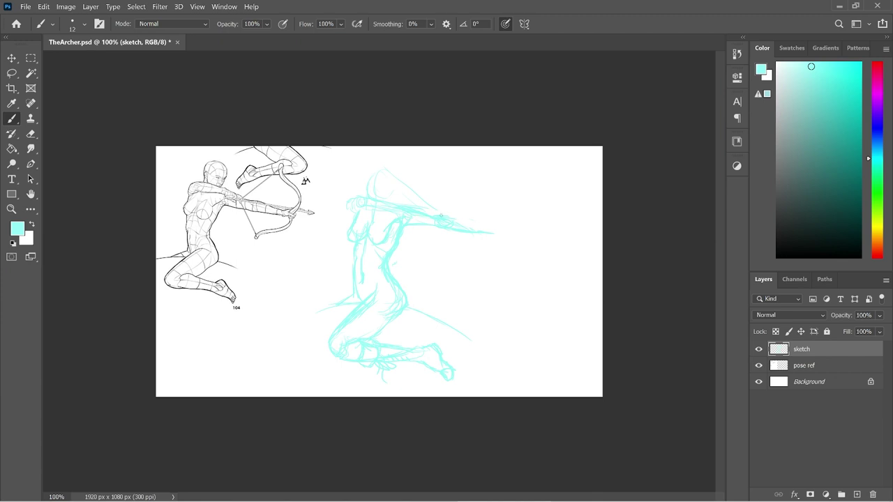
- Sketch the wrist and closed fist at the end of the outstretched arm
mouse_move(473, 226)
mouse_down()
mouse_move(456, 220)
mouse_move(506, 236)
mouse_up()
drag(493, 229, 502, 228)
drag(499, 228, 518, 233)
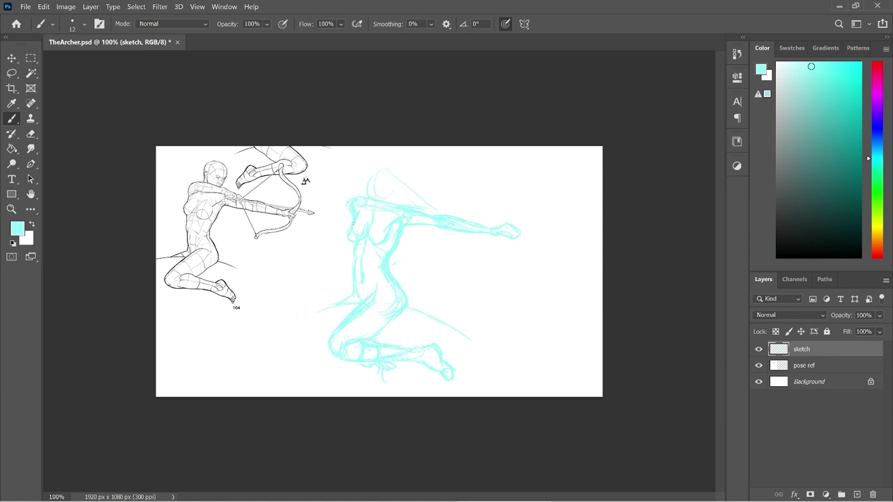
- Redraw the shoulder and upper contour of the bent drawing arm, erasing the old lines around it
key(e)
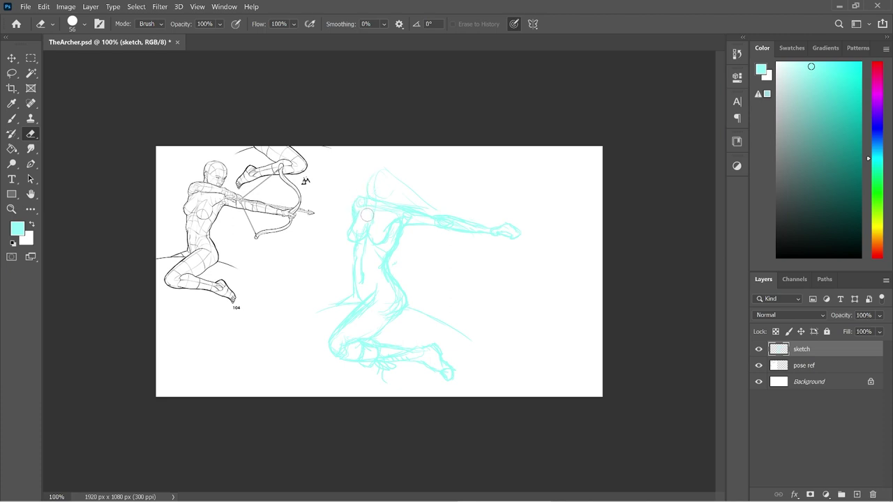
key(b)
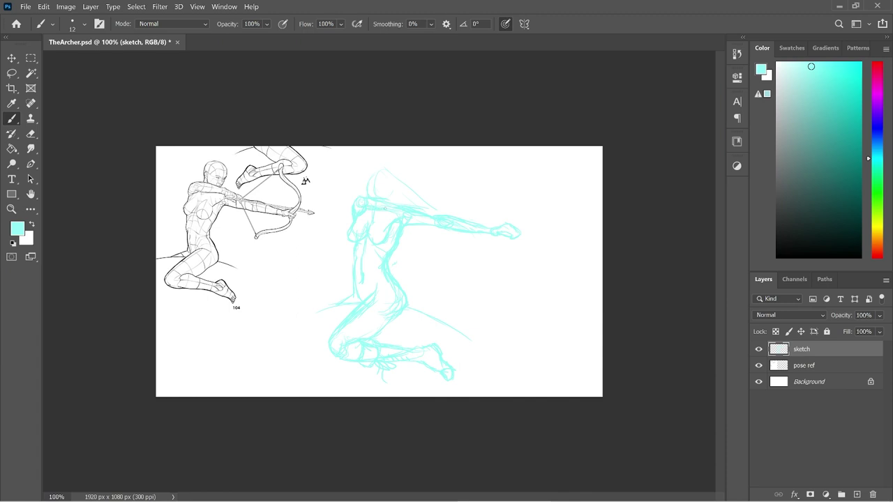
drag(366, 198, 409, 207)
key(e)
key(b)
- Erase the rough head guide lines and sketch a rounded head with a neck above the bent arm
key(e)
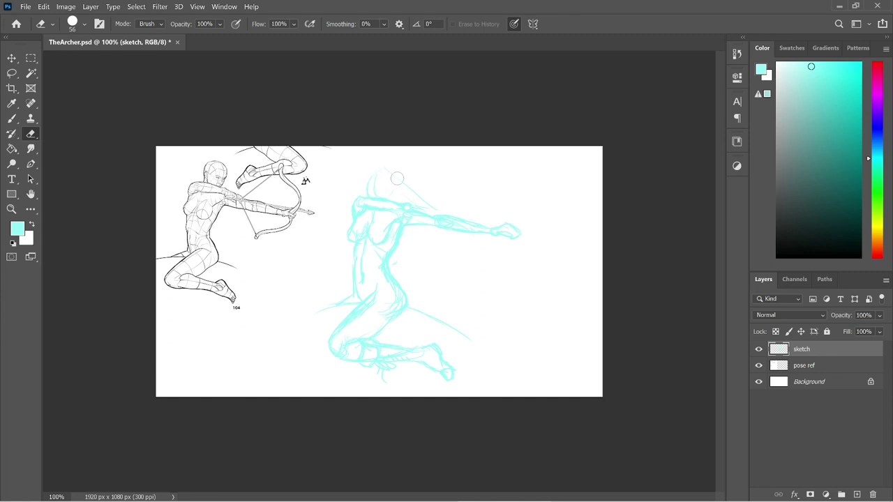
mouse_move(397, 180)
mouse_down()
mouse_move(368, 181)
mouse_move(372, 192)
mouse_move(401, 191)
mouse_move(384, 190)
mouse_move(383, 174)
mouse_move(421, 190)
mouse_move(381, 189)
mouse_up()
key(b)
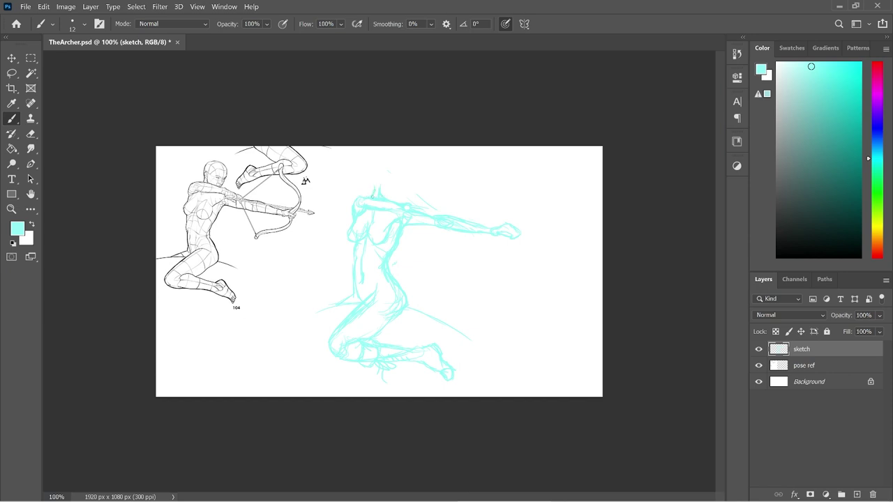
mouse_move(374, 185)
mouse_down()
mouse_move(386, 163)
mouse_move(403, 175)
mouse_move(396, 196)
mouse_up()
drag(401, 177, 401, 186)
- Clean up the jaw and neck area and sketch the ear and the brow and nose guide lines
key(e)
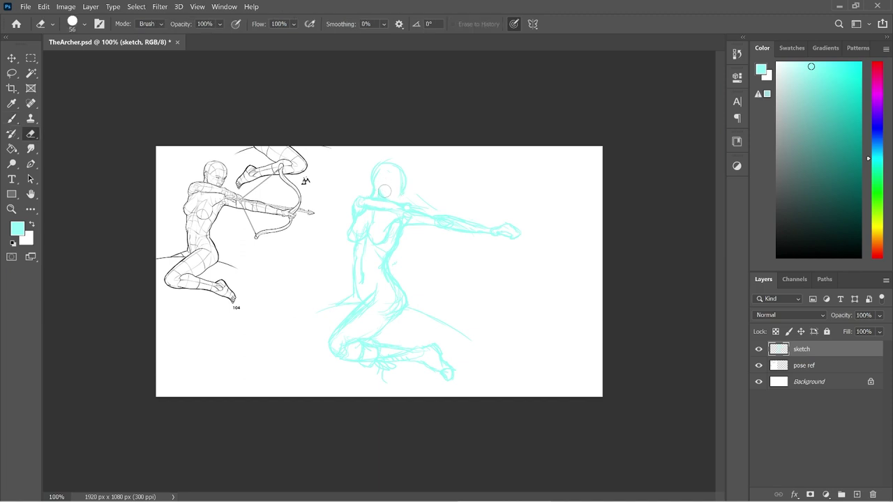
drag(381, 189, 376, 182)
key(b)
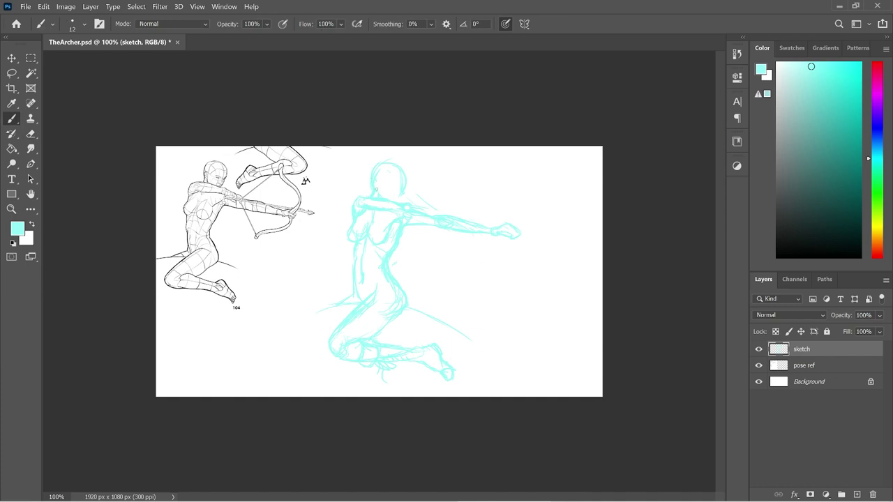
key(e)
key(b)
- Sketch the string hand at the end of the bent arm, erase the arm lines overlapping it, and save the document
key(e)
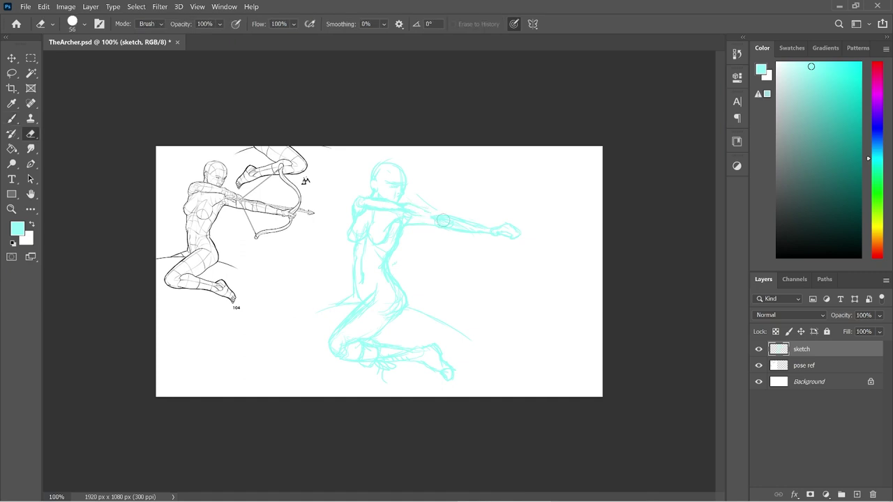
key(b)
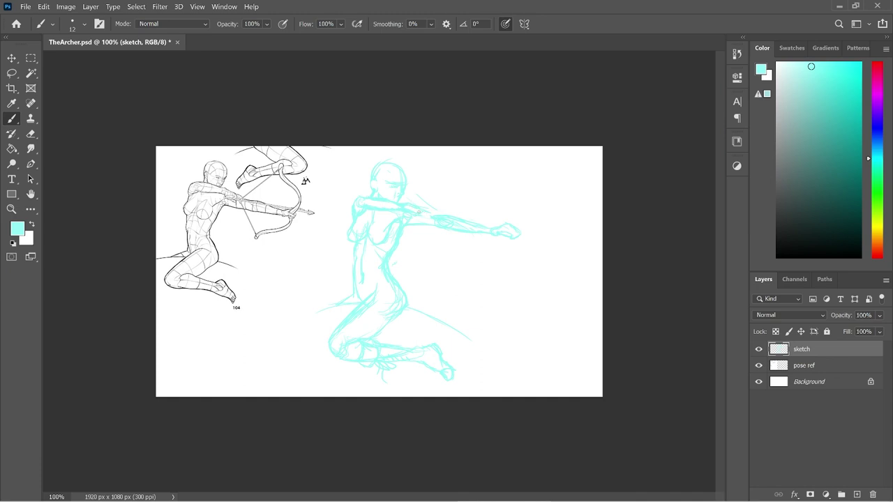
key(e)
key(b)
key(e)
drag(421, 217, 424, 223)
key(b)
key(ctrl+s)
- Replace the fist on the outstretched arm with a hand with extended fingers and rough in the arrow tip beyond it
click(500, 229)
mouse_move(505, 225)
mouse_down()
mouse_move(514, 232)
mouse_move(517, 223)
mouse_up()
key(e)
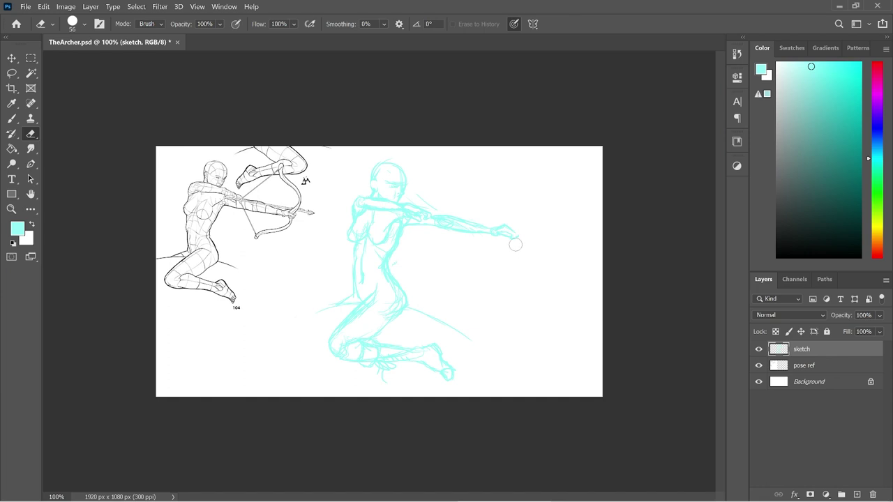
key(b)
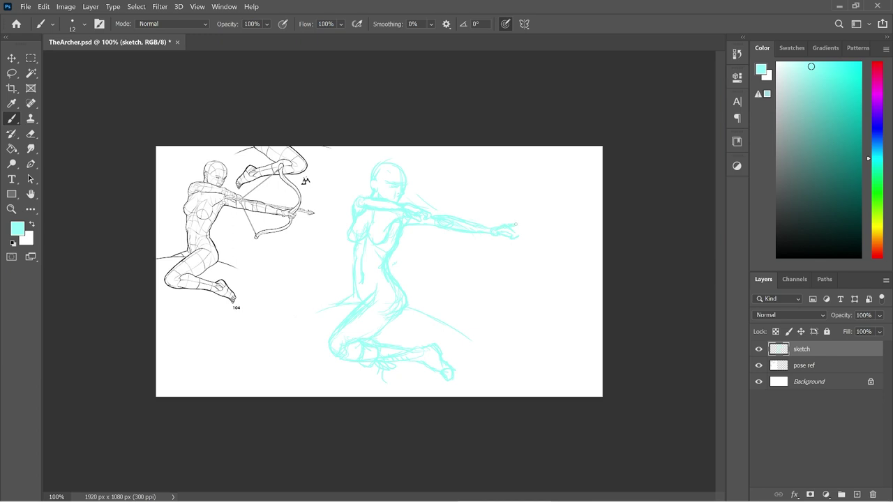
drag(527, 229, 520, 229)
drag(514, 229, 538, 227)
key(r)
mouse_move(543, 204)
mouse_down()
mouse_move(500, 163)
mouse_move(510, 154)
mouse_up()
key(b)
key(r)
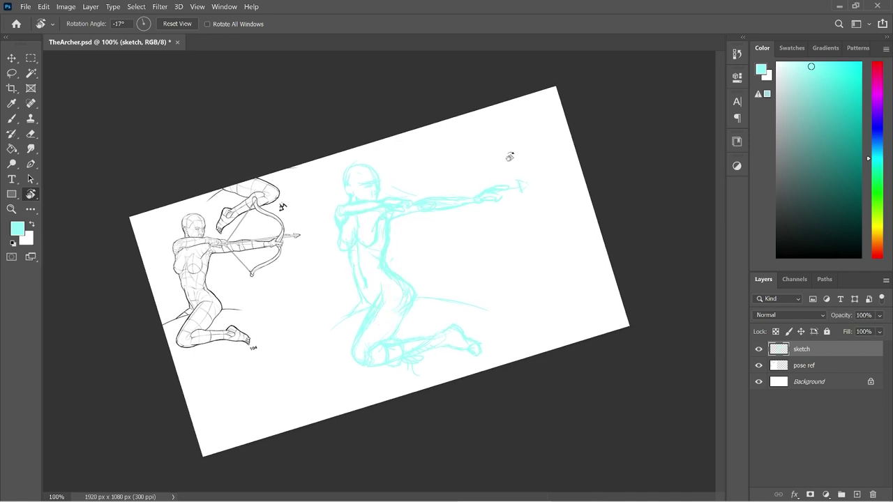
key(b)
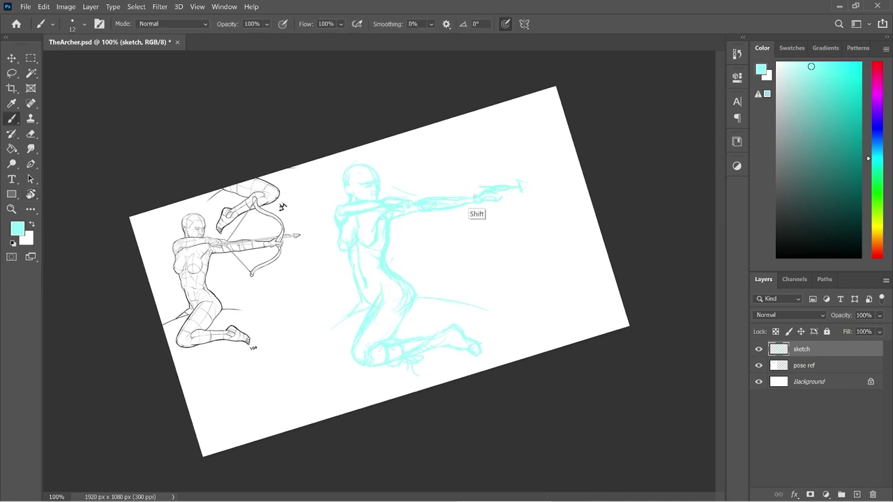
key(r)
mouse_move(489, 163)
mouse_down()
mouse_move(513, 166)
mouse_move(528, 182)
mouse_up()
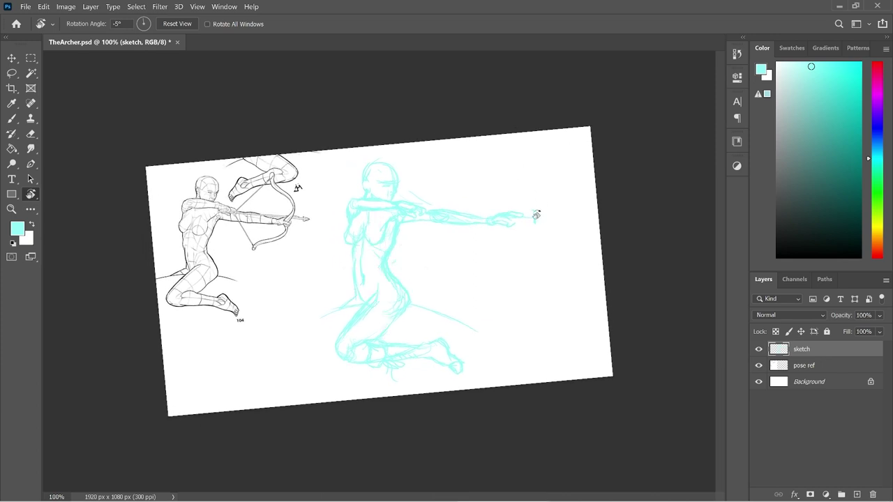
key(b)
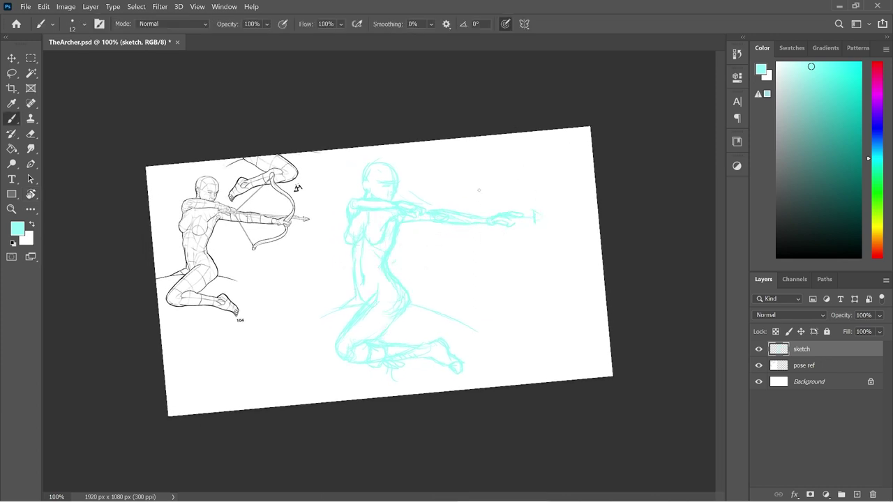
key(r)
drag(479, 178, 474, 175)
drag(530, 208, 407, 212)
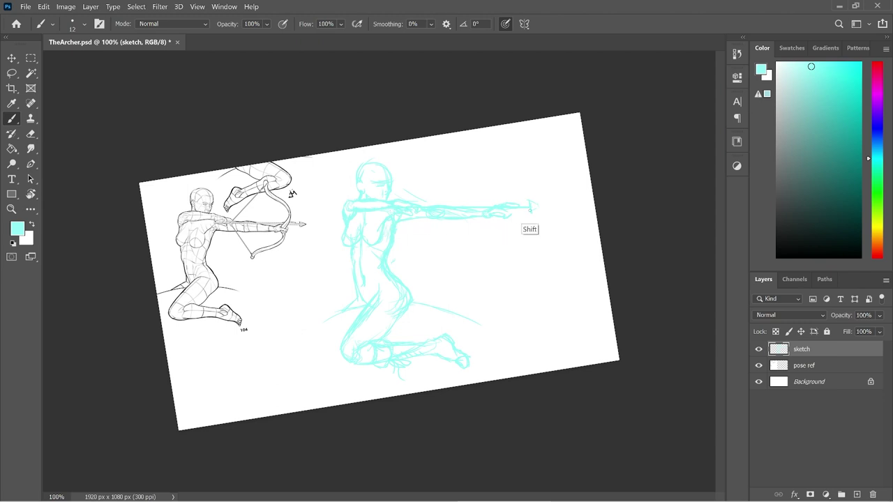
- Change the brush colour to light purple for the arrow
click(877, 107)
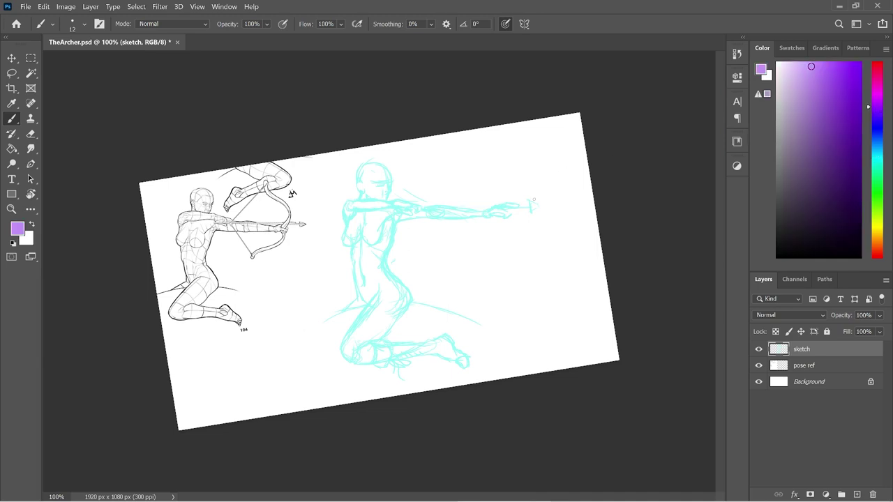
- Try to draw a straight purple arrow shaft along the outstretched arm at different canvas rotations
drag(530, 207, 395, 207)
key(ctrl+z)
key(r)
drag(530, 192, 396, 216)
key(b)
key(r)
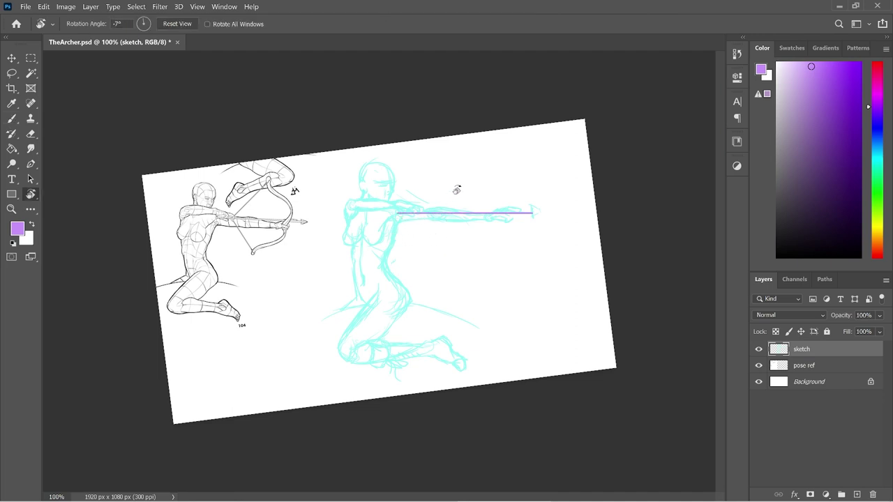
key(ctrl+z)
drag(457, 184, 454, 183)
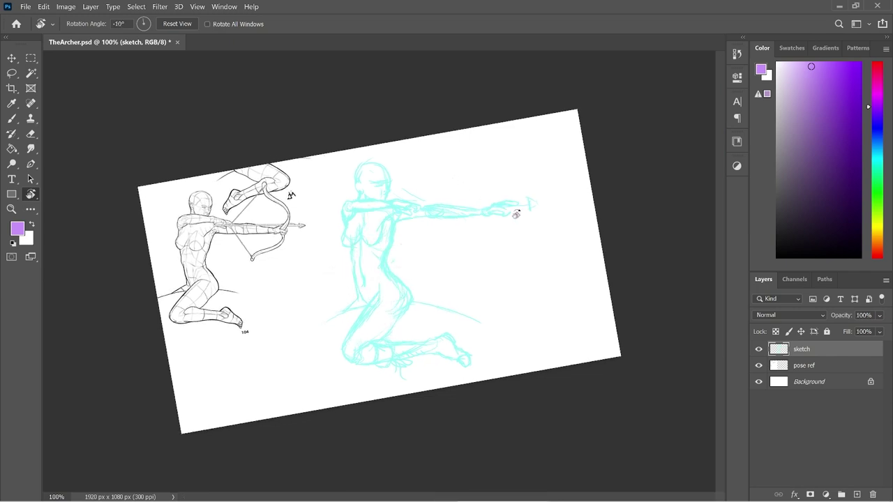
key(b)
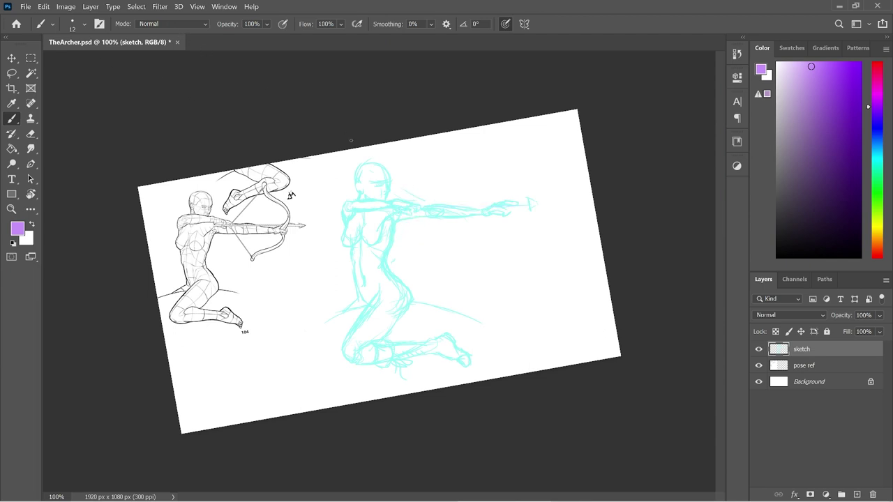
- Rotate the view to -8° and draw a straight purple arrow shaft from the arrow tip back to the string hand
key(r)
drag(124, 23, 114, 24)
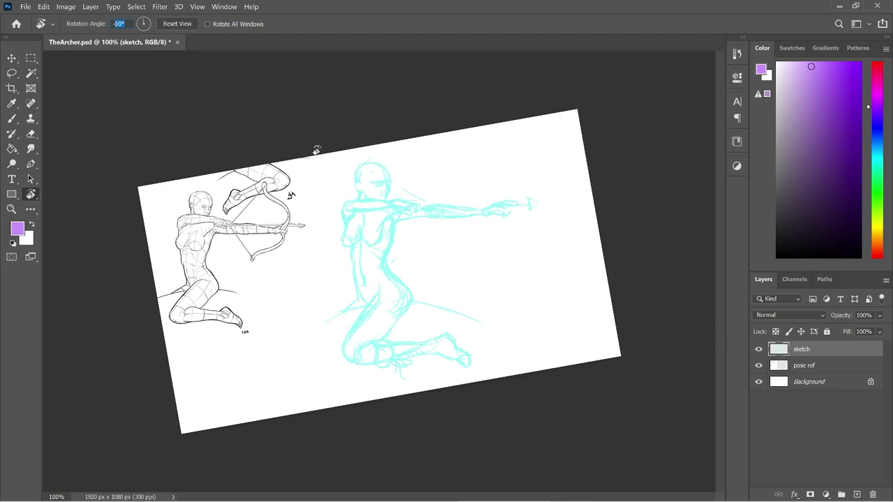
text(-8)
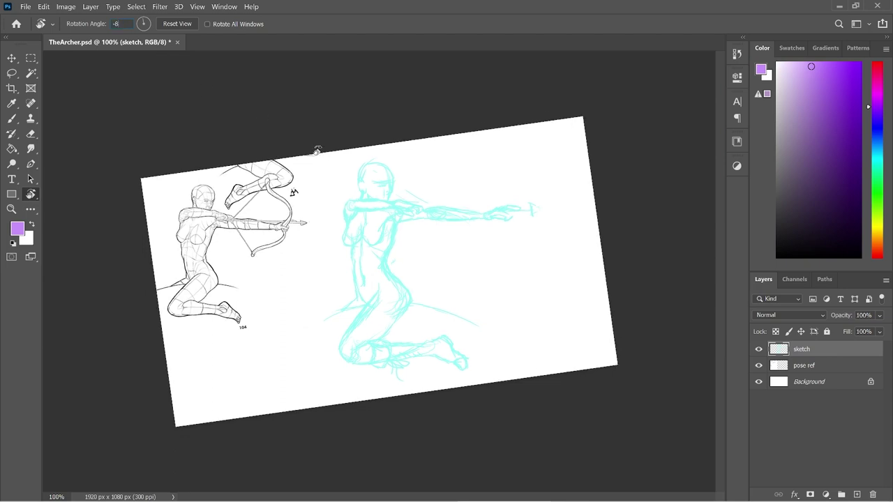
text(bb)
click(533, 210)
shift+click(400, 211)
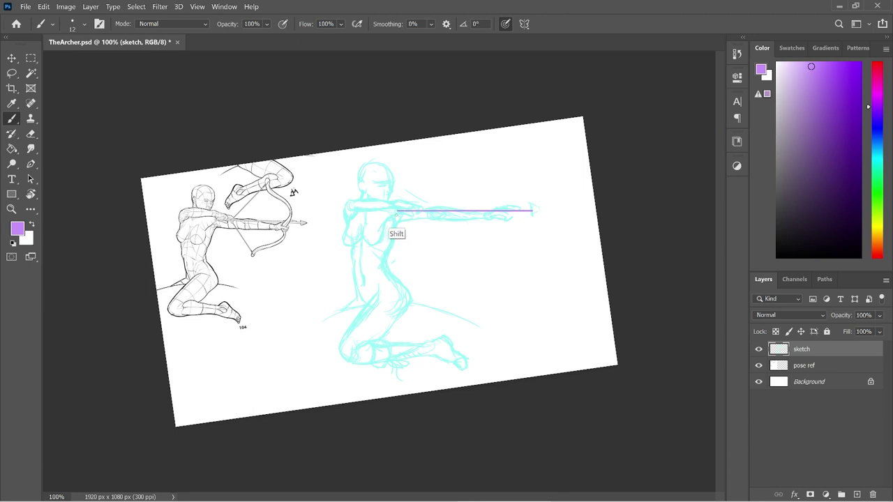
shift+click(390, 210)
- Outline a triangular purple arrowhead at the far end of the shaft and reset the view rotation
drag(542, 211, 533, 216)
key(r)
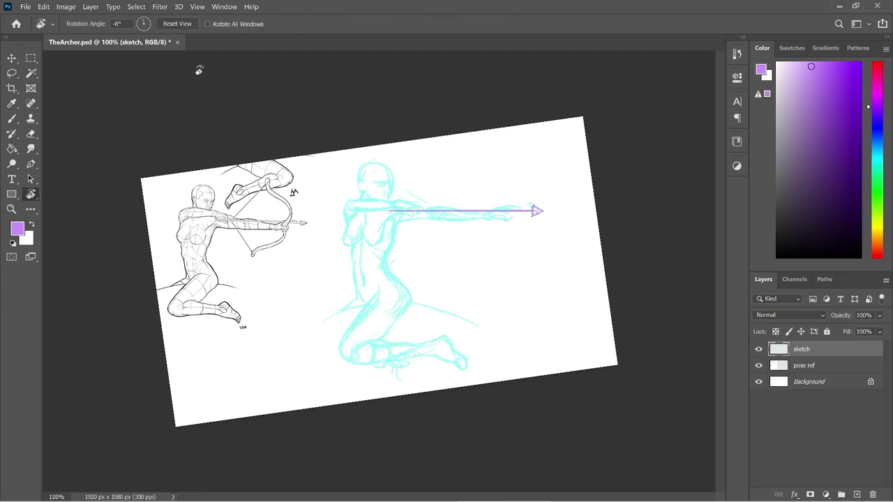
click(180, 25)
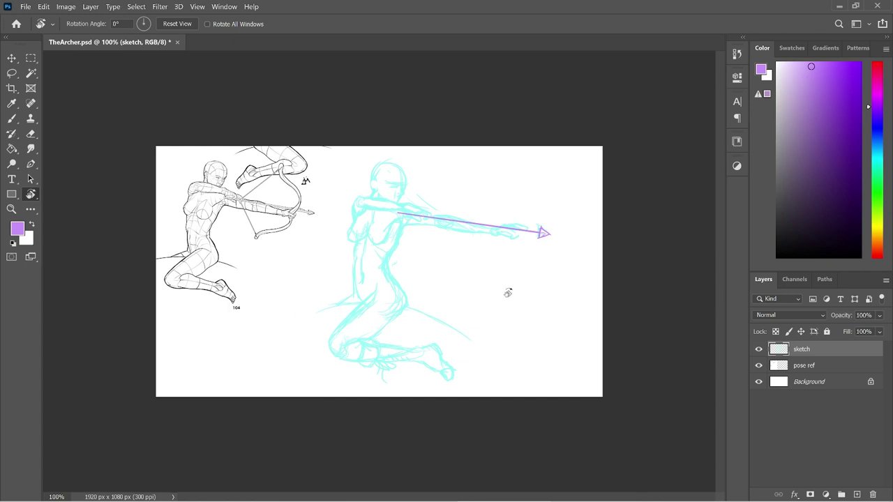
- Sample the light cyan from the figure sketch as the brush colour and save the document
key(b)
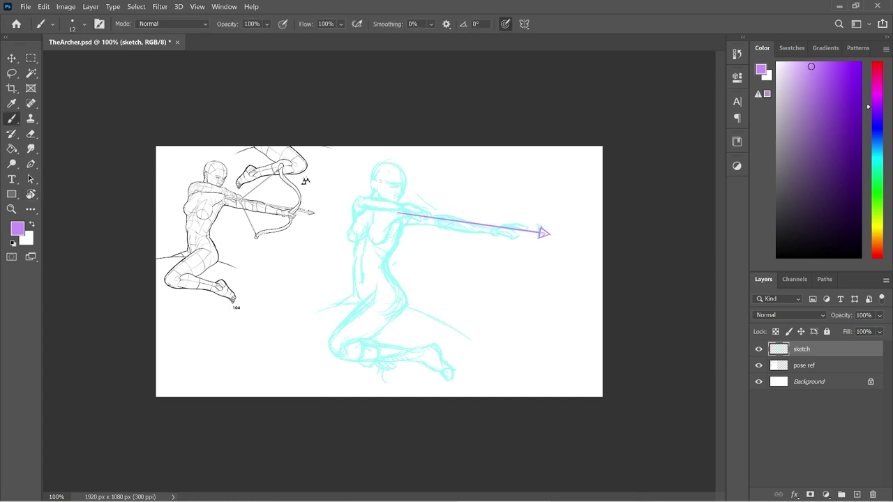
alt+click(374, 209)
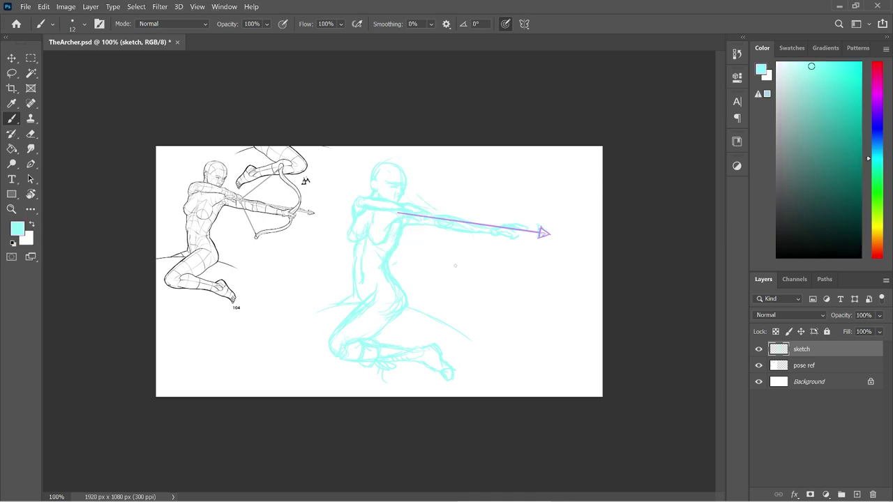
key(ctrl+plus)
drag(717, 245, 720, 187)
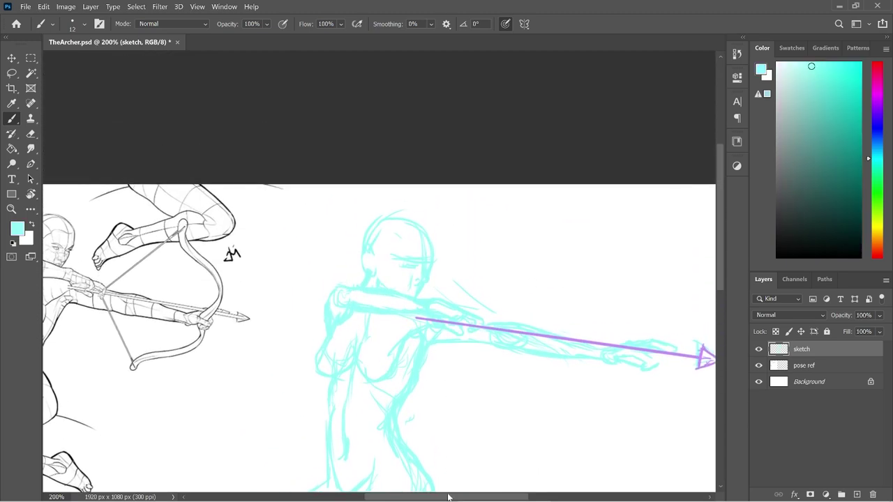
drag(449, 497, 423, 497)
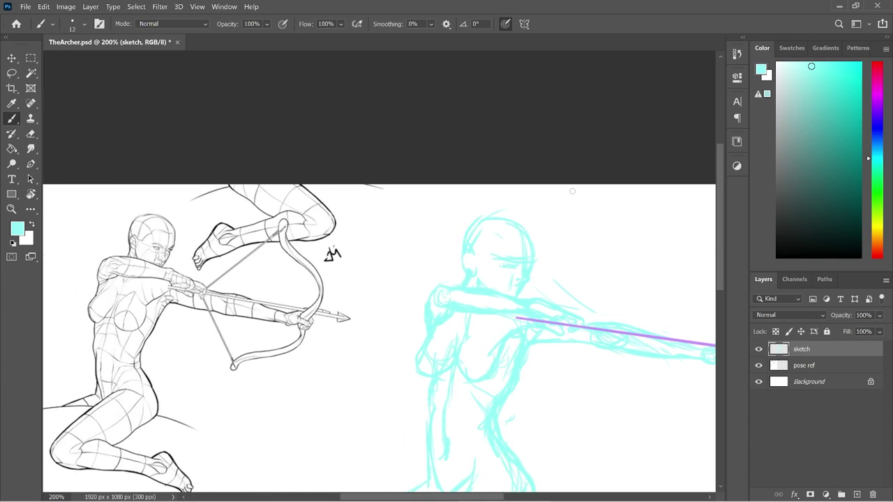
key(ctrl+s)
- Set the brush size to 8 px for detailing the face
click(513, 294)
right_click(573, 235)
drag(682, 254, 635, 243)
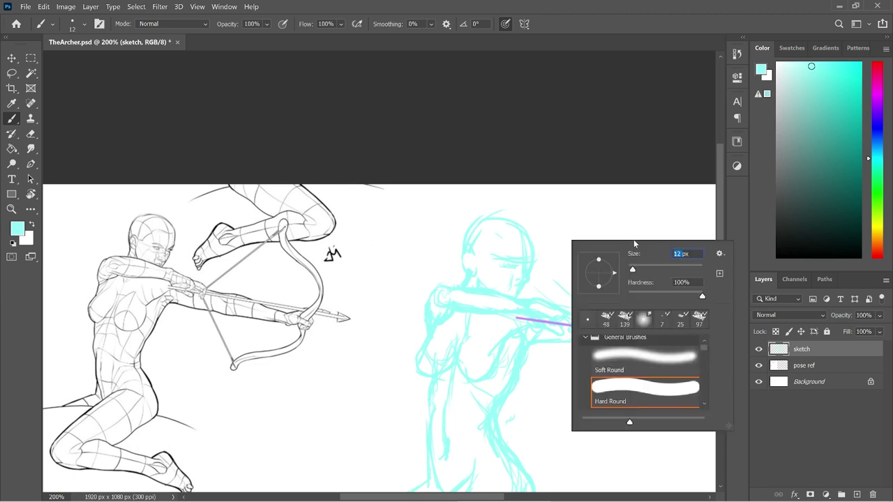
text(8)
key(Return)
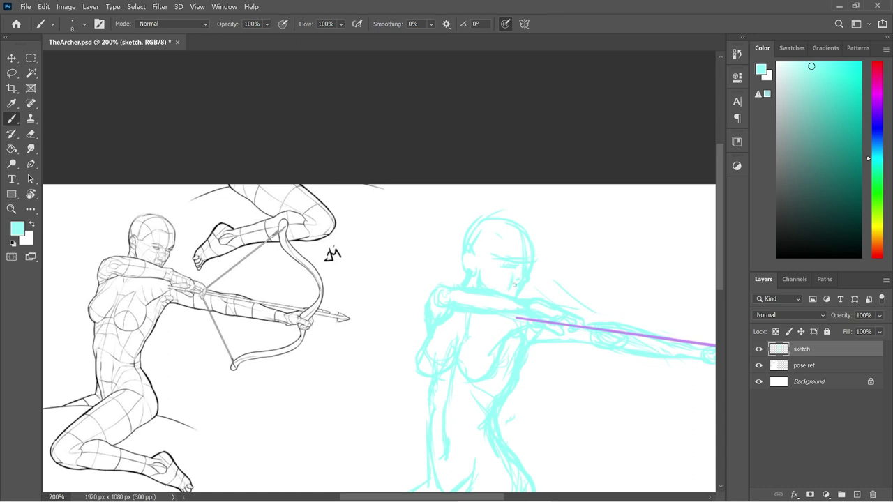
- Erase the rough facial guide lines and sketch the face profile with eyes, nose and mouth
key(e)
mouse_move(525, 257)
mouse_down()
mouse_move(508, 260)
mouse_move(512, 267)
mouse_up()
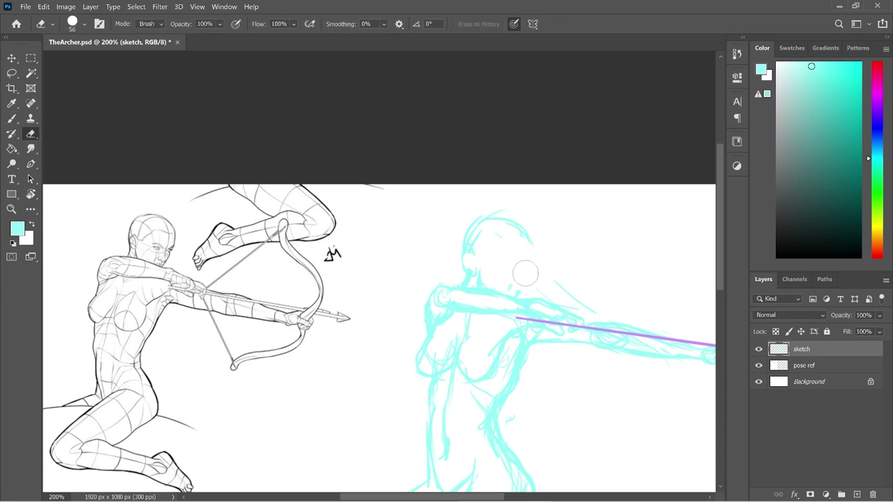
key(b)
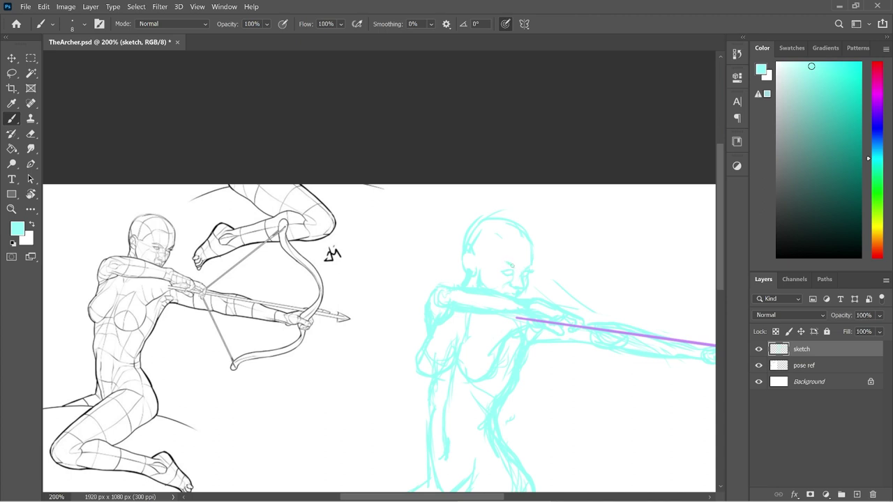
drag(515, 267, 510, 265)
- Sketch short swept hair over the crown and forehead, erasing the old skull outline beneath it
mouse_move(478, 219)
mouse_down()
mouse_move(485, 208)
mouse_move(510, 209)
mouse_move(532, 232)
mouse_move(536, 255)
mouse_move(508, 253)
mouse_move(526, 255)
mouse_move(525, 247)
mouse_up()
drag(510, 217, 541, 251)
key(e)
mouse_move(498, 219)
mouse_down()
mouse_move(529, 231)
mouse_move(508, 236)
mouse_move(531, 249)
mouse_move(516, 219)
mouse_move(543, 250)
mouse_up()
key(b)
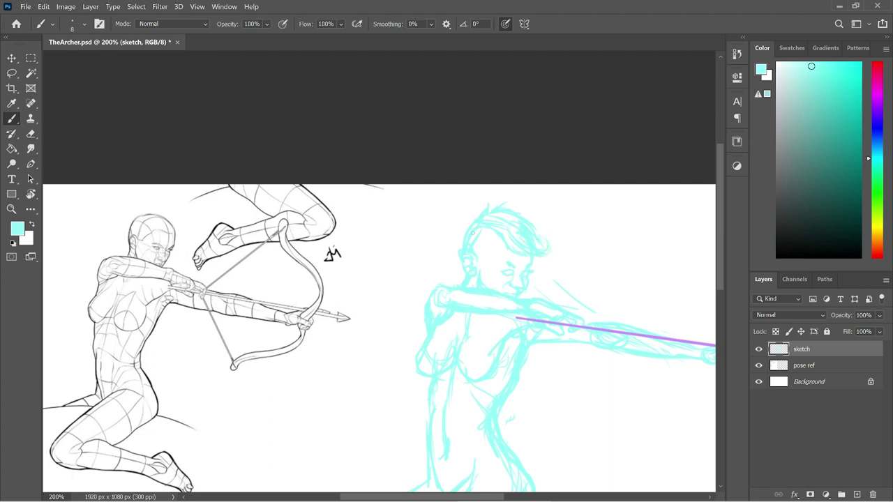
- Erase the lines at the side of the head and redraw the ear with the short side hair around it
key(e)
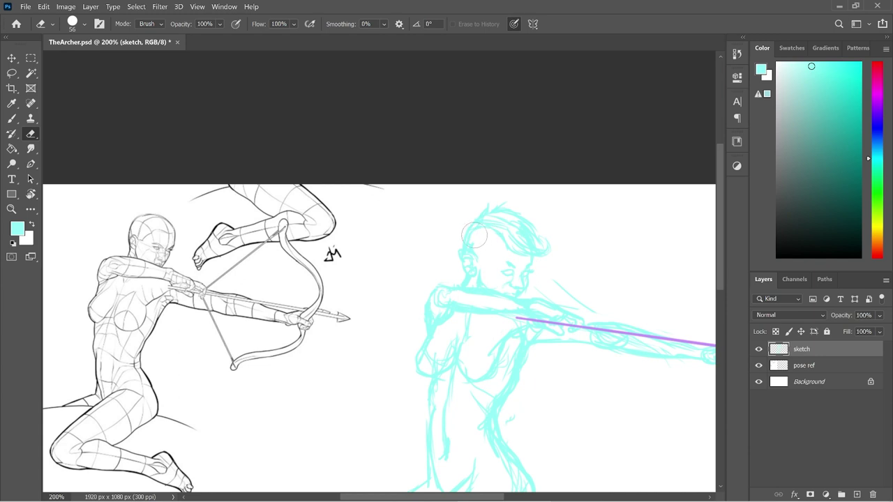
drag(467, 248, 473, 265)
key(b)
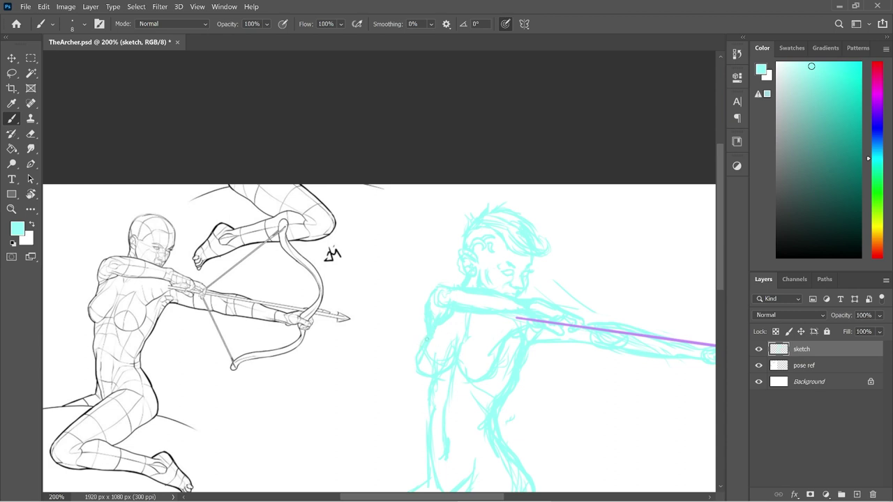
- Redraw the chest with rounder outlines and erase the rough construction lines around it
key(e)
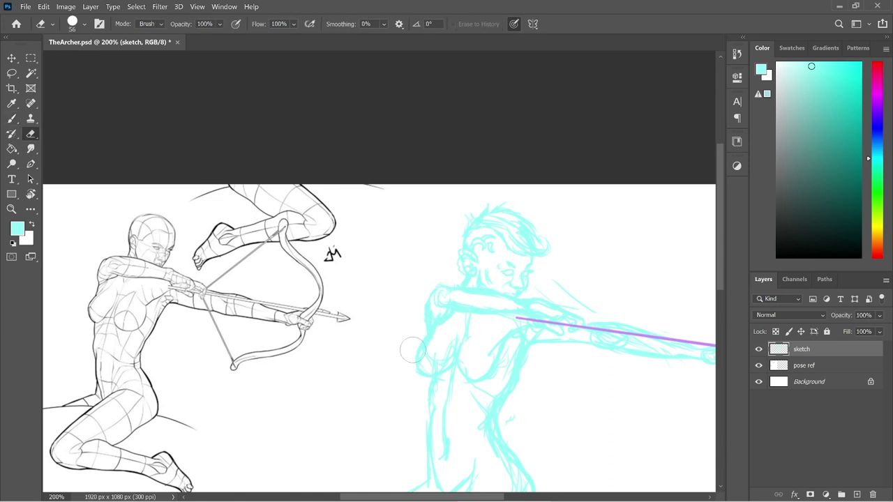
key(b)
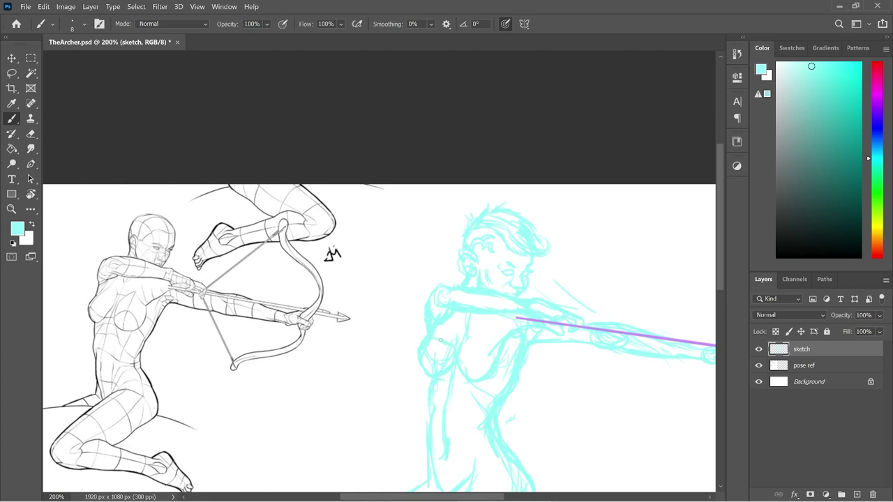
drag(463, 343, 485, 346)
scroll(720, 256, down, 2)
key(e)
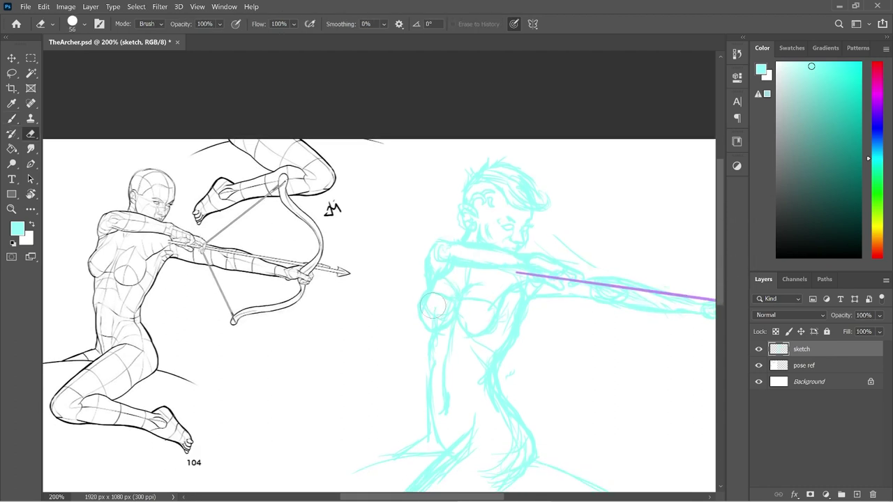
drag(438, 305, 483, 316)
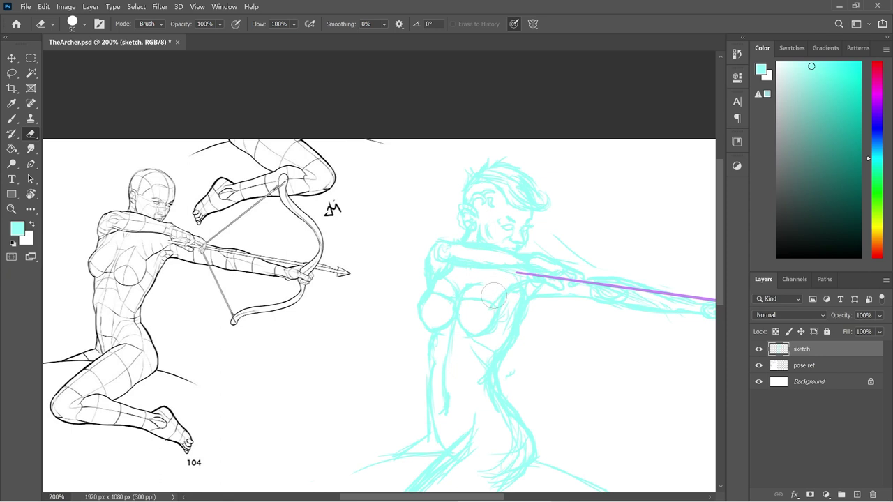
- Sketch the fitted top with a cup seam, a pointed centre below the chest and a lower edge around the ribs
key(b)
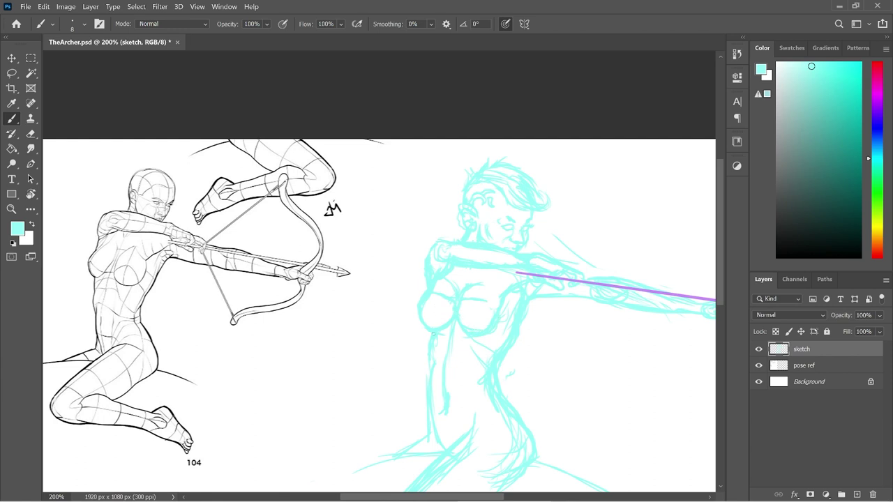
mouse_move(441, 347)
mouse_down()
mouse_move(482, 335)
mouse_move(461, 348)
mouse_move(496, 341)
mouse_up()
mouse_move(473, 298)
mouse_down()
mouse_move(499, 310)
mouse_move(491, 306)
mouse_move(508, 291)
mouse_move(513, 314)
mouse_up()
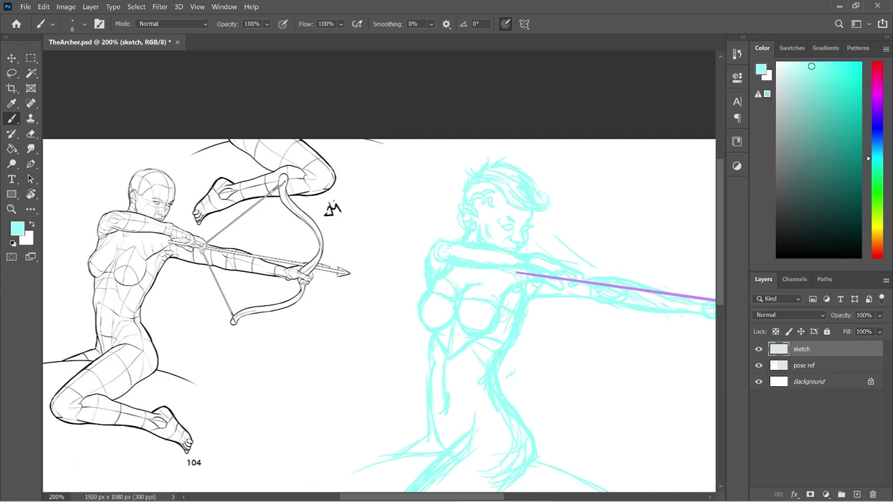
drag(470, 347, 487, 369)
- Erase stray lines around the ribs and waist and retouch the side of the top below the armpit
key(e)
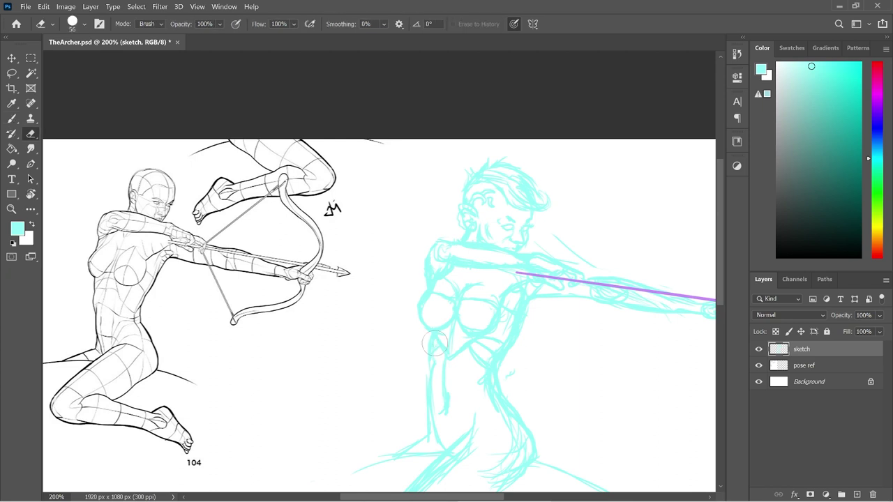
key(b)
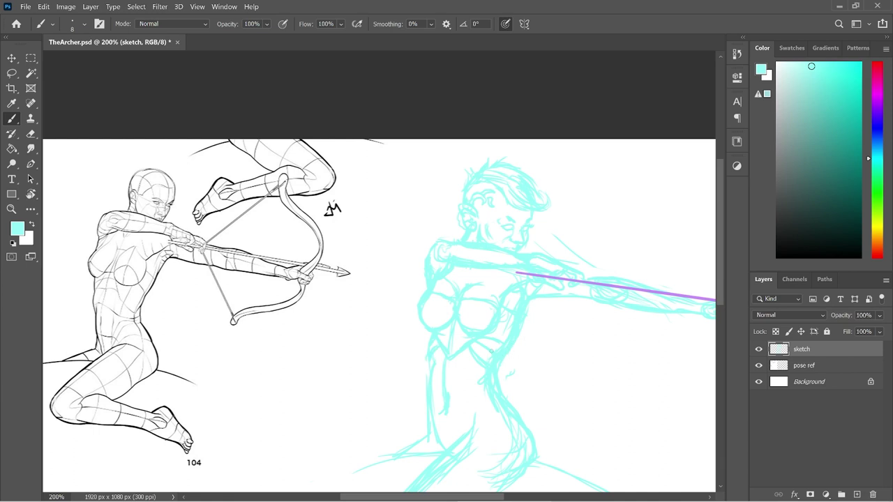
key(e)
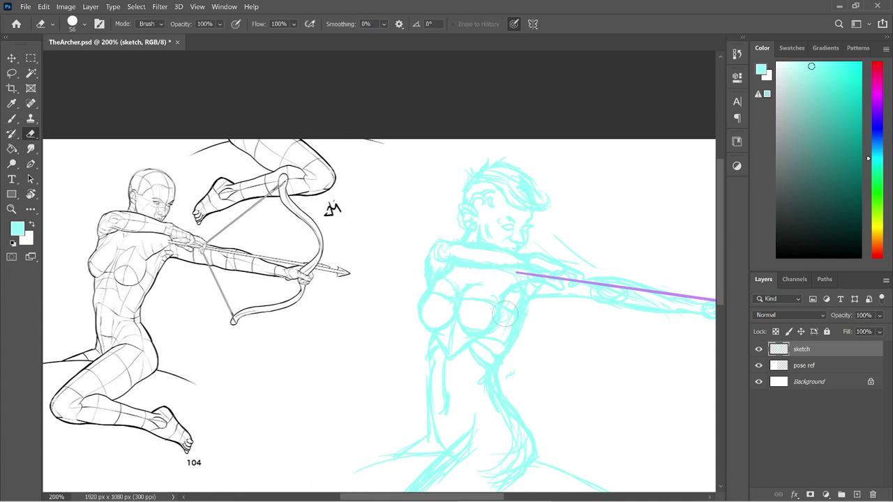
key(b)
key(e)
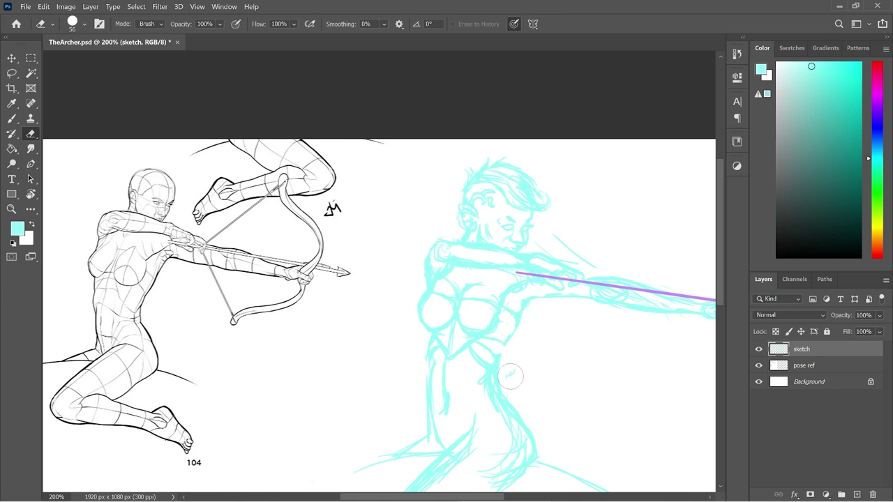
key(b)
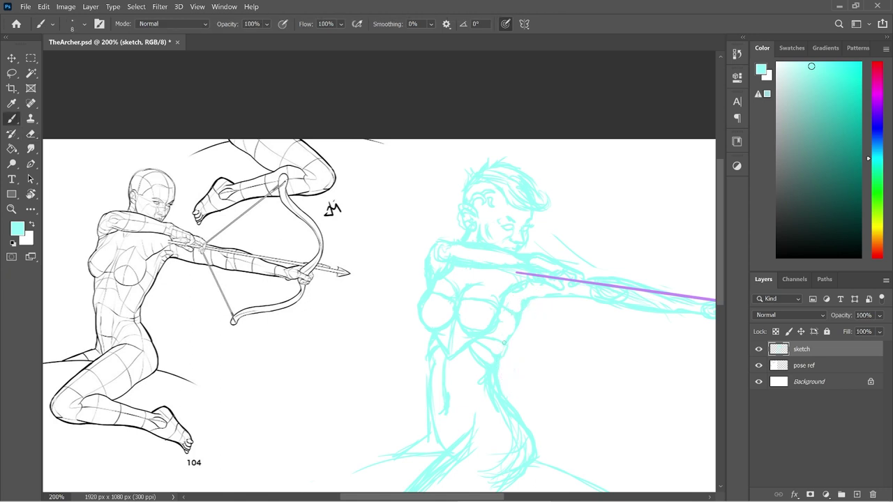
- Extend the curved back line outward past the knee and sketch a belt across the archer's waist
drag(722, 249, 717, 298)
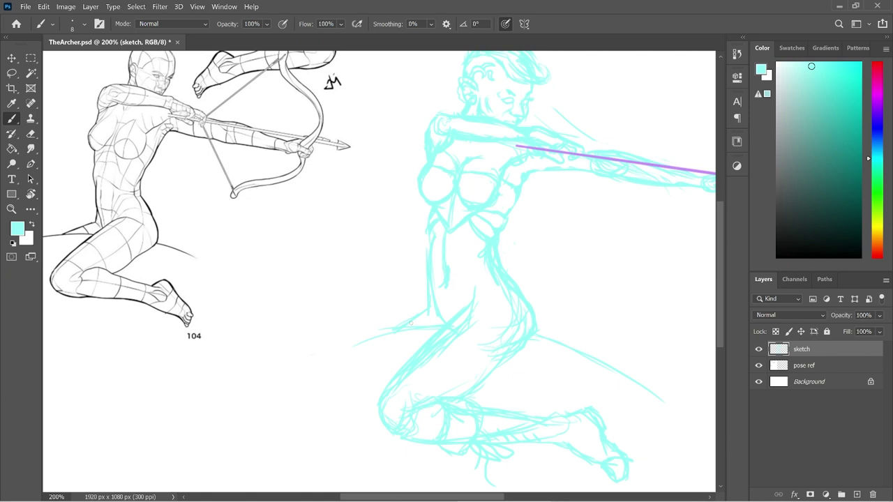
mouse_move(394, 335)
mouse_down()
mouse_move(316, 356)
mouse_move(414, 330)
mouse_move(321, 346)
mouse_move(283, 371)
mouse_up()
mouse_move(436, 290)
mouse_down()
mouse_move(499, 260)
mouse_move(479, 288)
mouse_move(436, 298)
mouse_up()
mouse_move(497, 283)
mouse_down()
mouse_move(437, 300)
mouse_move(486, 286)
mouse_move(476, 297)
mouse_up()
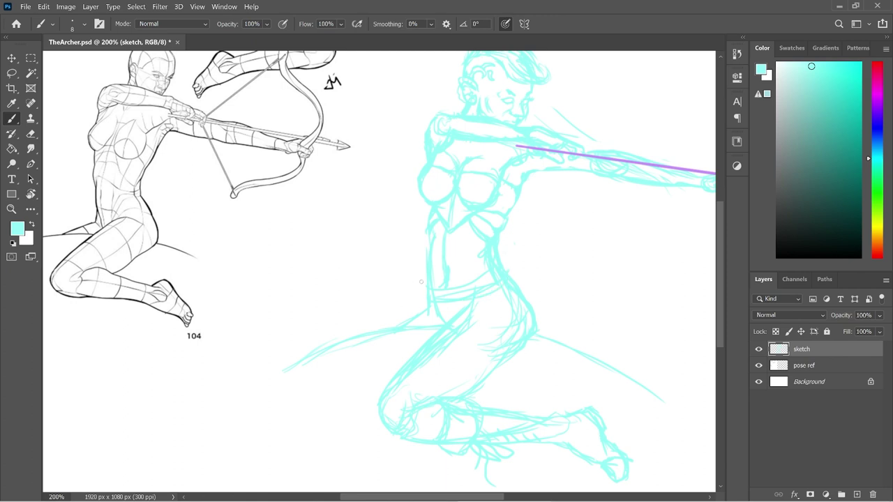
- Sketch a quiver at the hip with an oval opening, several arrow shafts and feathered ends
mouse_move(395, 292)
mouse_down()
mouse_move(373, 318)
mouse_move(416, 281)
mouse_move(378, 324)
mouse_move(405, 298)
mouse_up()
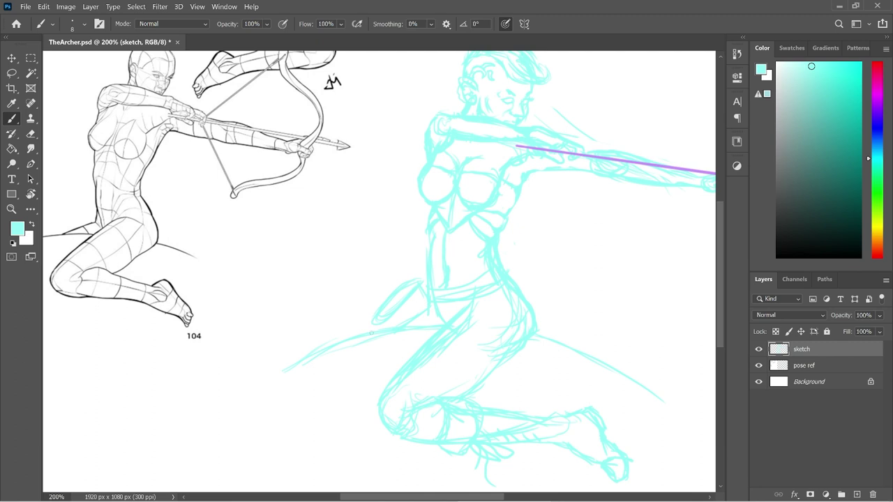
drag(371, 284, 386, 300)
mouse_move(372, 263)
mouse_down()
mouse_move(393, 290)
mouse_move(403, 283)
mouse_move(382, 303)
mouse_up()
drag(393, 272, 401, 285)
mouse_move(392, 252)
mouse_down()
mouse_move(401, 292)
mouse_move(358, 285)
mouse_move(356, 268)
mouse_move(370, 247)
mouse_move(399, 247)
mouse_up()
mouse_move(344, 276)
mouse_down()
mouse_move(387, 257)
mouse_move(351, 251)
mouse_up()
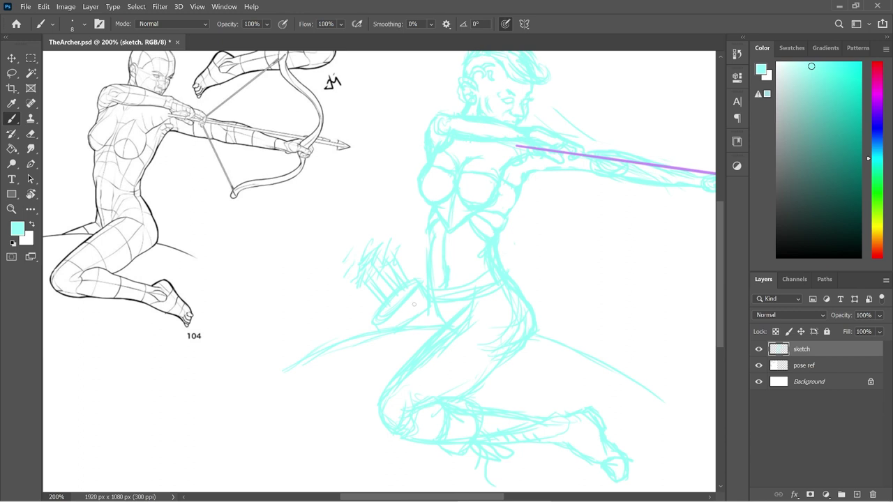
- Close the quiver's body beside the hip, then erase and redraw the belt lines with a side loop
drag(423, 296, 412, 316)
key(e)
mouse_move(427, 293)
mouse_down()
mouse_move(460, 297)
mouse_move(491, 274)
mouse_move(446, 293)
mouse_up()
drag(494, 267, 456, 288)
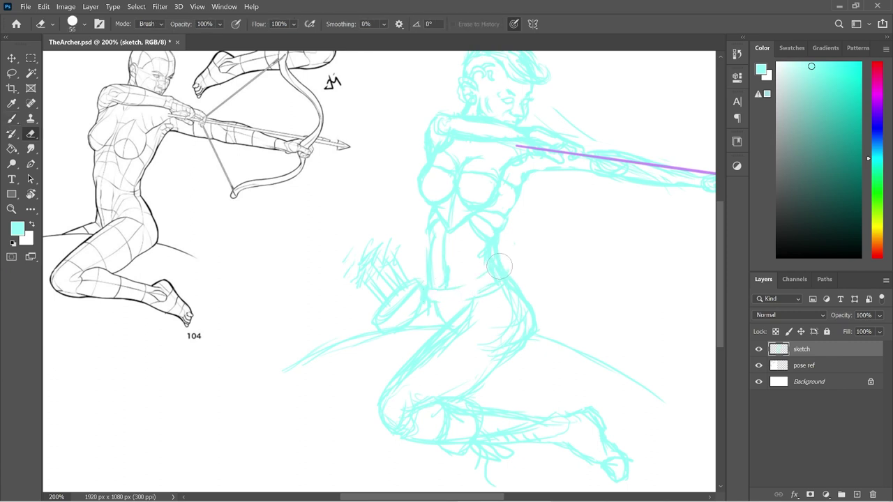
key(b)
mouse_move(490, 268)
mouse_down()
mouse_move(461, 286)
mouse_move(484, 293)
mouse_move(463, 302)
mouse_up()
key(e)
mouse_move(497, 275)
mouse_down()
mouse_move(480, 289)
mouse_move(499, 268)
mouse_up()
key(b)
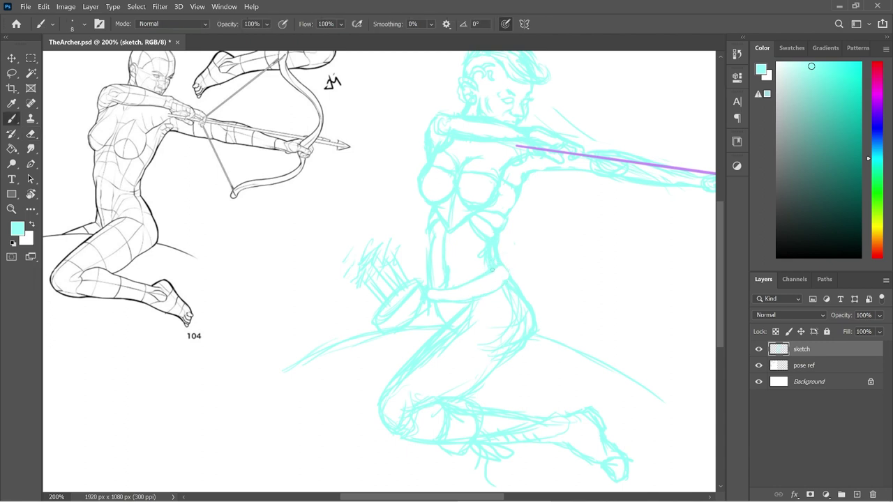
- Clean up the belt and add a round ring with pointed hanging straps where the quiver attaches
key(e)
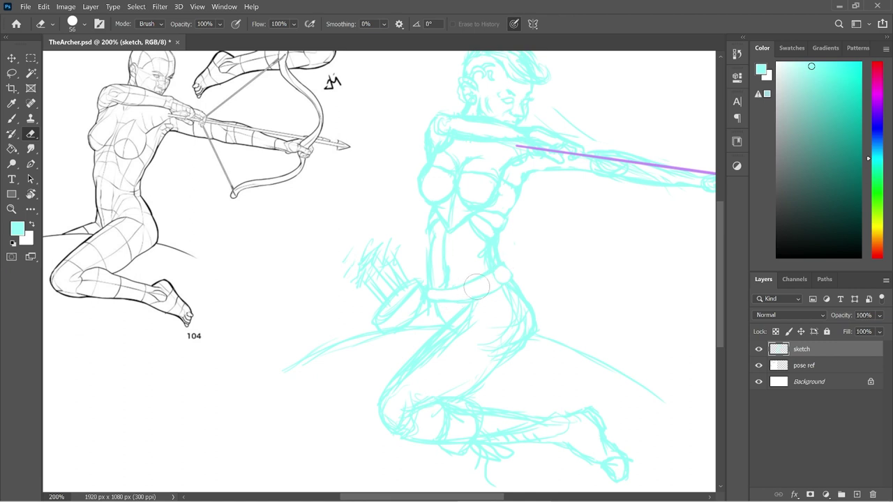
key(b)
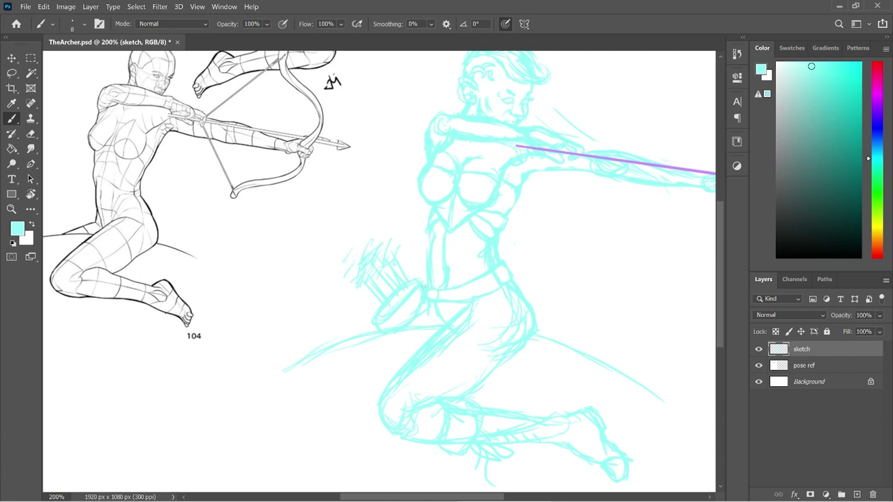
drag(427, 304, 427, 323)
key(e)
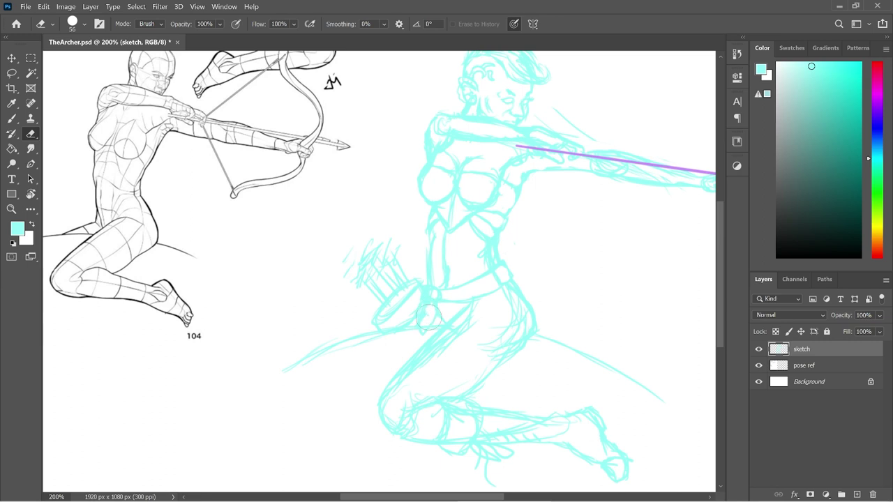
key(b)
mouse_move(418, 321)
mouse_down()
mouse_move(414, 342)
mouse_move(434, 332)
mouse_up()
key(e)
key(b)
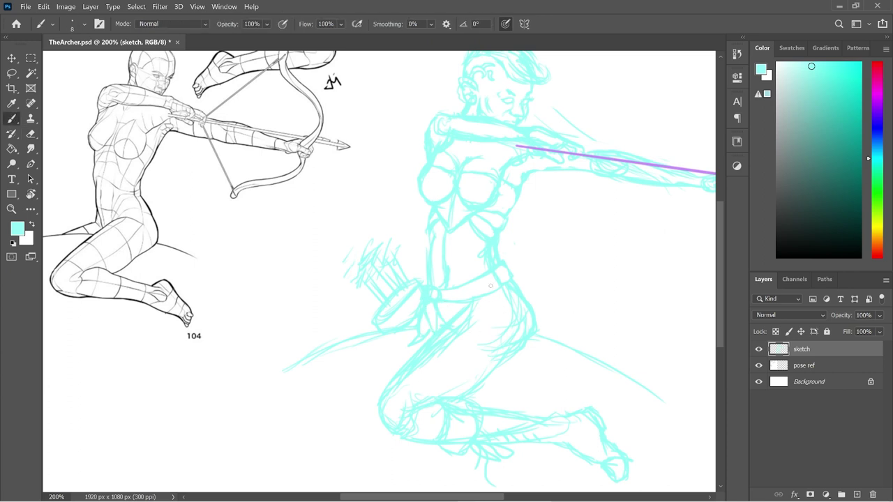
- Draw a curved clothing edge from the belt down the thigh and erase the rough strokes on the hip and thigh
mouse_move(486, 299)
mouse_down()
mouse_move(442, 364)
mouse_move(466, 391)
mouse_up()
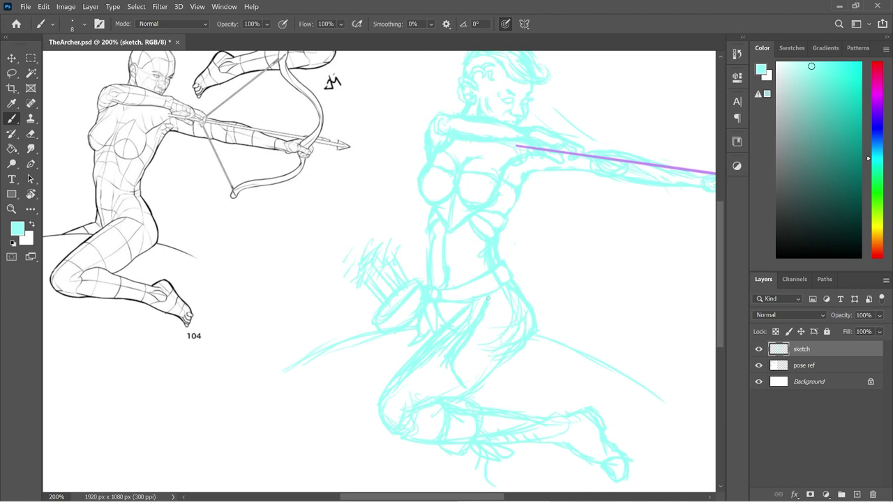
key(e)
mouse_move(507, 295)
mouse_down()
mouse_move(521, 319)
mouse_move(494, 340)
mouse_move(525, 329)
mouse_up()
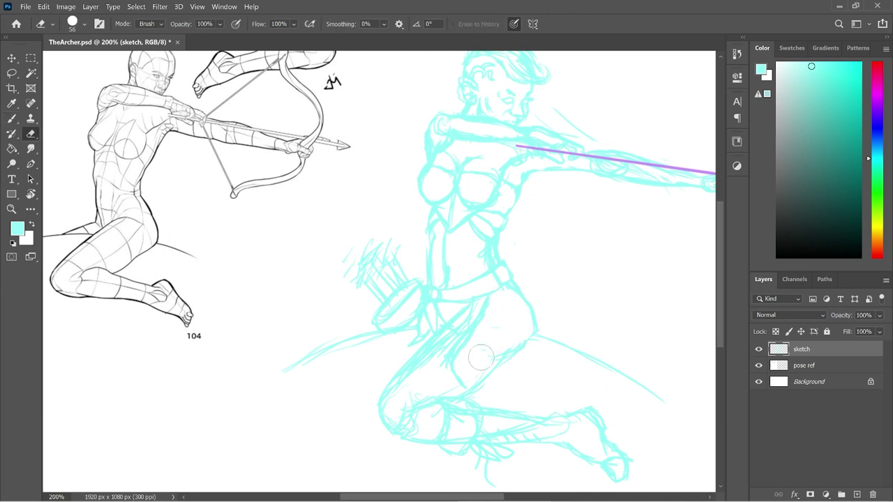
drag(473, 312, 417, 367)
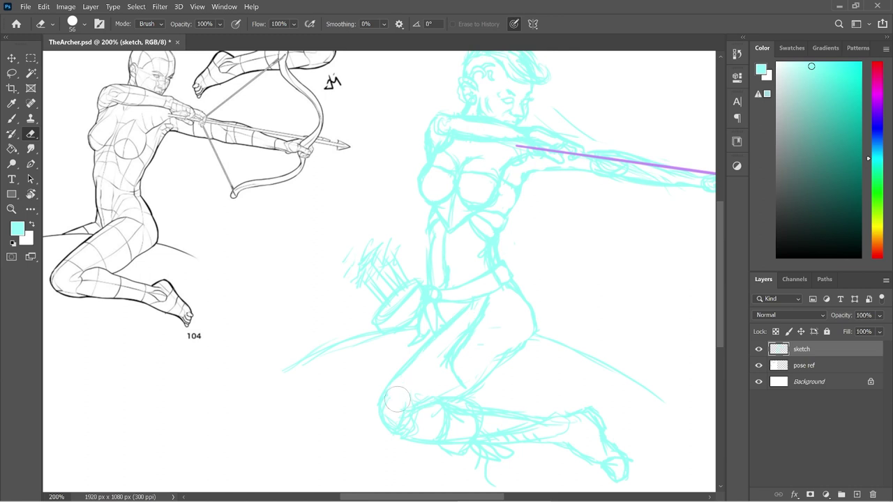
key(b)
drag(454, 350, 469, 392)
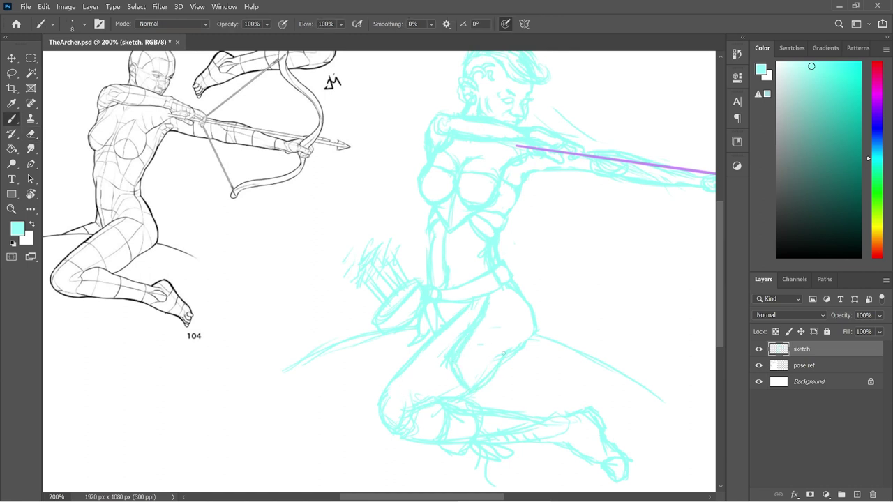
- Erase and redraw the contour of the hip and buttock below the belt with cleaner lines
drag(526, 347, 537, 334)
key(e)
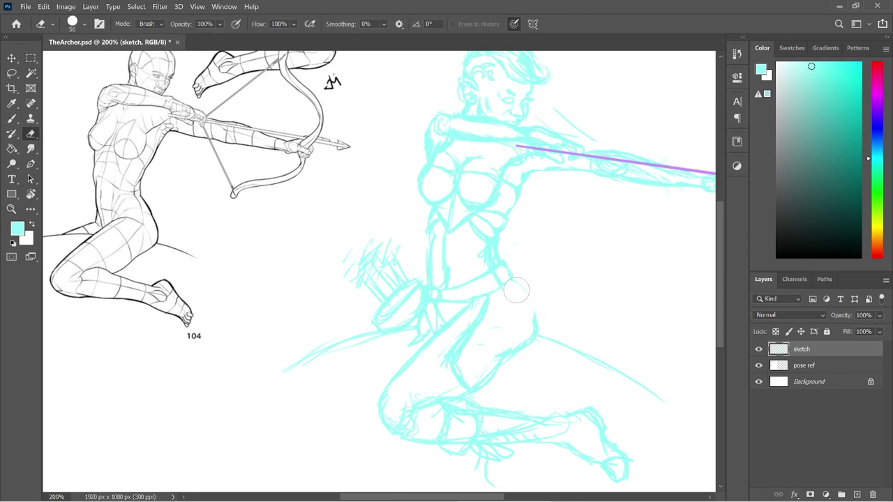
key(b)
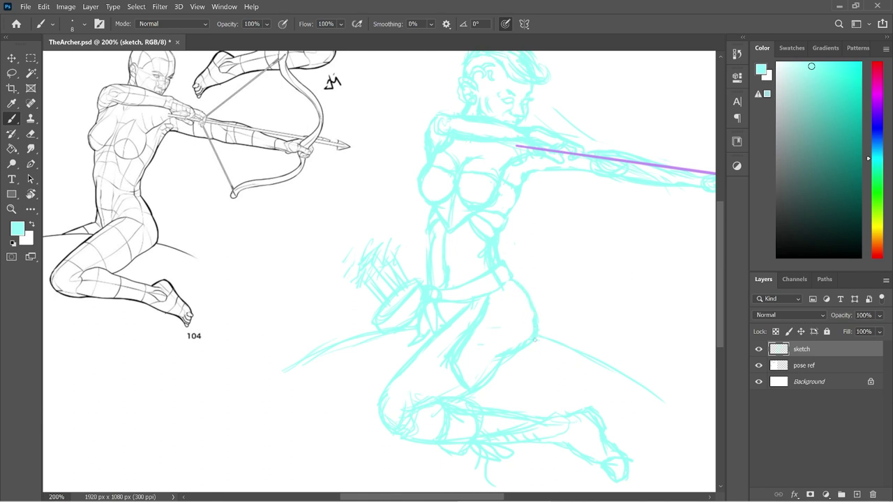
key(e)
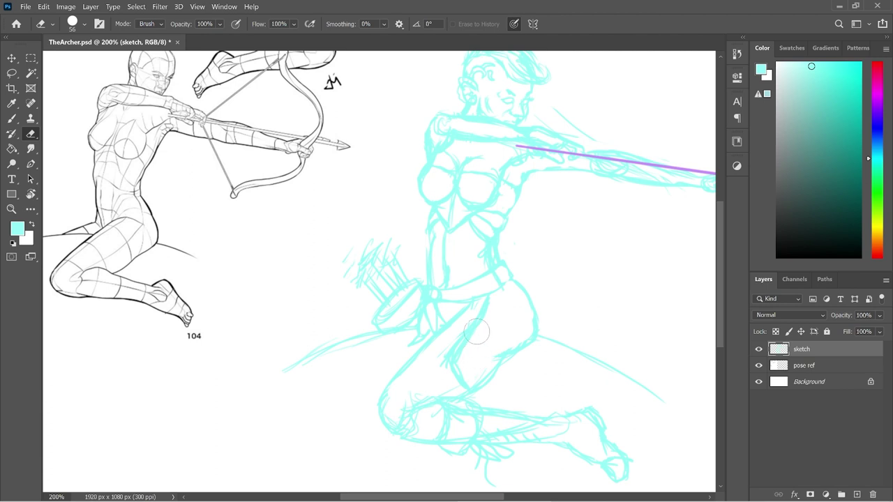
key(b)
drag(534, 334, 526, 348)
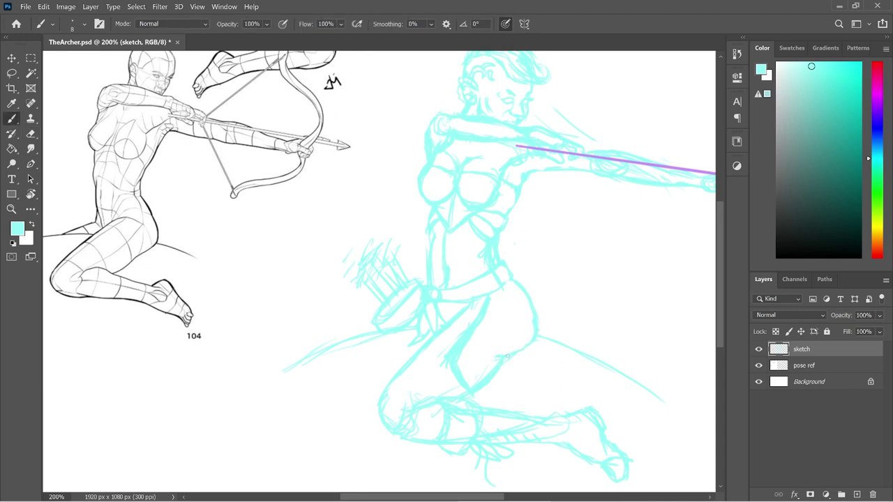
key(e)
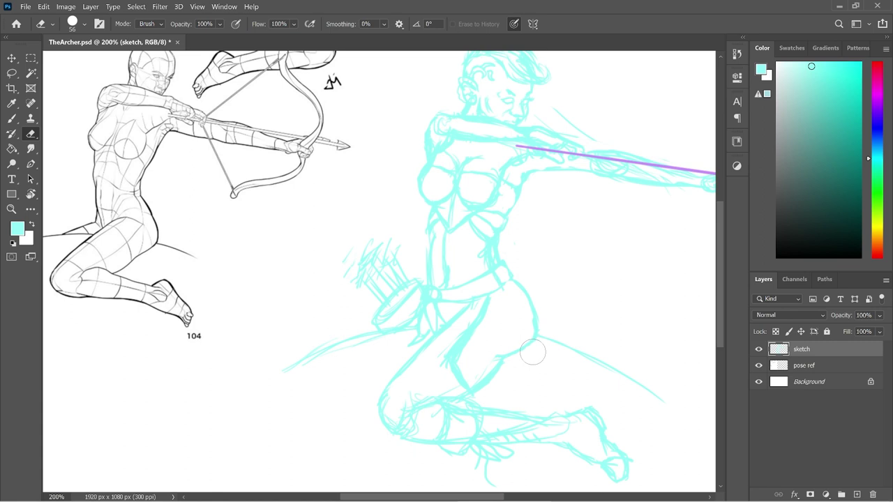
key(b)
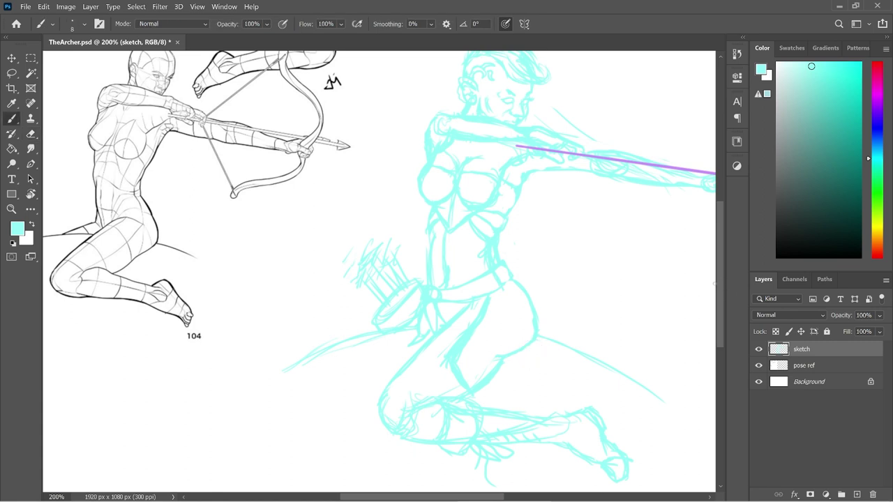
- Add jagged mane-like strokes along the far end of the curved back line and draw the saddle's side edges below the archer
scroll(721, 303, down, 3)
mouse_move(271, 322)
mouse_down()
mouse_move(328, 278)
mouse_move(300, 308)
mouse_move(331, 268)
mouse_move(330, 292)
mouse_move(350, 276)
mouse_move(380, 282)
mouse_up()
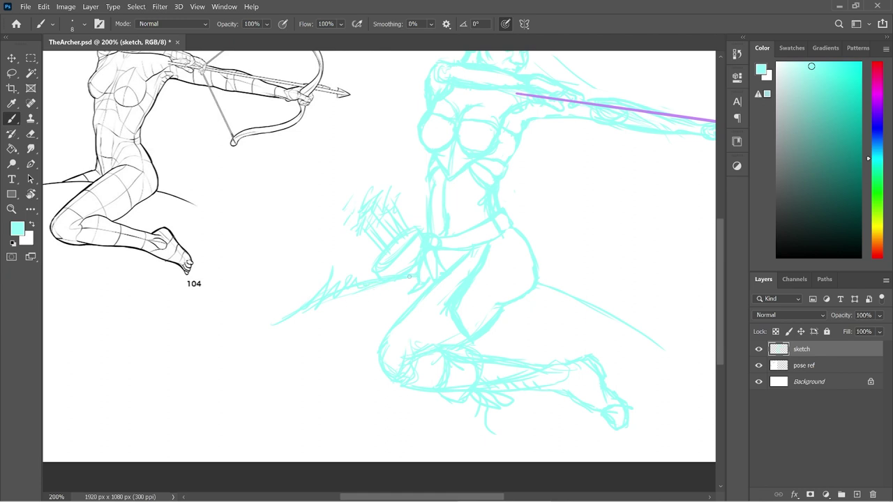
drag(383, 281, 392, 316)
mouse_move(538, 283)
mouse_down()
mouse_move(561, 284)
mouse_move(539, 323)
mouse_move(508, 337)
mouse_up()
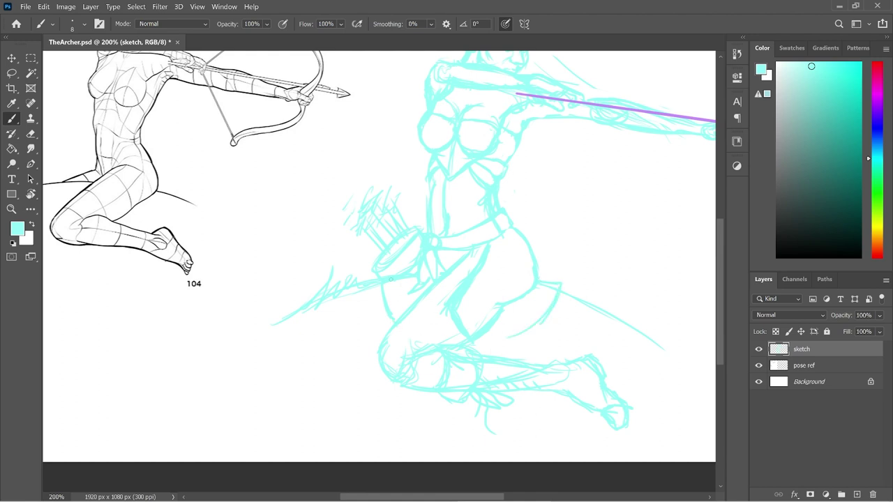
- Sketch the saddle's raised front and rear ends, strengthen its lower curve and erase overlapping lines near the hip
mouse_move(371, 271)
mouse_down()
mouse_move(350, 266)
mouse_move(367, 261)
mouse_move(382, 284)
mouse_move(378, 274)
mouse_move(362, 275)
mouse_move(388, 332)
mouse_up()
mouse_move(537, 279)
mouse_down()
mouse_move(562, 281)
mouse_move(544, 272)
mouse_move(576, 264)
mouse_move(566, 292)
mouse_up()
drag(529, 334, 508, 346)
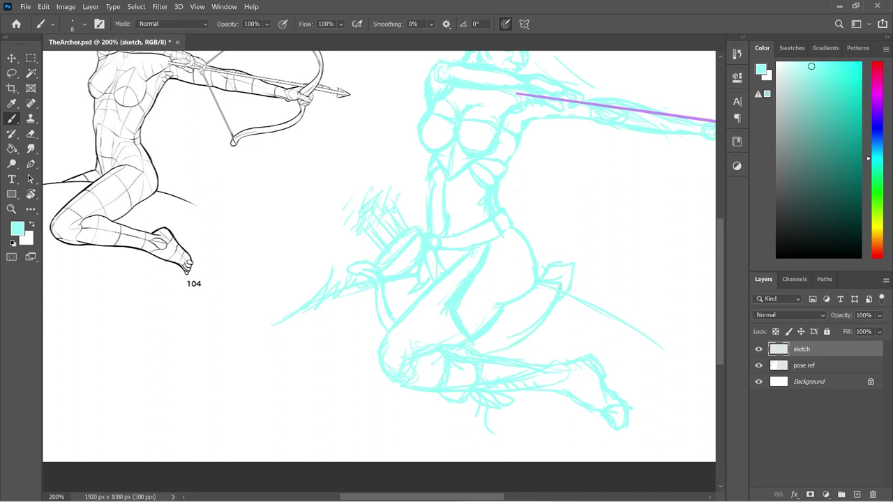
drag(556, 291, 493, 342)
key(e)
mouse_move(558, 272)
mouse_down()
mouse_move(550, 310)
mouse_move(558, 298)
mouse_move(494, 348)
mouse_up()
key(b)
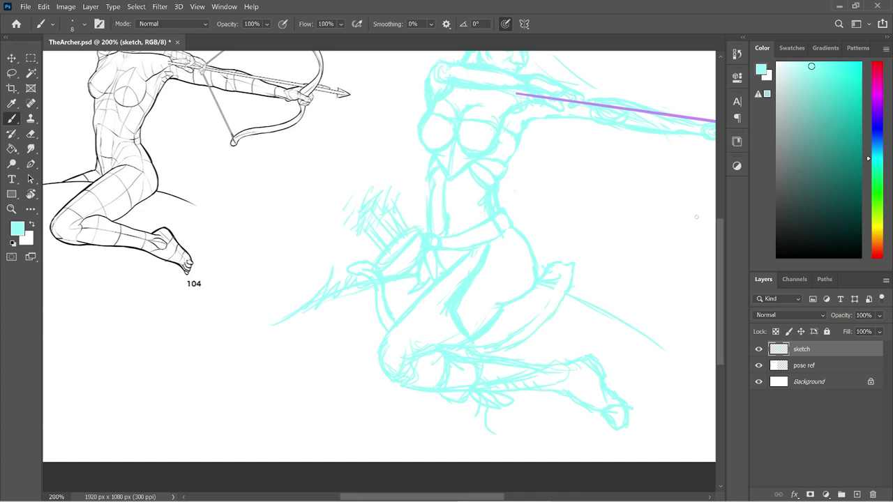
- Sketch the garment's strap lines on the upper chest, running from below the raised arm down to the bust
drag(718, 242, 719, 207)
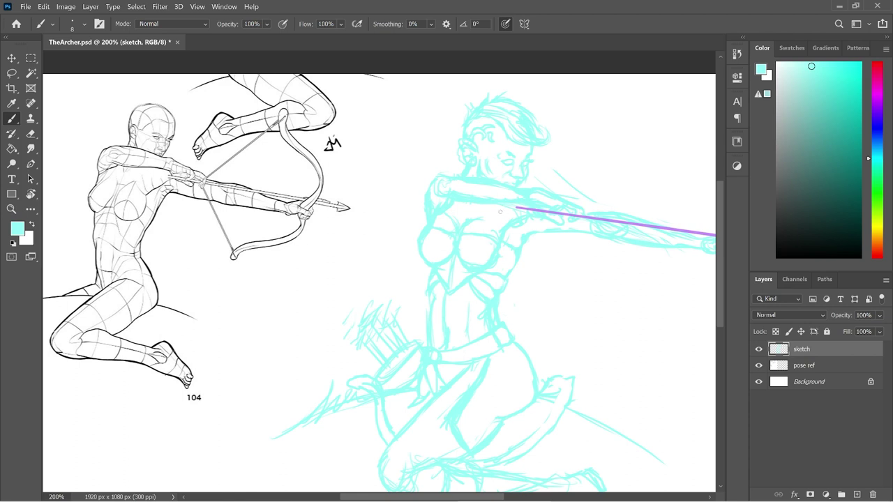
drag(501, 214, 502, 245)
key(e)
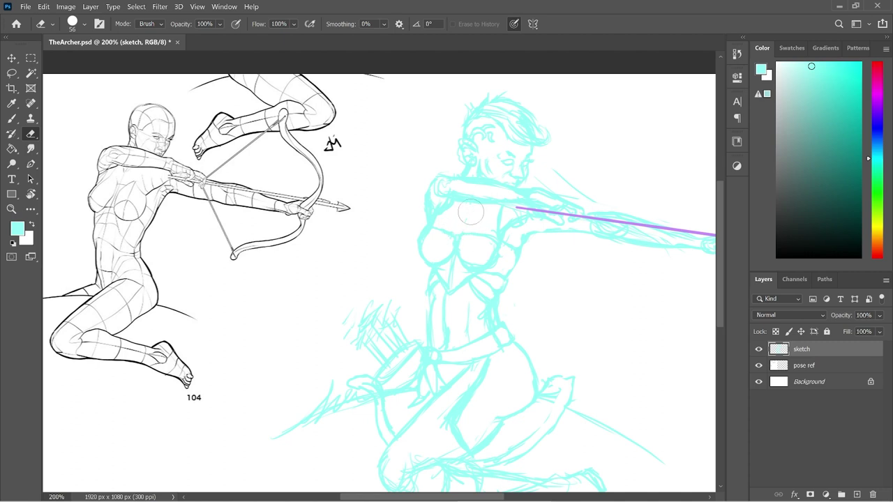
key(b)
drag(469, 204, 457, 231)
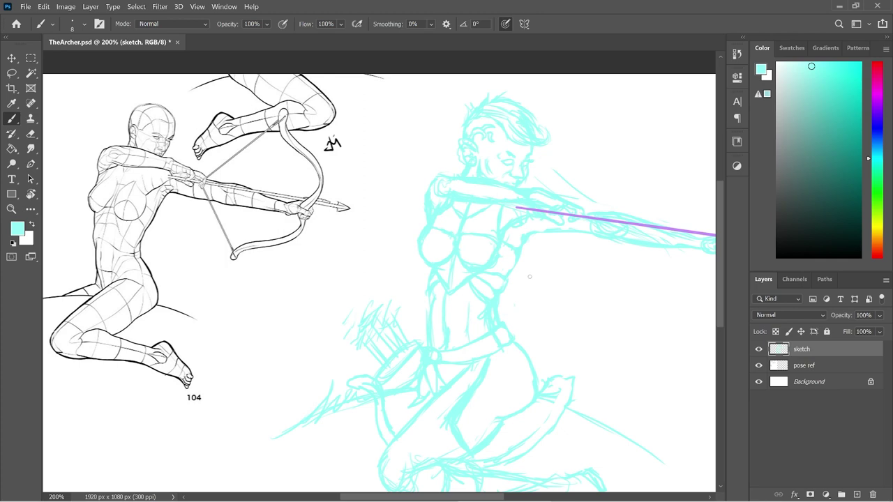
- Sketch several light, nearly horizontal strokes extending the mount's back line behind the saddle
key(ctrl+minus)
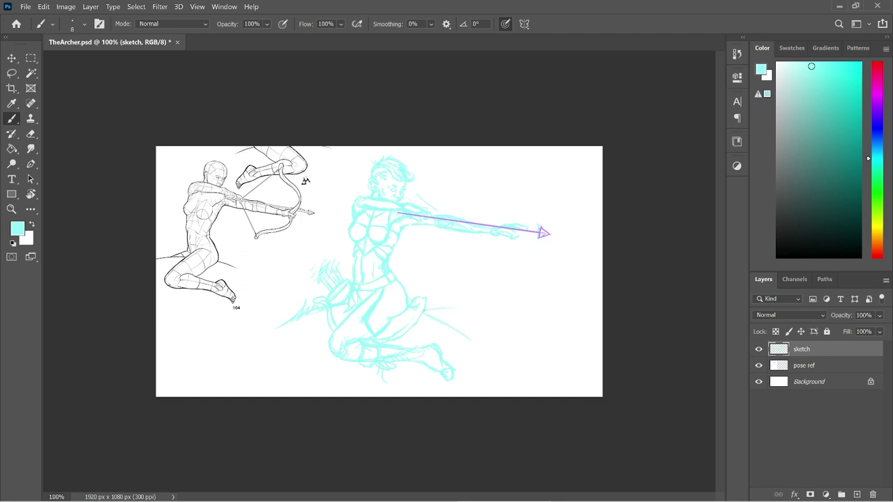
mouse_move(466, 312)
mouse_down()
mouse_move(434, 312)
mouse_move(492, 317)
mouse_move(439, 318)
mouse_up()
mouse_move(508, 319)
mouse_down()
mouse_move(449, 320)
mouse_move(489, 315)
mouse_up()
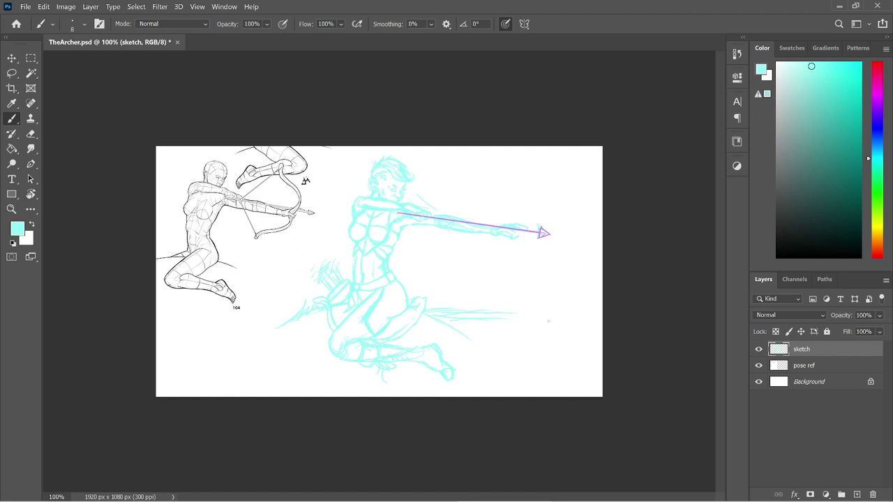
- Hide the pose ref layer and scale the whole sketch up to 105.23%
click(759, 367)
key(ctrl+t)
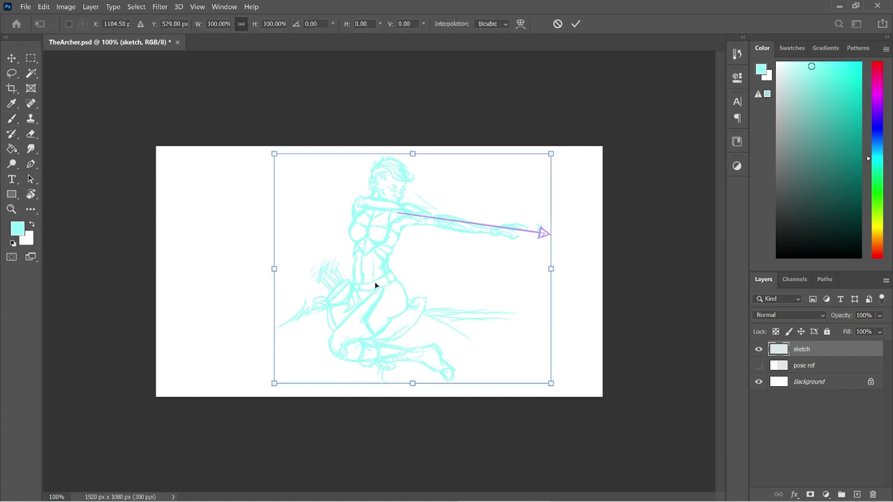
drag(273, 386, 254, 392)
drag(360, 309, 366, 305)
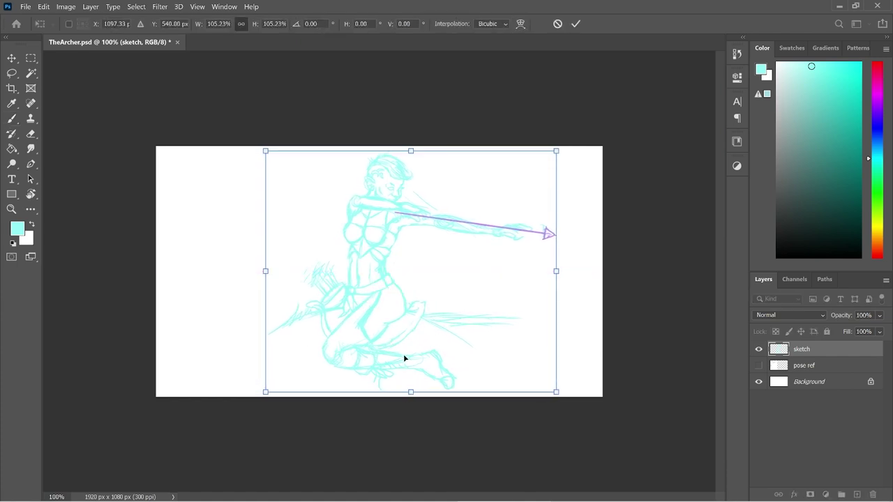
key(Return)
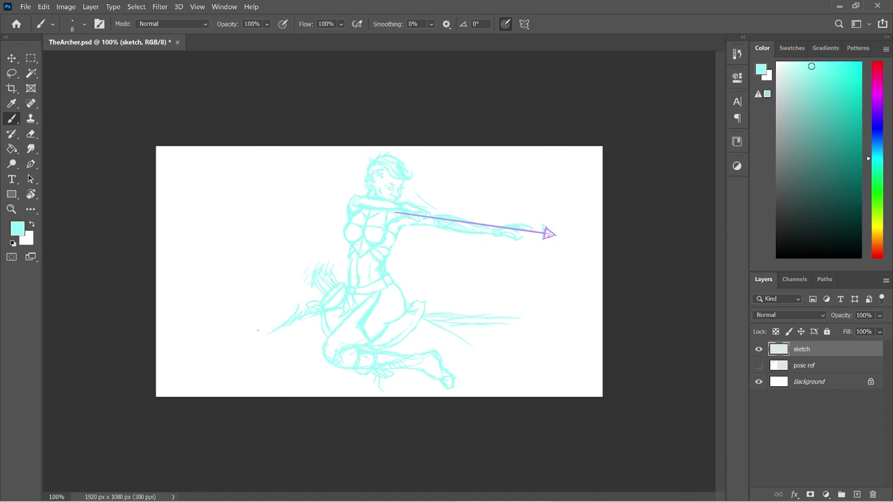
- Extend the mount's neck line forward from the saddle and rough in its head with curved strokes near the canvas's lower-left corner
drag(277, 332, 205, 358)
drag(267, 328, 245, 325)
drag(200, 284, 186, 389)
drag(206, 331, 158, 345)
drag(201, 318, 187, 391)
drag(232, 362, 225, 391)
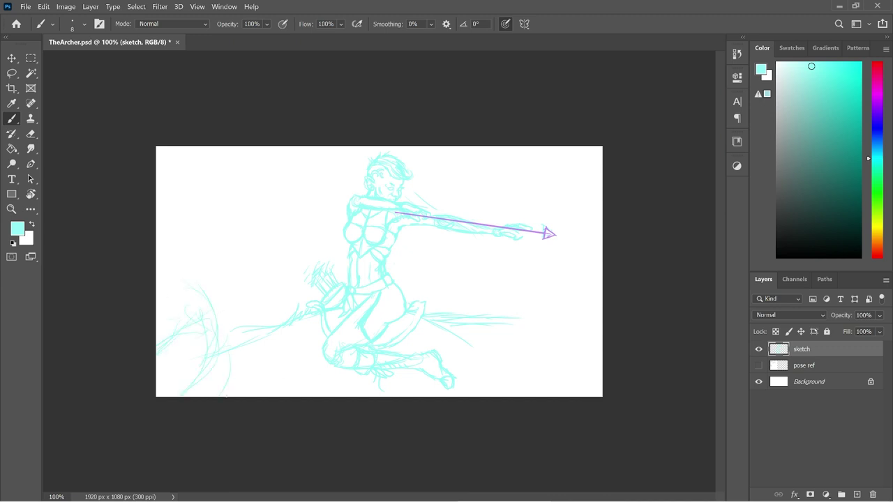
- Extend the mount's back line to the canvas's right edge and add rough pointed ear strokes on the head
drag(482, 319, 556, 338)
drag(481, 323, 582, 340)
drag(525, 329, 602, 334)
mouse_move(187, 335)
mouse_down()
mouse_move(166, 355)
mouse_move(209, 312)
mouse_move(217, 357)
mouse_up()
mouse_move(216, 296)
mouse_down()
mouse_move(230, 353)
mouse_move(224, 297)
mouse_move(198, 377)
mouse_up()
mouse_move(203, 342)
mouse_down()
mouse_move(188, 381)
mouse_move(200, 342)
mouse_up()
- Set the brush size to 70 px and outline the mount's pointed ear shapes with heavy strokes
right_click(263, 270)
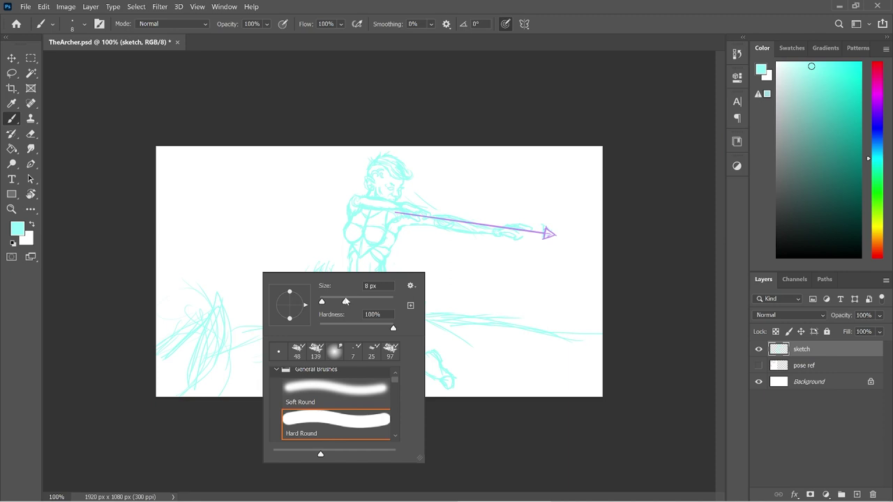
click(345, 301)
click(266, 219)
key(ctrl+z)
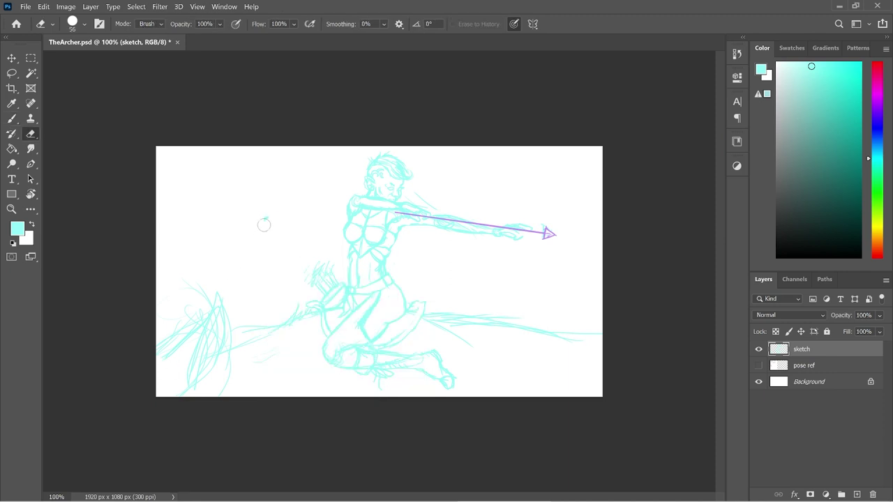
drag(222, 294, 190, 391)
drag(209, 317, 186, 384)
drag(229, 287, 222, 388)
mouse_move(229, 318)
mouse_down()
mouse_move(222, 395)
mouse_move(194, 393)
mouse_up()
mouse_move(196, 388)
mouse_down()
mouse_move(231, 420)
mouse_move(229, 392)
mouse_up()
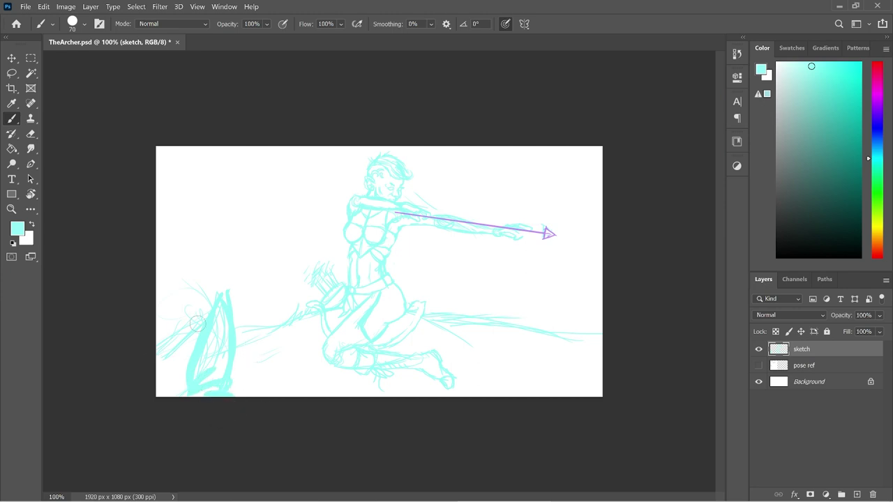
drag(218, 300, 163, 377)
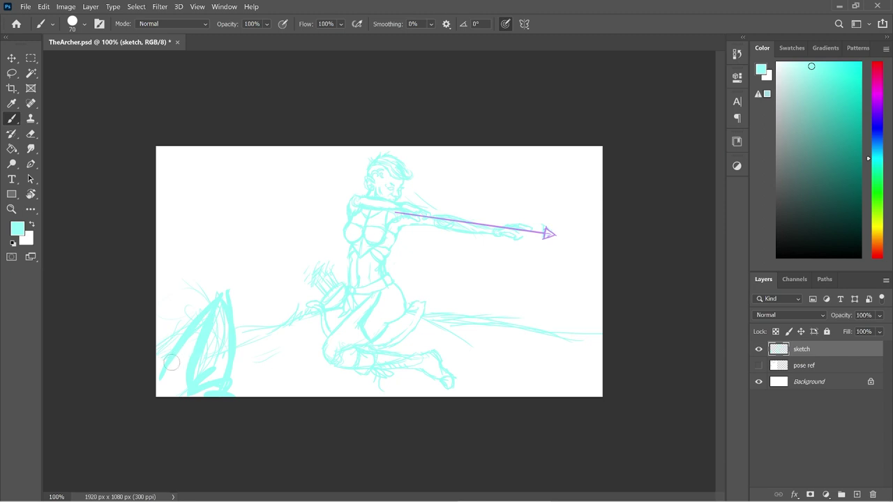
- Lasso the ear shapes, move them further into the canvas's lower-left corner and clear the selection
key(l)
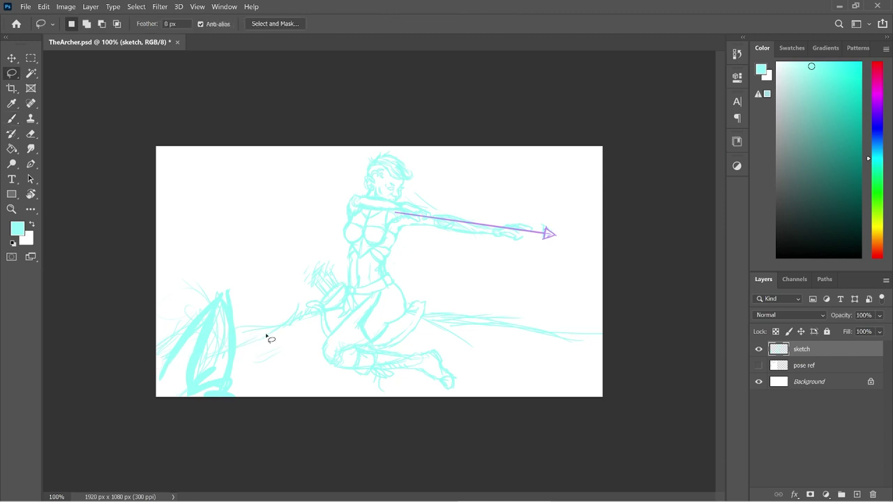
mouse_move(240, 311)
mouse_down()
mouse_move(205, 445)
mouse_move(138, 344)
mouse_move(227, 263)
mouse_move(243, 314)
mouse_up()
key(ctrl+t)
drag(193, 355, 171, 384)
key(Return)
key(ctrl+d)
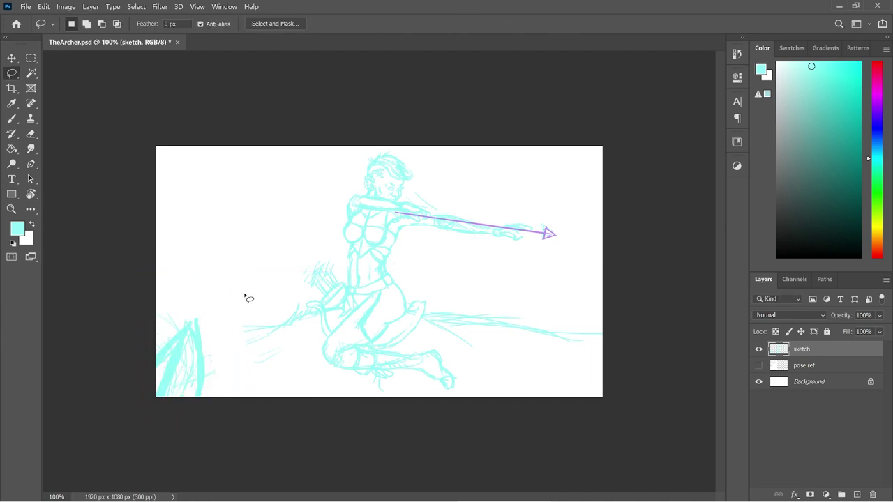
- Set the brush size to 21 px and redraw the neck line connecting the moved ears to the saddle
key(b)
right_click(209, 347)
click(275, 340)
click(258, 265)
drag(202, 341, 274, 328)
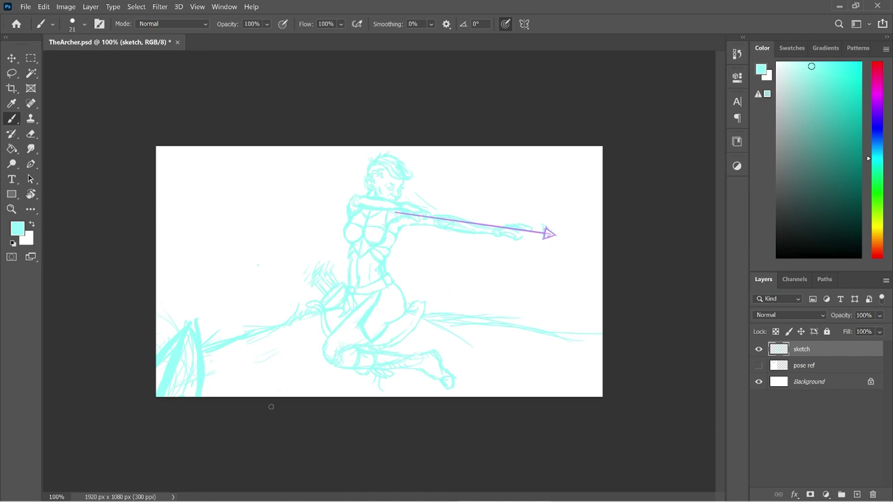
- Draw slanted body contours in front of the archer's knee and below the foot, and darken the back line behind the saddle
drag(285, 368, 271, 388)
drag(298, 355, 271, 395)
mouse_move(299, 341)
mouse_down()
mouse_move(267, 404)
mouse_move(269, 397)
mouse_up()
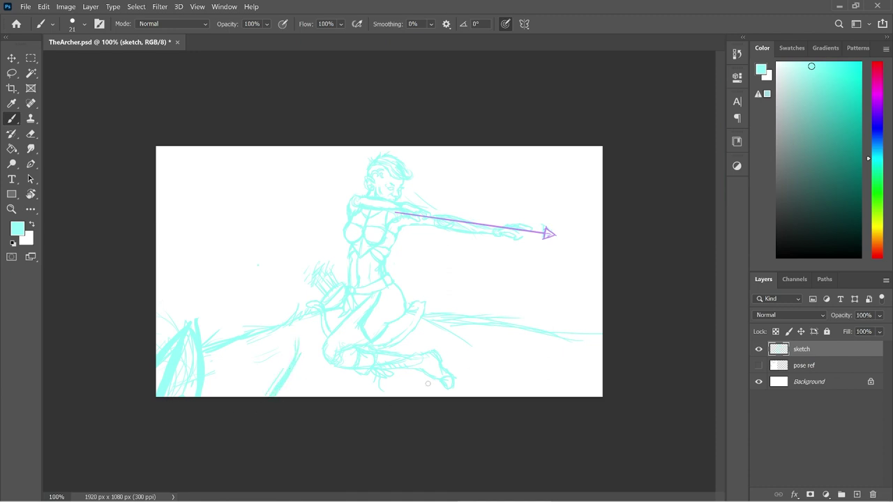
mouse_move(437, 314)
mouse_down()
mouse_move(550, 332)
mouse_move(505, 322)
mouse_up()
drag(408, 382, 428, 399)
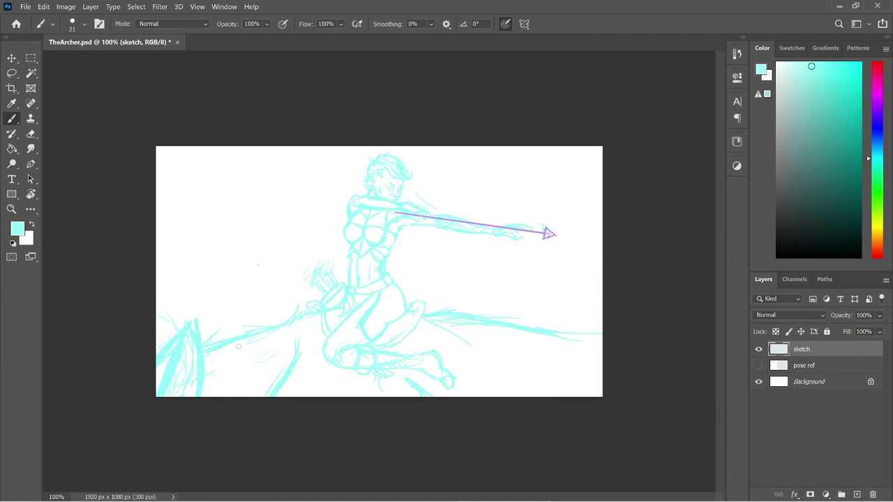
- Sketch curved strokes from the saddle's front down past the knee and an arc passing beneath the archer's legs
drag(319, 325, 272, 340)
drag(322, 318, 276, 356)
mouse_move(318, 317)
mouse_down()
mouse_move(279, 341)
mouse_move(322, 315)
mouse_move(295, 328)
mouse_move(257, 385)
mouse_up()
drag(325, 325, 269, 376)
mouse_move(300, 341)
mouse_down()
mouse_move(275, 369)
mouse_move(395, 387)
mouse_up()
- Erase the rough overlapping strokes in front of the archer's knee and redraw the outer curve down to the canvas's bottom edge
key(e)
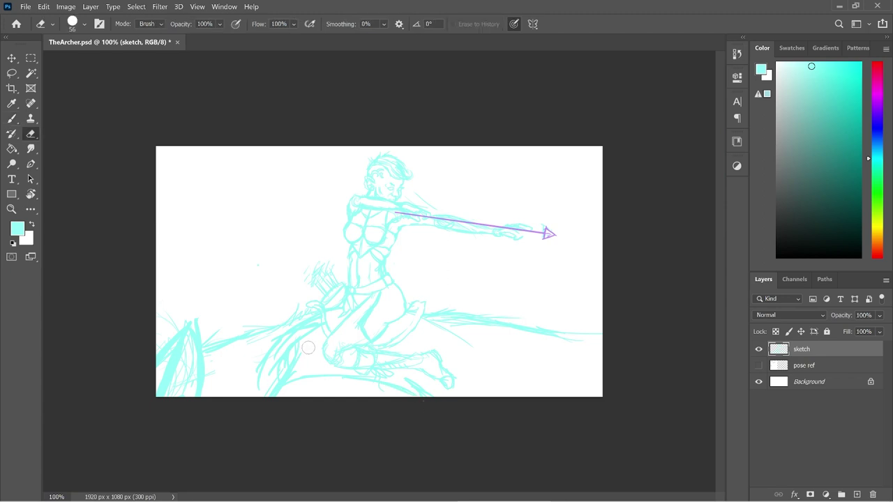
key(b)
key(e)
mouse_move(311, 321)
mouse_down()
mouse_move(276, 347)
mouse_move(272, 369)
mouse_move(291, 352)
mouse_move(268, 384)
mouse_up()
key(b)
mouse_move(304, 325)
mouse_down()
mouse_move(285, 342)
mouse_move(253, 398)
mouse_up()
key(e)
mouse_move(312, 325)
mouse_down()
mouse_move(279, 352)
mouse_move(262, 383)
mouse_move(268, 391)
mouse_up()
key(b)
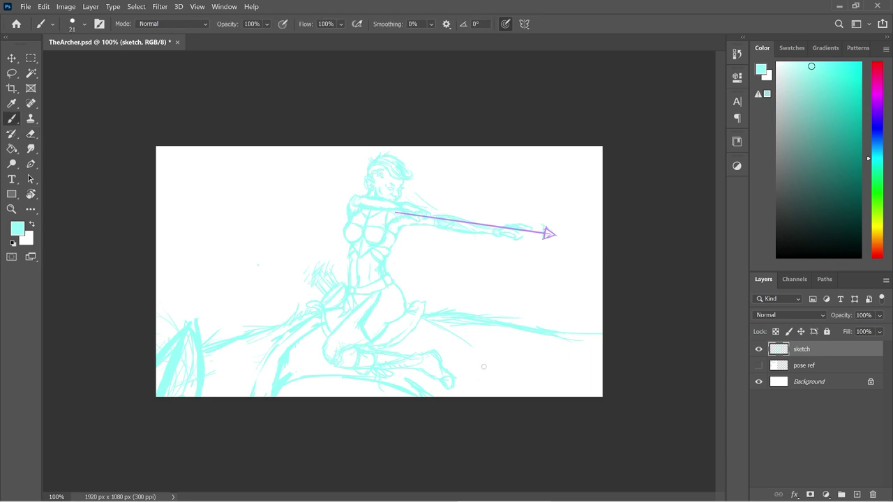
- Draw long curves from the saddle's rear down to the canvas's bottom edge and erase stray strokes around them
drag(423, 318, 479, 353)
drag(422, 316, 512, 395)
mouse_move(473, 346)
mouse_down()
mouse_move(502, 382)
mouse_move(462, 337)
mouse_move(536, 396)
mouse_up()
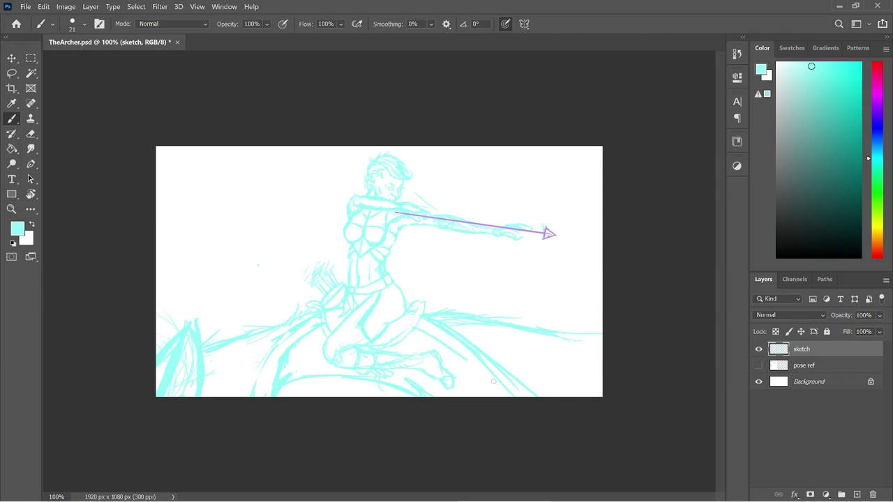
key(e)
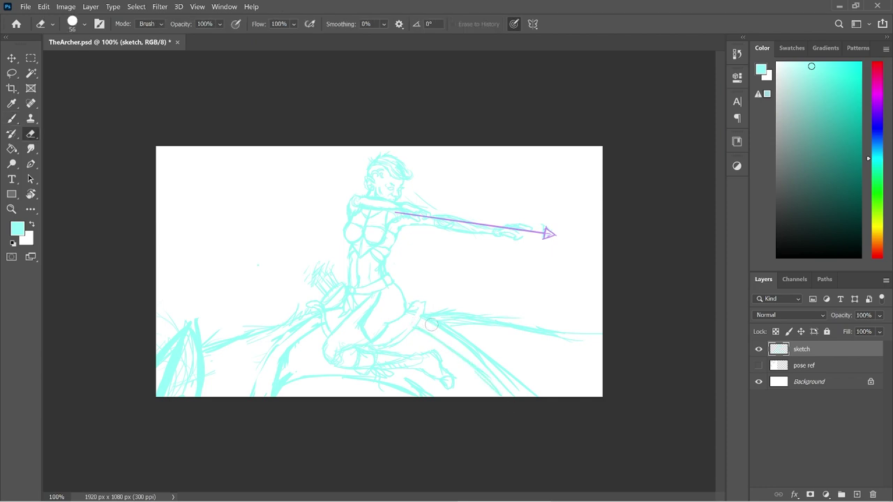
key(b)
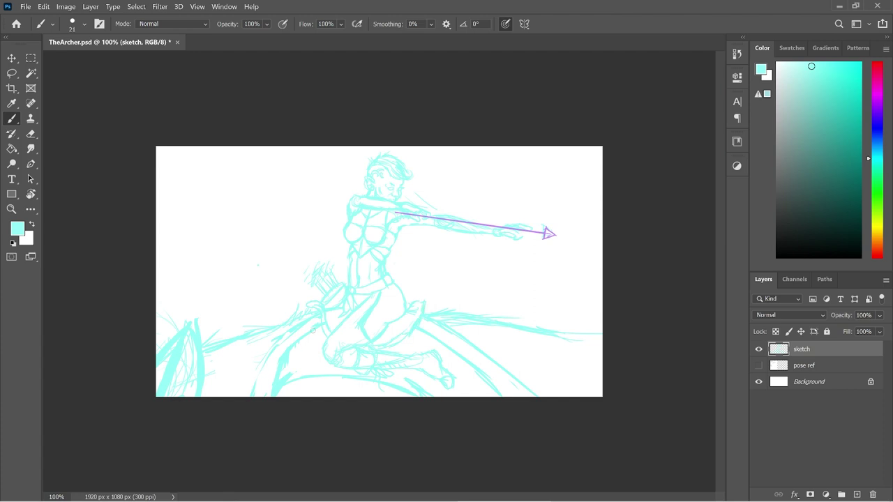
- Thicken the curve in front of the archer's knee and draw a short curved band on the mount's neck line
mouse_move(307, 338)
mouse_down()
mouse_move(266, 391)
mouse_move(274, 394)
mouse_move(266, 372)
mouse_move(252, 392)
mouse_up()
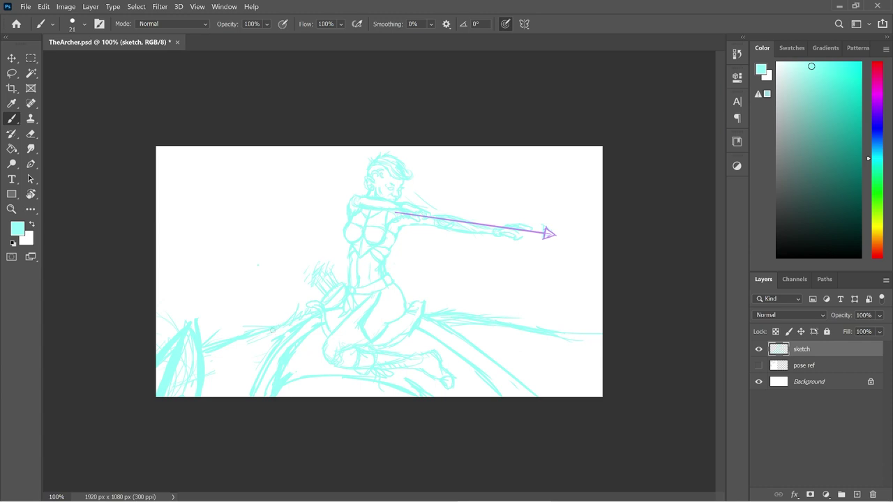
mouse_move(261, 333)
mouse_down()
mouse_move(271, 351)
mouse_move(275, 328)
mouse_up()
key(e)
key(b)
- Sketch loose zigzag and diagonal background strokes down the left part of the canvas
mouse_move(191, 148)
mouse_down()
mouse_move(217, 160)
mouse_move(178, 191)
mouse_up()
mouse_move(215, 196)
mouse_down()
mouse_move(181, 224)
mouse_move(173, 254)
mouse_up()
drag(172, 173, 227, 206)
drag(205, 163, 238, 179)
drag(196, 160, 238, 217)
drag(184, 201, 246, 267)
drag(175, 240, 213, 290)
drag(157, 258, 192, 301)
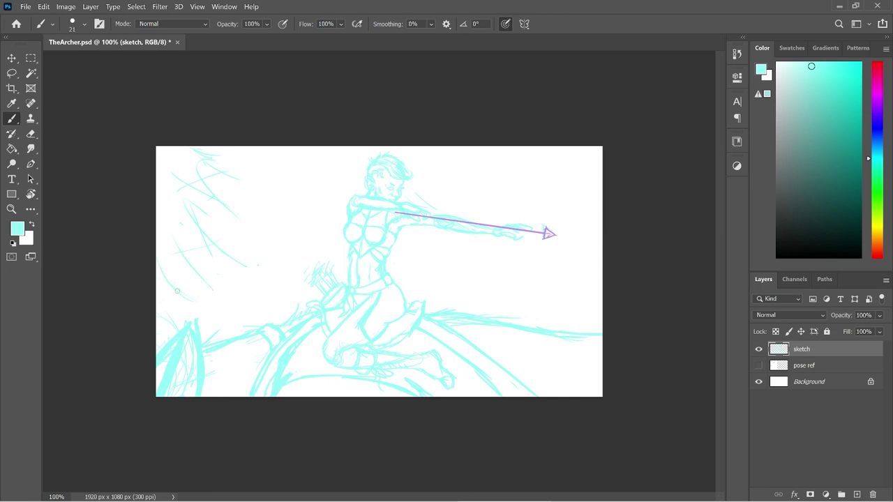
- Sketch loose slanted background strokes along the canvas's right edge and on both sides of the archer's head
mouse_move(602, 149)
mouse_down()
mouse_move(572, 176)
mouse_move(573, 203)
mouse_up()
mouse_move(600, 202)
mouse_down()
mouse_move(583, 221)
mouse_move(588, 254)
mouse_up()
drag(577, 261, 542, 288)
drag(318, 148, 241, 223)
drag(312, 169, 277, 207)
mouse_move(318, 180)
mouse_down()
mouse_move(276, 235)
mouse_move(278, 254)
mouse_up()
mouse_move(506, 147)
mouse_down()
mouse_move(481, 163)
mouse_move(493, 176)
mouse_up()
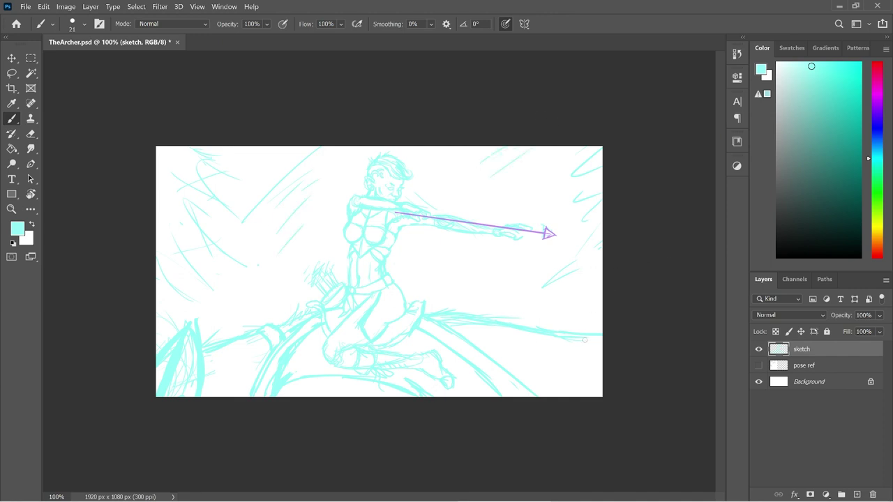
- Lock the pose ref layer completely, hide it and make the sketch layer active
click(759, 365)
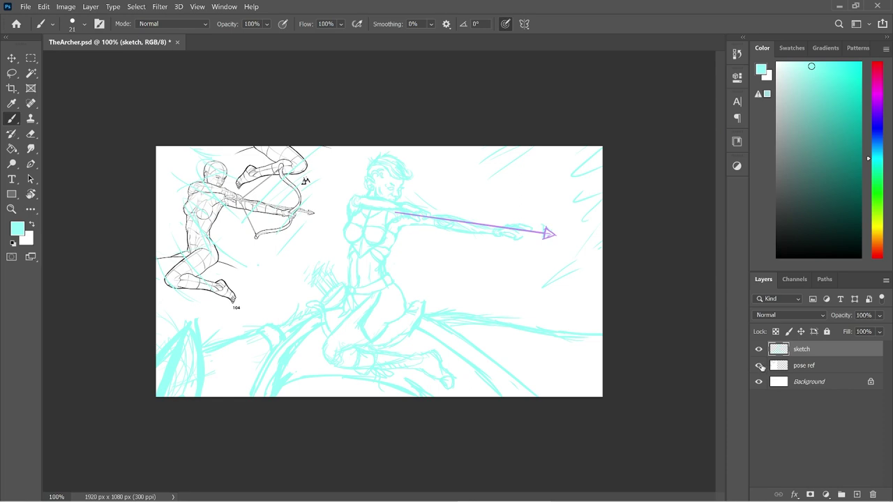
click(830, 367)
click(827, 332)
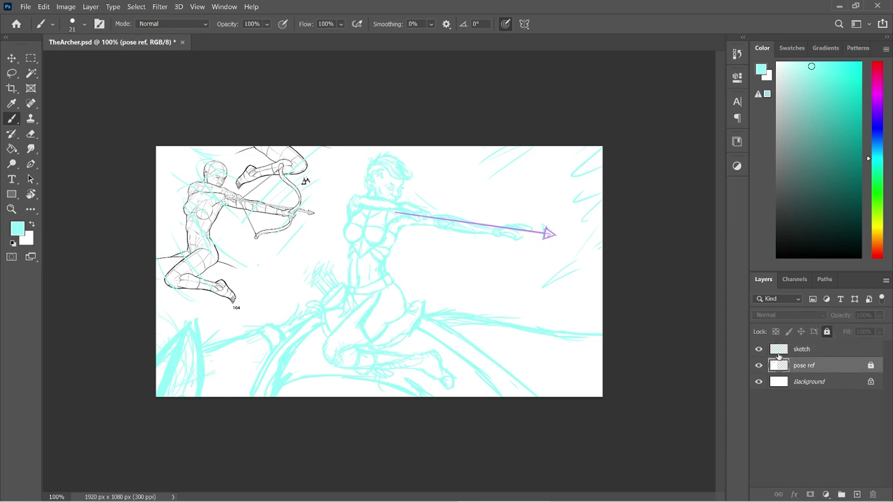
click(759, 365)
click(825, 353)
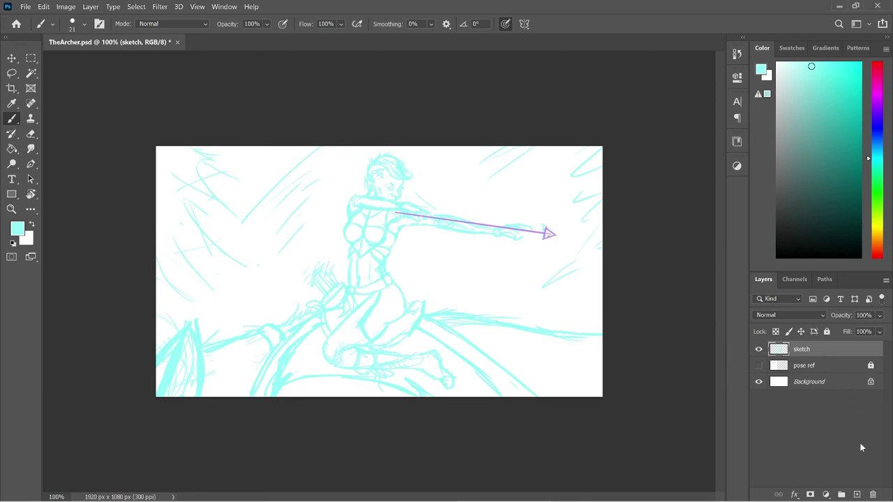
- Add a new layer named "base line" above the sketch layer and save the document
click(857, 493)
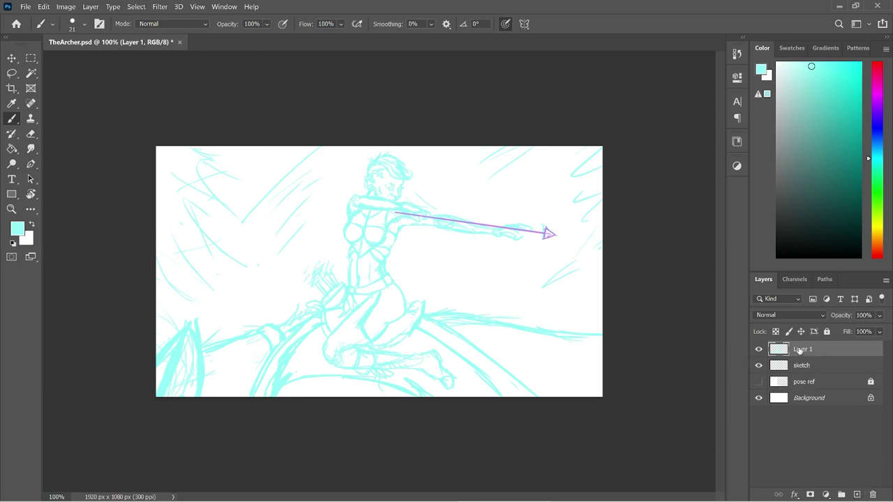
double_click(801, 351)
text(base line)
key(Return)
key(ctrl+s)
- Reset the foreground and background colors to black and white and set the brush size to 10 px
key(d)
scroll(791, 343, up, 1)
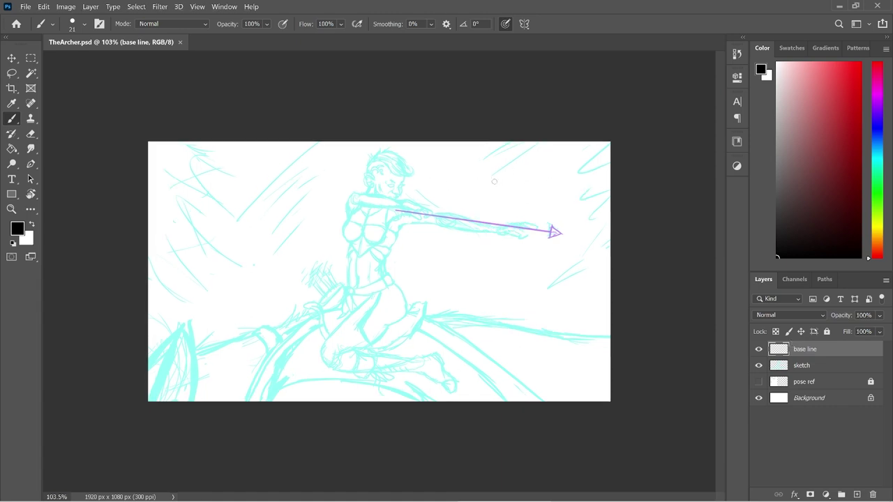
right_click(496, 183)
click(606, 195)
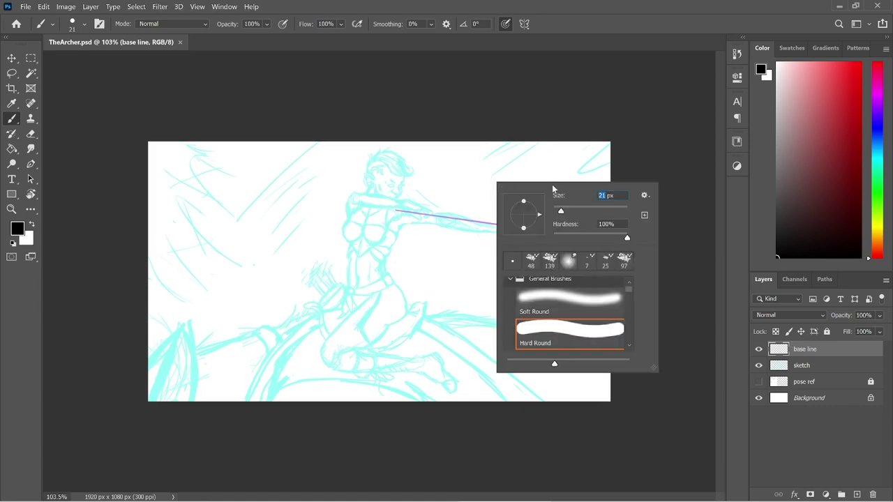
text(10)
key(Return)
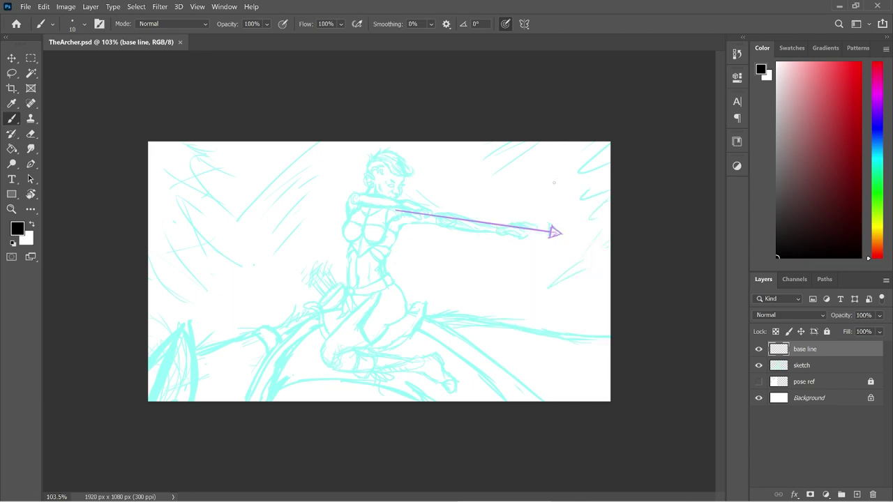
- Zoom in on the archer's torso to 300% and lock the sketch layer completely
key(ctrl+plus)
key(ctrl+plus)
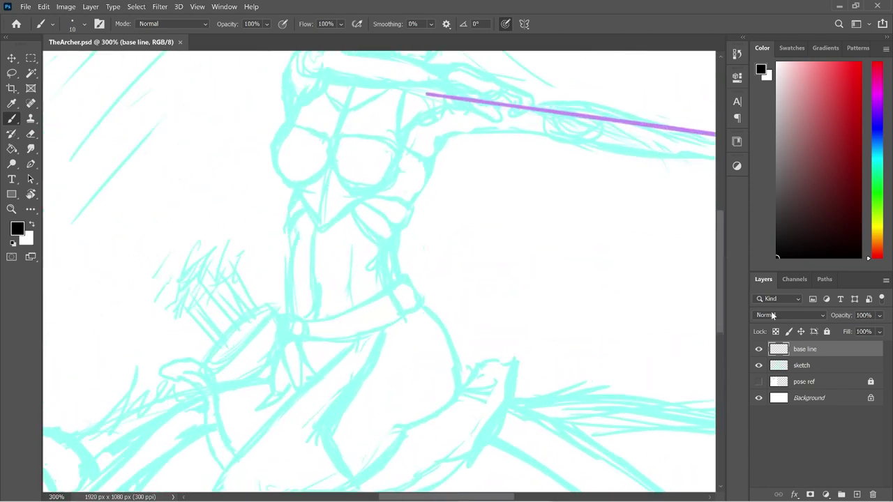
click(819, 370)
click(828, 332)
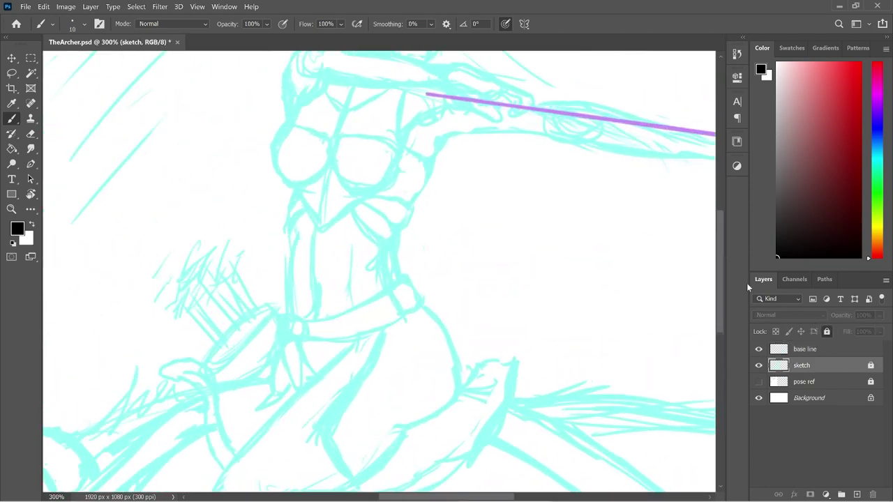
- Make the base line layer active for drawing over the archer's head and save the document
drag(718, 287, 709, 238)
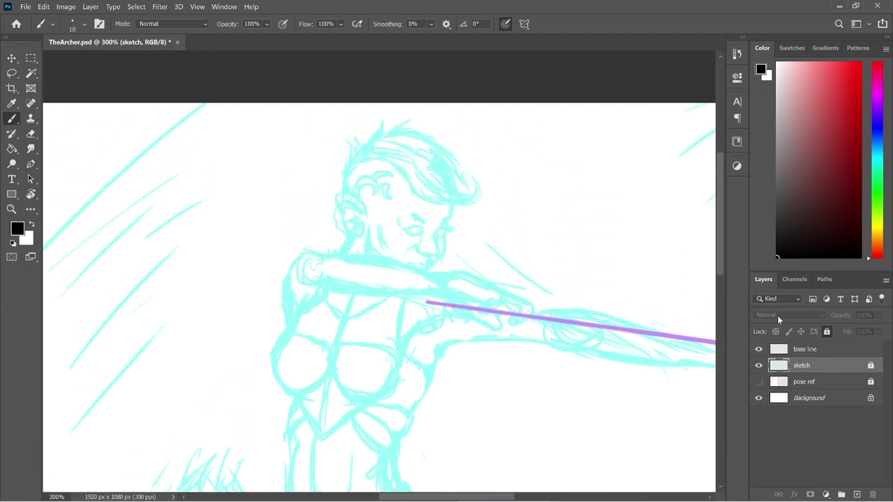
click(809, 349)
key(ctrl+plus)
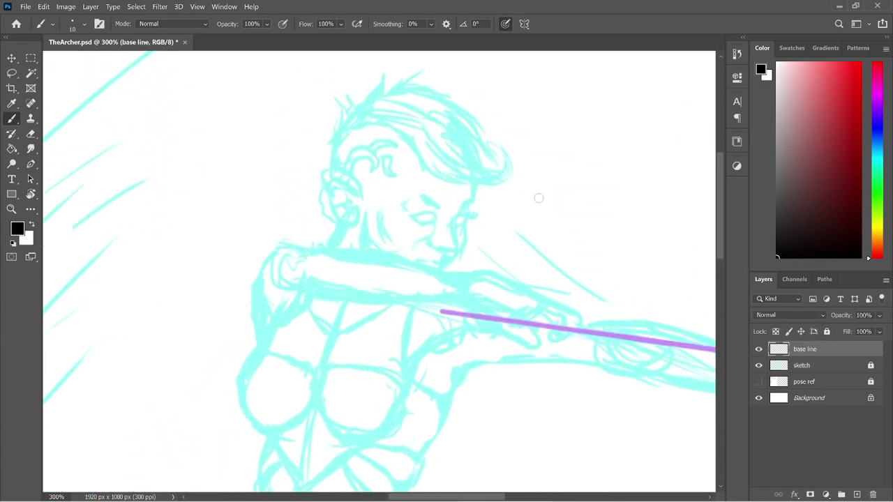
right_click(608, 199)
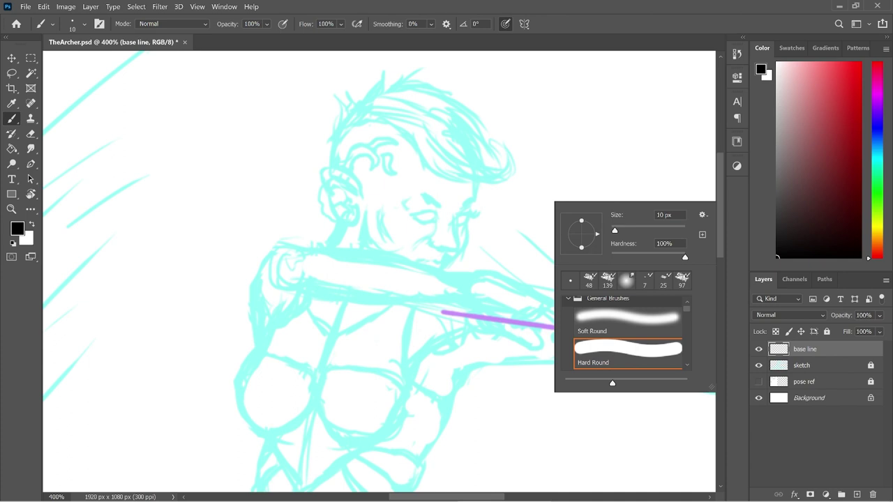
click(720, 184)
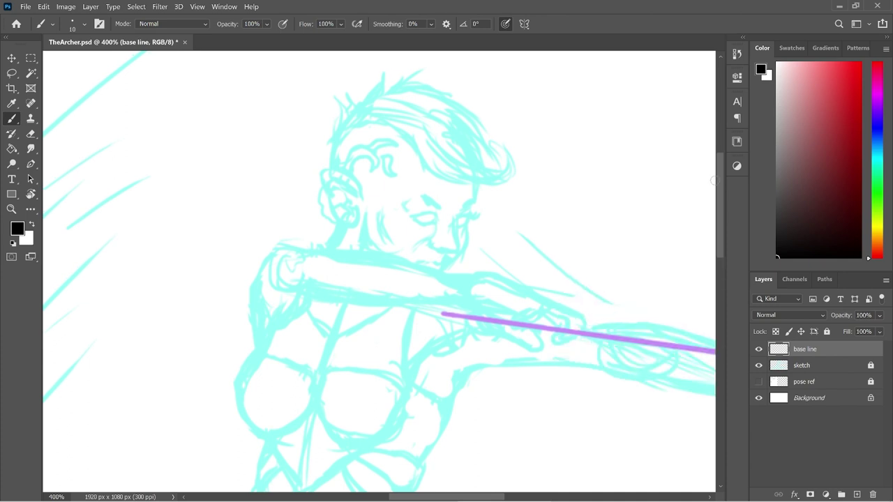
key(ctrl+s)
- Try to enlarge the canvas to 200 percent in both width and height
key(ctrl+minus)
key(ctrl+minus)
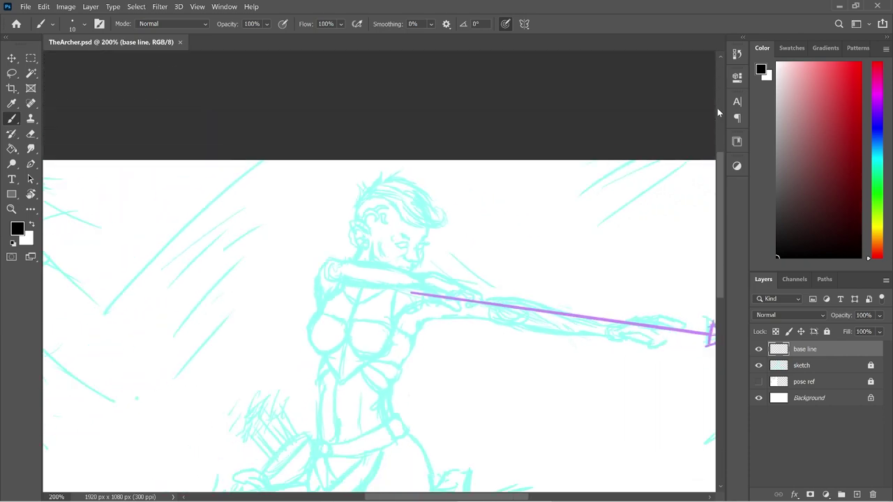
key(ctrl+minus)
click(64, 6)
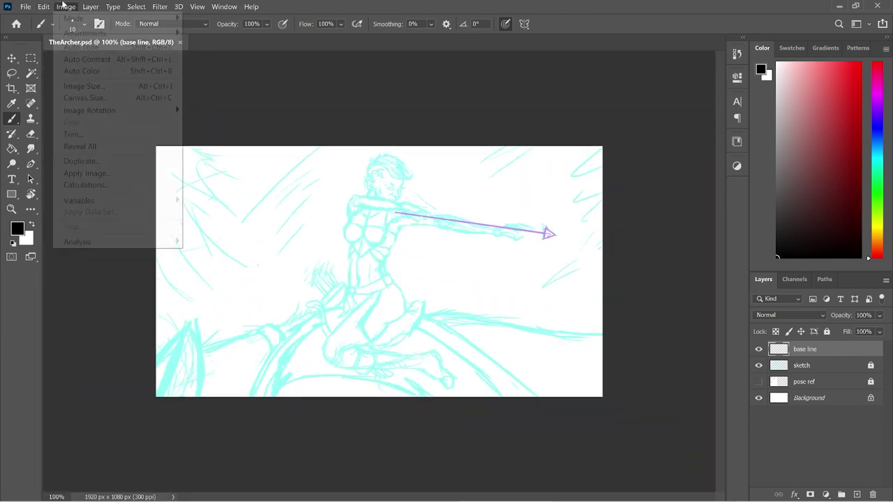
click(146, 97)
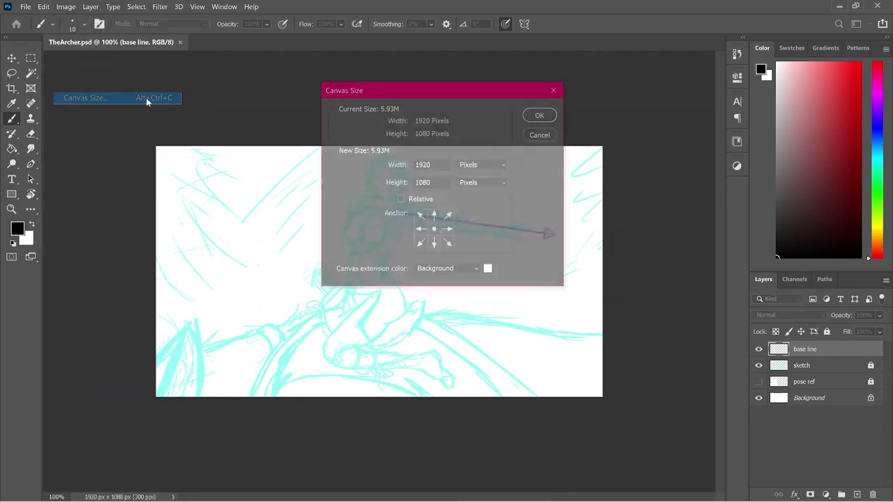
click(487, 167)
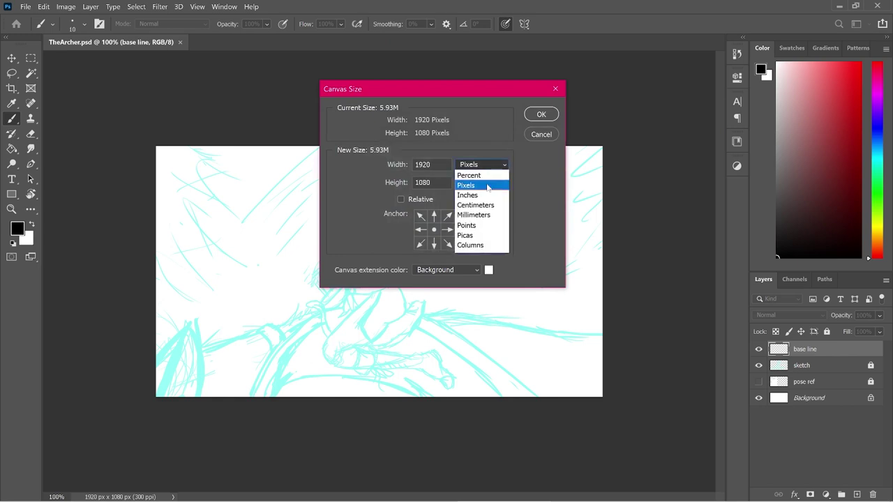
click(469, 175)
double_click(418, 165)
text(200)
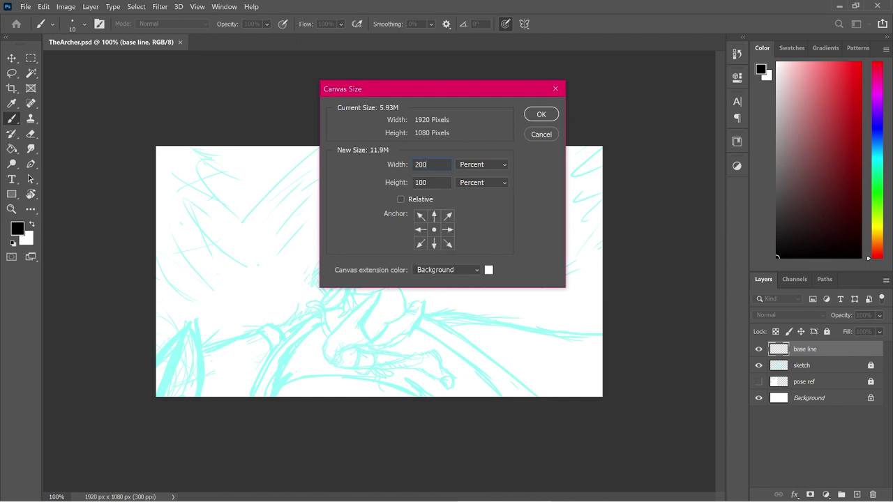
double_click(416, 183)
text(200)
click(529, 114)
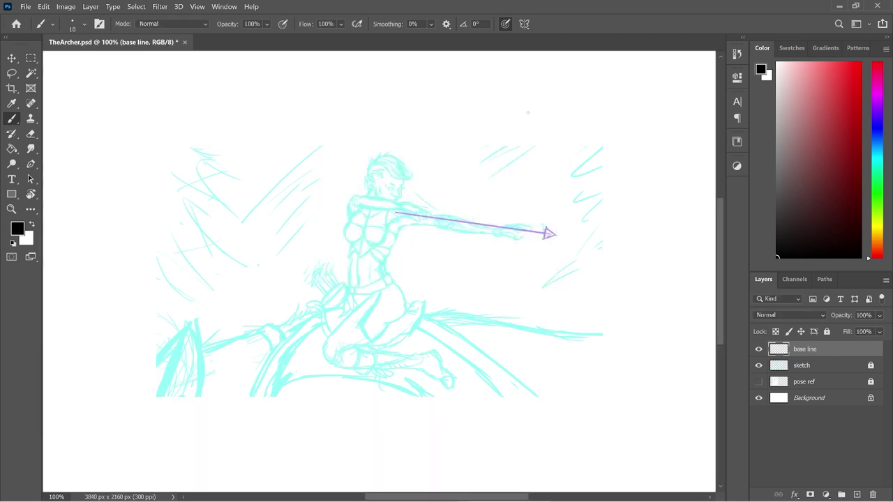
key(ctrl+z)
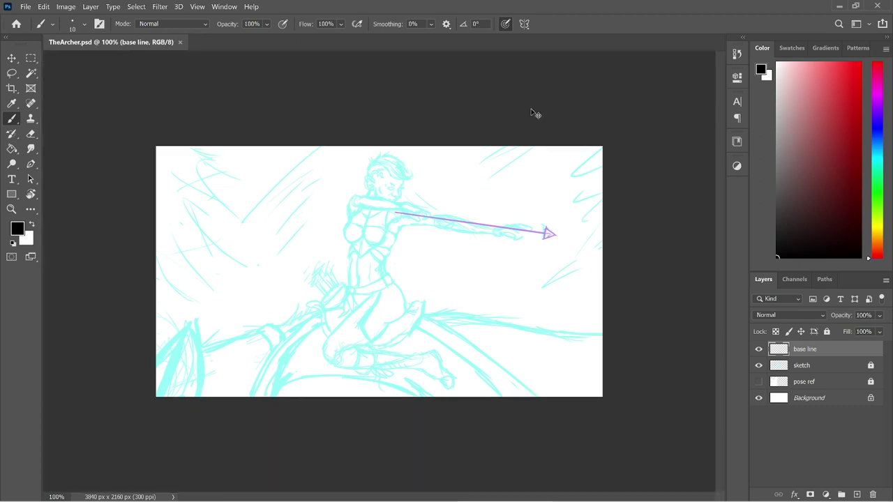
- Resize the whole image to 200 percent in width and height at 300 pixels per inch and save the document
click(66, 7)
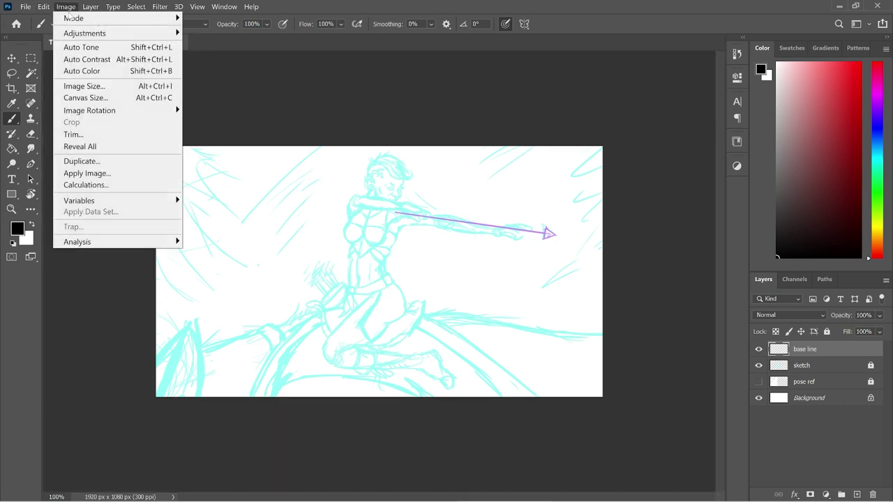
click(116, 85)
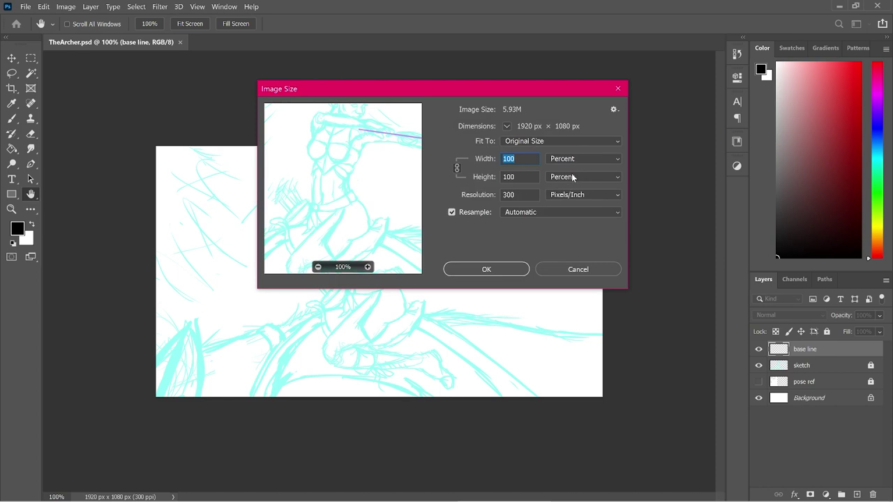
text(200)
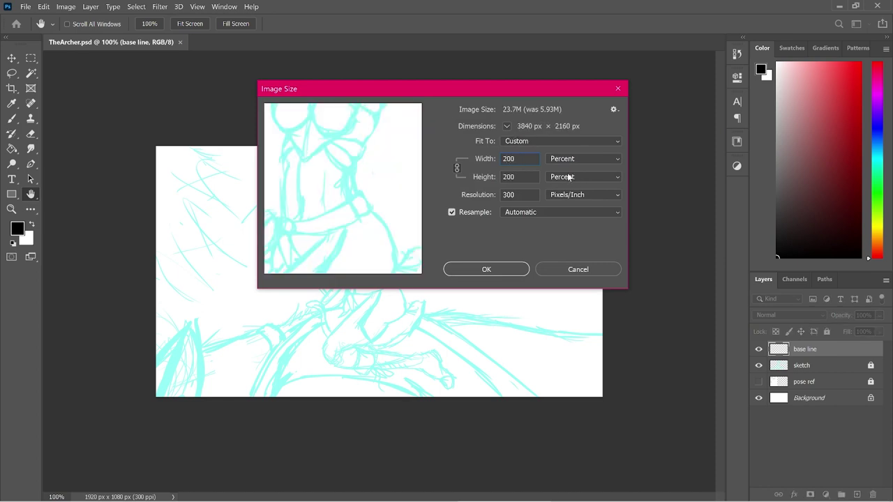
click(499, 270)
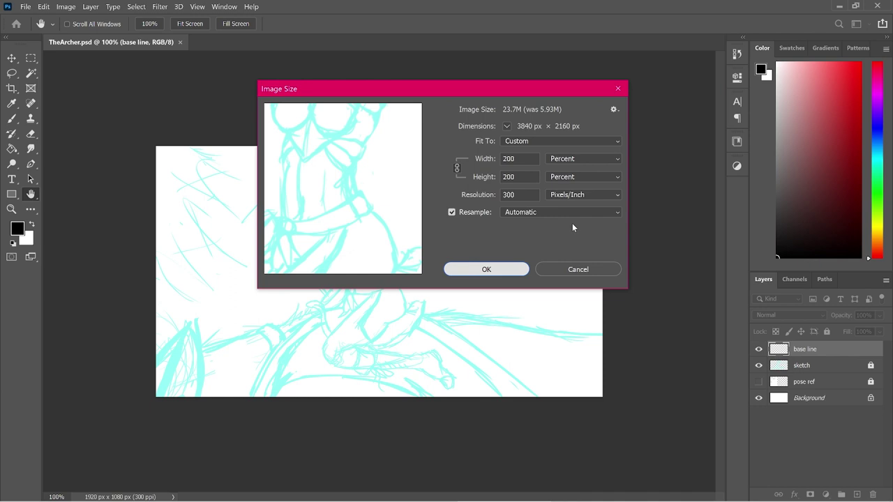
click(526, 273)
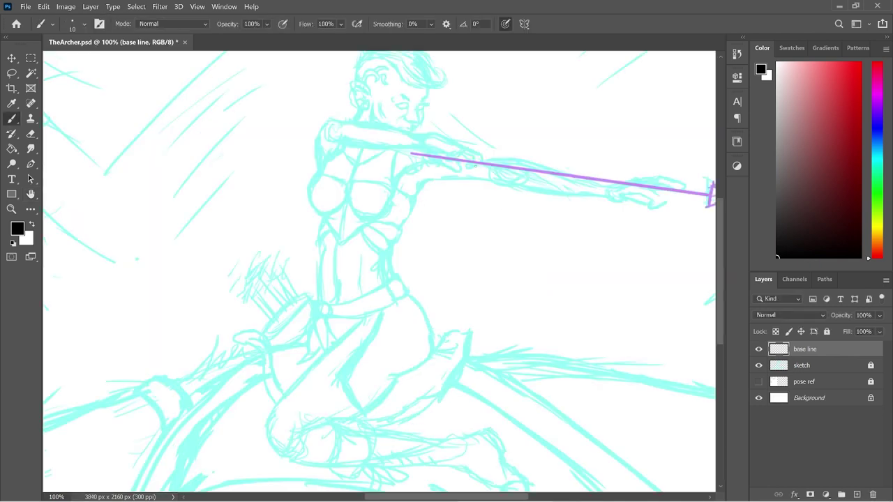
right_click(477, 165)
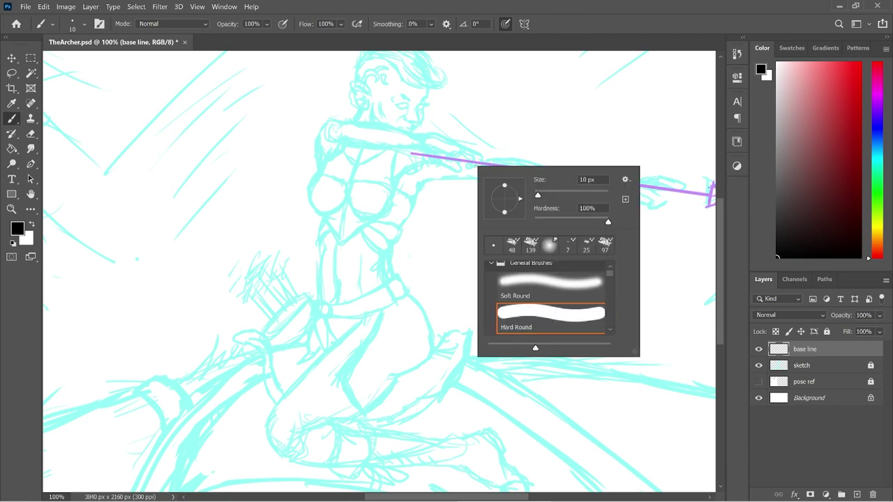
click(719, 207)
key(ctrl+s)
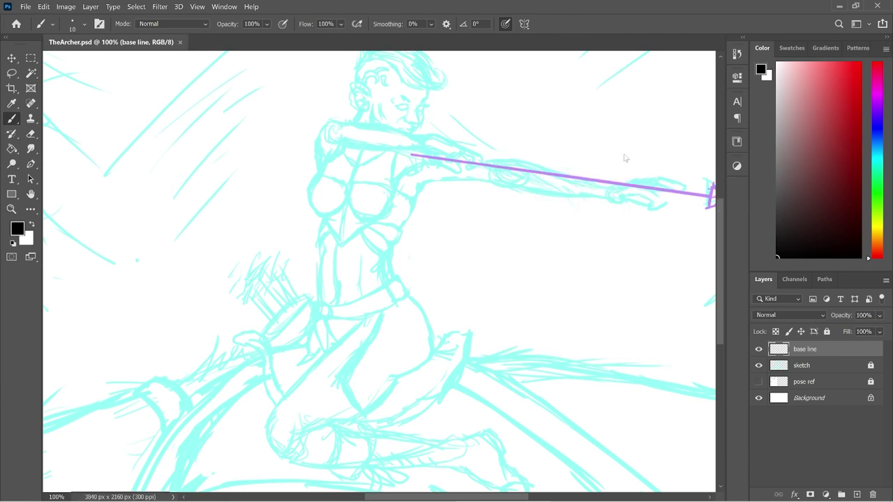
- Ink the archer's far eye with lashes and brow, plus the forehead and nose line, in black on the base line layer
key(ctrl+plus)
scroll(701, 227, up, 2)
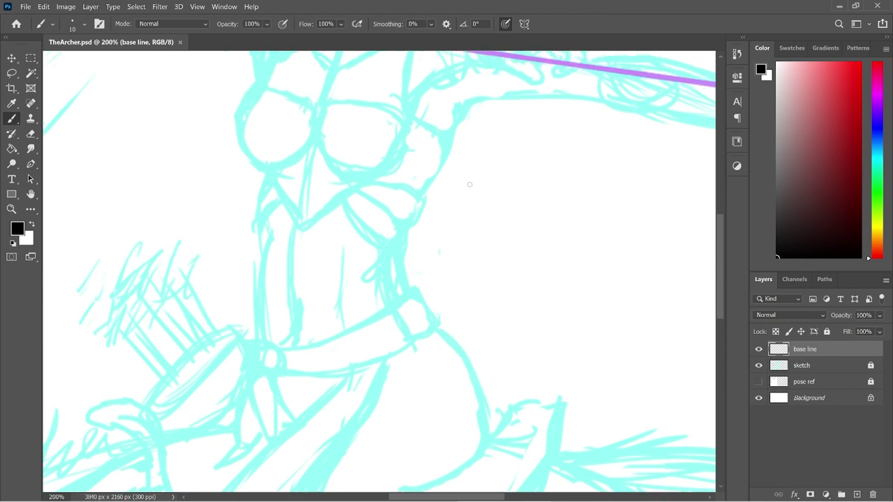
scroll(701, 226, up, 5)
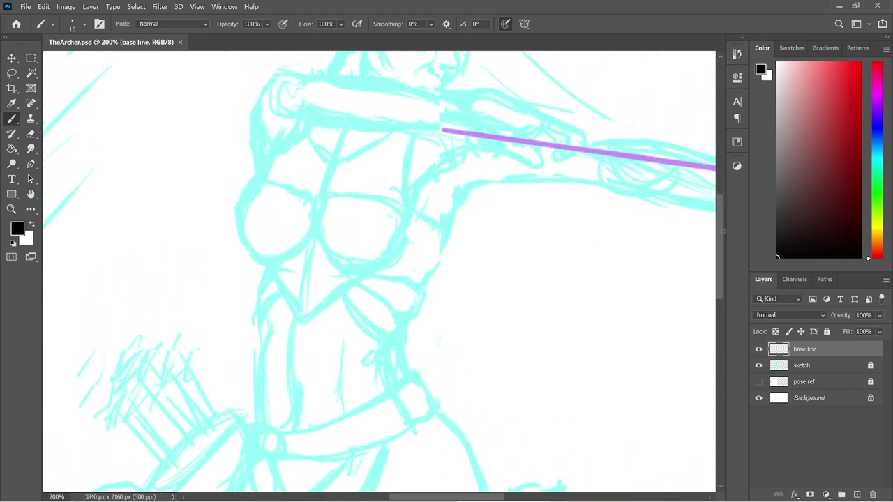
scroll(700, 223, up, 3)
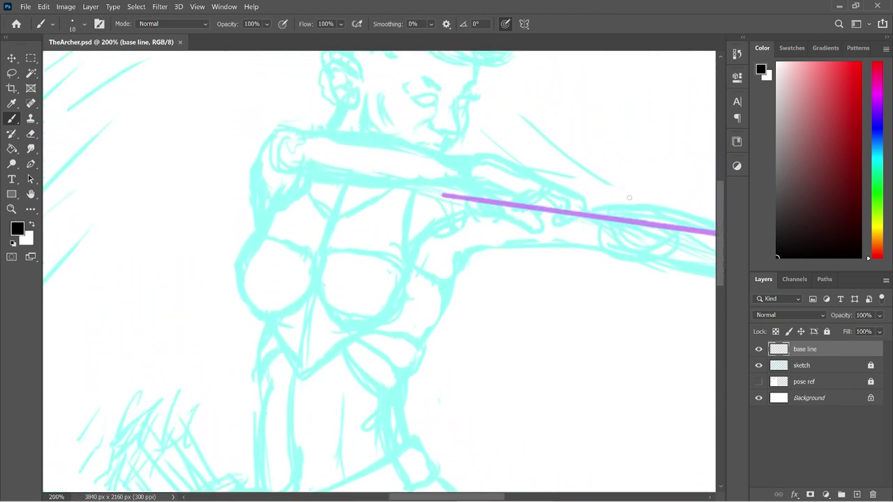
scroll(629, 198, up, 3)
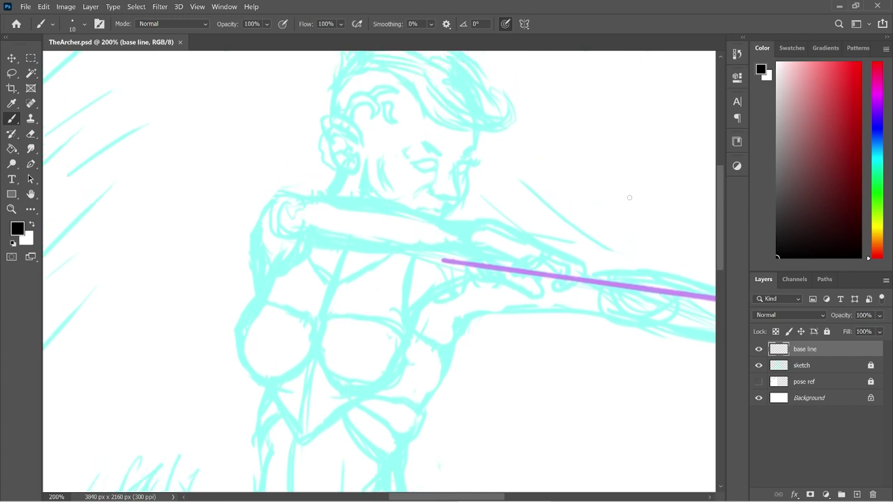
drag(717, 206, 716, 192)
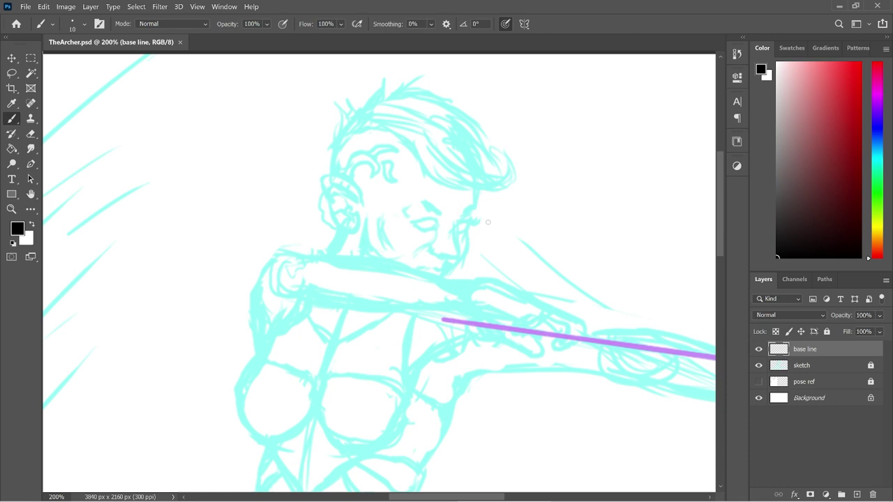
drag(457, 228, 460, 224)
drag(469, 223, 478, 217)
mouse_move(476, 189)
mouse_down()
mouse_move(454, 228)
mouse_move(456, 242)
mouse_move(472, 229)
mouse_move(455, 256)
mouse_move(435, 256)
mouse_move(454, 259)
mouse_up()
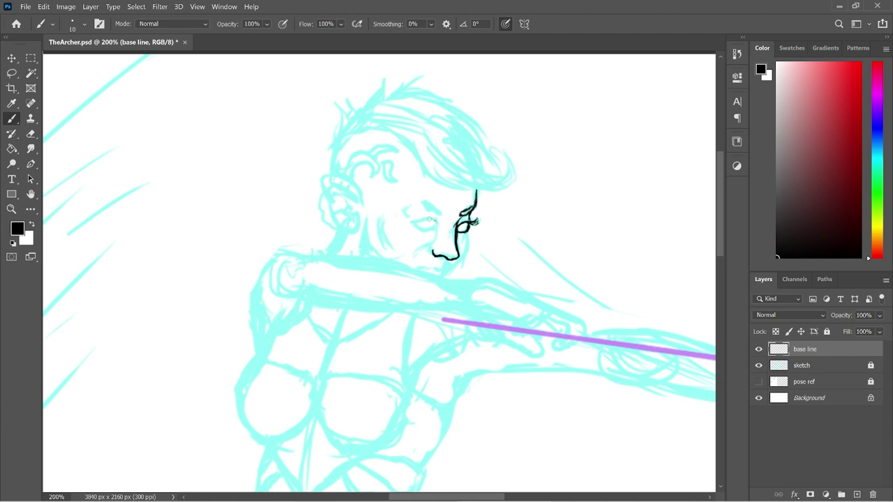
- Ink the archer's near eye and its eyebrow over the cyan sketch
mouse_move(437, 223)
mouse_down()
mouse_move(413, 221)
mouse_move(420, 219)
mouse_up()
key(e)
key(b)
mouse_move(422, 197)
mouse_down()
mouse_move(437, 210)
mouse_move(423, 228)
mouse_move(439, 228)
mouse_up()
key(ctrl+z)
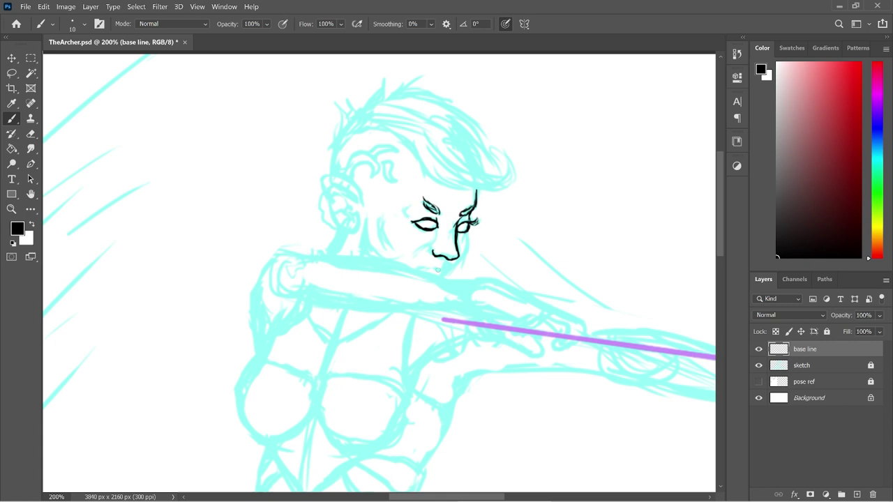
- Ink the far side of the face from the outer eye along the cheek to the chin
drag(466, 228, 468, 239)
key(ctrl+z)
mouse_move(468, 233)
mouse_down()
mouse_move(467, 253)
mouse_move(437, 277)
mouse_move(466, 251)
mouse_move(441, 274)
mouse_up()
key(e)
key(b)
drag(454, 266, 443, 279)
- Ink the swept fringe and the top outline of the hair with short tapered strokes
mouse_move(388, 124)
mouse_down()
mouse_move(412, 167)
mouse_move(413, 142)
mouse_move(457, 182)
mouse_up()
drag(366, 106, 390, 76)
mouse_move(389, 80)
mouse_down()
mouse_move(382, 98)
mouse_move(401, 84)
mouse_move(432, 88)
mouse_move(427, 80)
mouse_move(455, 95)
mouse_up()
mouse_move(428, 99)
mouse_down()
mouse_move(458, 103)
mouse_move(476, 119)
mouse_move(490, 166)
mouse_up()
mouse_move(466, 137)
mouse_down()
mouse_move(477, 175)
mouse_move(489, 169)
mouse_move(472, 148)
mouse_move(477, 180)
mouse_move(450, 173)
mouse_move(497, 190)
mouse_move(471, 187)
mouse_up()
mouse_move(473, 190)
mouse_down()
mouse_move(498, 174)
mouse_move(478, 182)
mouse_move(490, 188)
mouse_move(499, 163)
mouse_move(510, 185)
mouse_up()
mouse_move(499, 162)
mouse_down()
mouse_move(502, 183)
mouse_move(482, 180)
mouse_up()
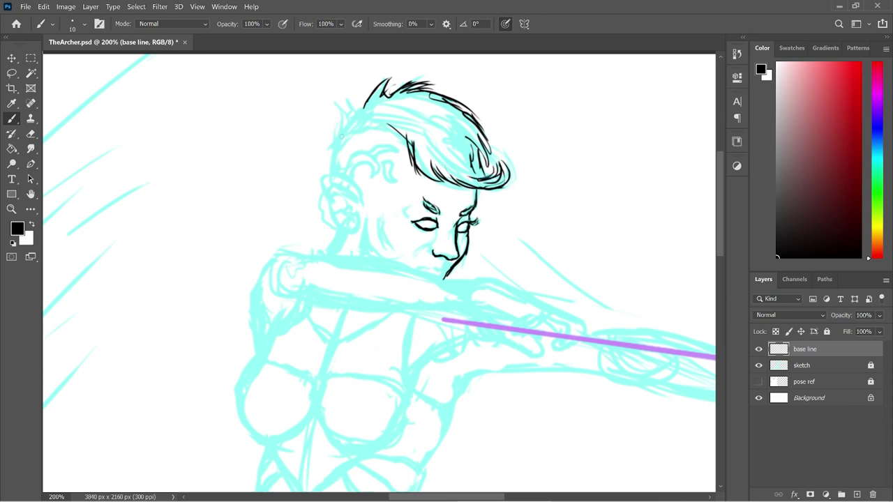
- Ink the short spiky tufts of hair along the back and crown of the head
mouse_move(338, 138)
mouse_down()
mouse_move(329, 153)
mouse_move(342, 110)
mouse_move(339, 133)
mouse_up()
mouse_move(336, 101)
mouse_down()
mouse_move(346, 120)
mouse_move(346, 112)
mouse_up()
drag(345, 116, 353, 104)
drag(351, 119, 356, 92)
mouse_move(355, 113)
mouse_down()
mouse_move(359, 92)
mouse_move(361, 102)
mouse_up()
drag(359, 113, 366, 89)
mouse_move(368, 113)
mouse_down()
mouse_move(374, 87)
mouse_move(393, 74)
mouse_up()
drag(377, 102, 391, 82)
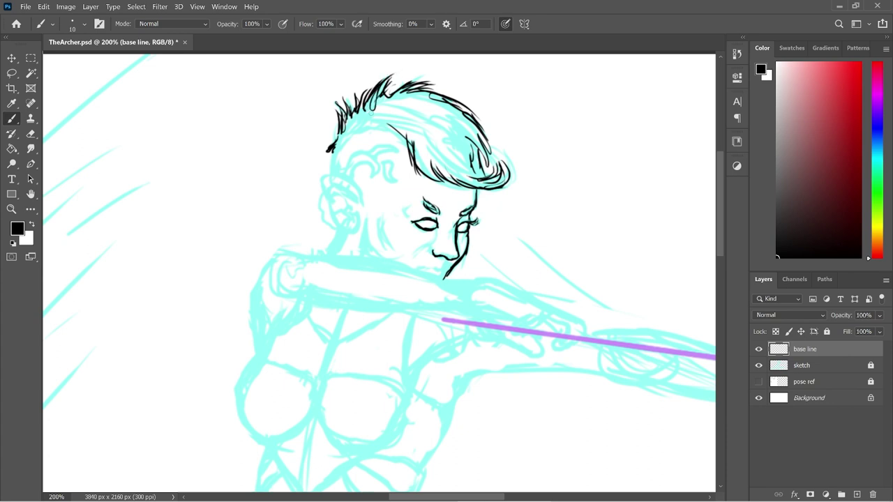
- Ink the undercut hairline with inner hair strands and the curved marking on the shaved side of the head
mouse_move(348, 133)
mouse_down()
mouse_move(403, 128)
mouse_move(386, 121)
mouse_move(433, 119)
mouse_move(396, 109)
mouse_move(430, 143)
mouse_up()
drag(388, 113, 418, 131)
drag(421, 104, 455, 151)
mouse_move(349, 140)
mouse_down()
mouse_move(329, 160)
mouse_move(335, 139)
mouse_move(329, 148)
mouse_move(329, 172)
mouse_up()
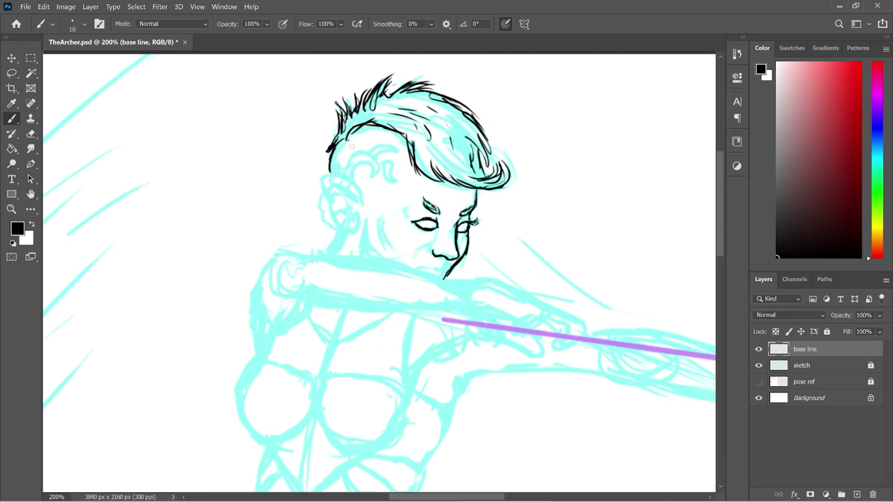
mouse_move(338, 144)
mouse_down()
mouse_move(328, 173)
mouse_move(388, 145)
mouse_move(404, 158)
mouse_move(381, 154)
mouse_move(371, 180)
mouse_move(361, 162)
mouse_move(354, 182)
mouse_move(381, 160)
mouse_move(383, 179)
mouse_move(395, 187)
mouse_move(390, 161)
mouse_up()
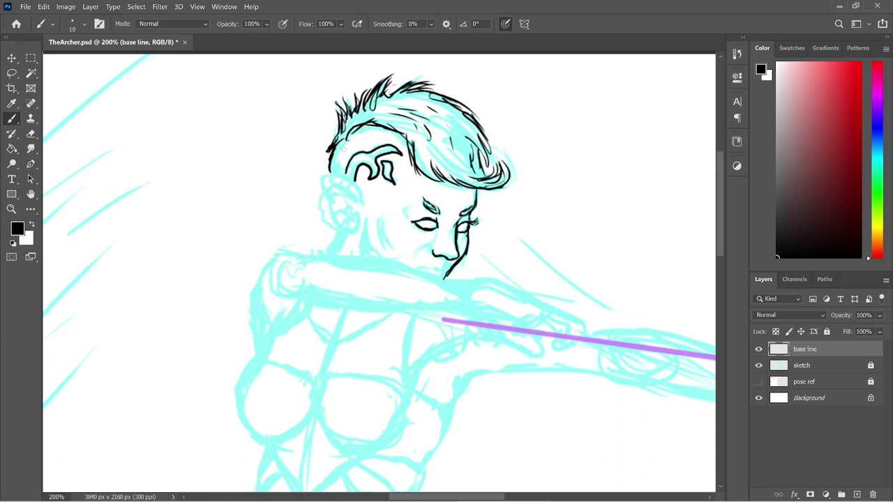
- Ink the archer's ear with its banded cuff and earrings
mouse_move(361, 196)
mouse_down()
mouse_move(364, 229)
mouse_move(349, 173)
mouse_move(328, 172)
mouse_move(328, 194)
mouse_move(335, 183)
mouse_move(337, 195)
mouse_move(341, 187)
mouse_move(364, 203)
mouse_move(341, 187)
mouse_move(337, 219)
mouse_up()
key(ctrl+z)
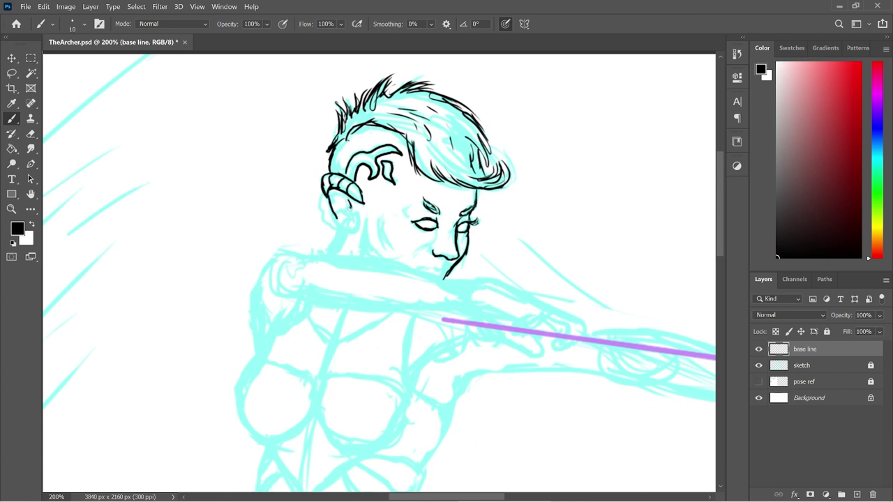
mouse_move(360, 218)
mouse_down()
mouse_move(344, 230)
mouse_move(339, 209)
mouse_move(347, 229)
mouse_move(359, 224)
mouse_move(321, 196)
mouse_move(332, 224)
mouse_move(361, 215)
mouse_move(351, 216)
mouse_up()
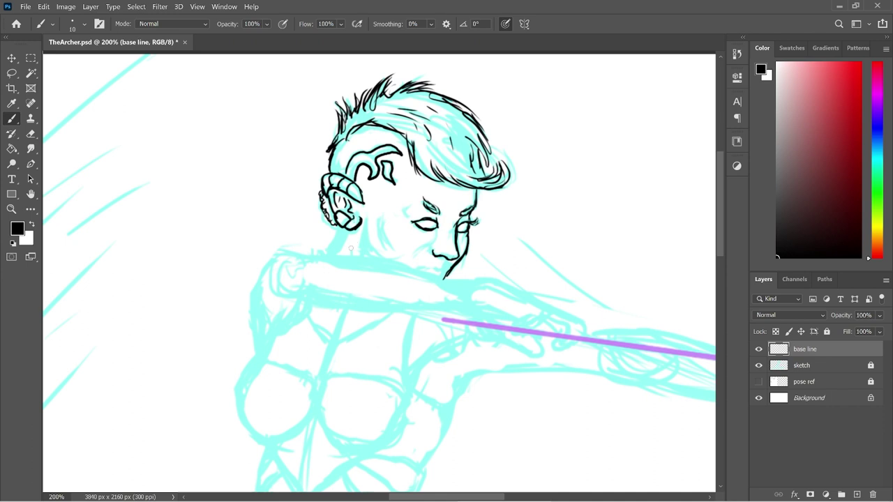
- Ink the front neck line below the ear and the archer's lips
mouse_move(362, 222)
mouse_down()
mouse_move(369, 258)
mouse_move(365, 240)
mouse_move(367, 249)
mouse_up()
mouse_move(435, 268)
mouse_down()
mouse_move(442, 270)
mouse_move(425, 271)
mouse_up()
drag(449, 268, 432, 276)
drag(438, 275, 425, 272)
- Ink the back of the neck and the upper edge of the bent arm through to the back of the hand
mouse_move(339, 227)
mouse_down()
mouse_move(326, 255)
mouse_move(469, 288)
mouse_move(494, 282)
mouse_up()
key(ctrl+z)
mouse_move(439, 278)
mouse_down()
mouse_move(482, 280)
mouse_move(565, 320)
mouse_up()
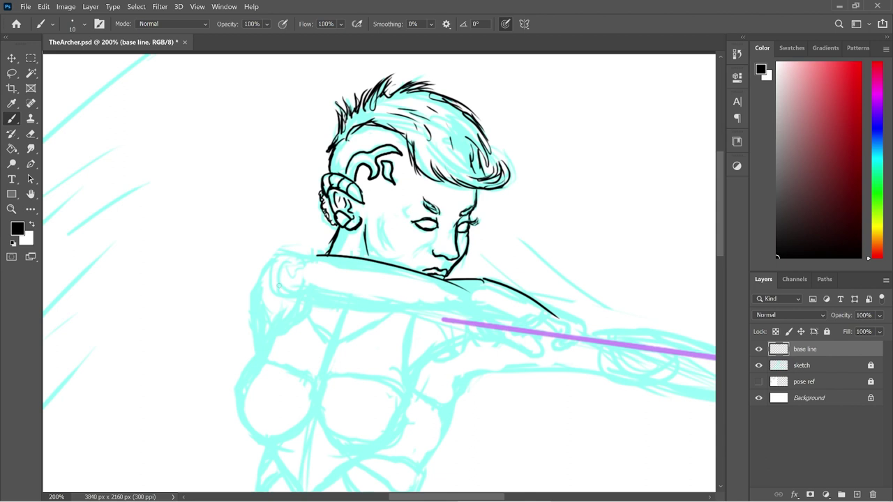
- Ink the outer contour of the bent arm from elbow to armpit and the outline of the near side of the chest
drag(277, 270, 284, 286)
drag(318, 254, 259, 265)
mouse_move(268, 257)
mouse_down()
mouse_move(254, 281)
mouse_move(263, 347)
mouse_up()
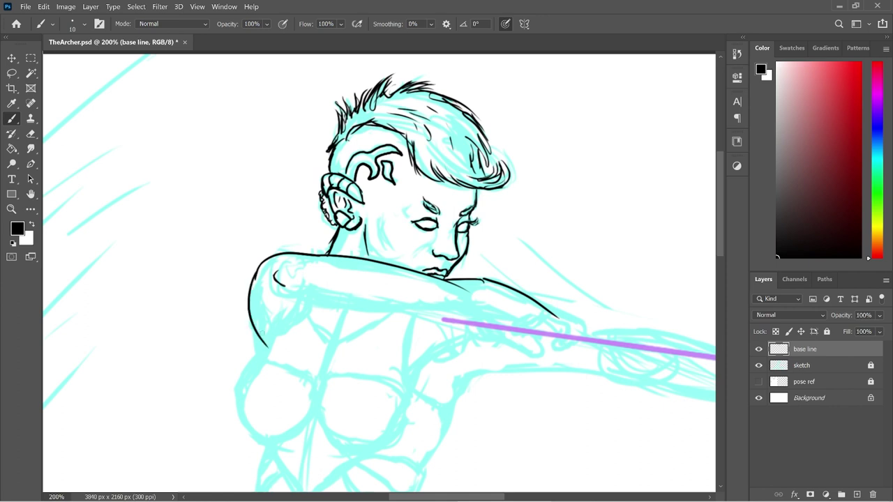
key(ctrl+z)
drag(254, 276, 263, 348)
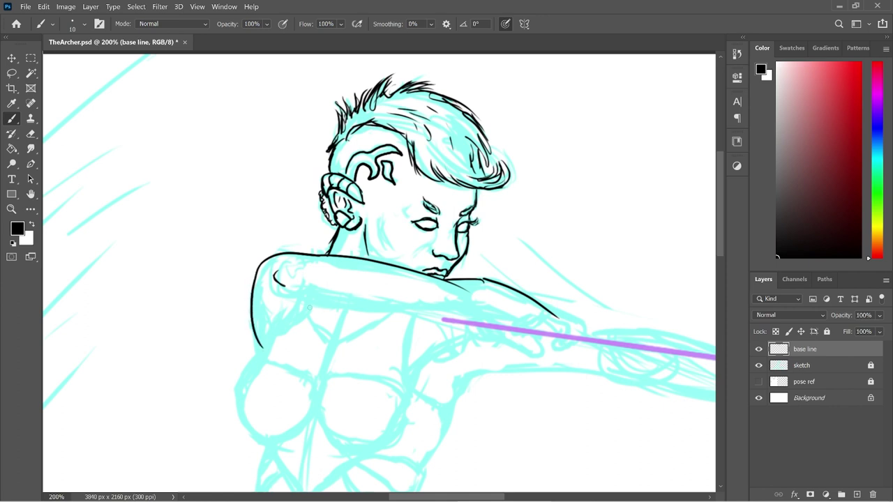
mouse_move(310, 301)
mouse_down()
mouse_move(251, 374)
mouse_move(237, 377)
mouse_move(242, 412)
mouse_move(235, 381)
mouse_move(252, 436)
mouse_move(290, 432)
mouse_move(270, 424)
mouse_move(252, 439)
mouse_move(313, 421)
mouse_up()
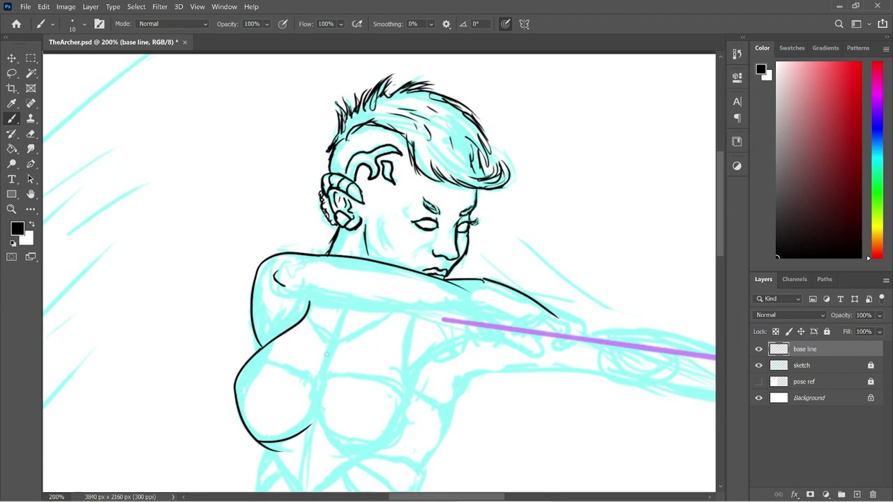
- Ink the underside of the bent forearm and the lower contour of the drawing hand down along the thumb
mouse_move(298, 302)
mouse_down()
mouse_move(425, 307)
mouse_move(469, 294)
mouse_up()
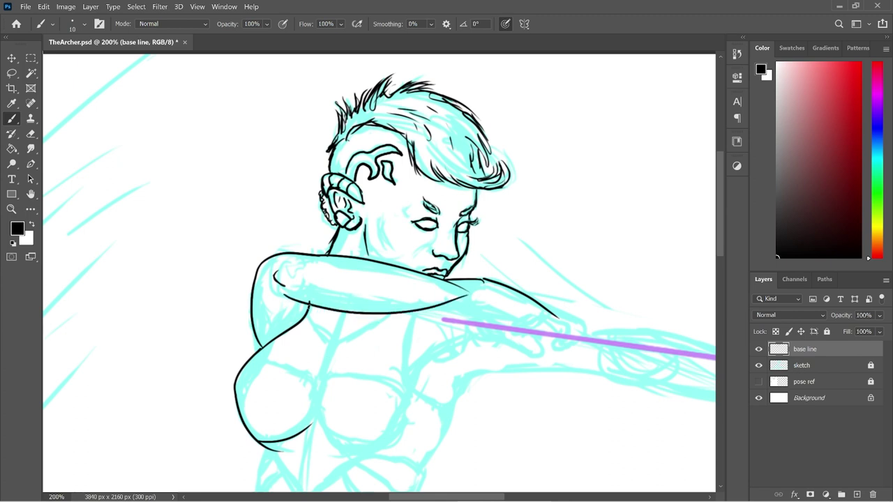
key(ctrl+z)
mouse_move(278, 293)
mouse_down()
mouse_move(485, 300)
mouse_move(470, 313)
mouse_move(446, 306)
mouse_move(487, 337)
mouse_move(527, 349)
mouse_move(512, 342)
mouse_move(533, 356)
mouse_up()
key(ctrl+z)
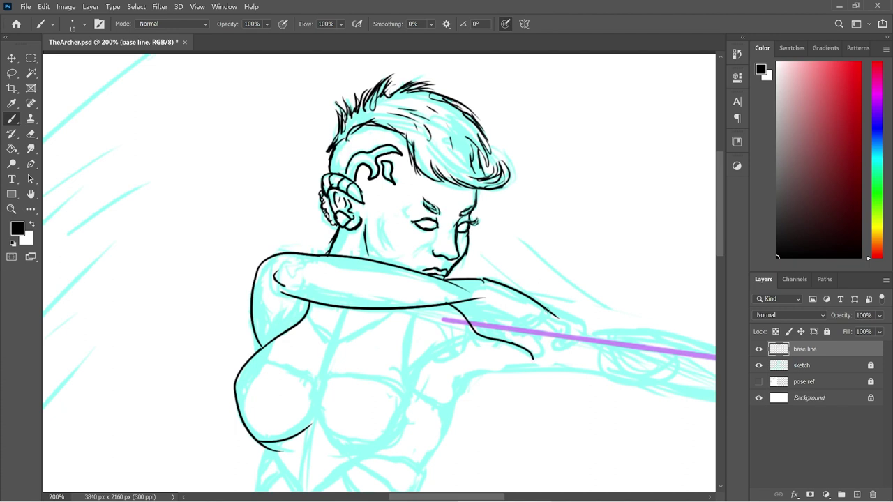
- Ink the first curled finger of the drawing hand and rough in the knuckle line of the outer finger
drag(549, 313, 521, 332)
drag(525, 321, 543, 315)
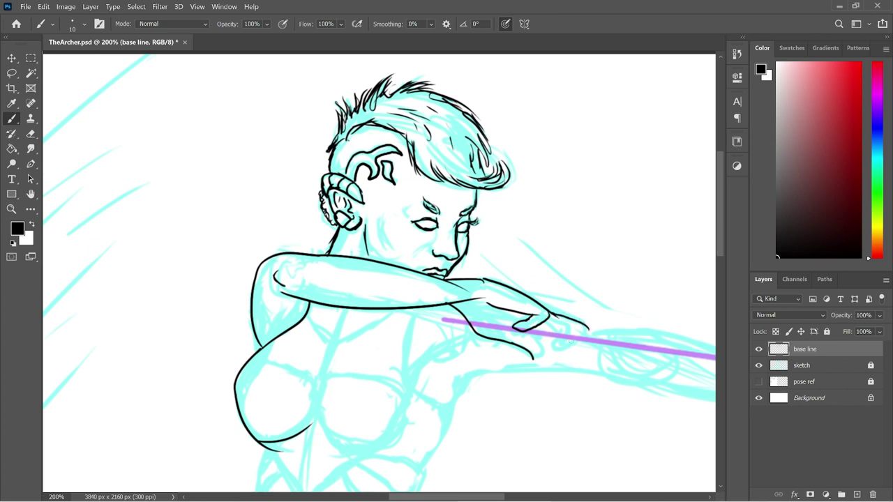
drag(548, 310, 586, 335)
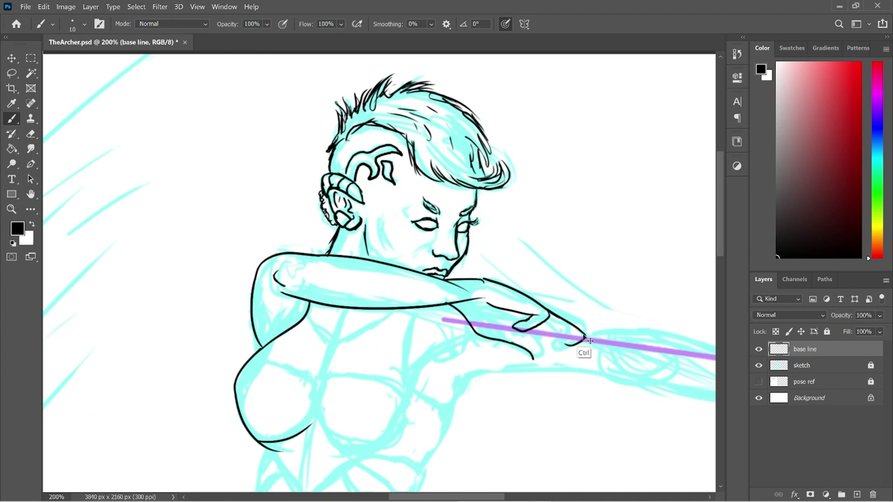
drag(586, 336, 563, 350)
key(ctrl+z)
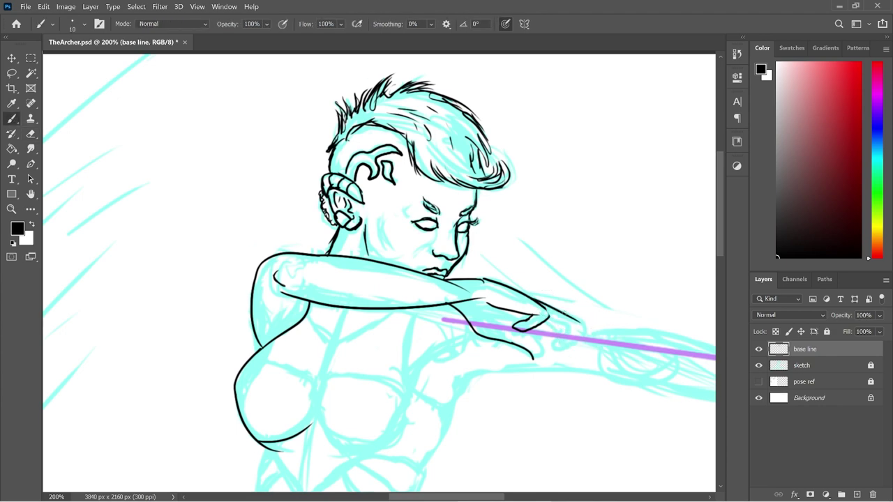
- Ink the outer curled fingers around the arrow and close the thumb tip
mouse_move(529, 296)
mouse_down()
mouse_move(587, 322)
mouse_move(581, 319)
mouse_move(574, 340)
mouse_up()
key(ctrl+z)
mouse_move(582, 319)
mouse_down()
mouse_move(575, 341)
mouse_move(568, 327)
mouse_move(547, 321)
mouse_move(582, 335)
mouse_up()
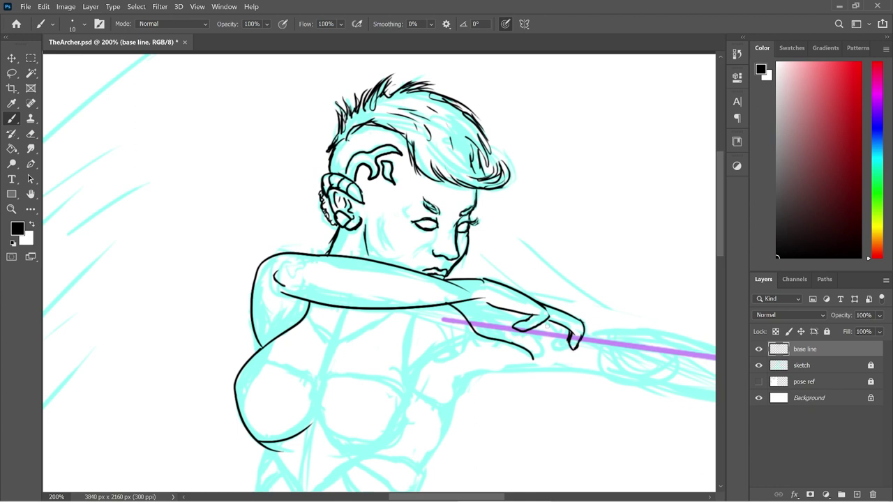
mouse_move(562, 329)
mouse_down()
mouse_move(562, 354)
mouse_move(575, 348)
mouse_up()
drag(522, 334, 543, 361)
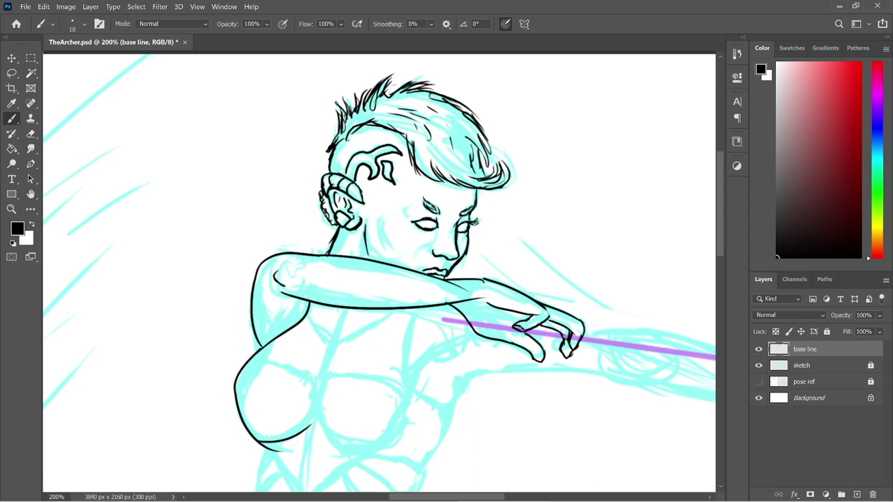
drag(571, 351, 579, 340)
- Ink the shoulder crease of the extended arm and clean up the line overshoot beneath the near chest cup
scroll(718, 244, down, 4)
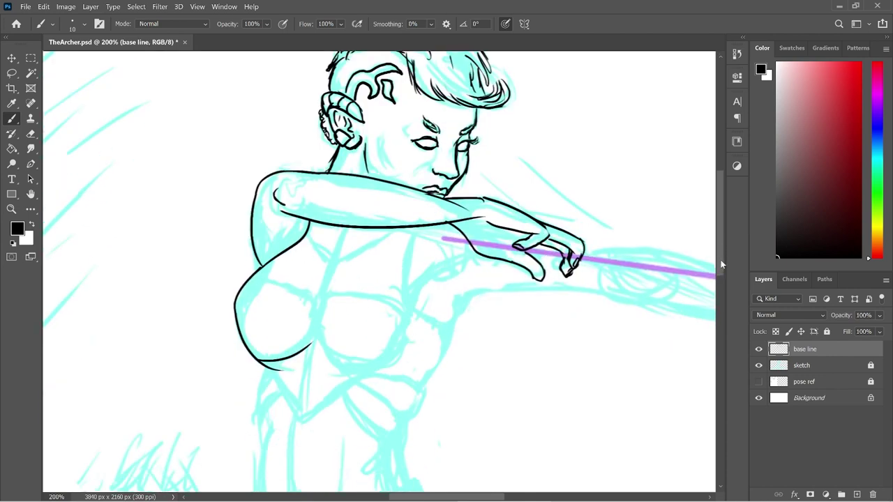
drag(451, 260, 418, 288)
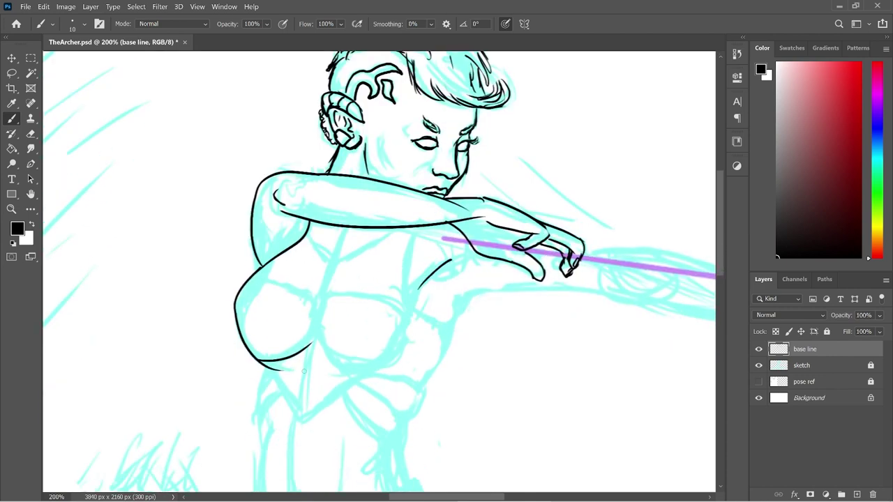
key(e)
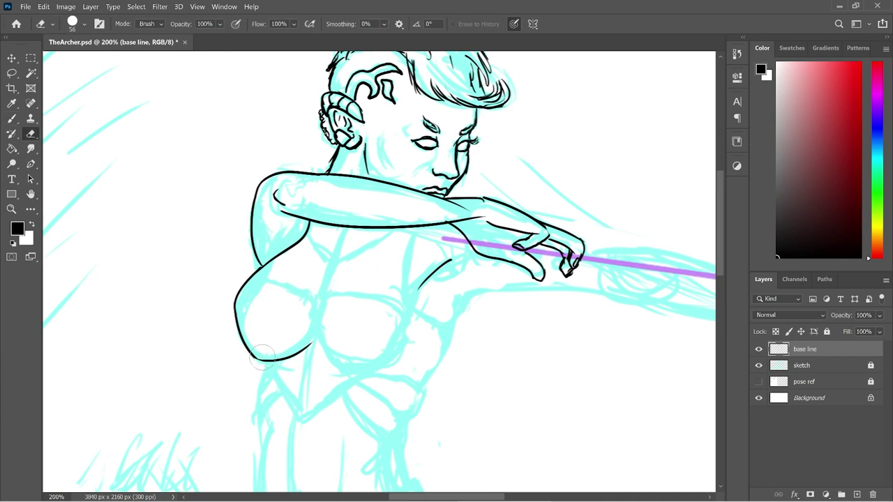
key(b)
drag(259, 359, 267, 361)
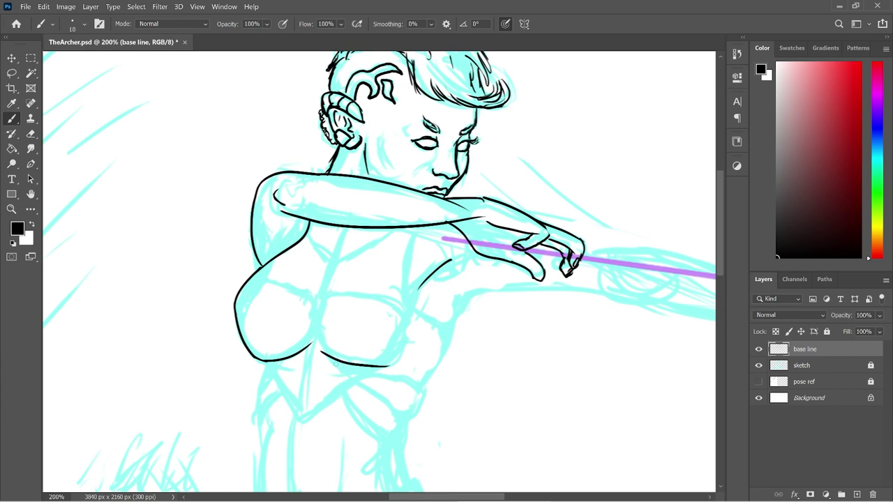
- Ink the lower curve of the far chest cup and the underside of the extended arm into the armpit
drag(321, 350, 404, 353)
key(ctrl+z)
drag(319, 341, 406, 351)
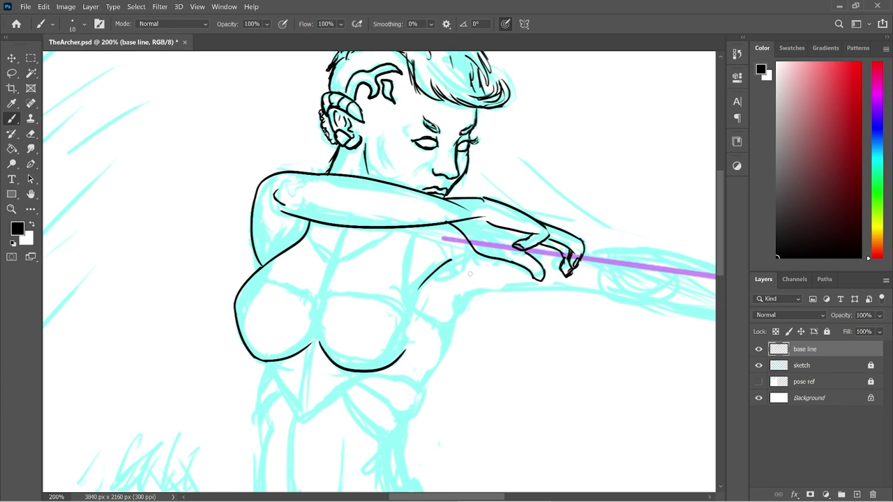
drag(520, 291, 455, 302)
drag(472, 296, 452, 319)
- Ink the upper edge of the near chest cup and erase its end where the two cups meet
drag(252, 276, 412, 318)
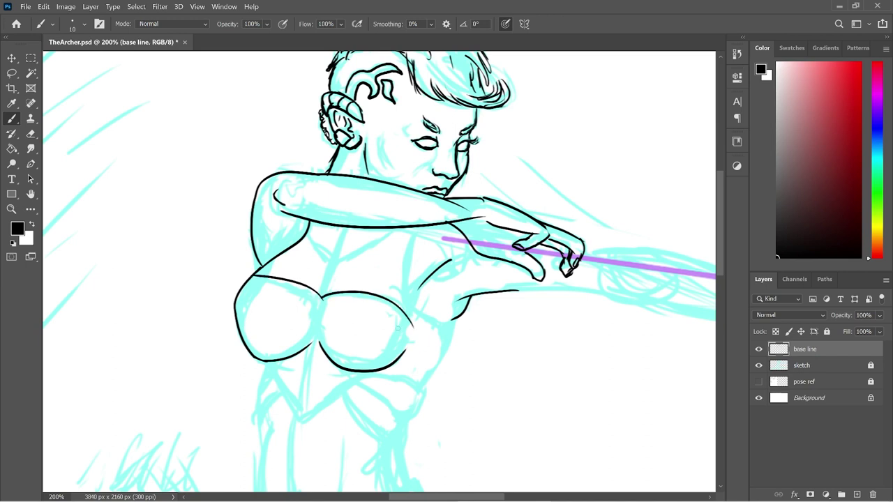
key(ctrl+z)
drag(321, 295, 419, 328)
key(ctrl+z)
key(e)
drag(317, 285, 335, 319)
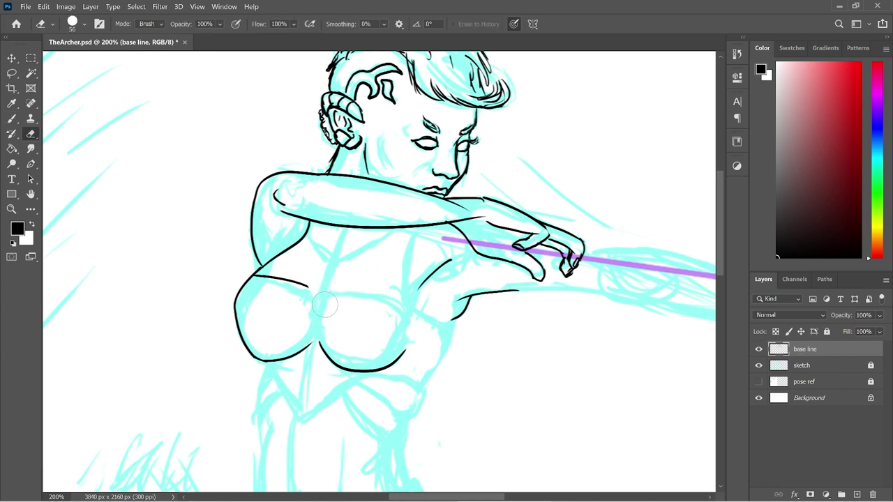
- Ink the upper edge of the far chest cup, meeting the near cup in a V at the centre
key(b)
key(b)
mouse_move(304, 285)
mouse_down()
mouse_move(317, 303)
mouse_move(414, 330)
mouse_up()
key(ctrl+z)
mouse_move(318, 302)
mouse_down()
mouse_move(336, 292)
mouse_move(421, 339)
mouse_up()
key(ctrl+z)
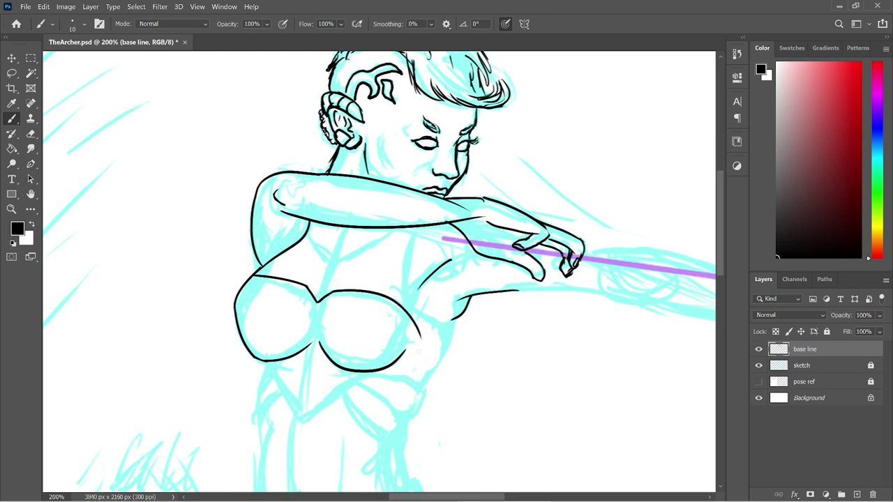
key(ctrl+z)
mouse_move(334, 292)
mouse_down()
mouse_move(353, 288)
mouse_move(422, 343)
mouse_up()
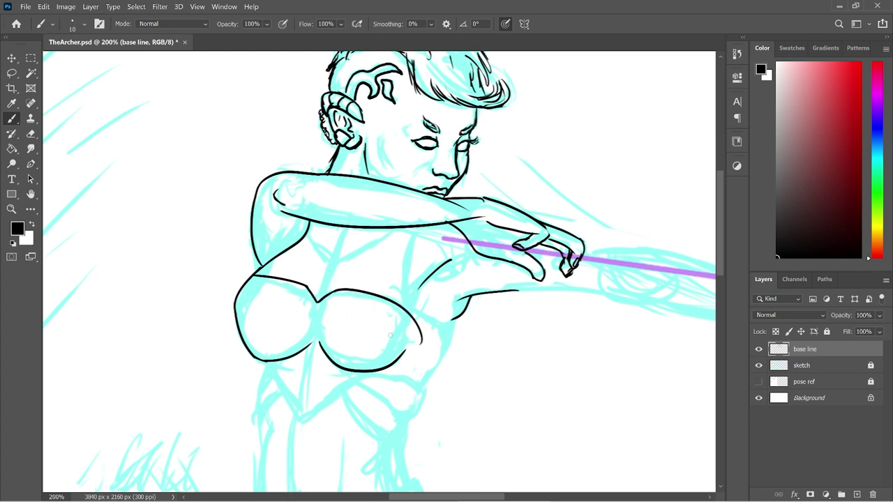
key(ctrl+z)
drag(353, 288, 409, 321)
- Ink the neckline opening and strap lines above the cups, plus the side seam from the forearm to the far cup
drag(308, 285, 321, 264)
drag(333, 289, 341, 267)
key(e)
key(b)
drag(345, 259, 340, 273)
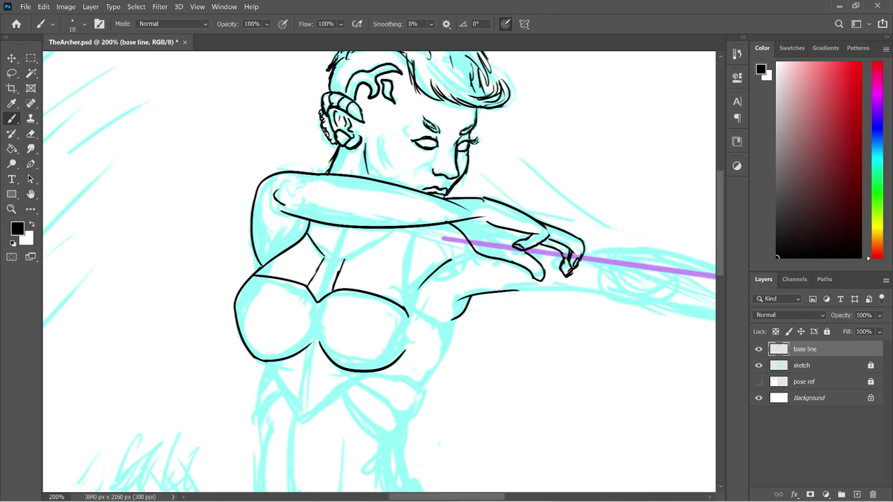
drag(417, 230, 405, 308)
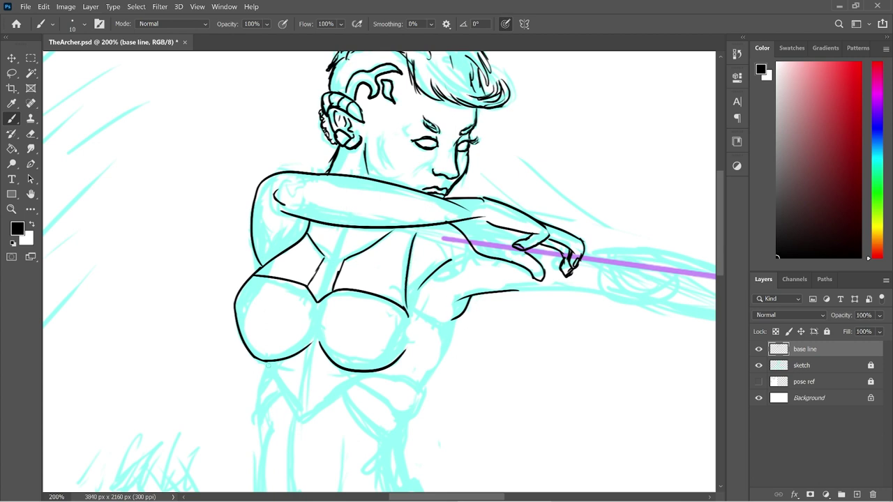
- Ink the pointed V-shaped lower panel beneath the cups and erase the crossing line ends at its tip
drag(268, 361, 308, 432)
drag(369, 372, 274, 428)
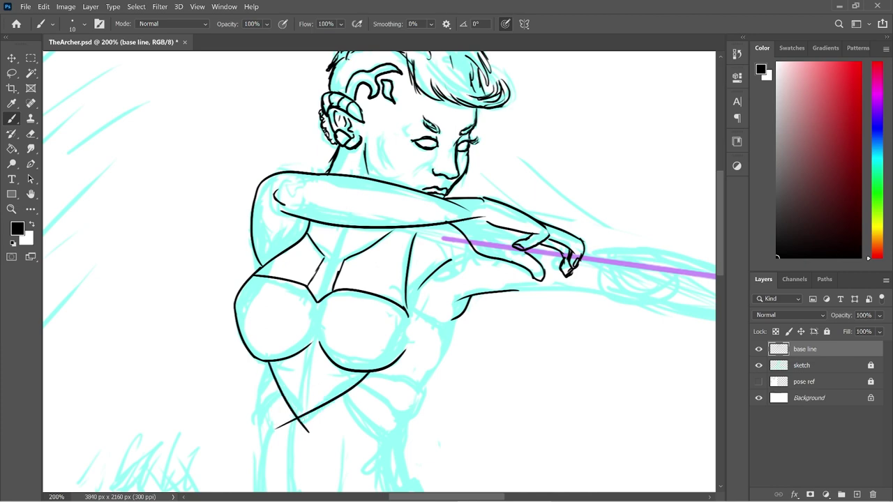
key(e)
mouse_move(292, 437)
mouse_down()
mouse_move(280, 413)
mouse_move(312, 430)
mouse_move(299, 425)
mouse_move(294, 436)
mouse_move(305, 414)
mouse_up()
key(b)
- Ink the small pointed side flap of the top on the near side of the waist
drag(266, 360, 258, 421)
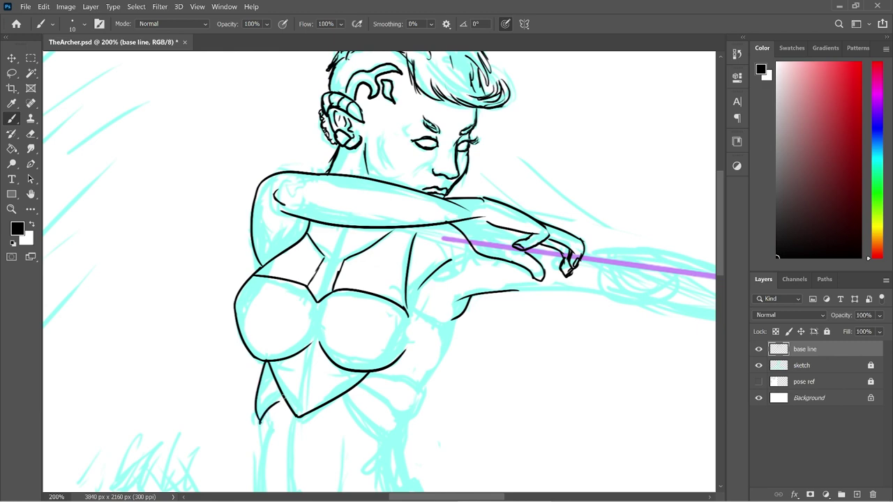
key(ctrl+z)
drag(260, 423, 285, 395)
key(ctrl+z)
drag(262, 423, 282, 395)
- Ink the two layered flaps on the far side of the top and erase the overshooting line ends
drag(341, 396, 377, 442)
key(ctrl+z)
drag(719, 235, 718, 256)
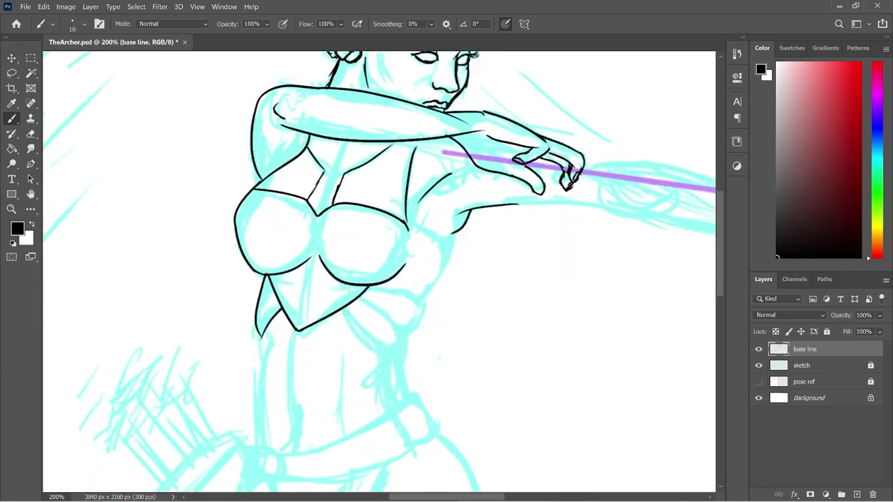
drag(350, 312, 404, 371)
key(ctrl+z)
drag(343, 308, 412, 363)
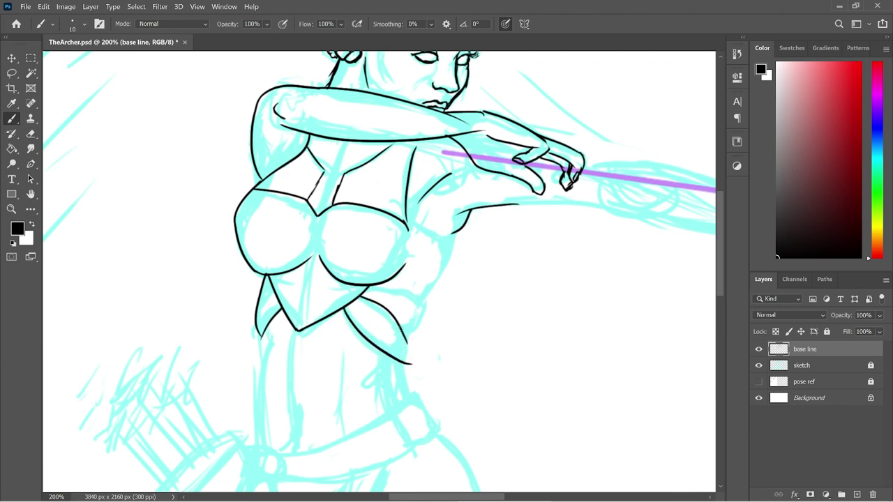
drag(360, 297, 408, 338)
mouse_move(366, 285)
mouse_down()
mouse_move(435, 316)
mouse_move(408, 335)
mouse_move(410, 365)
mouse_up()
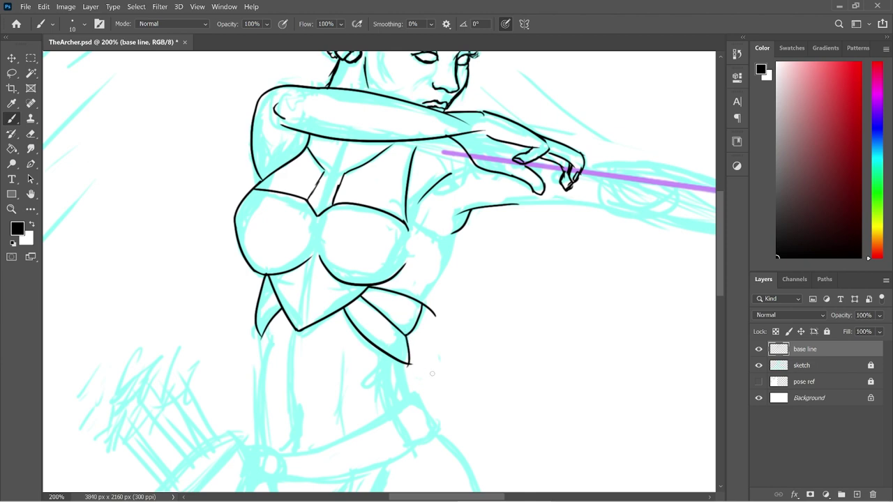
key(e)
mouse_move(433, 298)
mouse_down()
mouse_move(428, 293)
mouse_move(443, 309)
mouse_move(436, 318)
mouse_move(428, 302)
mouse_up()
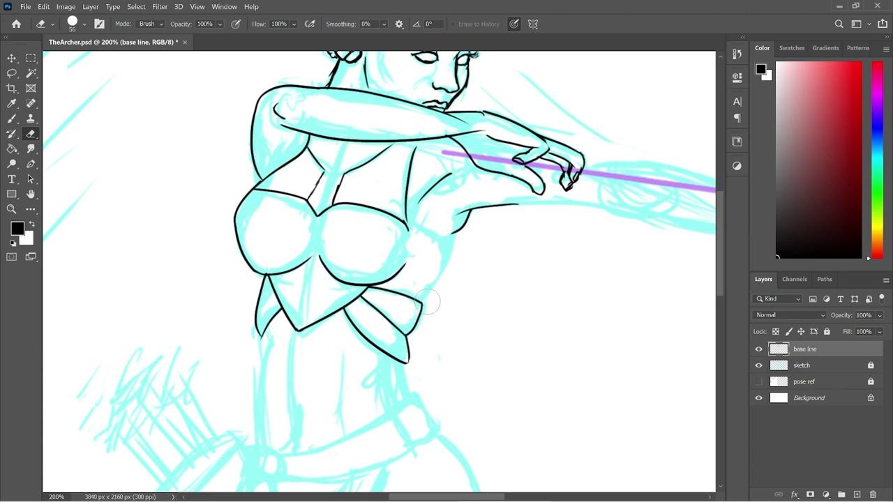
- Ink the garment edge below the far armpit and the far side of the torso down to the layered flaps
key(b)
mouse_move(406, 223)
mouse_down()
mouse_move(461, 235)
mouse_move(416, 302)
mouse_up()
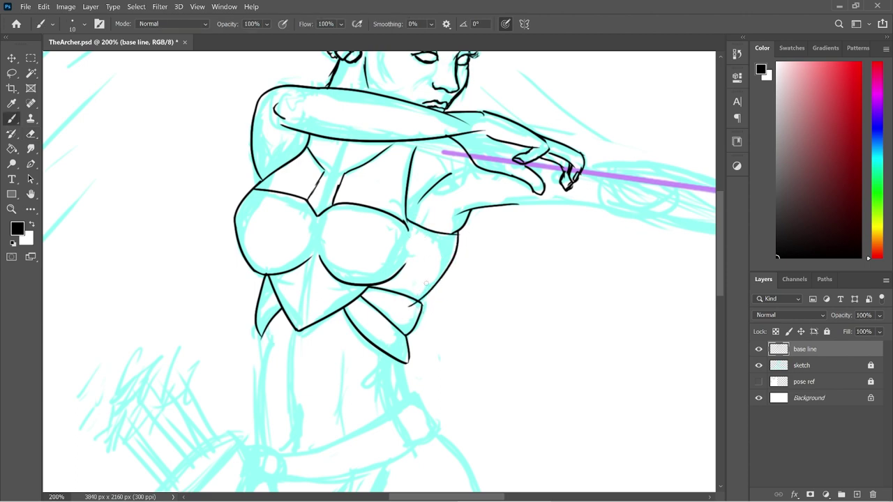
key(ctrl+z)
key(ctrl+z)
drag(422, 301, 453, 243)
key(ctrl+z)
drag(462, 228, 406, 311)
key(ctrl+z)
drag(462, 227, 421, 300)
key(ctrl+z)
drag(462, 228, 423, 302)
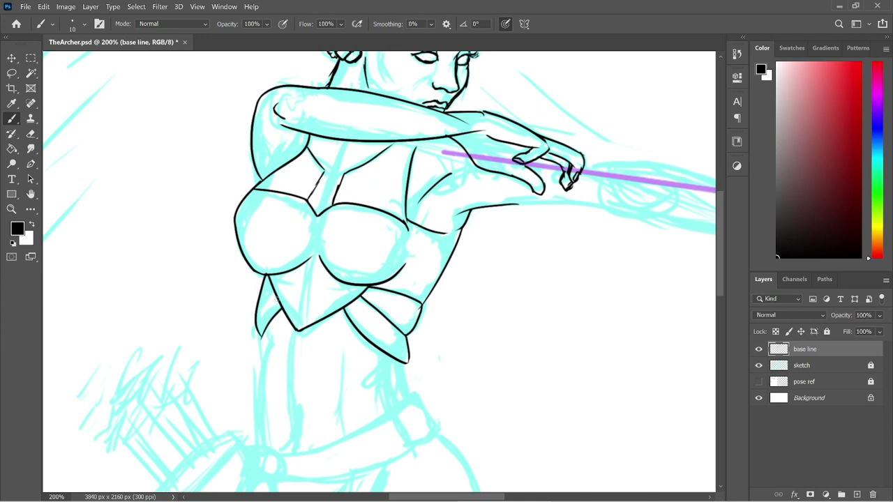
- Ink the dividing lines that split the near side flap into two layers
drag(279, 299, 260, 337)
drag(270, 286, 256, 307)
key(ctrl+z)
drag(270, 282, 259, 296)
key(e)
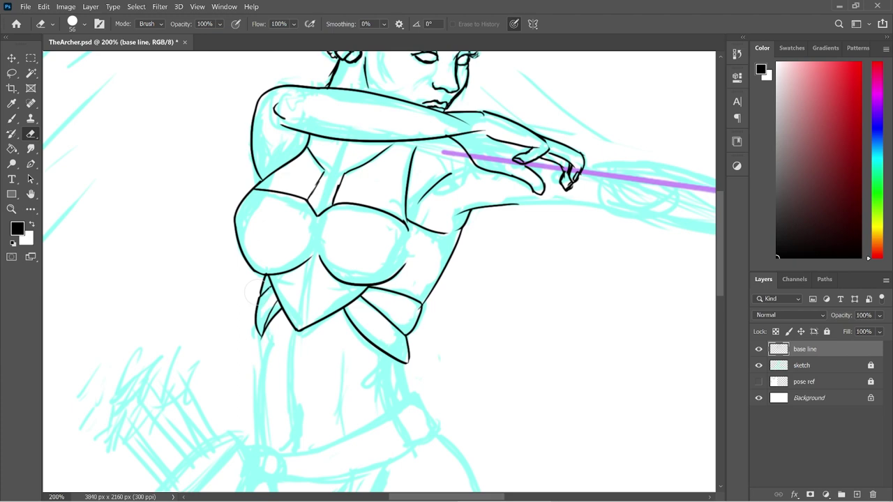
key(b)
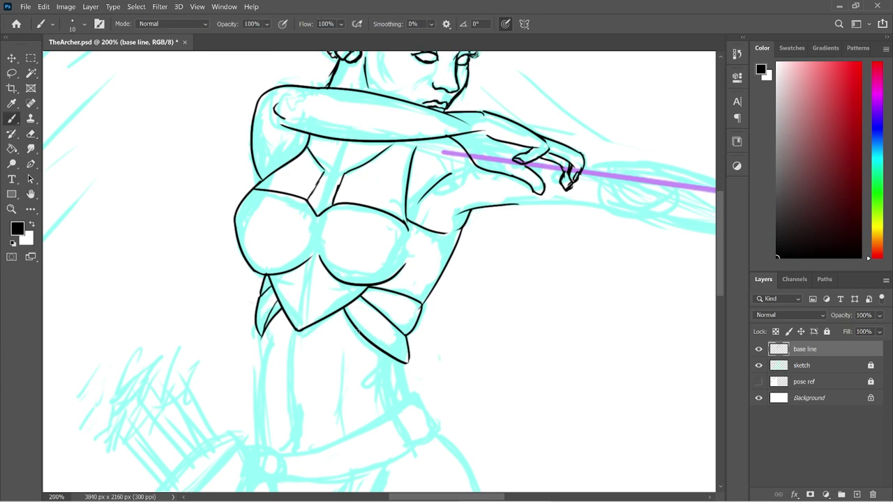
drag(331, 315, 366, 341)
key(ctrl+z)
drag(329, 315, 388, 363)
key(ctrl+z)
- Erase and redraw the inner edge and pointed tip of the near side flap
key(e)
mouse_move(273, 296)
mouse_down()
mouse_move(280, 320)
mouse_move(267, 334)
mouse_move(264, 308)
mouse_move(256, 342)
mouse_up()
key(b)
key(ctrl+z)
drag(277, 298, 258, 341)
key(e)
drag(254, 341, 254, 339)
key(b)
drag(262, 326, 257, 339)
- Ink the abdomen's centre line down to the navel and the muscle line on the far side of it
drag(720, 219, 722, 253)
drag(262, 195, 266, 344)
key(ctrl+z)
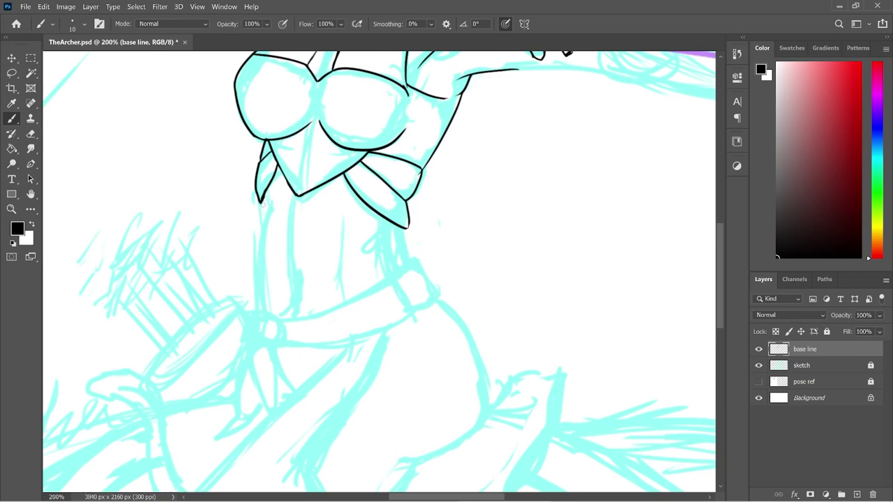
drag(261, 201, 274, 311)
key(ctrl+z)
drag(293, 198, 295, 292)
drag(341, 221, 344, 296)
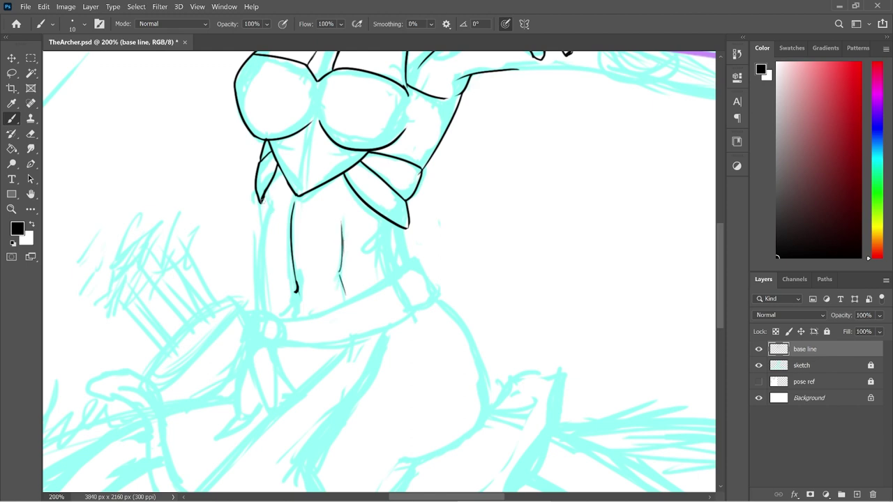
- Ink the near waist contour from the side flap to the belt and the muscle line just inside it
mouse_move(266, 208)
mouse_down()
mouse_move(263, 252)
mouse_move(280, 312)
mouse_move(269, 270)
mouse_move(269, 311)
mouse_up()
drag(260, 199, 268, 328)
key(ctrl+z)
drag(261, 201, 265, 329)
key(e)
key(b)
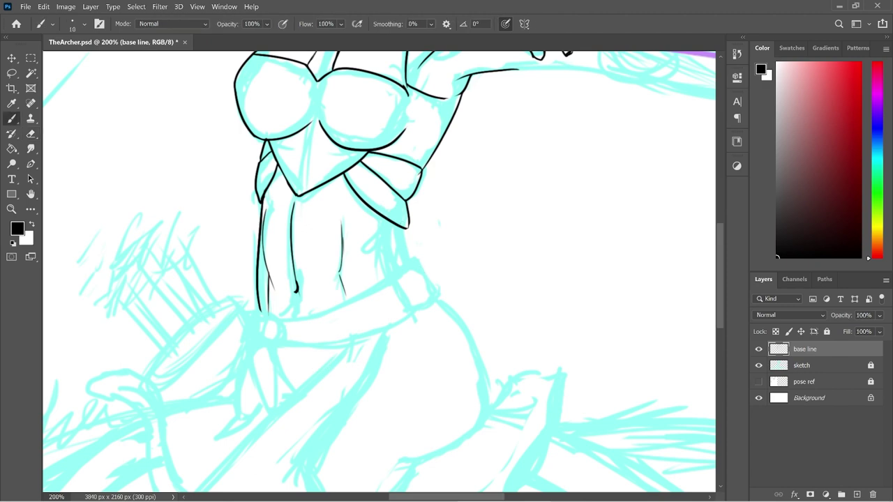
- Ink the far waist contour below the layered flaps and the upper edge of the belt
mouse_move(407, 231)
mouse_down()
mouse_move(414, 273)
mouse_move(392, 281)
mouse_move(429, 255)
mouse_up()
key(ctrl+z)
key(e)
key(b)
mouse_move(276, 318)
mouse_down()
mouse_move(295, 317)
mouse_move(430, 249)
mouse_up()
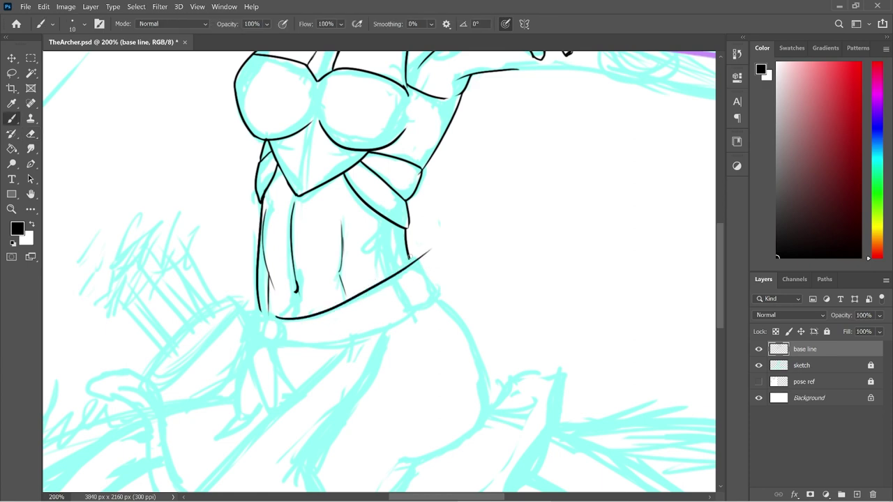
- Ink the square plate on the belt at the far hip and erase the overshooting lines around its corners
drag(390, 277, 420, 328)
key(e)
mouse_move(389, 277)
mouse_down()
mouse_move(408, 283)
mouse_move(412, 253)
mouse_move(419, 263)
mouse_up()
key(b)
drag(388, 279, 418, 256)
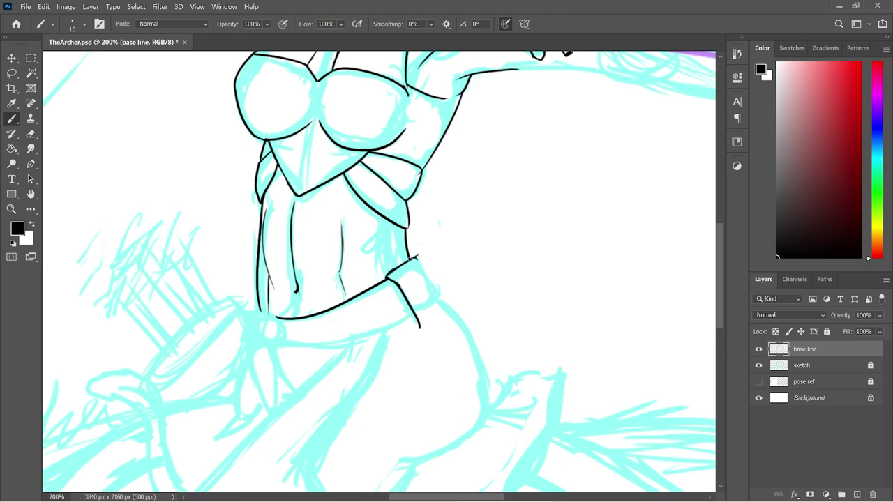
drag(418, 257, 438, 304)
key(e)
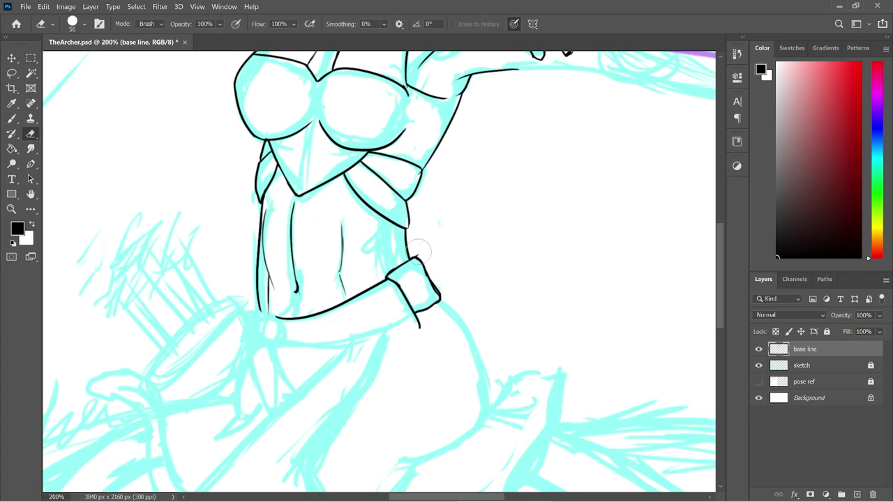
drag(429, 322, 410, 320)
key(b)
mouse_move(409, 306)
mouse_down()
mouse_move(420, 312)
mouse_move(407, 302)
mouse_up()
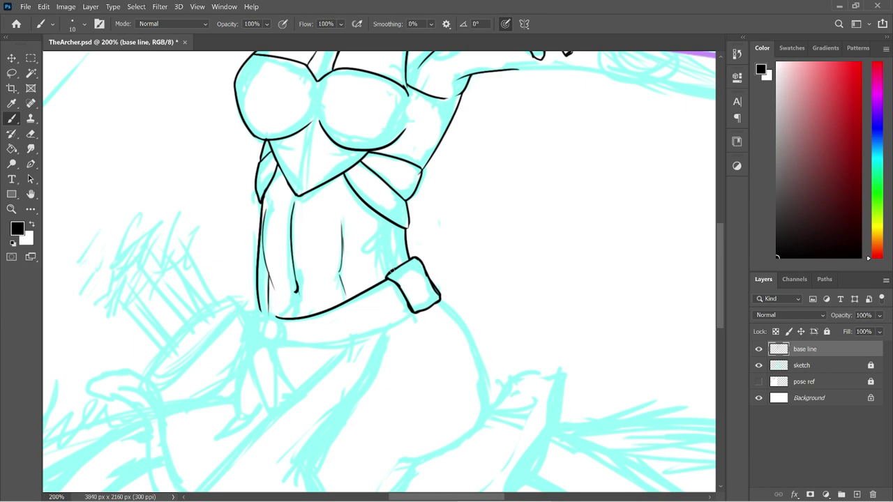
click(392, 271)
key(e)
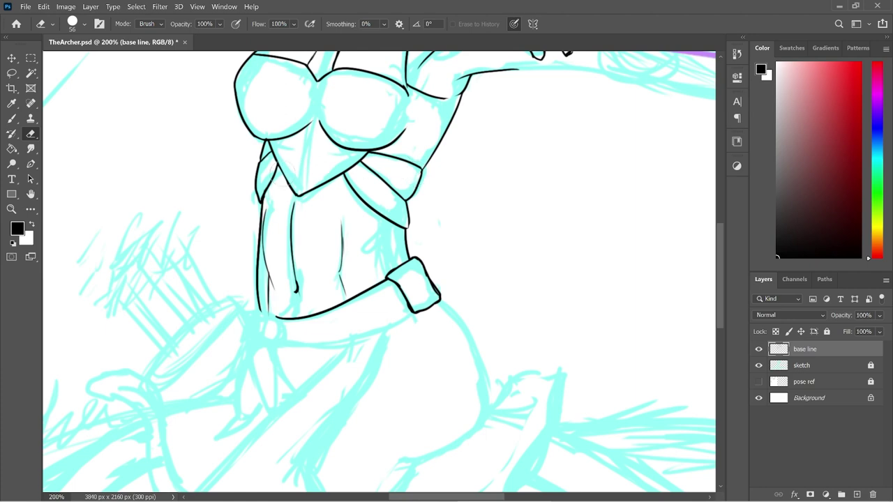
key(r)
click(286, 175)
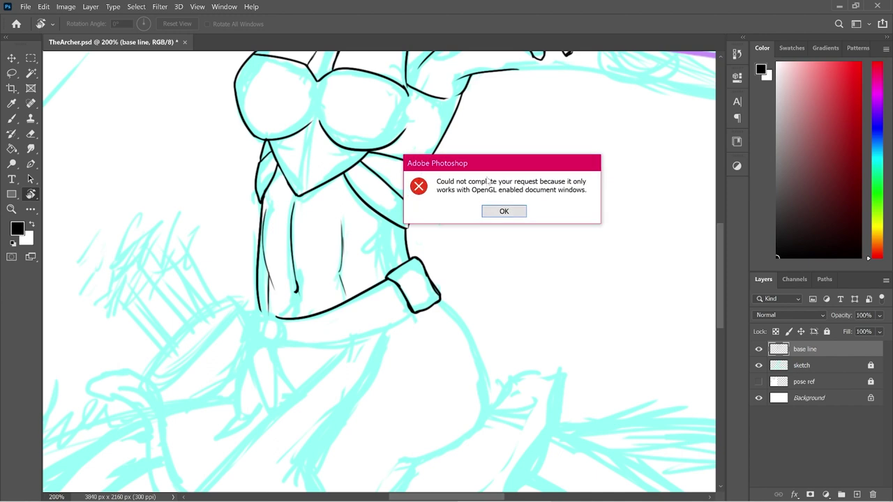
click(504, 212)
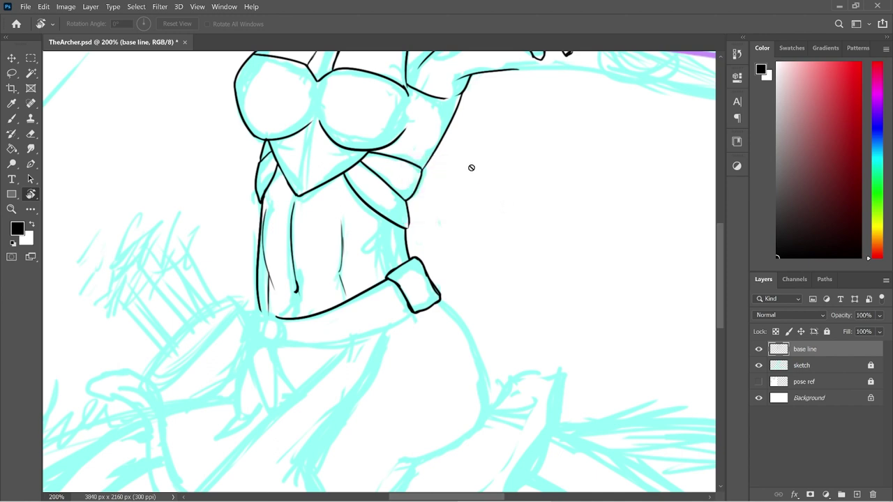
key(b)
- Save the drawing, and ink the round knot at the front of the belt and the belt's lower edge
key(ctrl+s)
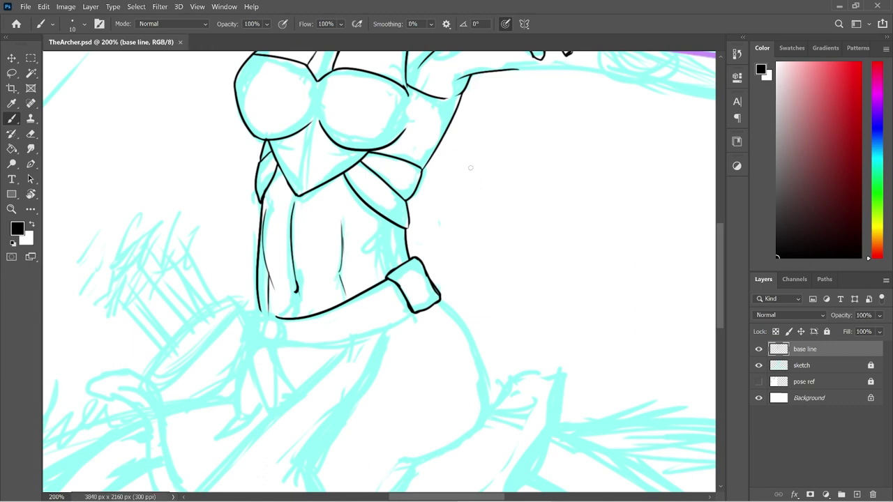
drag(720, 233, 721, 261)
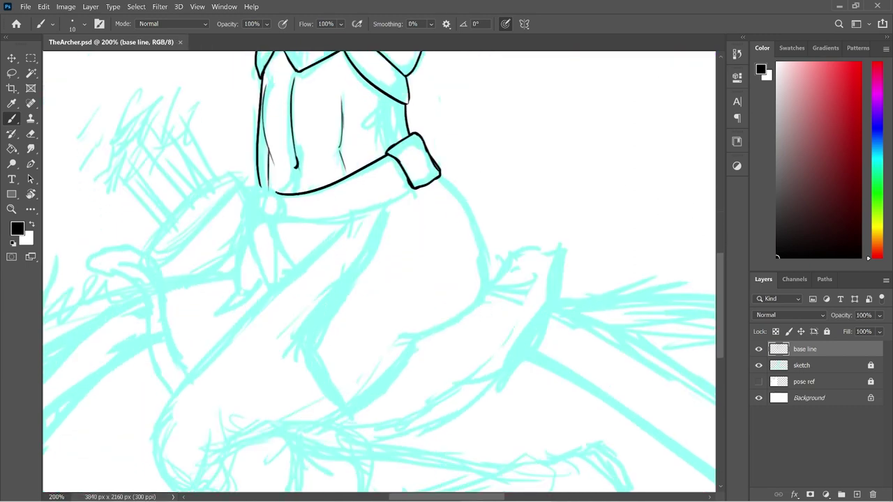
mouse_move(281, 194)
mouse_down()
mouse_move(250, 185)
mouse_move(249, 205)
mouse_move(264, 224)
mouse_up()
mouse_move(275, 193)
mouse_down()
mouse_move(289, 215)
mouse_move(271, 222)
mouse_move(289, 205)
mouse_up()
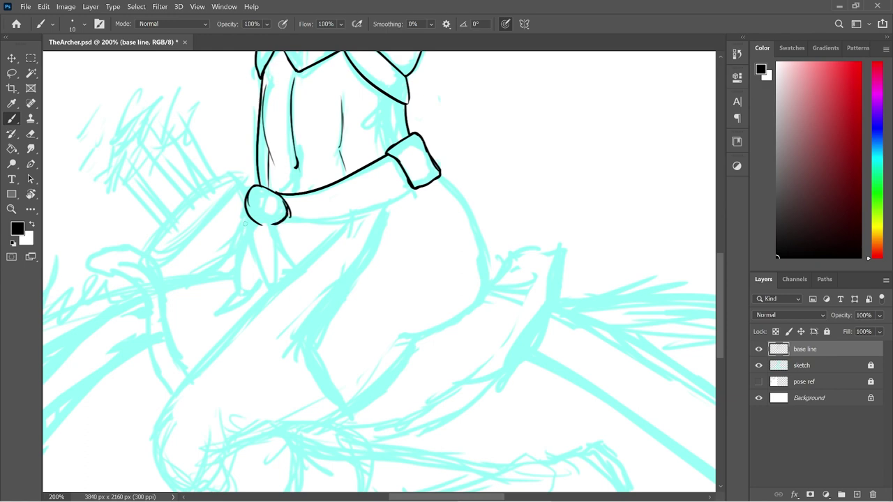
mouse_move(282, 221)
mouse_down()
mouse_move(348, 221)
mouse_move(355, 210)
mouse_move(289, 222)
mouse_move(382, 203)
mouse_move(407, 189)
mouse_up()
key(ctrl+z)
key(ctrl+z)
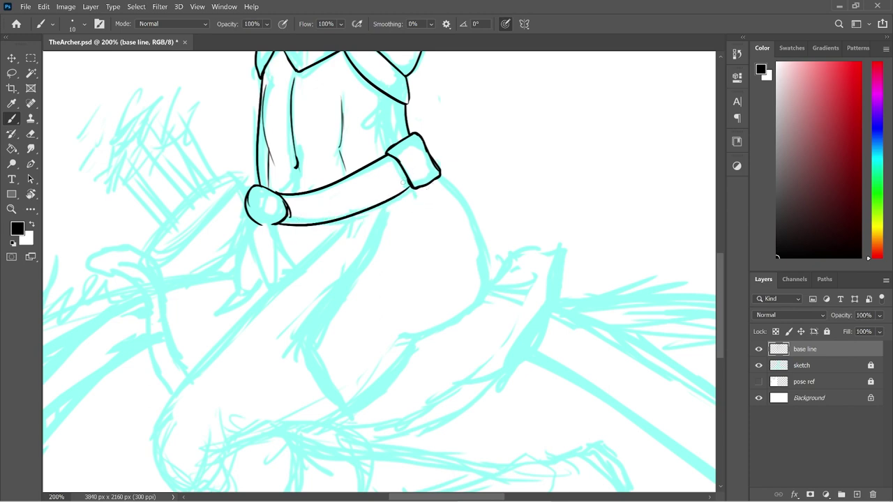
- Ink the curve inside the round belt knot and the front sash tail hanging from it to a pointed tip
drag(721, 259, 719, 274)
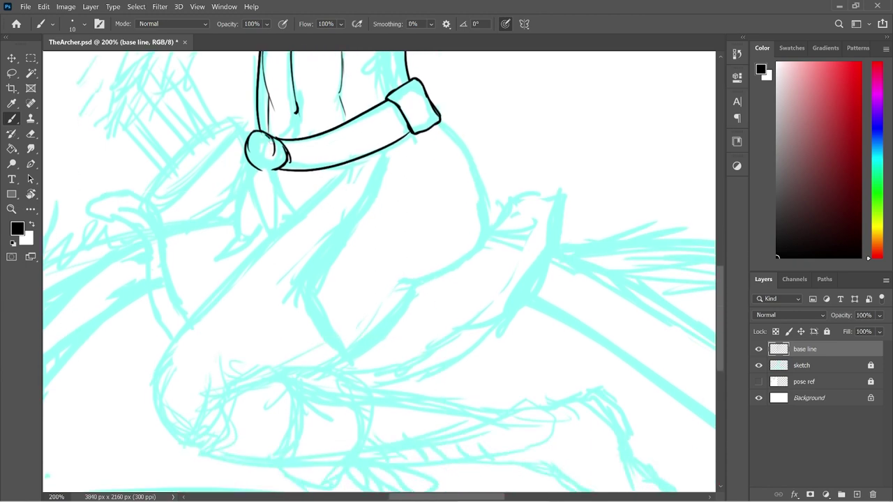
mouse_move(273, 139)
mouse_down()
mouse_move(276, 166)
mouse_move(296, 159)
mouse_move(248, 166)
mouse_move(236, 260)
mouse_up()
key(e)
key(b)
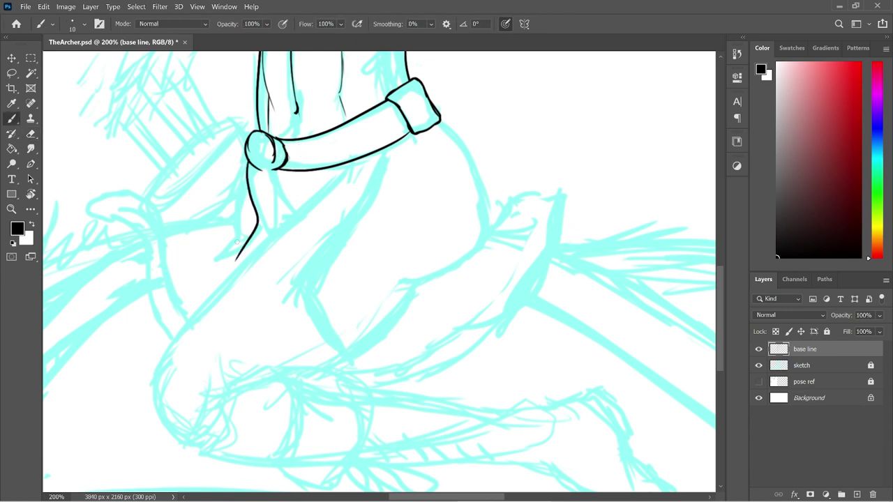
mouse_move(253, 166)
mouse_down()
mouse_move(275, 185)
mouse_move(230, 259)
mouse_up()
key(ctrl+z)
mouse_move(276, 168)
mouse_down()
mouse_move(272, 216)
mouse_move(235, 263)
mouse_up()
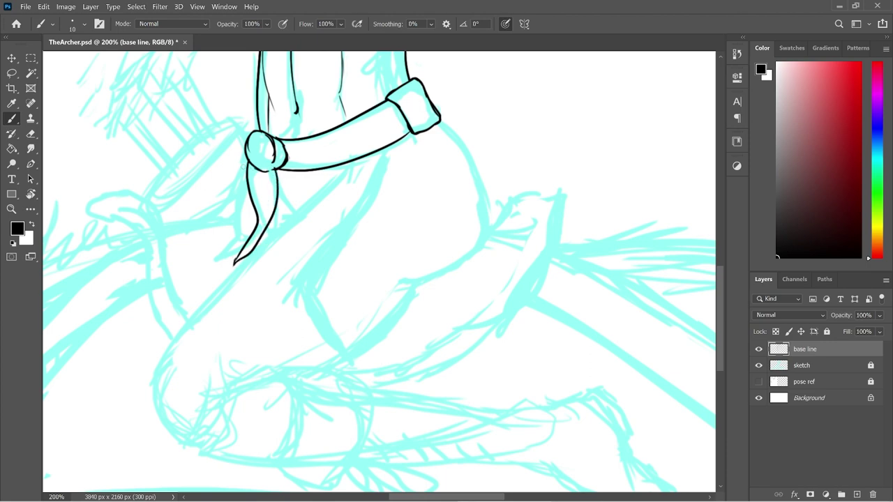
- Ink the second sash tail behind the first, including its pointed tip and inner fold
drag(248, 155, 236, 258)
mouse_move(244, 202)
mouse_down()
mouse_move(234, 242)
mouse_move(213, 262)
mouse_up()
key(ctrl+z)
mouse_move(241, 205)
mouse_down()
mouse_move(235, 240)
mouse_move(213, 272)
mouse_move(237, 256)
mouse_up()
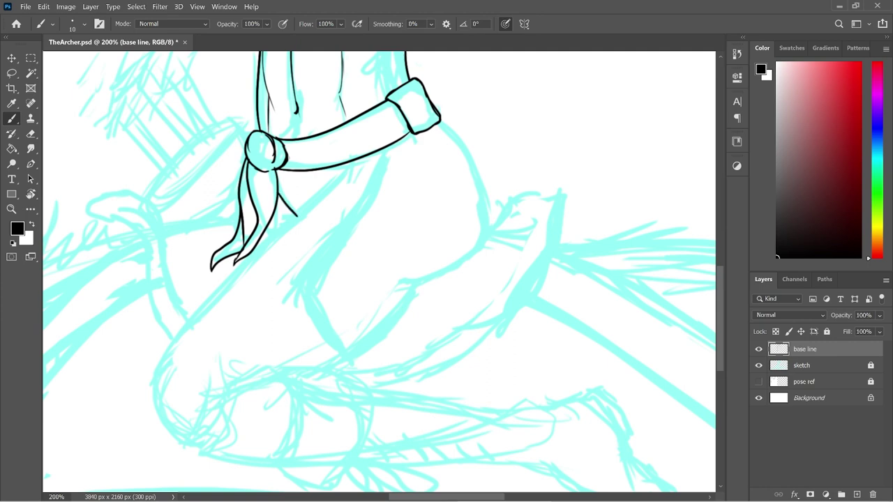
- Ink the short crotch line, the front thigh contour from the belt to the knee and the rounded knee, erasing stray ends
drag(277, 192, 293, 209)
drag(342, 165, 149, 388)
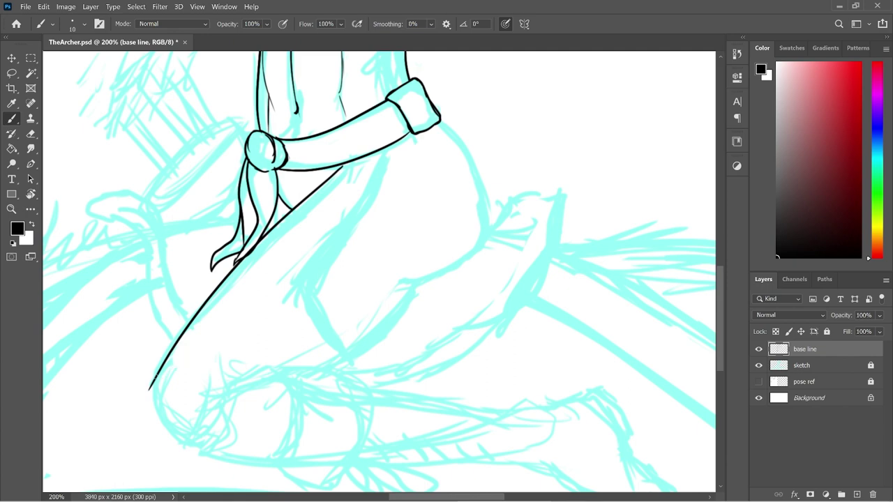
mouse_move(156, 375)
mouse_down()
mouse_move(155, 398)
mouse_move(193, 439)
mouse_up()
key(ctrl+z)
mouse_move(151, 382)
mouse_down()
mouse_move(187, 443)
mouse_move(212, 450)
mouse_up()
drag(200, 374, 206, 386)
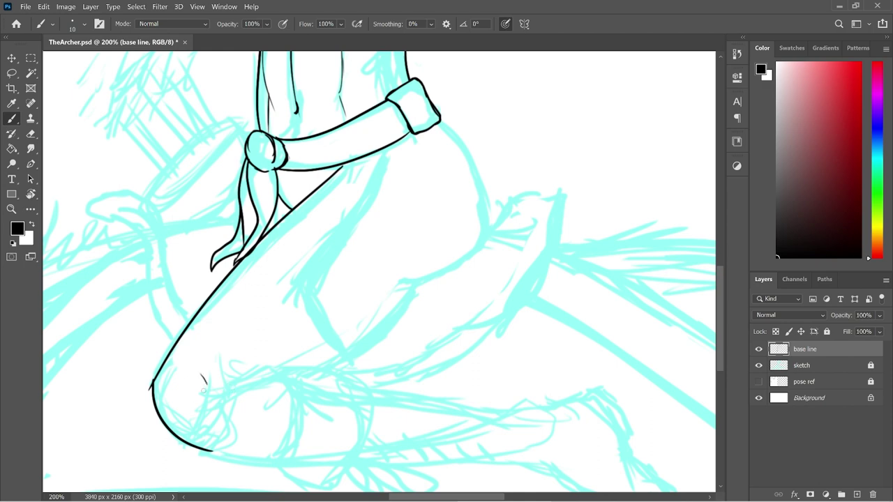
key(e)
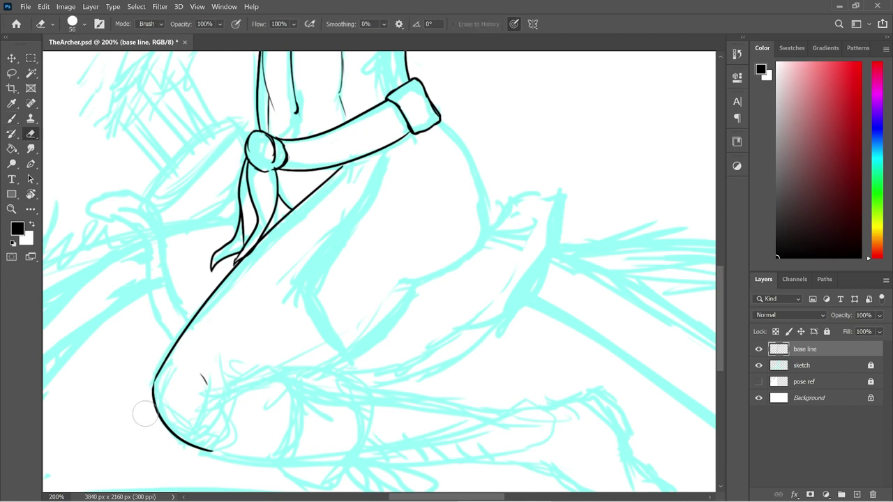
drag(202, 376, 208, 388)
key(b)
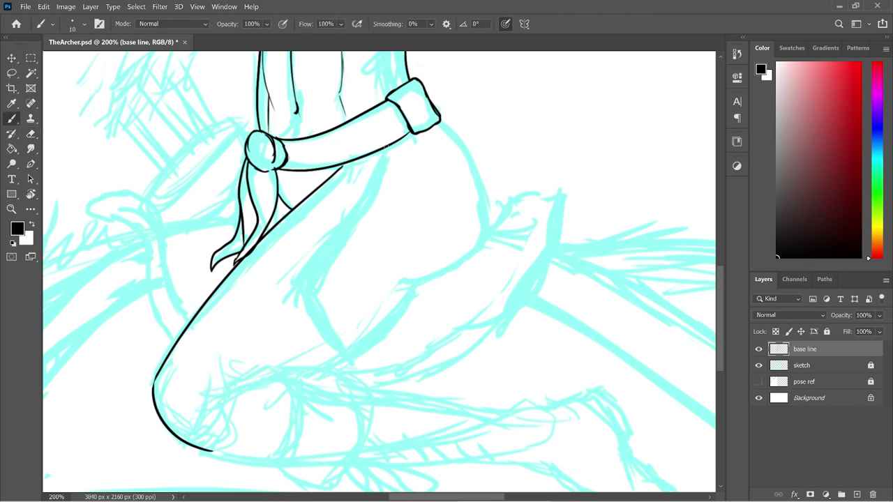
- Ink the curved line from the belt down across the thigh and the V-shaped corner below it
mouse_move(391, 147)
mouse_down()
mouse_move(294, 307)
mouse_move(357, 360)
mouse_up()
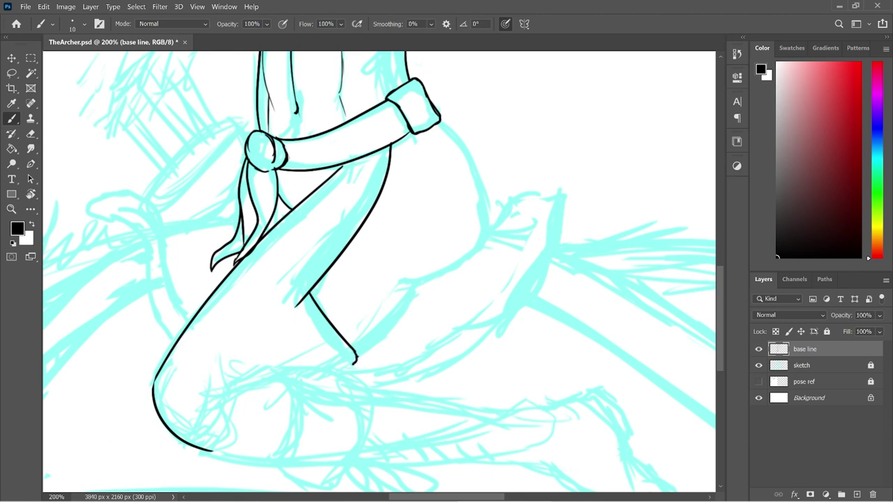
drag(356, 359, 423, 287)
key(ctrl+z)
mouse_move(356, 360)
mouse_down()
mouse_move(389, 319)
mouse_move(409, 275)
mouse_up()
key(ctrl+z)
drag(356, 361, 422, 276)
- Ink the rear hip contour from the belt plate round to the V-shaped corner and erase the overshooting lines
mouse_move(441, 122)
mouse_down()
mouse_move(466, 247)
mouse_move(396, 293)
mouse_up()
key(ctrl+z)
mouse_move(441, 123)
mouse_down()
mouse_move(476, 174)
mouse_move(468, 265)
mouse_up()
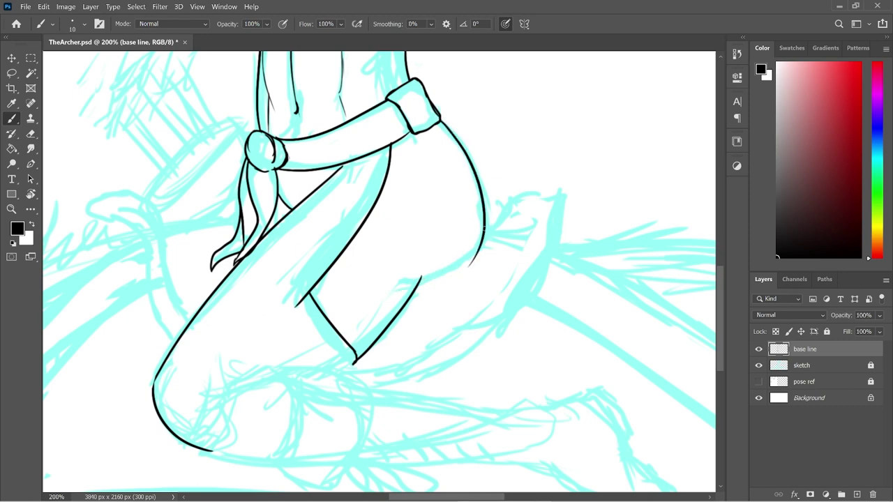
mouse_move(483, 224)
mouse_down()
mouse_move(487, 242)
mouse_move(383, 301)
mouse_up()
key(e)
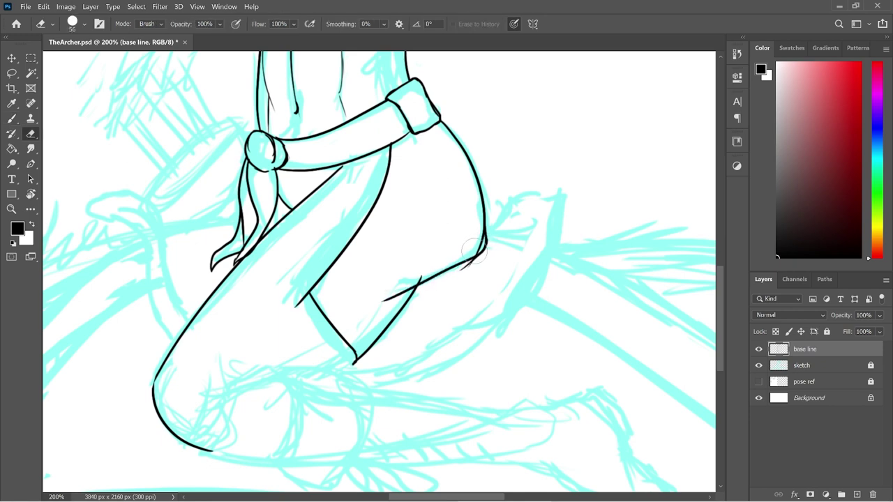
drag(460, 278, 472, 267)
key(b)
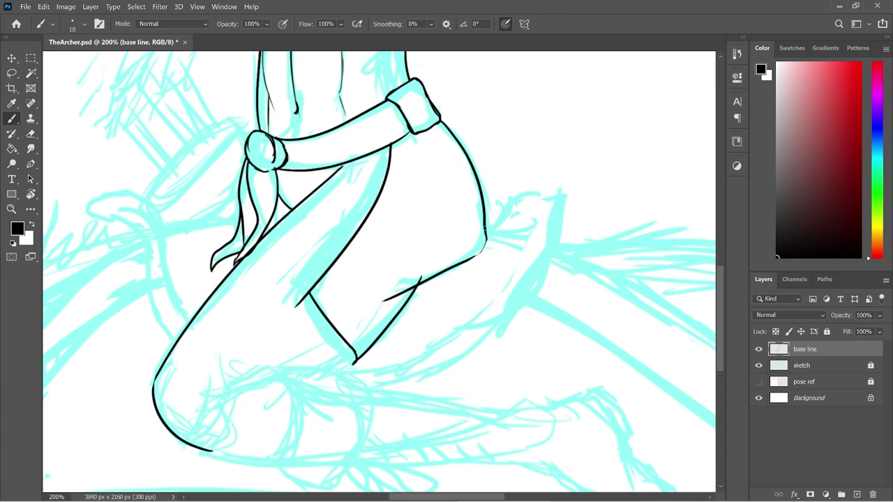
drag(486, 231, 464, 261)
key(e)
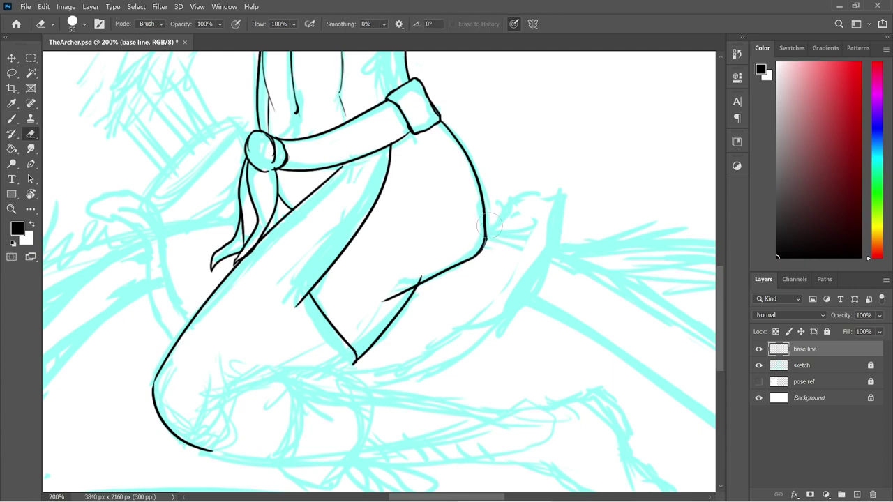
drag(382, 307, 398, 293)
- Ink the crease above the bent knee and the outline of the wide cuff around the leg below it
scroll(725, 298, down, 3)
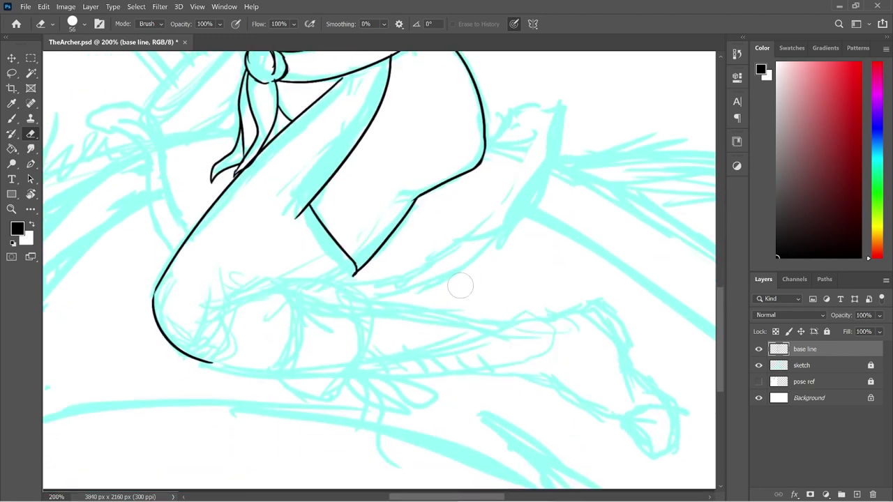
key(b)
drag(208, 305, 275, 279)
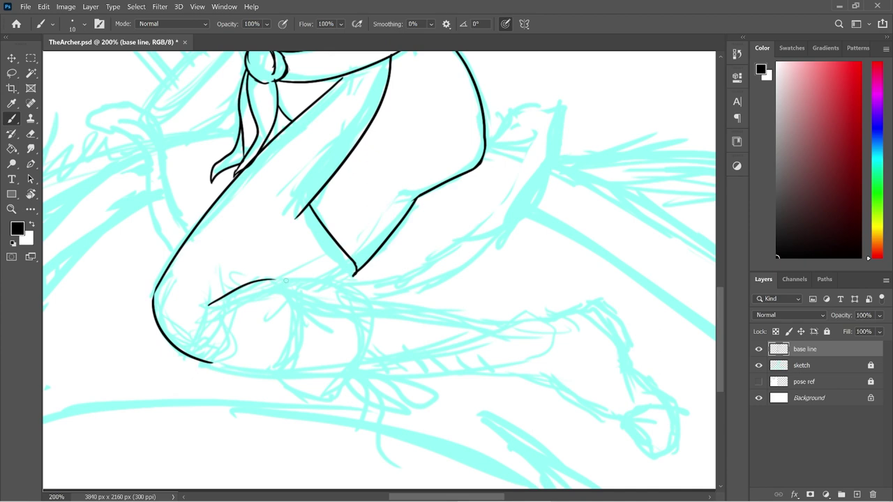
mouse_move(272, 278)
mouse_down()
mouse_move(271, 379)
mouse_move(341, 407)
mouse_up()
key(ctrl+z)
mouse_move(272, 378)
mouse_down()
mouse_move(321, 402)
mouse_move(361, 369)
mouse_move(366, 323)
mouse_up()
mouse_move(270, 277)
mouse_down()
mouse_move(381, 291)
mouse_move(369, 344)
mouse_up()
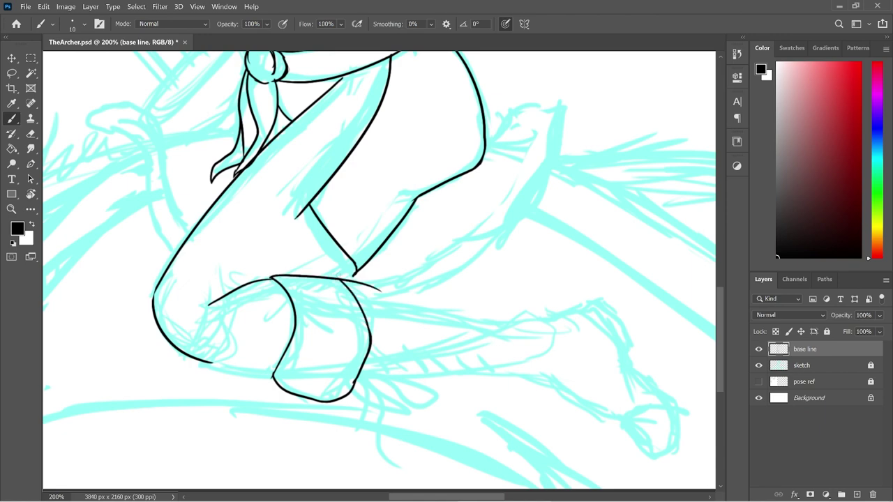
- Erase the cuff's overshooting upper edge and redraw the corner where it meets the back of the thigh
key(e)
mouse_move(339, 275)
mouse_down()
mouse_move(386, 312)
mouse_move(395, 303)
mouse_up()
key(b)
drag(330, 277, 366, 308)
key(ctrl+z)
drag(335, 277, 356, 306)
drag(356, 272, 344, 283)
- Trim the front end of the knee crease and ink the underside of the knee to the cuff
key(e)
drag(203, 315, 205, 307)
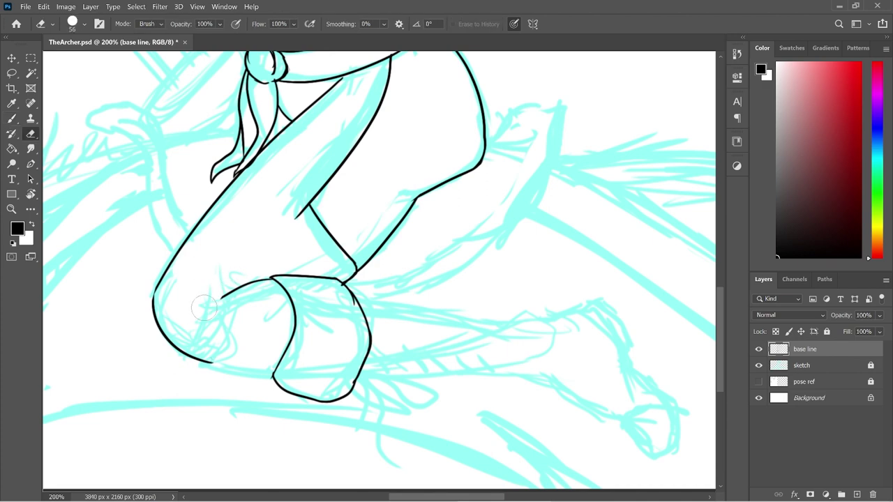
key(b)
drag(210, 363, 275, 377)
key(e)
key(r)
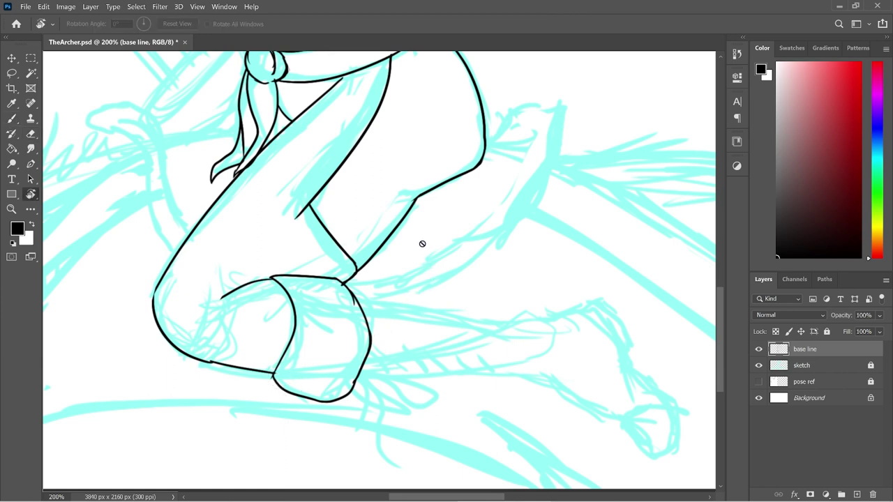
key(b)
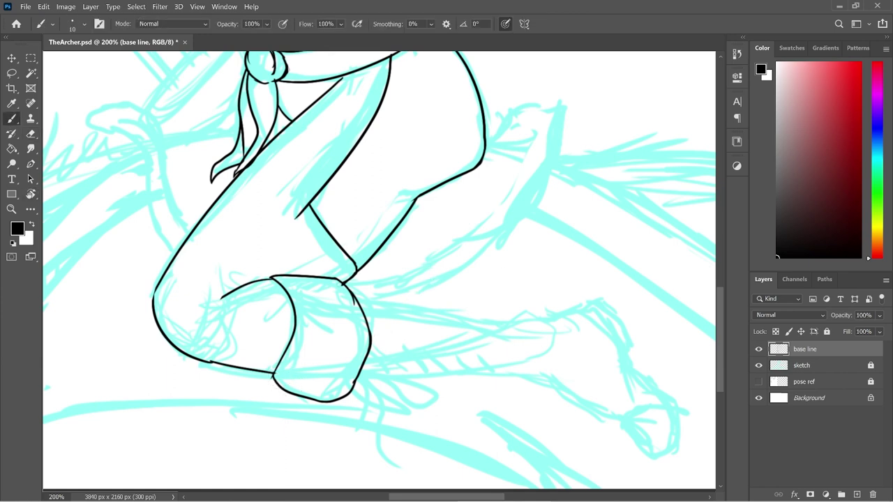
- Erase the stray line at the cuff's upper corner and ink the calf contour from the cuff towards the heel
key(e)
drag(346, 289, 356, 303)
key(b)
drag(351, 291, 552, 319)
key(ctrl+z)
drag(352, 293, 499, 326)
key(ctrl+z)
drag(352, 294, 613, 318)
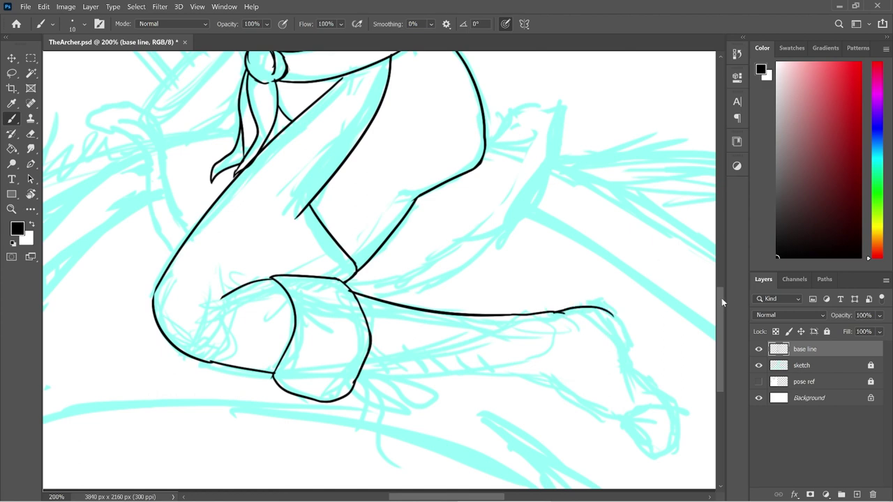
- Redraw the heel's contour and ink the sole of the foot down to the toes
scroll(722, 298, down, 3)
key(ctrl+z)
drag(556, 259, 596, 254)
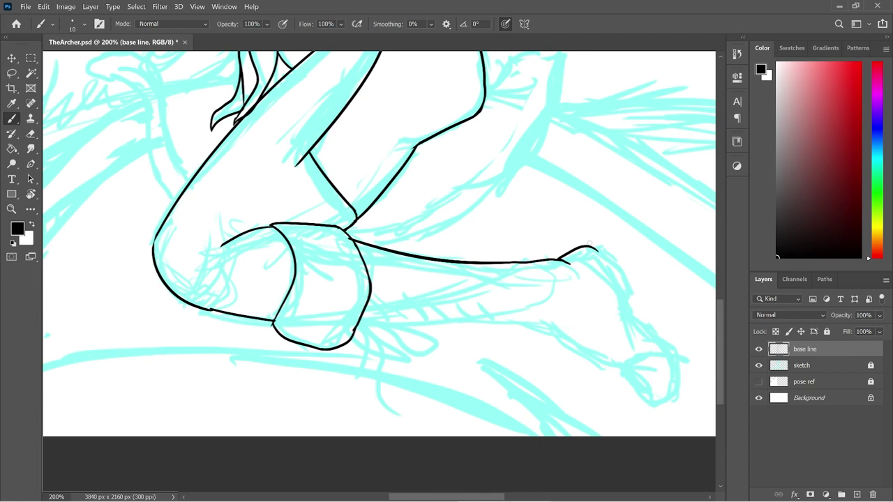
mouse_move(588, 247)
mouse_down()
mouse_move(639, 291)
mouse_move(634, 303)
mouse_move(646, 323)
mouse_move(637, 320)
mouse_move(663, 338)
mouse_up()
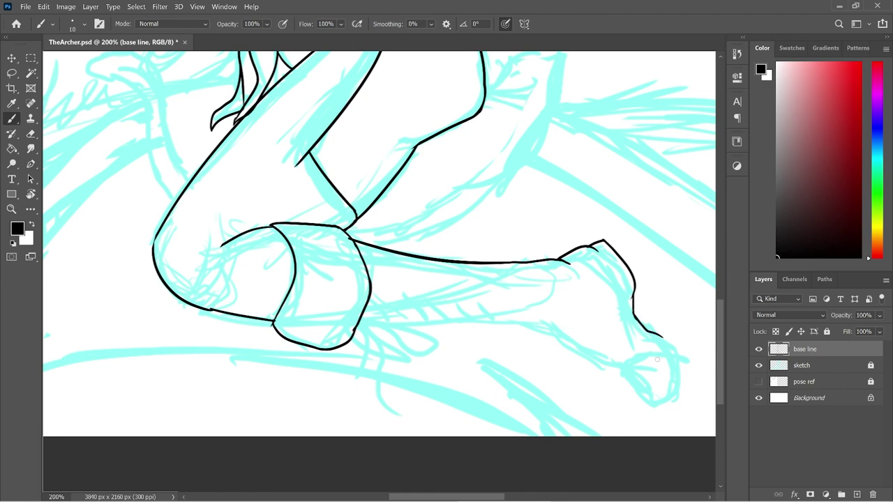
- Ink the shin contour from the cuff to the ankle and the top of the foot to the toes
mouse_move(354, 327)
mouse_down()
mouse_move(565, 323)
mouse_move(627, 363)
mouse_up()
key(ctrl+z)
mouse_move(544, 323)
mouse_down()
mouse_move(643, 376)
mouse_move(640, 400)
mouse_up()
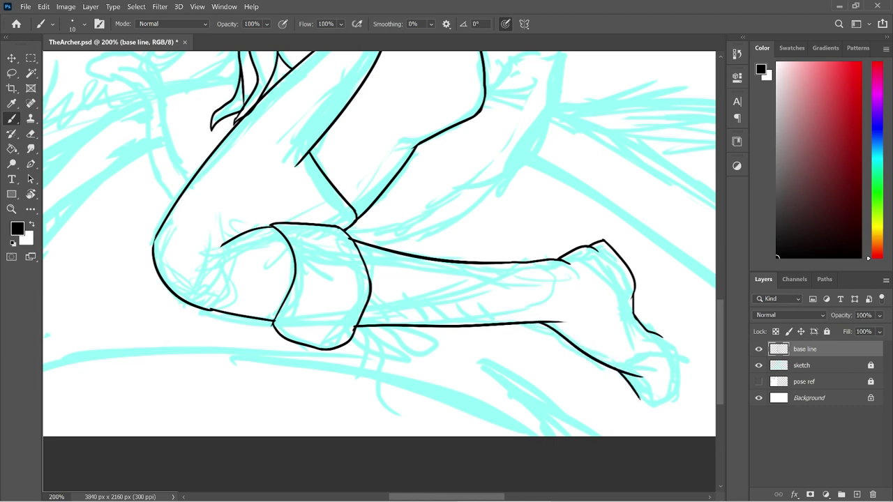
- Ink the rounded toe end of the foot, joining the instep line to the sole
drag(619, 372, 660, 414)
drag(648, 408, 682, 405)
drag(656, 334, 663, 330)
key(ctrl+z)
mouse_move(656, 334)
mouse_down()
mouse_move(684, 401)
mouse_move(682, 372)
mouse_up()
key(ctrl+z)
- Erase the rough edge outside the toes and the overshooting instep line inside the foot
key(e)
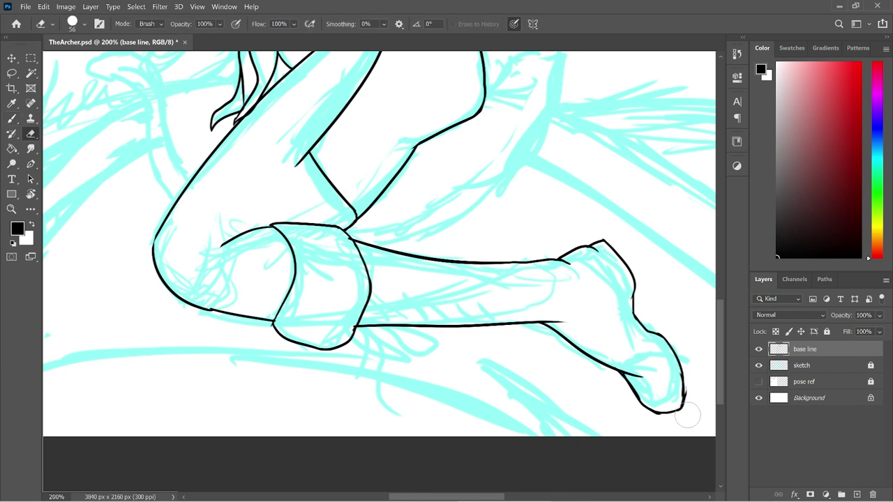
drag(695, 380, 695, 409)
key(b)
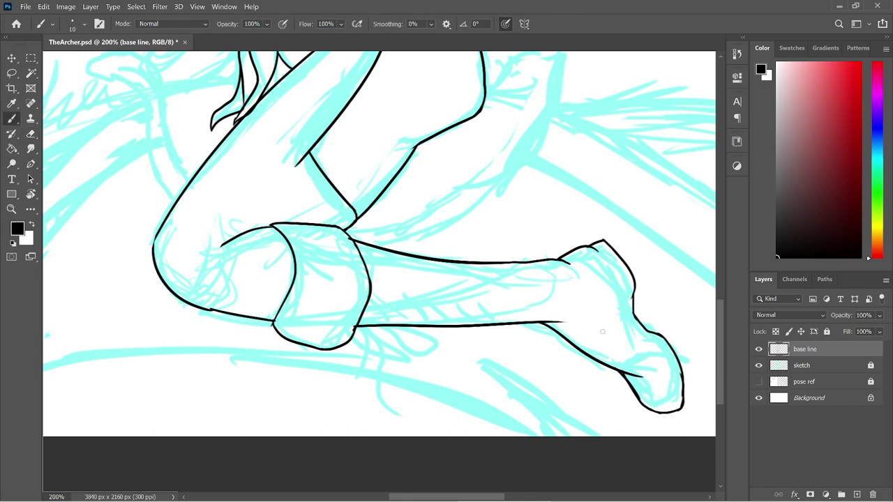
key(e)
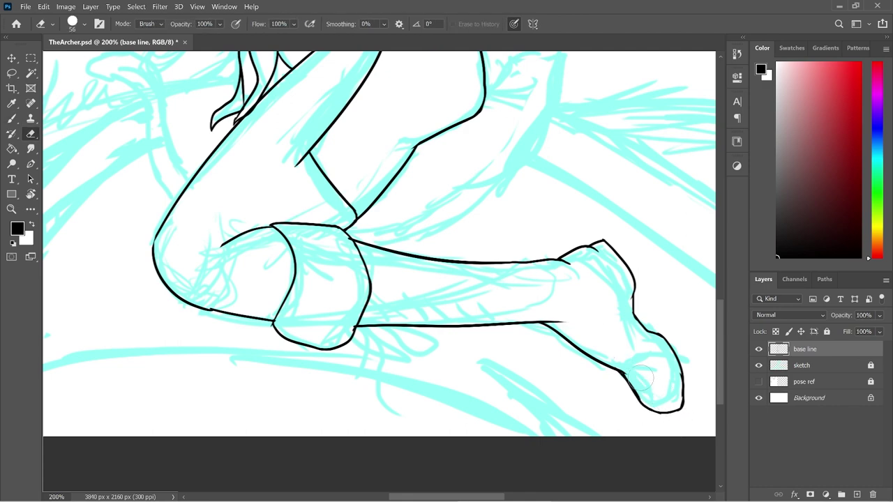
key(b)
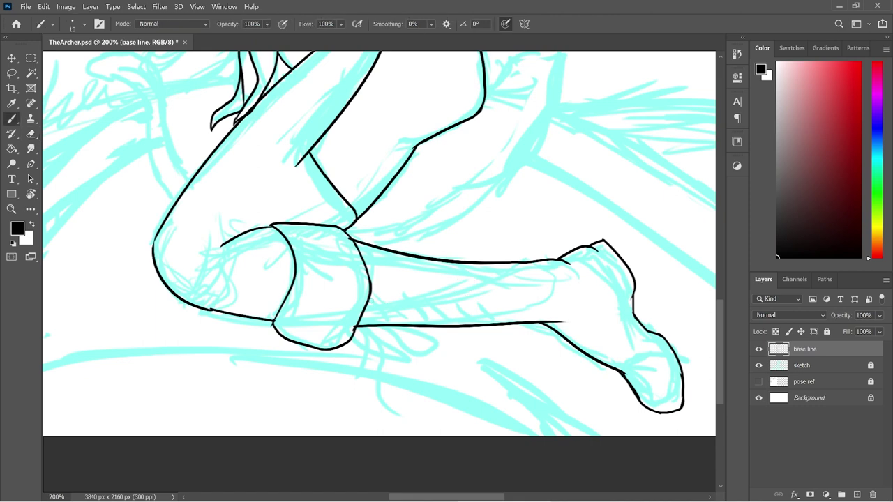
- Ink a row of five small hooked lace marks along the lower leg between the cuff and the ankle
drag(376, 302, 439, 301)
drag(453, 305, 485, 301)
key(e)
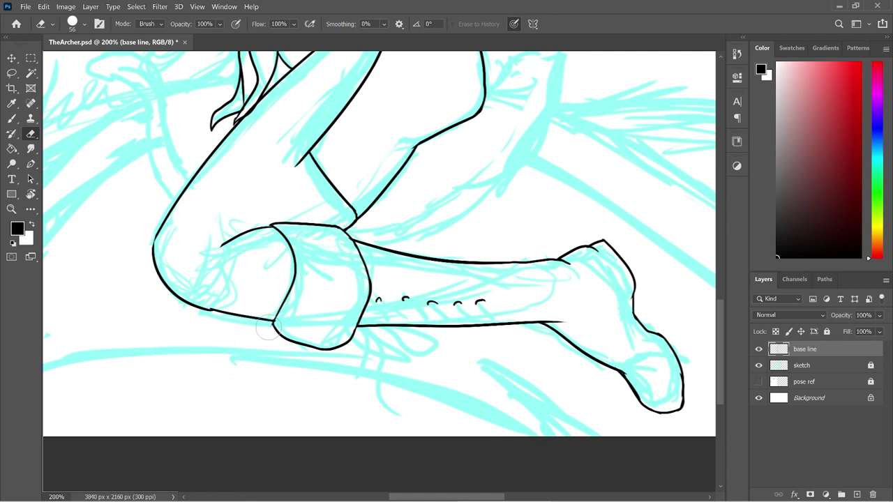
- Clean up and re-ink the corner where the underside of the knee meets the lower front of the cuff
key(b)
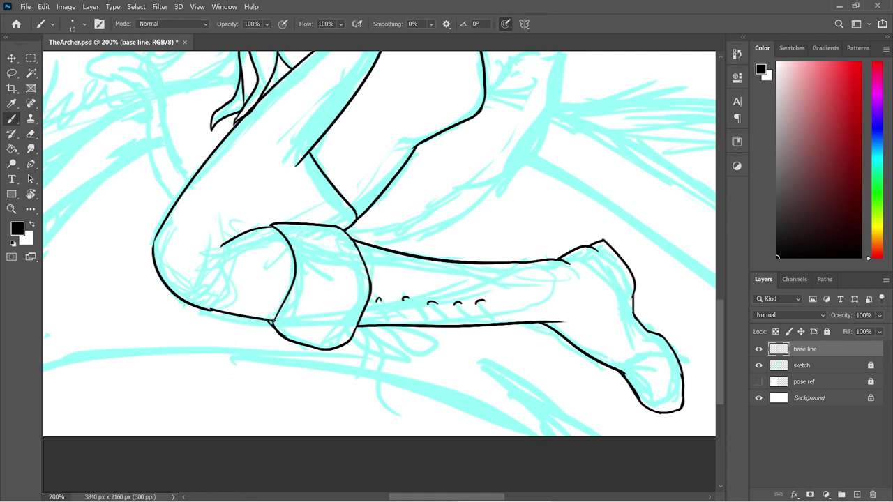
key(e)
drag(273, 322, 279, 316)
key(b)
key(e)
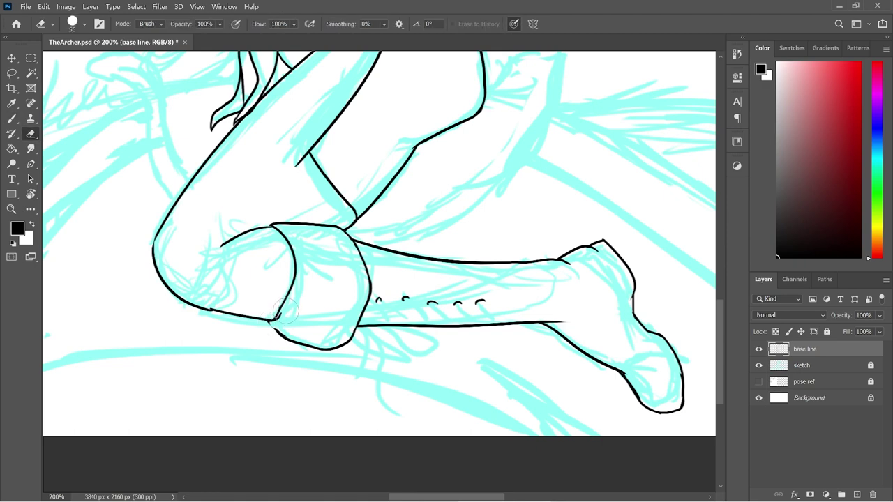
key(b)
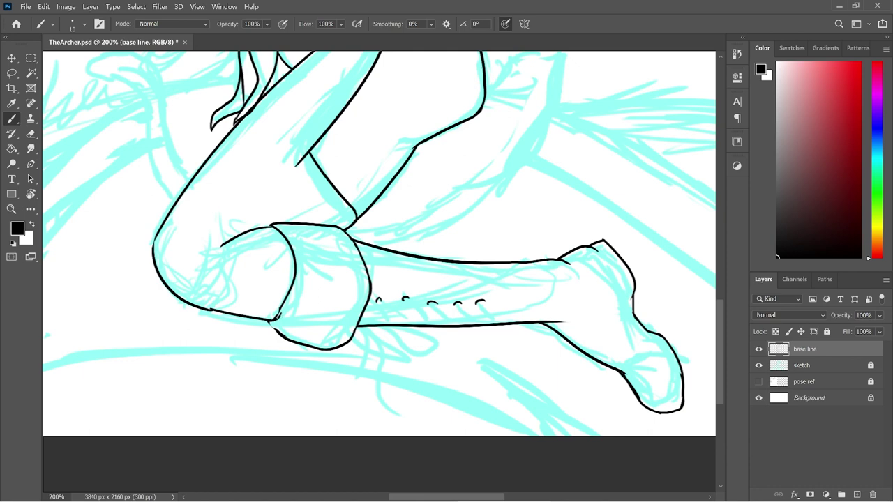
- Ink a band edge across the lower end of the knee cuff and add a row of four small round eyelets
drag(279, 316, 356, 335)
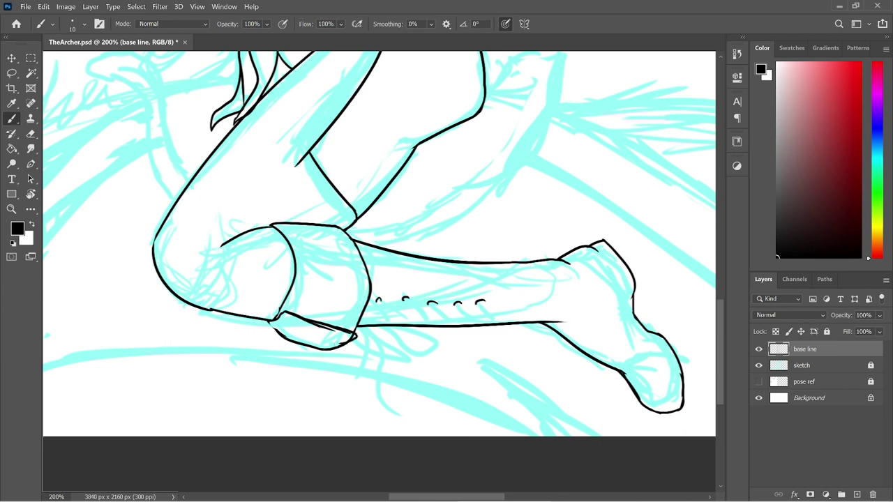
key(e)
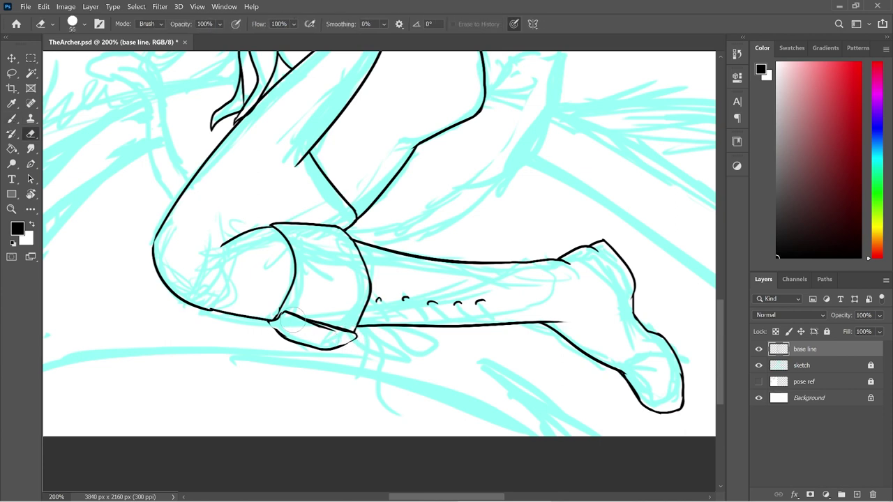
key(b)
mouse_move(285, 318)
mouse_down()
mouse_move(323, 334)
mouse_move(316, 328)
mouse_move(339, 330)
mouse_up()
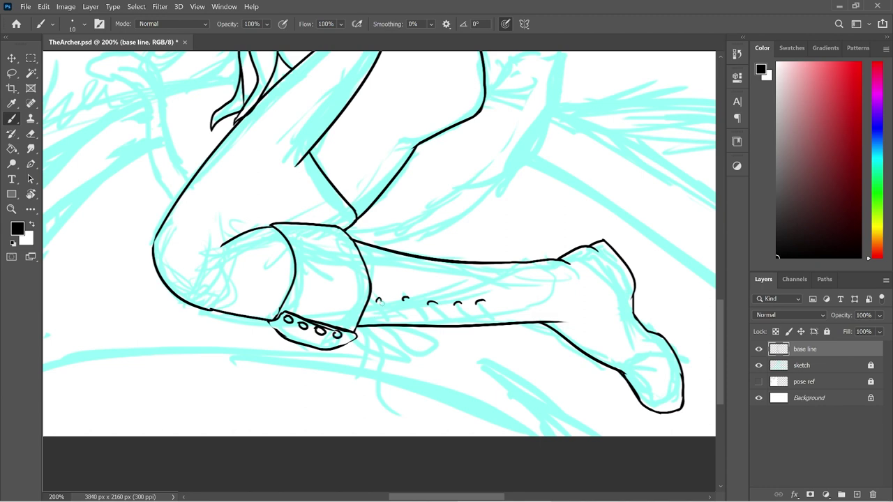
- Ink zigzag laces from the hooked marks down to the lower contour of the boot shaft
mouse_move(377, 299)
mouse_down()
mouse_move(400, 330)
mouse_move(475, 332)
mouse_up()
drag(481, 302, 494, 325)
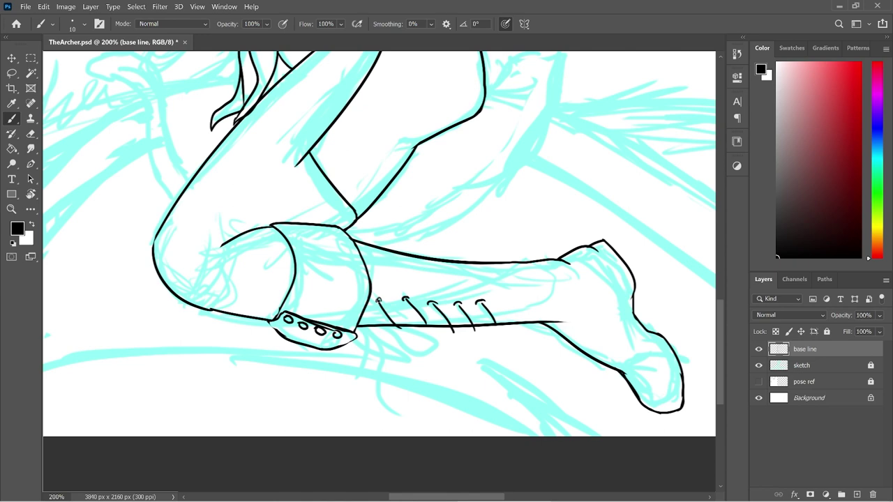
drag(378, 300, 363, 326)
drag(405, 298, 401, 326)
drag(431, 301, 427, 332)
mouse_move(460, 301)
mouse_down()
mouse_move(453, 325)
mouse_move(477, 322)
mouse_up()
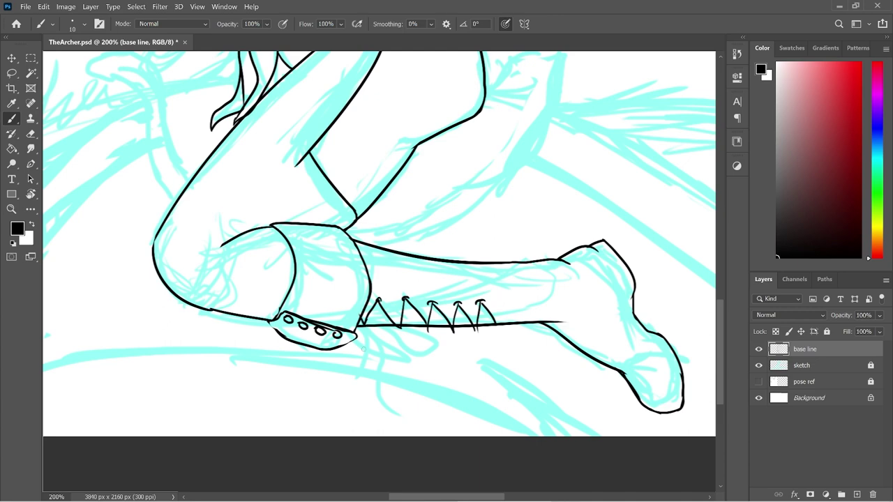
- Ink a looped bow hanging below the cuff's corner with two wavy, crossing lace ends
mouse_move(368, 328)
mouse_down()
mouse_move(367, 359)
mouse_move(350, 353)
mouse_move(341, 376)
mouse_move(345, 345)
mouse_move(340, 384)
mouse_up()
key(ctrl+z)
mouse_move(346, 343)
mouse_down()
mouse_move(342, 377)
mouse_move(357, 377)
mouse_move(359, 331)
mouse_move(354, 375)
mouse_move(368, 356)
mouse_move(361, 338)
mouse_move(370, 360)
mouse_up()
mouse_move(357, 328)
mouse_down()
mouse_move(369, 354)
mouse_move(350, 366)
mouse_move(342, 424)
mouse_up()
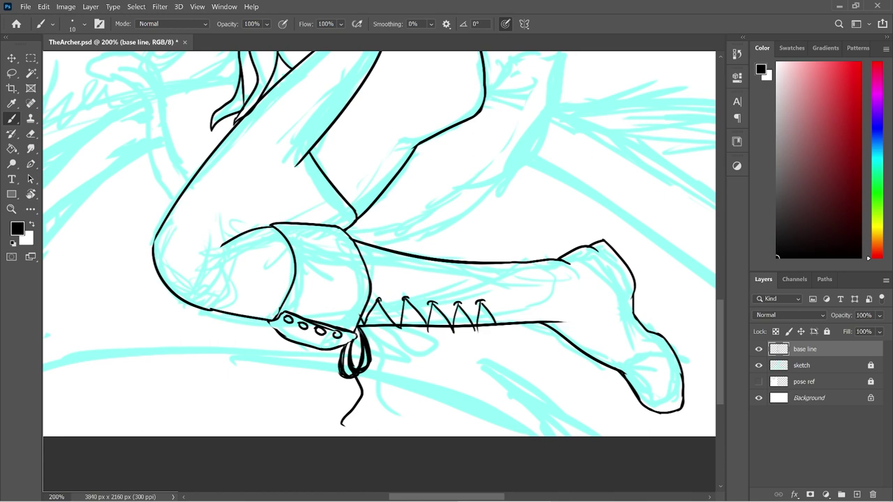
drag(358, 342, 364, 416)
- Ink the inner edge of the boot's heel, then trim and reshape its outer contour where it meets the sole
drag(593, 248, 632, 308)
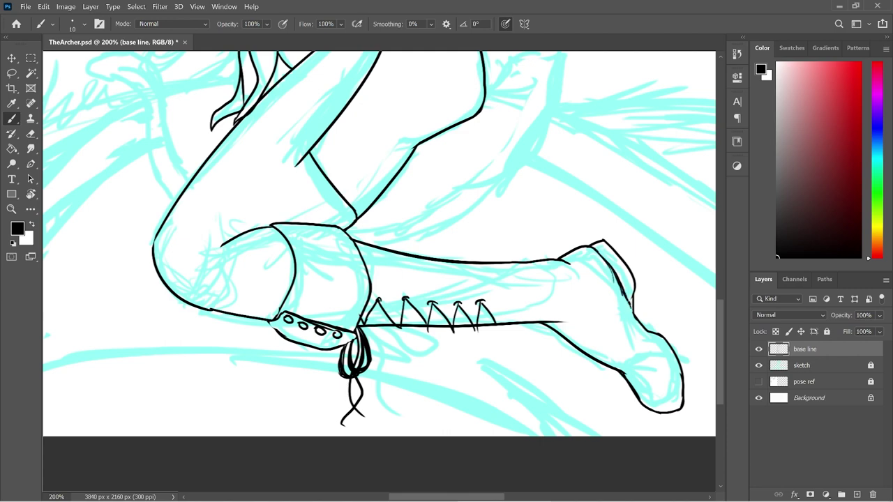
mouse_move(632, 274)
mouse_down()
mouse_move(633, 315)
mouse_move(637, 289)
mouse_move(631, 296)
mouse_up()
key(e)
key(b)
drag(619, 259, 639, 309)
key(e)
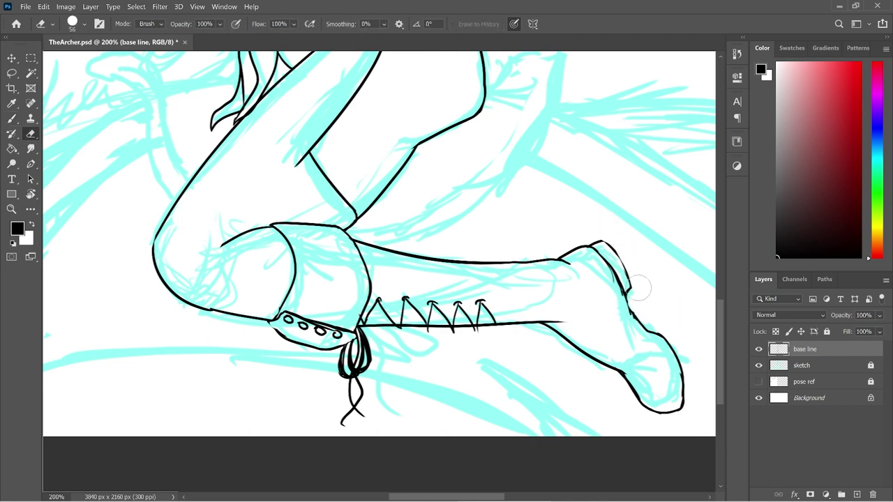
key(b)
- Save the document and check the whole line art with the sketch layer hidden, then show the sketch again
key(ctrl+minus)
key(ctrl+minus)
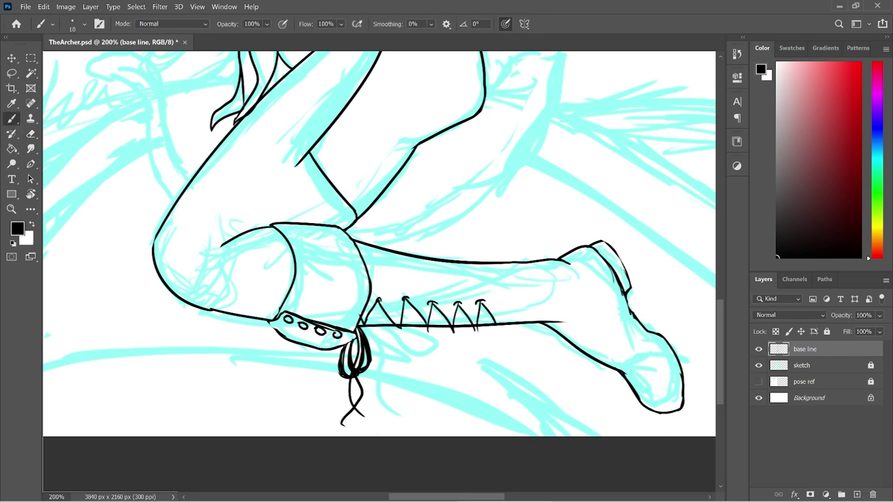
key(ctrl+s)
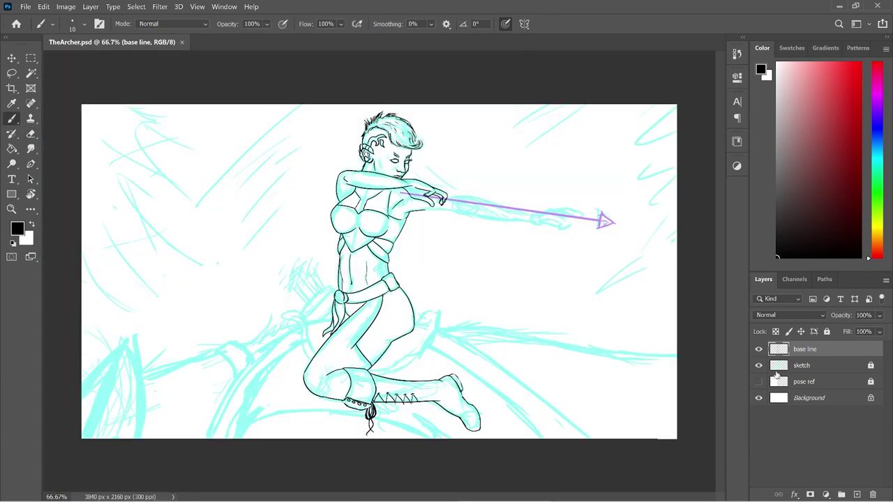
click(759, 365)
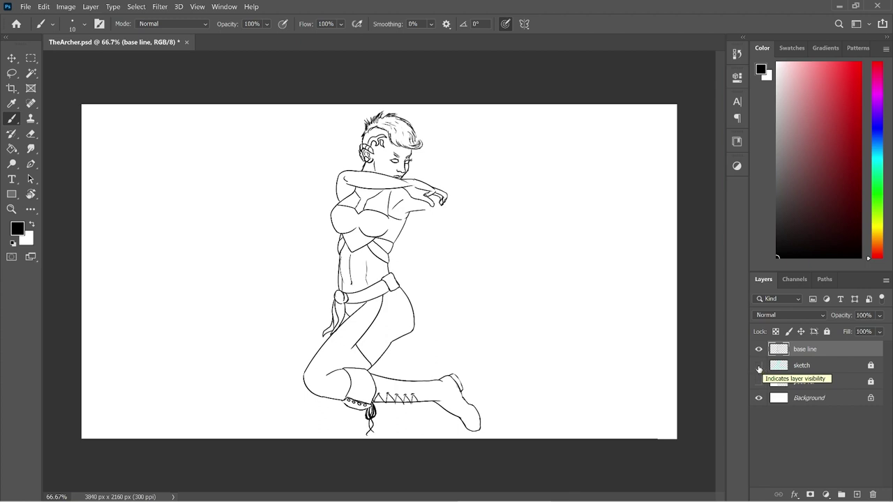
click(759, 366)
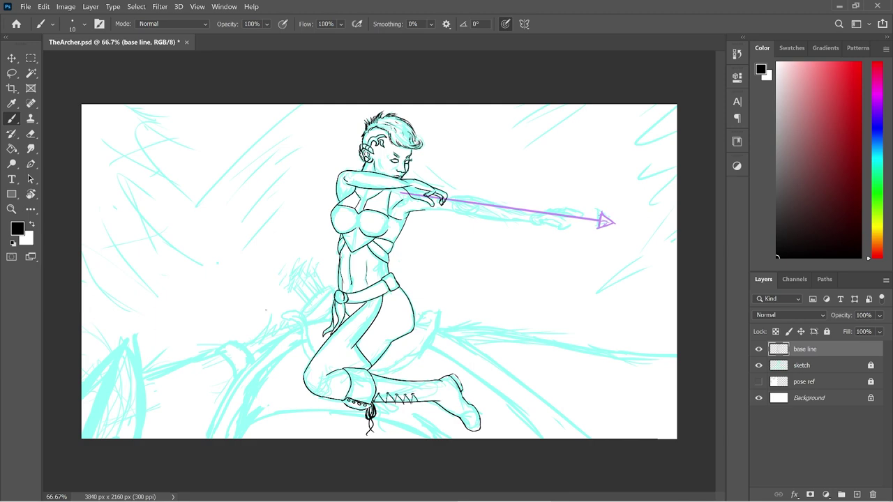
- Ink a short stroke beside the hanging sash at the belt knot and briefly display the pose ref layer
key(ctrl+plus)
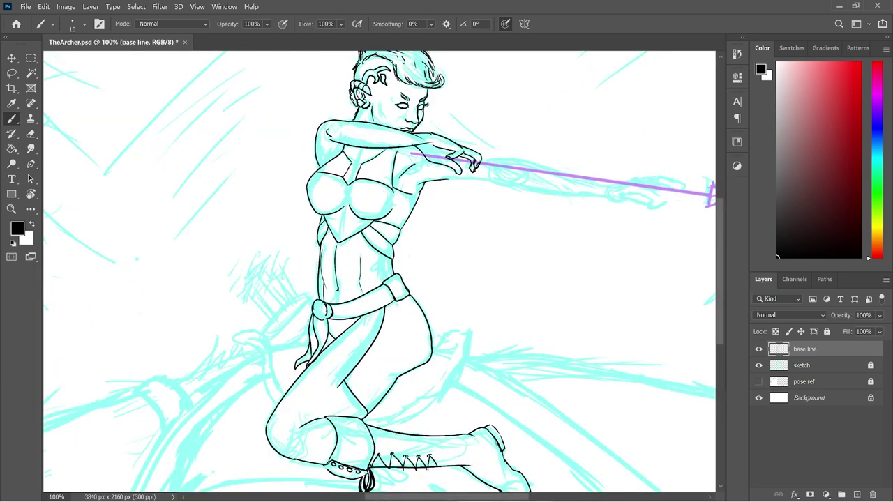
drag(308, 329, 297, 341)
drag(719, 244, 716, 217)
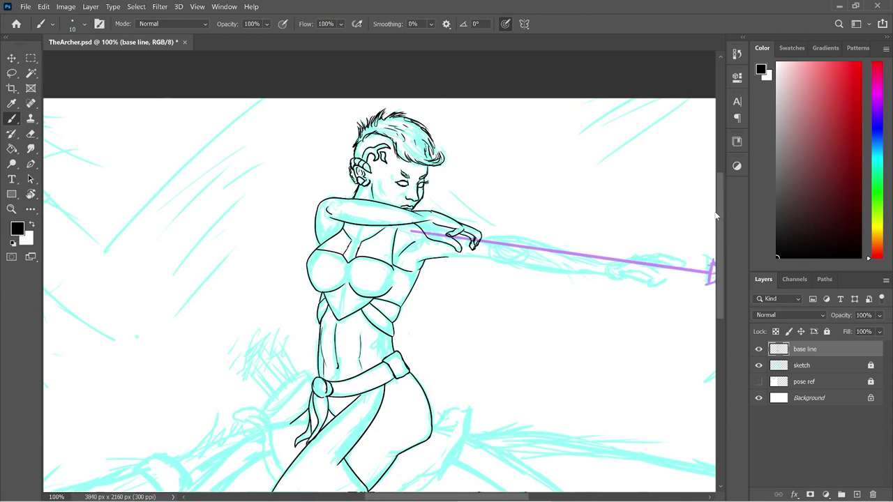
click(759, 383)
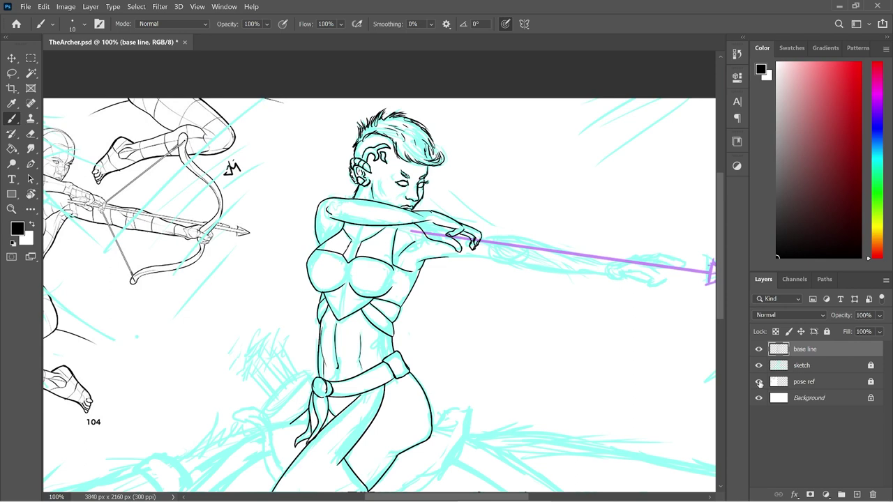
click(759, 383)
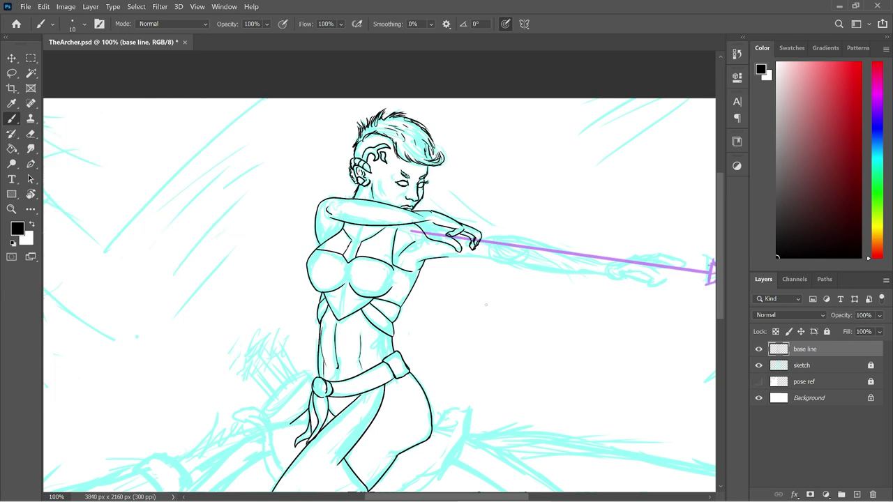
- Ink the underside of the extended upper arm and the upper contour of the forearm down to the wrist
drag(480, 497, 489, 498)
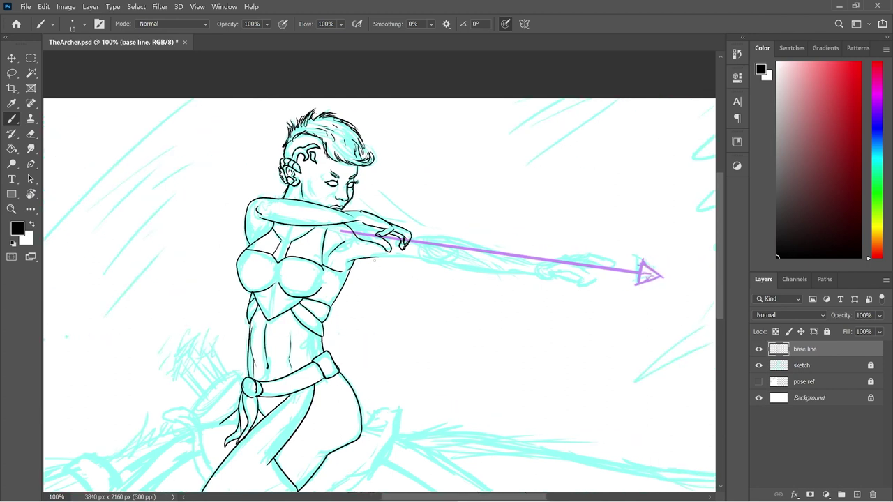
drag(359, 257, 432, 264)
key(ctrl+z)
key(ctrl+shift+z)
drag(423, 239, 556, 262)
key(ctrl+z)
mouse_move(425, 236)
mouse_down()
mouse_move(451, 235)
mouse_move(541, 274)
mouse_up()
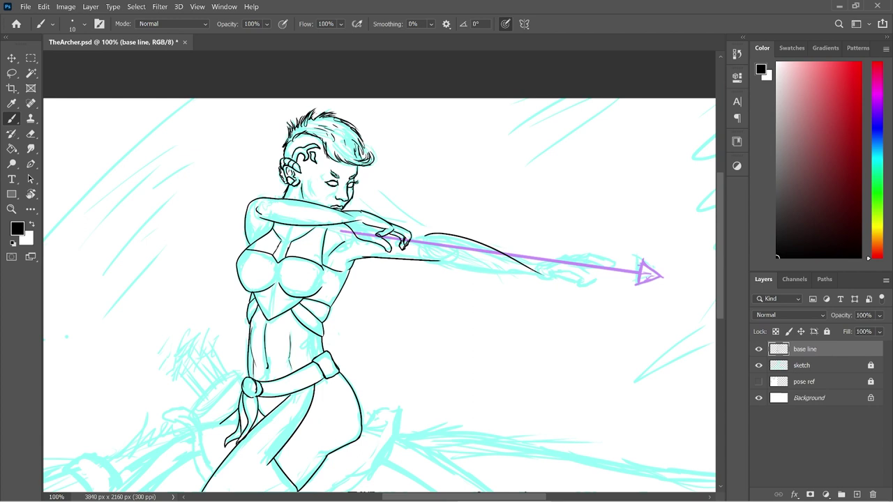
- Ink the underside of the extended forearm and the upper line running into the wrist
drag(427, 261, 537, 270)
drag(493, 249, 545, 258)
key(ctrl+z)
mouse_move(492, 247)
mouse_down()
mouse_move(536, 256)
mouse_move(532, 271)
mouse_up()
key(ctrl+z)
- Unlock the sketch layer and lasso the sketched extended hand together with the arrowhead
click(871, 365)
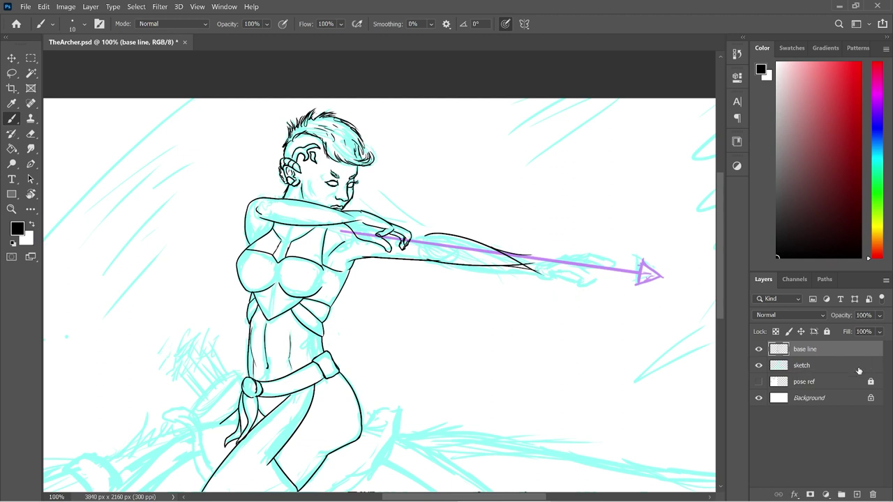
click(837, 368)
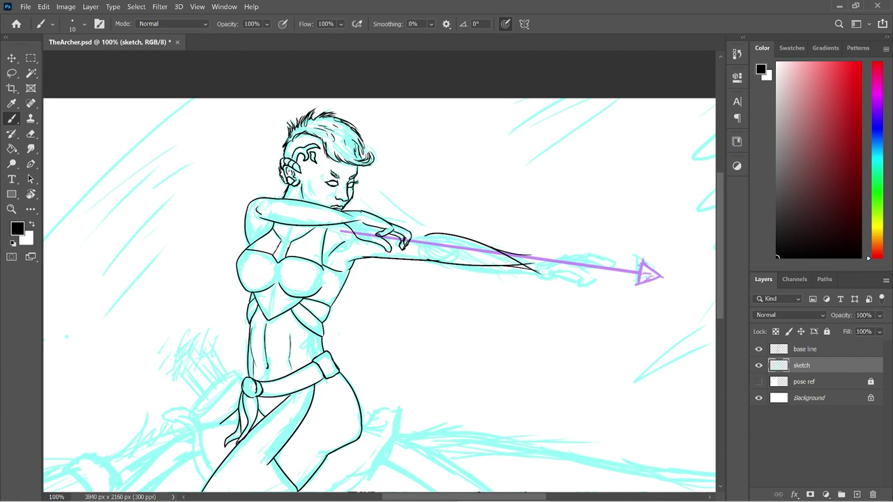
key(l)
mouse_move(690, 236)
mouse_down()
mouse_move(679, 285)
mouse_move(578, 310)
mouse_move(538, 287)
mouse_move(538, 263)
mouse_move(631, 248)
mouse_move(669, 286)
mouse_move(624, 251)
mouse_up()
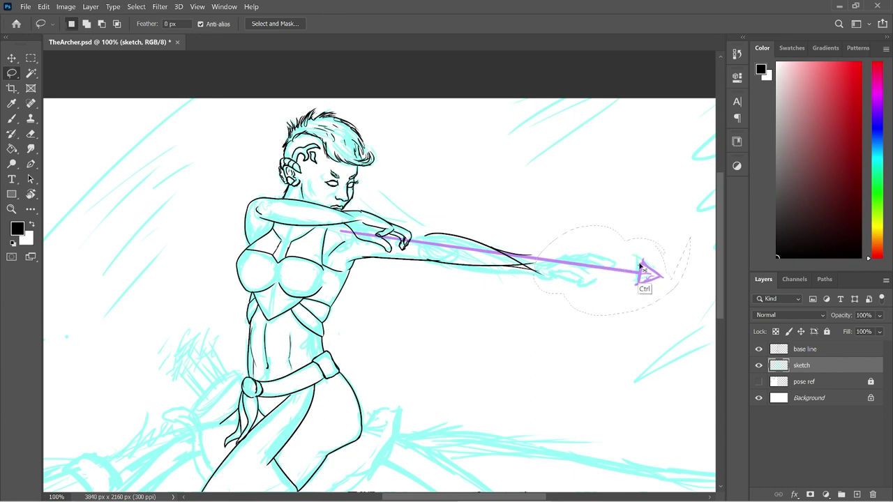
- Scale the selected hand and arrowhead to 93.22%, shift them toward the forearm, and lock the sketch layer again
key(ctrl+t)
drag(689, 315, 681, 309)
drag(565, 270, 551, 267)
key(Down)
key(Down)
key(Down)
key(Down)
key(Down)
key(Down)
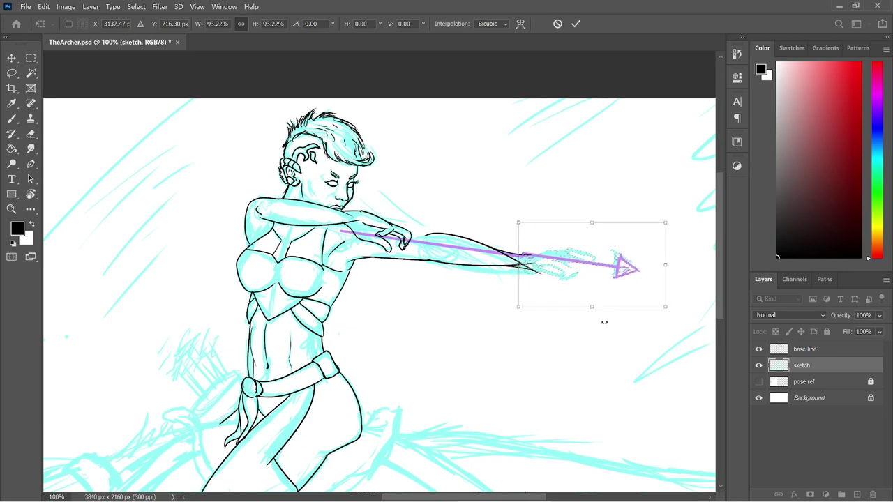
key(Return)
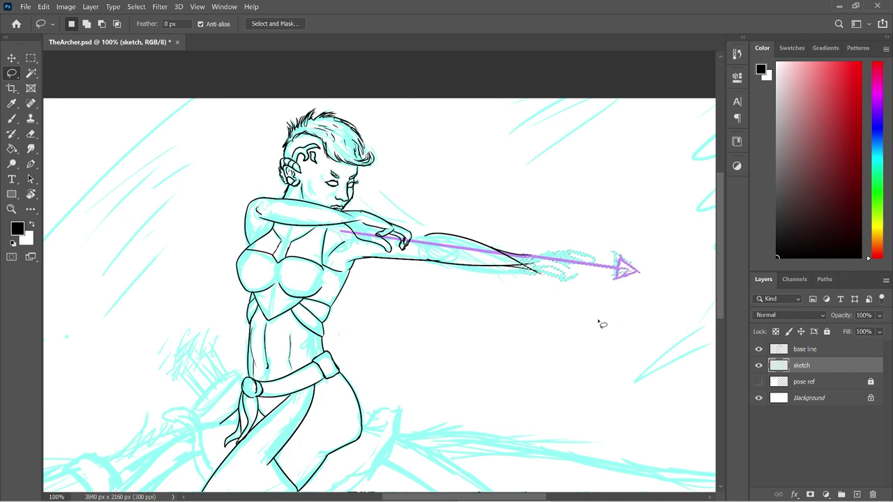
click(827, 332)
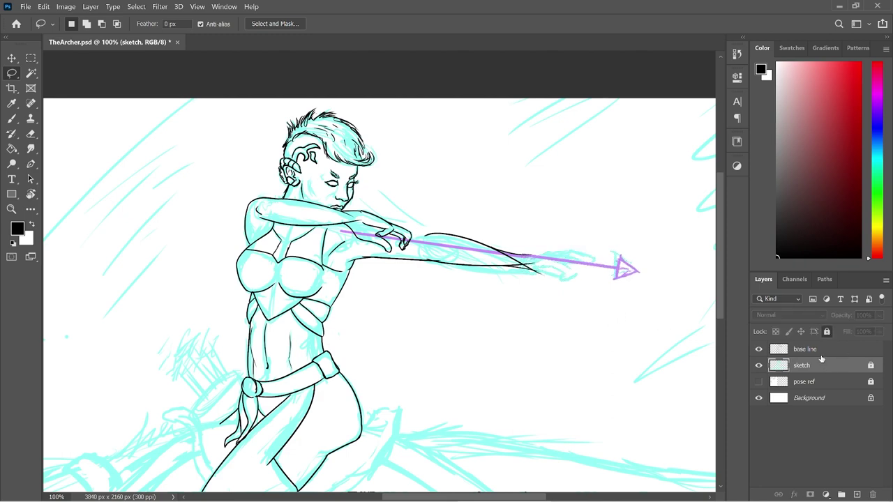
- On the base line layer, ink the short contour joining the drawing hand's fingers to the top of the extended arm
click(822, 351)
key(ctrl+plus)
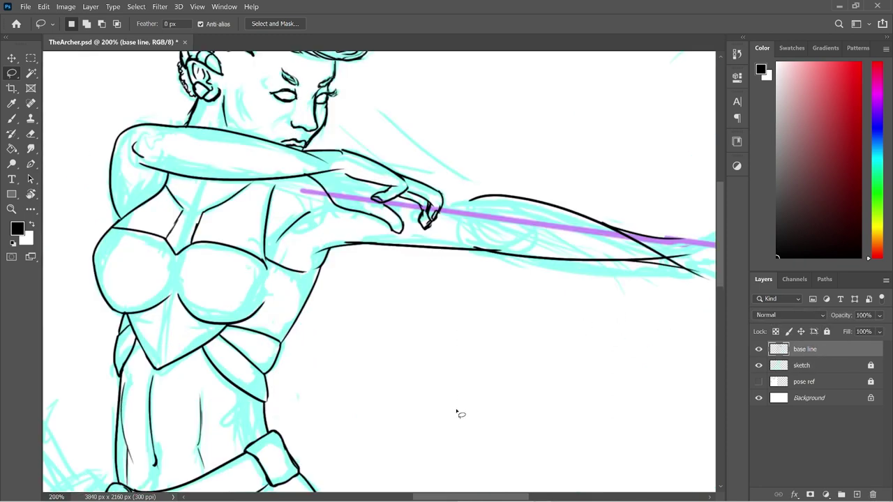
key(b)
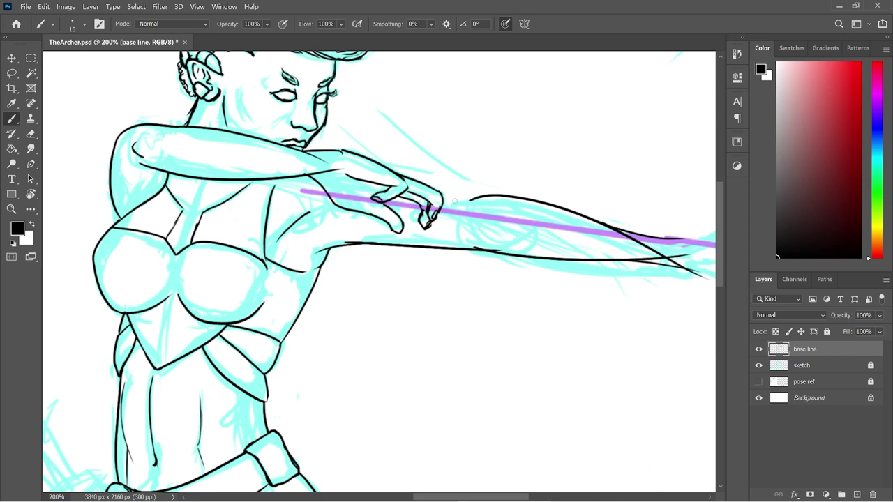
drag(442, 201, 473, 198)
drag(487, 499, 520, 498)
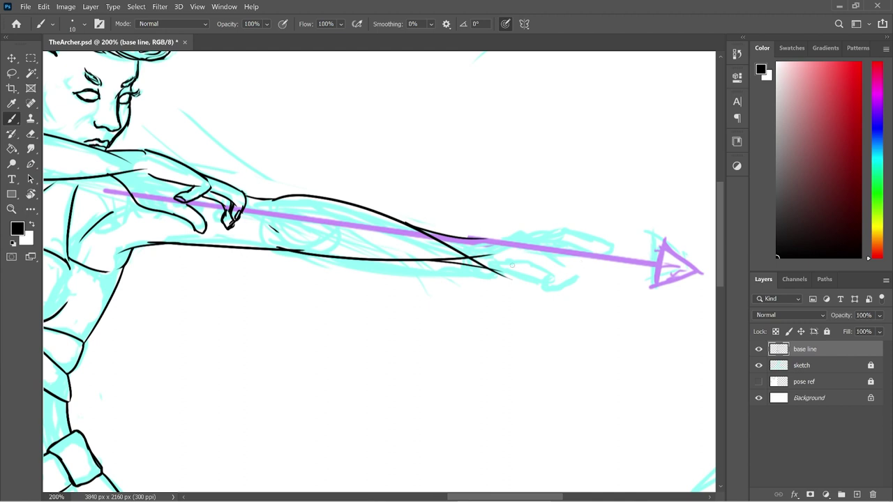
- Erase the crossing lines above the wrist and re-ink the upper contour of the extended forearm
key(e)
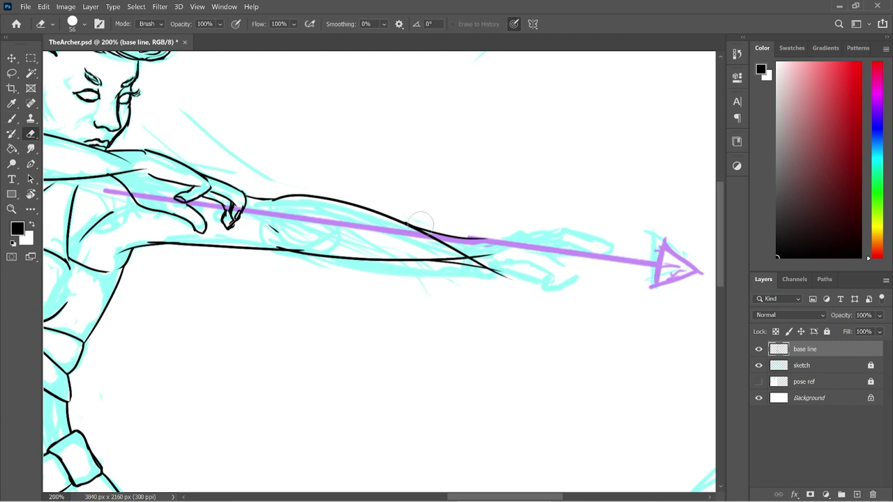
drag(428, 229, 454, 238)
key(b)
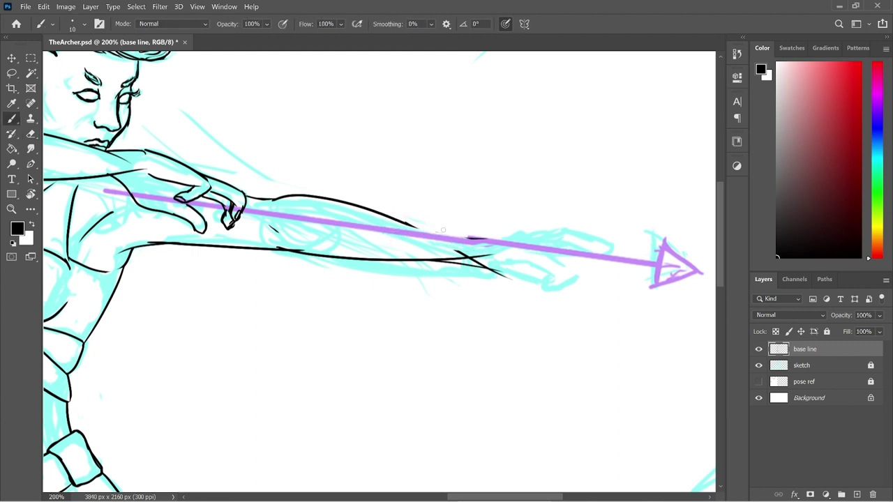
drag(409, 224, 451, 235)
mouse_move(395, 219)
mouse_down()
mouse_move(495, 230)
mouse_move(397, 210)
mouse_move(468, 226)
mouse_move(524, 224)
mouse_up()
key(e)
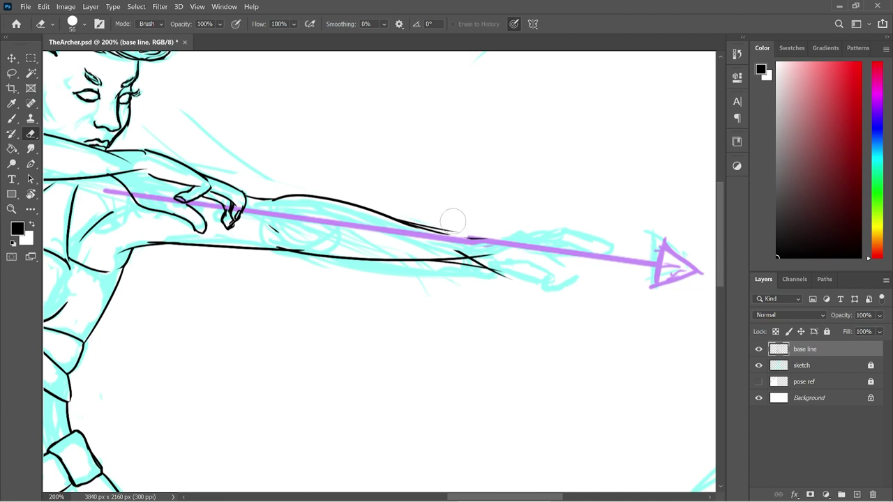
- Ink the back of the extended hand with its bent lower finger and one outstretched upper finger over the cyan sketch
key(b)
mouse_move(413, 222)
mouse_down()
mouse_move(497, 239)
mouse_move(529, 227)
mouse_move(510, 248)
mouse_move(495, 239)
mouse_move(516, 230)
mouse_move(498, 238)
mouse_move(532, 240)
mouse_move(575, 276)
mouse_move(555, 289)
mouse_up()
key(ctrl+z)
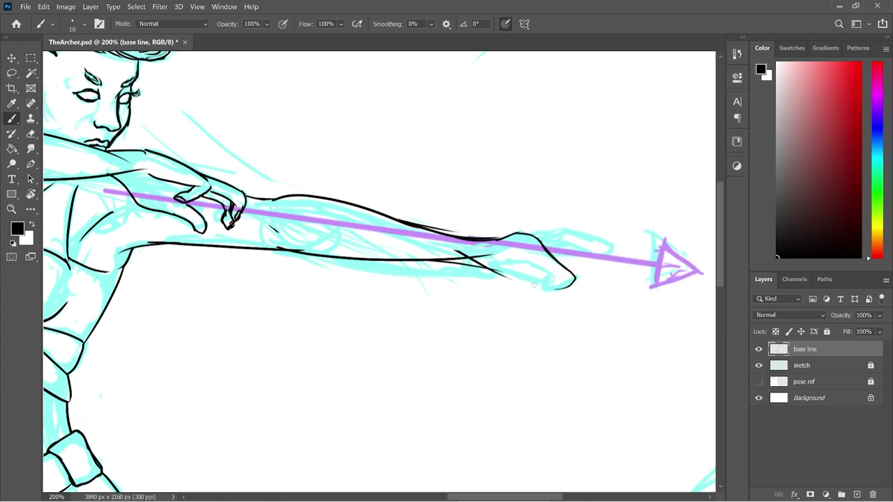
mouse_move(488, 262)
mouse_down()
mouse_move(533, 262)
mouse_move(557, 283)
mouse_move(543, 290)
mouse_up()
mouse_move(521, 233)
mouse_down()
mouse_move(569, 233)
mouse_move(623, 250)
mouse_up()
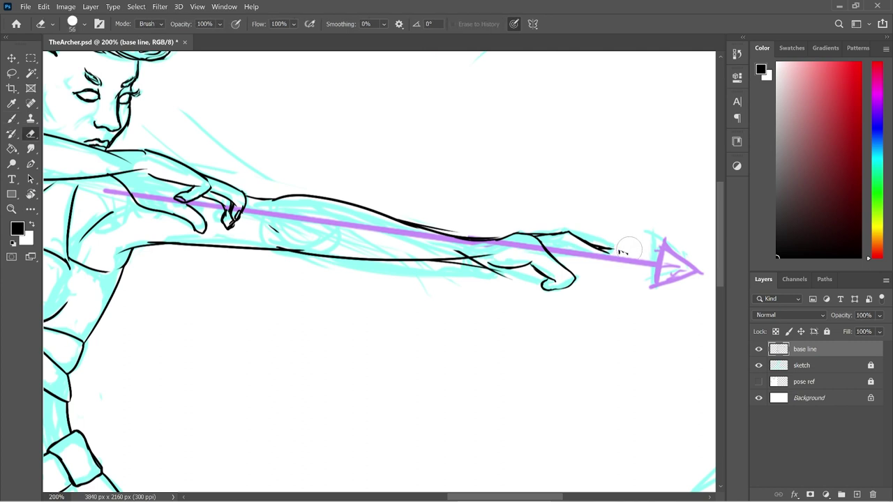
key(b)
drag(544, 246, 625, 253)
key(e)
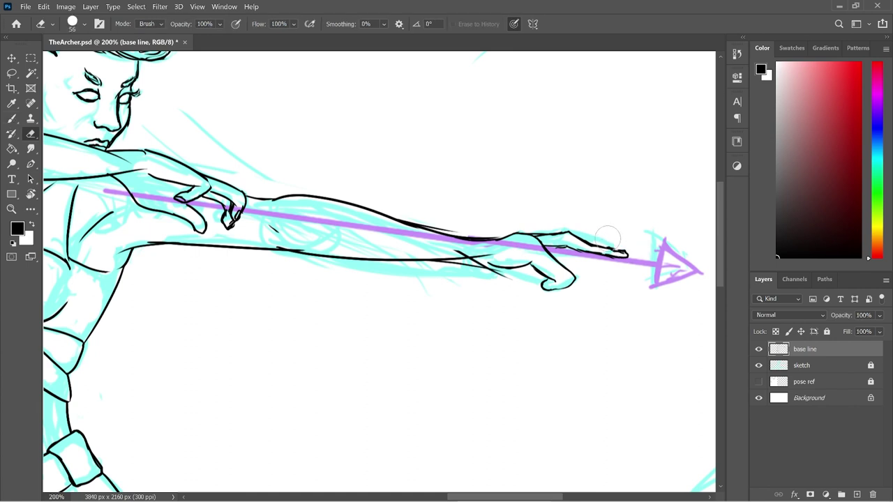
key(b)
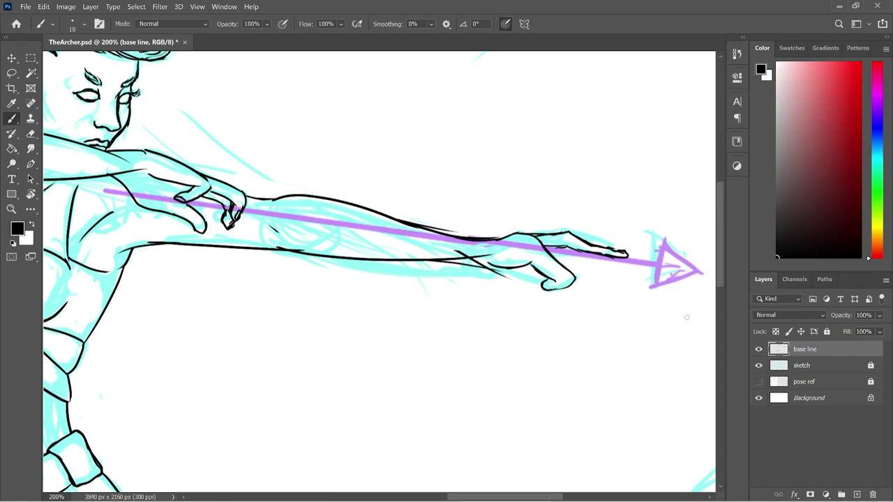
- Show the pose ref layer so the reference archer sits beside the inked figure
key(ctrl+minus)
key(ctrl+minus)
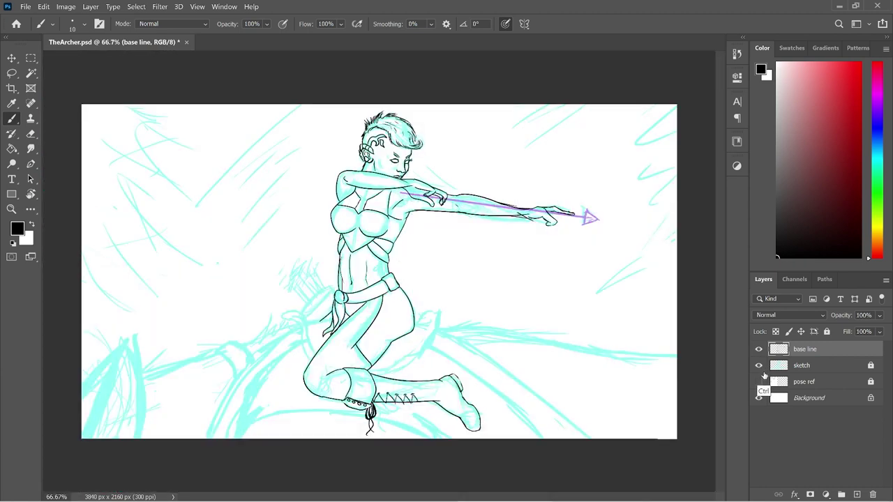
click(759, 382)
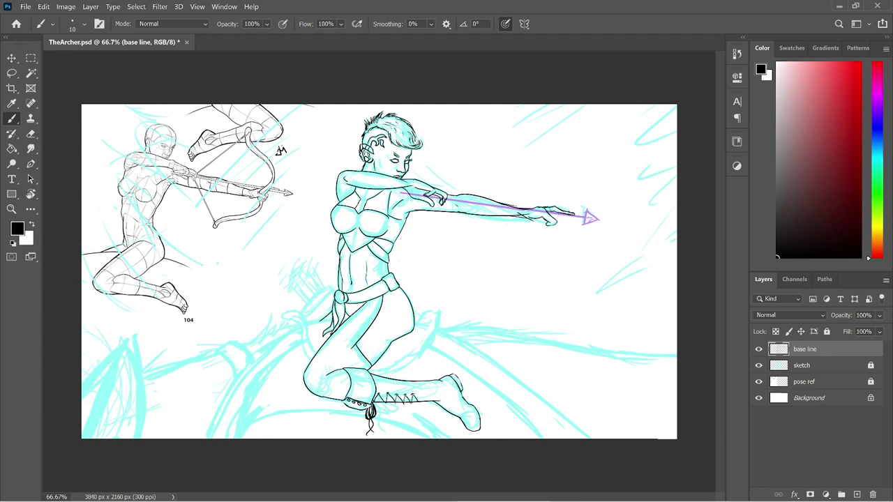
- Add knuckle, curled-finger and wrist strokes to the extended hand, following the reference archer's bow grip
drag(537, 209, 554, 206)
key(ctrl+plus)
drag(644, 194, 651, 191)
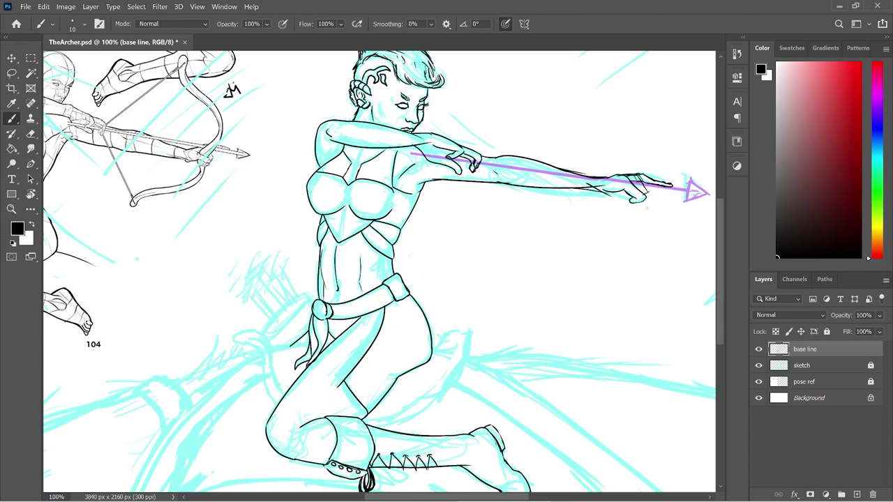
mouse_move(642, 190)
mouse_down()
mouse_move(649, 202)
mouse_move(654, 192)
mouse_up()
mouse_move(639, 202)
mouse_down()
mouse_move(641, 209)
mouse_move(648, 202)
mouse_up()
drag(649, 199, 650, 182)
drag(596, 190, 603, 182)
mouse_move(610, 189)
mouse_down()
mouse_move(625, 192)
mouse_move(599, 185)
mouse_up()
- Erase the inked drawing hand in front of the chest and the extended hand beyond its wrist
key(e)
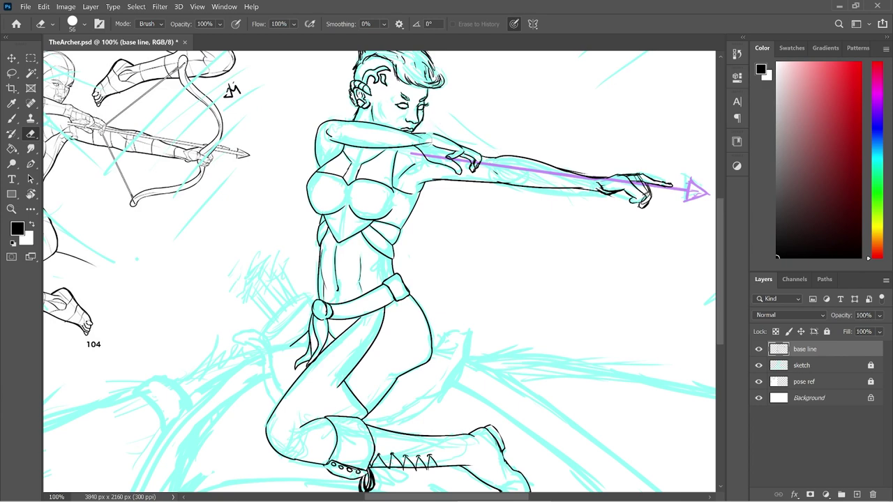
mouse_move(423, 142)
mouse_down()
mouse_move(452, 167)
mouse_move(441, 143)
mouse_move(467, 160)
mouse_move(461, 173)
mouse_move(461, 144)
mouse_move(473, 146)
mouse_move(479, 169)
mouse_up()
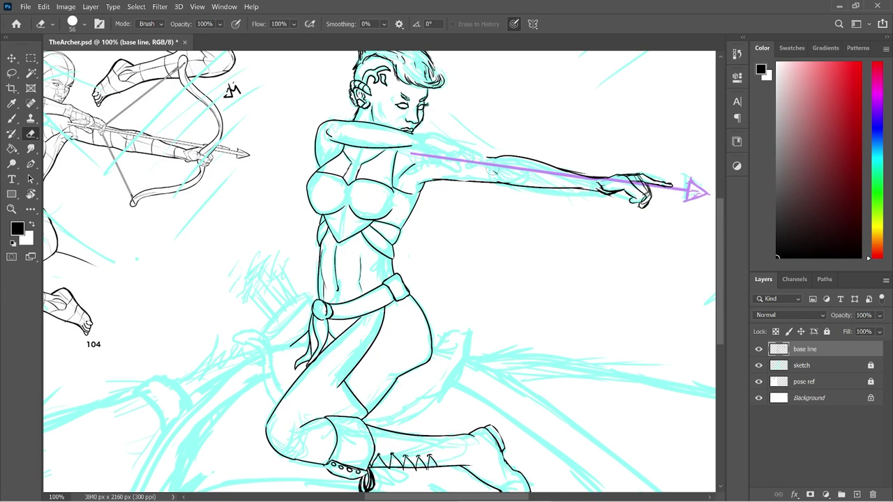
drag(450, 498, 436, 499)
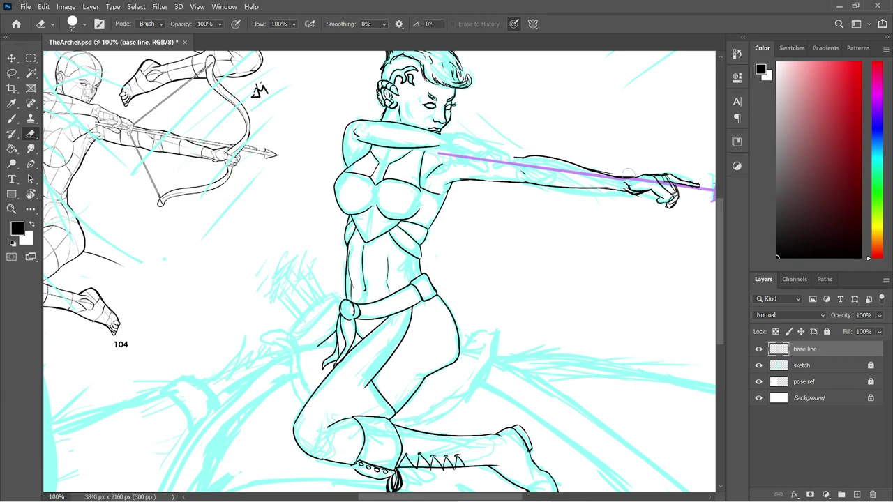
mouse_move(628, 173)
mouse_down()
mouse_move(649, 175)
mouse_move(683, 211)
mouse_move(683, 193)
mouse_move(696, 185)
mouse_move(687, 172)
mouse_up()
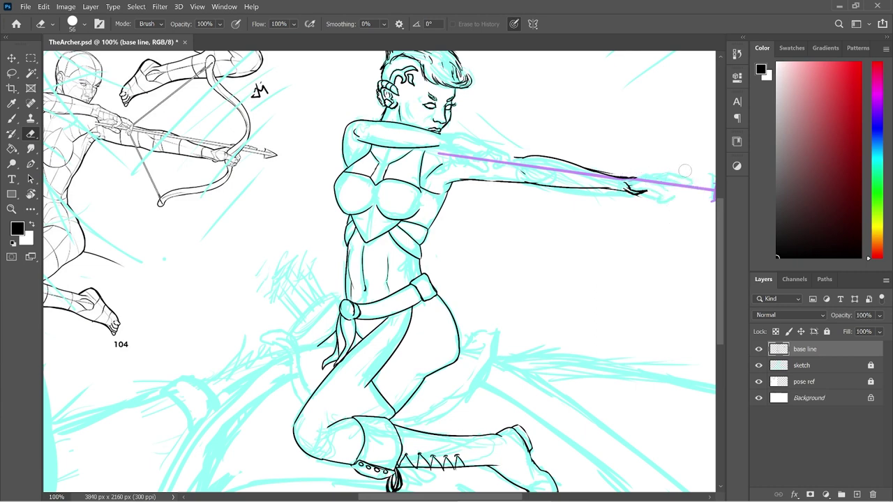
- Ink the first wrist strokes of the new drawing hand and hide the sketch layer
key(b)
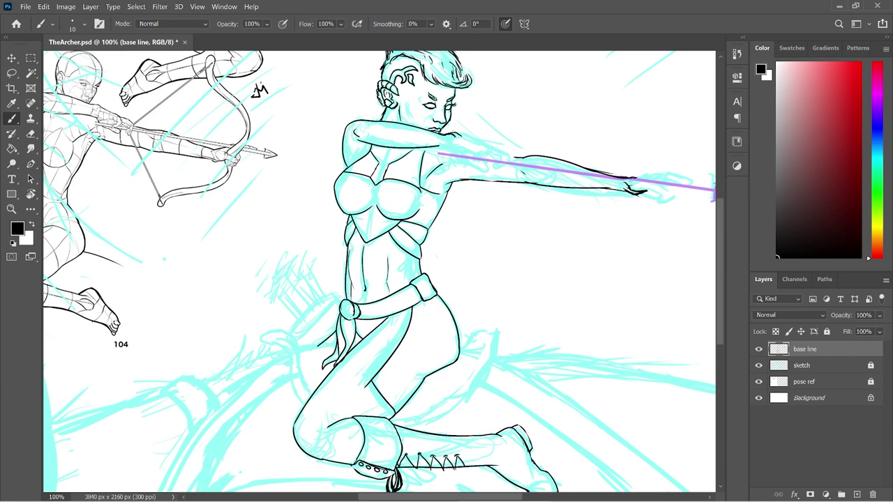
key(e)
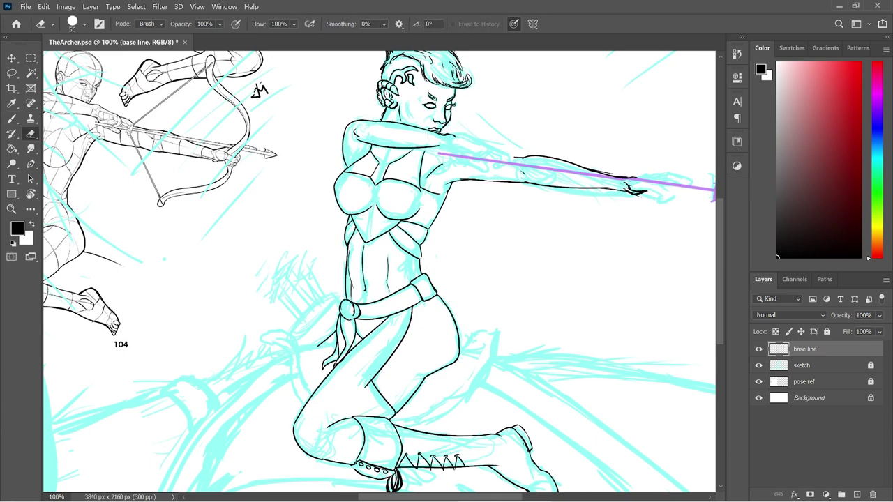
key(b)
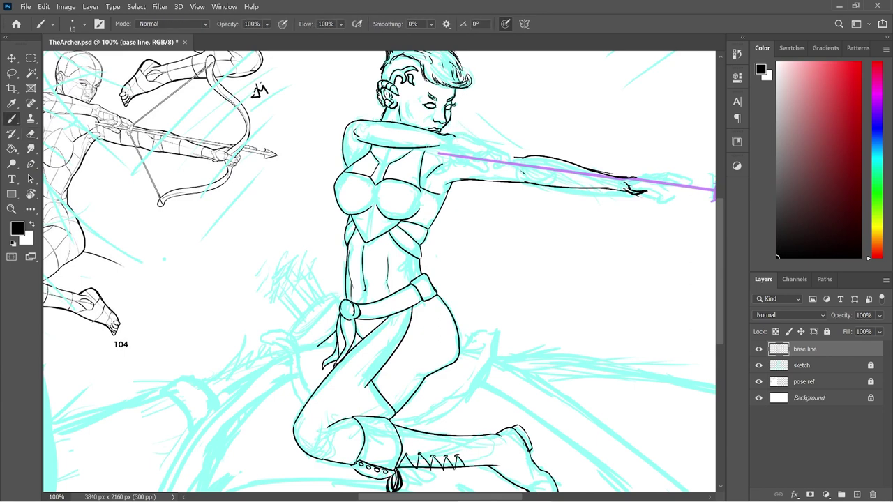
drag(441, 147, 451, 147)
click(759, 365)
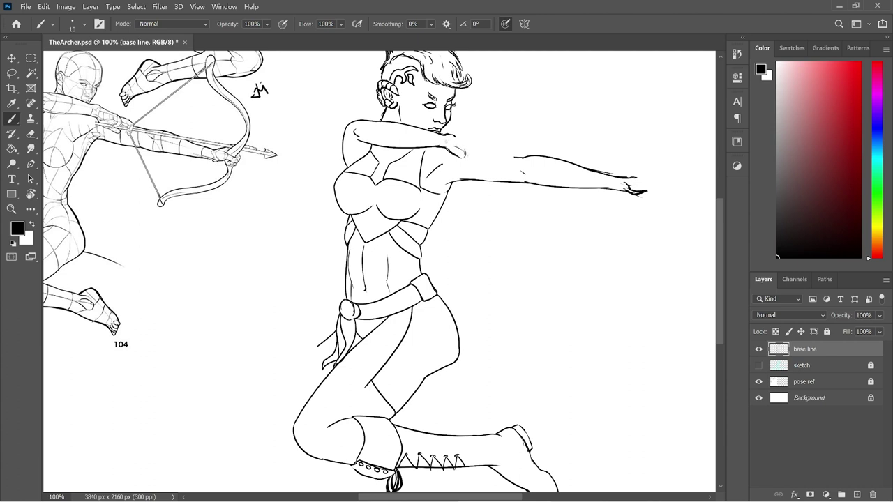
- Ink the back, thumb and bent fingers of the drawing hand in front of the chest
drag(437, 137, 487, 152)
drag(475, 155, 481, 161)
drag(482, 149, 495, 150)
drag(495, 152, 499, 162)
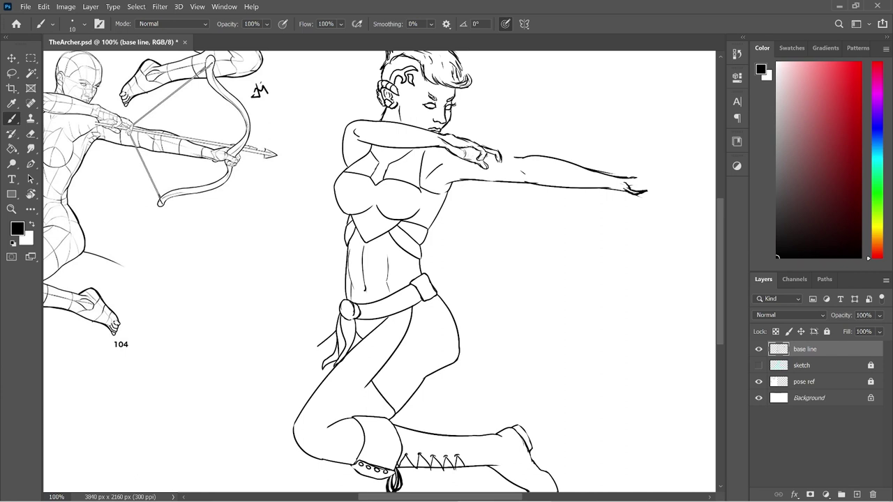
- Hatch the drawing hand's palm and detail its curled fingers, joining the fingertips to the extended arm's upper contour
drag(466, 149, 482, 155)
drag(467, 155, 482, 153)
drag(469, 155, 481, 150)
drag(478, 163, 487, 166)
drag(487, 158, 500, 161)
key(e)
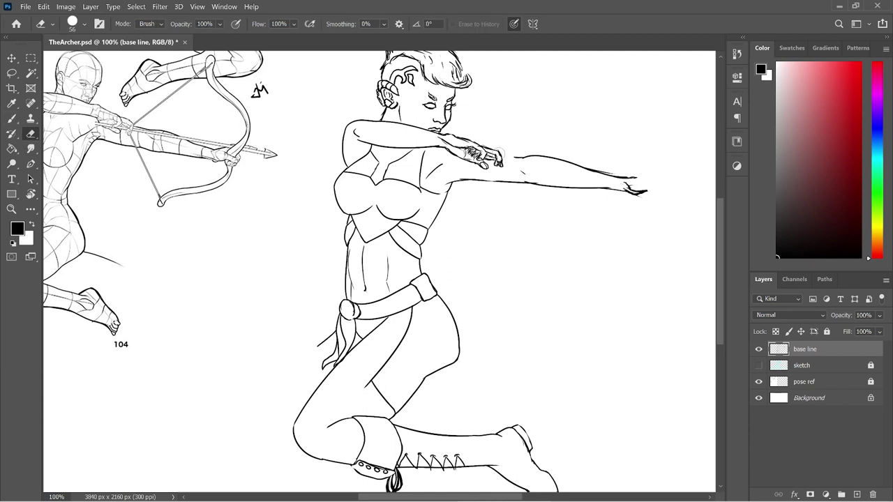
key(b)
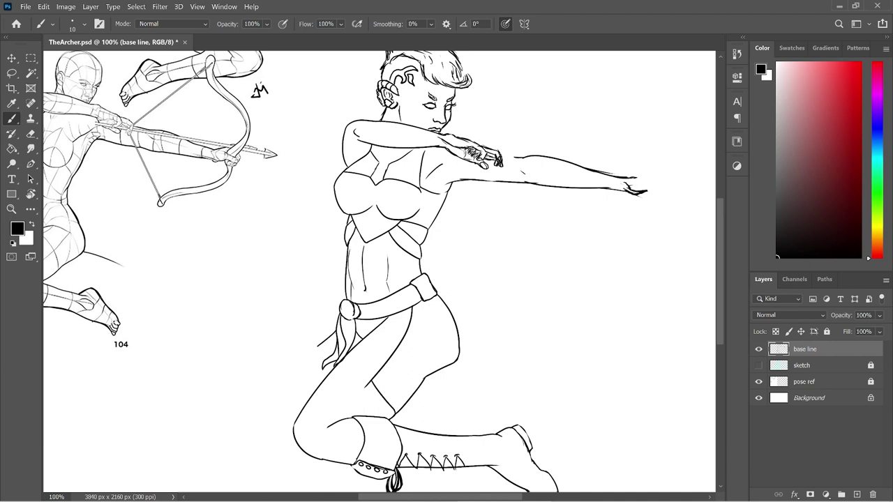
drag(515, 156, 498, 153)
- Ink a line along the boot's lacing with a rounded end near the ankle, and erase the excess there
drag(402, 451, 470, 452)
key(ctrl+z)
drag(399, 455, 481, 459)
drag(481, 465, 478, 455)
key(e)
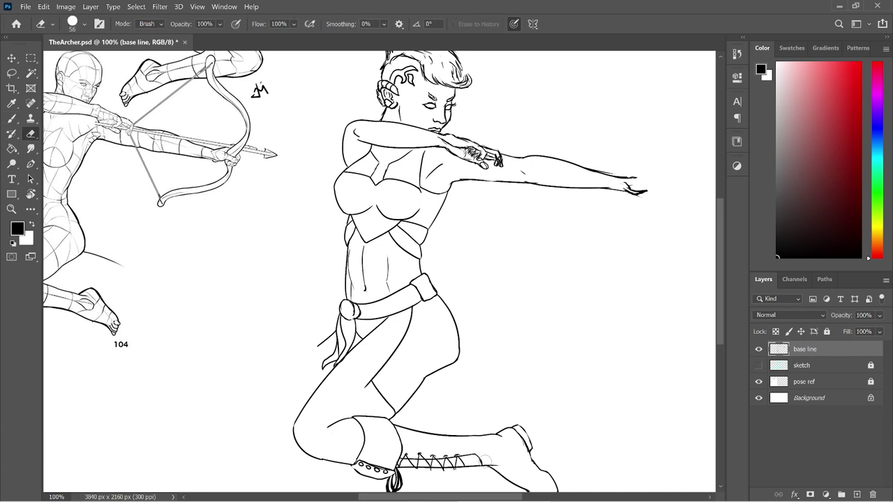
key(b)
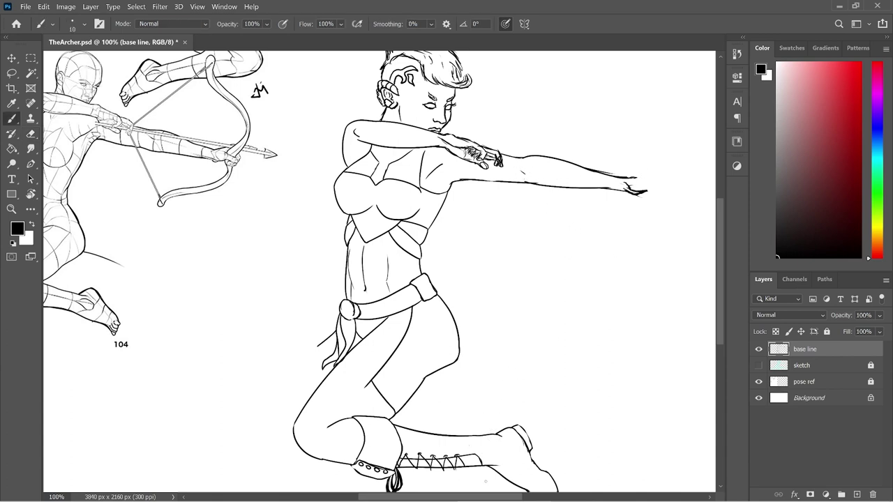
- Clean up the extended arm's wrist and ink the rounded thumb base and thumb of its hand
drag(490, 499, 508, 498)
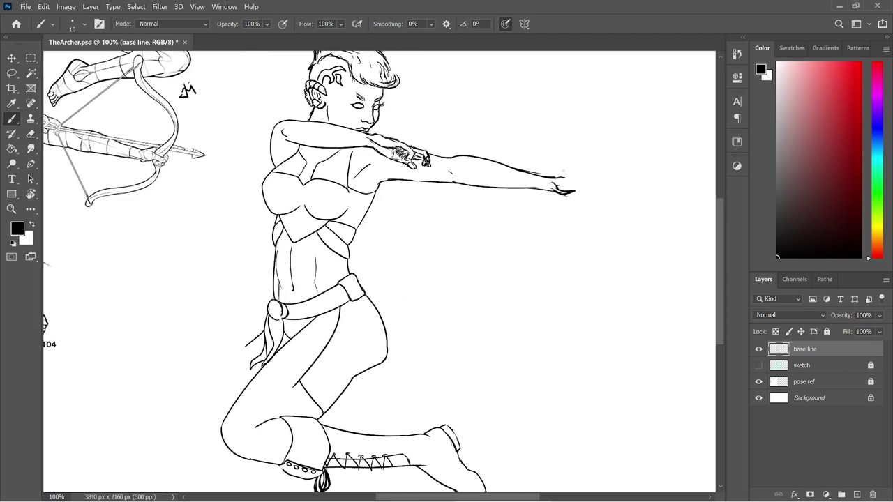
drag(552, 178, 572, 170)
drag(550, 188, 558, 193)
key(e)
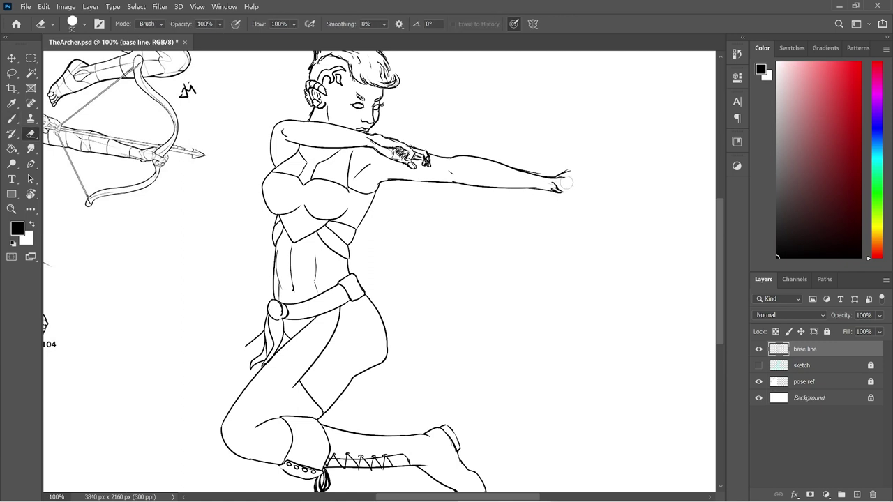
key(b)
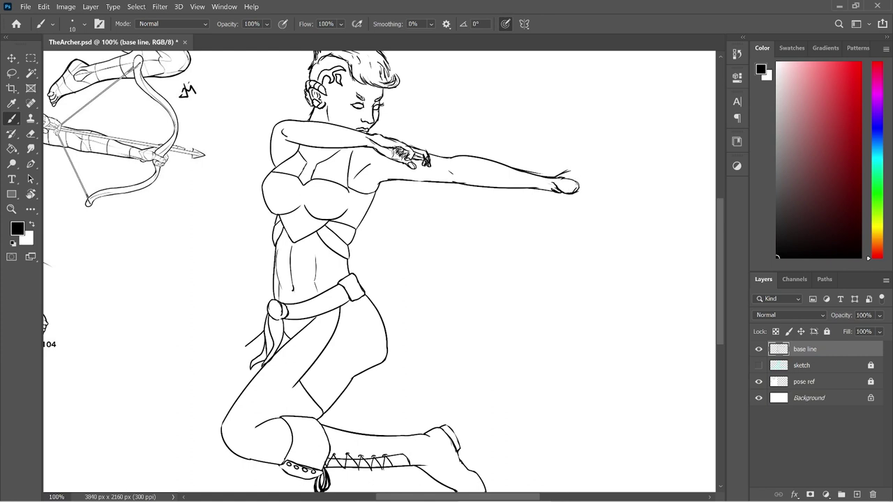
mouse_move(579, 184)
mouse_down()
mouse_move(597, 188)
mouse_move(575, 192)
mouse_up()
drag(566, 181, 583, 176)
- Ink the back of the extended hand and its outstretched index finger, erasing stray line ends
key(e)
mouse_move(595, 180)
mouse_down()
mouse_move(606, 186)
mouse_move(590, 180)
mouse_up()
key(b)
drag(554, 178, 577, 168)
mouse_move(569, 173)
mouse_down()
mouse_move(589, 165)
mouse_move(624, 173)
mouse_up()
key(e)
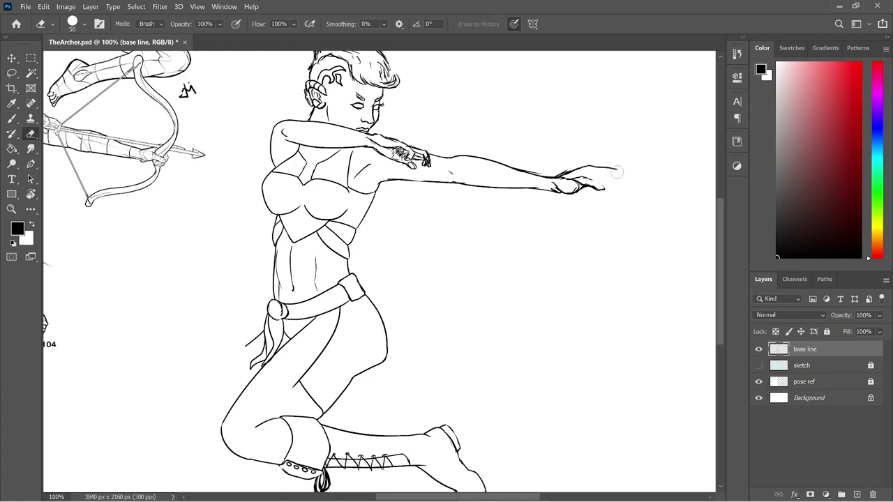
key(b)
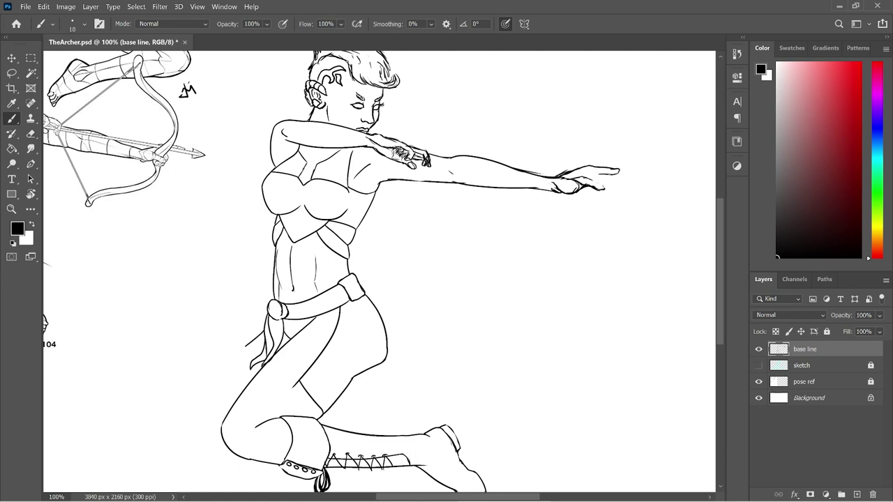
- Refine the pointing index finger, ink the curled fingers below it, and start the bow's curve above the hand
key(e)
drag(619, 174, 599, 177)
key(b)
drag(603, 172, 617, 172)
drag(587, 180, 600, 179)
mouse_move(595, 160)
mouse_down()
mouse_move(587, 172)
mouse_move(594, 170)
mouse_move(587, 139)
mouse_up()
drag(593, 179, 604, 185)
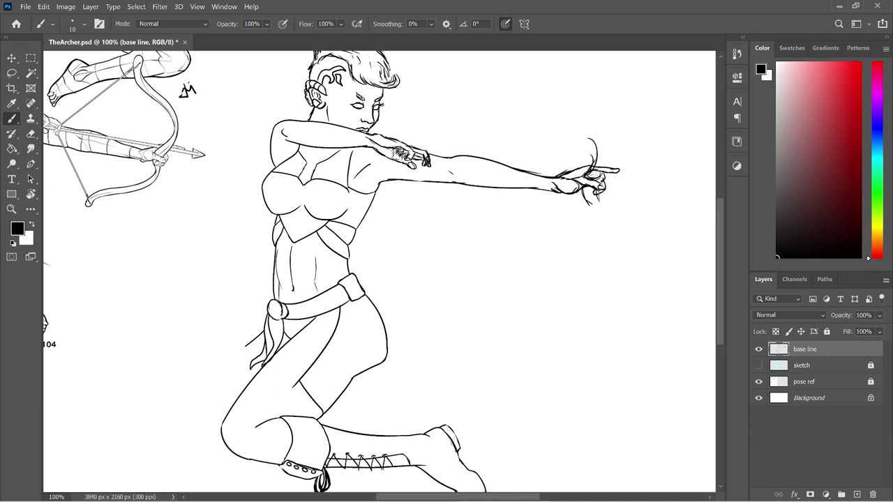
- Ink the grip at the extended hand's fingers and the curved bow lines above and below it
key(e)
key(b)
drag(601, 171, 603, 181)
drag(604, 166, 605, 180)
drag(594, 170, 587, 127)
drag(592, 195, 577, 233)
drag(604, 193, 599, 217)
key(ctrl+minus)
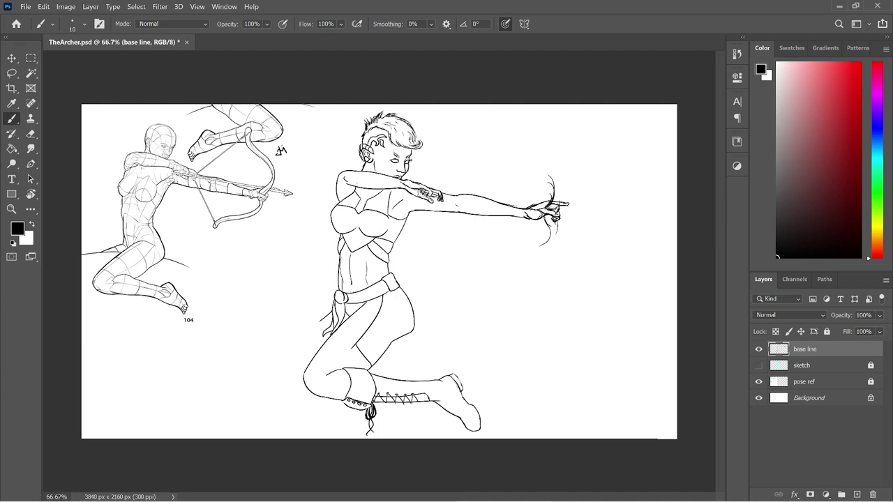
- Try a short contour stroke on the raised arm near the shoulder and erase it
key(e)
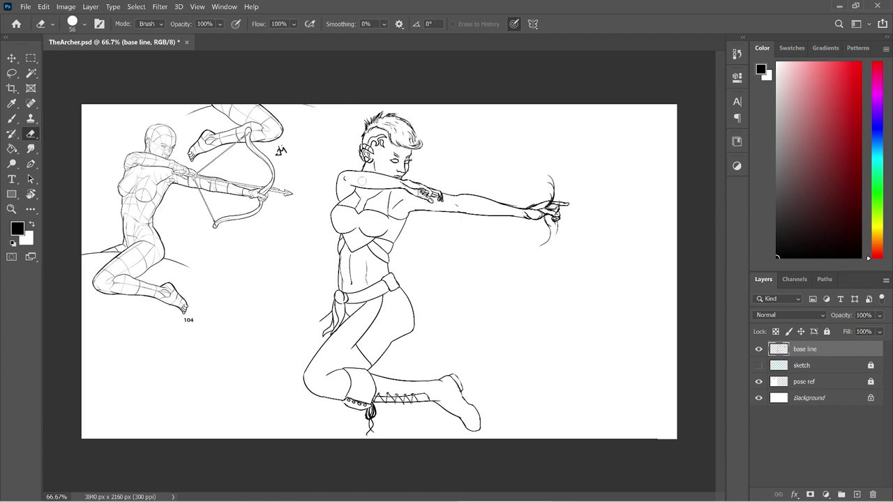
key(b)
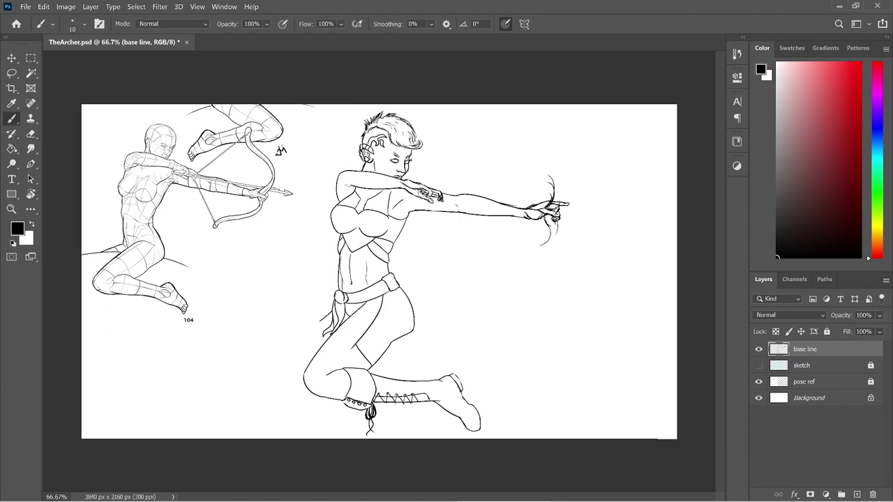
drag(345, 183, 357, 188)
key(e)
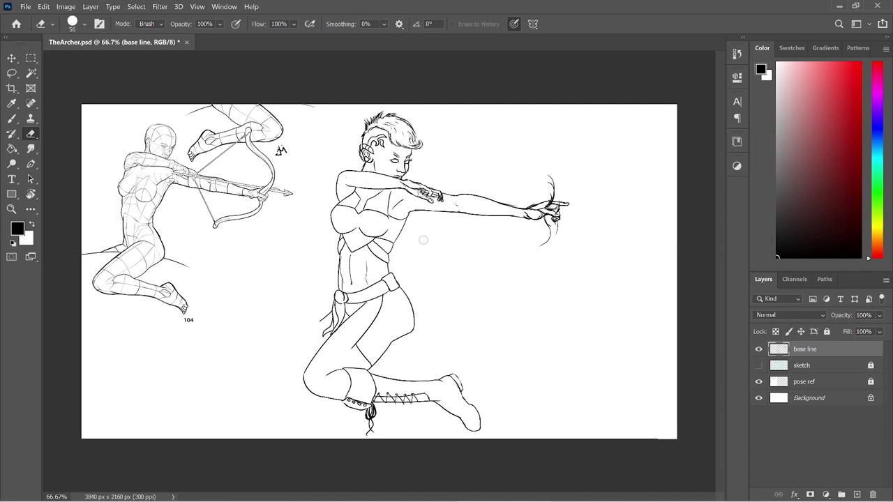
key(b)
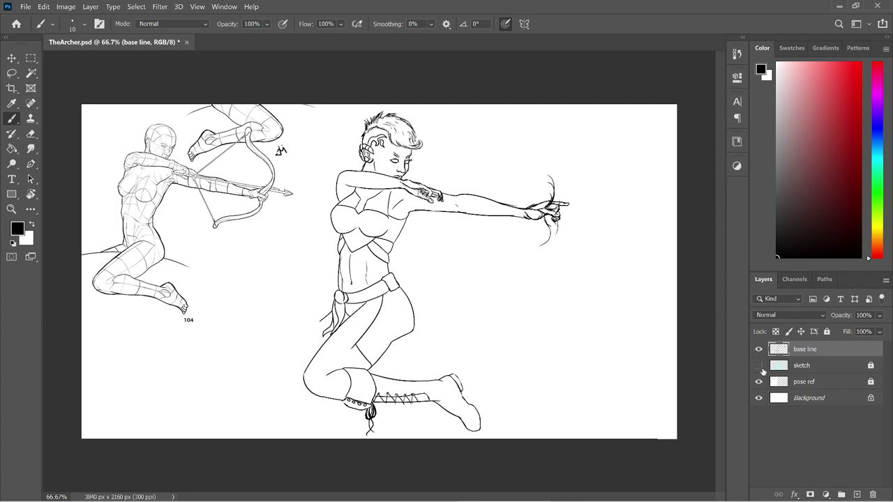
- Show the sketch layer and hide the pose ref layer
click(758, 366)
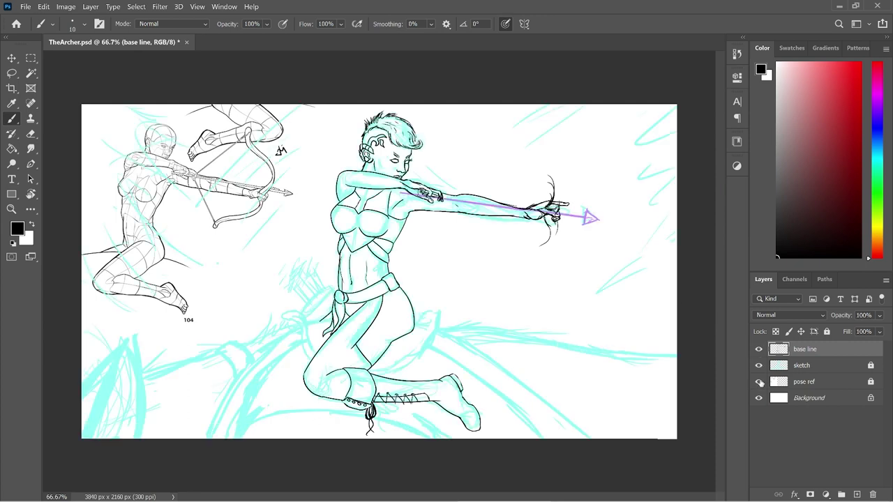
click(759, 382)
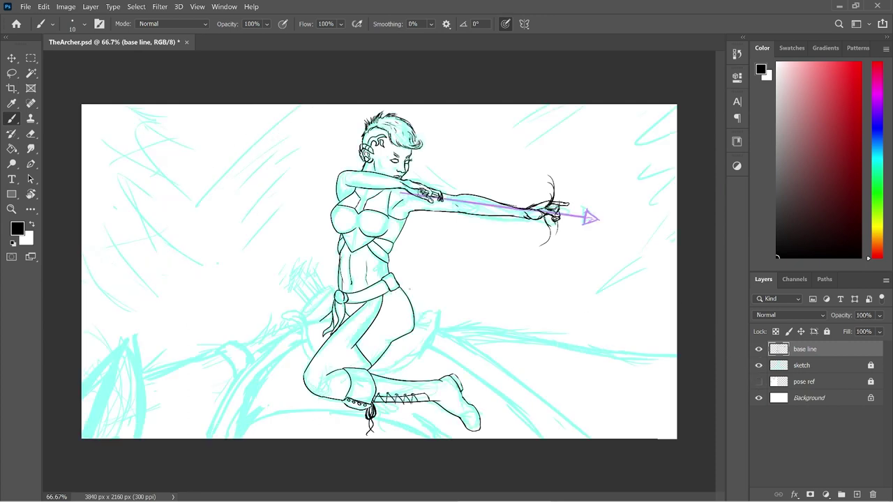
- Ink the saddle's curled front horn and its front edge down to the archer's knee on the base line layer
key(ctrl+plus)
scroll(723, 289, down, 3)
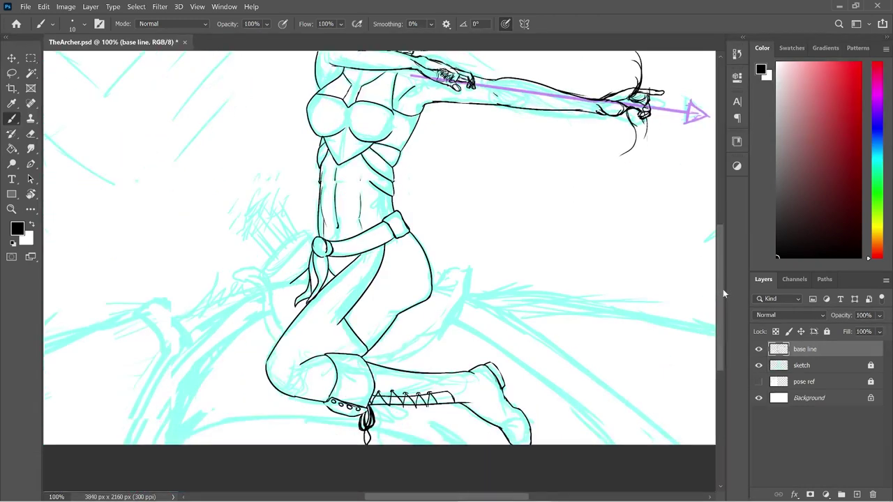
scroll(723, 289, down, 1)
drag(302, 220, 277, 246)
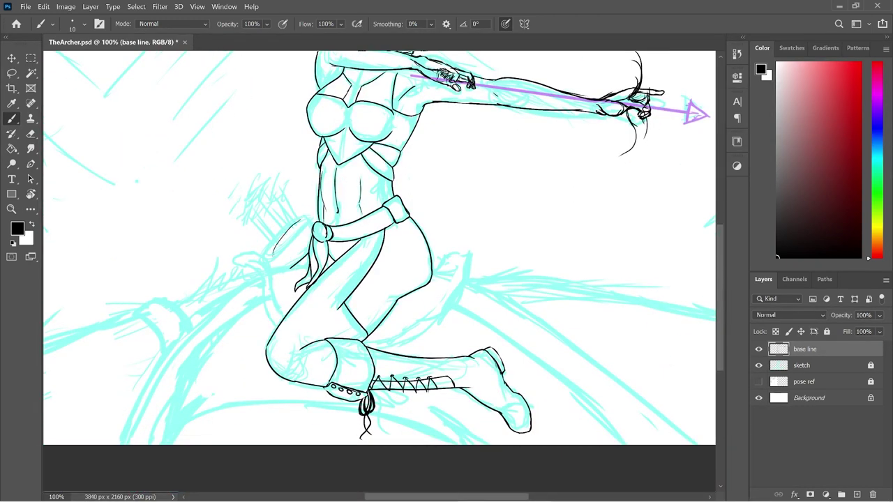
key(ctrl+z)
mouse_move(311, 264)
mouse_down()
mouse_move(236, 255)
mouse_move(221, 274)
mouse_move(226, 283)
mouse_move(239, 279)
mouse_up()
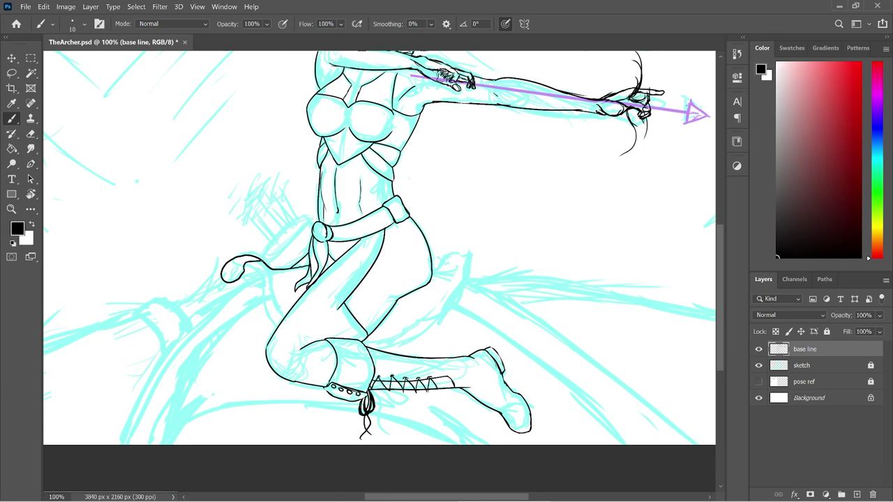
mouse_move(243, 273)
mouse_down()
mouse_move(258, 269)
mouse_move(268, 318)
mouse_up()
- Try a short stroke for the saddle's rear behind the hip and undo it
drag(432, 280, 448, 272)
key(ctrl+z)
key(ctrl+z)
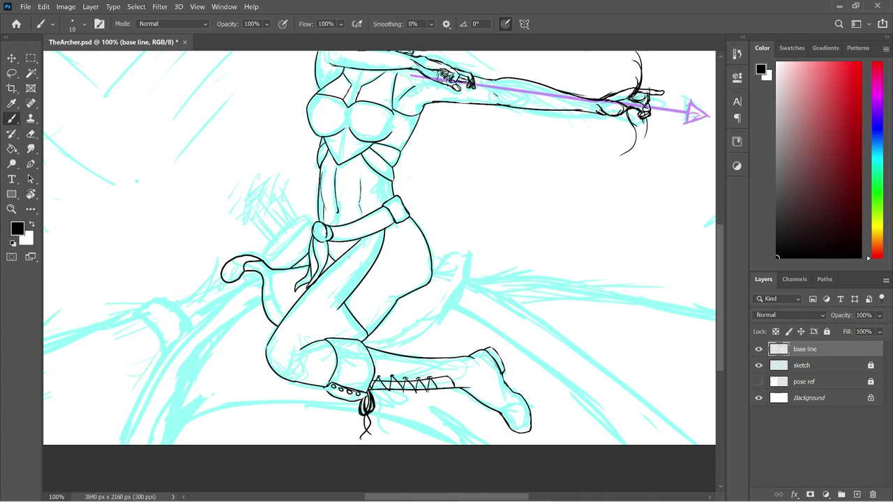
- Add an inner contour line along the saddle's front edge and refine the base of the curled horn
drag(270, 276, 276, 311)
key(e)
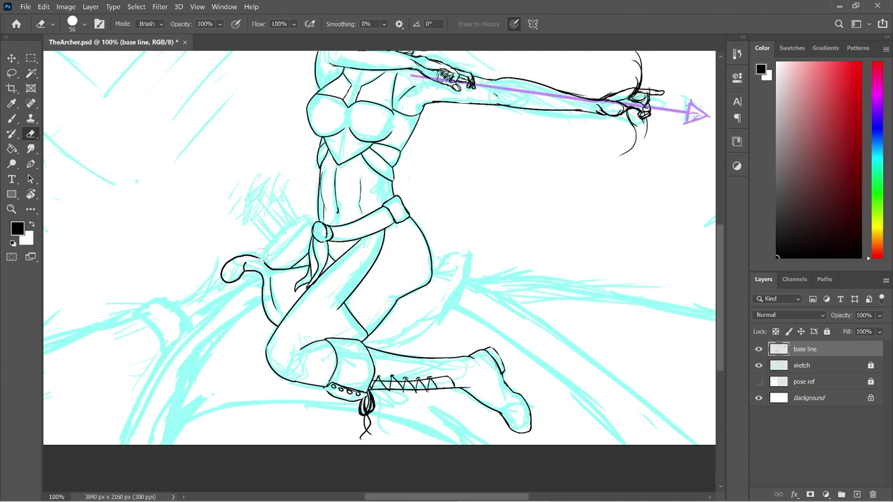
key(b)
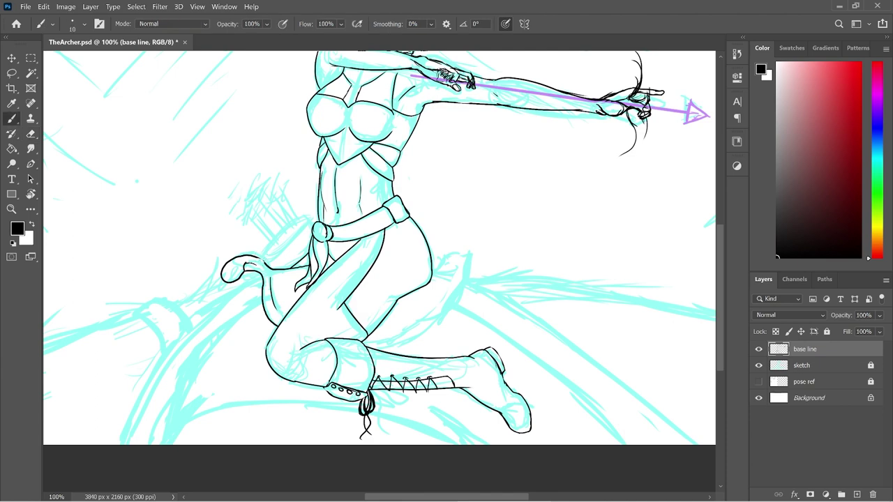
drag(245, 265, 256, 264)
drag(256, 266, 269, 257)
- Ink the saddle's raised rear end and its curved lower edge sweeping under the archer's thigh
mouse_move(433, 272)
mouse_down()
mouse_move(452, 253)
mouse_move(451, 262)
mouse_move(463, 254)
mouse_move(462, 264)
mouse_move(481, 254)
mouse_move(408, 325)
mouse_up()
key(ctrl+z)
key(ctrl+z)
mouse_move(470, 265)
mouse_down()
mouse_move(446, 311)
mouse_move(379, 349)
mouse_move(455, 272)
mouse_up()
key(ctrl+z)
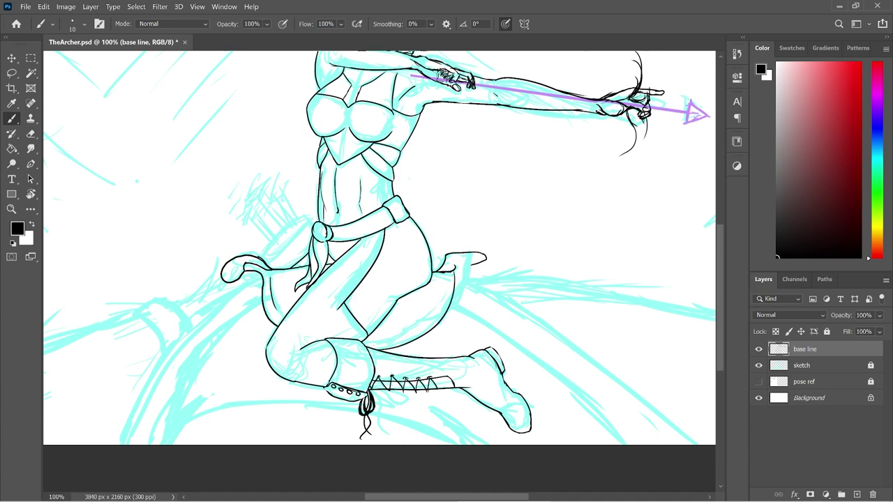
key(ctrl+z)
key(ctrl+shift+z)
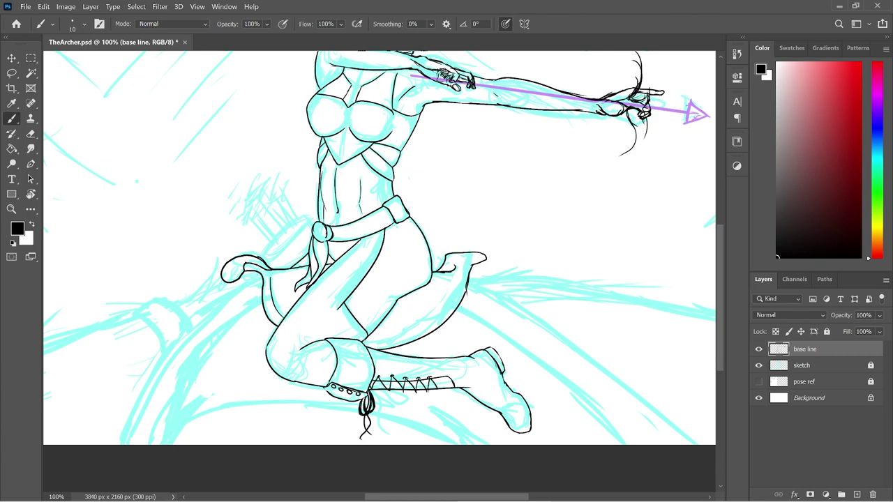
drag(363, 341, 458, 302)
- Try several strokes for the inner contour of the saddle's rear edge, undoing each one
drag(414, 332, 453, 285)
key(ctrl+z)
drag(434, 324, 458, 273)
key(ctrl+z)
drag(418, 323, 458, 274)
key(ctrl+z)
drag(423, 332, 458, 273)
key(ctrl+z)
drag(425, 325, 457, 280)
key(ctrl+z)
- Complete and clean up the inner contour of the saddle's rear edge, adding shading strokes below its raised tip
mouse_move(423, 326)
mouse_down()
mouse_move(458, 282)
mouse_move(450, 311)
mouse_move(422, 326)
mouse_move(429, 321)
mouse_up()
key(e)
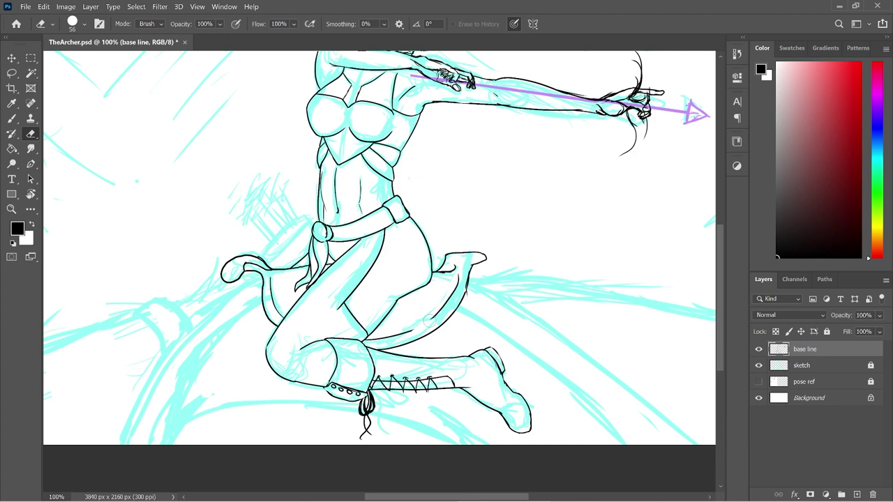
key(b)
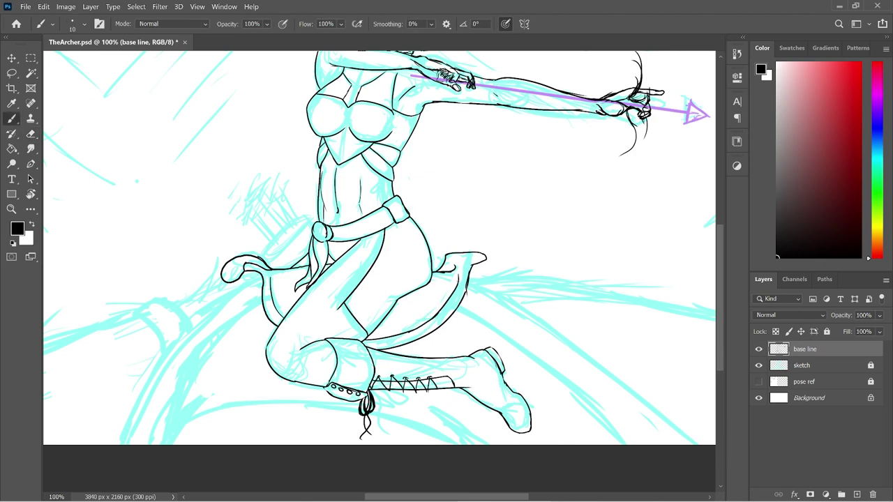
drag(462, 270, 457, 289)
drag(460, 262, 459, 275)
- Ink two long curved lines for the strap running from the saddle's rear down to the lower canvas edge
scroll(401, 265, right, 4)
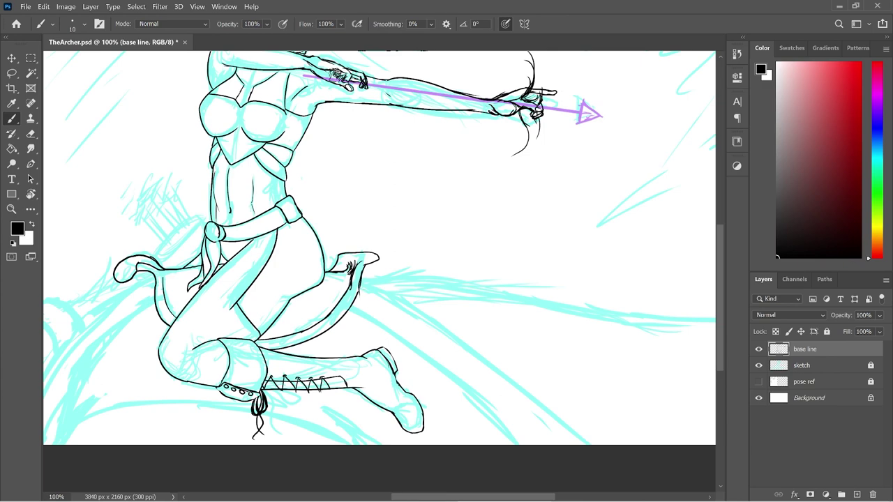
drag(356, 285, 604, 446)
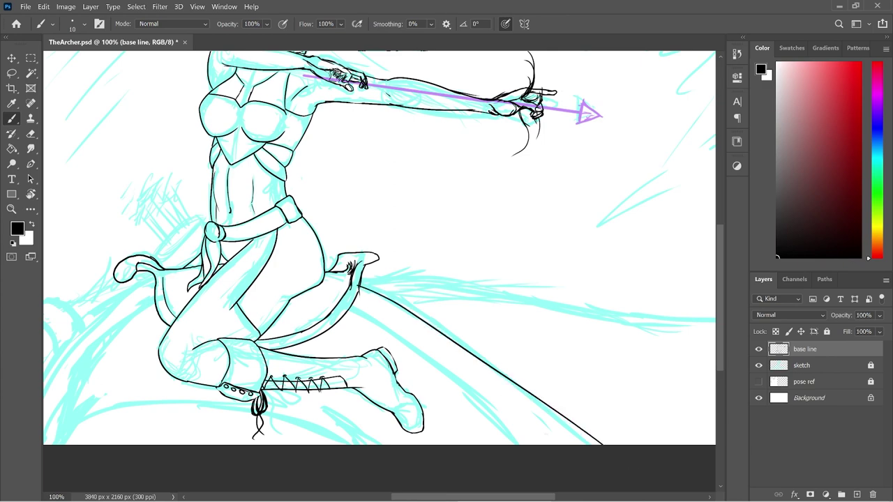
mouse_move(343, 307)
mouse_down()
mouse_move(378, 326)
mouse_move(531, 501)
mouse_up()
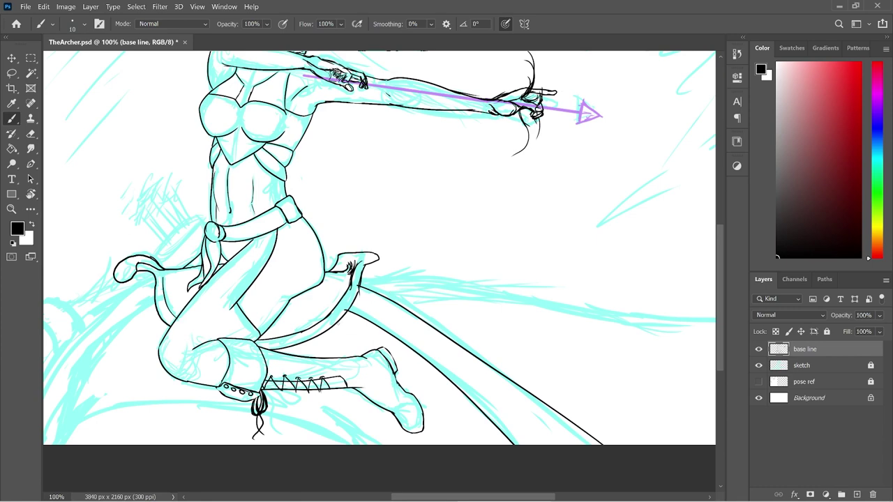
- Ink a narrow strip with crossbars beneath the saddle's rear, clean up overlaps and thicken the adjoining saddle edge
mouse_move(323, 334)
mouse_down()
mouse_move(380, 325)
mouse_move(352, 324)
mouse_move(365, 321)
mouse_up()
key(e)
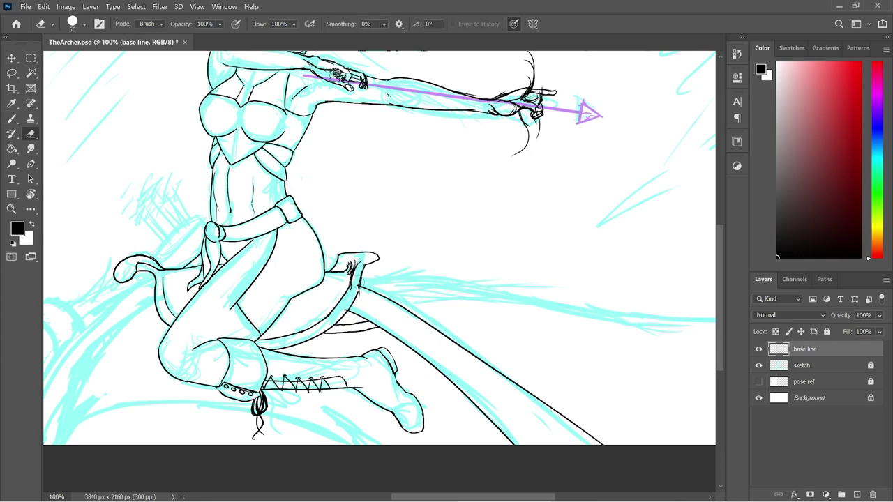
key(b)
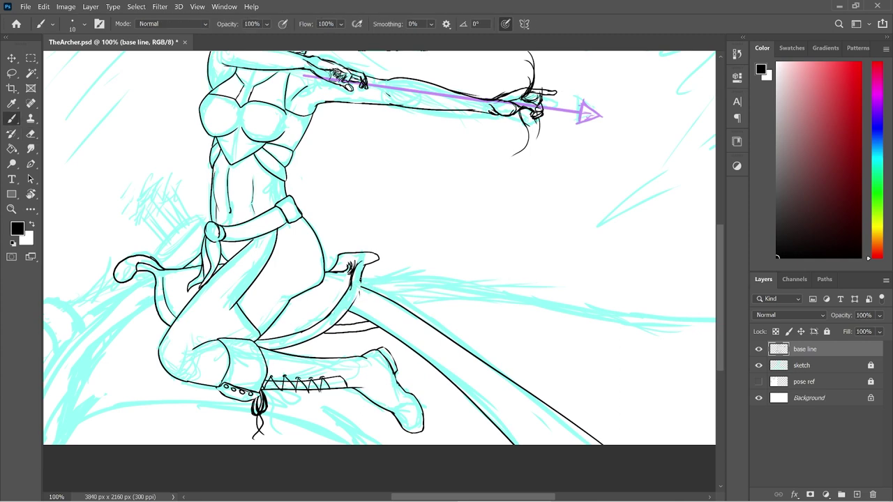
mouse_move(359, 283)
mouse_down()
mouse_move(346, 310)
mouse_move(354, 301)
mouse_up()
drag(339, 325, 338, 334)
- Ink the front harness strap extending forward from the saddle and the curved flared piece at its end
drag(426, 499, 379, 495)
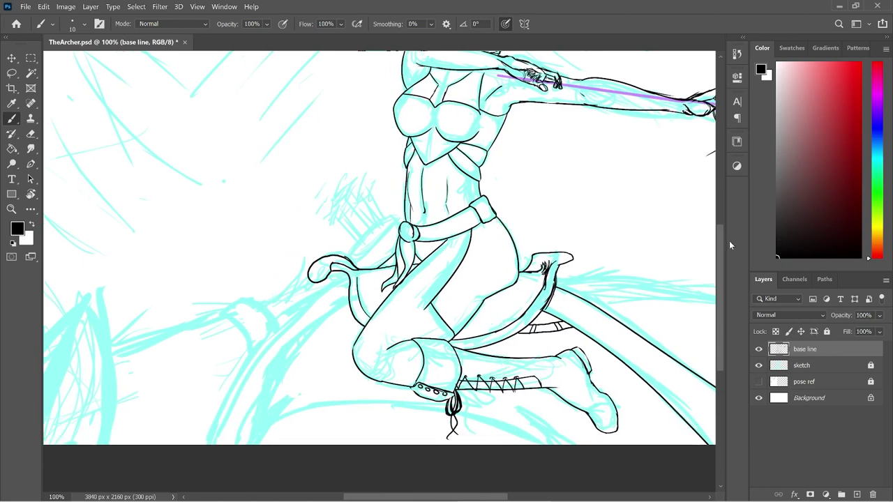
drag(721, 246, 718, 274)
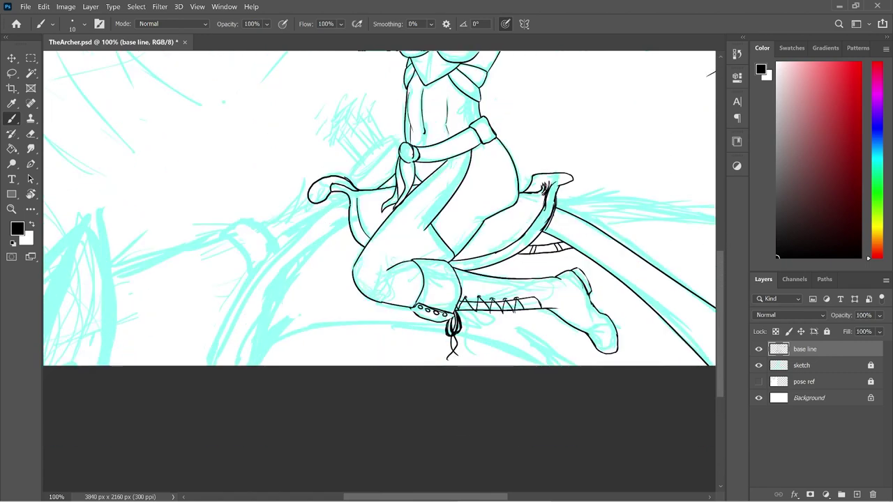
mouse_move(351, 209)
mouse_down()
mouse_move(275, 240)
mouse_move(245, 218)
mouse_move(217, 235)
mouse_move(244, 272)
mouse_up()
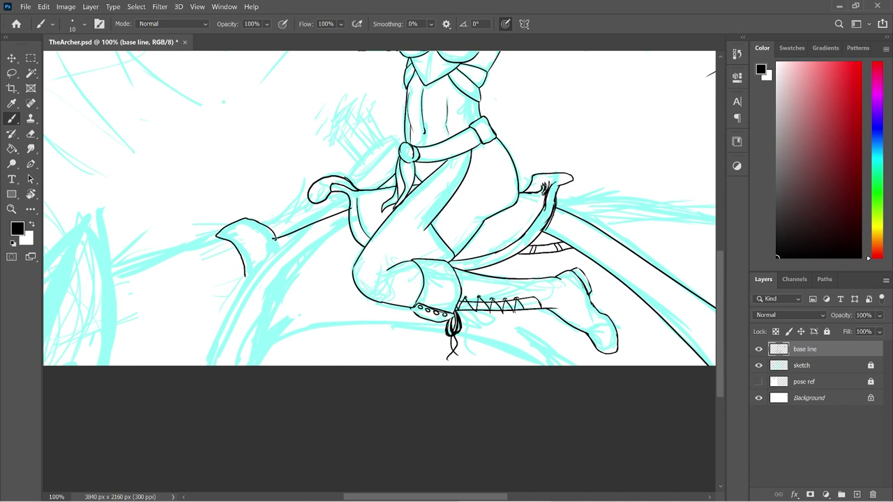
drag(274, 238, 242, 283)
drag(353, 227, 269, 257)
- Ink a narrow strip with crossbars beneath the saddle's front edge and erase the overlapping lines
drag(307, 248, 346, 247)
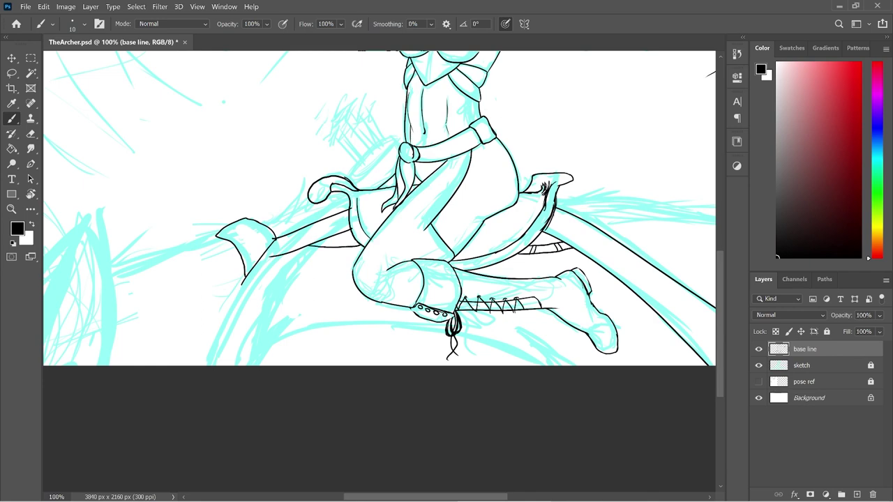
key(e)
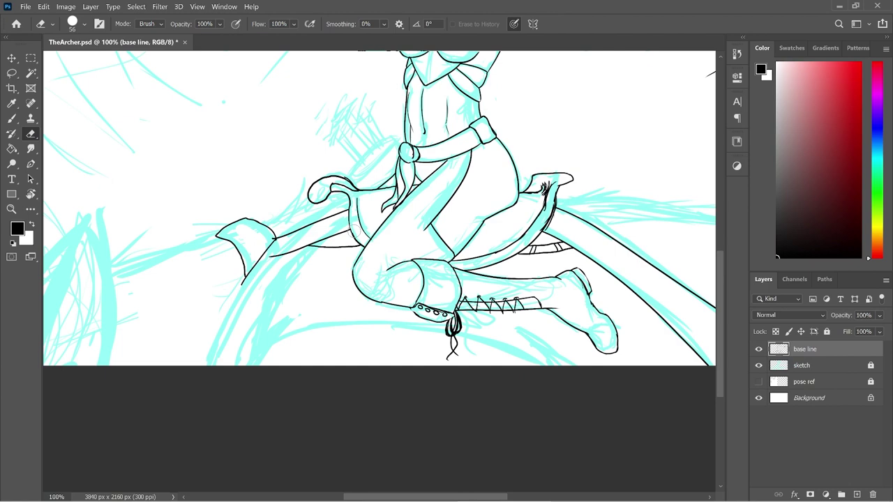
key(b)
drag(323, 240, 349, 240)
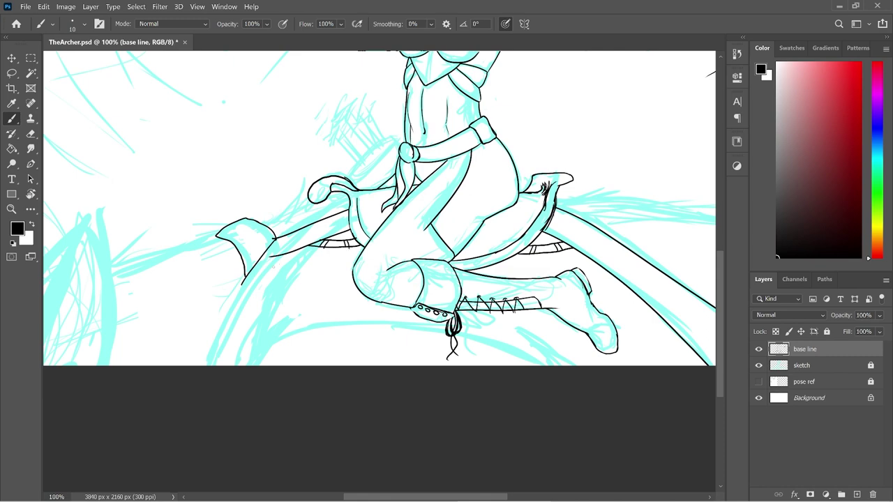
- Ink the front strap down to the lower canvas edge with a crossband, and add small loops on the flared piece
drag(292, 252, 221, 365)
drag(245, 277, 183, 365)
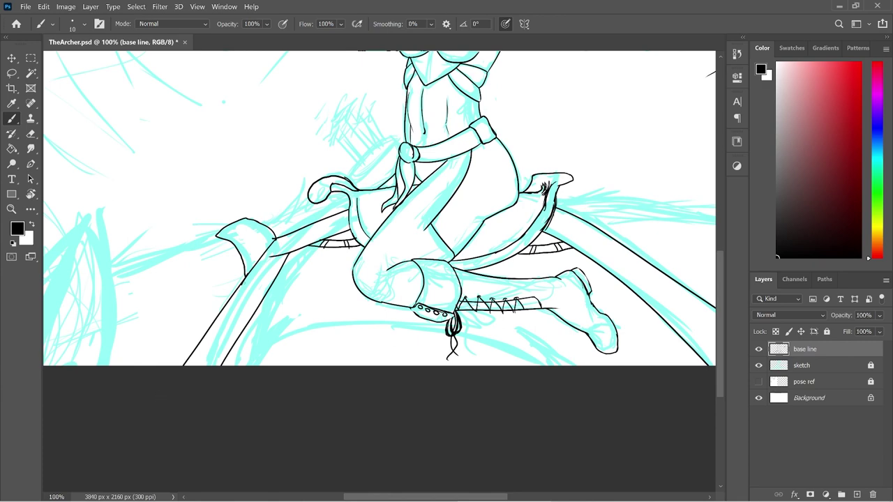
mouse_move(242, 286)
mouse_down()
mouse_move(257, 294)
mouse_move(255, 281)
mouse_move(265, 285)
mouse_up()
key(e)
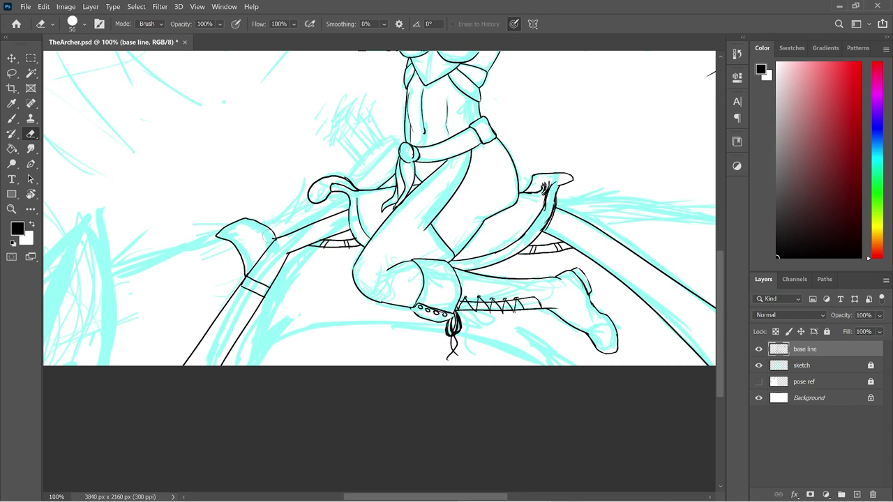
key(b)
drag(277, 238, 251, 270)
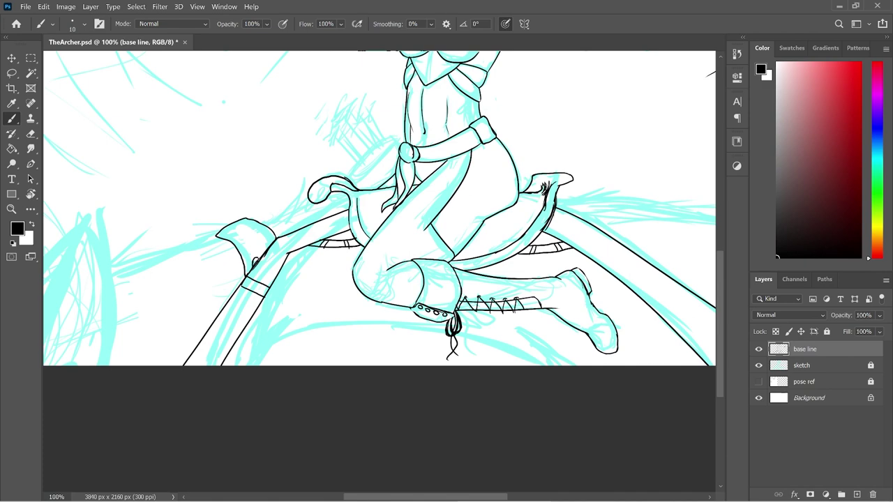
drag(269, 243, 264, 251)
- Ink loose, layered strokes along the sketched contour behind the saddle out to the canvas edge
key(ctrl+minus)
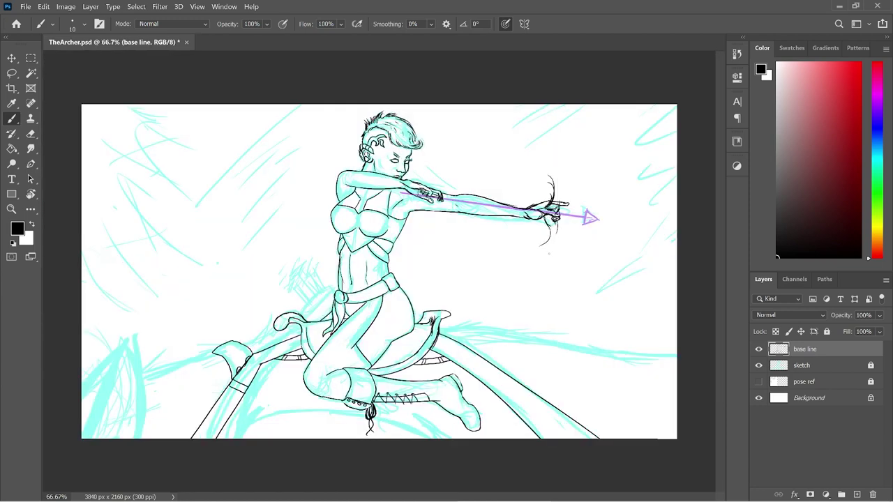
drag(442, 334, 479, 322)
mouse_move(451, 331)
mouse_down()
mouse_move(500, 328)
mouse_move(490, 327)
mouse_move(521, 337)
mouse_up()
mouse_move(485, 330)
mouse_down()
mouse_move(554, 348)
mouse_move(677, 357)
mouse_up()
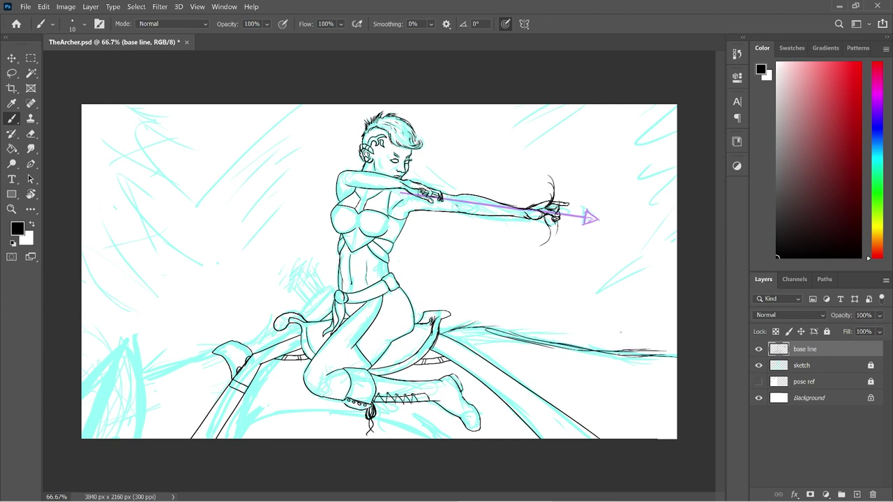
- Ink the tall pointed ear shape in the lower-left canvas corner with layered, hairy strokes
drag(124, 354, 93, 434)
drag(127, 349, 95, 438)
drag(106, 388, 96, 423)
drag(131, 341, 125, 354)
mouse_move(135, 318)
mouse_down()
mouse_move(117, 354)
mouse_move(130, 336)
mouse_move(121, 348)
mouse_up()
drag(137, 301, 135, 375)
drag(135, 339, 129, 349)
drag(133, 343, 139, 438)
drag(121, 347, 82, 404)
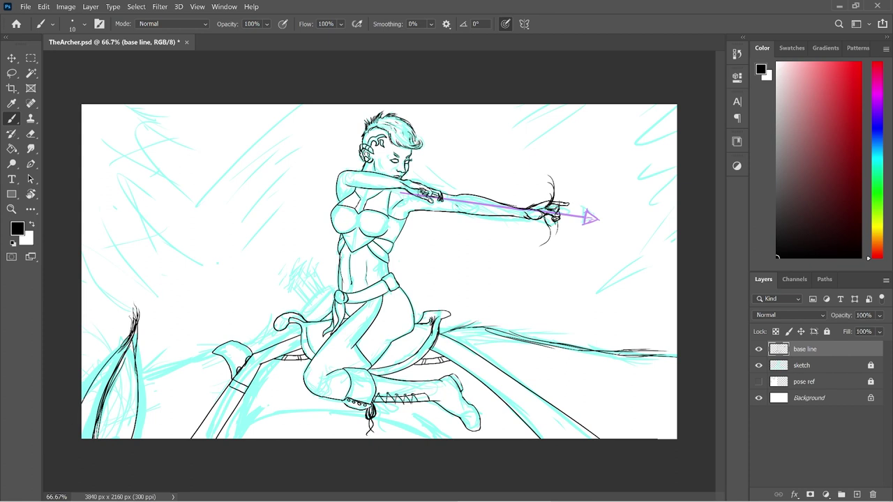
drag(116, 349, 82, 392)
mouse_move(98, 437)
mouse_down()
mouse_move(110, 430)
mouse_move(133, 438)
mouse_up()
- Ink short hair strokes along the neck contour from the pointed ear shape to the saddle's front
drag(157, 361, 142, 378)
mouse_move(165, 350)
mouse_down()
mouse_move(140, 381)
mouse_move(157, 372)
mouse_up()
mouse_move(193, 345)
mouse_down()
mouse_move(166, 368)
mouse_move(195, 360)
mouse_up()
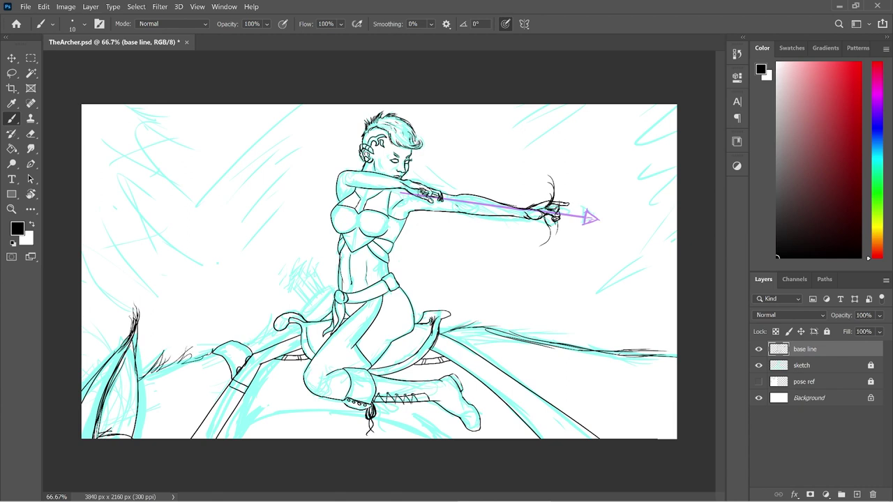
mouse_move(261, 327)
mouse_down()
mouse_move(241, 344)
mouse_move(264, 335)
mouse_up()
key(ctrl+1)
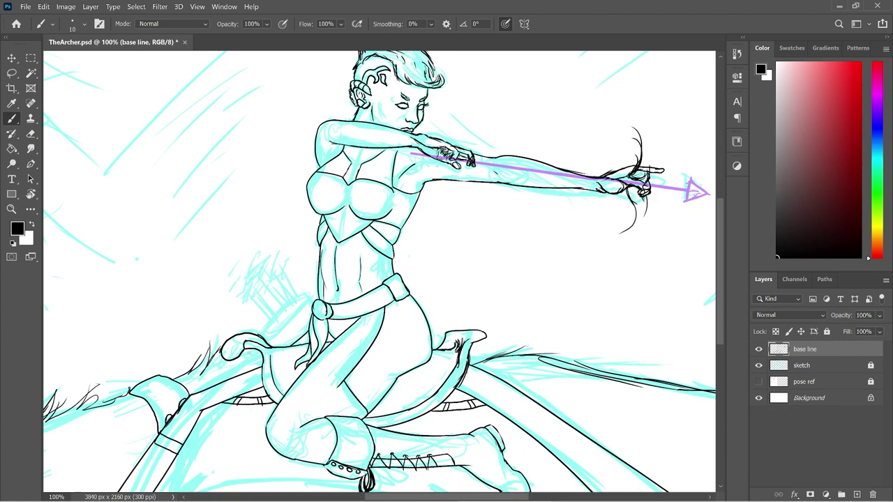
- Ink the quiver's body and rim behind the archer's hip, adding dark strokes where it meets the curled end of the saddle
mouse_move(256, 342)
mouse_down()
mouse_move(243, 359)
mouse_move(273, 349)
mouse_move(257, 364)
mouse_up()
mouse_move(296, 307)
mouse_down()
mouse_move(275, 314)
mouse_move(269, 337)
mouse_up()
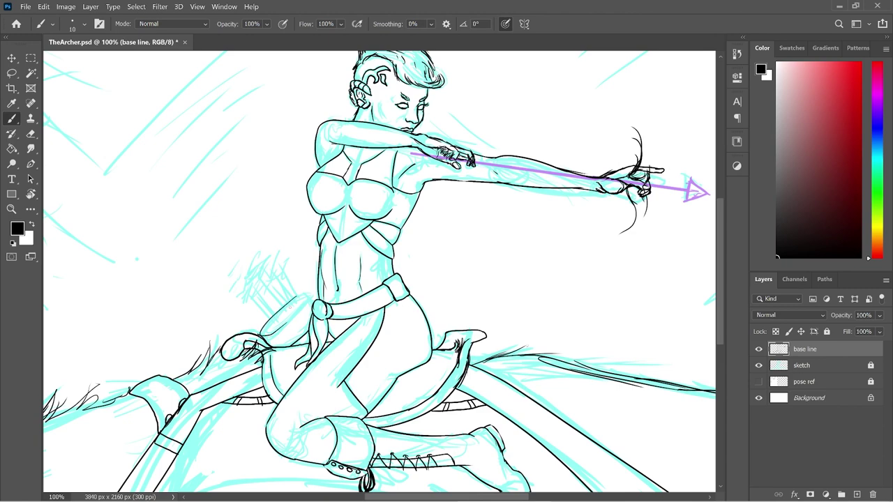
mouse_move(291, 302)
mouse_down()
mouse_move(306, 301)
mouse_move(282, 329)
mouse_up()
mouse_move(300, 299)
mouse_down()
mouse_move(310, 294)
mouse_move(299, 304)
mouse_up()
drag(312, 319, 282, 347)
mouse_move(273, 334)
mouse_down()
mouse_move(266, 339)
mouse_move(277, 345)
mouse_up()
- Ink a row of parallel arrow shafts rising diagonally out of the quiver's opening
mouse_move(293, 337)
mouse_down()
mouse_move(281, 348)
mouse_move(245, 306)
mouse_move(277, 282)
mouse_up()
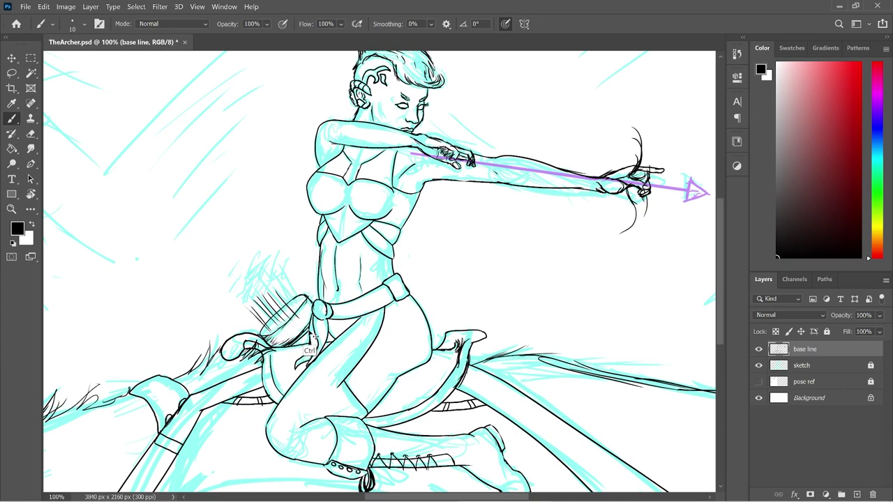
drag(290, 314, 268, 290)
mouse_move(296, 312)
mouse_down()
mouse_move(271, 283)
mouse_move(280, 285)
mouse_up()
drag(281, 332, 259, 299)
- Ink feathery fletching at the ends of the arrows with short, flicked strokes
mouse_move(287, 313)
mouse_down()
mouse_move(268, 289)
mouse_move(282, 287)
mouse_move(236, 310)
mouse_up()
drag(249, 314, 233, 307)
drag(250, 307, 236, 303)
mouse_move(255, 313)
mouse_down()
mouse_move(232, 302)
mouse_move(241, 290)
mouse_up()
mouse_move(247, 306)
mouse_down()
mouse_move(240, 291)
mouse_move(235, 304)
mouse_up()
drag(255, 303, 247, 296)
mouse_move(259, 301)
mouse_down()
mouse_move(240, 293)
mouse_move(251, 285)
mouse_up()
drag(265, 299, 251, 285)
mouse_move(268, 289)
mouse_down()
mouse_move(244, 285)
mouse_move(261, 283)
mouse_up()
drag(269, 290, 264, 276)
mouse_move(277, 286)
mouse_down()
mouse_move(263, 278)
mouse_move(282, 273)
mouse_up()
mouse_move(278, 272)
mouse_down()
mouse_move(286, 285)
mouse_move(279, 275)
mouse_up()
mouse_move(281, 275)
mouse_down()
mouse_move(287, 285)
mouse_move(255, 276)
mouse_up()
drag(250, 286, 270, 271)
drag(275, 276, 285, 268)
mouse_move(270, 275)
mouse_down()
mouse_move(275, 267)
mouse_move(291, 288)
mouse_up()
- Add extra shaft lines between the quiver's arrows to thicken the bundle
drag(286, 283, 275, 328)
mouse_move(266, 298)
mouse_down()
mouse_move(283, 317)
mouse_move(293, 314)
mouse_up()
drag(275, 286, 300, 307)
mouse_move(284, 284)
mouse_down()
mouse_move(292, 294)
mouse_move(285, 300)
mouse_up()
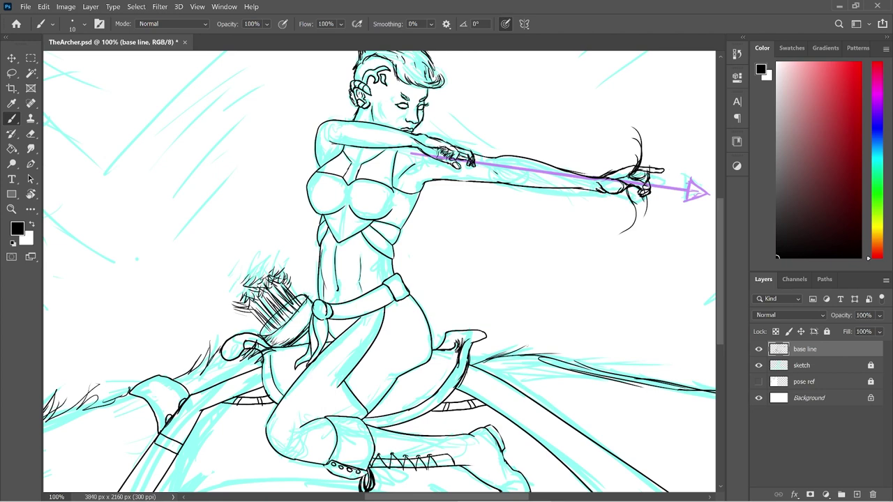
- Ink and darken the small pointed shape between the quiver's rim and the archer's waist, erasing stray marks
drag(302, 297, 309, 293)
key(e)
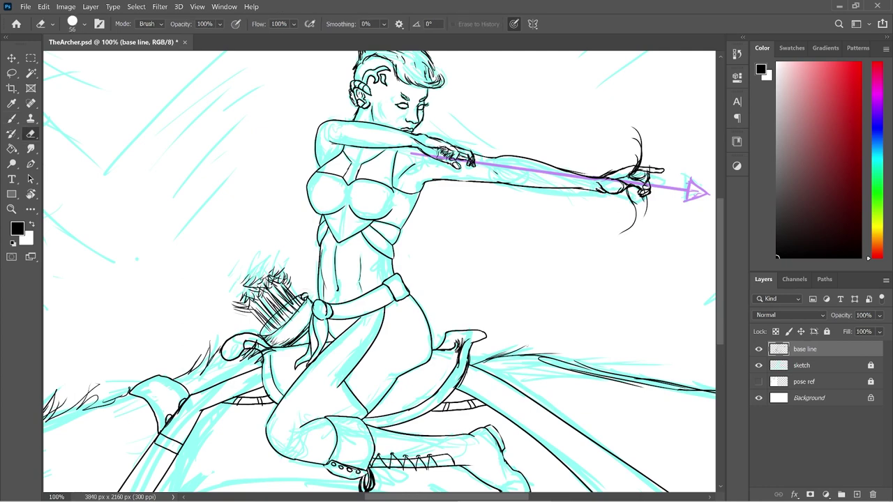
key(b)
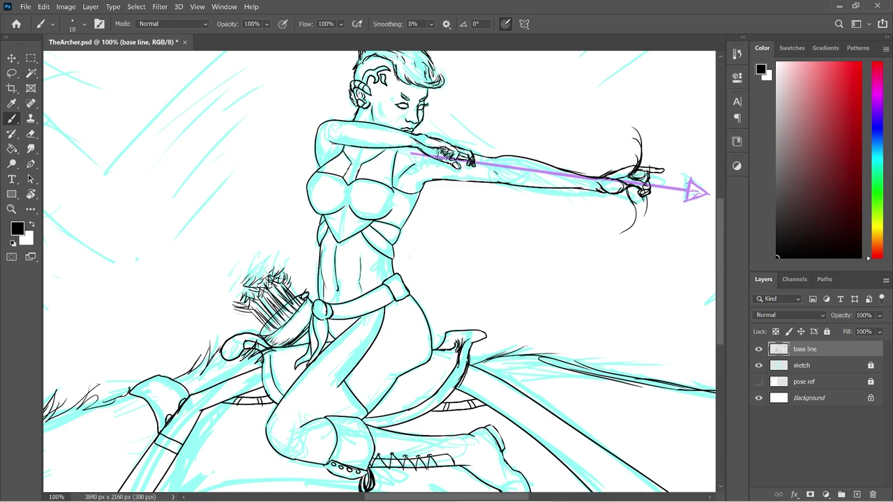
mouse_move(300, 295)
mouse_down()
mouse_move(317, 279)
mouse_move(316, 294)
mouse_move(317, 272)
mouse_up()
key(e)
drag(316, 274, 301, 286)
key(b)
drag(307, 292, 315, 282)
key(e)
key(b)
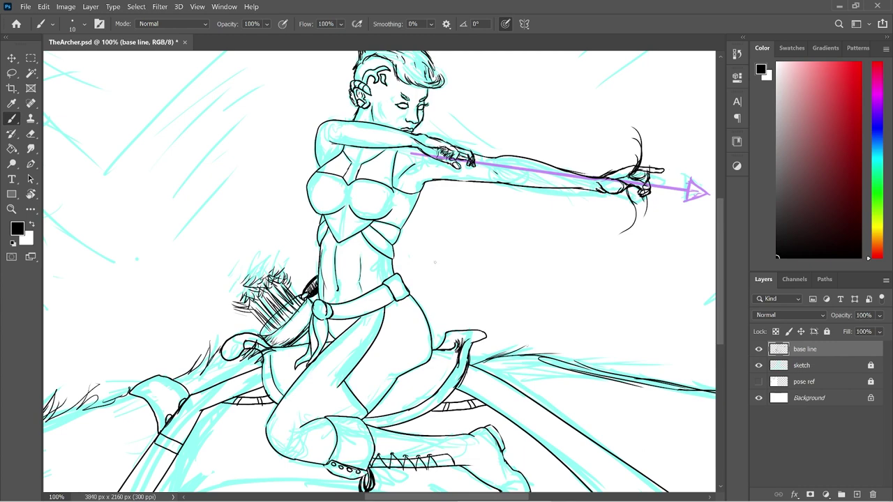
- Save the document and hide the sketch layer
key(ctrl+minus)
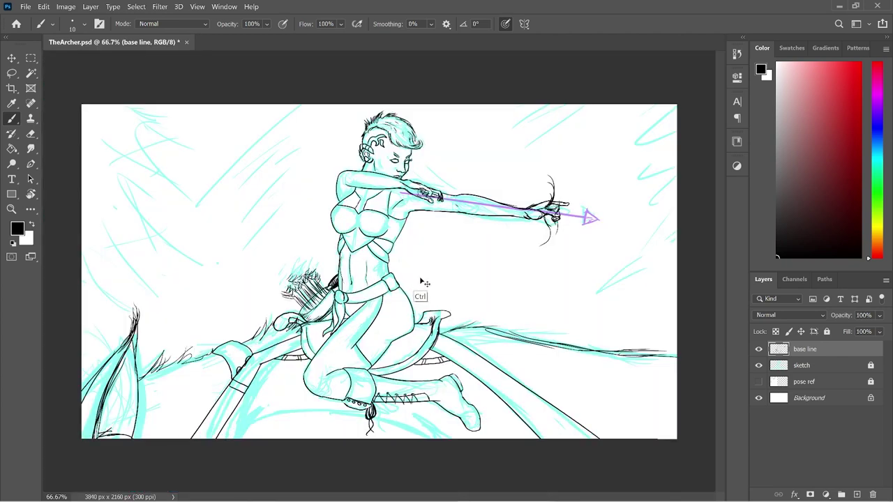
key(ctrl+minus)
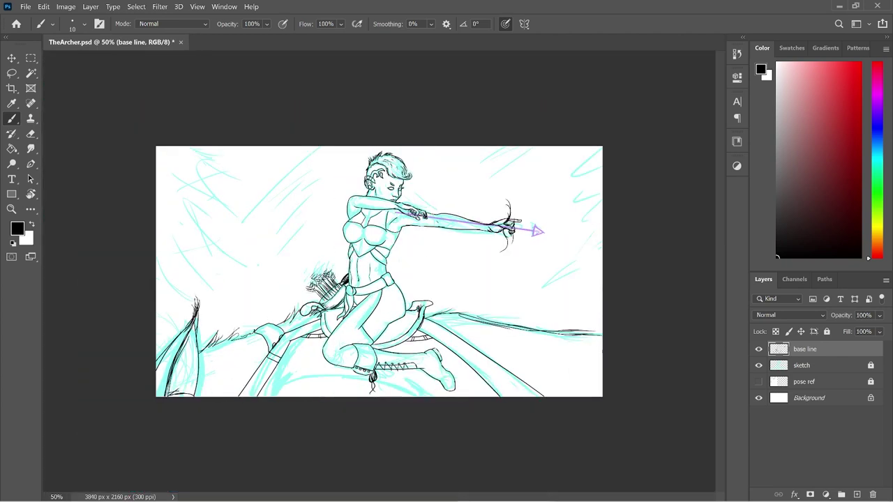
key(ctrl+s)
click(759, 365)
key(bracketright)
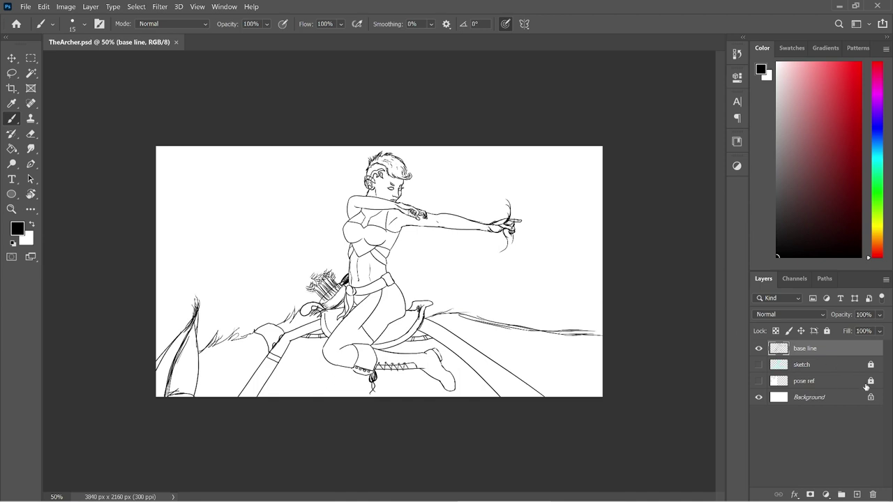
- Lower the base line layer's opacity to 45%
click(880, 315)
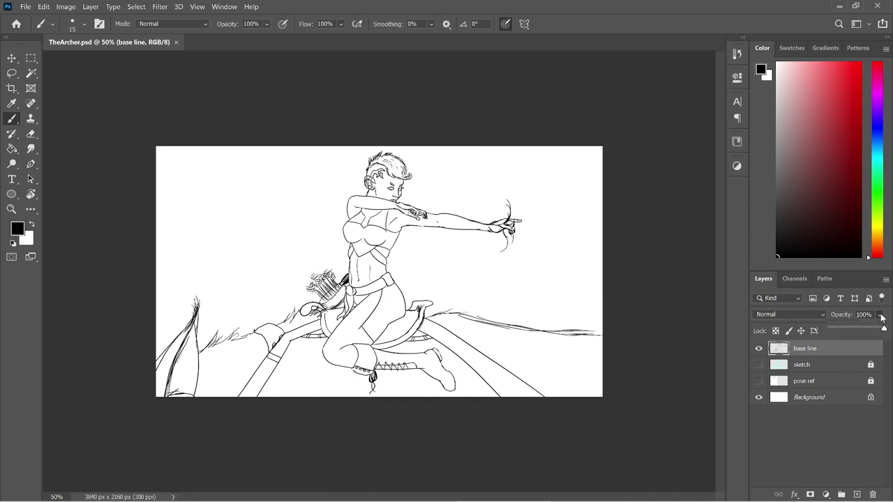
click(860, 328)
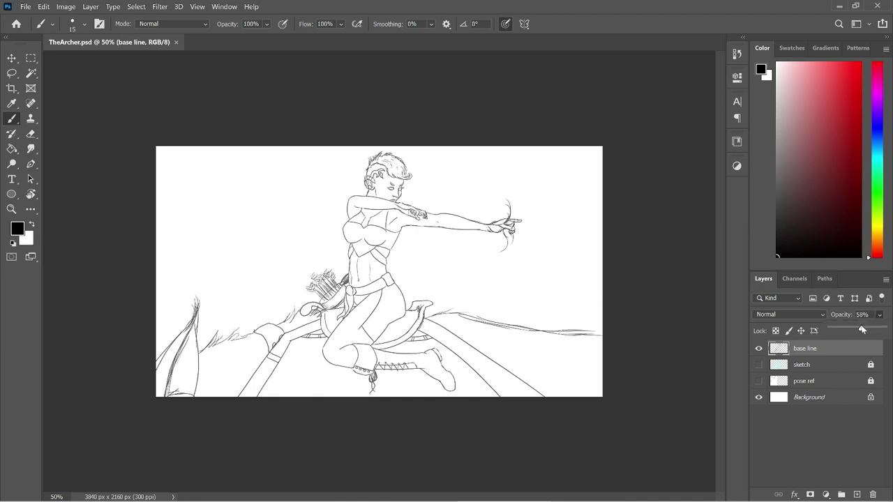
click(854, 327)
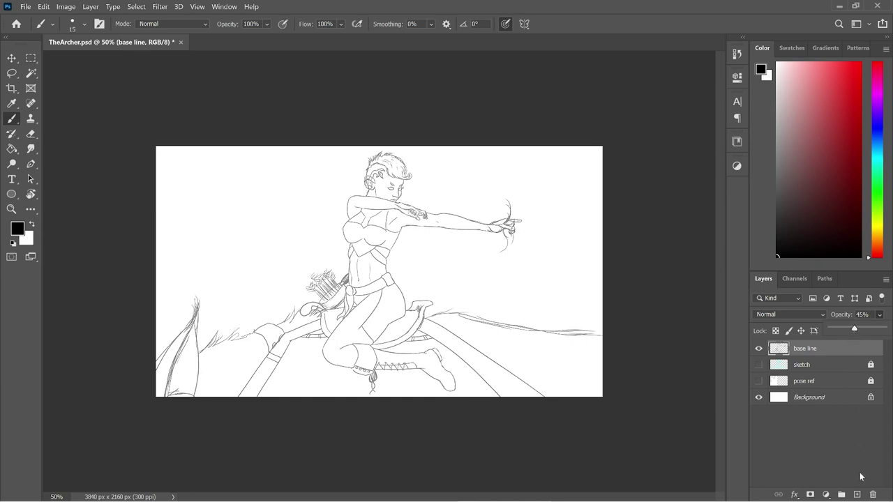
- Add a new layer above base line, lock the base line layer, and make the new layer active
click(857, 494)
click(847, 370)
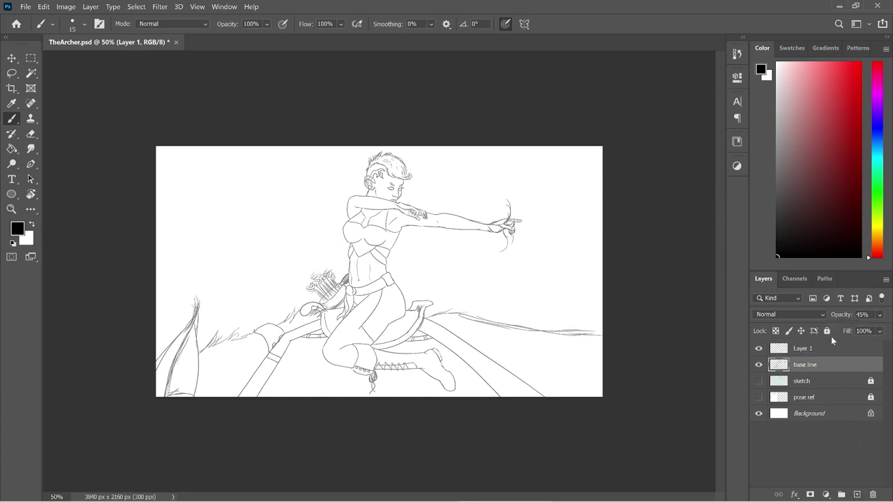
click(827, 330)
click(836, 350)
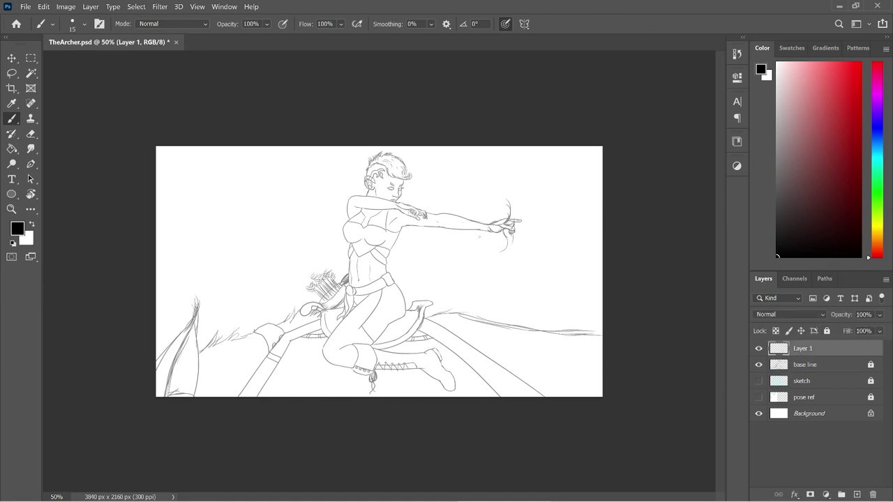
- Set the hard round brush size to 8 px for inking the archer's face
key(ctrl+plus)
key(ctrl+plus)
key(ctrl+plus)
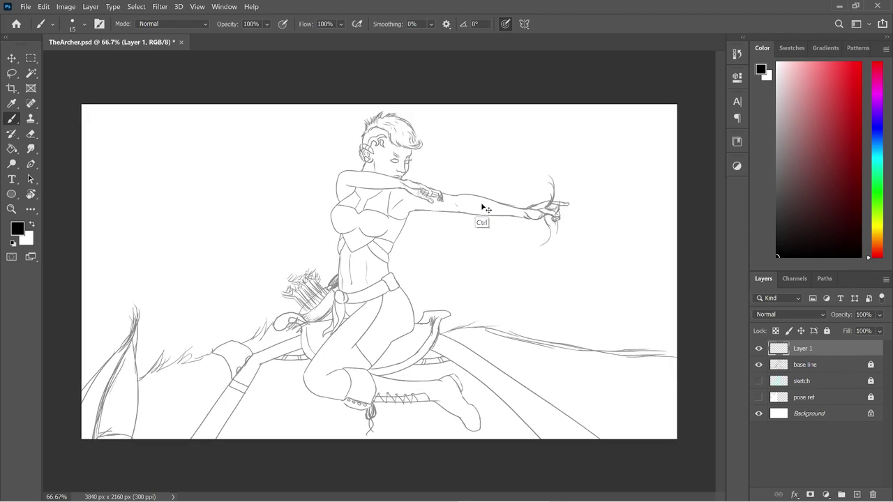
drag(717, 246, 709, 172)
key(ctrl+plus)
right_click(577, 229)
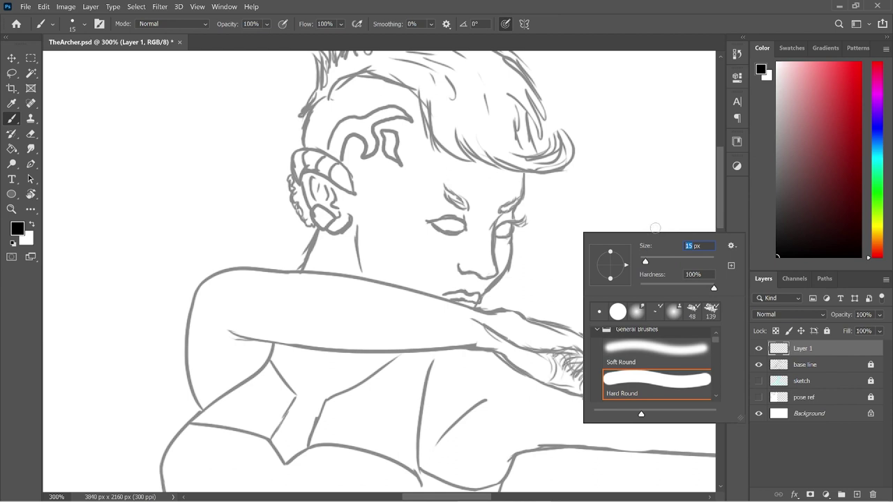
text(10)
key(Return)
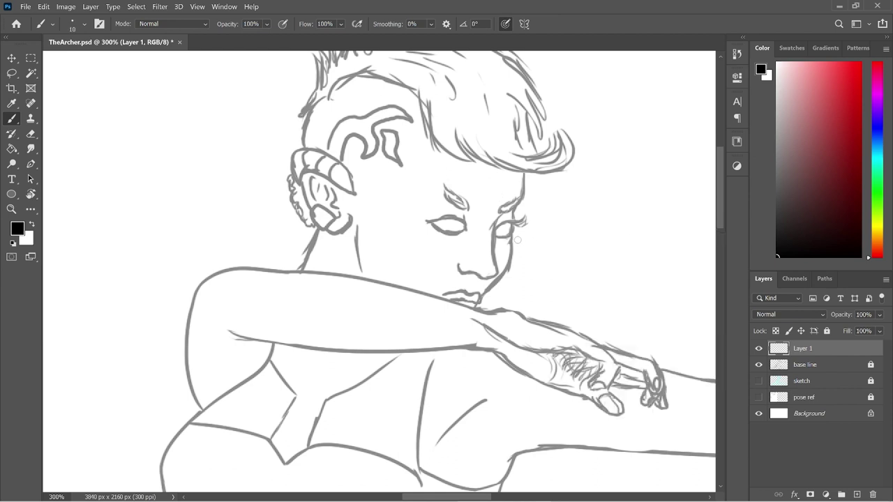
right_click(575, 215)
click(635, 232)
text(8)
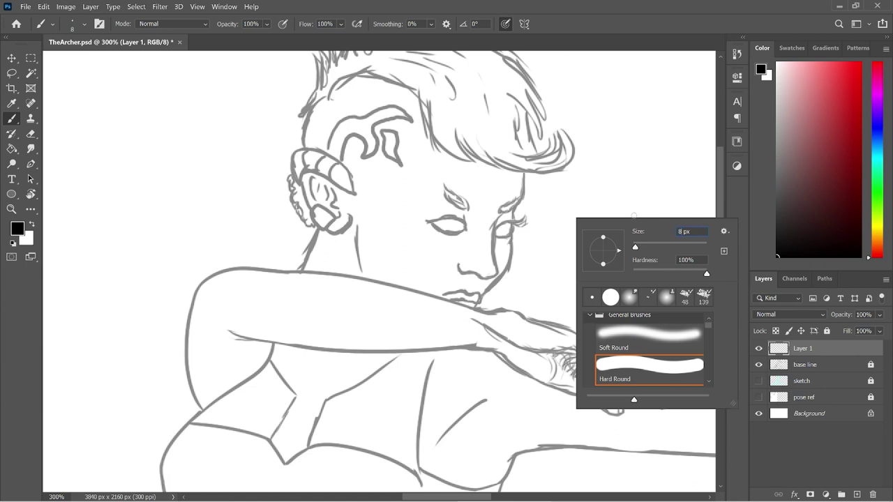
key(Return)
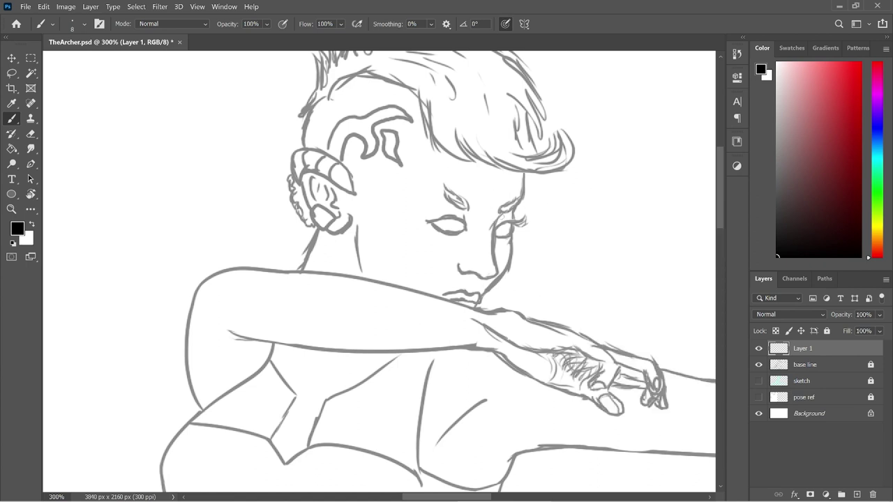
- Ink the nose bridge from the far brow down to the tip and around the nostril in one line
drag(501, 213, 498, 293)
key(ctrl+z)
drag(501, 214, 493, 277)
key(ctrl+z)
mouse_move(501, 214)
mouse_down()
mouse_move(496, 277)
mouse_move(460, 266)
mouse_up()
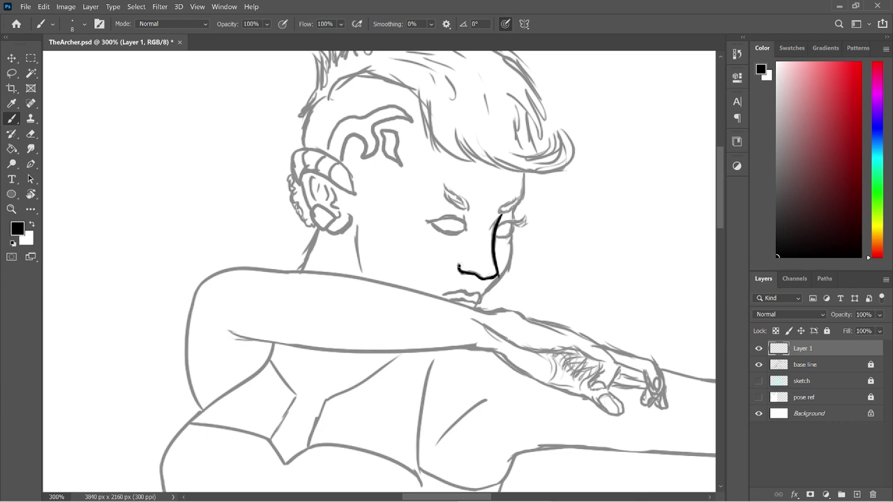
key(e)
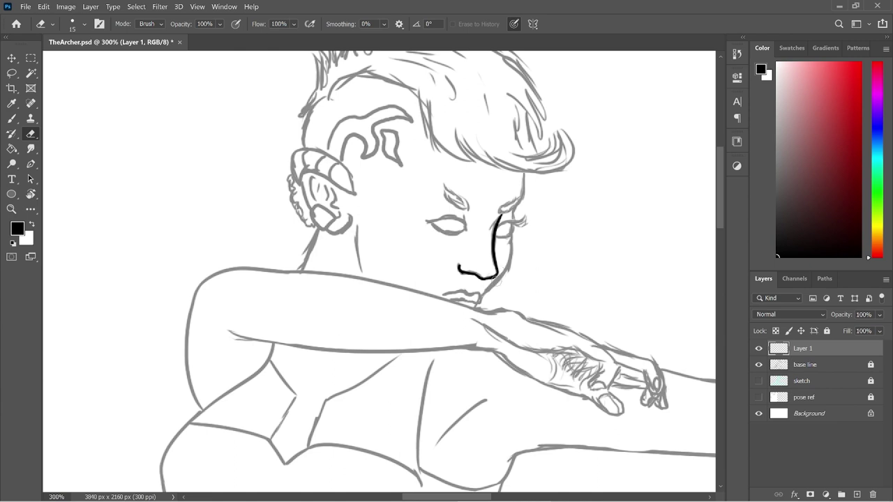
key(b)
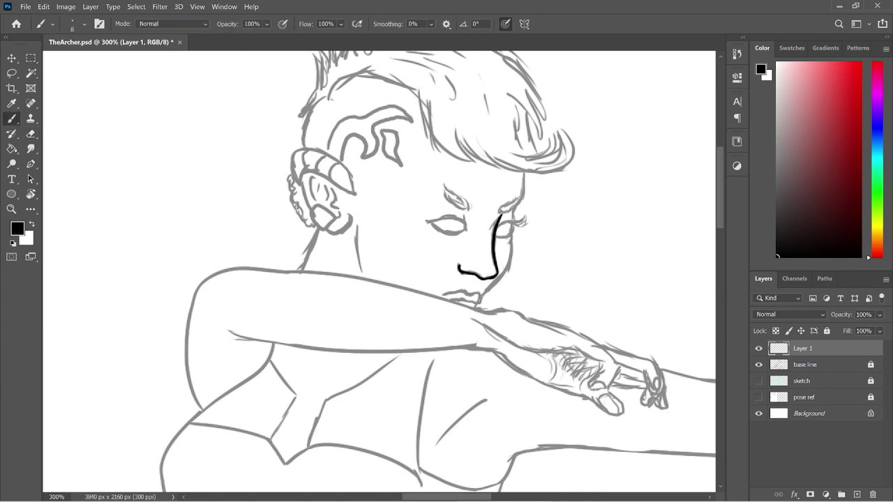
- Ink both eyebrows with feathered outlines and draw the short forehead line up to the fringe
mouse_move(468, 198)
mouse_down()
mouse_move(473, 209)
mouse_move(458, 213)
mouse_move(441, 175)
mouse_move(459, 191)
mouse_up()
drag(501, 215, 528, 197)
key(ctrl+z)
drag(519, 206, 527, 196)
key(ctrl+z)
mouse_move(518, 207)
mouse_down()
mouse_move(524, 199)
mouse_move(501, 215)
mouse_move(517, 212)
mouse_move(524, 169)
mouse_up()
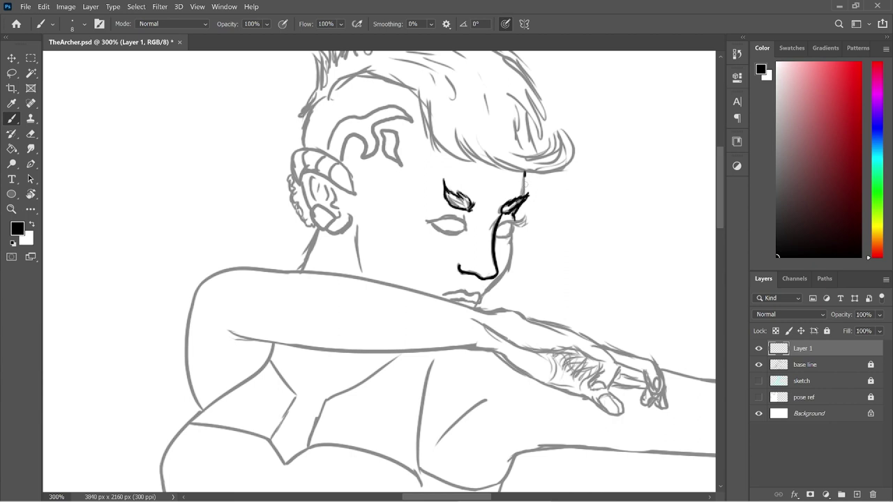
- Ink the far eye with its lashes and the far cheek contour curving down toward the mouth
drag(494, 228, 526, 222)
drag(515, 223, 513, 232)
drag(512, 233, 494, 283)
key(ctrl+z)
drag(512, 240, 476, 310)
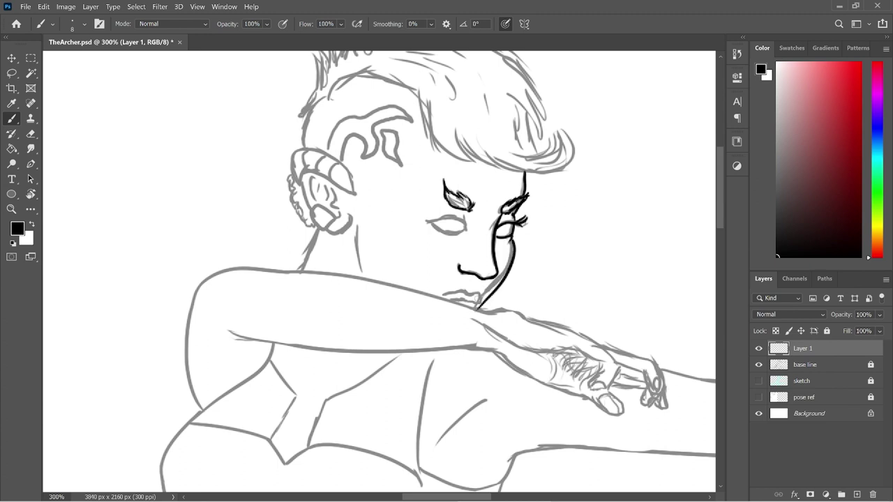
key(ctrl+z)
drag(512, 240, 473, 311)
key(ctrl+z)
drag(514, 238, 484, 298)
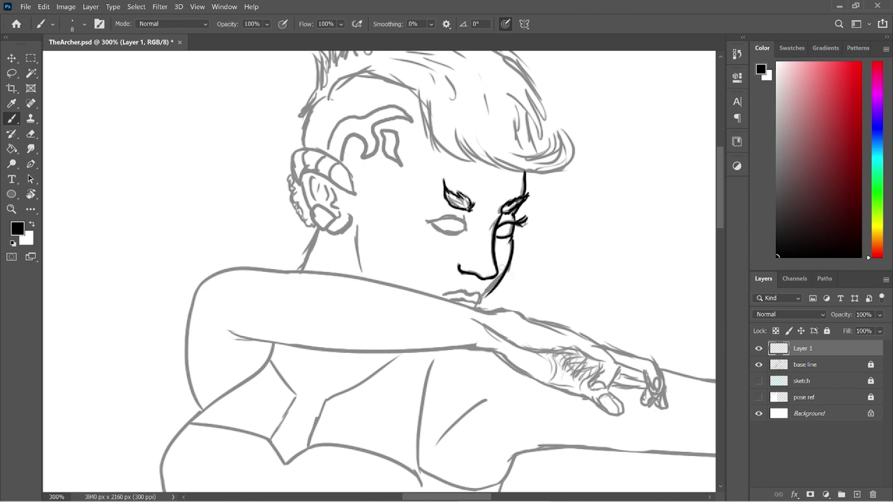
- Ink a short cheek line on the near side of the face and outline the lips and chin edge
drag(382, 238, 400, 267)
drag(468, 285, 468, 291)
drag(466, 289, 443, 293)
drag(480, 295, 475, 303)
drag(452, 299, 480, 308)
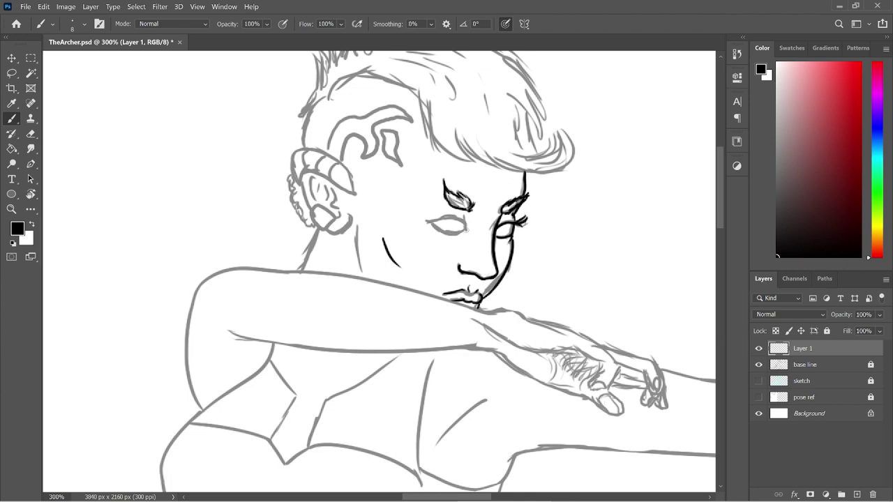
- Ink the near eye's outline with upper and lower lashes, and add small lower lashes to the far eye
drag(467, 230, 425, 223)
key(ctrl+z)
key(ctrl+z)
key(ctrl+z)
drag(433, 212, 450, 212)
mouse_move(429, 207)
mouse_down()
mouse_move(428, 222)
mouse_move(441, 220)
mouse_up()
mouse_move(433, 225)
mouse_down()
mouse_move(466, 230)
mouse_move(454, 234)
mouse_move(467, 227)
mouse_up()
key(ctrl+z)
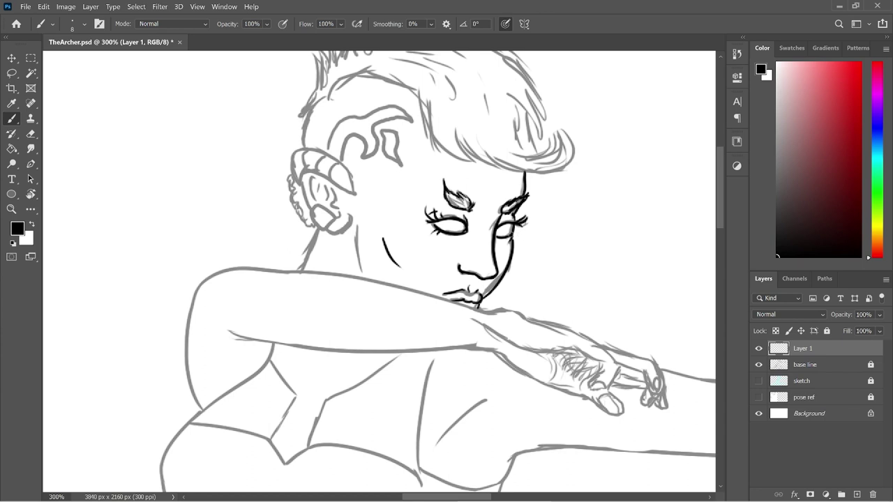
key(ctrl+z)
drag(512, 237, 515, 242)
key(ctrl+z)
- Ink the spiky hair tufts from the back of the head up to the crown with tapered strokes
drag(722, 218, 717, 201)
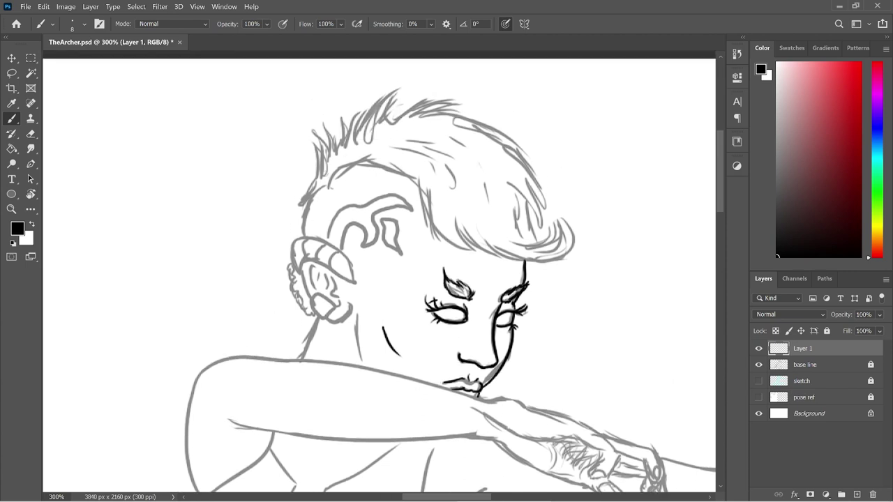
mouse_move(316, 181)
mouse_down()
mouse_move(298, 210)
mouse_move(317, 157)
mouse_move(307, 166)
mouse_move(316, 173)
mouse_move(310, 153)
mouse_move(326, 175)
mouse_move(311, 145)
mouse_move(337, 116)
mouse_up()
key(ctrl+z)
mouse_move(335, 146)
mouse_down()
mouse_move(340, 116)
mouse_move(346, 131)
mouse_move(339, 125)
mouse_up()
mouse_move(342, 145)
mouse_down()
mouse_move(359, 106)
mouse_move(399, 89)
mouse_up()
mouse_move(380, 125)
mouse_down()
mouse_move(399, 88)
mouse_move(368, 144)
mouse_move(373, 122)
mouse_move(437, 96)
mouse_up()
key(ctrl+z)
mouse_move(389, 122)
mouse_down()
mouse_move(444, 97)
mouse_move(418, 114)
mouse_move(421, 104)
mouse_up()
key(ctrl+z)
- Ink the outer hair contour curving from the crown down toward the fringe
mouse_move(462, 100)
mouse_down()
mouse_move(420, 111)
mouse_move(469, 104)
mouse_move(416, 115)
mouse_move(504, 129)
mouse_move(542, 175)
mouse_up()
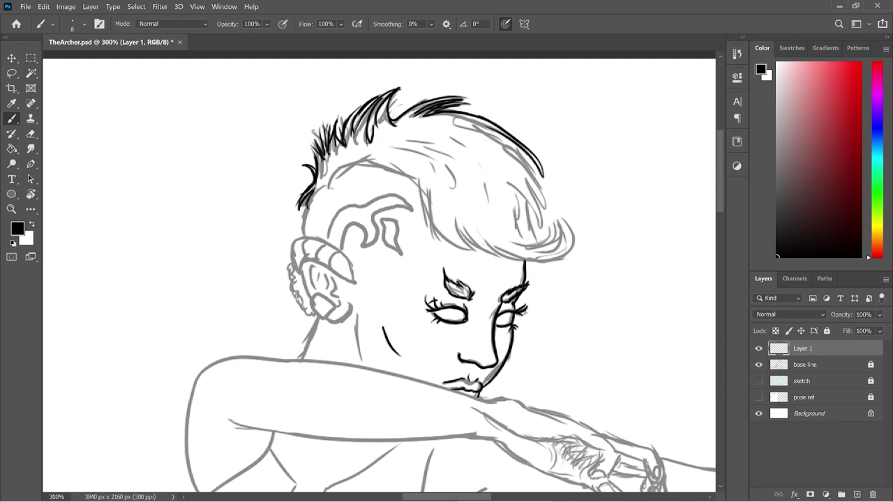
key(ctrl+z)
mouse_move(474, 116)
mouse_down()
mouse_move(537, 169)
mouse_move(523, 161)
mouse_up()
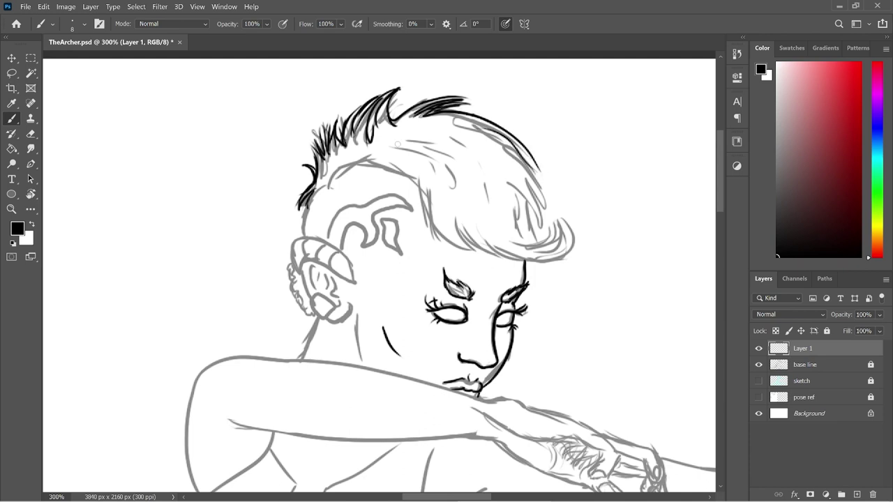
- Ink the back of the head above the ear and the shaved side's hairline forward to the temple
drag(318, 187, 302, 229)
drag(326, 187, 375, 160)
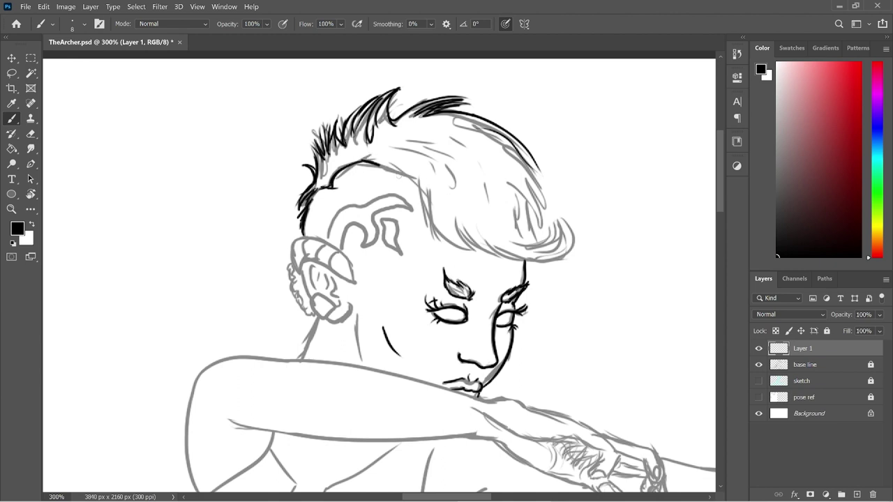
drag(371, 161, 439, 183)
key(ctrl+z)
mouse_move(388, 169)
mouse_down()
mouse_move(430, 187)
mouse_move(423, 222)
mouse_up()
drag(417, 189, 428, 252)
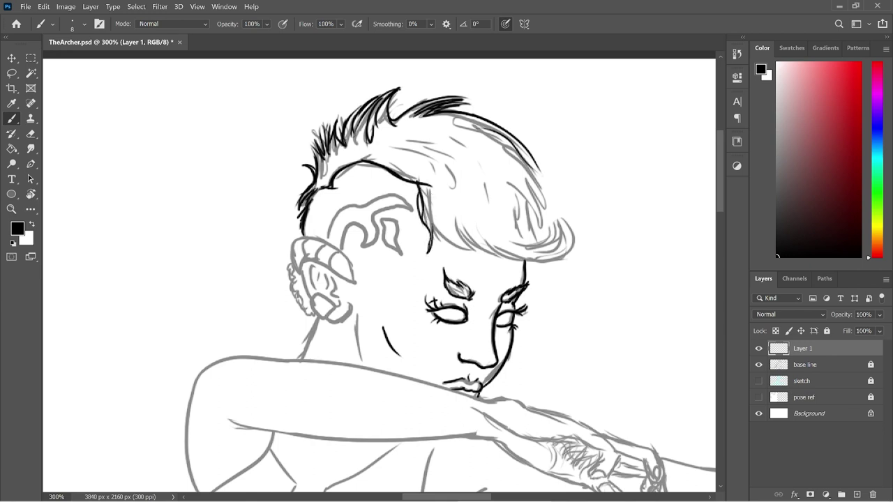
- Ink the temple strands and the fringe's lower edge across the forehead
drag(430, 204, 439, 254)
drag(434, 219, 457, 251)
key(ctrl+z)
drag(429, 214, 486, 254)
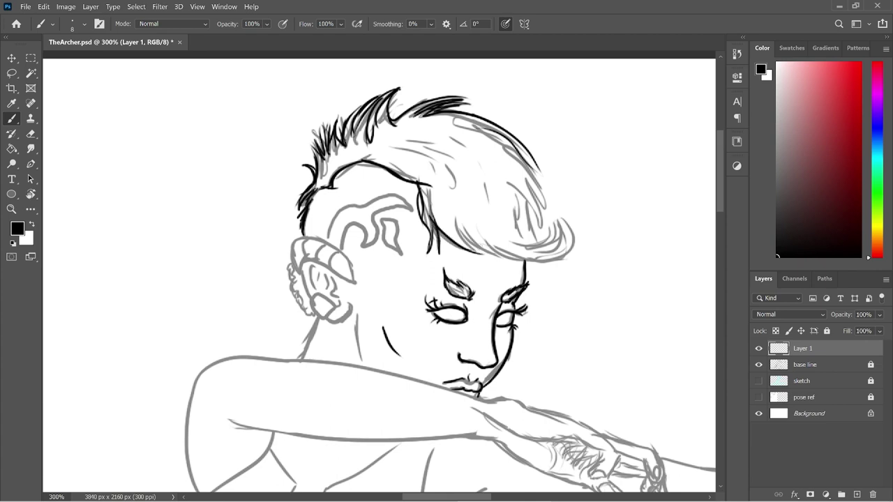
key(ctrl+z)
mouse_move(433, 217)
mouse_down()
mouse_move(442, 235)
mouse_move(488, 256)
mouse_move(525, 257)
mouse_up()
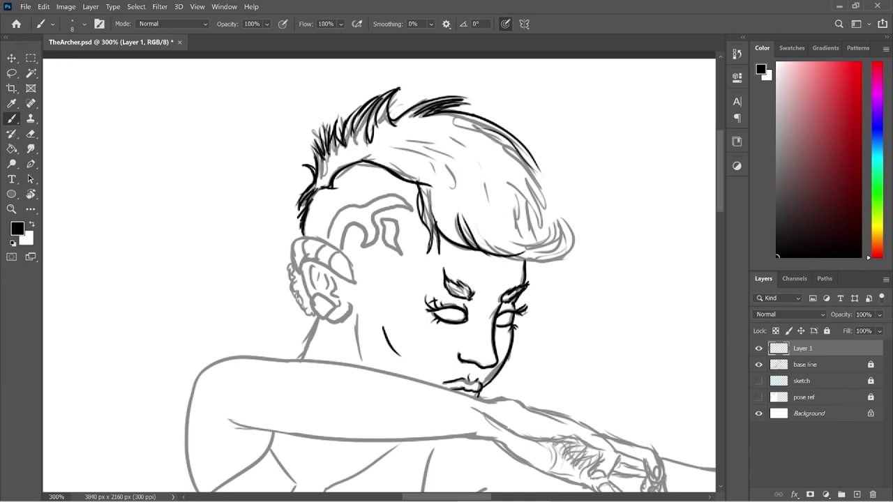
- Ink layered strands down the fringe's outer edge and the upturned curl at its tip
drag(497, 128, 547, 183)
drag(512, 146, 548, 202)
mouse_move(522, 168)
mouse_down()
mouse_move(547, 211)
mouse_move(544, 222)
mouse_up()
mouse_move(528, 186)
mouse_down()
mouse_move(544, 224)
mouse_move(537, 230)
mouse_move(557, 240)
mouse_move(561, 215)
mouse_move(566, 248)
mouse_up()
mouse_move(558, 215)
mouse_down()
mouse_move(572, 253)
mouse_move(546, 260)
mouse_move(572, 255)
mouse_up()
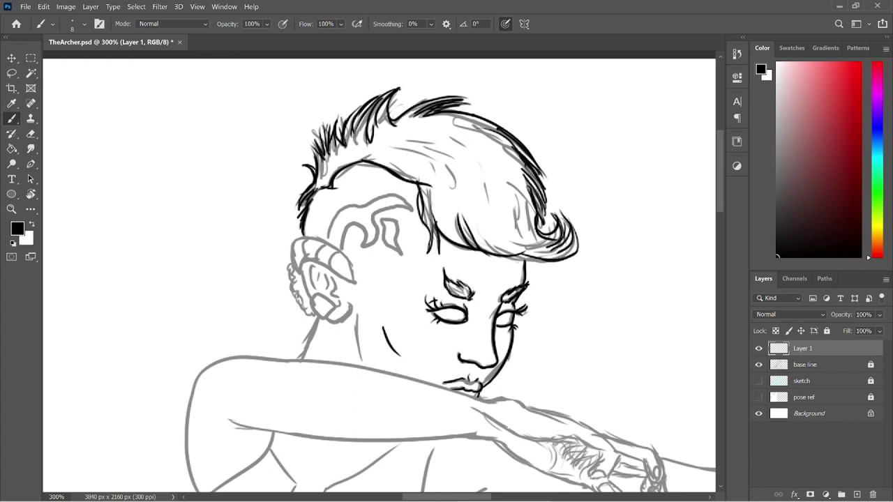
- Ink short curved strands along the fringe's lower edge, from the forehead to the upturned curl
mouse_move(494, 263)
mouse_down()
mouse_move(542, 255)
mouse_move(525, 255)
mouse_up()
mouse_move(529, 240)
mouse_down()
mouse_move(504, 261)
mouse_move(530, 253)
mouse_up()
mouse_move(515, 258)
mouse_down()
mouse_move(550, 245)
mouse_move(547, 261)
mouse_up()
drag(554, 258, 564, 249)
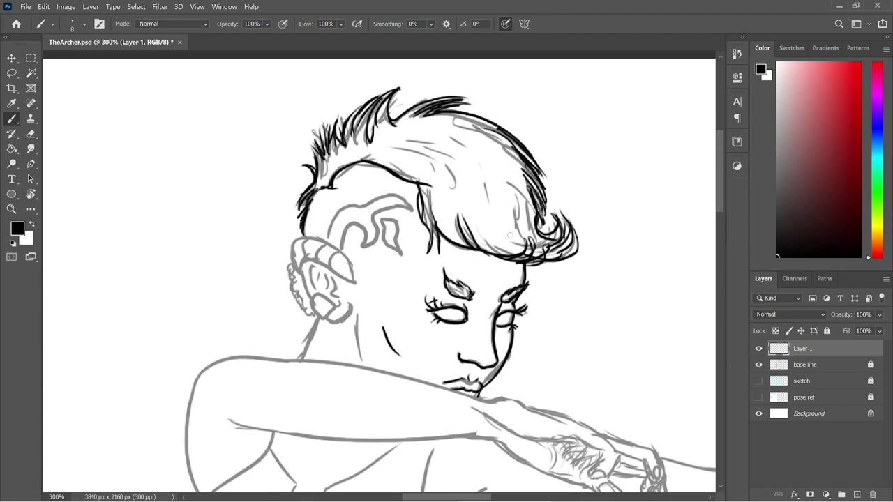
drag(465, 222, 512, 248)
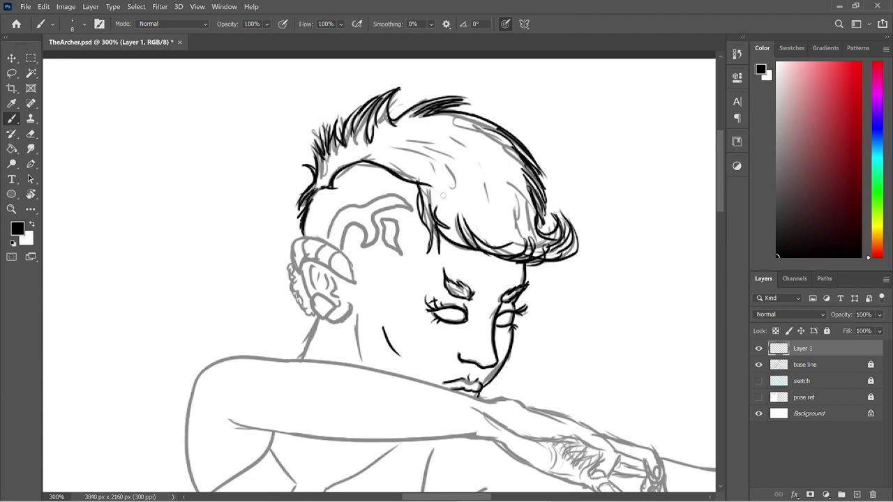
- Ink the outline of the armoured ear cuff and the inner ear shape beneath it
drag(717, 199, 720, 220)
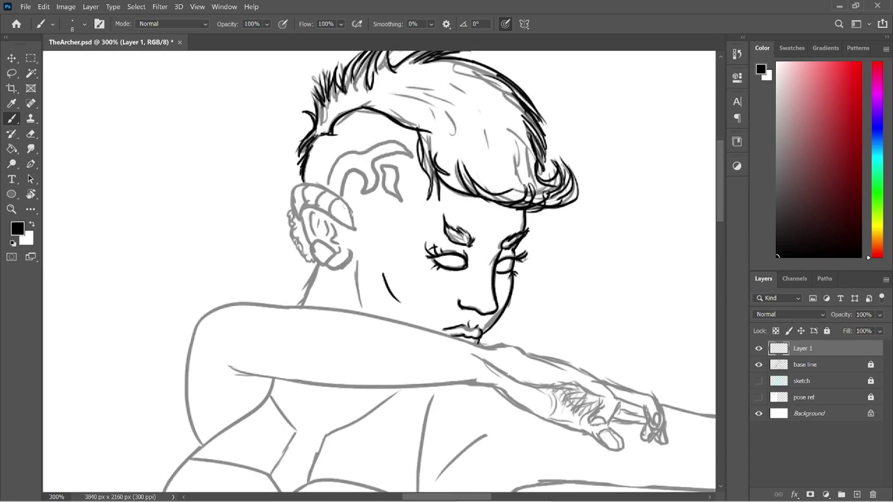
mouse_move(355, 228)
mouse_down()
mouse_move(339, 196)
mouse_move(317, 183)
mouse_move(339, 197)
mouse_up()
key(ctrl+z)
mouse_move(321, 185)
mouse_down()
mouse_move(293, 189)
mouse_move(296, 217)
mouse_move(315, 205)
mouse_move(356, 230)
mouse_move(314, 233)
mouse_move(332, 223)
mouse_move(334, 239)
mouse_move(318, 238)
mouse_move(314, 219)
mouse_up()
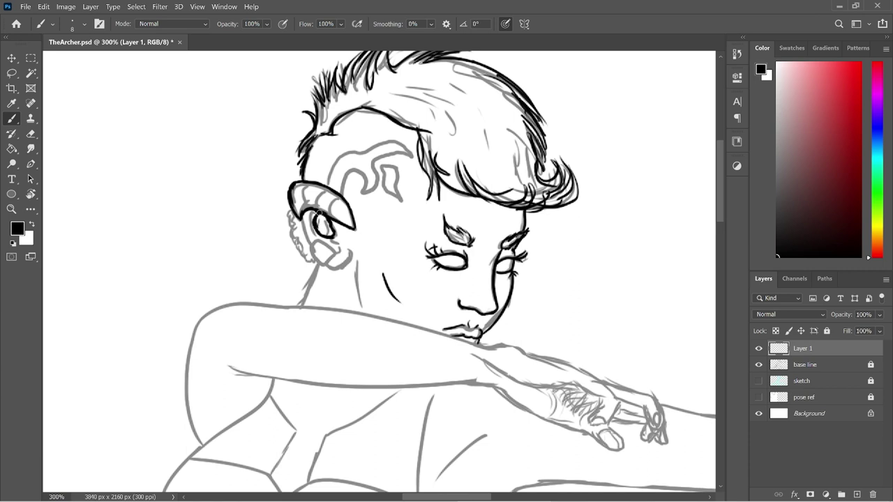
- Ink the cuff's segment lines and lower ear piece, plus the earlobe and beaded chain behind the ear
mouse_move(310, 183)
mouse_down()
mouse_move(302, 206)
mouse_move(325, 195)
mouse_move(316, 199)
mouse_move(331, 203)
mouse_up()
mouse_move(302, 222)
mouse_down()
mouse_move(309, 242)
mouse_move(337, 254)
mouse_move(327, 268)
mouse_move(311, 243)
mouse_up()
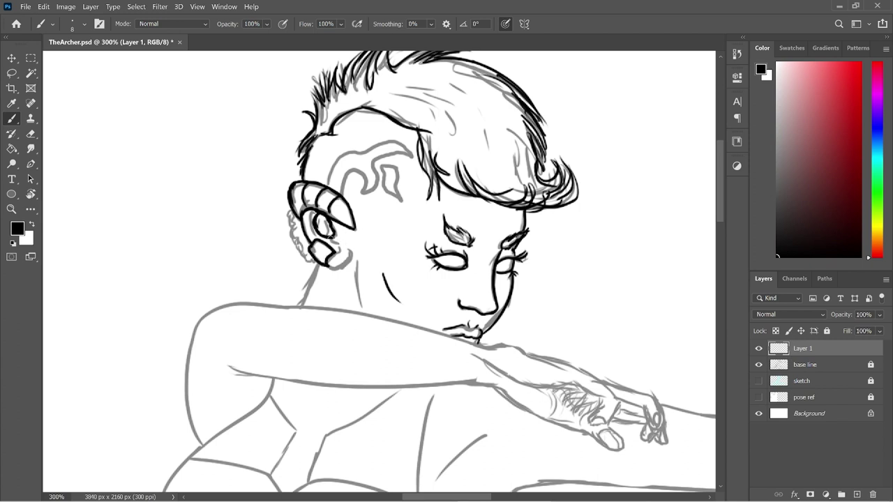
mouse_move(331, 237)
mouse_down()
mouse_move(340, 249)
mouse_move(333, 254)
mouse_up()
mouse_move(327, 260)
mouse_down()
mouse_move(340, 269)
mouse_move(350, 248)
mouse_up()
mouse_move(293, 215)
mouse_down()
mouse_move(299, 254)
mouse_move(317, 262)
mouse_up()
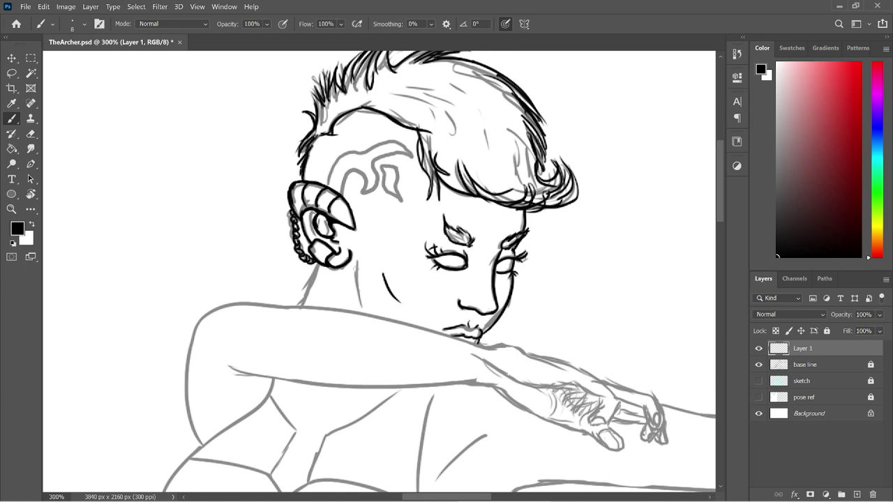
- Ink the two neck lines running from the ear down to the raised arm, and save the document
drag(357, 263, 365, 309)
drag(317, 263, 297, 307)
drag(720, 206, 722, 222)
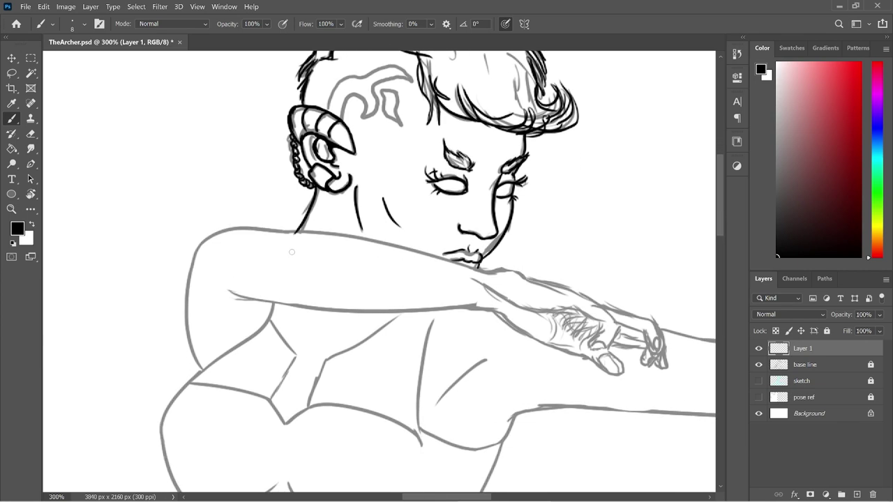
key(ctrl+s)
- Ink the outer contour of the bent arm, from its upper bend down toward the chest
mouse_move(232, 227)
mouse_down()
mouse_move(347, 225)
mouse_move(528, 260)
mouse_up()
key(ctrl+z)
drag(199, 243, 197, 266)
mouse_move(217, 231)
mouse_down()
mouse_move(195, 260)
mouse_move(192, 370)
mouse_up()
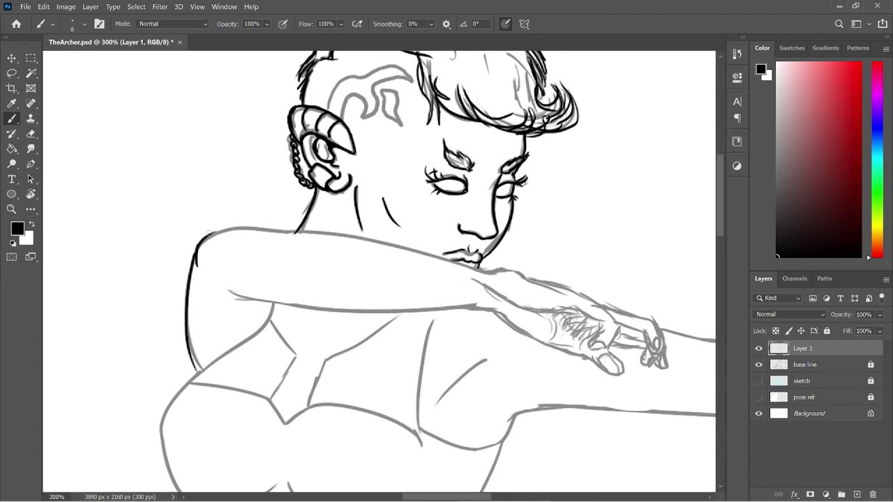
- Ink the raised arm's long upper contour from its bend past the chin to the wrist
drag(209, 232, 550, 312)
key(ctrl+z)
key(ctrl+shift+z)
key(ctrl+z)
drag(209, 232, 534, 296)
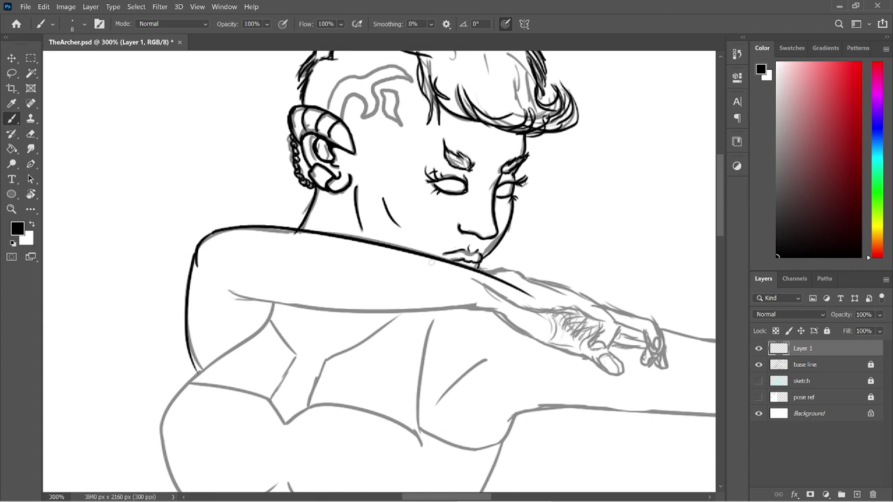
- Ink the bump on top of the wrist and erase the arm line's overshoot into the hand
key(e)
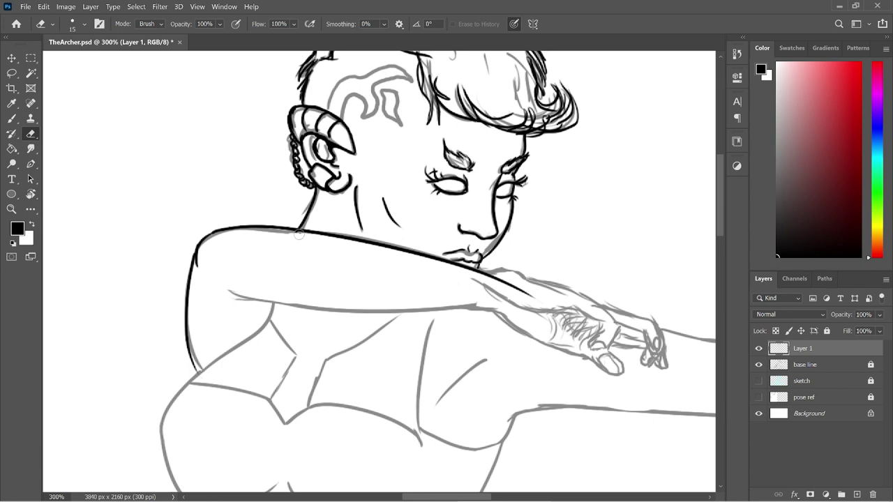
key(b)
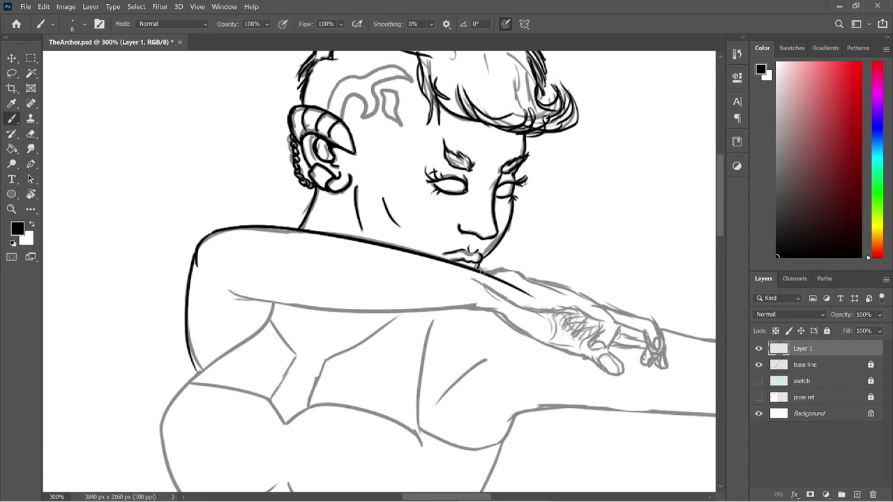
drag(489, 274, 529, 278)
key(e)
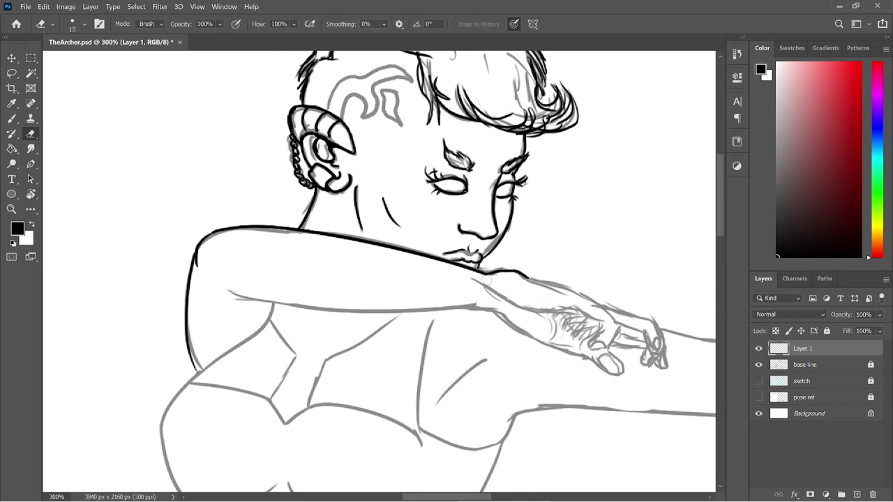
key(b)
mouse_move(510, 270)
mouse_down()
mouse_move(533, 284)
mouse_move(480, 271)
mouse_move(515, 271)
mouse_up()
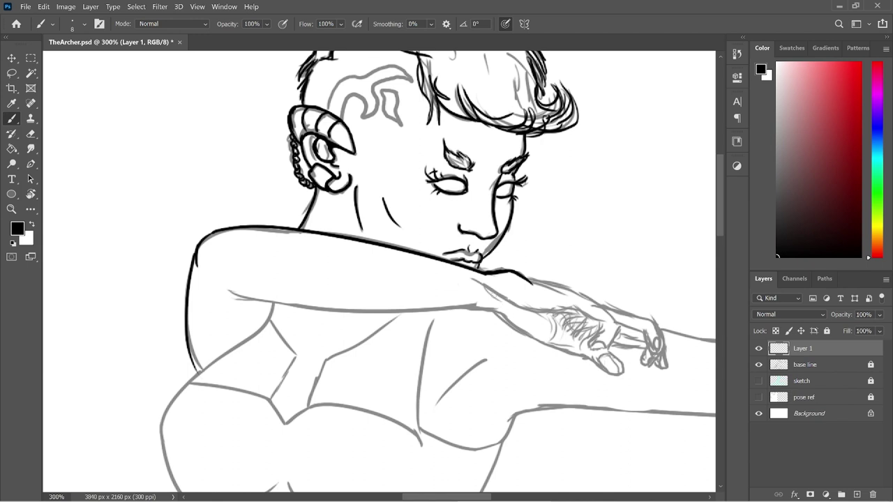
- Ink the wrist line into the palm and the forearm's underside, reworking the crease at its inner bend
drag(478, 286, 542, 311)
mouse_move(228, 290)
mouse_down()
mouse_move(391, 329)
mouse_move(495, 328)
mouse_up()
key(ctrl+z)
drag(223, 287, 463, 307)
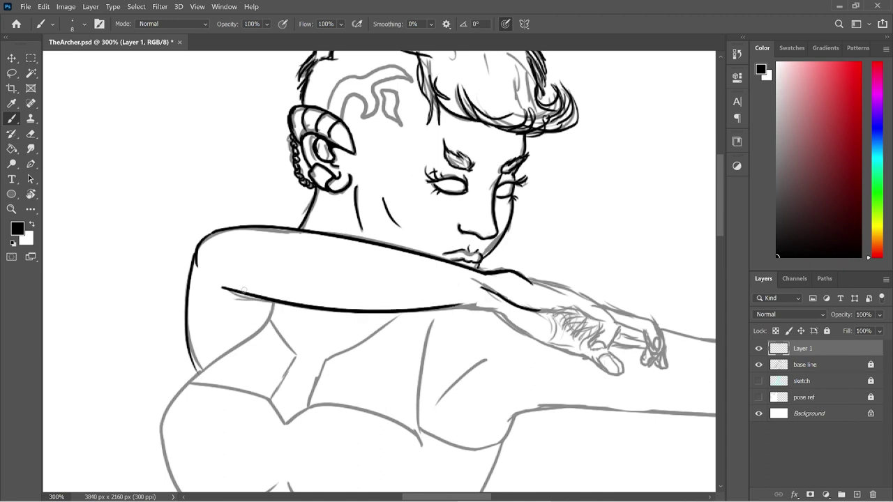
key(e)
mouse_move(225, 285)
mouse_down()
mouse_move(255, 291)
mouse_move(233, 287)
mouse_up()
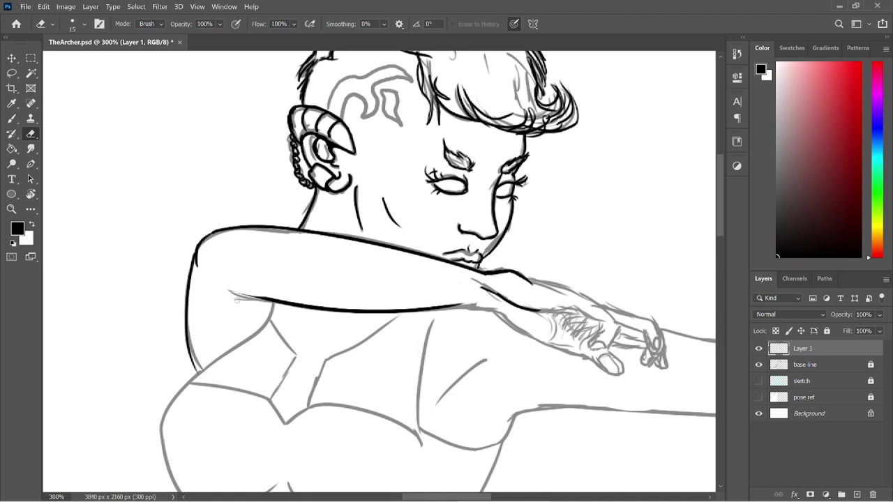
key(b)
drag(228, 291, 269, 300)
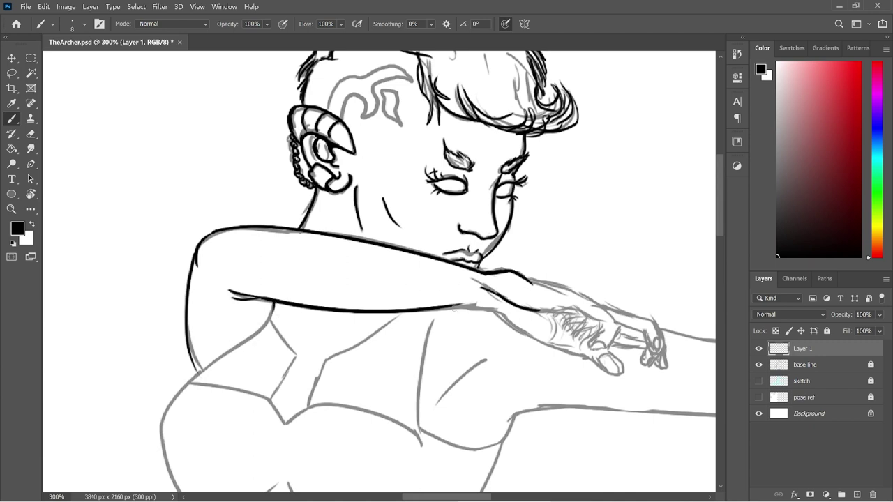
- Extend the forearm's underside to the wrist and ink the lower curve of the heel of the hand
drag(434, 309, 507, 317)
key(ctrl+z)
drag(496, 314, 548, 335)
key(ctrl+z)
drag(492, 312, 554, 340)
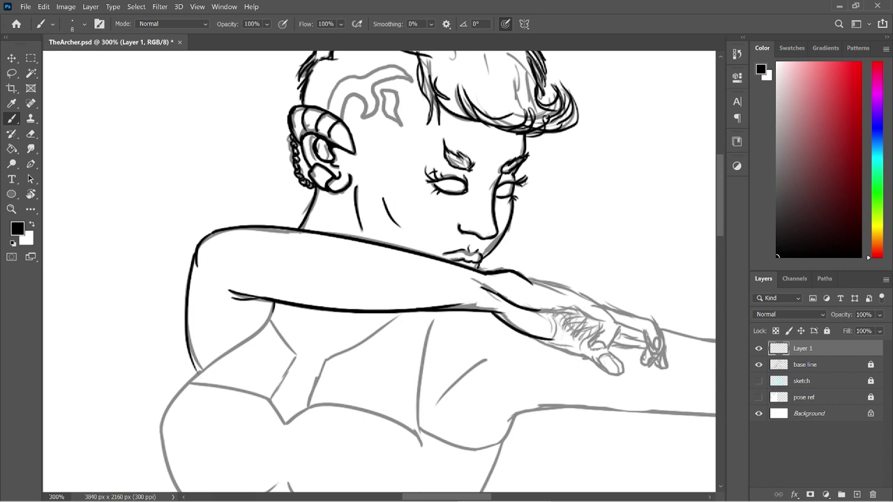
- Ink the back of the hand from the wrist to the knuckles and the curled finger's outer edge and tip
drag(522, 276, 616, 298)
key(ctrl+z)
drag(523, 276, 615, 307)
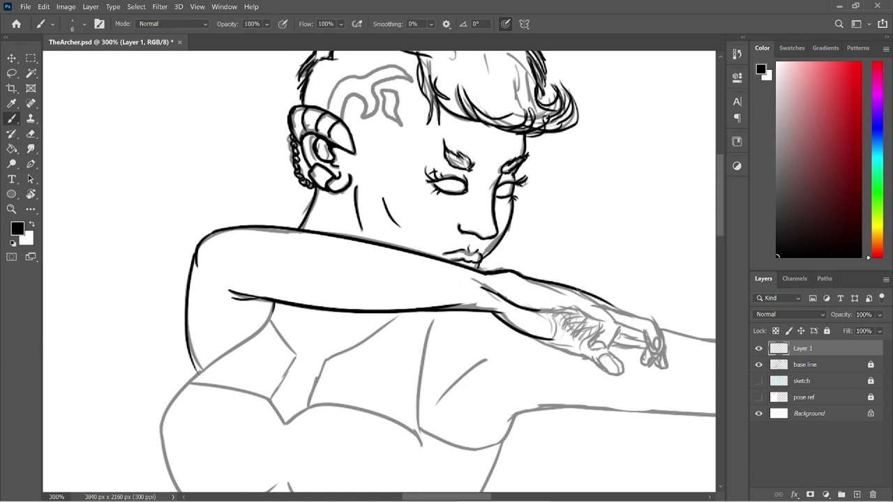
drag(575, 289, 627, 325)
mouse_move(614, 317)
mouse_down()
mouse_move(618, 338)
mouse_move(593, 350)
mouse_move(601, 342)
mouse_up()
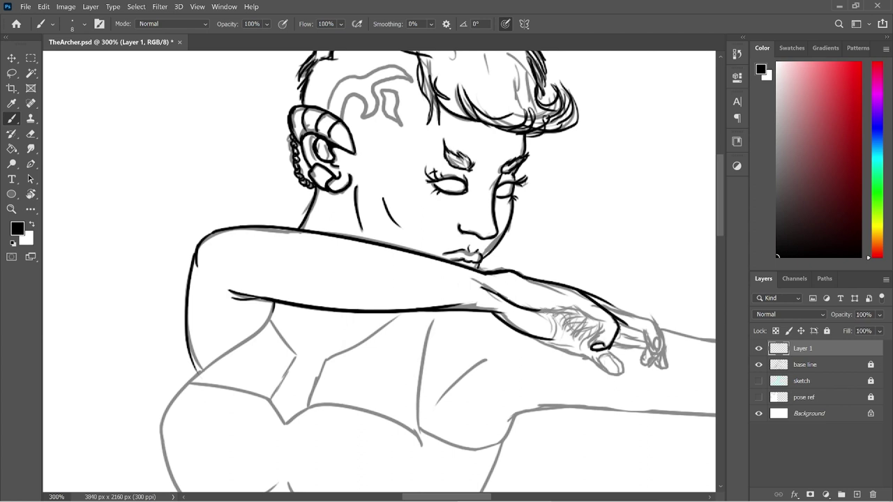
- Ink the curled finger's inner edge and the palm's crease and lower contour, cleaning up the line over the knuckles
mouse_move(532, 309)
mouse_down()
mouse_move(574, 308)
mouse_move(604, 322)
mouse_move(605, 334)
mouse_up()
key(ctrl+z)
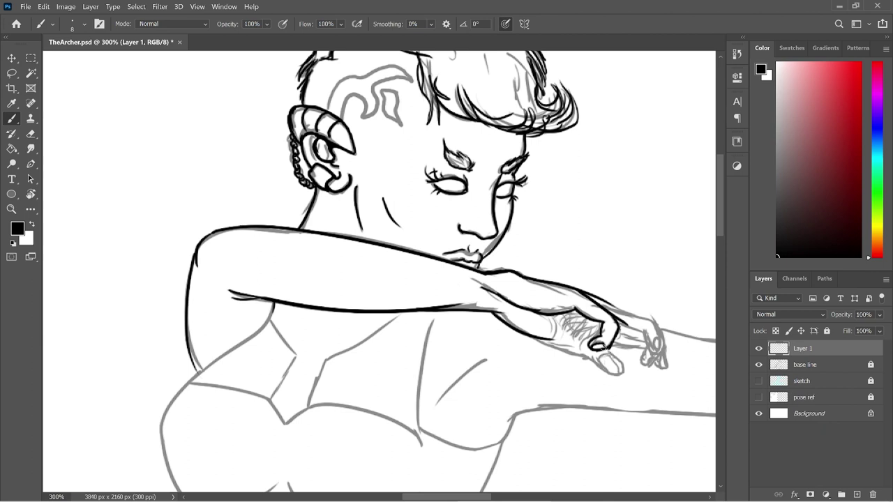
key(e)
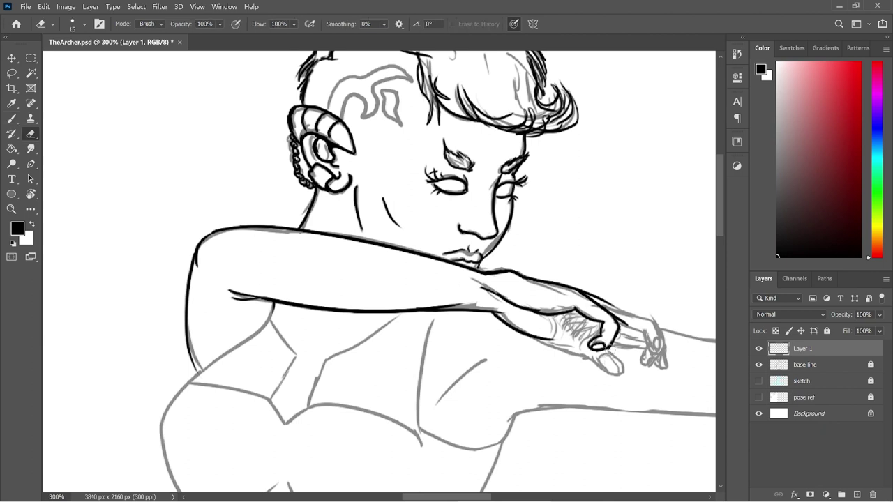
drag(579, 286, 616, 308)
key(b)
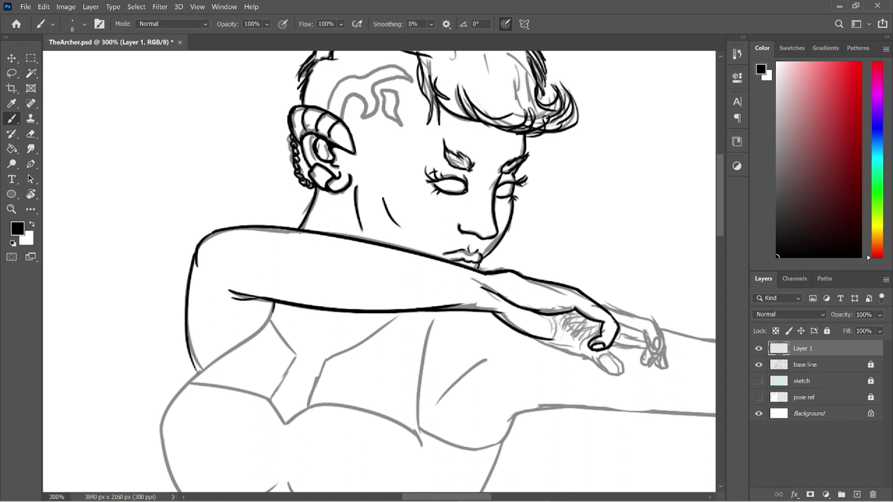
drag(555, 319, 559, 333)
drag(539, 338, 599, 359)
- Ink the line from the bent arm's underside down to the chest, erasing its doubled edge
drag(722, 223, 721, 241)
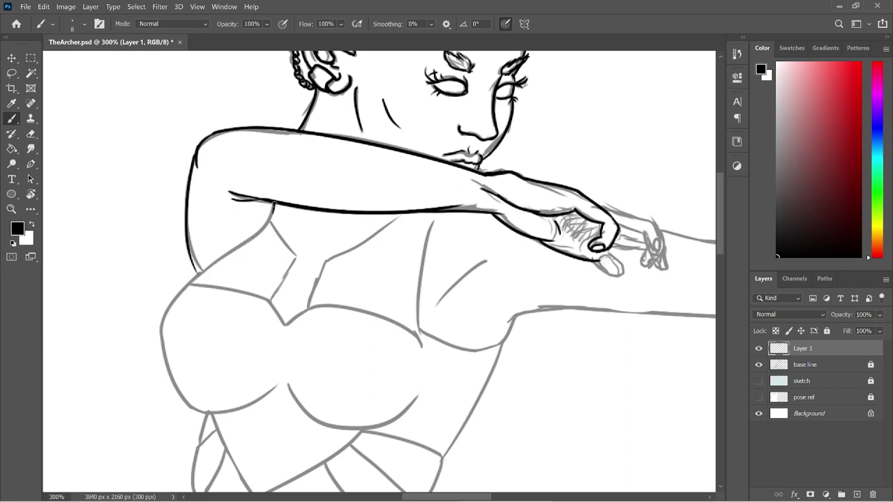
drag(271, 224, 170, 300)
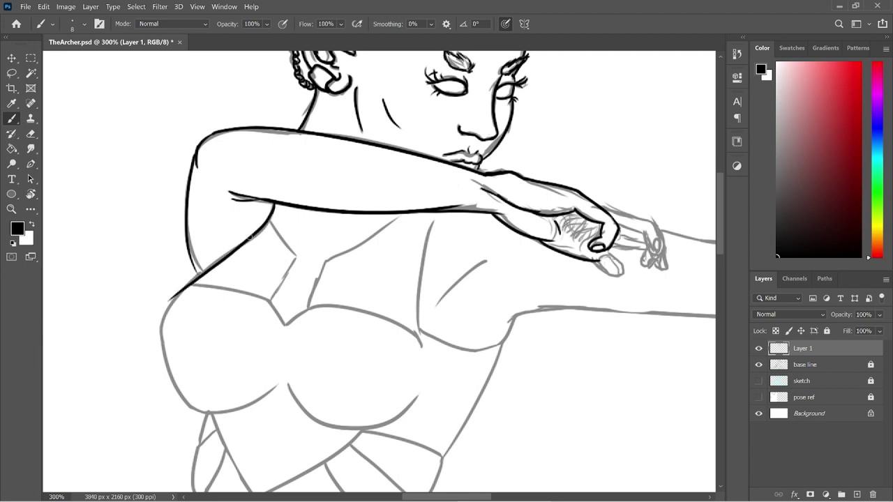
key(e)
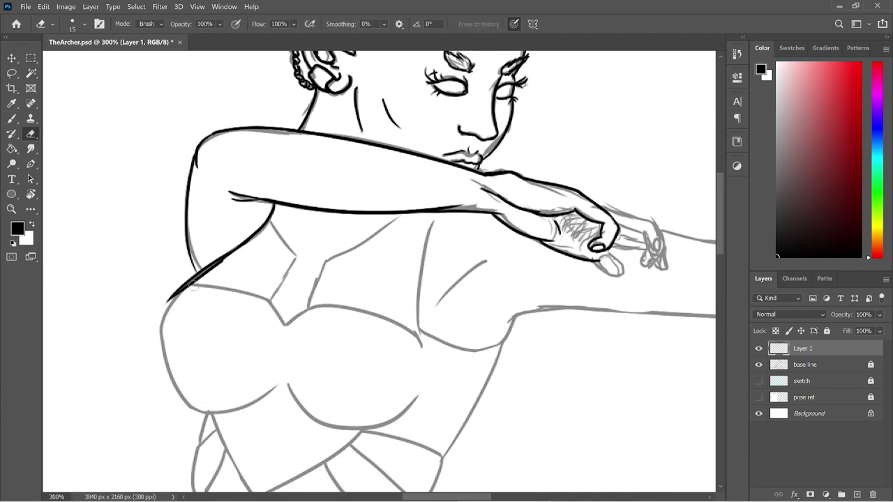
mouse_move(256, 237)
mouse_down()
mouse_move(254, 240)
mouse_move(180, 293)
mouse_up()
- Ink the outer contour of the bust beneath the bent arm, redrawing it until it follows the base line
key(b)
mouse_move(186, 284)
mouse_down()
mouse_move(159, 339)
mouse_move(196, 420)
mouse_up()
key(ctrl+z)
mouse_move(164, 325)
mouse_down()
mouse_move(160, 348)
mouse_move(243, 422)
mouse_up()
key(ctrl+z)
drag(164, 326, 247, 409)
key(ctrl+z)
mouse_move(162, 327)
mouse_down()
mouse_move(211, 417)
mouse_move(260, 421)
mouse_up()
- Erase the overshoot under the bust on the bent-arm side and ink its lower curve toward the centre
key(e)
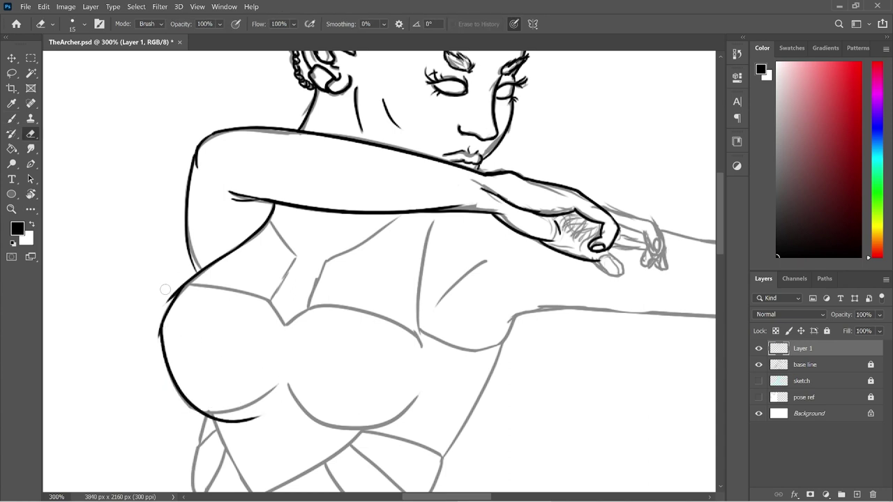
drag(189, 408, 277, 421)
key(b)
drag(199, 410, 299, 378)
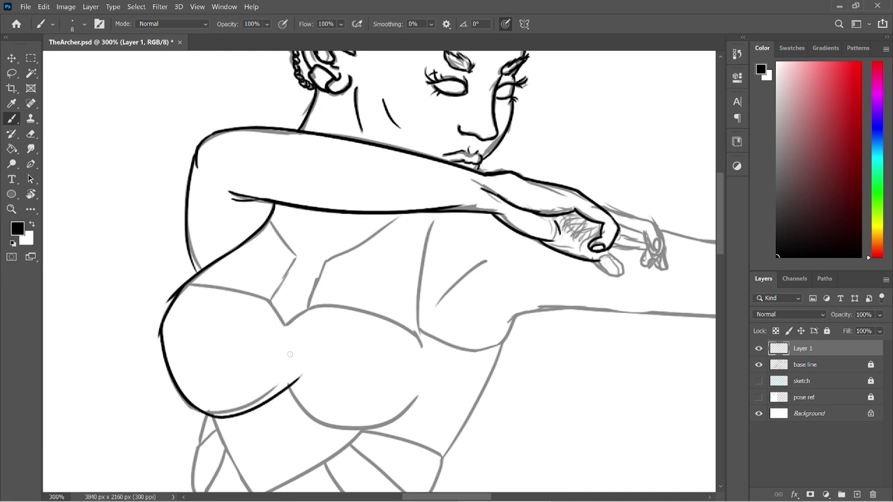
key(ctrl+z)
mouse_move(199, 410)
mouse_down()
mouse_move(215, 413)
mouse_move(300, 367)
mouse_up()
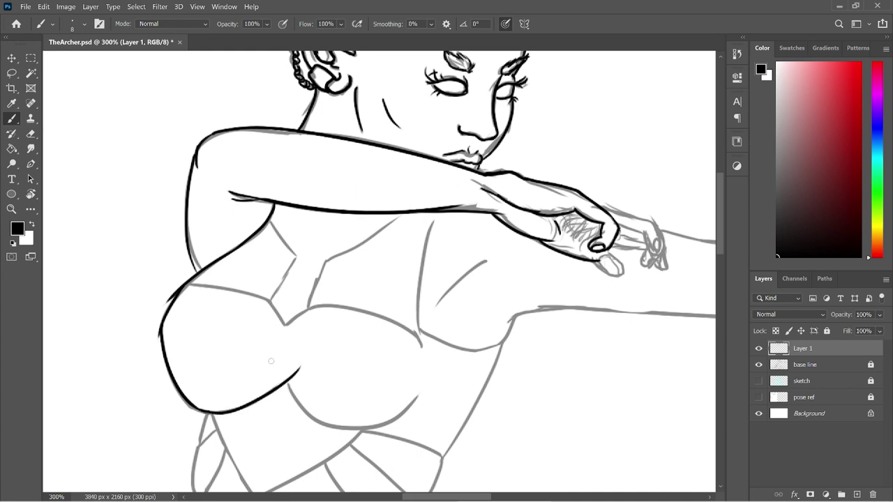
- Clean up the outer bust contour and redraw it smoothly up to the bodice's upper edge
key(e)
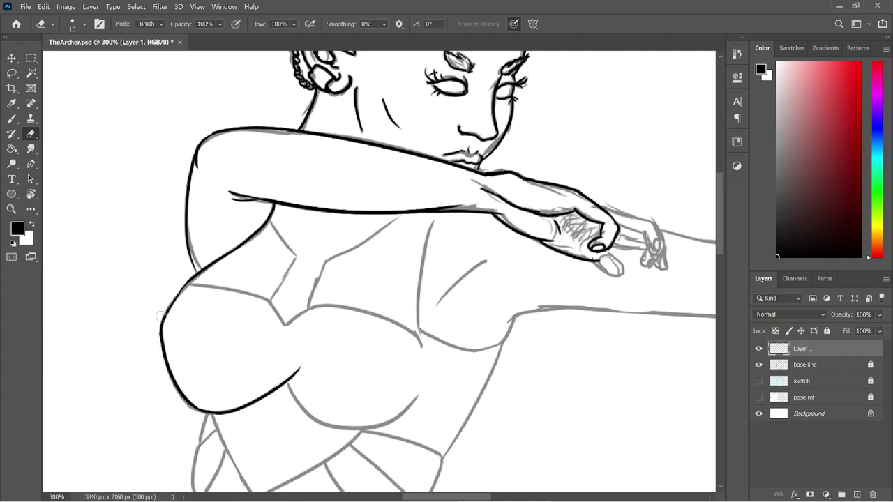
key(b)
drag(162, 339, 187, 283)
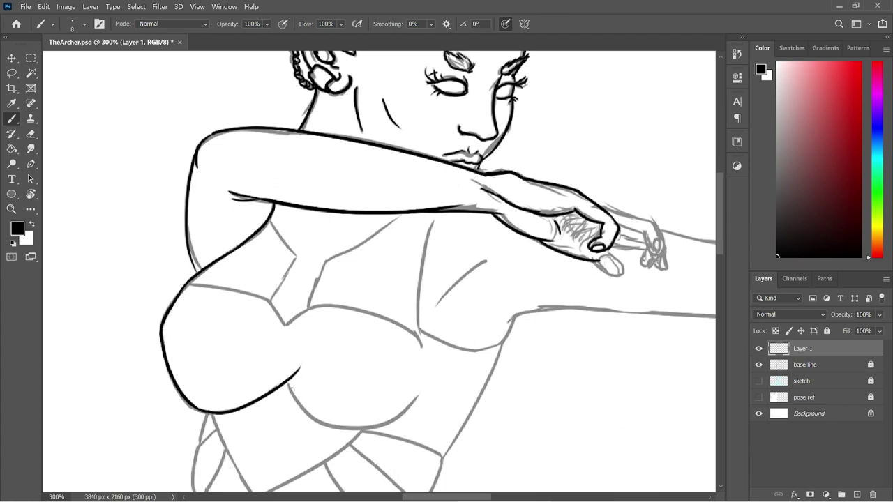
- Ink the lower curve of the other side of the bust, redrawing it until it matches the base line
drag(288, 387, 399, 428)
key(ctrl+z)
drag(289, 386, 428, 379)
key(ctrl+z)
drag(290, 385, 433, 383)
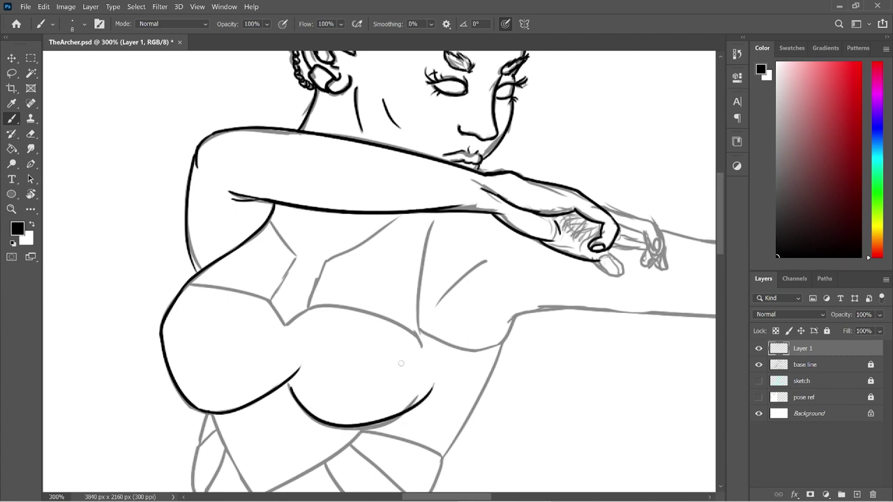
key(ctrl+z)
drag(291, 385, 433, 382)
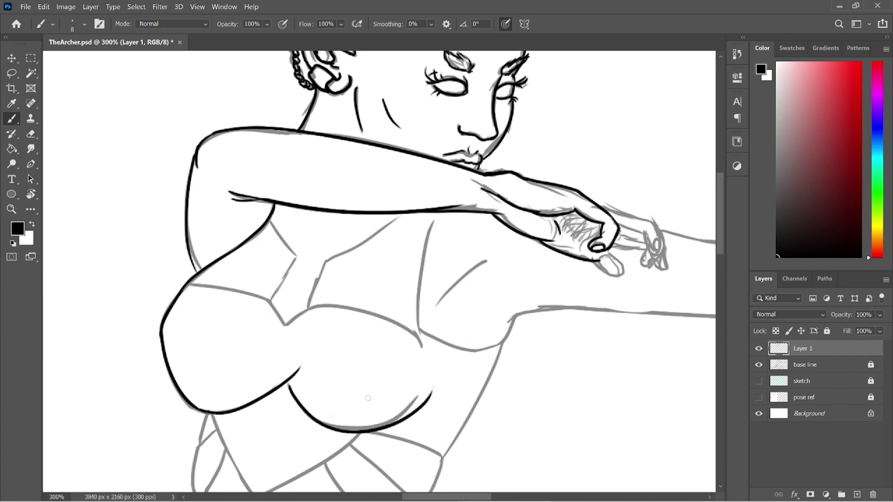
key(ctrl+z)
mouse_move(290, 385)
mouse_down()
mouse_move(421, 363)
mouse_move(408, 402)
mouse_up()
- Trim the overshooting ends of both lower bust curves and smooth the inner end of the first one
key(e)
drag(434, 367, 420, 383)
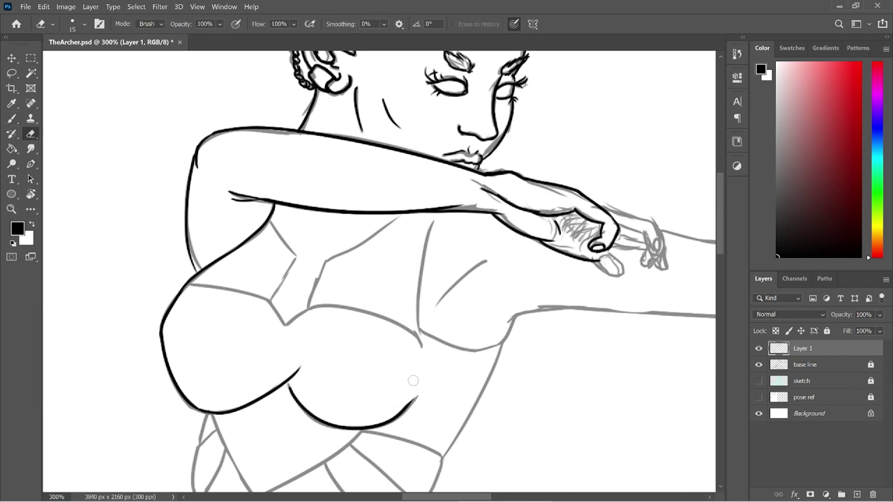
drag(293, 369, 277, 390)
key(b)
drag(278, 385, 242, 409)
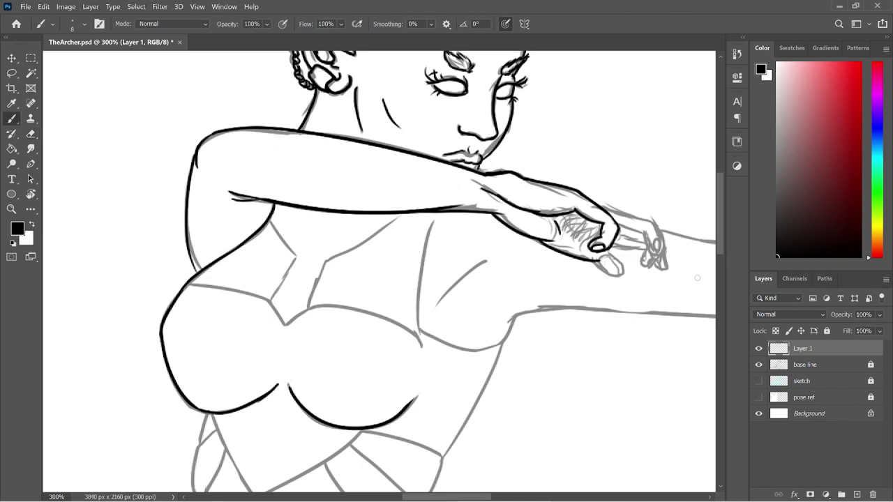
drag(720, 246, 718, 279)
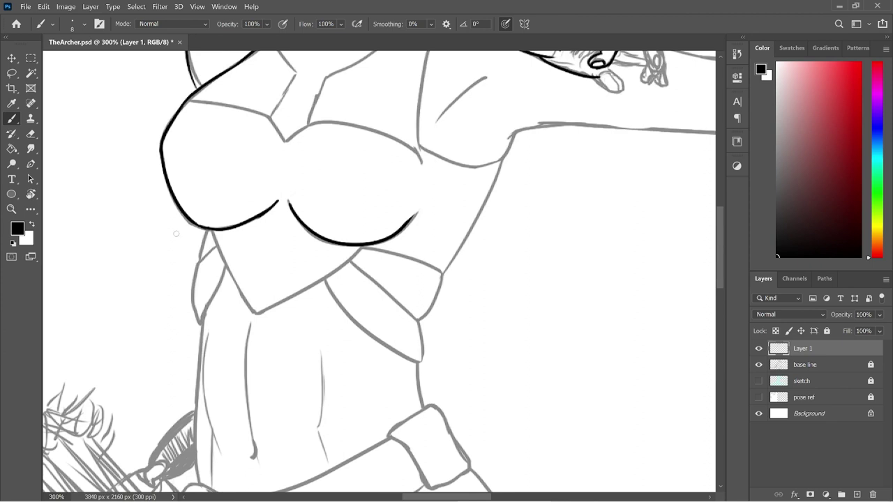
- Ink the outlines of the side straps below the bust on the bent-arm side and erase their overshooting ends
drag(207, 229, 196, 258)
key(ctrl+z)
key(e)
mouse_move(198, 259)
mouse_down()
mouse_move(196, 247)
mouse_move(190, 307)
mouse_move(204, 328)
mouse_move(218, 270)
mouse_up()
key(b)
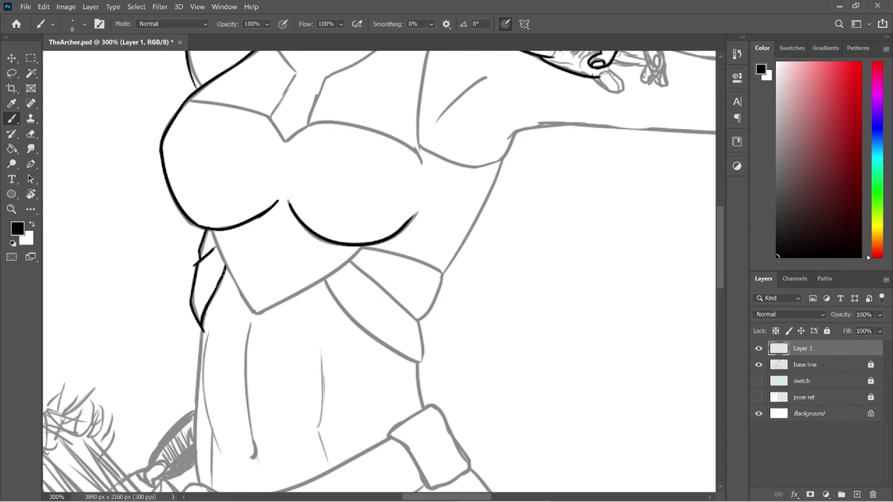
key(e)
mouse_move(205, 321)
mouse_down()
mouse_move(195, 361)
mouse_move(206, 318)
mouse_up()
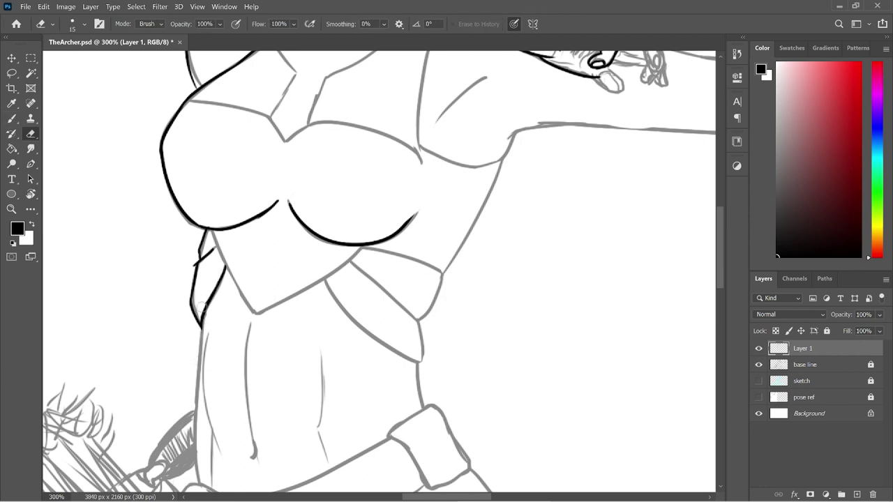
key(b)
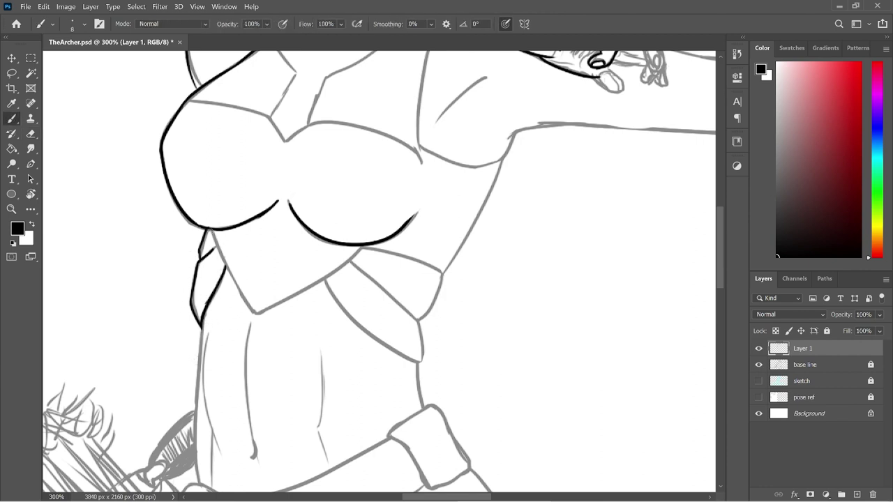
- Ink the two edges of the bodice's pointed lower panel and trim the overshoot at its tip
drag(212, 231, 261, 325)
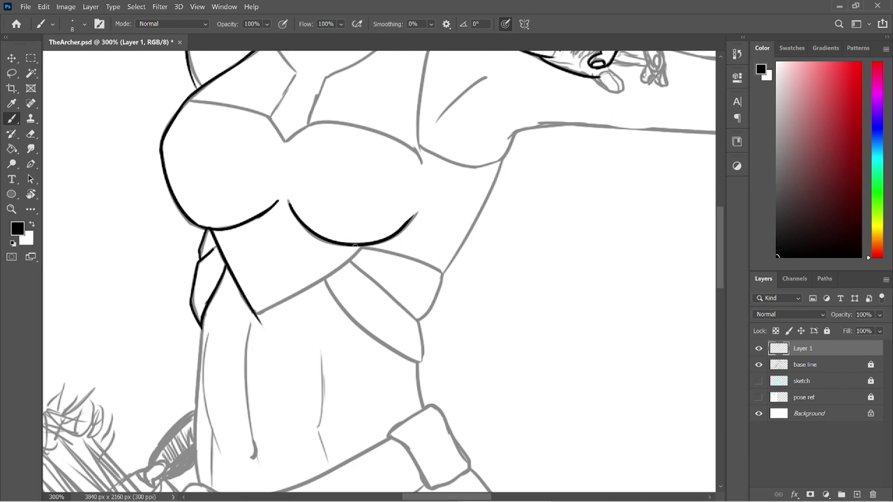
mouse_move(363, 244)
mouse_down()
mouse_move(344, 264)
mouse_move(234, 325)
mouse_move(254, 324)
mouse_up()
key(e)
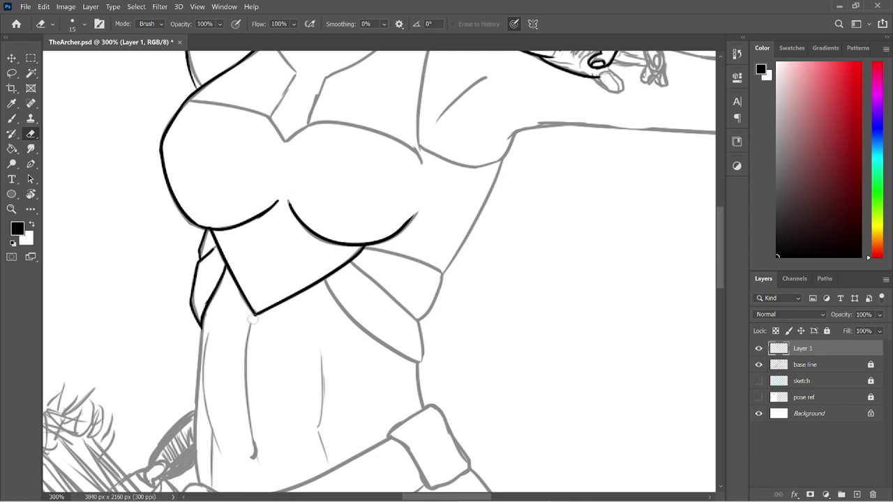
key(b)
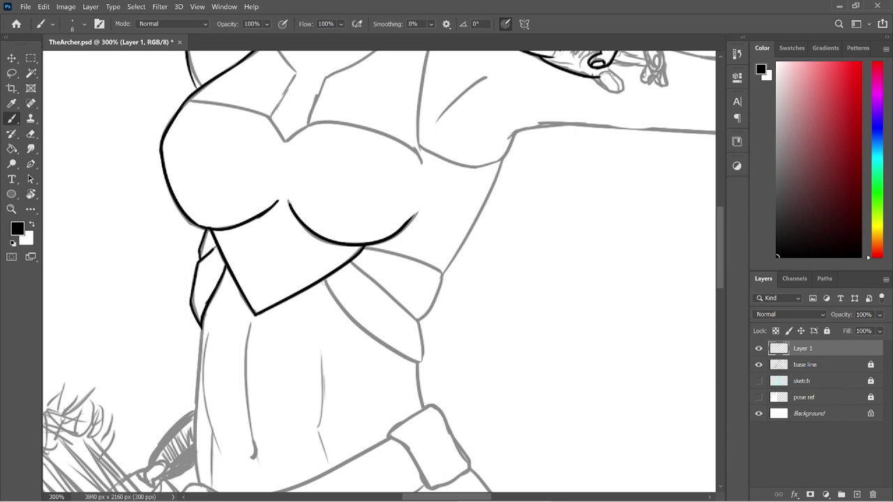
- Ink the lower edge of the lowest side strap on the outstretched-arm side, redrawing it until it follows the base line
mouse_move(323, 278)
mouse_down()
mouse_move(367, 336)
mouse_move(435, 379)
mouse_up()
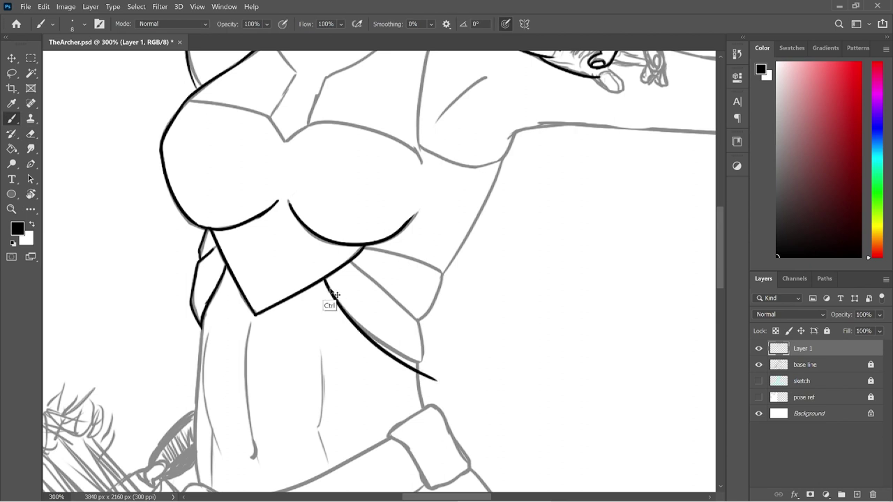
key(ctrl+z)
drag(323, 278, 427, 359)
key(ctrl+z)
mouse_move(322, 278)
mouse_down()
mouse_move(342, 309)
mouse_move(426, 364)
mouse_up()
key(ctrl+z)
drag(325, 279, 438, 368)
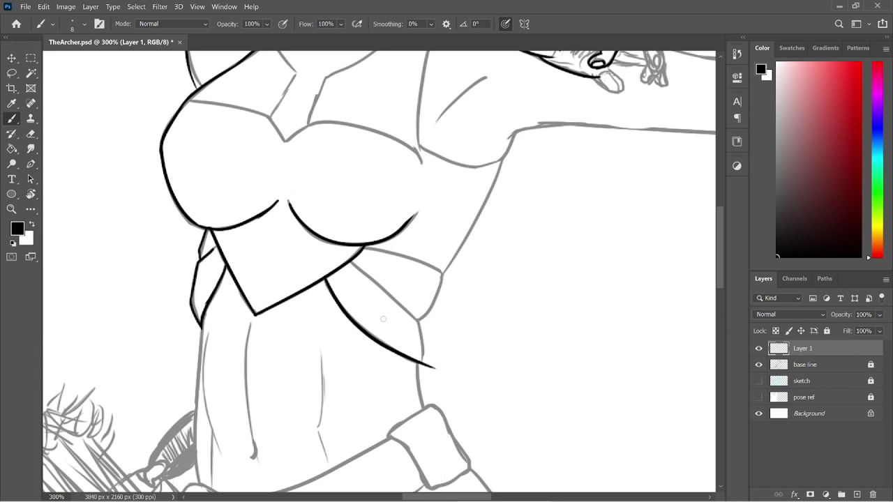
- Ink the dividing line between the two side straps on the outstretched-arm side, redrawing it until it matches the base line
drag(351, 263, 426, 328)
key(ctrl+z)
drag(351, 263, 425, 328)
key(ctrl+z)
drag(352, 263, 426, 328)
key(ctrl+z)
drag(351, 263, 431, 325)
key(ctrl+z)
drag(351, 262, 431, 325)
key(ctrl+z)
drag(352, 262, 440, 343)
key(ctrl+z)
drag(352, 262, 427, 328)
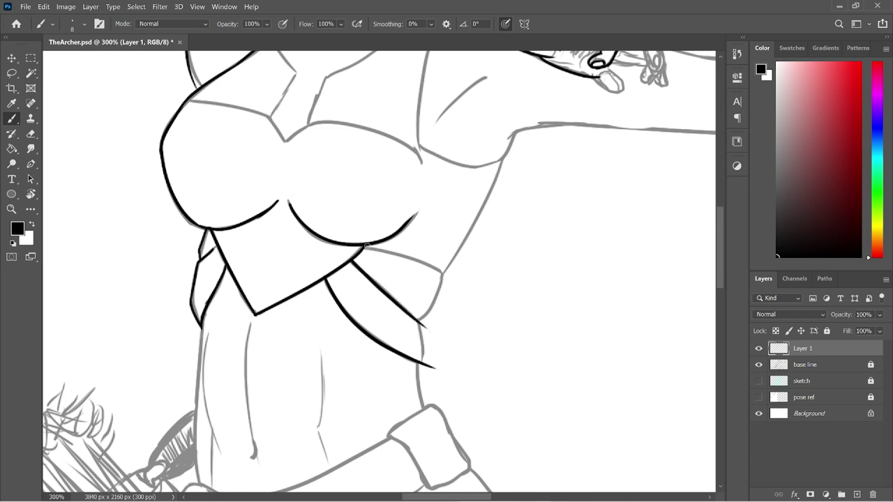
- Ink the top edge of the upper side strap from the bust's lower curve out past the torso contour
drag(366, 247, 456, 299)
key(ctrl+z)
drag(364, 246, 475, 290)
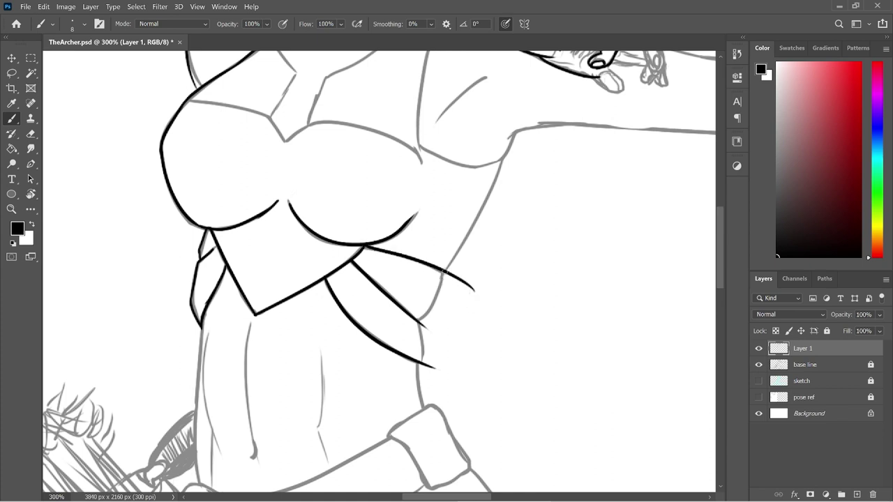
- Ink the outer edges of the two side straps on the outstretched-arm side, redoing strokes that miss the base line
drag(443, 272, 419, 322)
key(ctrl+z)
mouse_move(443, 272)
mouse_down()
mouse_move(416, 319)
mouse_move(430, 309)
mouse_move(441, 276)
mouse_move(424, 366)
mouse_up()
key(ctrl+z)
key(ctrl+z)
- Erase the overshooting strap ends along the torso contour on the outstretched-arm side
key(e)
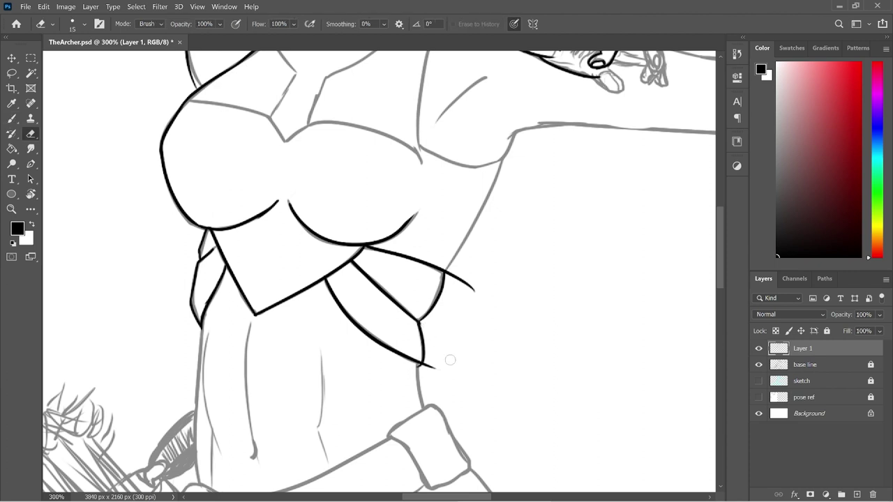
drag(425, 325, 424, 326)
mouse_move(416, 367)
mouse_down()
mouse_move(433, 362)
mouse_move(428, 371)
mouse_up()
key(b)
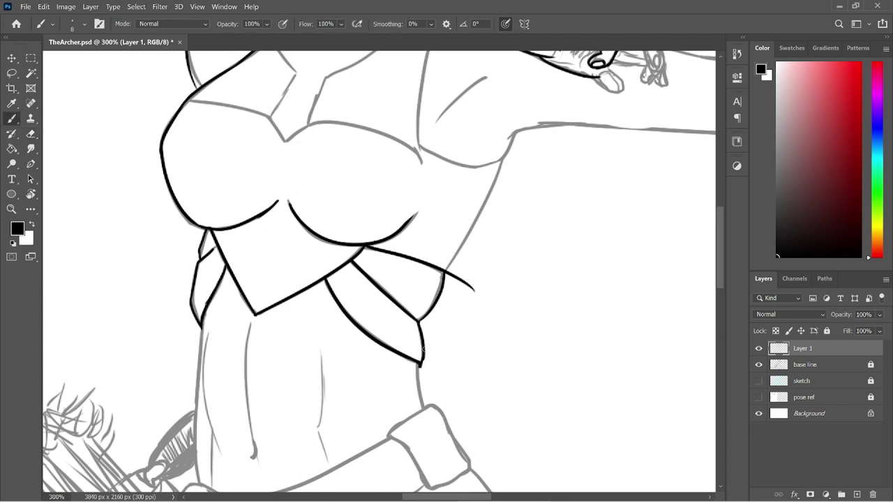
key(e)
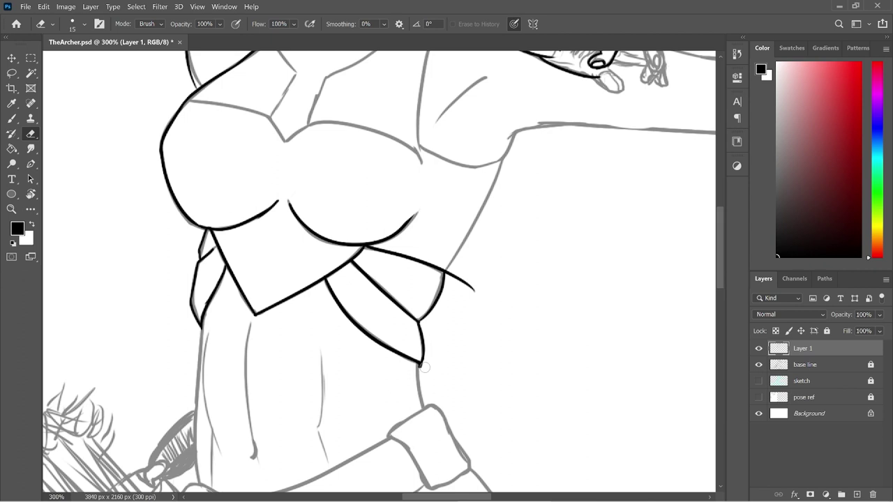
drag(453, 282, 448, 270)
drag(454, 271, 459, 277)
- Ink the short waist contour from the lowest side strap to the belt and trim its end at the belt
drag(721, 265, 720, 284)
key(b)
drag(420, 272, 425, 322)
key(ctrl+z)
drag(419, 272, 426, 322)
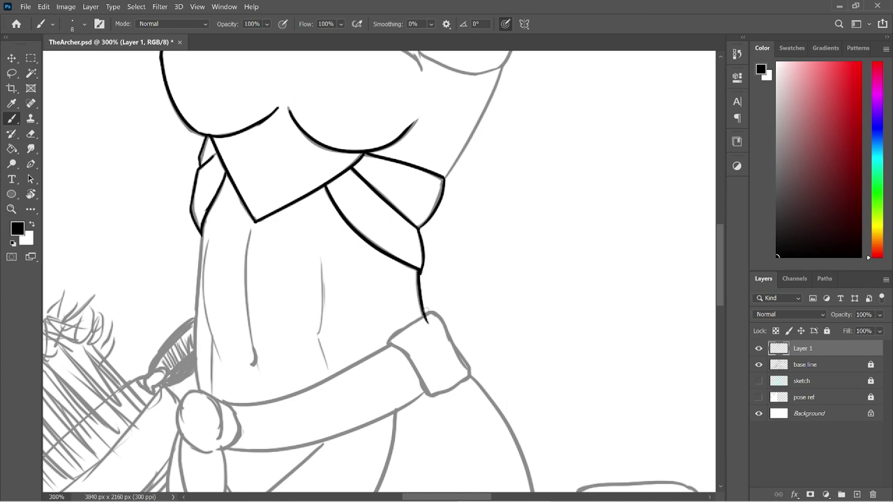
key(e)
drag(421, 331, 429, 317)
- Ink the long waist contour on the bent-arm side down to the belt and erase the part that overlaps the belt knot
key(b)
drag(201, 233, 217, 434)
key(ctrl+z)
drag(202, 232, 217, 429)
key(ctrl+z)
drag(202, 231, 207, 416)
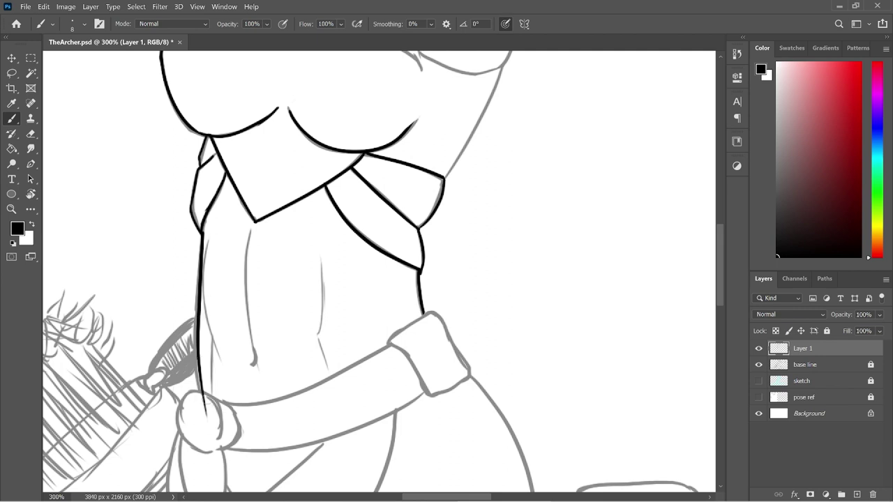
key(e)
mouse_move(204, 388)
mouse_down()
mouse_move(201, 406)
mouse_move(207, 403)
mouse_up()
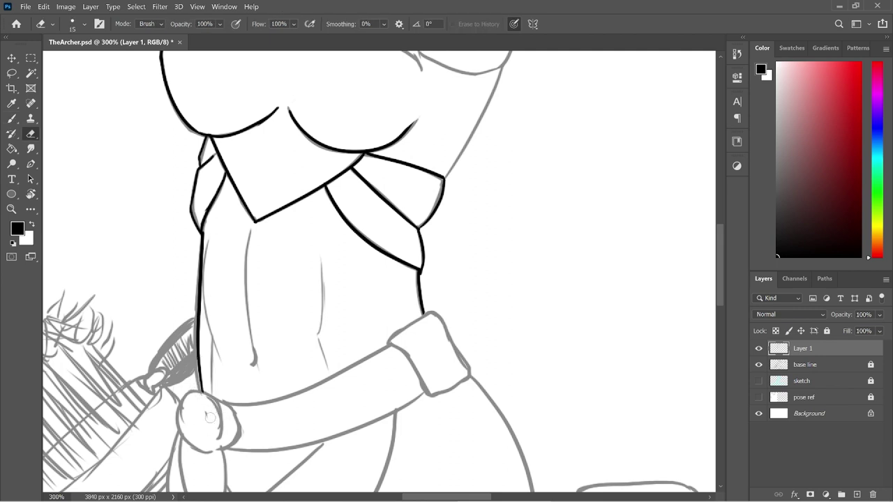
- Ink the centre line of the abdomen, clean up its lower end and draw the navel
key(b)
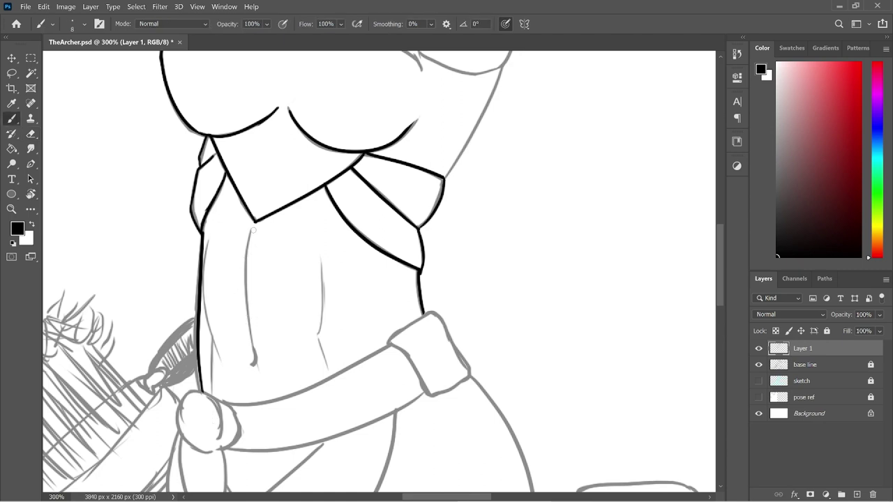
mouse_move(254, 230)
mouse_down()
mouse_move(267, 387)
mouse_move(249, 365)
mouse_up()
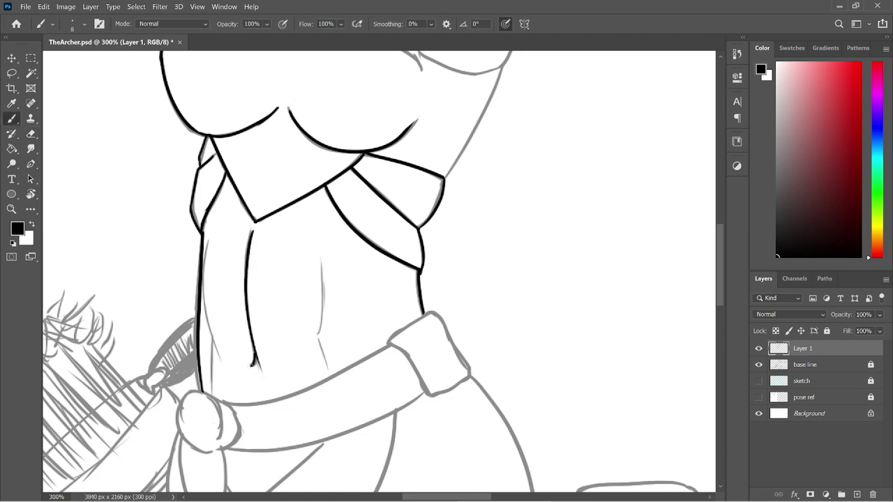
key(e)
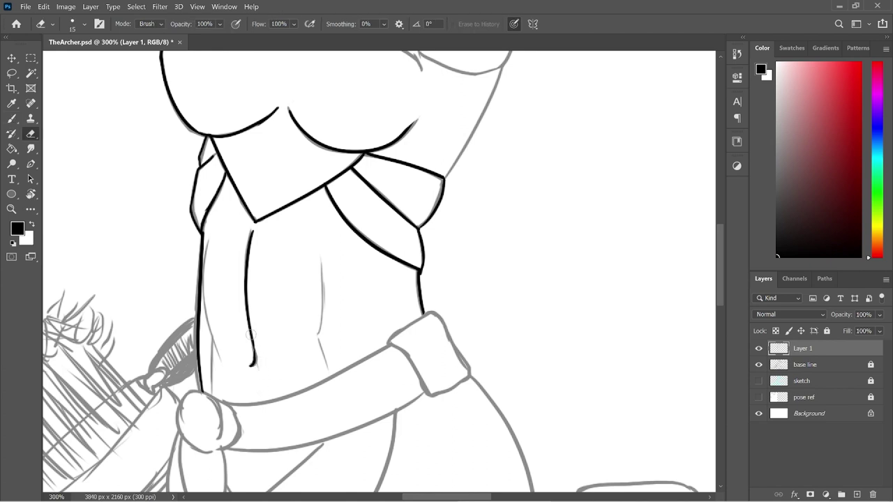
key(b)
drag(248, 361, 250, 355)
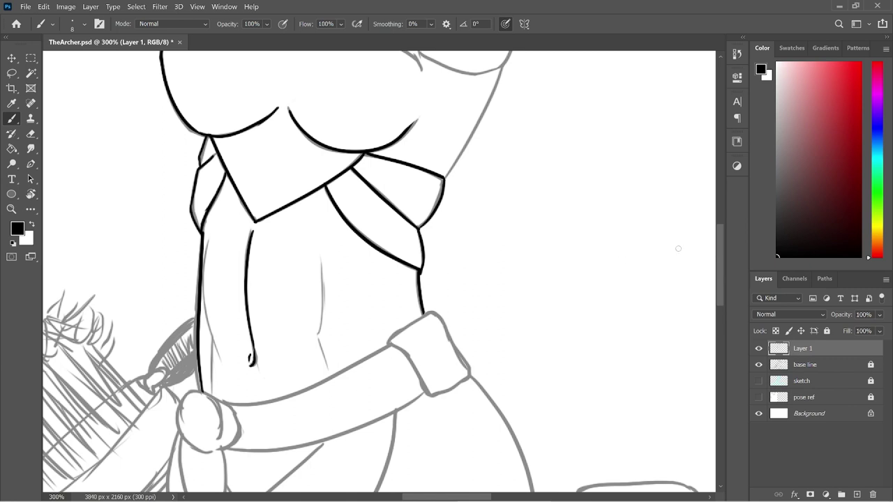
- Ink the line from under the raised forearm down to the bodice edge beside the shoulder, redrawing it until it fits
drag(724, 256, 722, 217)
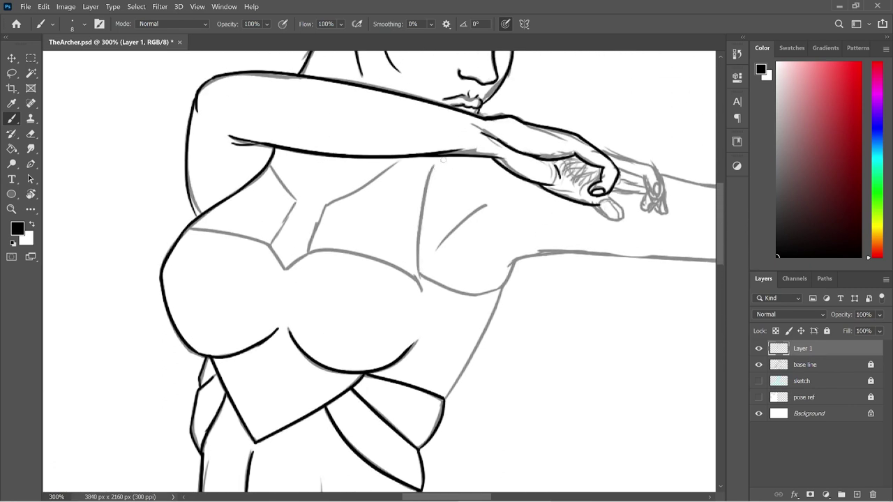
drag(442, 153, 431, 289)
key(ctrl+z)
drag(439, 154, 426, 297)
key(ctrl+z)
drag(439, 155, 418, 283)
key(ctrl+z)
drag(437, 157, 426, 301)
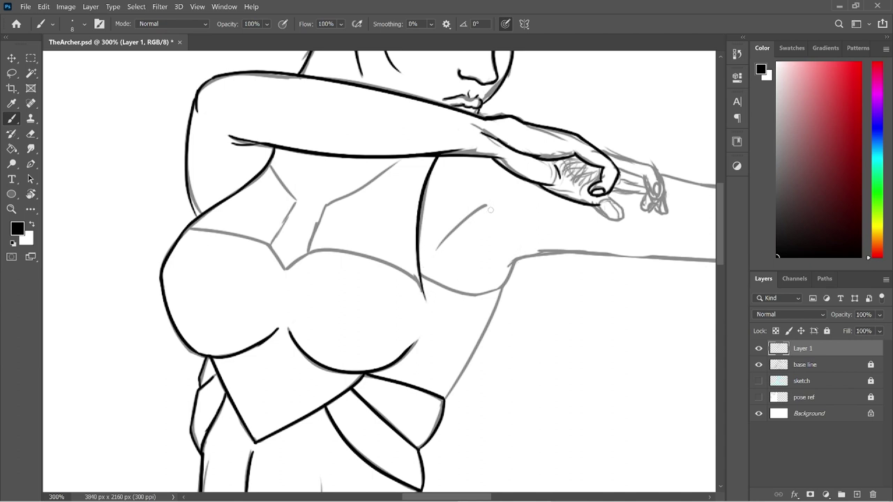
- Ink the diagonal crease between the chest and the outstretched arm's shoulder
drag(490, 208, 431, 275)
key(ctrl+z)
drag(486, 206, 427, 265)
- Ink the rounded fingertip below the drawing hand
drag(471, 498, 521, 498)
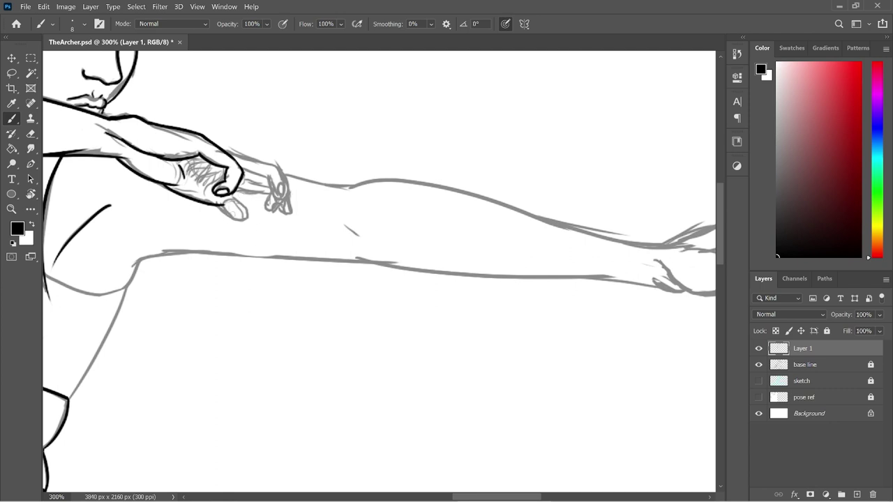
mouse_move(218, 207)
mouse_down()
mouse_move(257, 222)
mouse_move(245, 210)
mouse_move(246, 218)
mouse_up()
key(ctrl+z)
key(ctrl+z)
- Ink the extended fingers of the drawing hand, including the lines between them and their curled tips
drag(219, 148, 277, 171)
key(ctrl+z)
drag(215, 143, 278, 167)
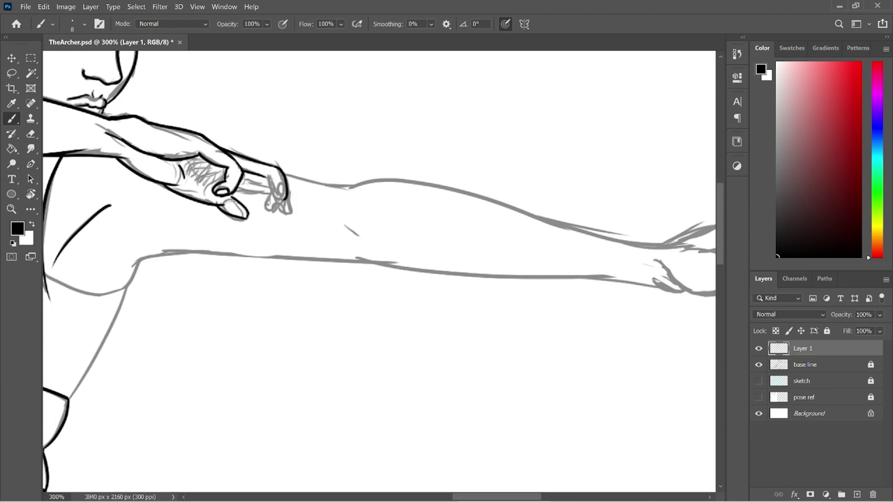
mouse_move(242, 181)
mouse_down()
mouse_move(269, 188)
mouse_move(263, 190)
mouse_up()
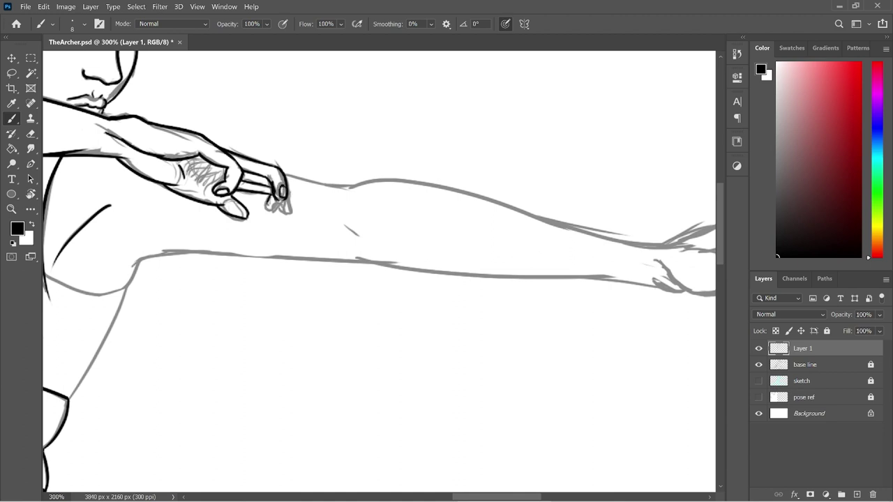
drag(266, 203, 272, 210)
mouse_move(284, 201)
mouse_down()
mouse_move(269, 211)
mouse_move(277, 202)
mouse_move(287, 215)
mouse_move(279, 215)
mouse_move(291, 215)
mouse_up()
- Ink the outstretched arm's underside and its upper contour from the fingers to the elbow
drag(131, 264, 395, 262)
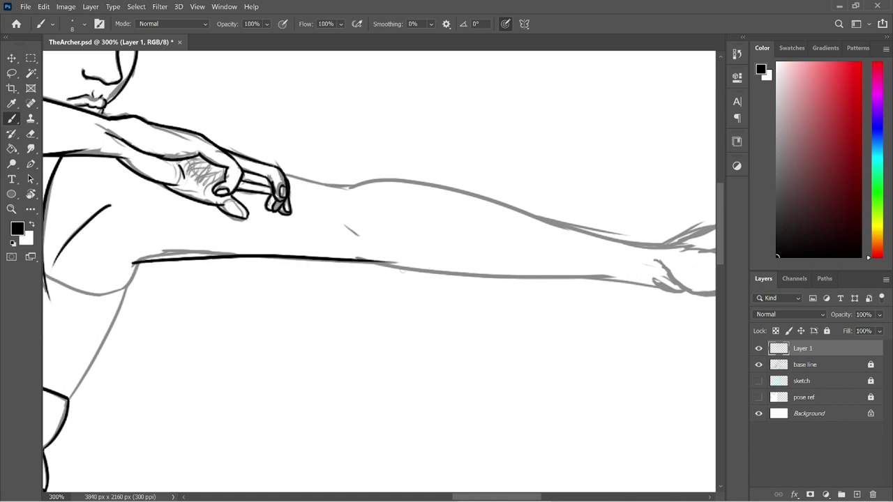
drag(285, 175, 361, 187)
key(ctrl+z)
drag(283, 171, 602, 247)
key(ctrl+z)
- Try to ink the outstretched forearm's upper contour from the elbow to the wrist
mouse_move(342, 186)
mouse_down()
mouse_move(540, 211)
mouse_move(647, 258)
mouse_up()
key(ctrl+z)
mouse_move(345, 188)
mouse_down()
mouse_move(395, 185)
mouse_move(656, 260)
mouse_up()
key(ctrl+z)
drag(348, 187, 651, 265)
key(ctrl+z)
drag(344, 187, 670, 244)
key(ctrl+z)
- Ink the short elbow crease and remove the inaccurate underside line of the outstretched arm
drag(346, 228, 368, 240)
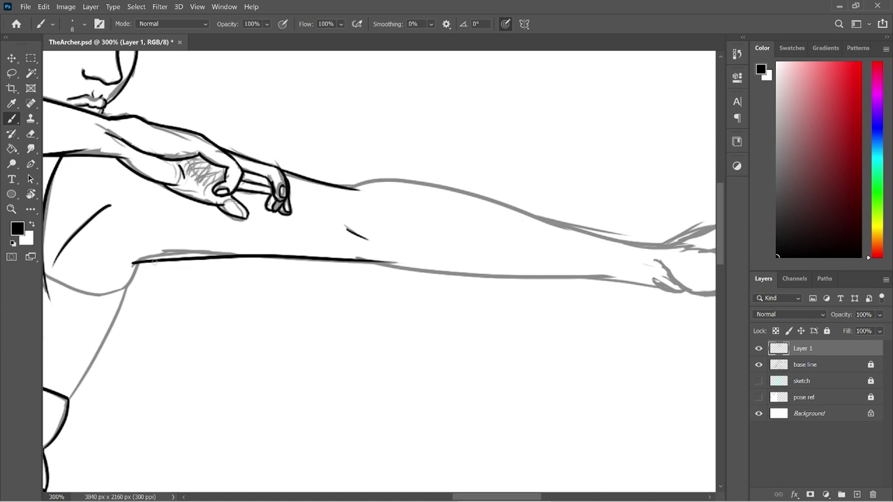
key(e)
drag(132, 261, 189, 258)
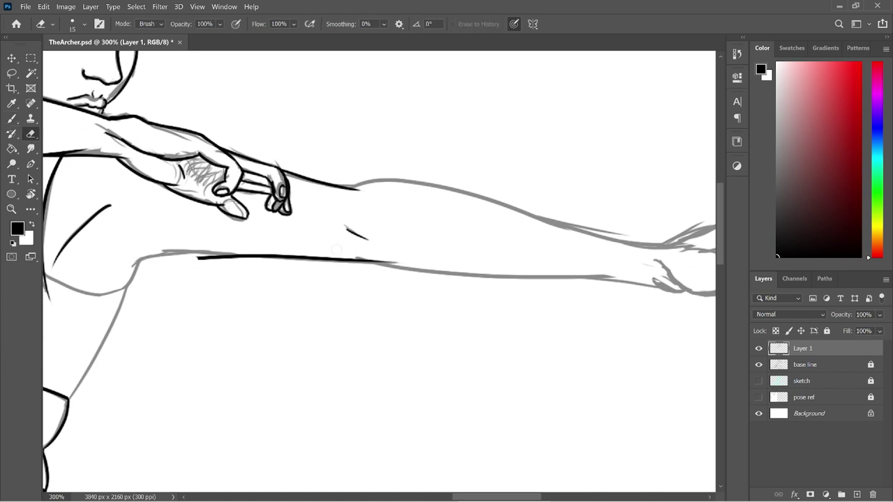
key(l)
mouse_move(417, 256)
mouse_down()
mouse_move(185, 259)
mouse_move(319, 309)
mouse_move(419, 249)
mouse_up()
key(Delete)
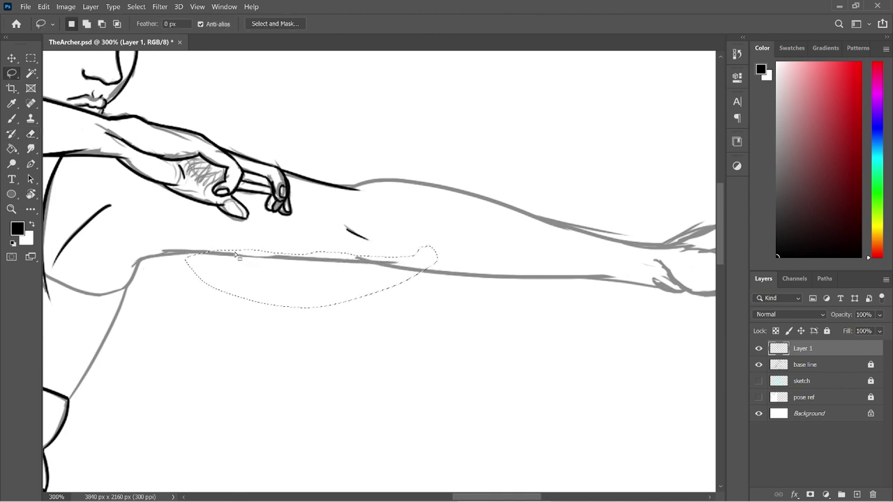
click(178, 304)
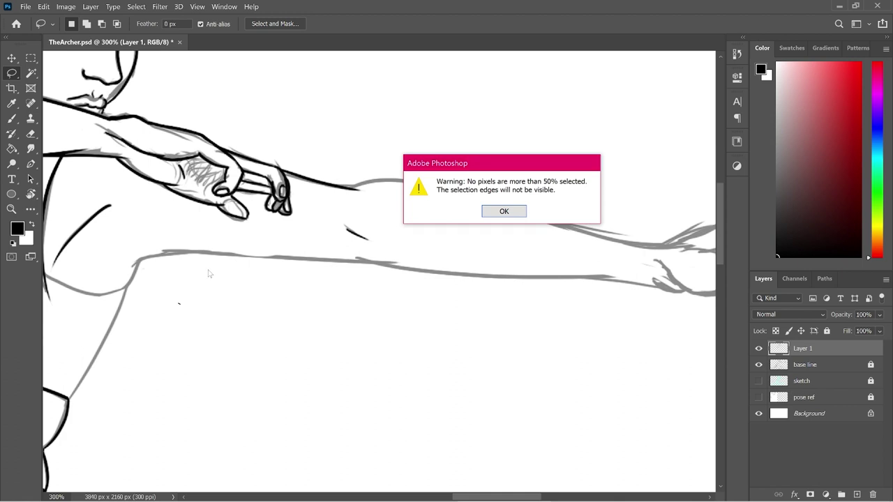
key(Return)
- Redraw the outstretched upper arm's underside along the base line and ink the small curve at the armpit
key(b)
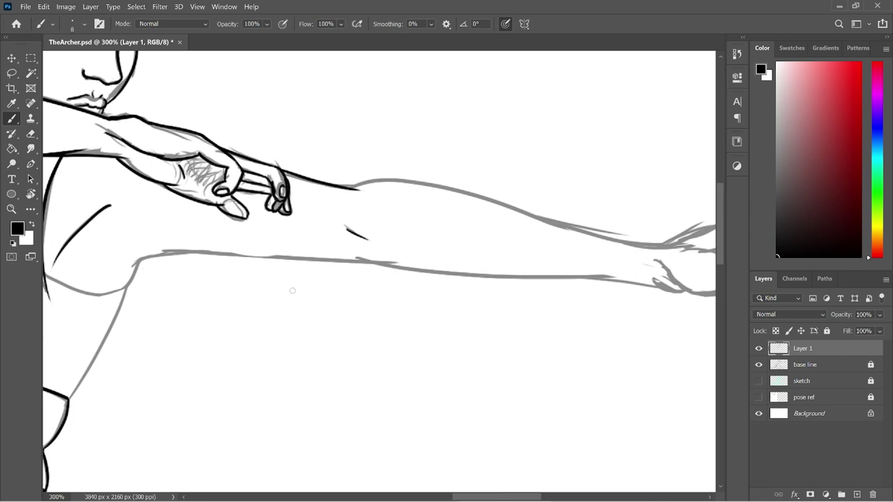
key(l)
key(b)
drag(143, 257, 412, 267)
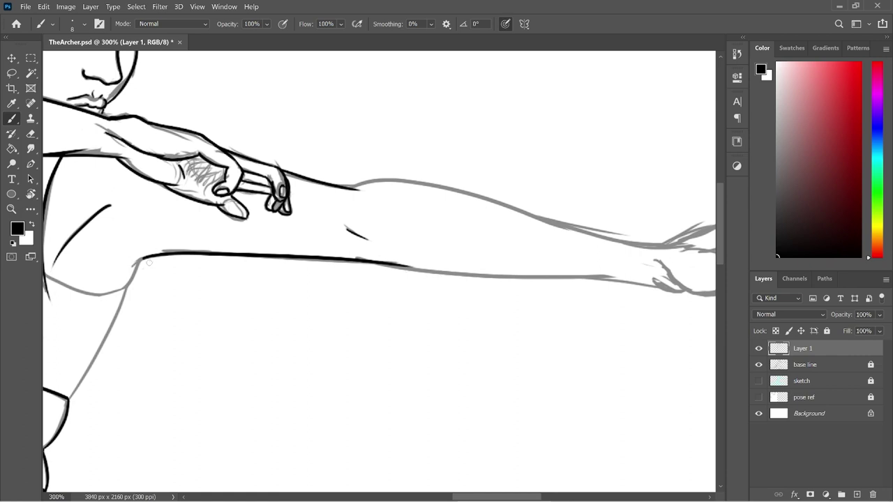
drag(145, 257, 127, 287)
key(ctrl+z)
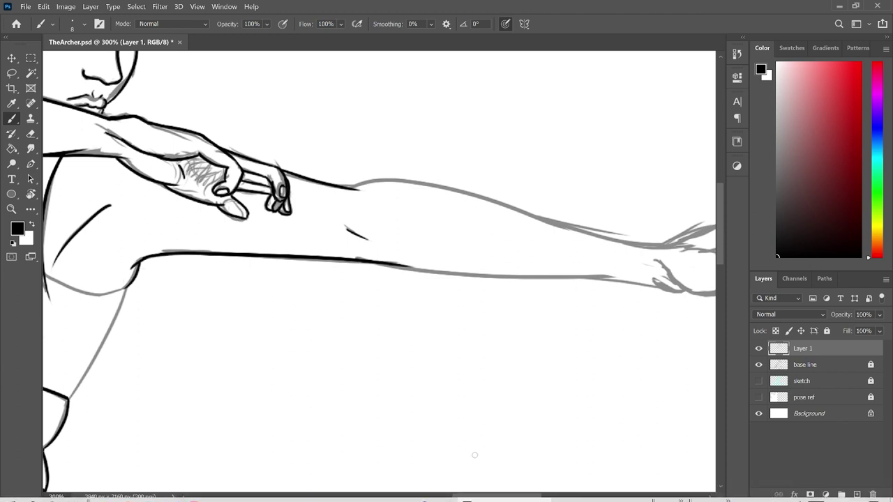
- Ink the side of the torso from the armpit down to the upper side strap, redrawing it until it matches the base line
drag(481, 497, 440, 497)
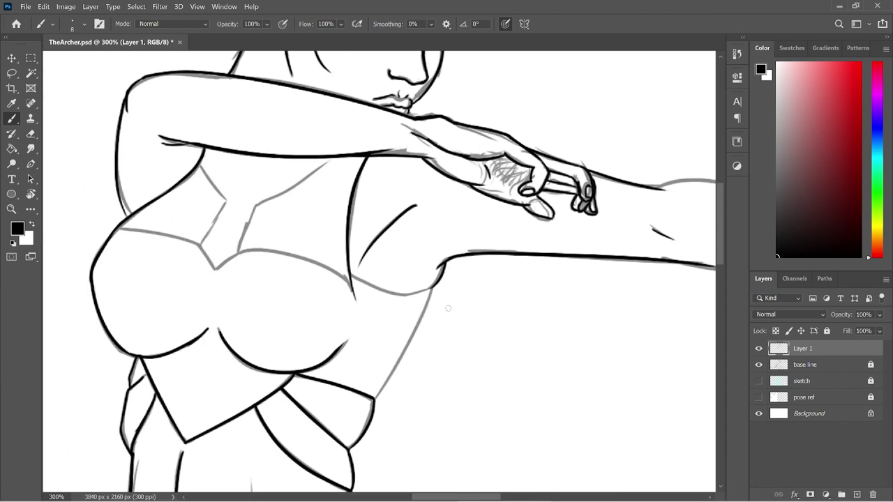
drag(433, 288, 349, 419)
key(ctrl+z)
drag(434, 288, 374, 396)
key(ctrl+z)
drag(437, 282, 377, 385)
key(ctrl+z)
drag(437, 284, 371, 395)
key(ctrl+z)
drag(438, 283, 373, 395)
key(e)
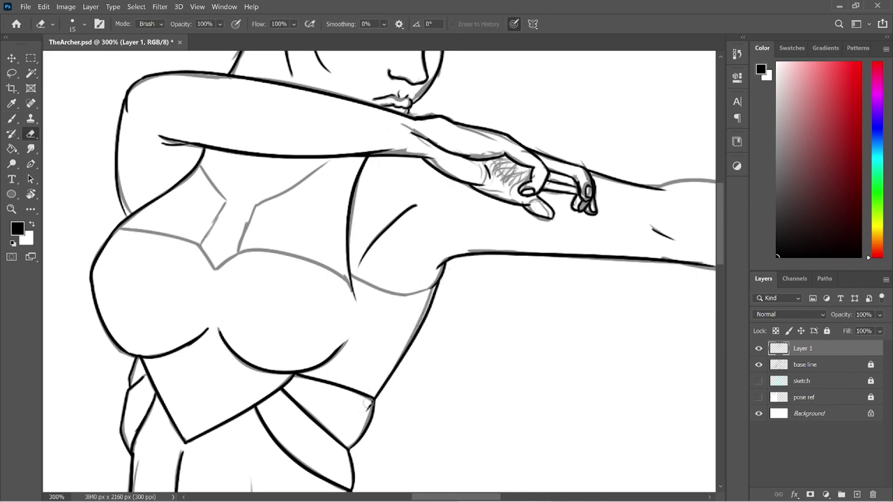
- Clean up the side strap's corner and ink the curved armhole edge from the armpit to the shoulder line
mouse_move(368, 404)
mouse_down()
mouse_move(364, 412)
mouse_move(359, 403)
mouse_up()
key(b)
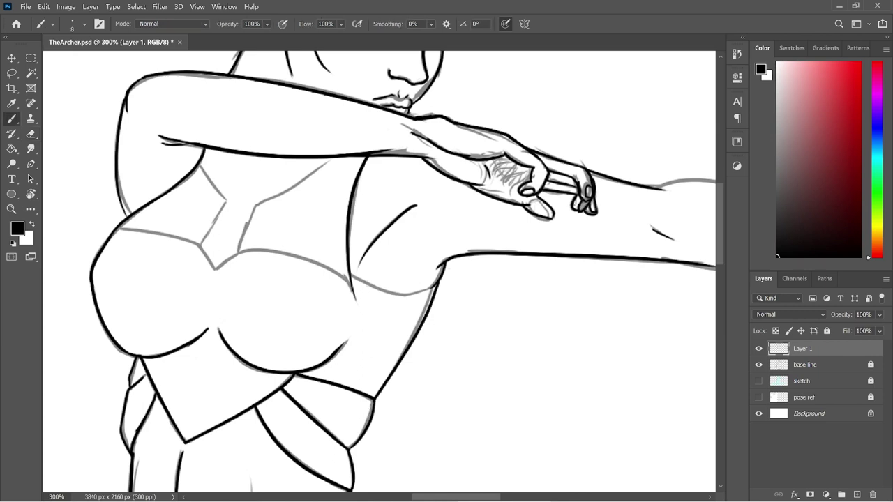
mouse_move(349, 274)
mouse_down()
mouse_move(445, 285)
mouse_move(355, 283)
mouse_up()
key(ctrl+z)
key(ctrl+z)
mouse_move(438, 283)
mouse_down()
mouse_move(357, 277)
mouse_move(347, 259)
mouse_move(388, 289)
mouse_move(363, 279)
mouse_up()
key(e)
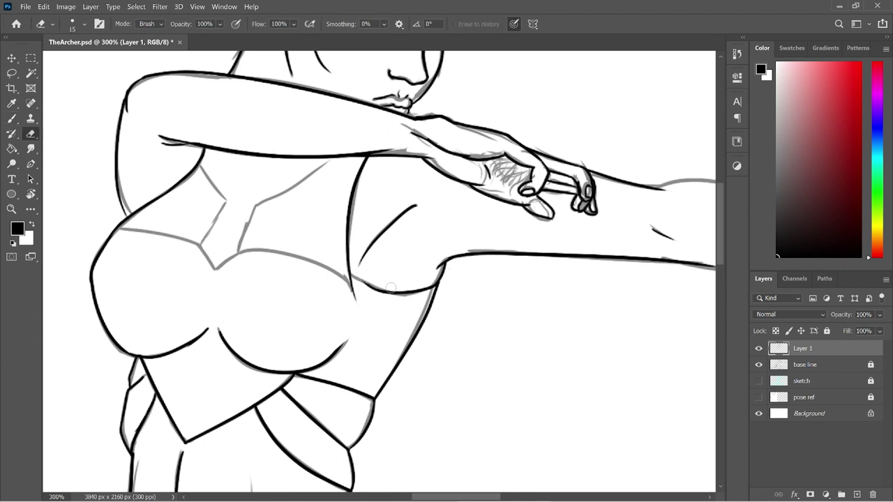
key(b)
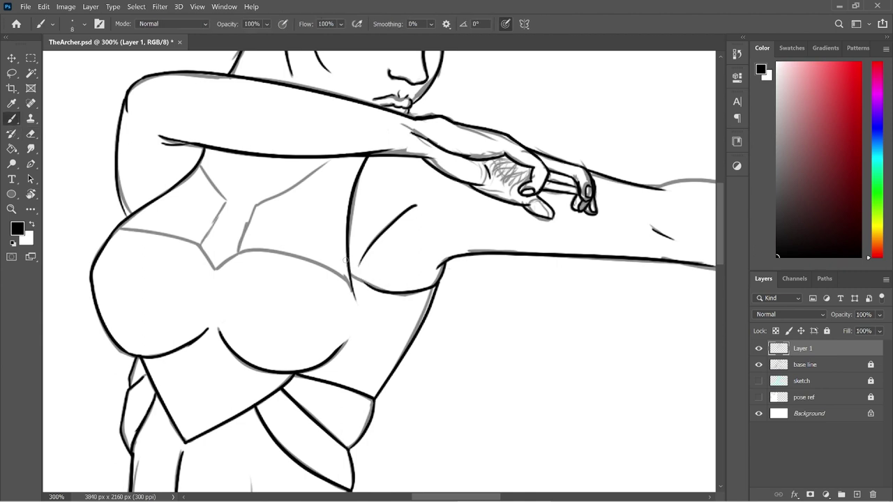
mouse_move(348, 265)
mouse_down()
mouse_move(388, 290)
mouse_move(377, 289)
mouse_up()
key(e)
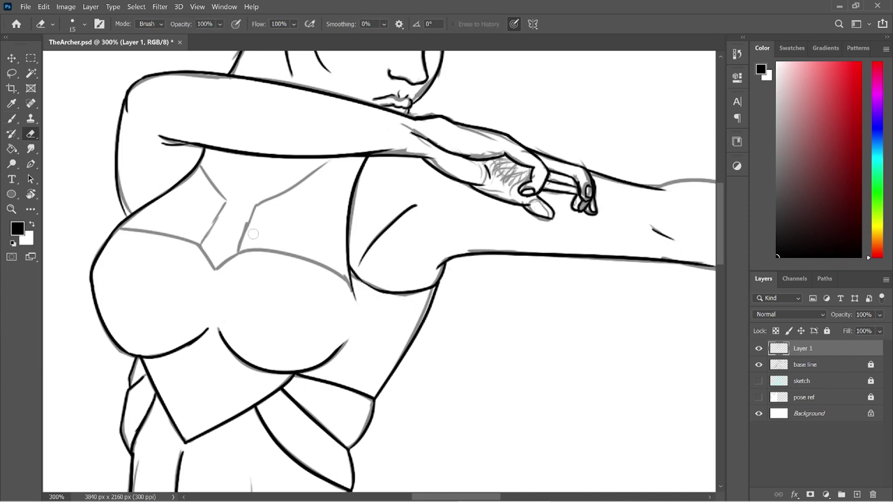
- Save the document and check the inked lines alone by hiding the base line layer, restoring its visibility
drag(721, 248, 722, 283)
key(b)
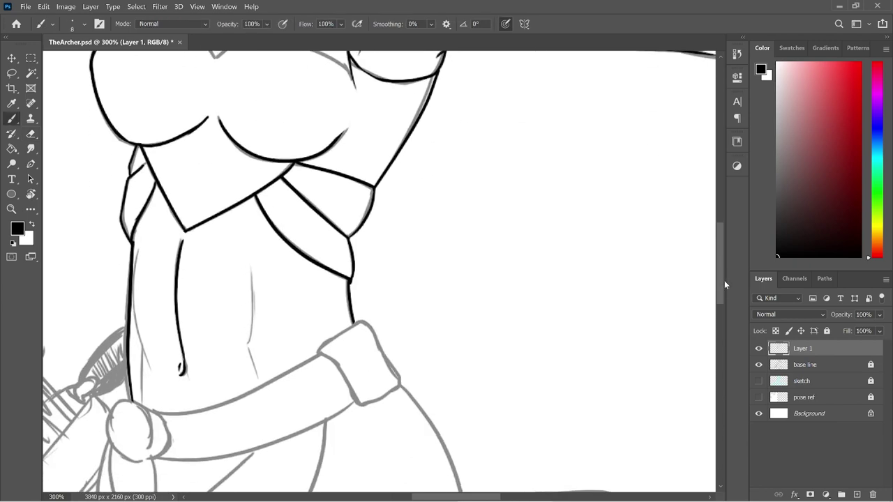
key(ctrl+s)
key(ctrl+minus)
key(ctrl+minus)
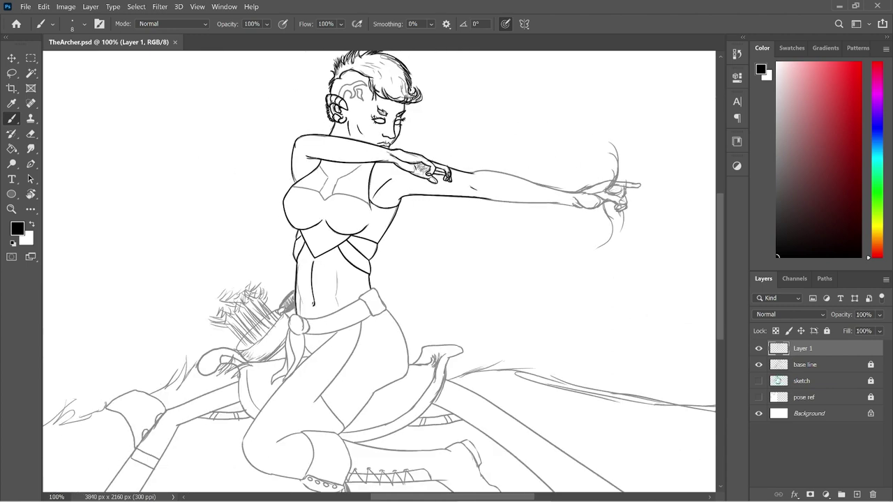
click(760, 365)
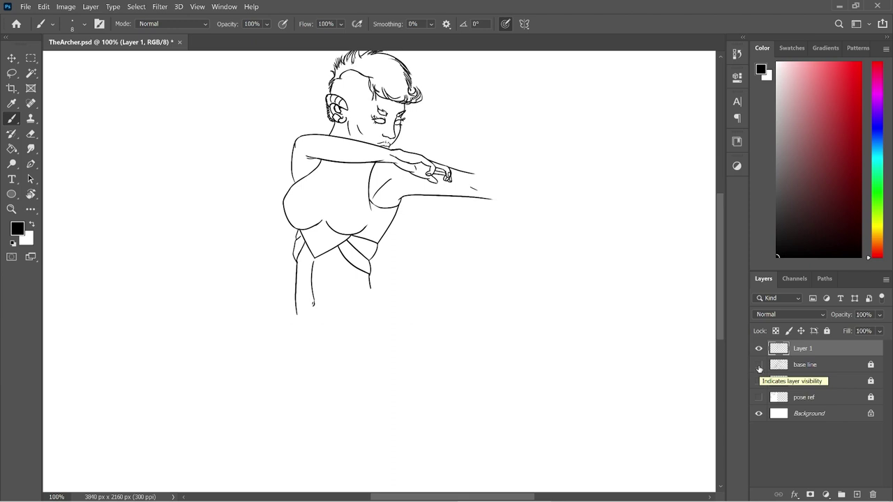
click(759, 366)
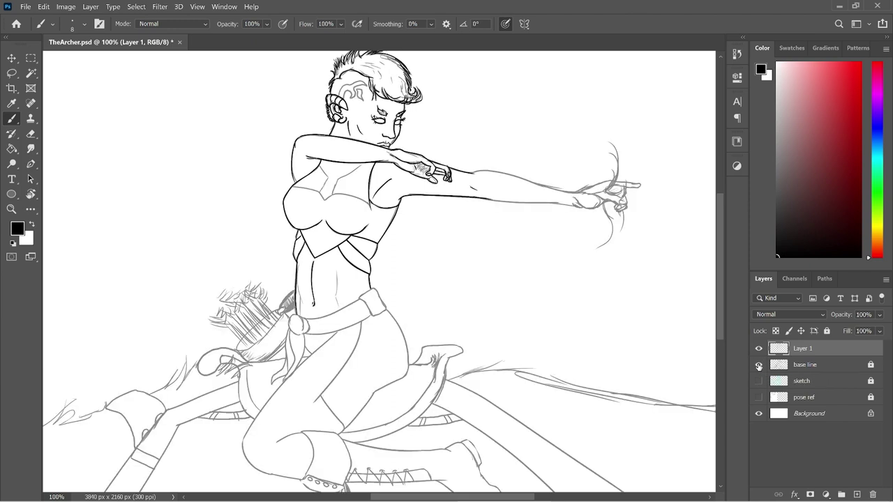
- Rotate the canvas until the outstretched arm is upright and ink the forearm's upper contour from the wrist toward the elbow, redrawing inaccurate strokes
key(ctrl+plus)
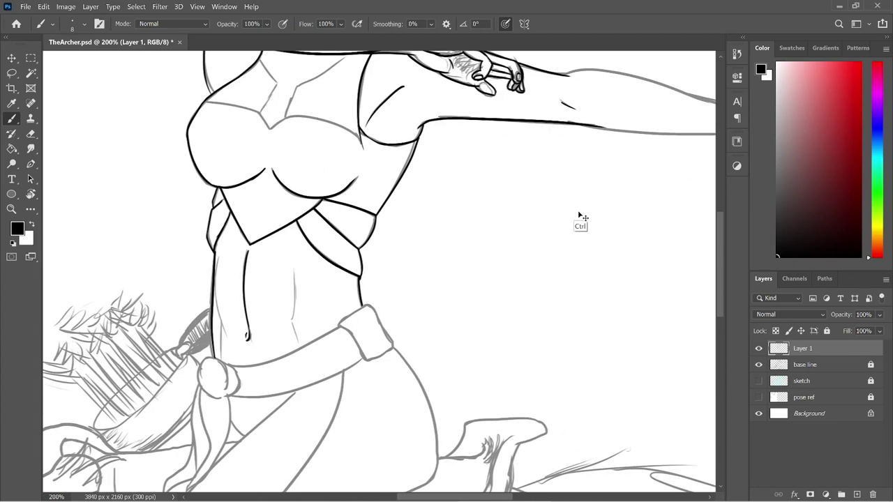
drag(440, 497, 485, 497)
drag(719, 240, 719, 215)
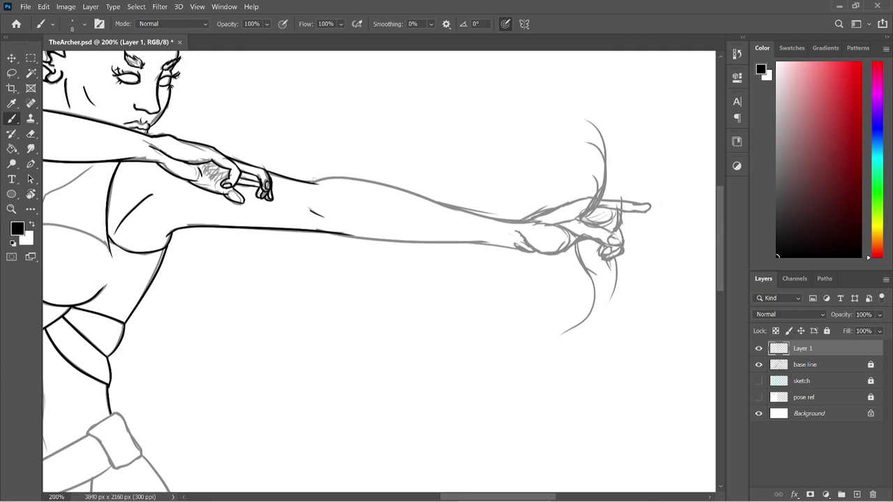
mouse_move(312, 181)
mouse_down()
mouse_move(446, 197)
mouse_move(542, 222)
mouse_up()
key(ctrl+z)
key(r)
drag(404, 156, 298, 164)
key(b)
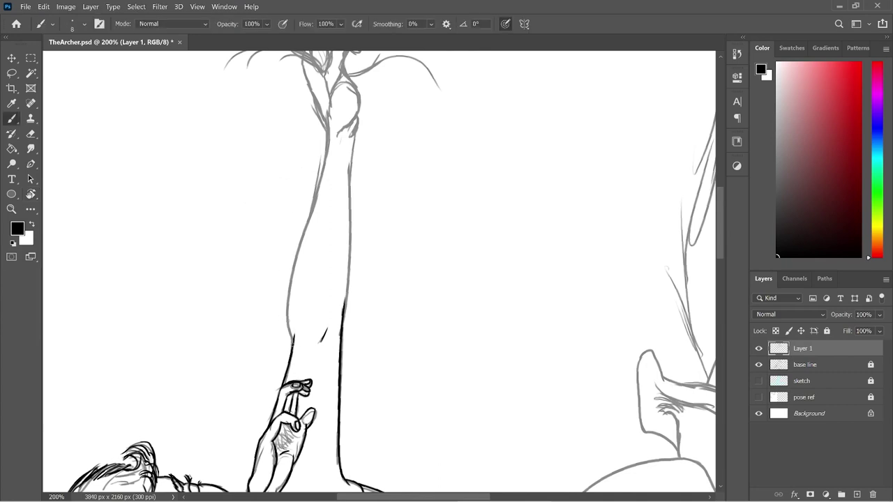
drag(327, 143, 295, 341)
key(ctrl+z)
drag(328, 146, 290, 342)
key(ctrl+z)
drag(328, 135, 268, 349)
key(ctrl+z)
drag(329, 134, 274, 325)
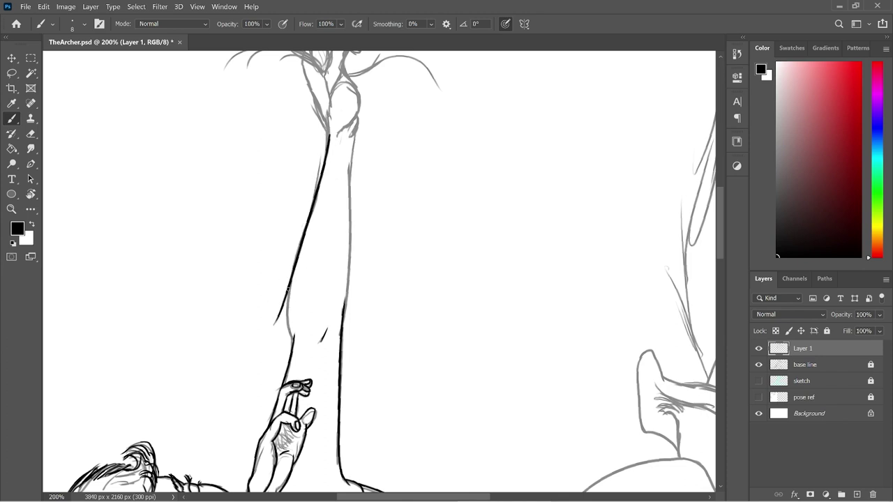
- Ink the forearm's curve down to the elbow and erase the stroke end overshooting the contour
drag(291, 279, 294, 343)
key(e)
drag(289, 278, 282, 316)
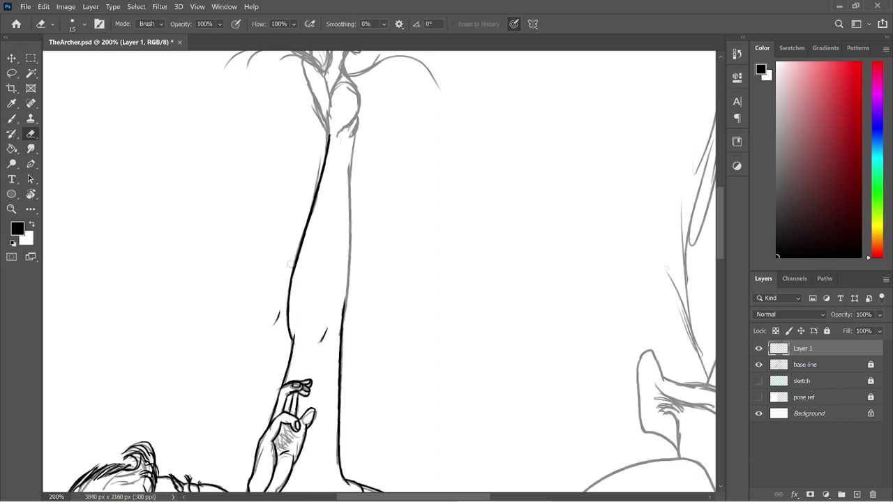
drag(273, 324, 278, 319)
- Ink the back of the outstretched hand from the wrist and outline the extended index finger on both sides
key(b)
scroll(719, 243, up, 5)
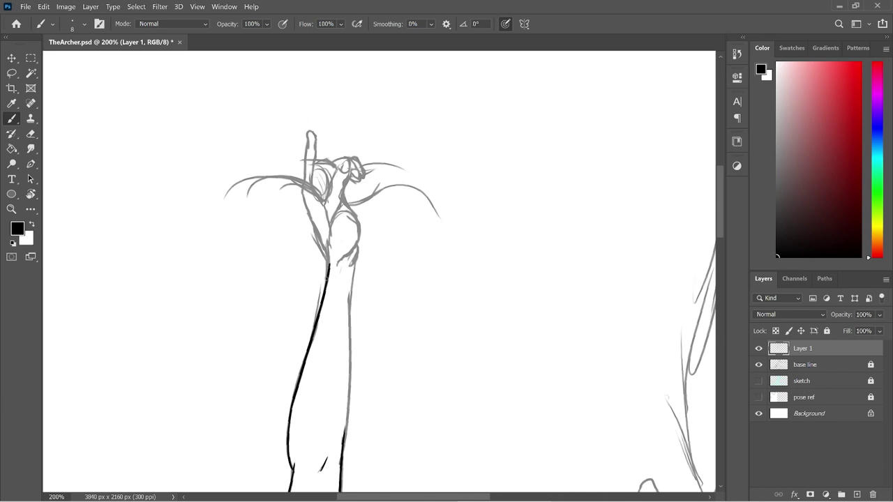
mouse_move(327, 246)
mouse_down()
mouse_move(324, 249)
mouse_move(327, 282)
mouse_move(300, 189)
mouse_up()
key(ctrl+z)
key(ctrl+z)
drag(303, 189, 305, 139)
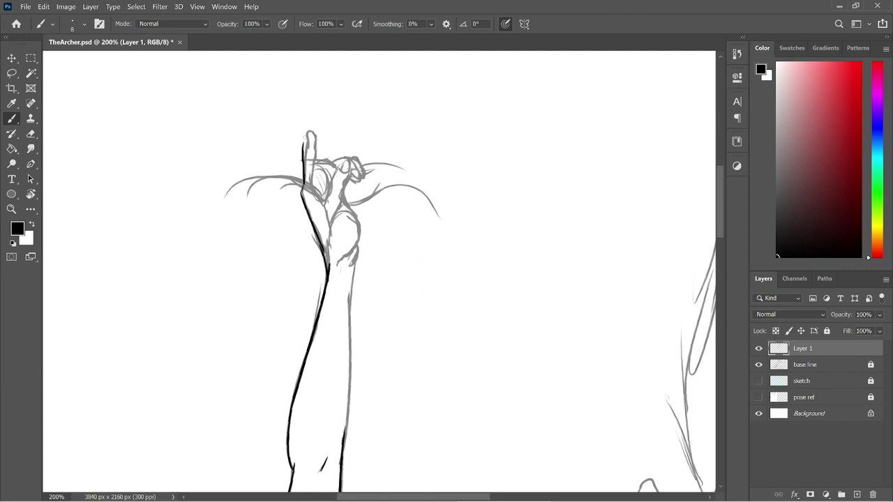
key(ctrl+z)
drag(304, 190, 307, 136)
mouse_move(309, 134)
mouse_down()
mouse_move(313, 195)
mouse_move(323, 203)
mouse_up()
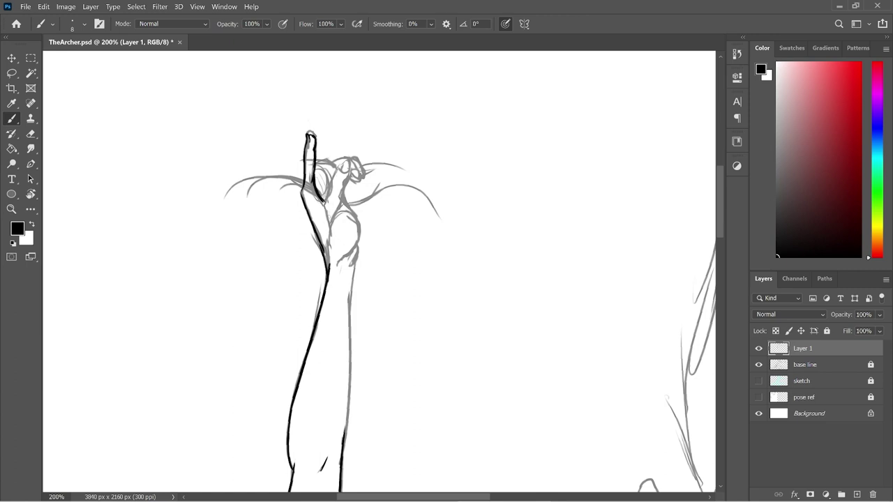
- Ink the thumb's outline beside the extended index finger and erase the excess at its tip
mouse_move(324, 202)
mouse_down()
mouse_move(342, 165)
mouse_move(349, 169)
mouse_move(342, 164)
mouse_up()
key(ctrl+z)
key(ctrl+z)
key(e)
drag(352, 165, 352, 174)
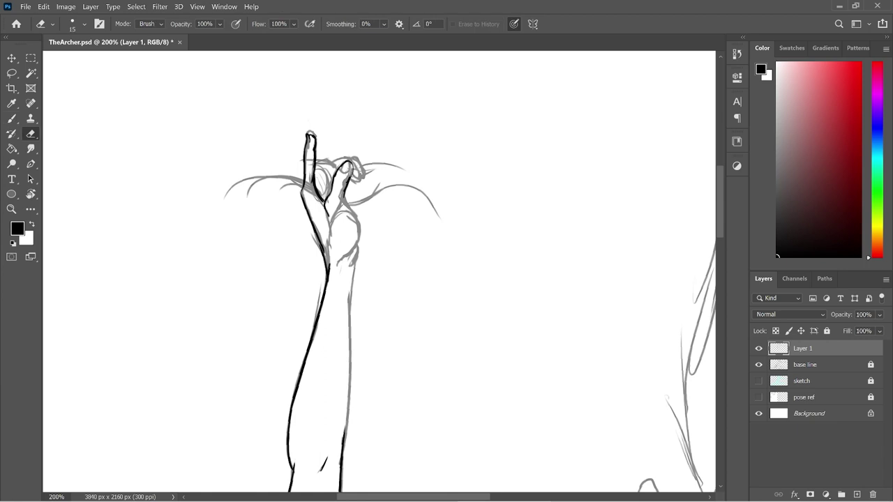
- Ink the rounded base of the thumb from the thumb's lower edge to the wrist
key(b)
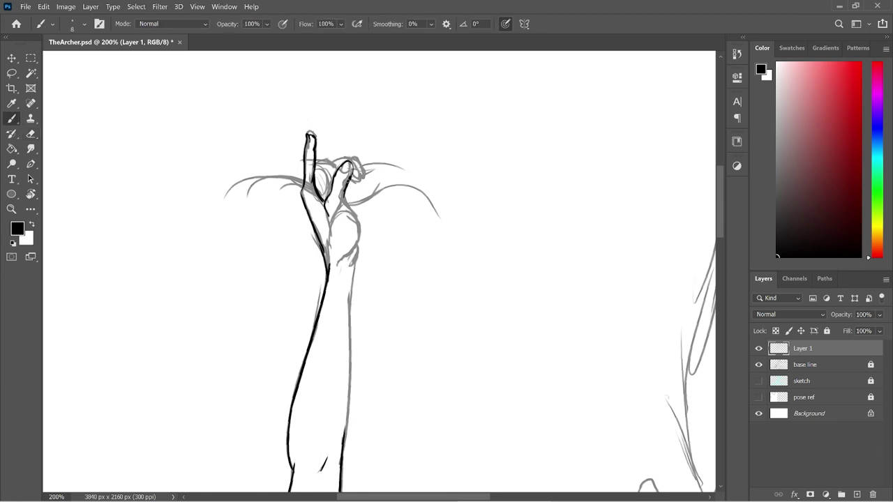
drag(344, 190, 347, 203)
mouse_move(345, 194)
mouse_down()
mouse_move(355, 215)
mouse_move(351, 209)
mouse_move(352, 273)
mouse_up()
key(ctrl+z)
mouse_move(347, 203)
mouse_down()
mouse_move(358, 233)
mouse_move(342, 269)
mouse_up()
- Ink the forearm's underside from the wrist to the existing upper arm line, redrawing the section near the elbow
drag(358, 246, 349, 315)
key(ctrl+z)
scroll(723, 234, down, 2)
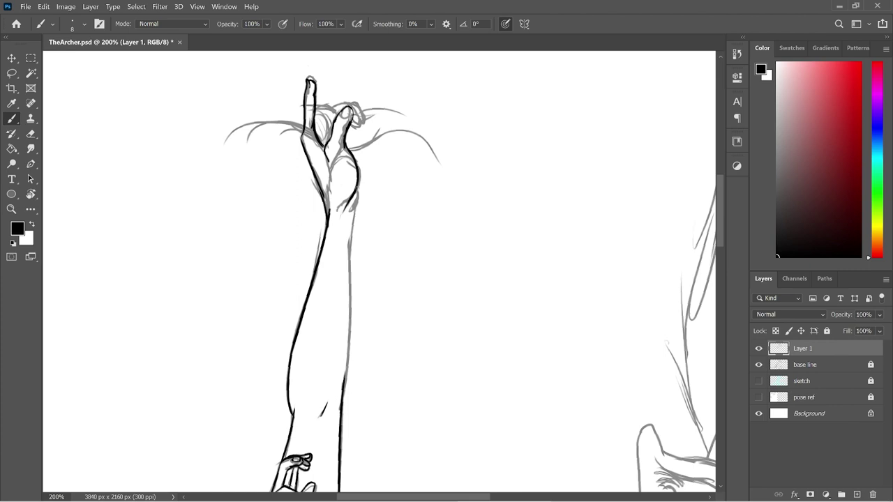
drag(359, 181, 353, 363)
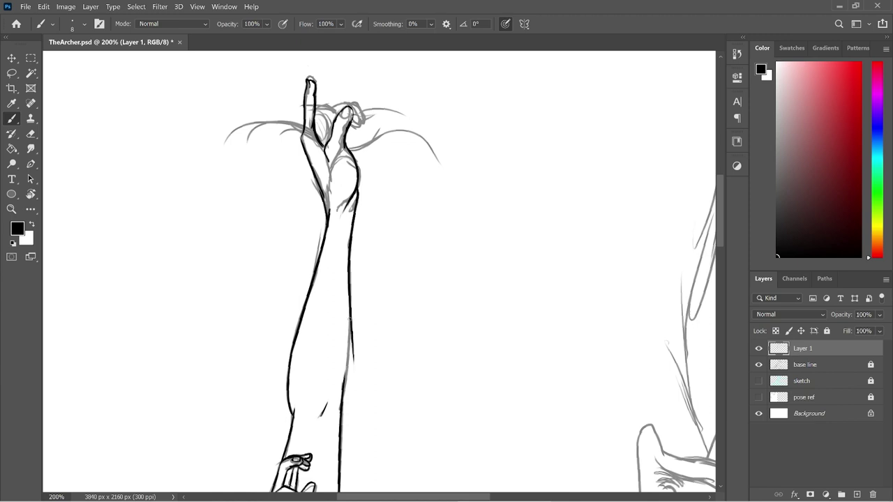
drag(350, 318, 334, 403)
key(ctrl+z)
drag(351, 322, 341, 410)
- Erase the stray stroke end beside the forearm's underside contour
key(e)
drag(355, 323, 353, 364)
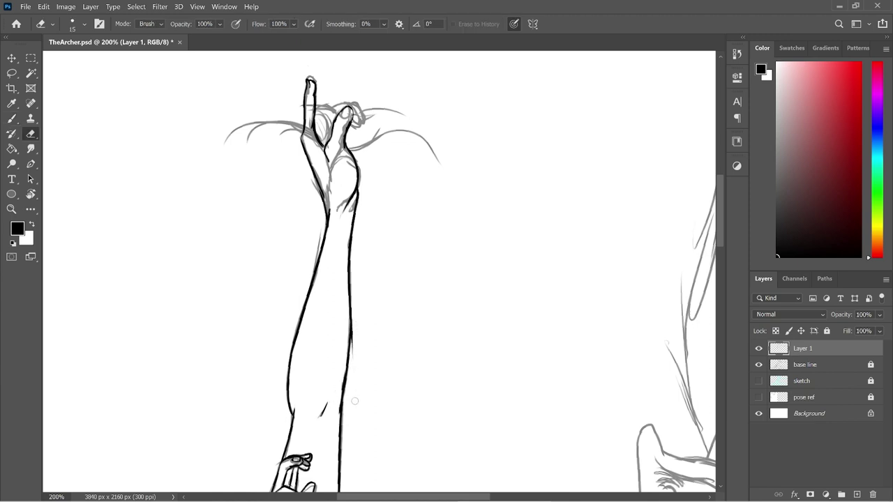
drag(355, 328, 353, 357)
drag(353, 320, 354, 338)
drag(341, 400, 338, 424)
key(ctrl+z)
- Ink the curled fingers behind the thumb of the outstretched hand
drag(721, 239, 722, 218)
key(b)
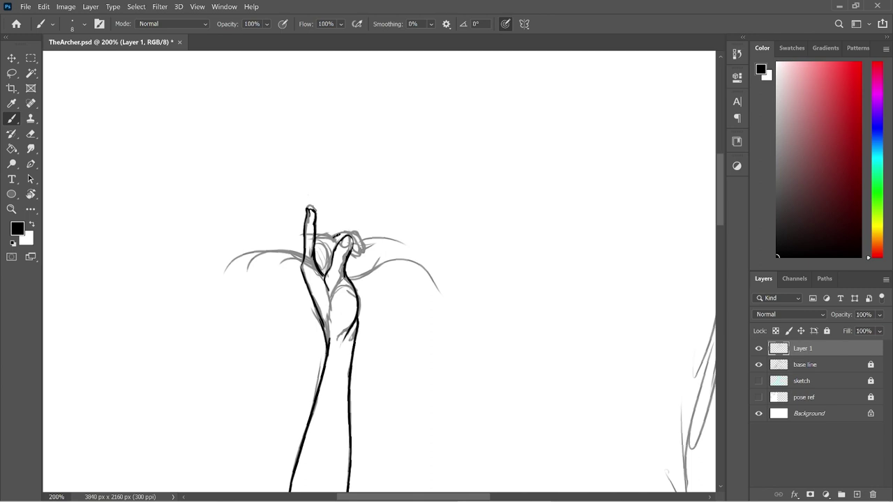
mouse_move(334, 237)
mouse_down()
mouse_move(352, 232)
mouse_move(361, 250)
mouse_up()
drag(357, 233, 362, 249)
key(ctrl+z)
key(ctrl+z)
key(ctrl+shift+z)
mouse_move(344, 238)
mouse_down()
mouse_move(342, 246)
mouse_move(362, 255)
mouse_move(365, 246)
mouse_up()
- Reset the canvas rotation and refine the tip of the extended index finger
key(r)
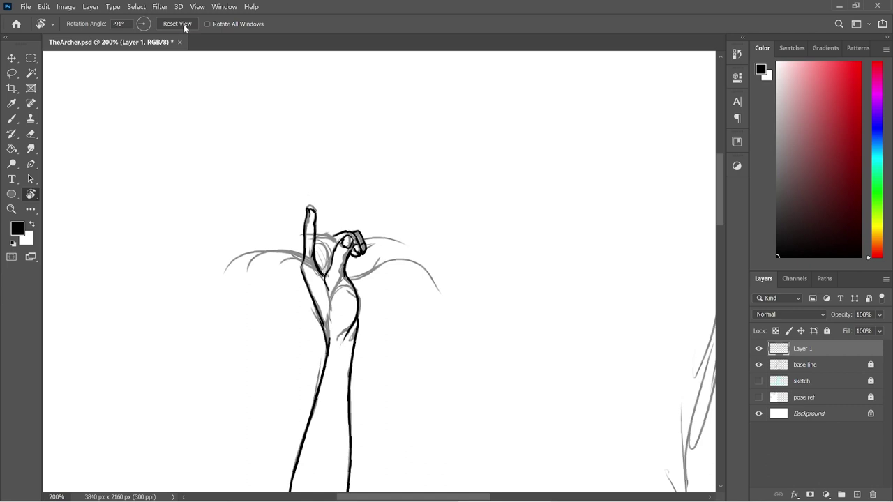
click(184, 25)
key(e)
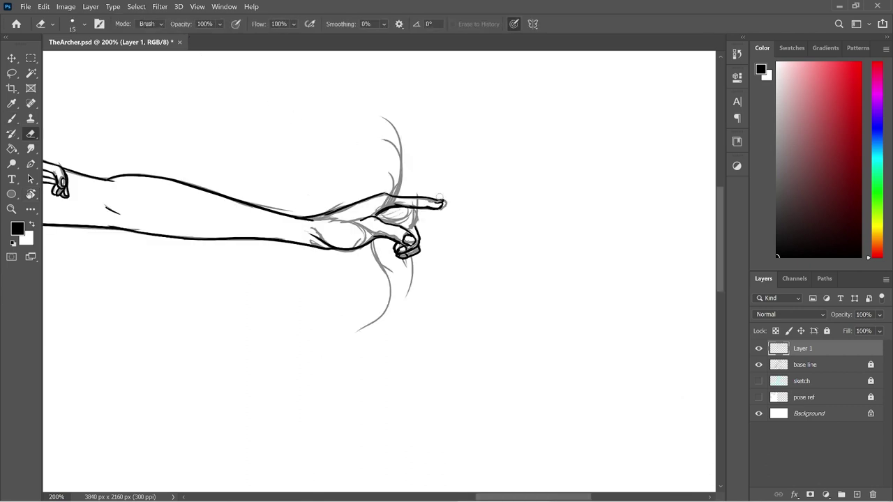
key(b)
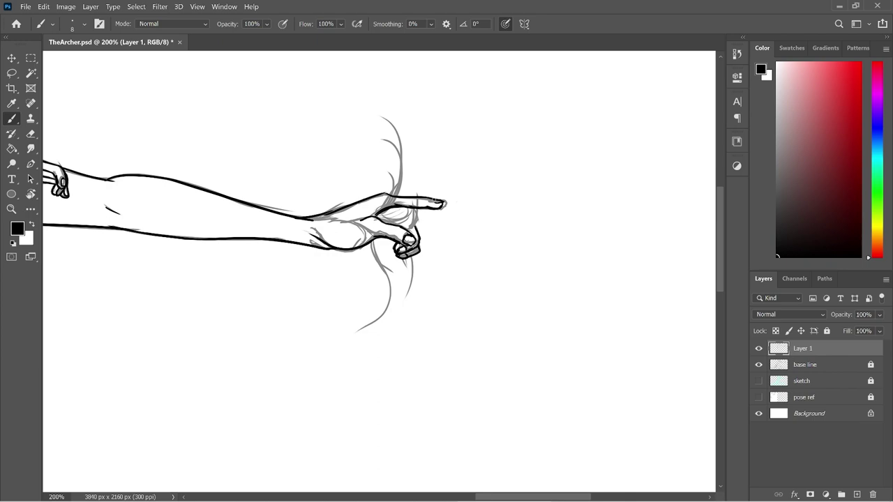
drag(441, 202, 432, 200)
- Review the whole figure with the base line layer hidden, save the document, and show the layer again
key(ctrl+minus)
key(ctrl+minus)
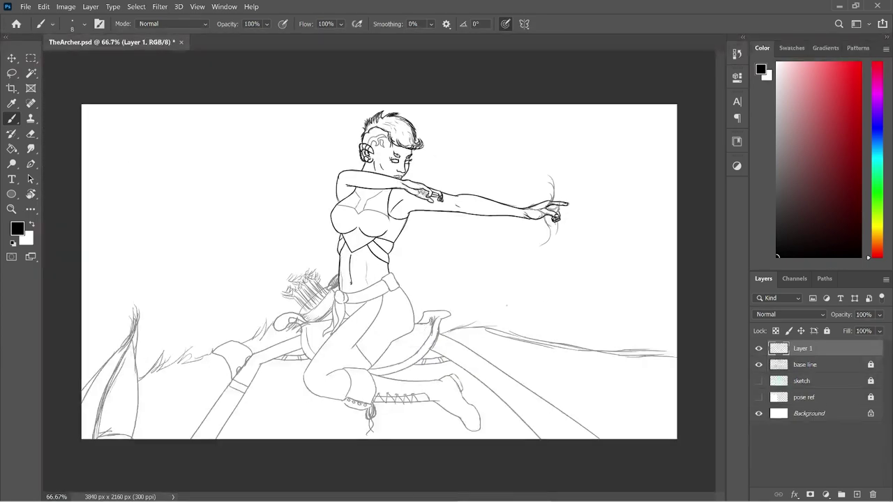
click(759, 365)
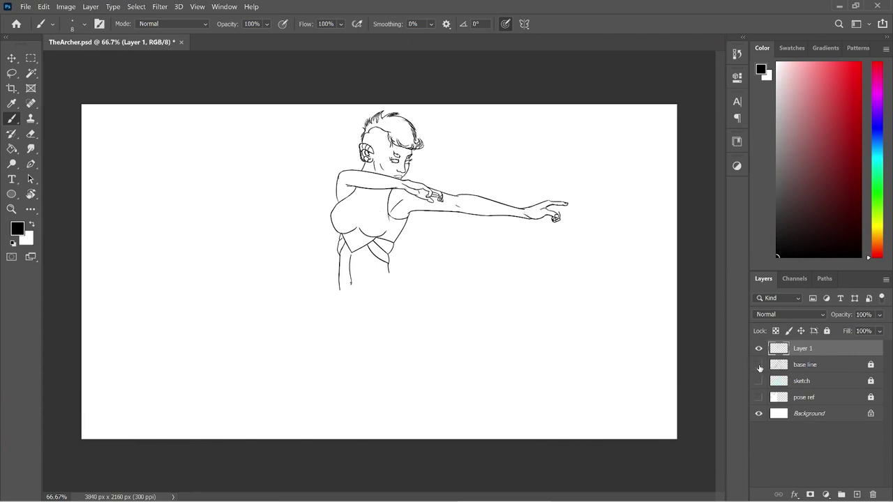
key(ctrl+s)
click(759, 364)
- Touch up the front neck line and redraw the back of the neck between the ear and the raised arm
key(ctrl+plus)
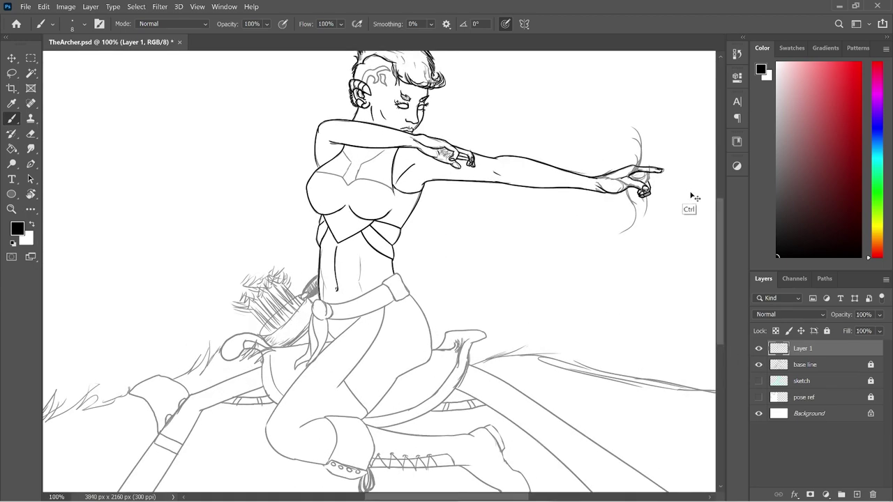
key(ctrl+plus)
scroll(628, 175, up, 5)
key(ctrl+plus)
drag(368, 228, 357, 205)
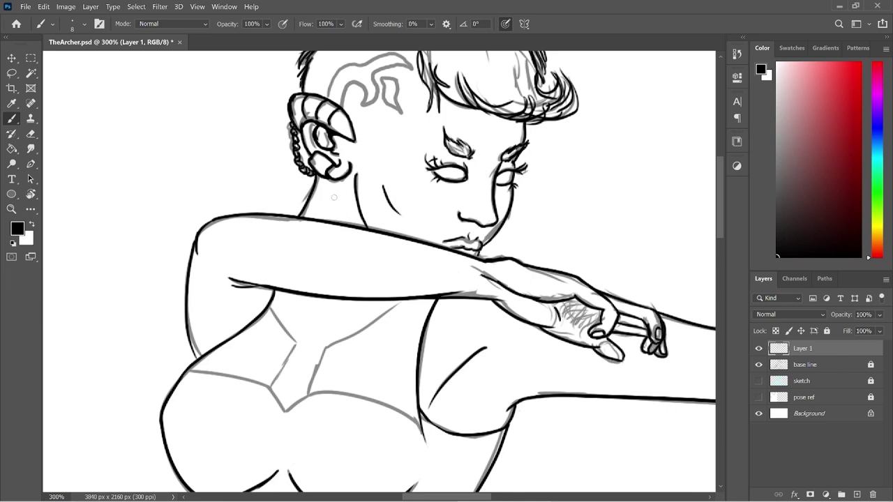
key(e)
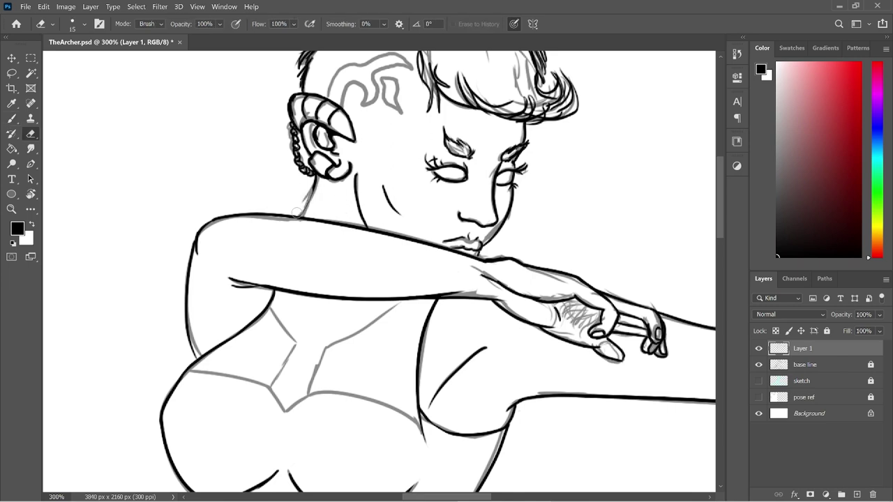
key(b)
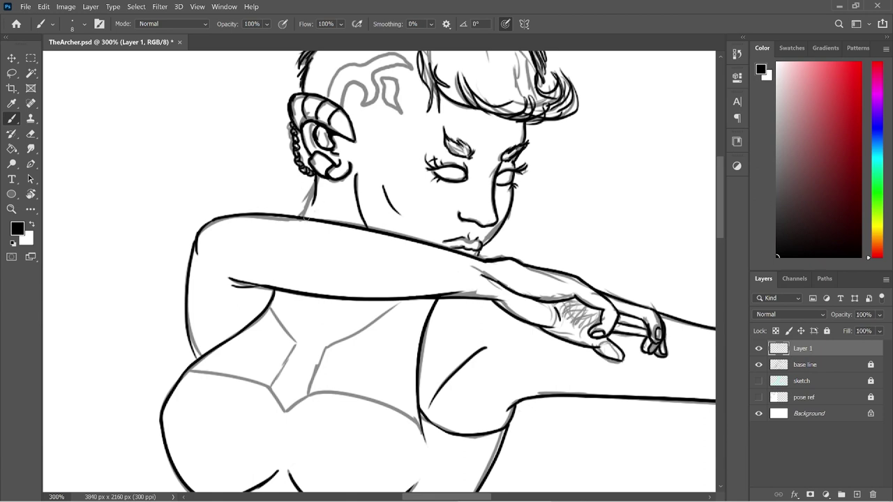
drag(304, 217, 316, 186)
key(ctrl+z)
drag(308, 218, 314, 185)
- Ink the bodice's top edge across the chest down to its point beside the armpit, and erase the line overshooting it
scroll(721, 212, down, 2)
scroll(722, 222, down, 5)
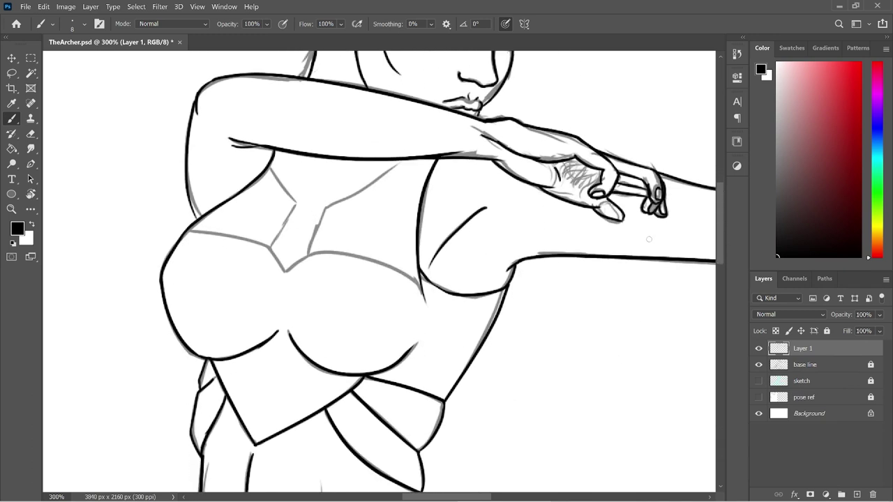
drag(187, 231, 287, 250)
drag(268, 246, 416, 261)
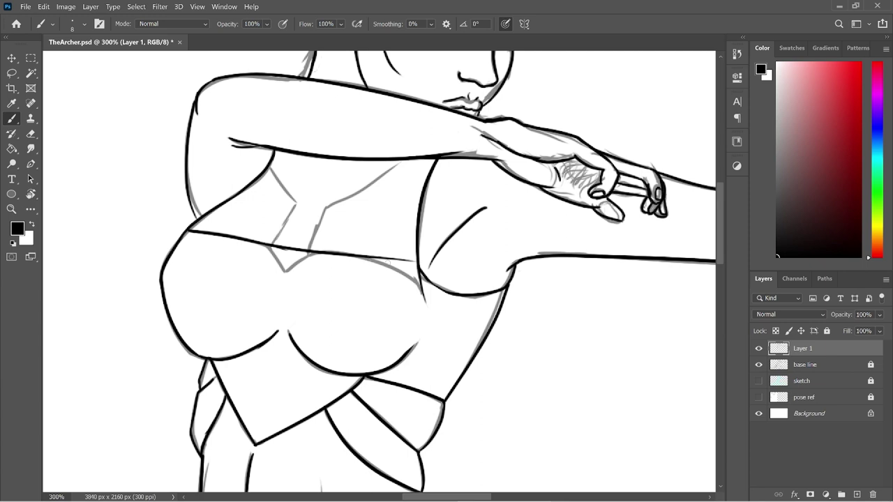
drag(377, 258, 423, 304)
key(e)
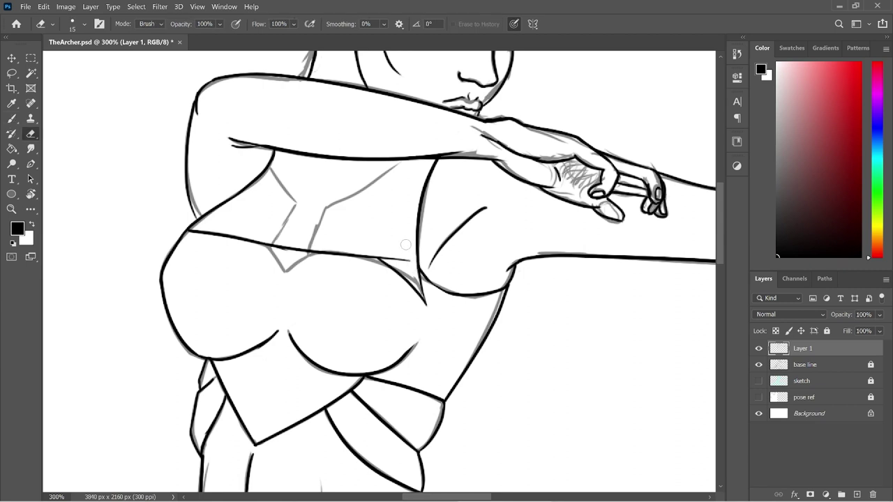
drag(410, 263, 381, 256)
- Ink the V-shaped notch in the middle of the bodice's neckline and erase the straight line crossing it
key(b)
drag(263, 242, 284, 270)
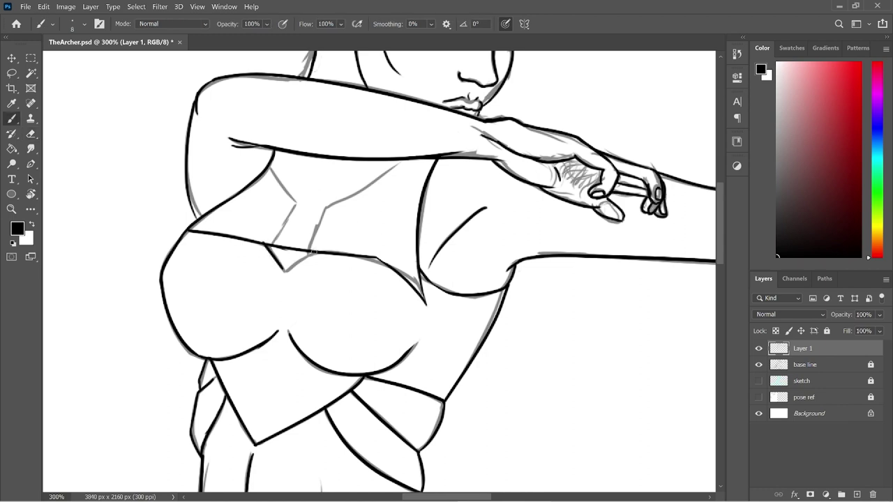
drag(314, 254, 283, 272)
key(e)
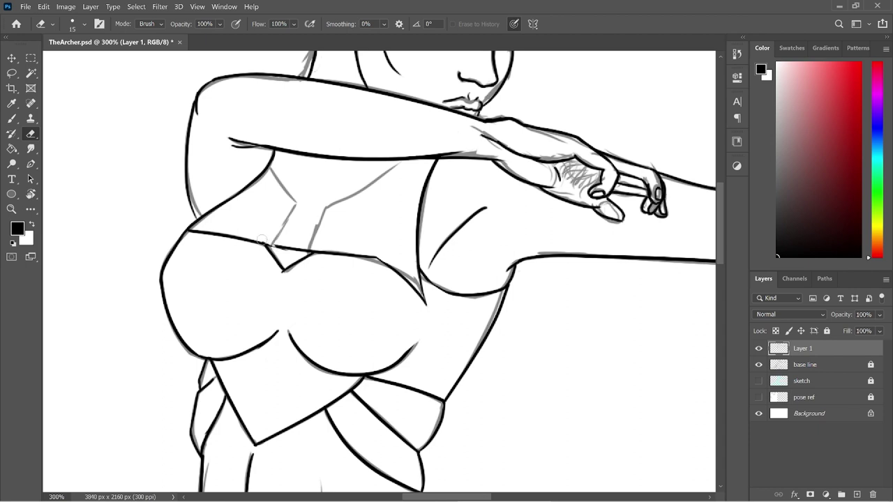
mouse_move(268, 243)
mouse_down()
mouse_move(287, 256)
mouse_move(318, 245)
mouse_move(296, 196)
mouse_up()
- Ink the angular strap edge from the notch's near corner up to the raised arm's armpit, and tidy its corner
key(b)
key(ctrl+z)
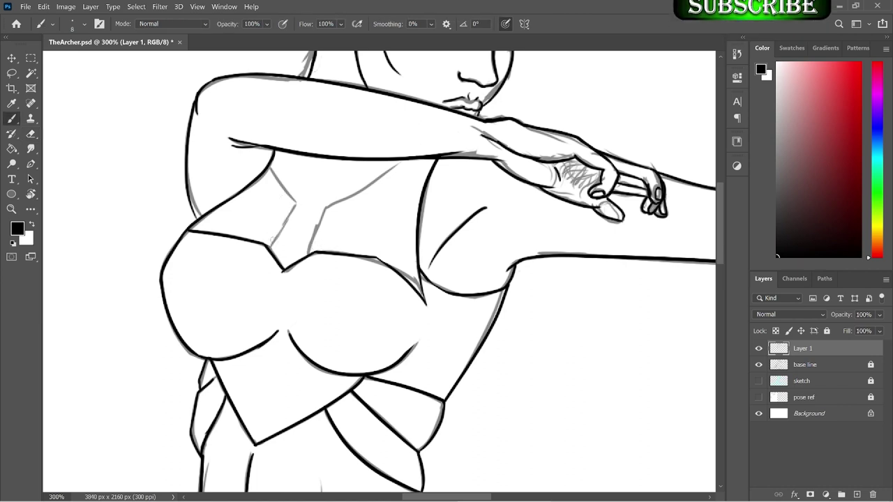
drag(265, 243, 292, 202)
key(ctrl+z)
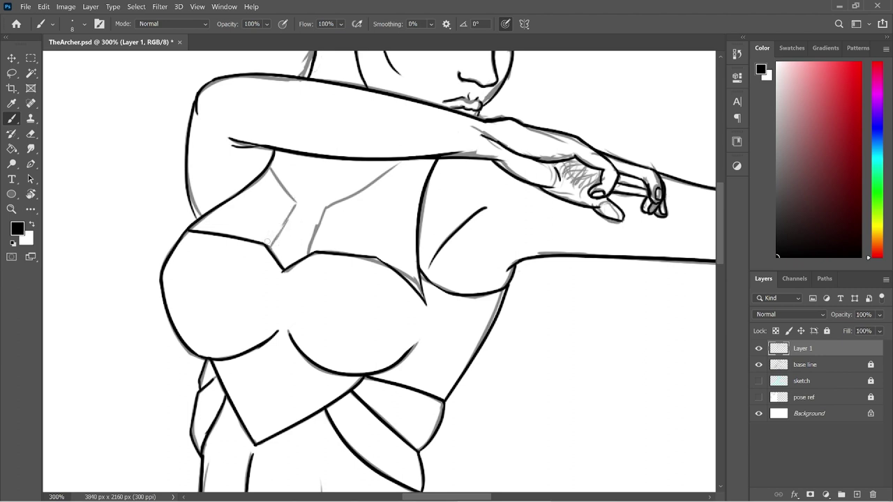
drag(266, 243, 300, 199)
drag(269, 163, 300, 203)
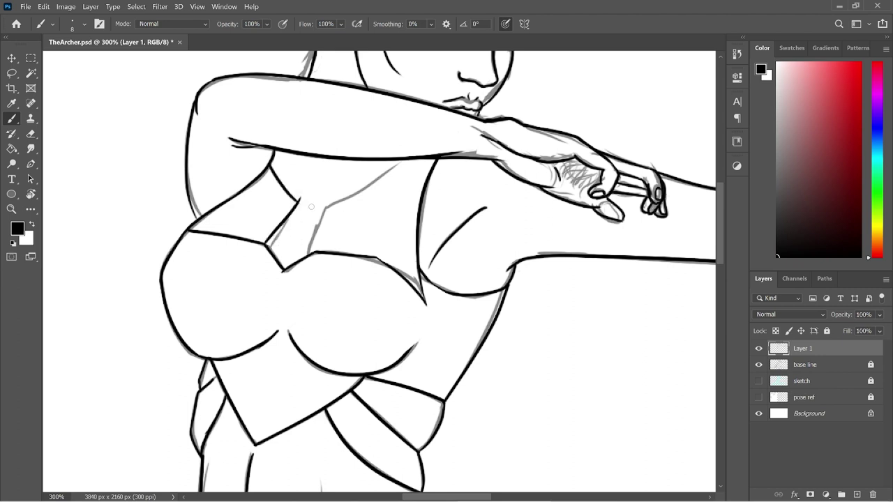
key(e)
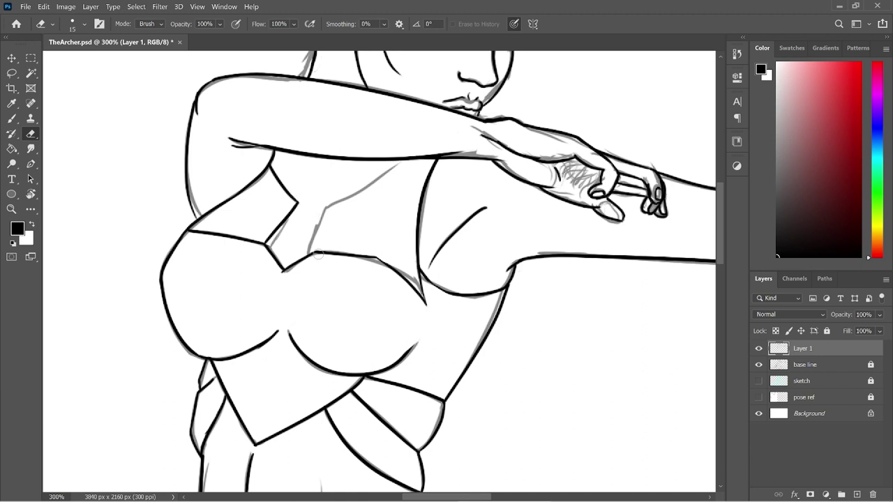
- Ink the opposite strap edge from the notch's other corner up to the underside of the raised forearm
key(b)
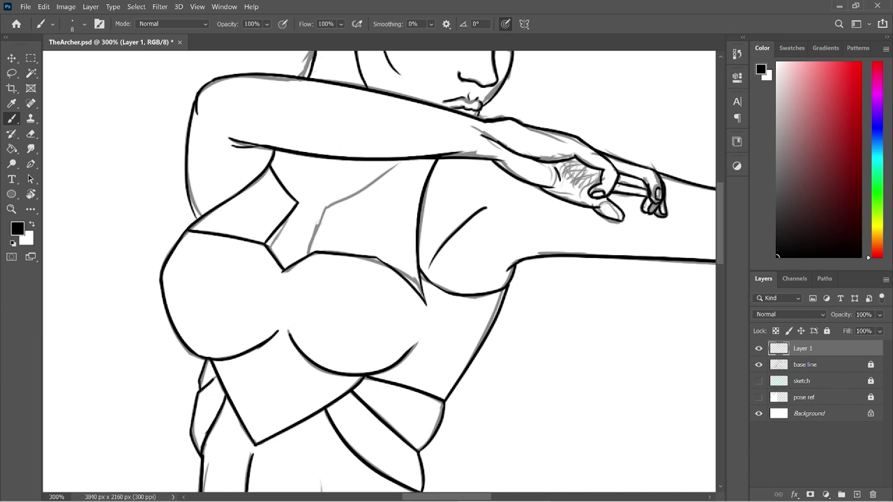
drag(316, 253, 331, 195)
key(ctrl+z)
drag(317, 252, 327, 207)
key(ctrl+z)
drag(316, 253, 326, 210)
key(ctrl+z)
drag(317, 252, 326, 207)
drag(325, 208, 417, 159)
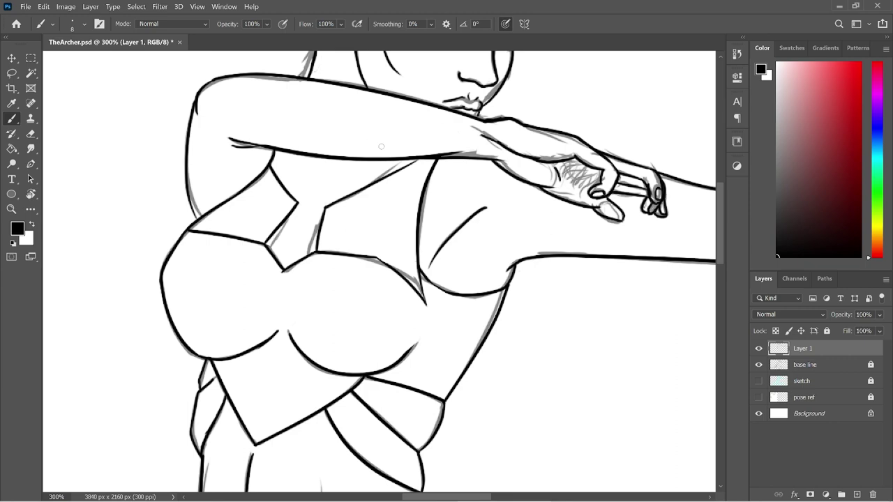
- Save the document and review the whole figure with the base line layer hidden, showing the layer again at the end
key(ctrl+s)
key(ctrl+minus)
key(ctrl+minus)
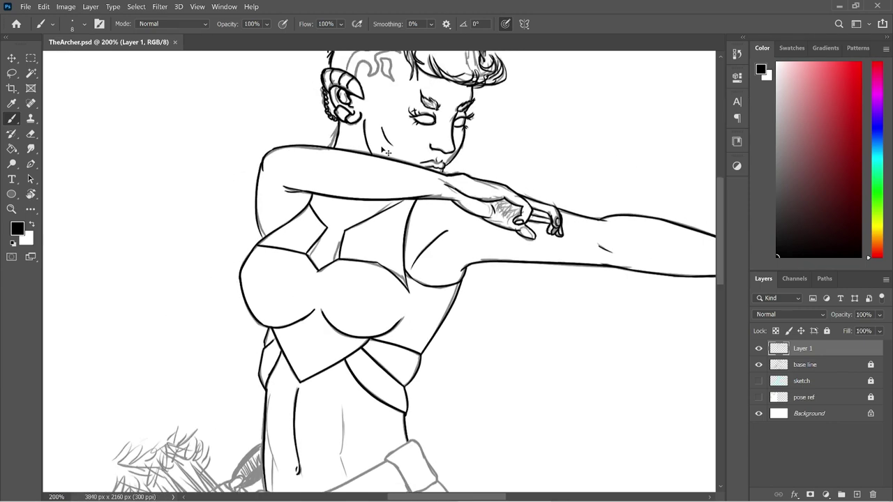
key(ctrl+minus)
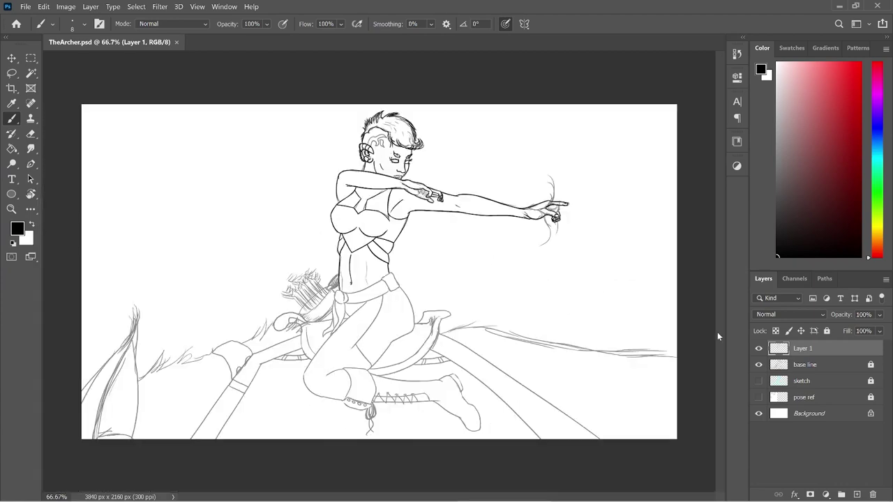
click(759, 365)
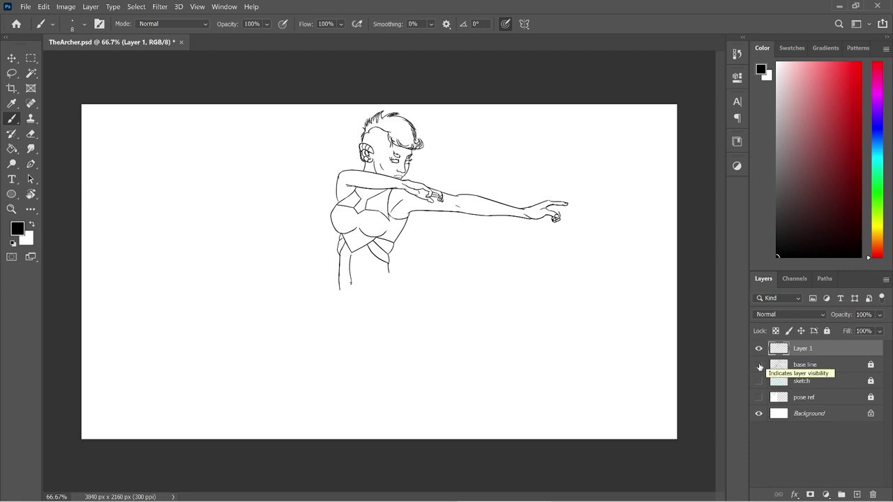
click(758, 365)
- Ink the round knot at the front of the belt together with the curved rim behind it
key(ctrl+plus)
key(ctrl+plus)
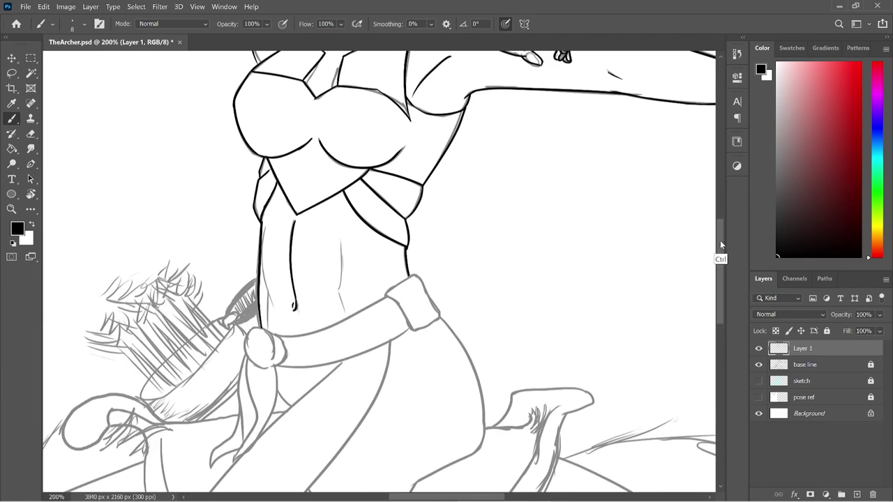
scroll(389, 288, down, 2)
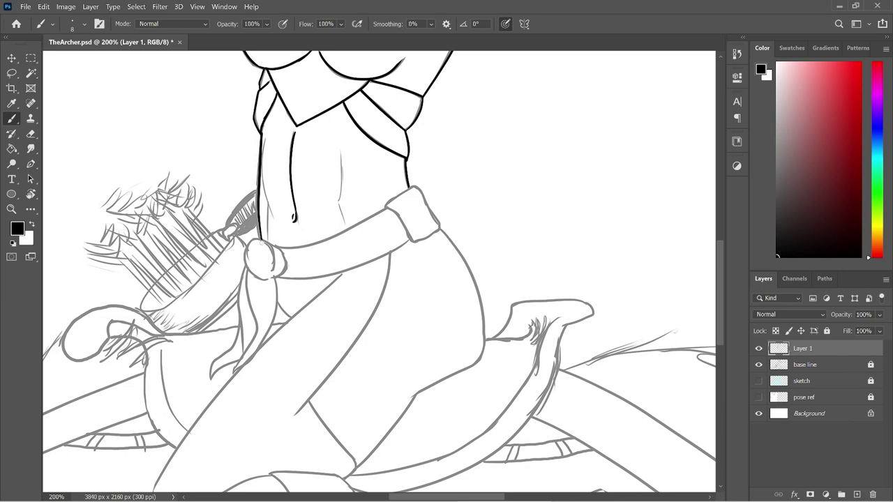
key(ctrl+plus)
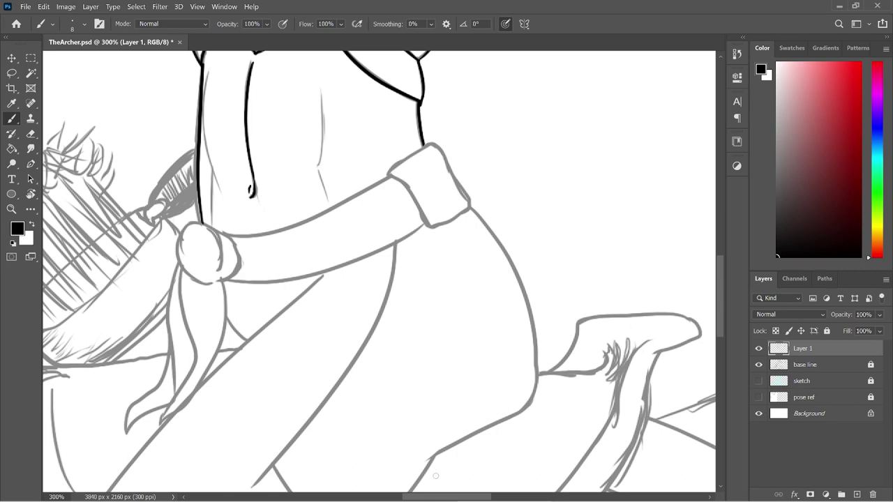
drag(425, 497, 405, 497)
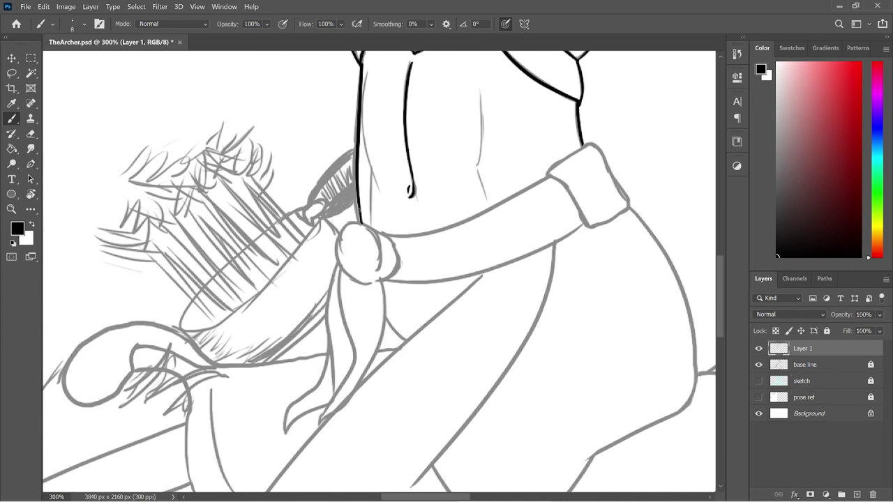
mouse_move(356, 224)
mouse_down()
mouse_move(385, 251)
mouse_move(378, 270)
mouse_up()
mouse_move(359, 224)
mouse_down()
mouse_move(337, 246)
mouse_move(343, 264)
mouse_up()
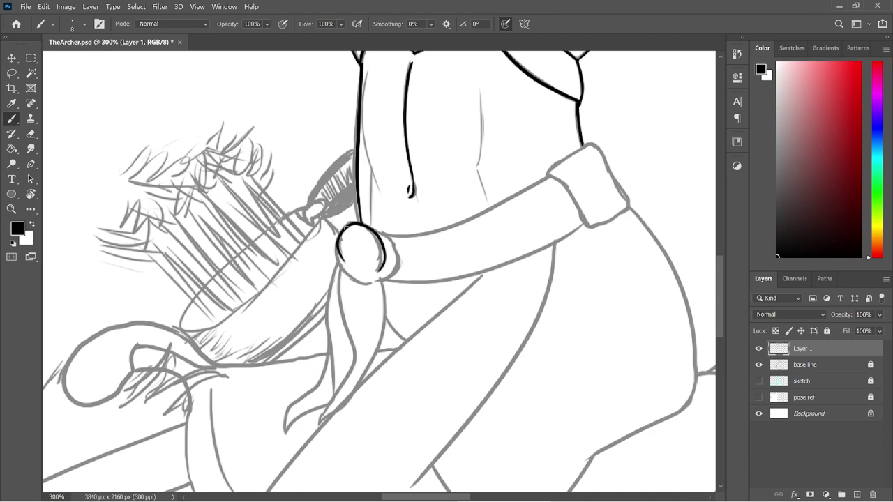
key(ctrl+z)
drag(359, 224, 348, 275)
key(ctrl+z)
mouse_move(362, 225)
mouse_down()
mouse_move(340, 241)
mouse_move(368, 262)
mouse_move(354, 269)
mouse_move(381, 260)
mouse_up()
mouse_move(368, 227)
mouse_down()
mouse_move(392, 244)
mouse_move(381, 285)
mouse_up()
key(ctrl+z)
mouse_move(366, 226)
mouse_down()
mouse_move(378, 231)
mouse_move(377, 282)
mouse_move(398, 278)
mouse_up()
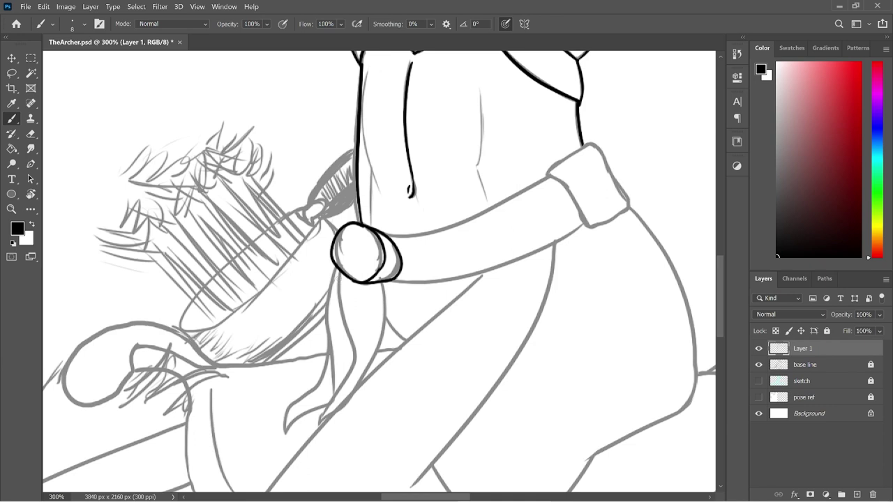
drag(379, 229, 385, 242)
- Ink the belt's upper edge from the round knot to the square piece at the hip
mouse_move(384, 234)
mouse_down()
mouse_move(550, 177)
mouse_move(582, 219)
mouse_up()
key(ctrl+z)
drag(549, 168, 596, 236)
key(ctrl+z)
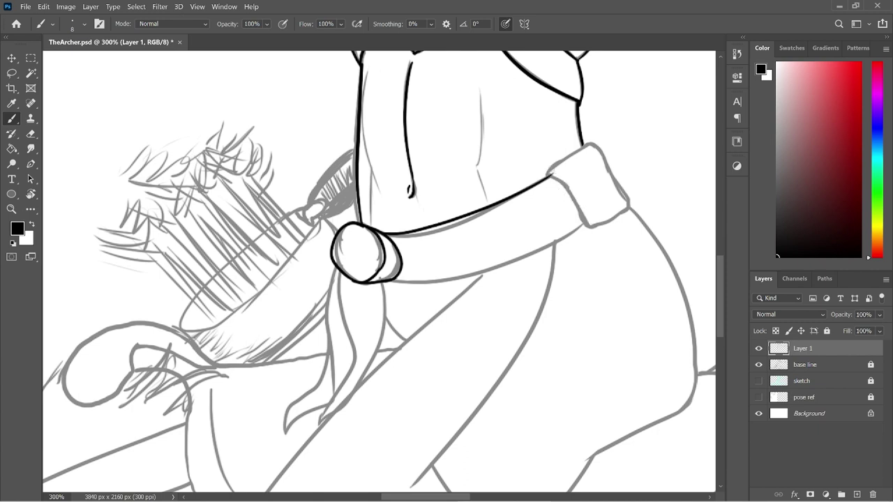
- Ink the outline of the square belt piece at the hip and erase the overshoot at its lower corner
drag(547, 167, 587, 230)
drag(549, 169, 590, 143)
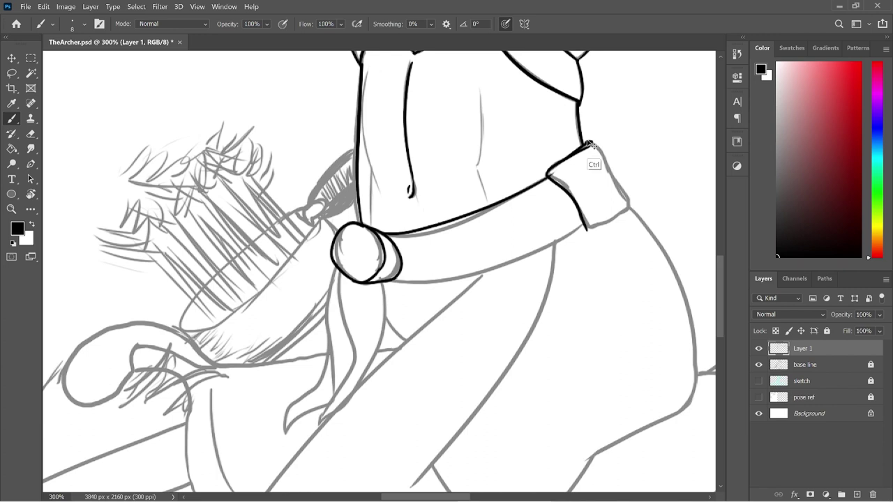
mouse_move(585, 146)
mouse_down()
mouse_move(599, 149)
mouse_move(632, 209)
mouse_move(567, 240)
mouse_up()
key(ctrl+z)
drag(631, 201, 566, 239)
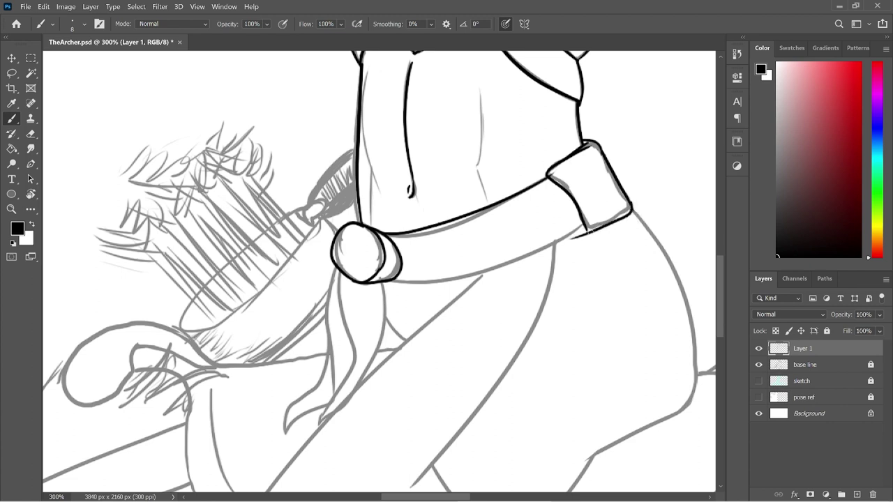
key(e)
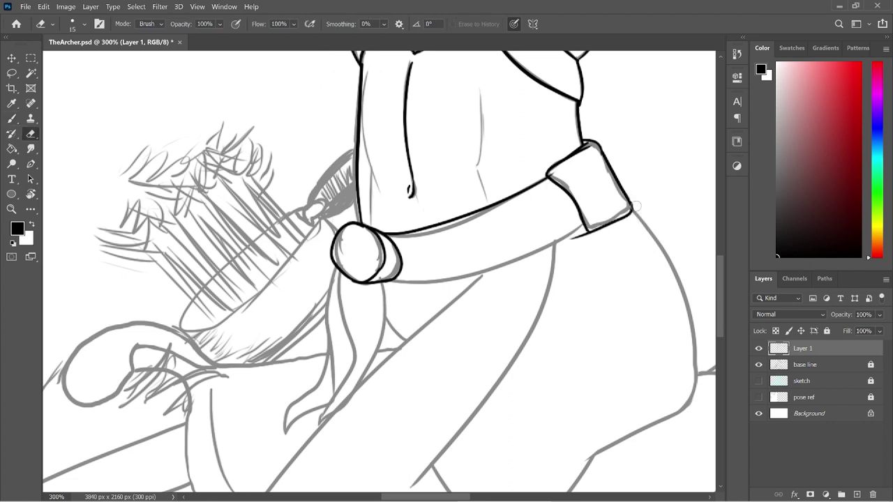
mouse_move(582, 232)
mouse_down()
mouse_move(566, 231)
mouse_move(588, 237)
mouse_up()
- Save the document and ink the belt's lower edge from the square piece back to the round knot
key(ctrl+s)
key(b)
mouse_move(585, 228)
mouse_down()
mouse_move(457, 271)
mouse_move(377, 283)
mouse_up()
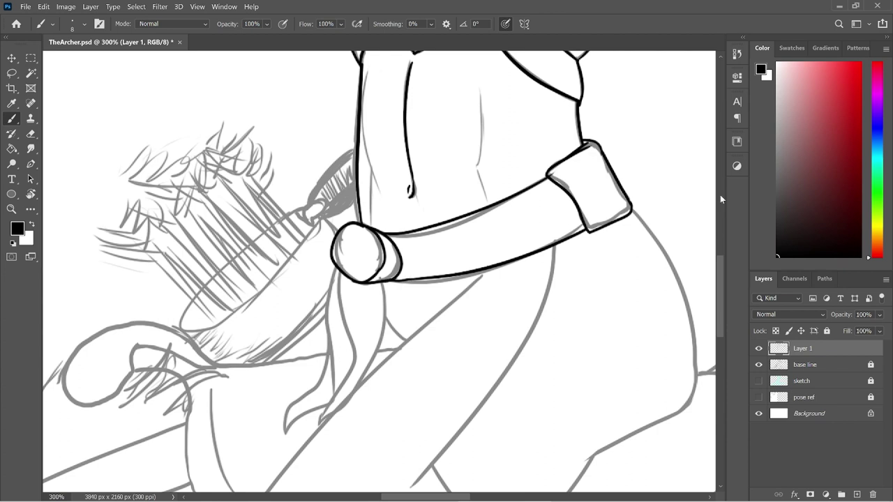
scroll(724, 269, down, 3)
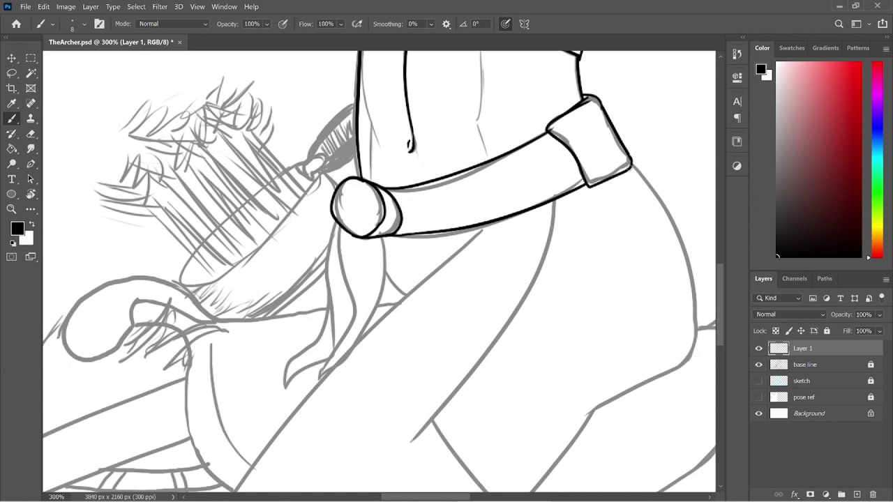
mouse_move(632, 164)
mouse_down()
mouse_move(678, 253)
mouse_move(683, 358)
mouse_up()
key(ctrl+z)
drag(632, 165, 693, 390)
key(ctrl+z)
drag(631, 163, 688, 358)
key(ctrl+z)
mouse_move(632, 163)
mouse_down()
mouse_move(648, 180)
mouse_move(687, 338)
mouse_up()
key(ctrl+z)
drag(631, 163, 688, 345)
key(ctrl+z)
- Ink the outer curve of the hip and buttock below the belt, and erase the stray and doubled strokes
drag(448, 497, 478, 497)
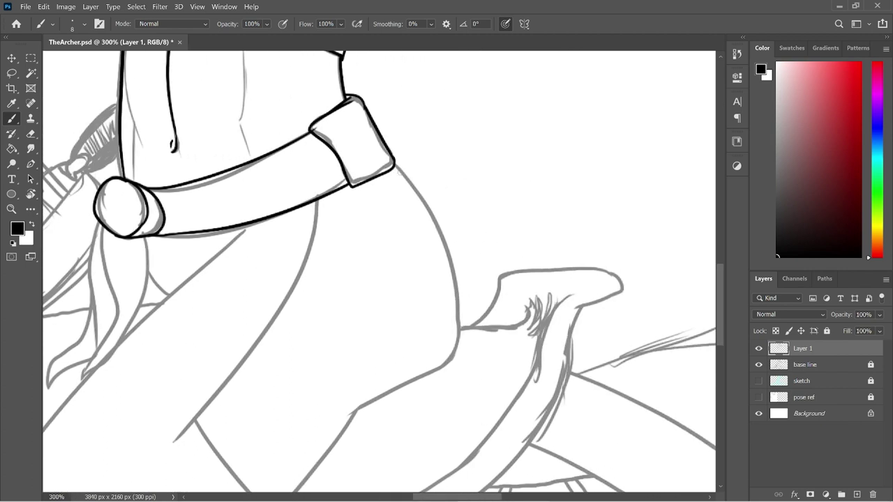
drag(395, 162, 478, 352)
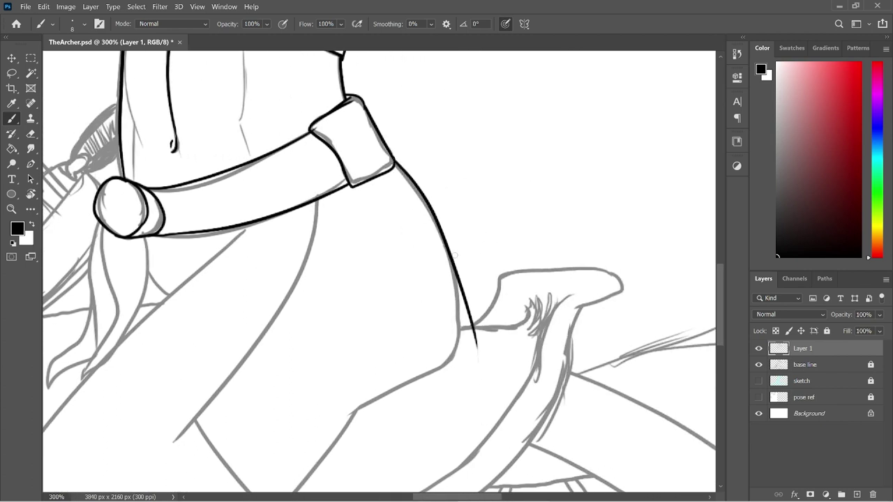
drag(450, 256, 448, 356)
drag(457, 296, 461, 349)
key(ctrl+z)
drag(457, 307, 456, 357)
key(e)
drag(458, 271, 477, 354)
drag(468, 293, 481, 367)
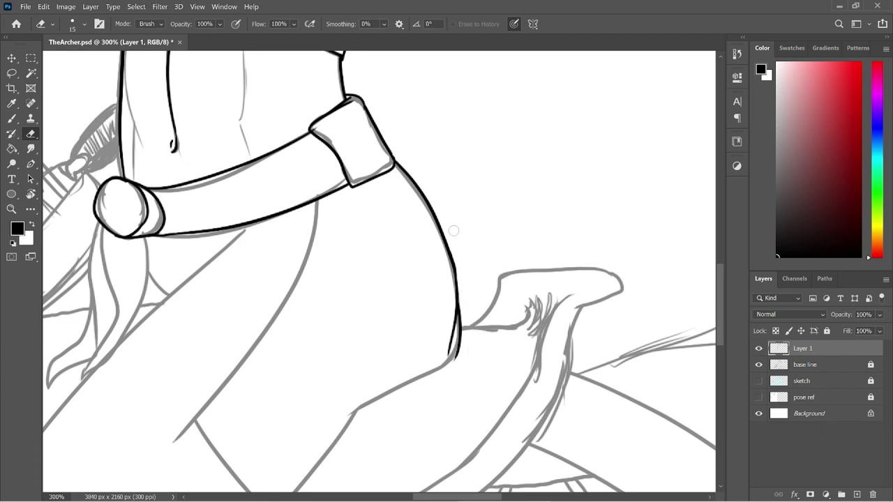
drag(452, 299, 445, 355)
- Ink the underside of the buttock and thigh from the hip curve towards the bent knee, redrawing it until it follows the base line
drag(449, 496, 427, 492)
key(b)
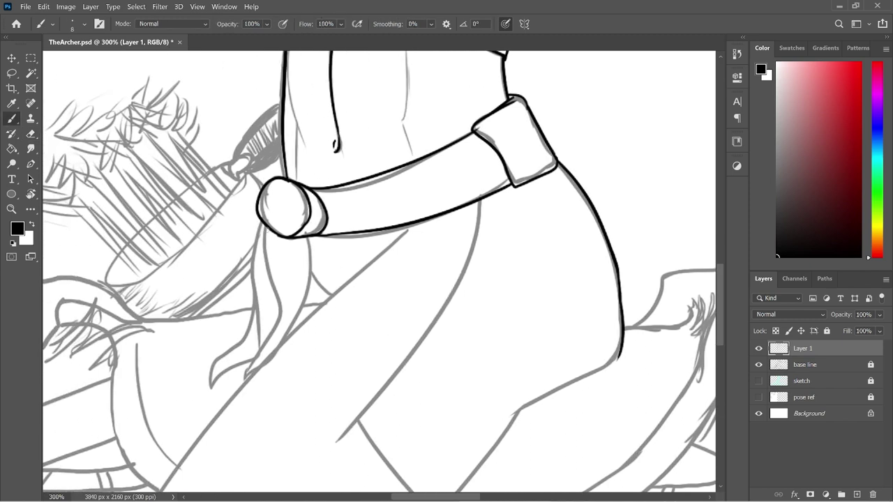
scroll(723, 299, down, 5)
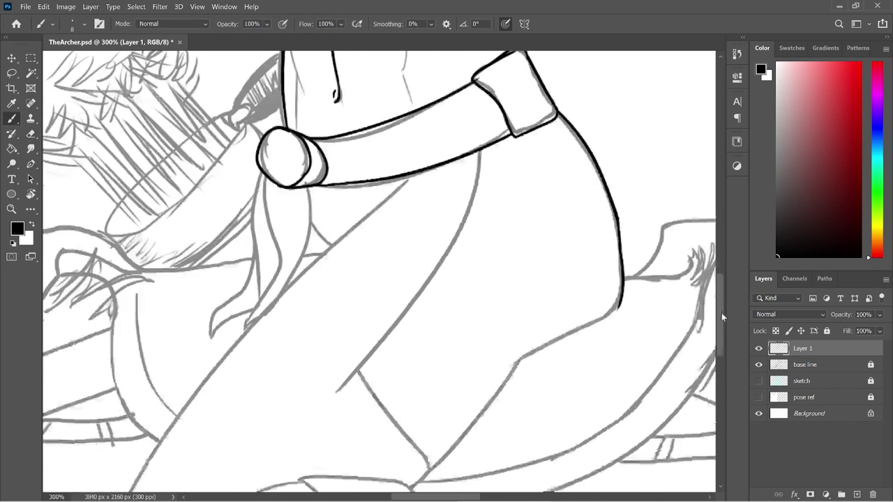
drag(620, 230, 475, 301)
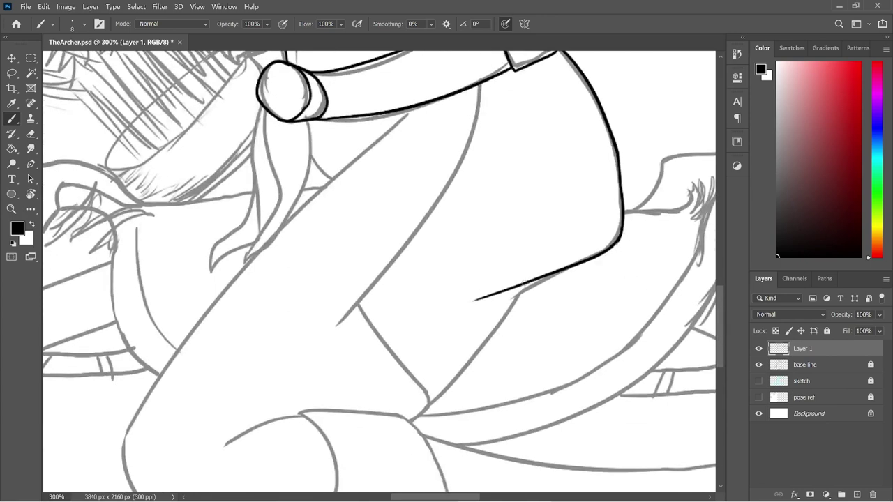
key(ctrl+z)
drag(620, 231, 474, 312)
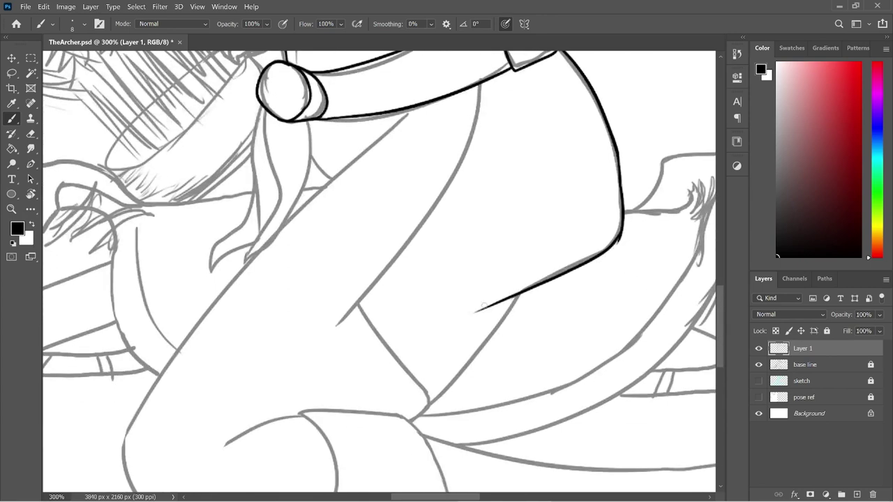
key(ctrl+z)
mouse_move(622, 224)
mouse_down()
mouse_move(577, 271)
mouse_move(500, 298)
mouse_up()
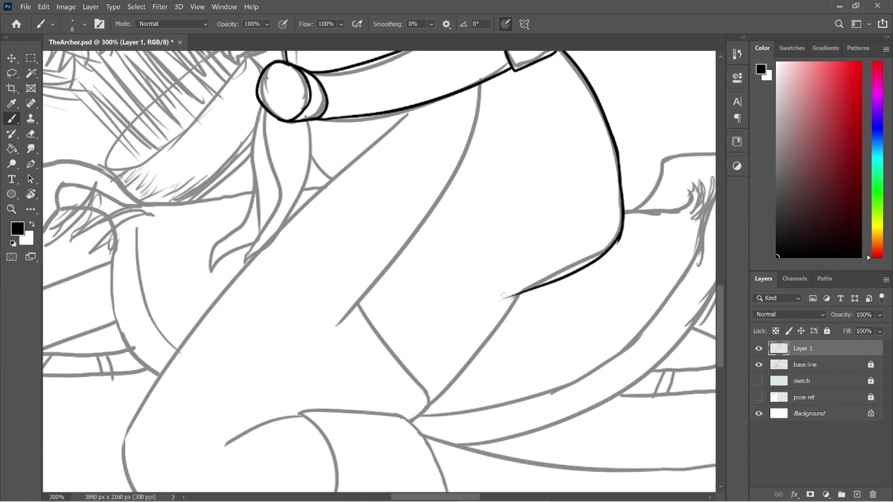
key(ctrl+z)
drag(622, 227, 475, 312)
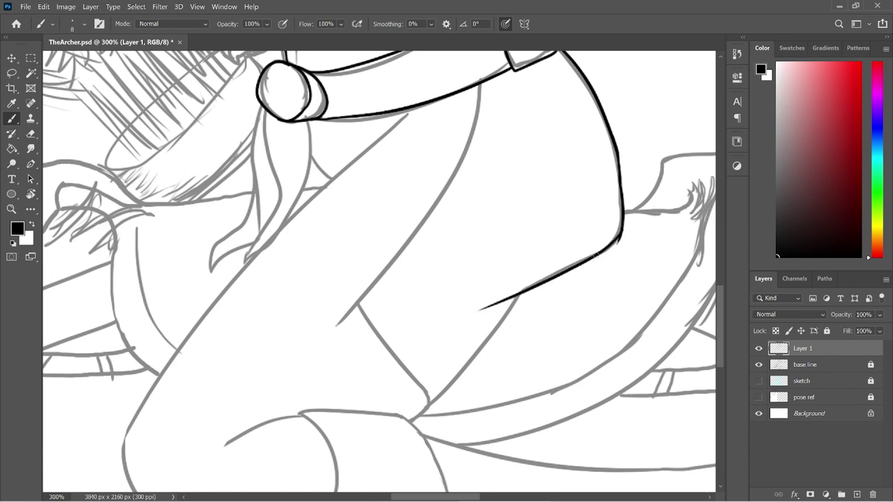
- Ink the back edge of the lower thigh from the buttock line down to the boot cuff, erase the overshoots, and save the document
key(e)
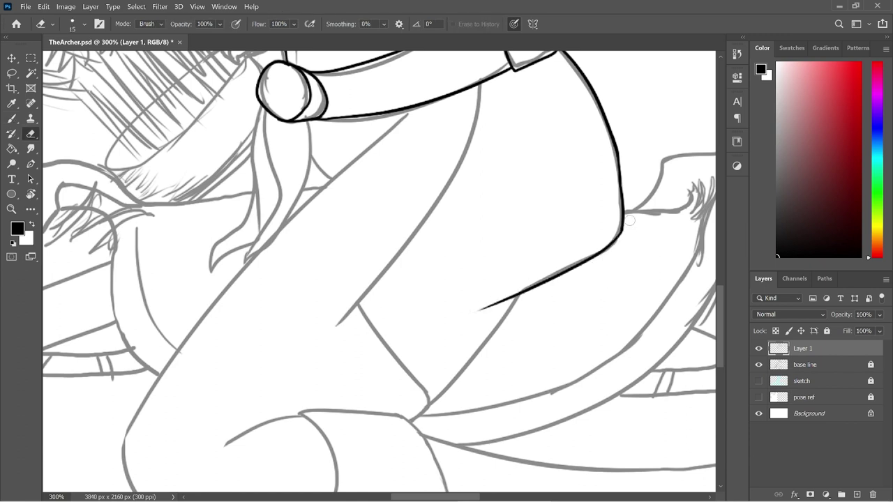
key(b)
drag(518, 295, 407, 422)
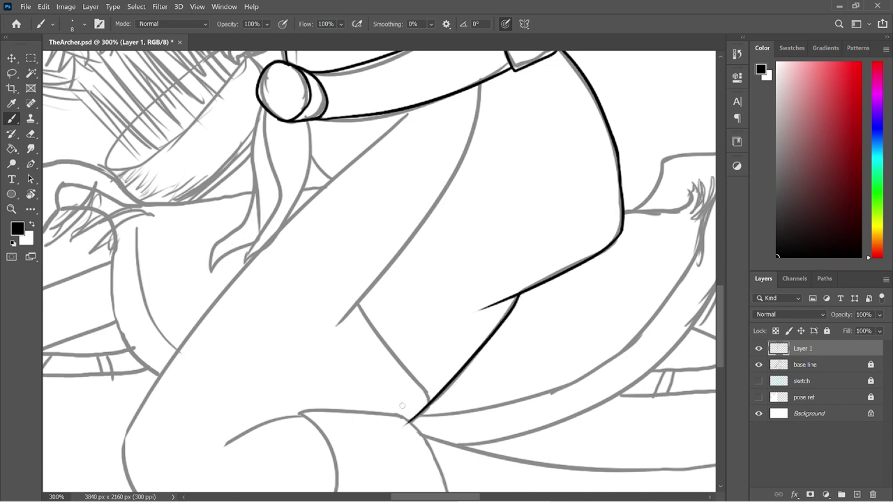
key(e)
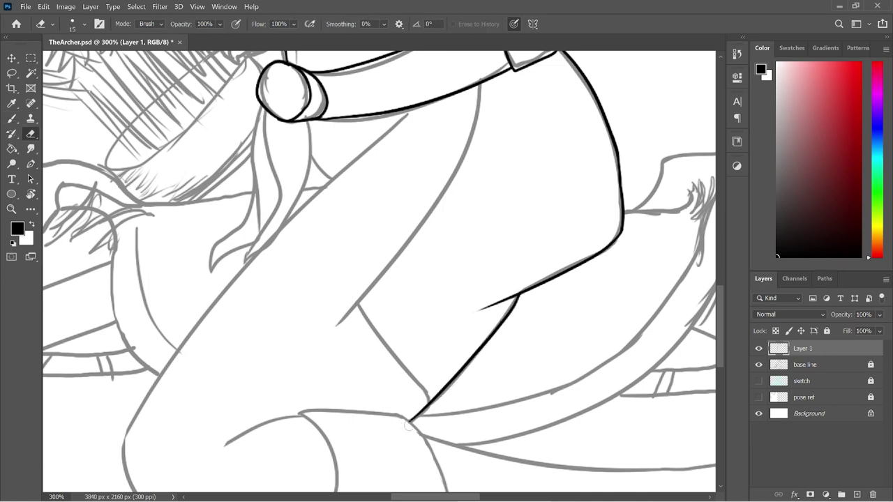
drag(501, 302, 490, 310)
key(ctrl+s)
- Ink the front sash tail hanging from the round belt knot and erase the excess strokes at its pointed tip
mouse_move(721, 293)
mouse_down()
mouse_move(721, 323)
mouse_move(721, 315)
mouse_up()
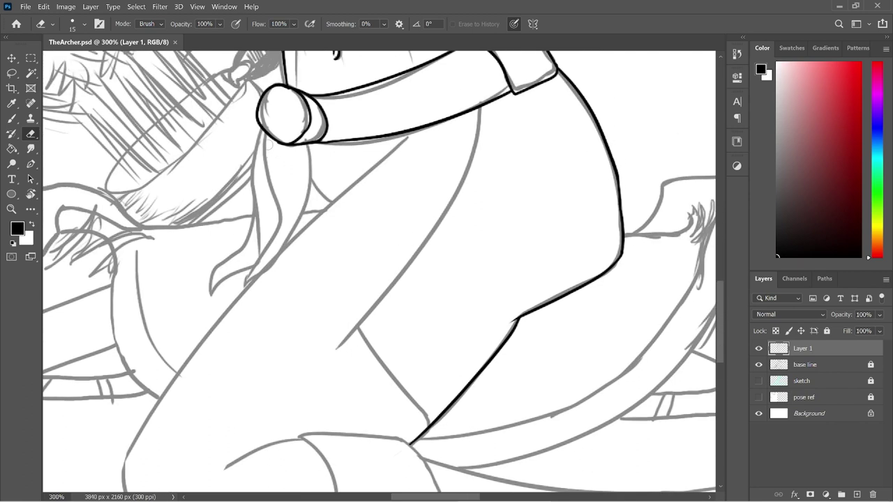
key(b)
drag(267, 131, 286, 217)
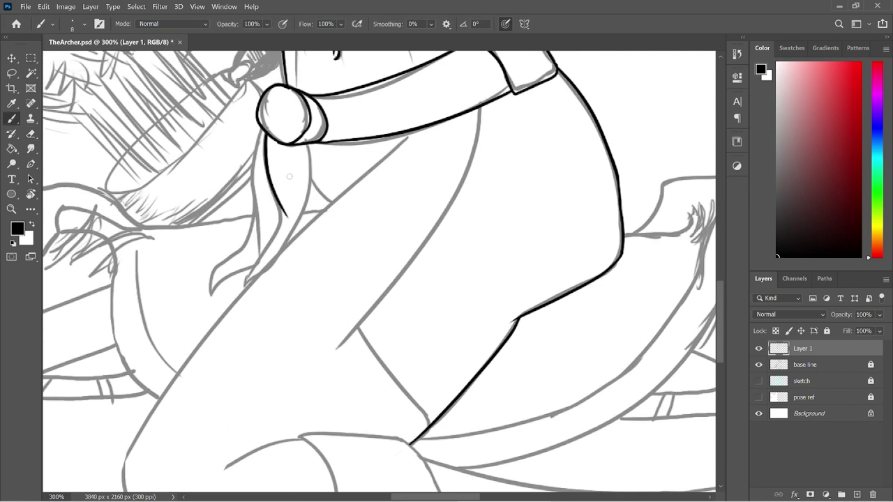
mouse_move(307, 142)
mouse_down()
mouse_move(303, 220)
mouse_move(265, 263)
mouse_up()
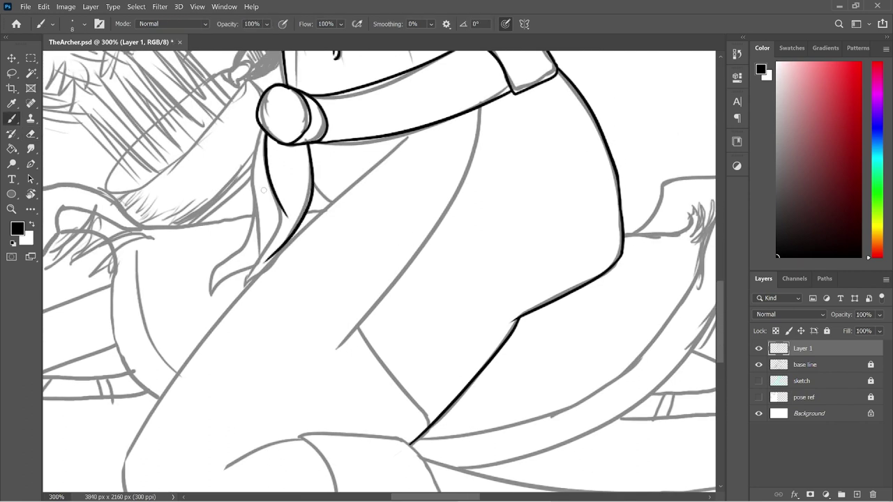
mouse_move(278, 201)
mouse_down()
mouse_move(245, 293)
mouse_move(280, 241)
mouse_move(250, 280)
mouse_up()
key(e)
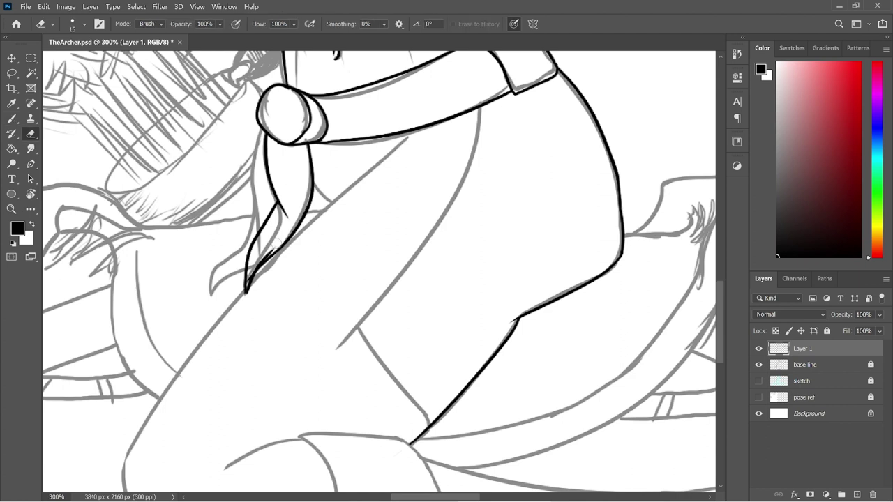
drag(264, 270, 274, 251)
key(b)
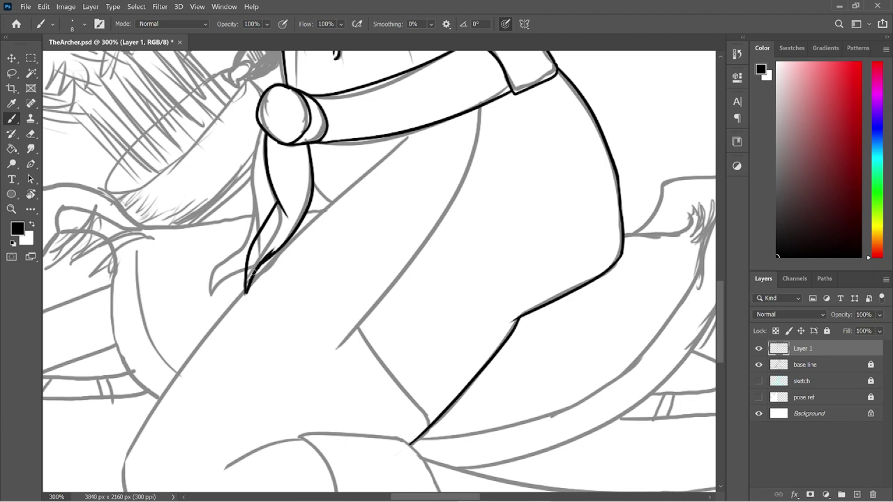
key(e)
key(e)
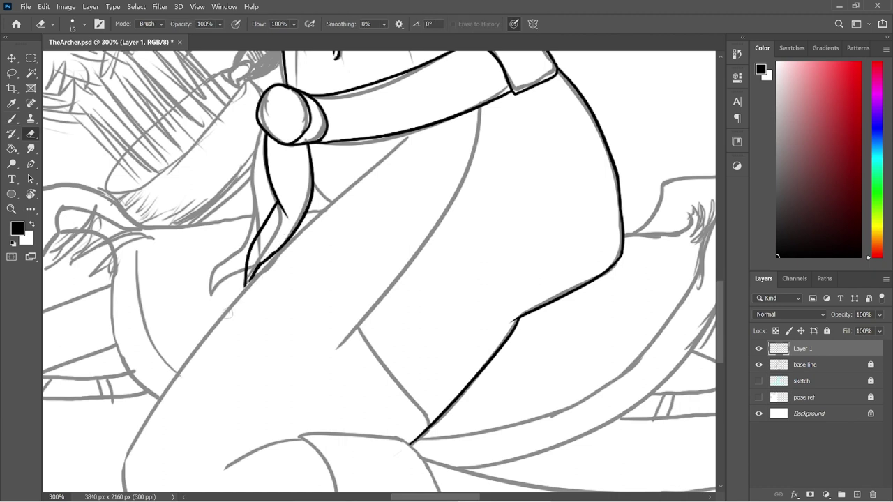
- Ink the rear sash tail from the knot down behind the front tail, redrawing its lower part shorter
key(b)
drag(264, 132, 254, 223)
drag(255, 204, 205, 274)
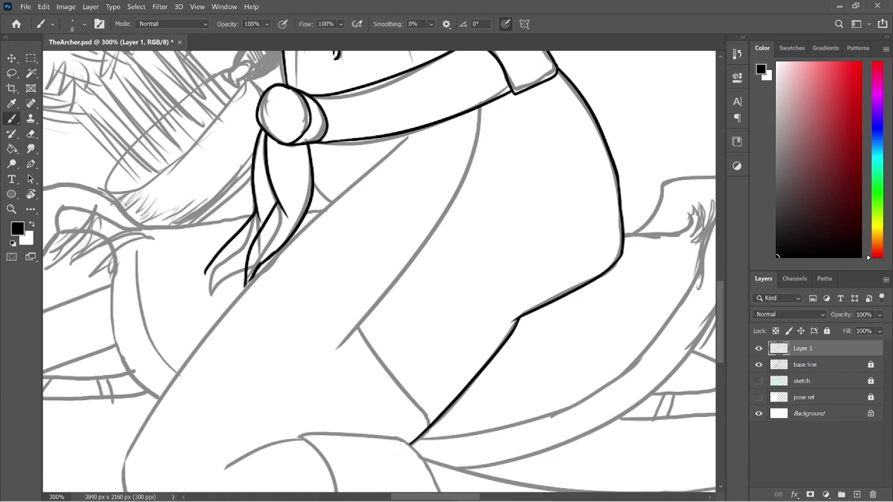
key(ctrl+z)
drag(255, 207, 244, 266)
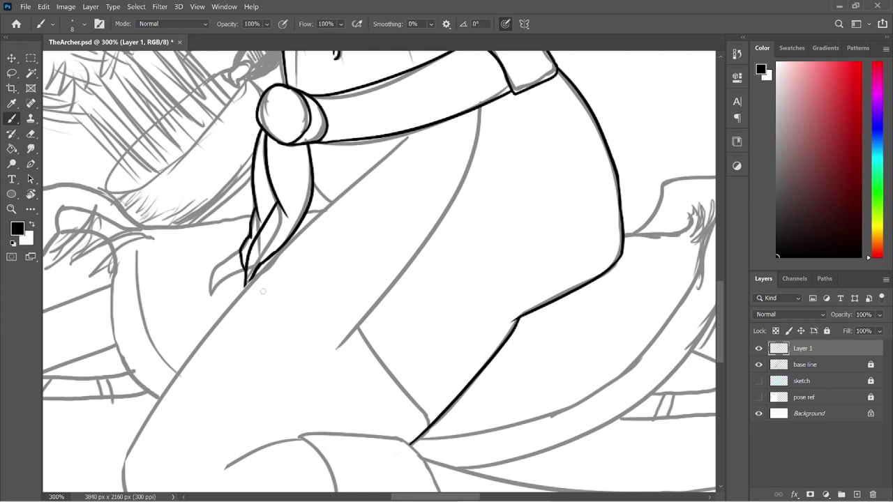
- Ink the front line of the thigh from the belt down to the bent knee and around the knee's curve
drag(410, 138, 184, 369)
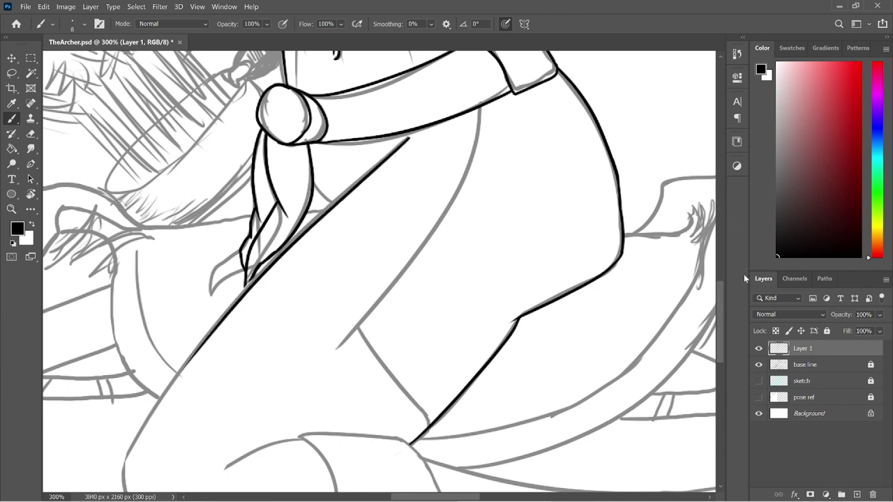
drag(721, 292, 717, 319)
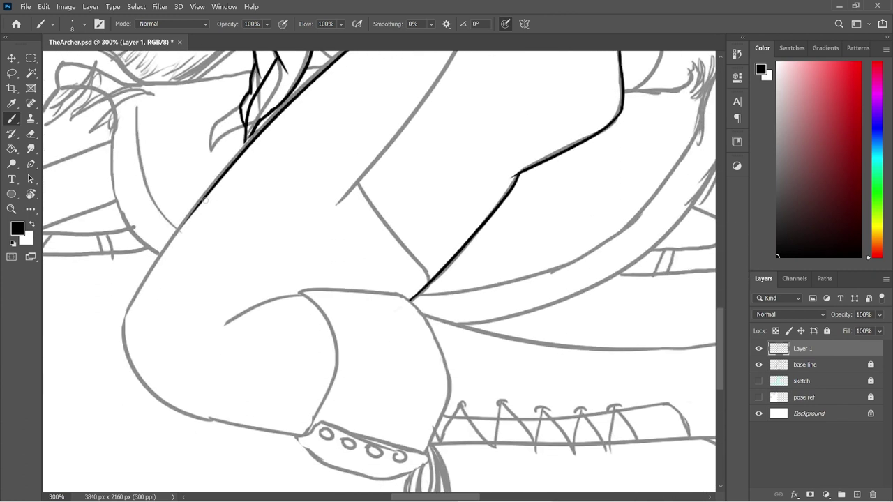
drag(202, 199, 94, 369)
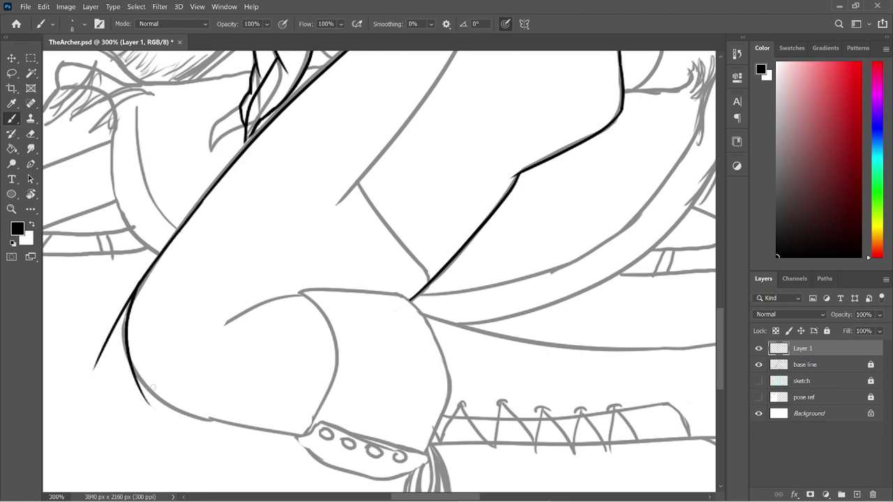
mouse_move(141, 282)
mouse_down()
mouse_move(130, 304)
mouse_move(139, 396)
mouse_up()
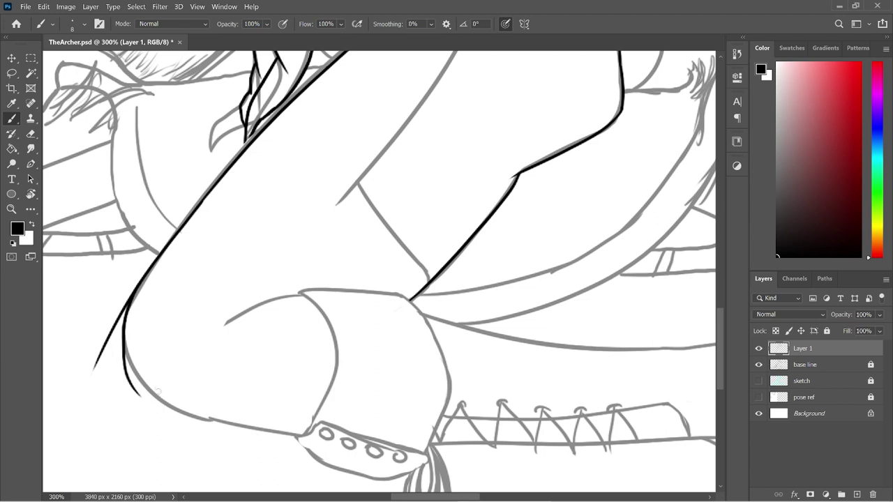
drag(124, 343, 224, 424)
key(ctrl+z)
drag(123, 344, 222, 423)
- Erase the overshooting and doubled strokes along the outside of the bent knee
key(e)
drag(130, 280, 115, 327)
drag(92, 373, 121, 311)
drag(139, 276, 119, 387)
key(ctrl+z)
mouse_move(126, 298)
mouse_down()
mouse_move(139, 274)
mouse_move(120, 325)
mouse_up()
key(ctrl+z)
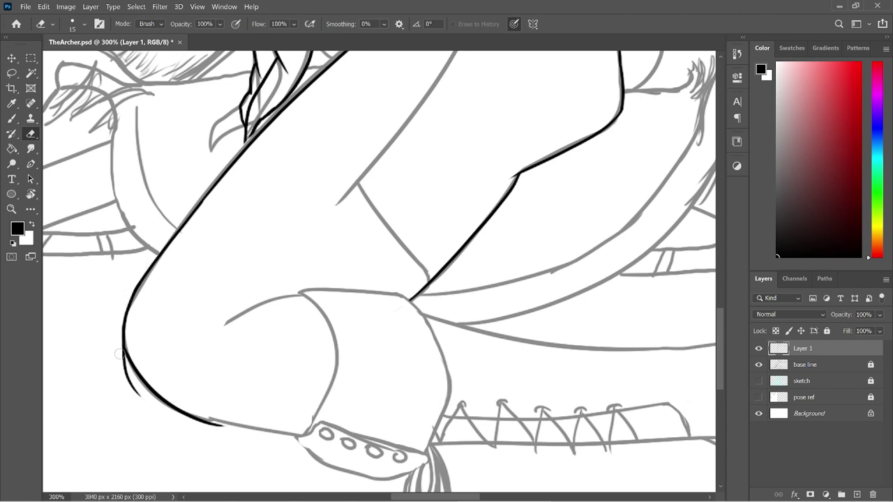
drag(120, 347, 140, 396)
drag(124, 367, 134, 389)
- Ink the underside of the knee across to the boot cuff's beaded trim and erase the doubled stroke end
key(b)
drag(186, 415, 248, 424)
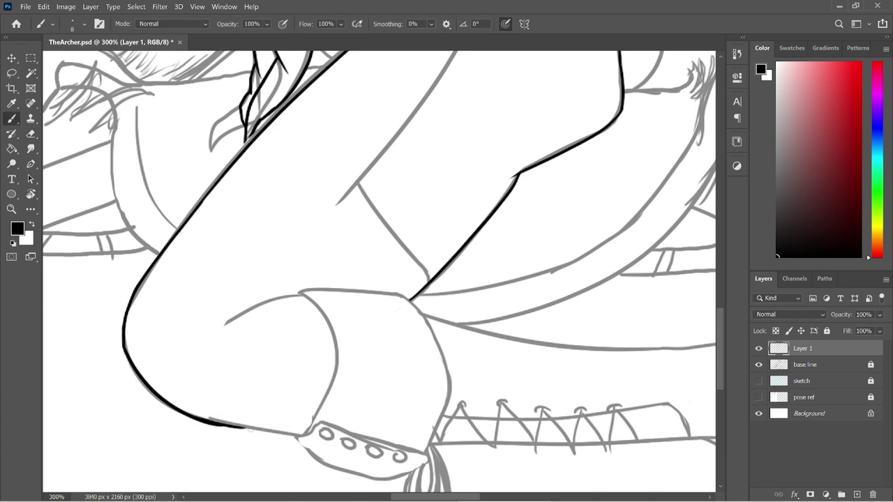
key(ctrl+z)
drag(186, 415, 300, 437)
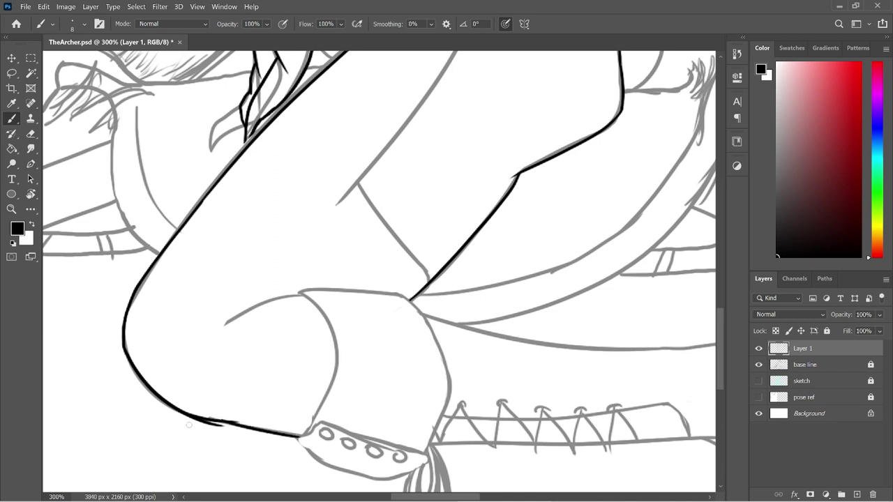
key(e)
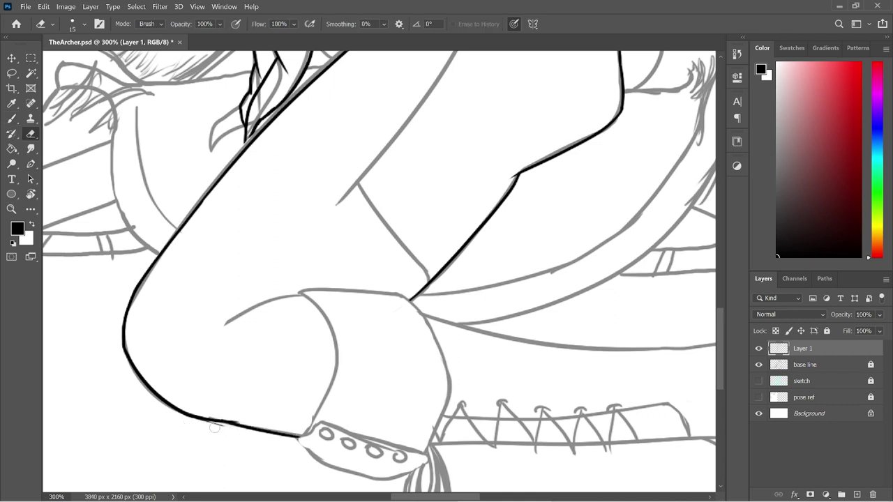
drag(219, 428, 204, 426)
- Ink the crease behind the bent knee up to the corner of the boot cuff, redrawing it until it follows the base line
key(b)
mouse_move(227, 322)
mouse_down()
mouse_move(220, 338)
mouse_move(232, 319)
mouse_move(313, 293)
mouse_up()
key(ctrl+z)
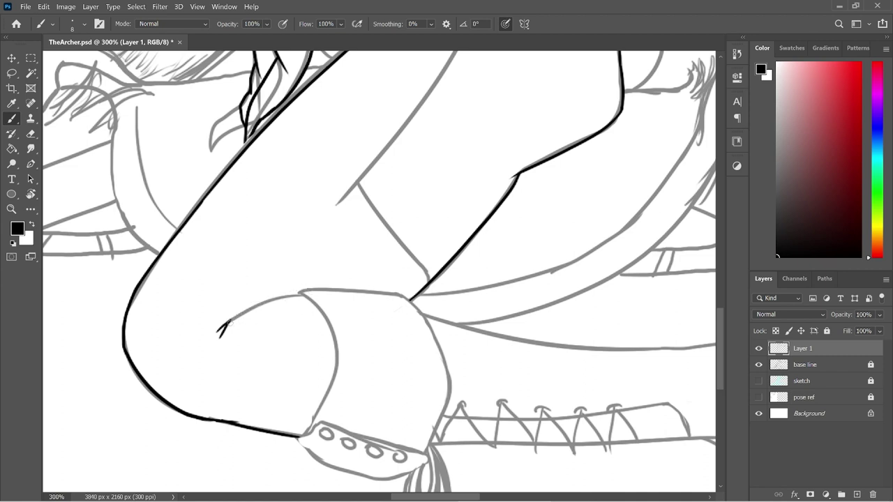
drag(227, 323, 310, 292)
key(ctrl+z)
key(ctrl+shift+z)
key(ctrl+z)
key(ctrl+shift+z)
key(ctrl+z)
drag(227, 323, 303, 295)
scroll(704, 310, down, 5)
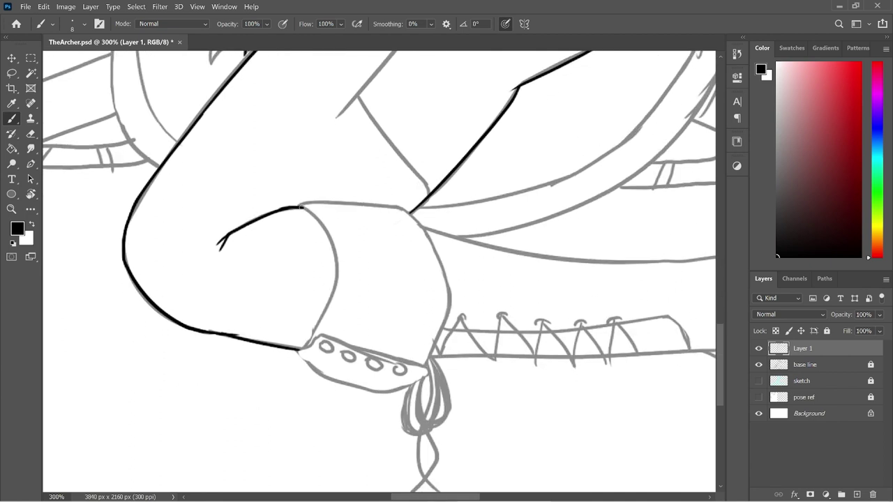
mouse_move(300, 206)
mouse_down()
mouse_move(338, 318)
mouse_move(305, 355)
mouse_move(323, 366)
mouse_up()
key(ctrl+z)
drag(300, 207, 288, 345)
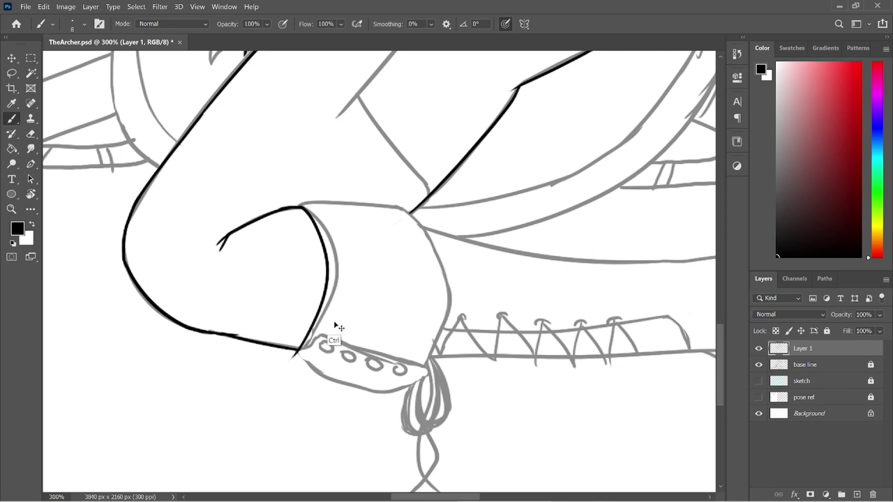
key(ctrl+z)
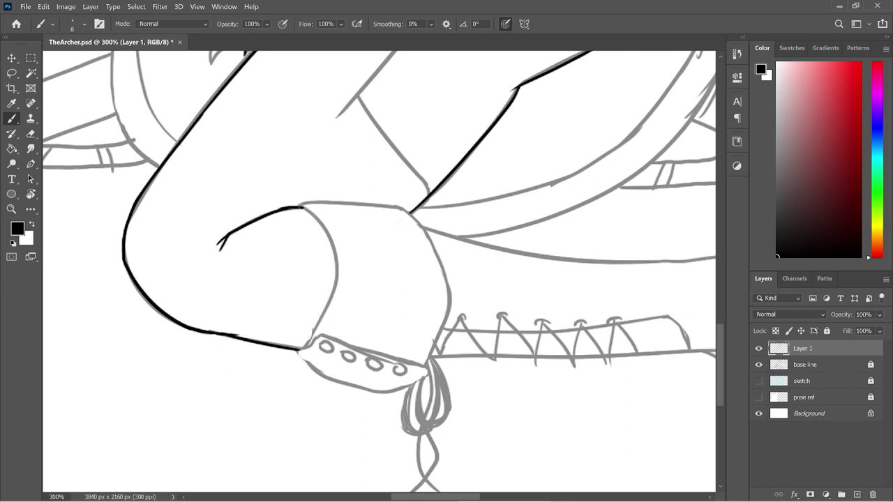
drag(300, 207, 322, 370)
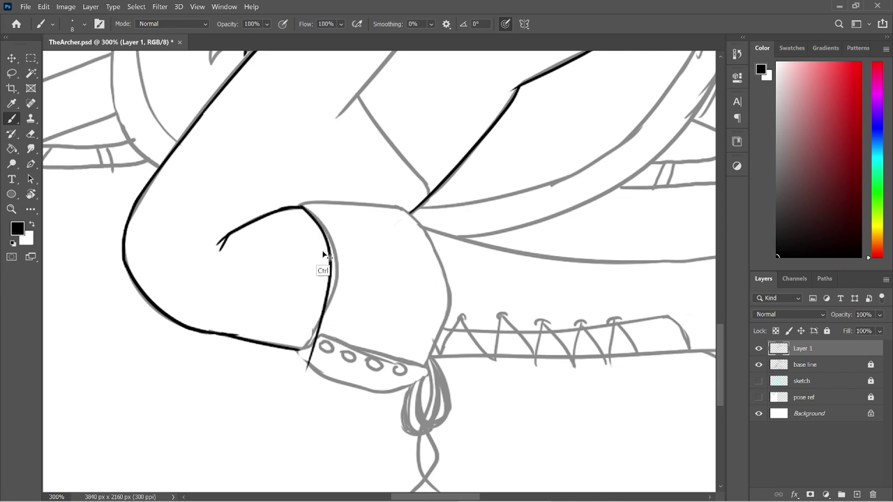
key(ctrl+z)
- Ink the boot cuff's curved opening edge around the leg in two strokes, from the beaded trim to the knee crease
key(r)
drag(438, 169, 455, 282)
key(b)
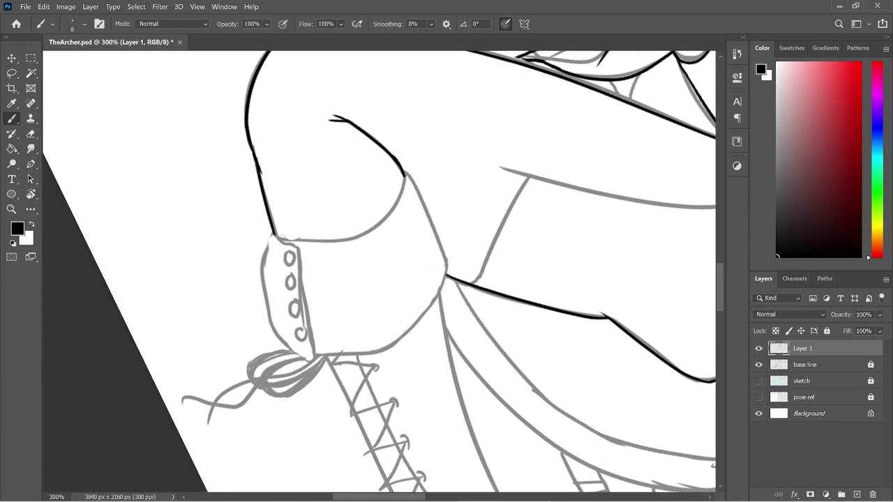
drag(273, 237, 360, 241)
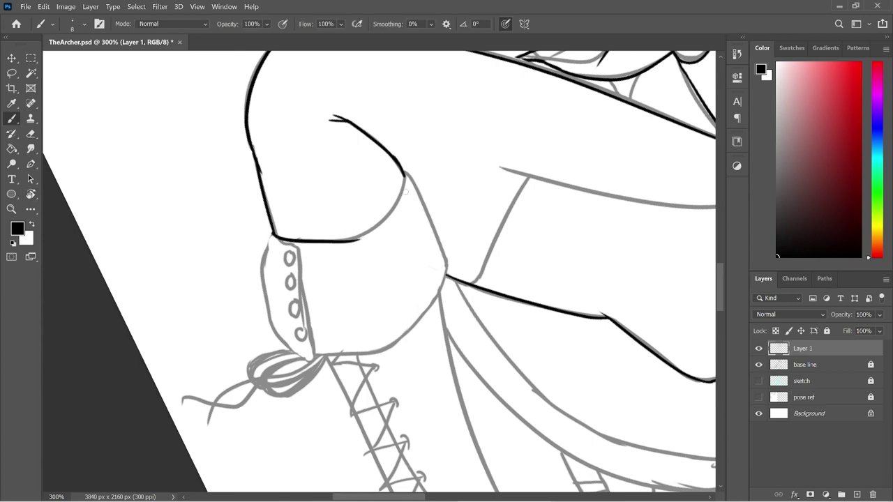
drag(404, 175, 314, 261)
key(ctrl+z)
mouse_move(405, 175)
mouse_down()
mouse_move(333, 255)
mouse_move(377, 231)
mouse_move(407, 182)
mouse_move(358, 239)
mouse_up()
key(ctrl+z)
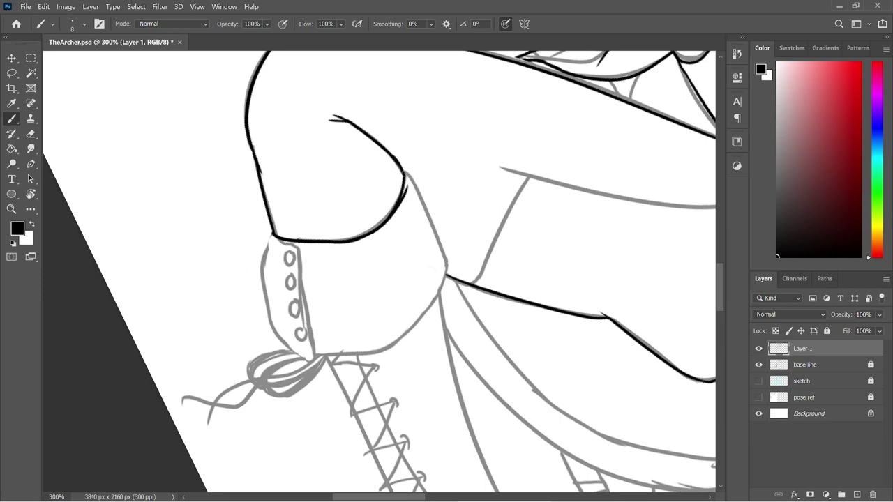
- Ink the boot cuff's rear edge from its upper corner to the thigh line, redrawing it just outside the base line
mouse_move(404, 171)
mouse_down()
mouse_move(427, 198)
mouse_move(446, 257)
mouse_up()
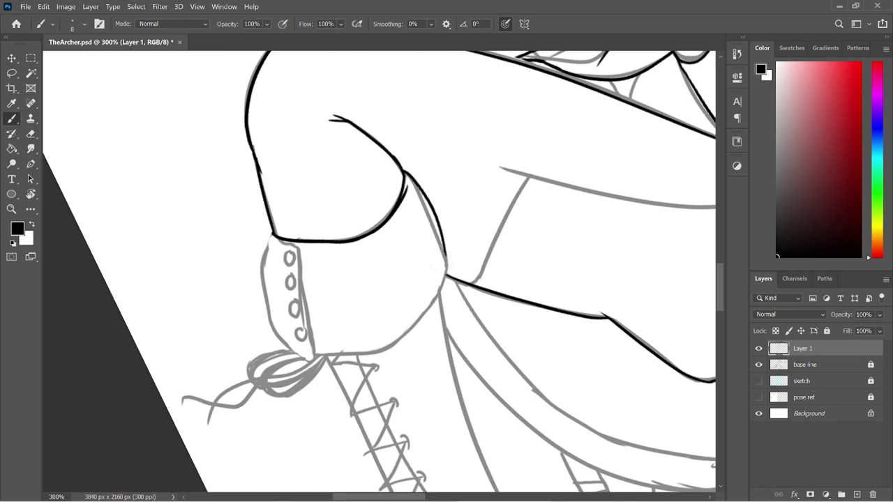
key(ctrl+z)
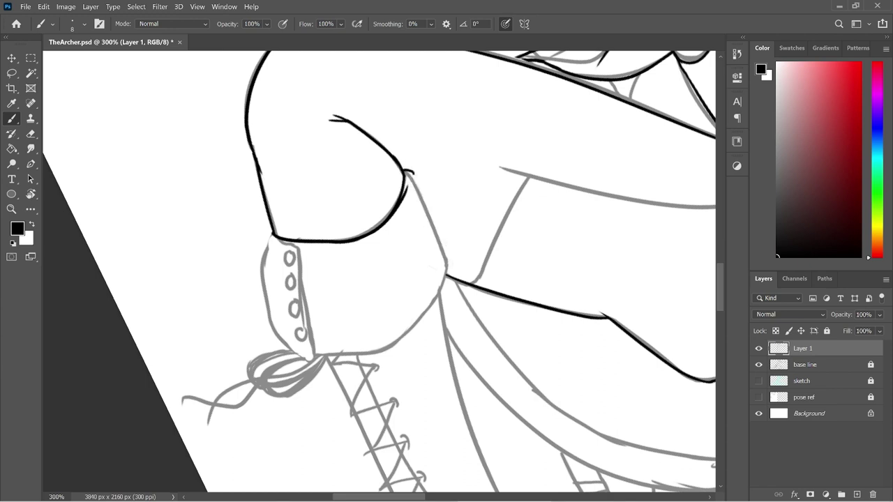
mouse_move(406, 170)
mouse_down()
mouse_move(449, 272)
mouse_move(340, 368)
mouse_up()
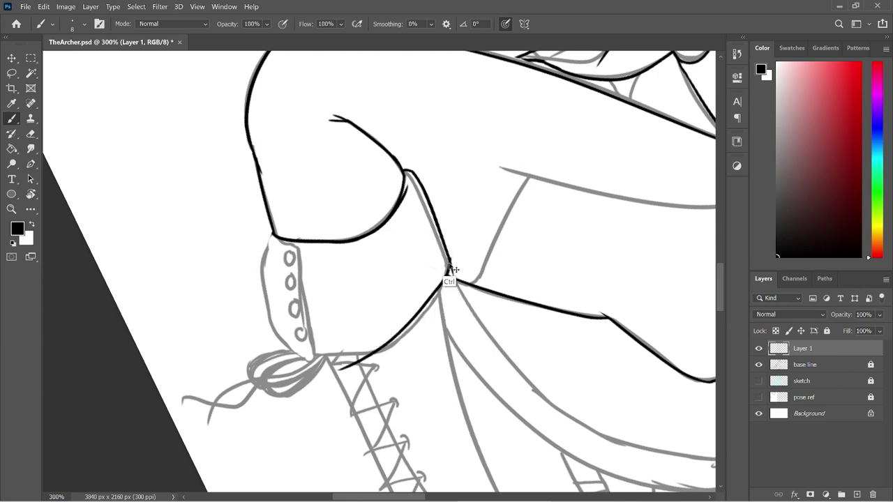
key(ctrl+z)
key(e)
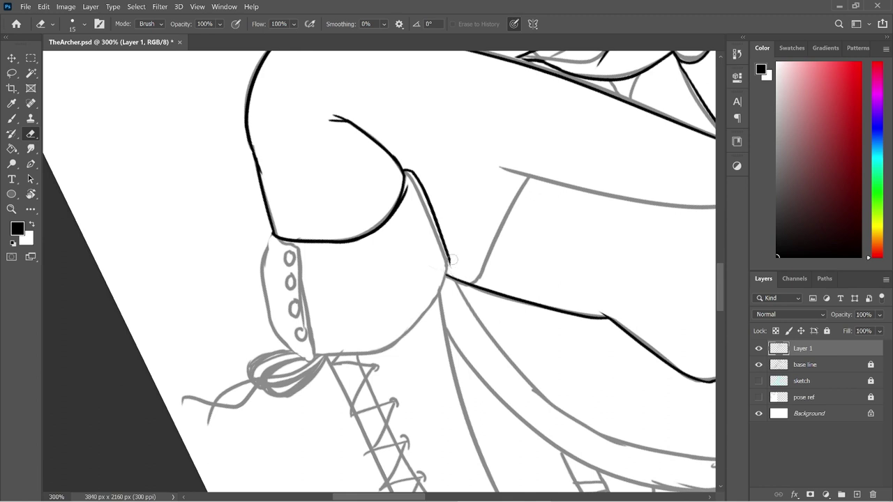
- Ink the boot cuff's lower rear curve from the thigh line down past the calf, redrawing it until it sits closer to the base line
key(b)
drag(450, 258, 359, 364)
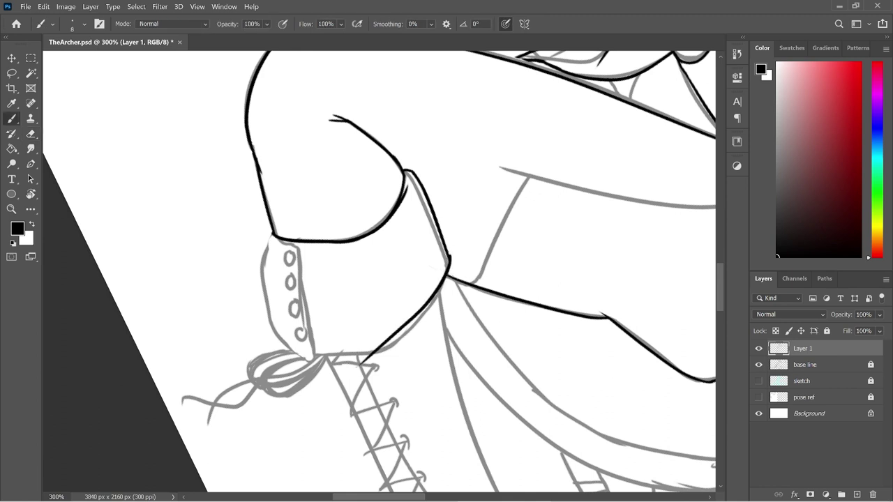
key(ctrl+z)
drag(448, 260, 385, 362)
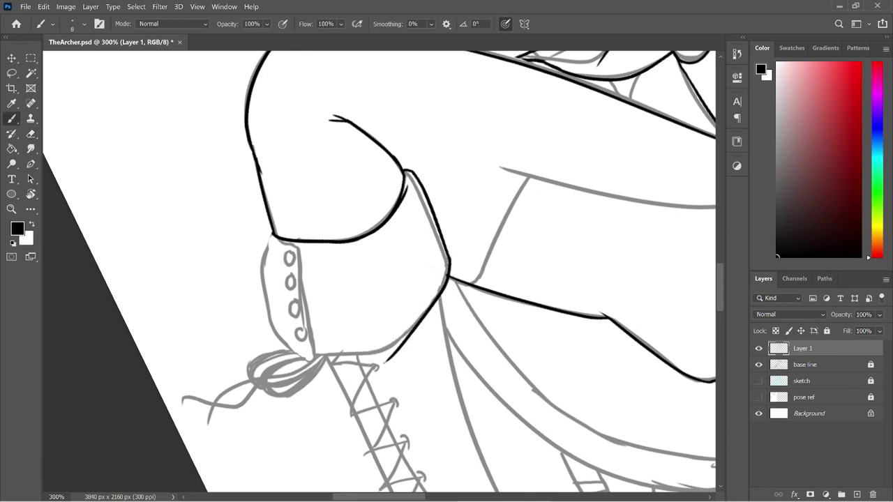
key(e)
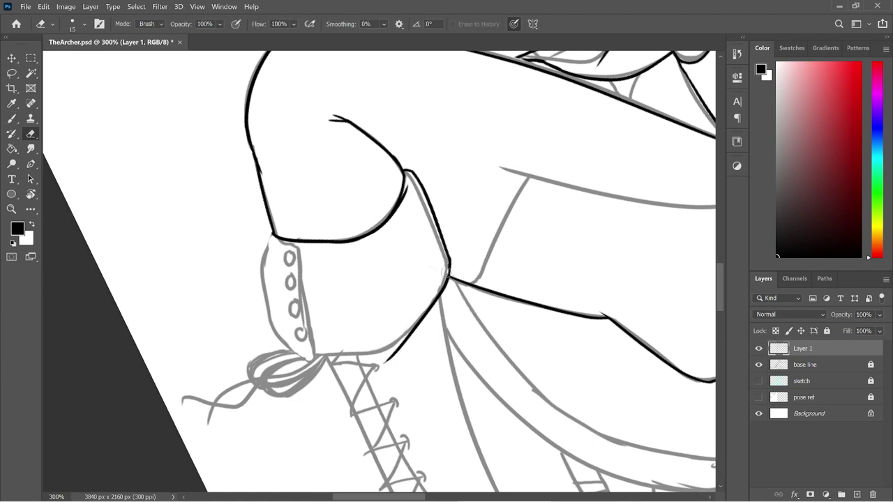
key(b)
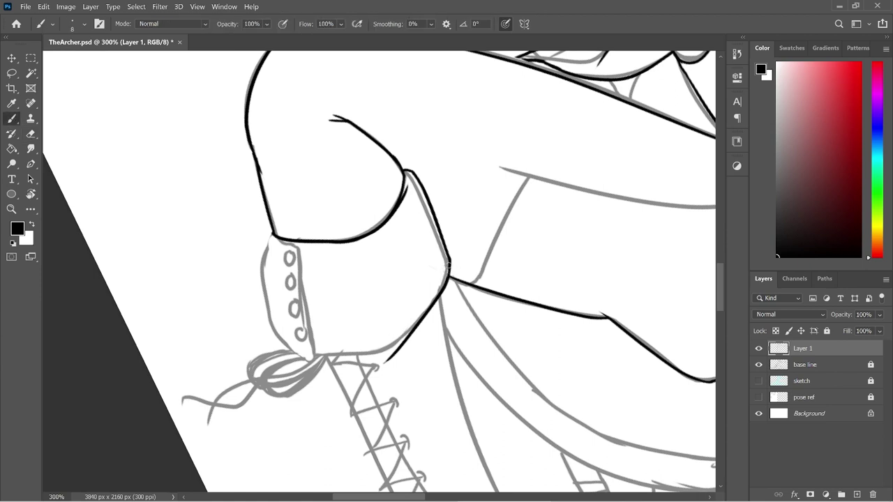
- Ink the cuff's bottom edge from the beaded trim to the rear curve and erase the overshooting stroke ends
mouse_move(440, 296)
mouse_down()
mouse_move(360, 370)
mouse_move(393, 346)
mouse_up()
key(ctrl+z)
drag(313, 354, 390, 343)
key(ctrl+z)
drag(314, 354, 394, 349)
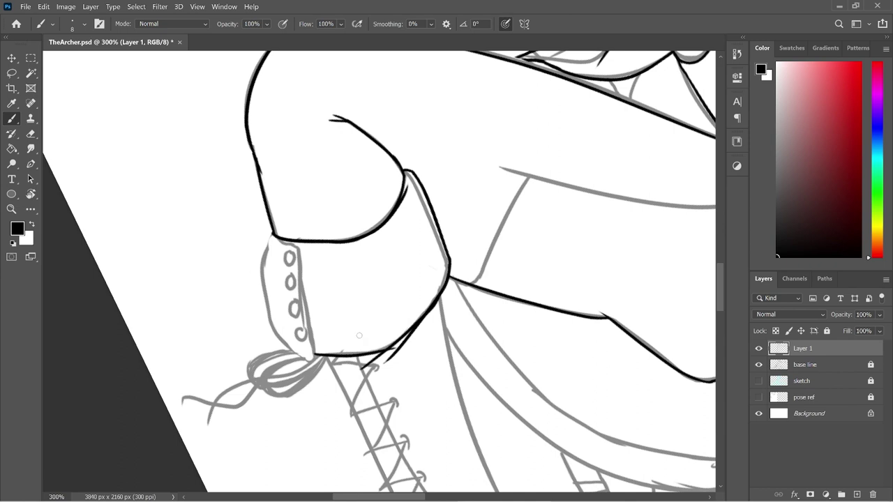
key(e)
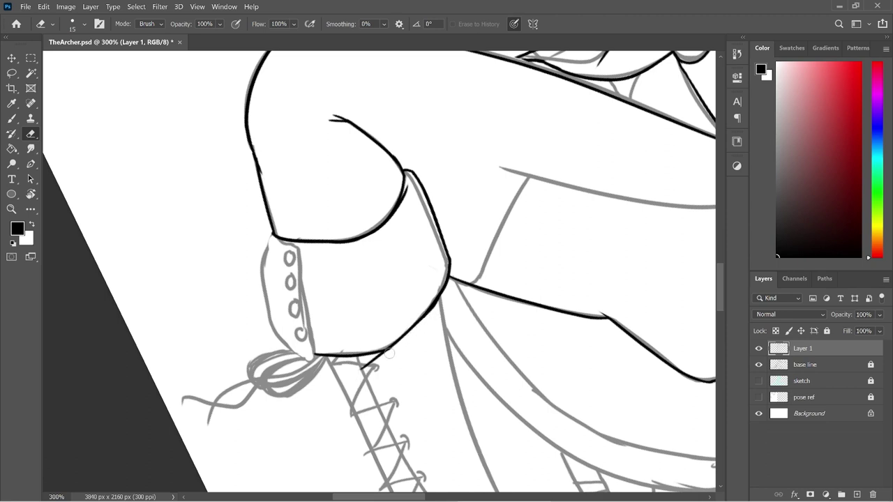
mouse_move(394, 351)
mouse_down()
mouse_move(367, 364)
mouse_move(375, 363)
mouse_up()
key(b)
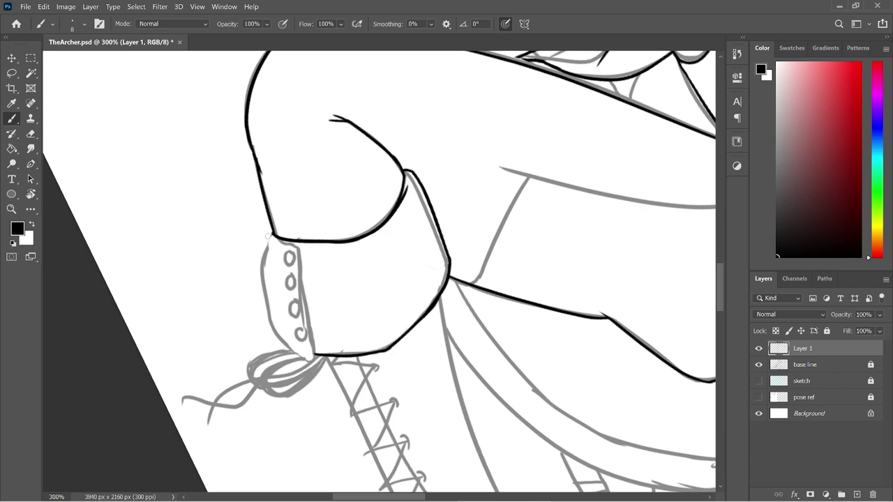
- Ink the outer curved edge of the cuff's beaded trim from the knee down to its pointed lower corner
drag(272, 231, 263, 272)
key(ctrl+z)
mouse_move(272, 231)
mouse_down()
mouse_move(264, 261)
mouse_move(285, 350)
mouse_up()
key(ctrl+z)
key(ctrl+z)
mouse_move(267, 241)
mouse_down()
mouse_move(272, 342)
mouse_move(300, 353)
mouse_up()
key(ctrl+z)
mouse_move(267, 316)
mouse_down()
mouse_move(282, 351)
mouse_move(318, 366)
mouse_up()
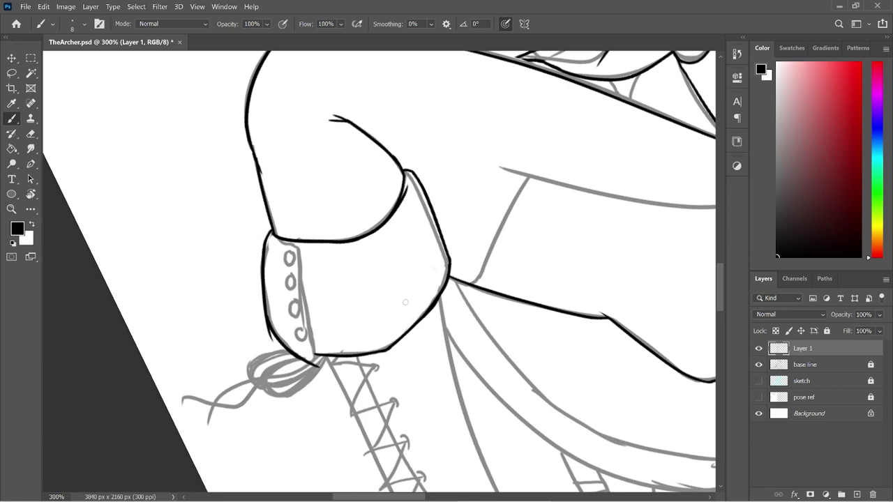
- Ink the beaded trim's short top edge and straight inner edge, and clean up the line ends at its corners
mouse_move(275, 236)
mouse_down()
mouse_move(300, 250)
mouse_move(302, 366)
mouse_up()
key(ctrl+z)
drag(301, 248, 317, 364)
key(ctrl+z)
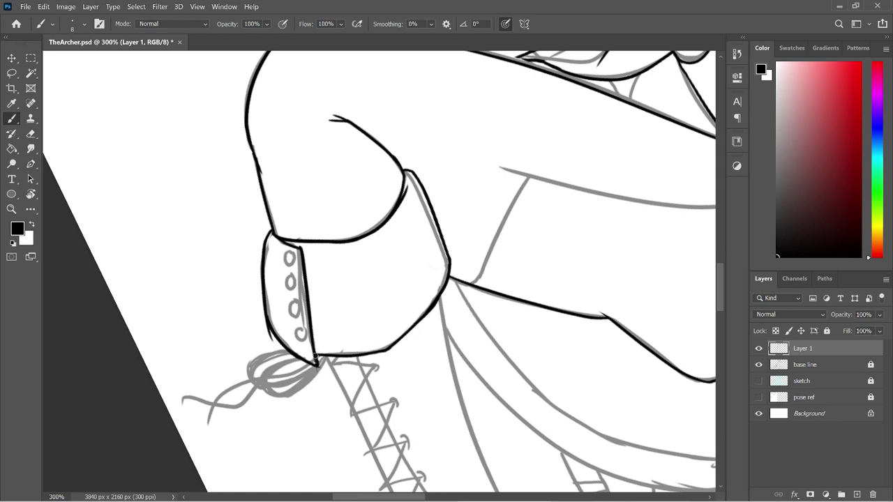
key(e)
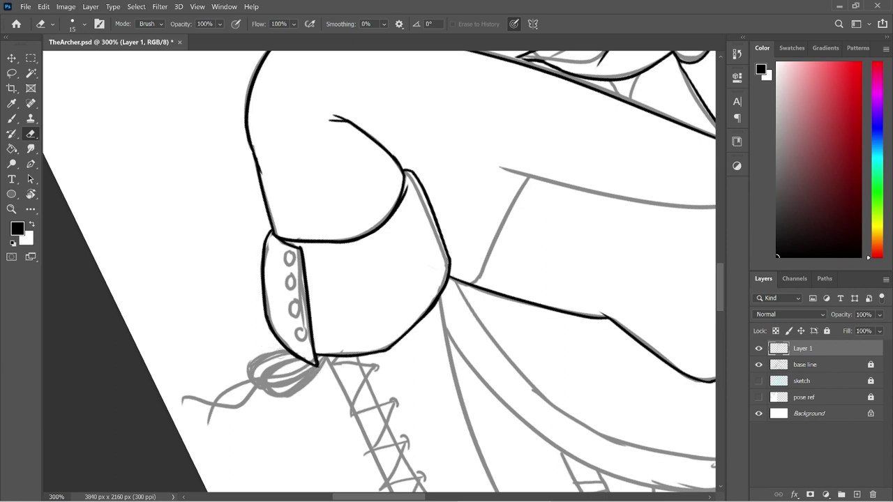
key(b)
key(e)
key(b)
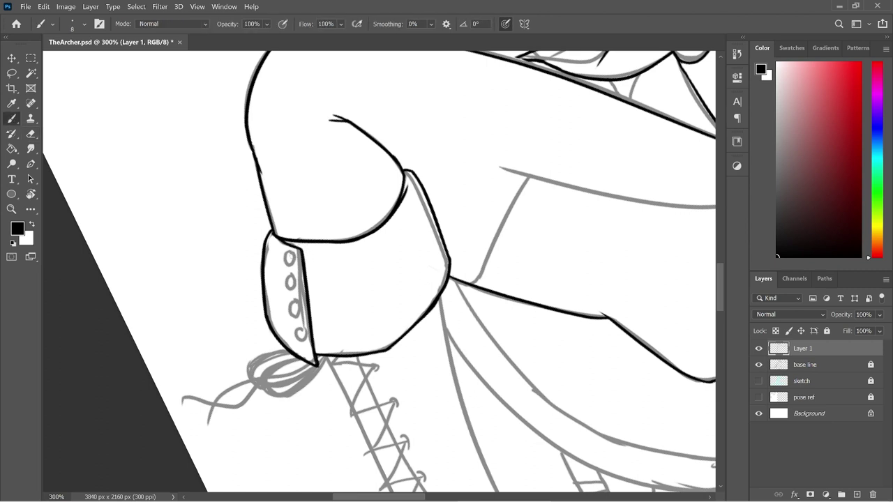
- Ink the four round beads along the cuff trim over the base line circles
mouse_move(289, 252)
mouse_down()
mouse_move(290, 267)
mouse_move(297, 263)
mouse_move(292, 253)
mouse_move(286, 289)
mouse_move(295, 296)
mouse_move(290, 276)
mouse_up()
mouse_move(296, 301)
mouse_down()
mouse_move(301, 324)
mouse_move(305, 307)
mouse_move(294, 304)
mouse_move(300, 349)
mouse_move(307, 342)
mouse_move(298, 335)
mouse_up()
key(ctrl+z)
key(ctrl+z)
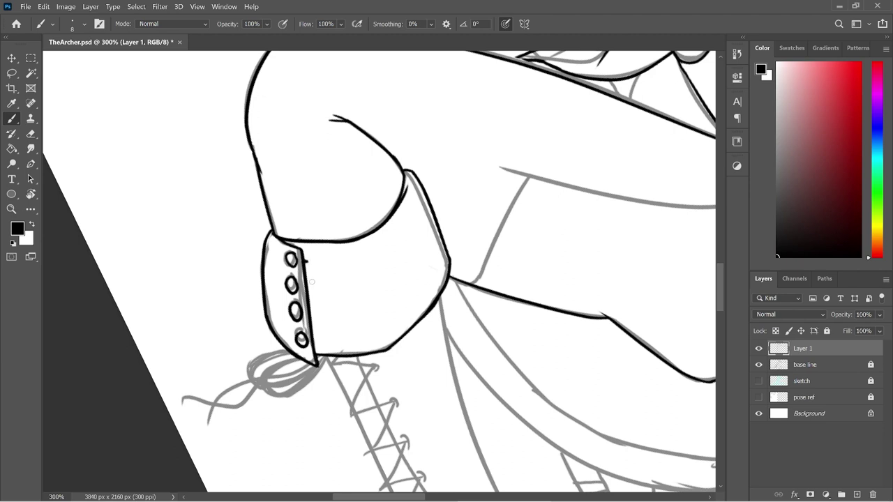
- Add short stitch ticks along the inner edge of the beaded trim and save the document
drag(306, 287, 315, 287)
mouse_move(309, 316)
mouse_down()
mouse_move(318, 316)
mouse_move(321, 342)
mouse_up()
key(ctrl+s)
- Ink the lower leg's back line from the cuff to the heel and its front line from the cuff to the ankle
drag(720, 272, 719, 298)
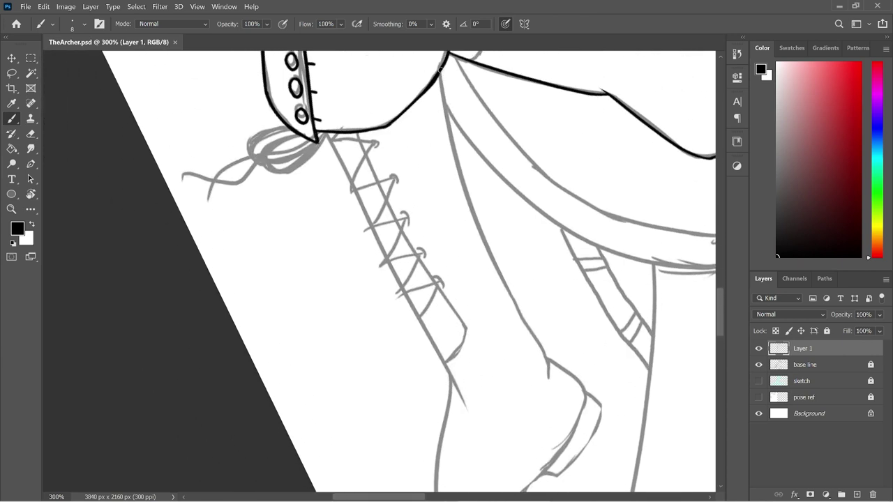
drag(441, 68, 548, 361)
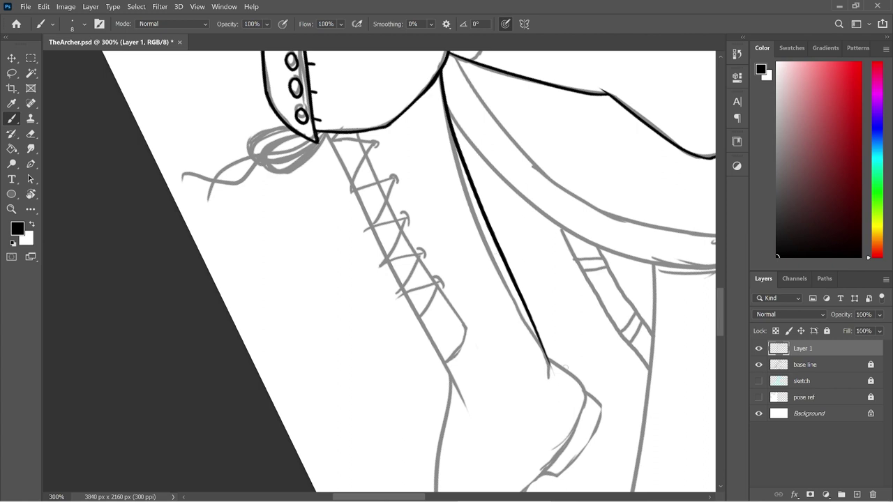
mouse_move(550, 359)
mouse_down()
mouse_move(548, 374)
mouse_move(550, 362)
mouse_up()
drag(323, 132, 467, 400)
key(ctrl+z)
drag(323, 136, 473, 412)
- Ink the front of the foot from the ankle over the instep to the toe, redrawing it until it follows the base line
drag(722, 283, 722, 318)
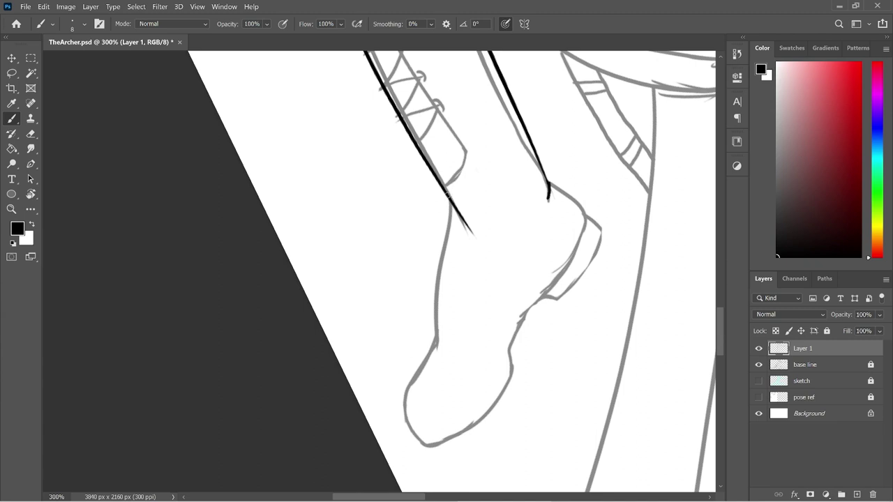
drag(450, 198, 421, 346)
key(ctrl+z)
drag(450, 198, 438, 347)
key(ctrl+z)
mouse_move(450, 199)
mouse_down()
mouse_move(437, 346)
mouse_move(436, 338)
mouse_move(408, 409)
mouse_up()
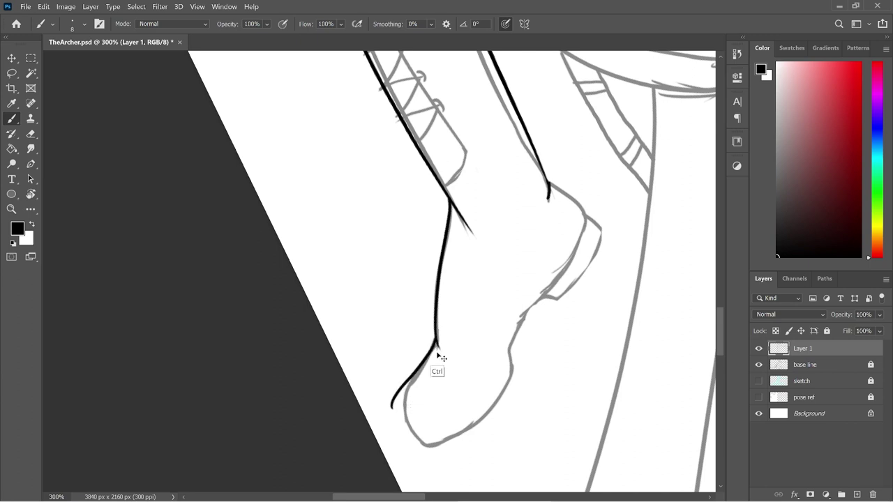
key(ctrl+z)
drag(437, 341, 397, 418)
- Ink the rounded toe and the sole around the ball of the foot up to the arch
mouse_move(405, 385)
mouse_down()
mouse_move(427, 450)
mouse_move(416, 433)
mouse_move(421, 445)
mouse_move(491, 423)
mouse_move(505, 399)
mouse_up()
key(ctrl+z)
mouse_move(418, 445)
mouse_down()
mouse_move(527, 361)
mouse_move(502, 412)
mouse_move(526, 321)
mouse_up()
key(ctrl+z)
key(ctrl+z)
mouse_move(512, 368)
mouse_down()
mouse_move(512, 345)
mouse_move(546, 303)
mouse_up()
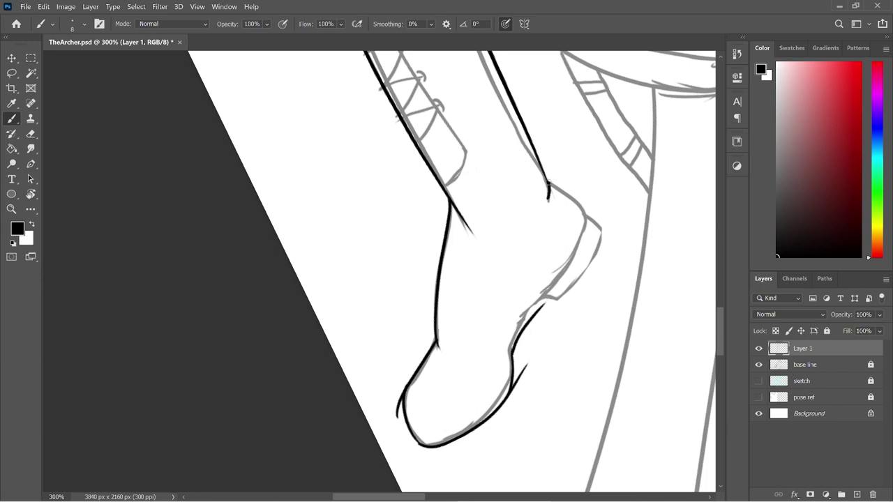
- Ink the back of the boot from the ankle around the heel to the arch
drag(549, 182, 587, 266)
key(ctrl+z)
mouse_move(549, 182)
mouse_down()
mouse_move(590, 236)
mouse_move(590, 222)
mouse_move(564, 295)
mouse_move(528, 320)
mouse_up()
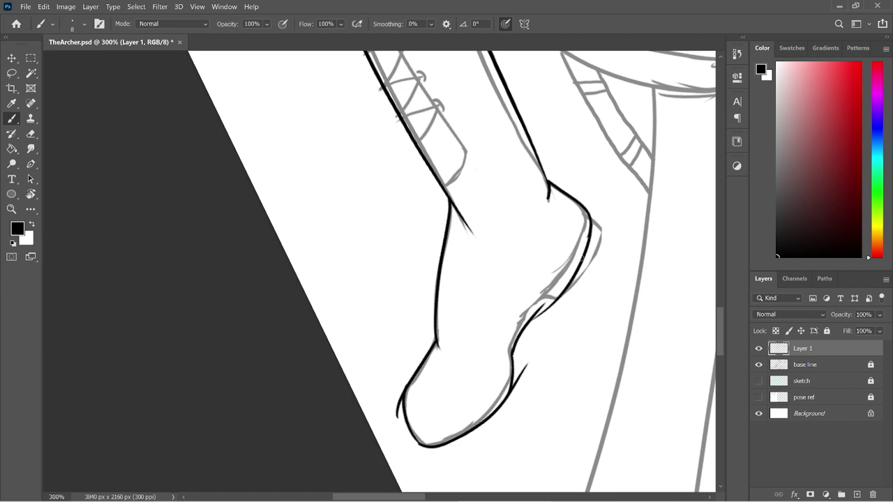
- Erase the overshooting stroke ends at the ball of the foot and the toe
key(e)
drag(537, 355, 518, 382)
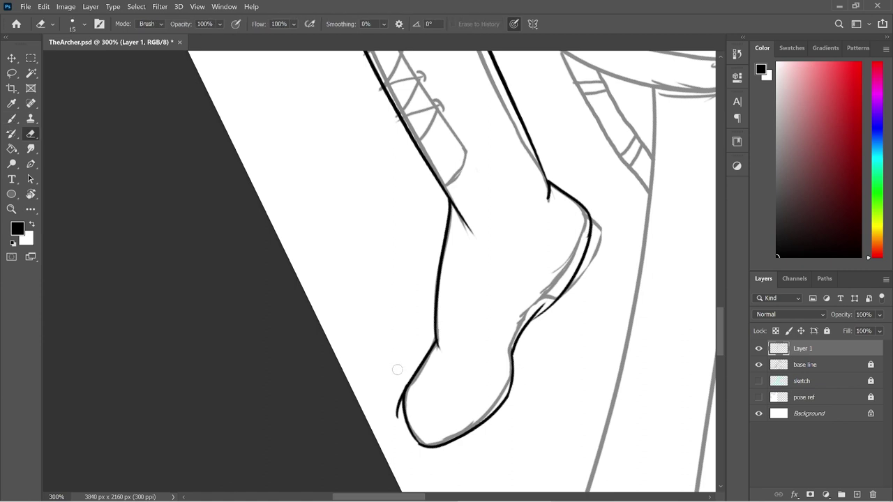
drag(404, 382, 399, 428)
key(b)
drag(412, 380, 408, 418)
key(ctrl+z)
key(e)
key(b)
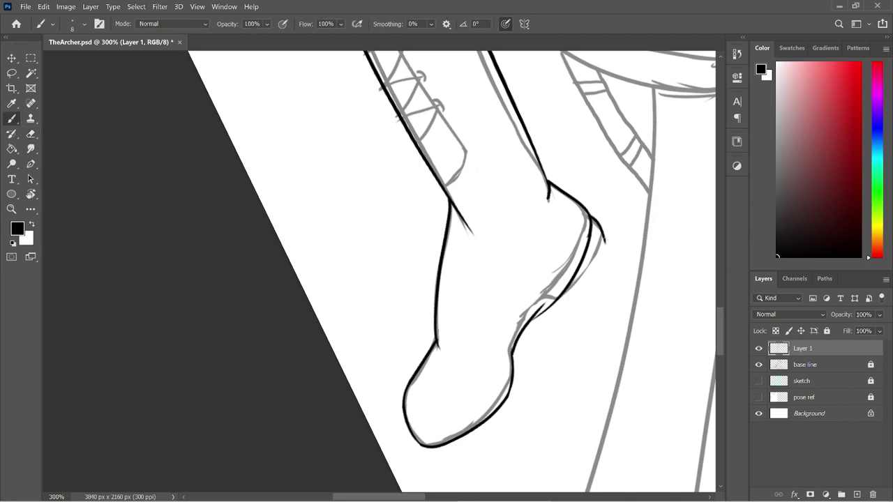
- Ink the outer edge of the heel block from the back of the heel down to the arch
mouse_move(592, 215)
mouse_down()
mouse_move(605, 237)
mouse_move(572, 292)
mouse_move(535, 314)
mouse_up()
key(ctrl+z)
mouse_move(604, 236)
mouse_down()
mouse_move(584, 271)
mouse_move(546, 304)
mouse_up()
key(ctrl+z)
mouse_move(605, 236)
mouse_down()
mouse_move(600, 257)
mouse_move(551, 302)
mouse_up()
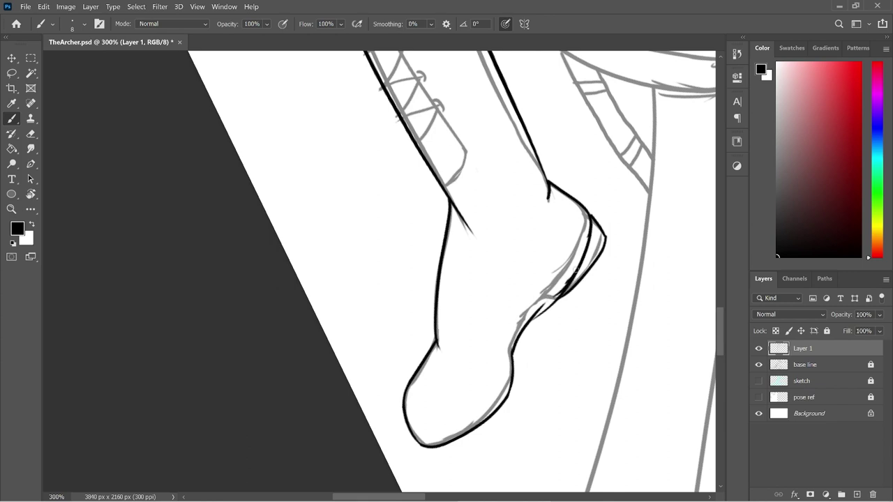
- Redraw the join between the heel and the arch, close the heel block's lower corner, and erase the doubled strokes
mouse_move(567, 283)
mouse_down()
mouse_move(537, 304)
mouse_move(513, 348)
mouse_up()
key(e)
mouse_move(575, 278)
mouse_down()
mouse_move(563, 294)
mouse_move(582, 272)
mouse_move(553, 296)
mouse_up()
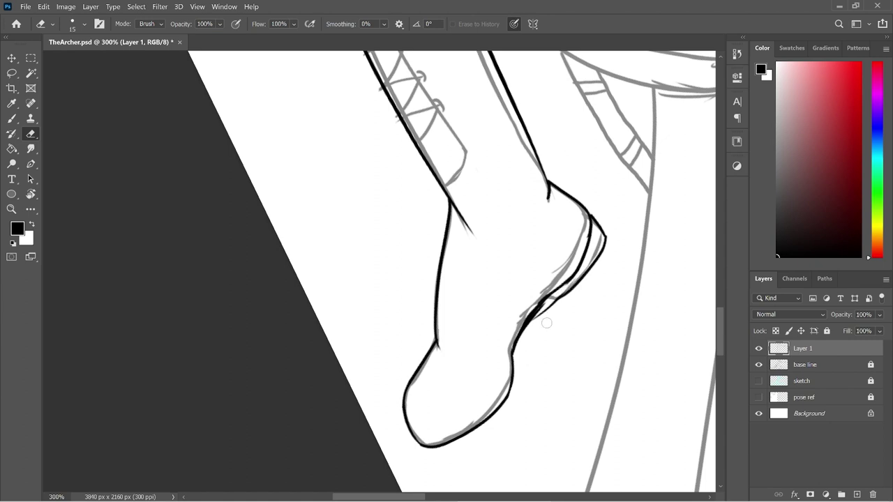
key(b)
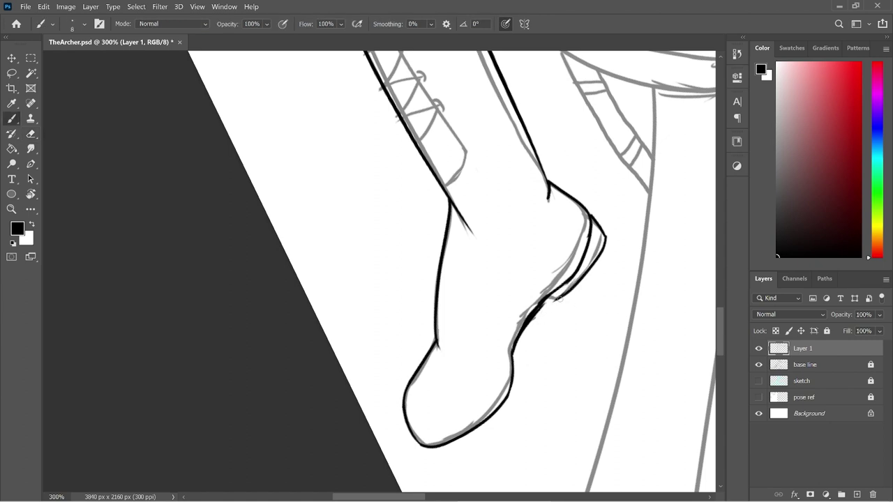
drag(565, 294, 545, 304)
key(e)
drag(559, 301, 550, 304)
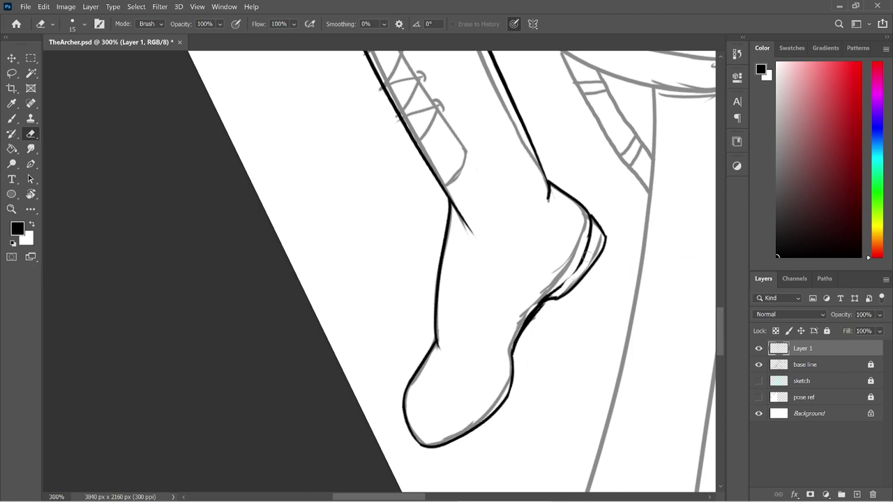
- Erase the shin line's overshooting end at the front of the ankle
key(b)
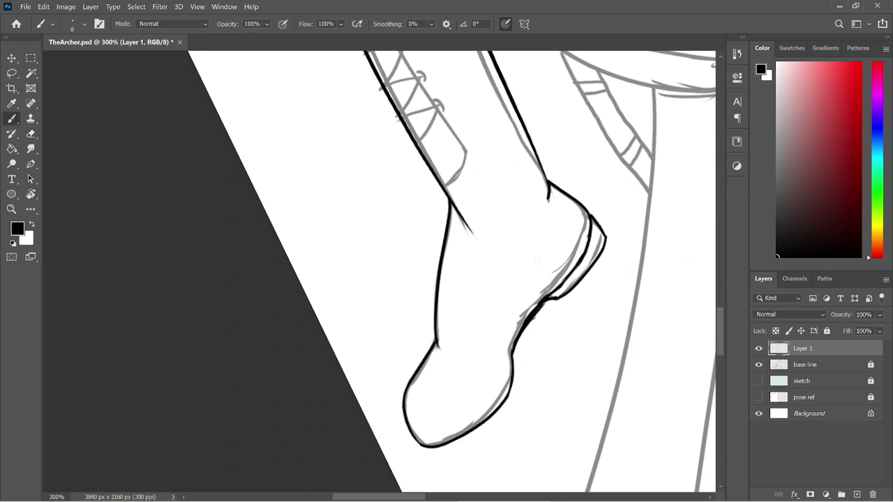
key(e)
mouse_move(457, 202)
mouse_down()
mouse_move(476, 257)
mouse_move(458, 203)
mouse_up()
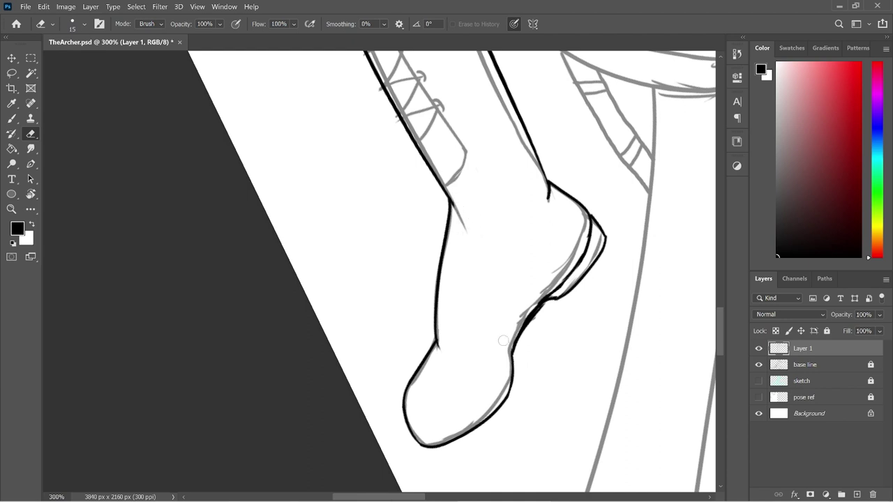
- Ink an inner sole line under the toe with short stitch ticks, and add matching stitches along the heel seam
key(b)
mouse_move(418, 444)
mouse_down()
mouse_move(473, 425)
mouse_move(509, 385)
mouse_up()
mouse_move(429, 446)
mouse_down()
mouse_move(460, 434)
mouse_move(479, 417)
mouse_up()
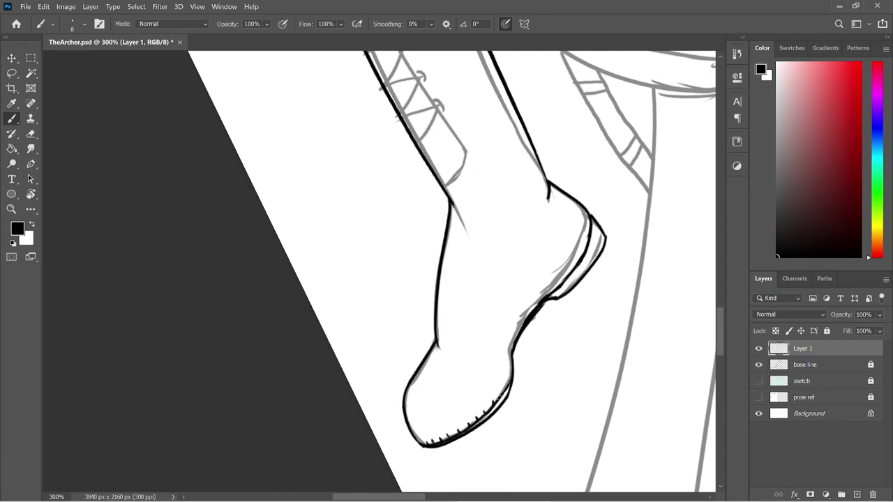
drag(510, 382, 513, 388)
drag(579, 258, 577, 266)
- Ink the five small lace hooks down the front of the boot
drag(722, 316, 716, 294)
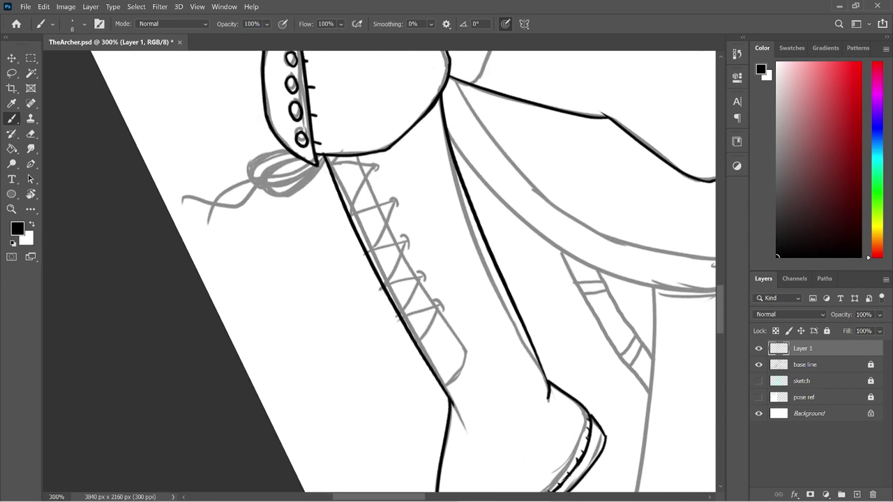
drag(371, 163, 378, 168)
mouse_move(388, 200)
mouse_down()
mouse_move(399, 201)
mouse_move(395, 208)
mouse_up()
mouse_move(400, 238)
mouse_down()
mouse_move(410, 238)
mouse_move(440, 311)
mouse_up()
drag(357, 155, 497, 354)
key(ctrl+z)
drag(357, 155, 478, 361)
key(ctrl+z)
- Rotate the canvas so the boot stands upright and ink the lacing panel's long inner edge beside the hooks
key(r)
mouse_move(427, 179)
mouse_down()
mouse_move(456, 175)
mouse_move(471, 189)
mouse_move(437, 202)
mouse_up()
key(b)
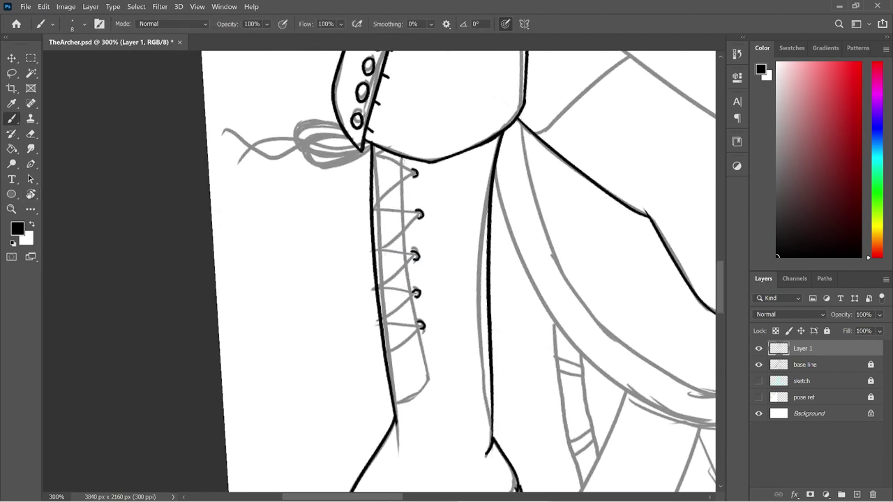
drag(403, 155, 411, 415)
key(ctrl+z)
drag(403, 155, 437, 397)
key(ctrl+z)
drag(404, 158, 425, 403)
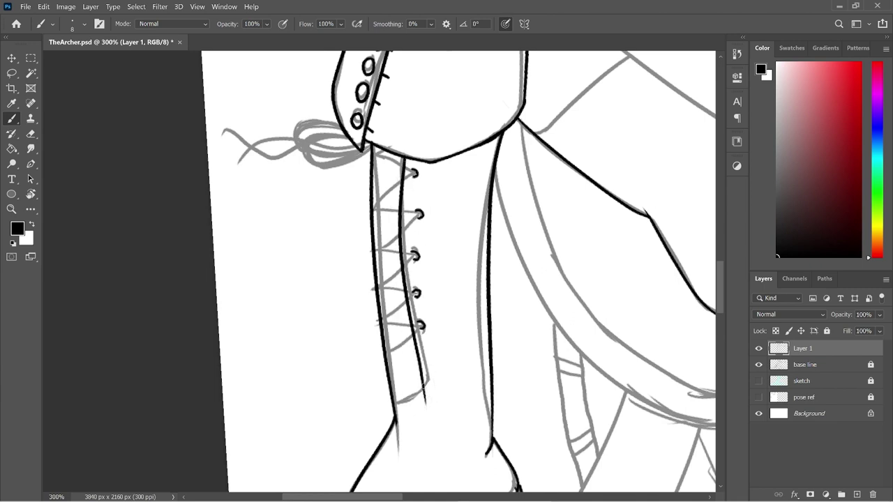
- Close the lacing panel's ankle end with ink and erase small gaps in its outer edge where the laces wrap around
mouse_move(423, 394)
mouse_down()
mouse_move(428, 403)
mouse_move(396, 419)
mouse_move(419, 409)
mouse_up()
key(e)
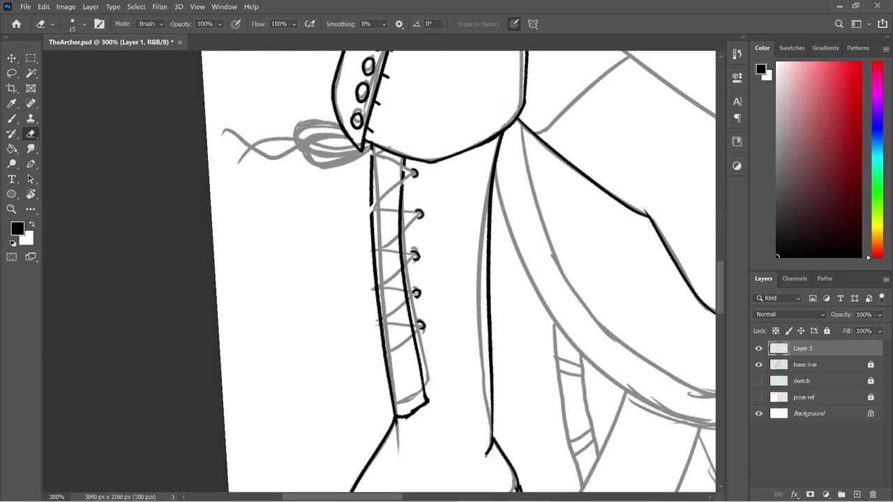
drag(418, 215, 353, 278)
click(376, 267)
click(376, 295)
click(387, 363)
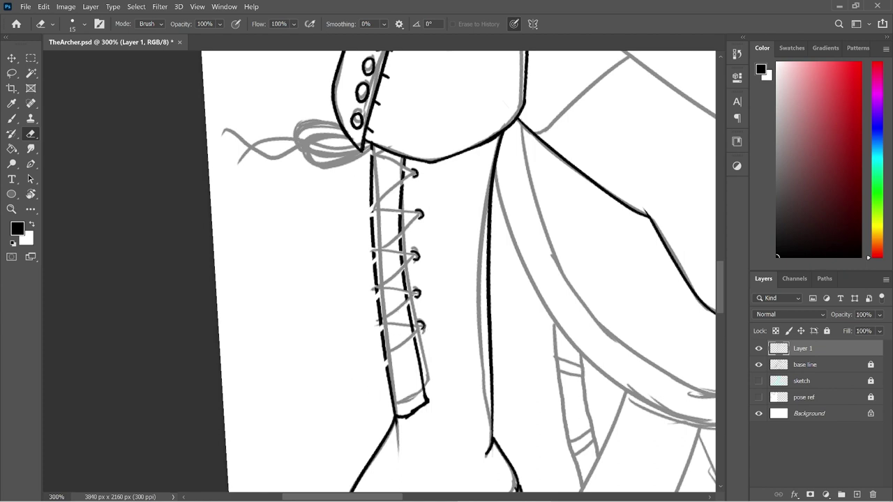
- Ink the first lace as a double line from under the knee guard to the top hook and back to the panel's outer edge
key(b)
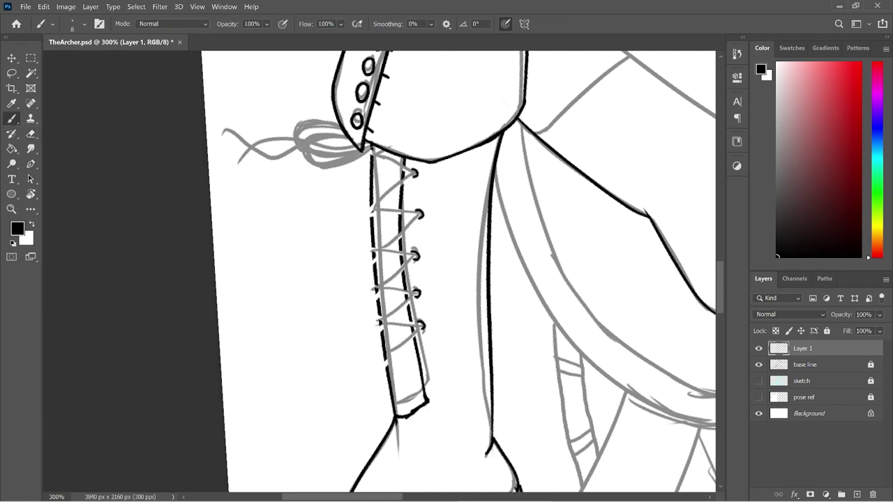
drag(372, 155, 406, 170)
key(e)
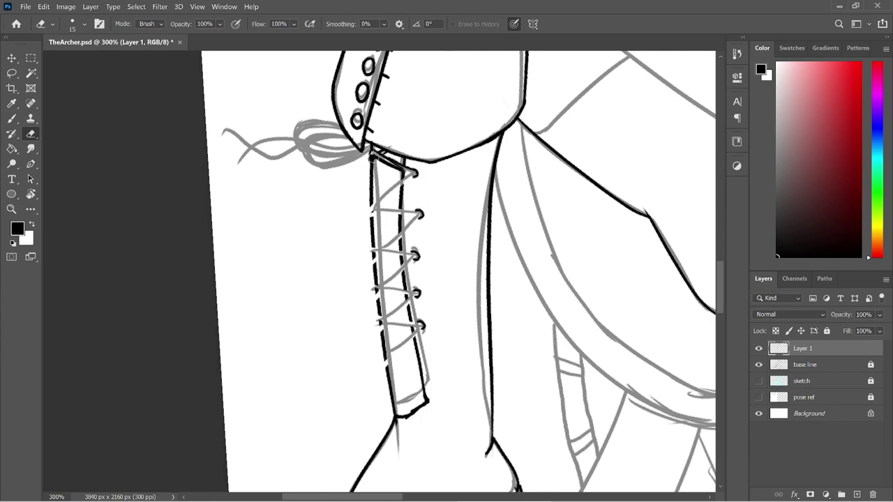
key(b)
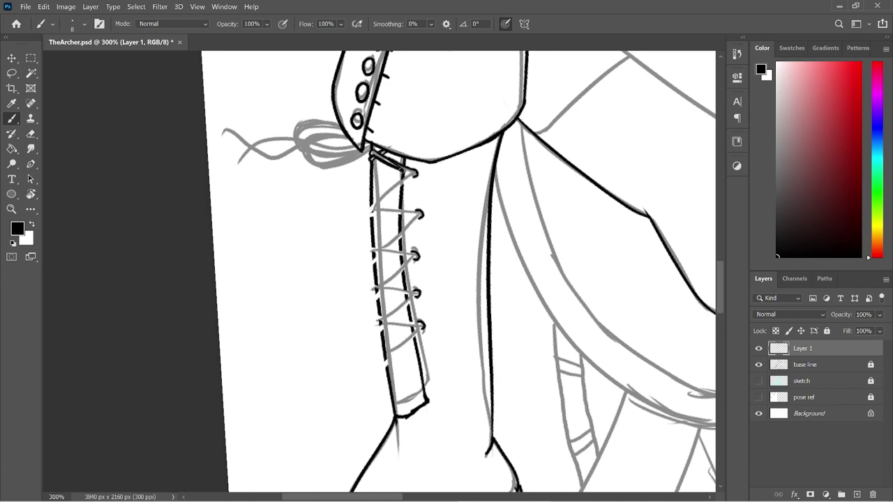
drag(412, 174, 370, 208)
drag(415, 173, 369, 215)
key(ctrl+z)
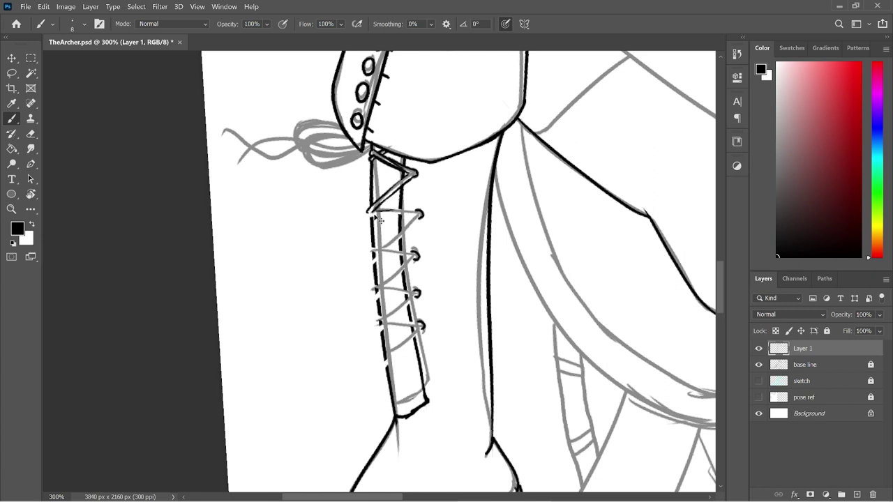
- Ink the lace across to the second hook and diagonally back to the panel's outer edge
mouse_move(419, 213)
mouse_down()
mouse_move(392, 208)
mouse_move(420, 213)
mouse_up()
key(ctrl+z)
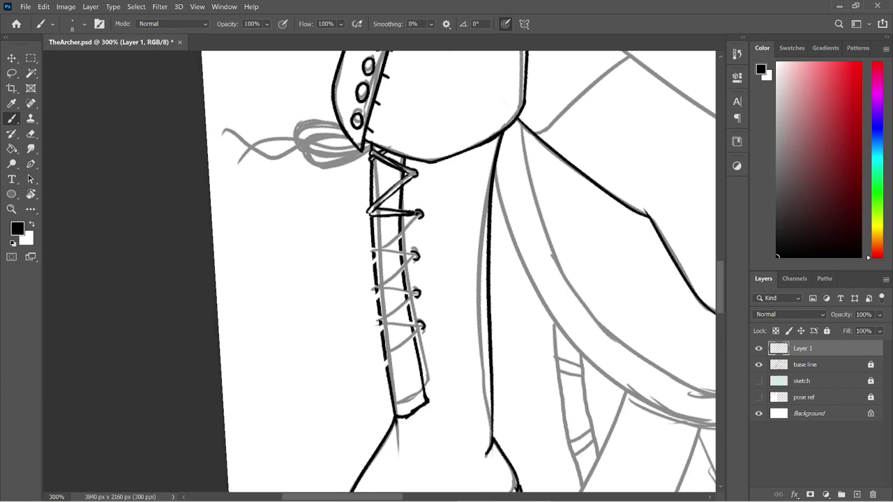
drag(418, 215, 372, 247)
drag(417, 217, 372, 247)
drag(420, 215, 389, 247)
key(ctrl+z)
mouse_move(421, 215)
mouse_down()
mouse_move(394, 242)
mouse_move(372, 250)
mouse_up()
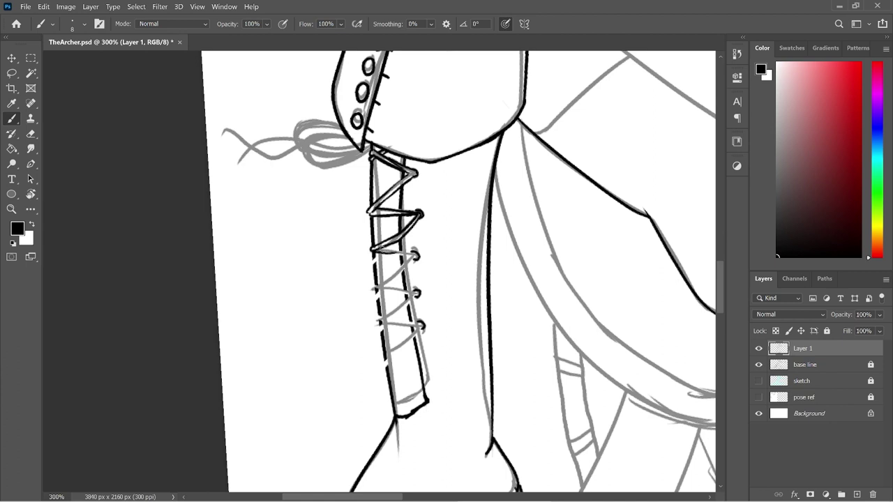
- Ink the lace around the third hook and across to the fourth hook, and clean up the fourth hook with the eraser
mouse_move(373, 249)
mouse_down()
mouse_move(421, 257)
mouse_move(417, 251)
mouse_up()
key(ctrl+z)
drag(412, 266, 378, 290)
key(ctrl+z)
drag(415, 260, 376, 286)
drag(377, 287, 421, 294)
key(e)
drag(424, 296, 417, 293)
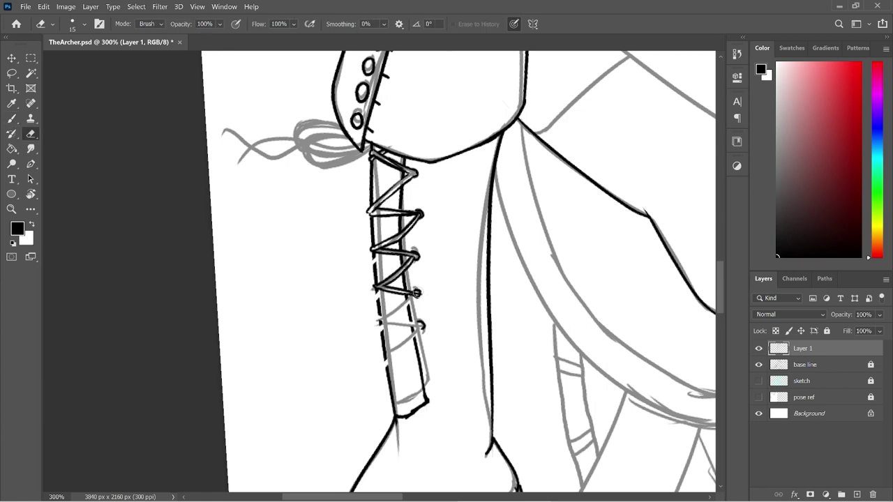
- Continue inking the lace from the fourth hook through the fifth hook and down to the panel's outer edge
key(b)
mouse_move(416, 294)
mouse_down()
mouse_move(379, 322)
mouse_move(410, 324)
mouse_up()
key(ctrl)
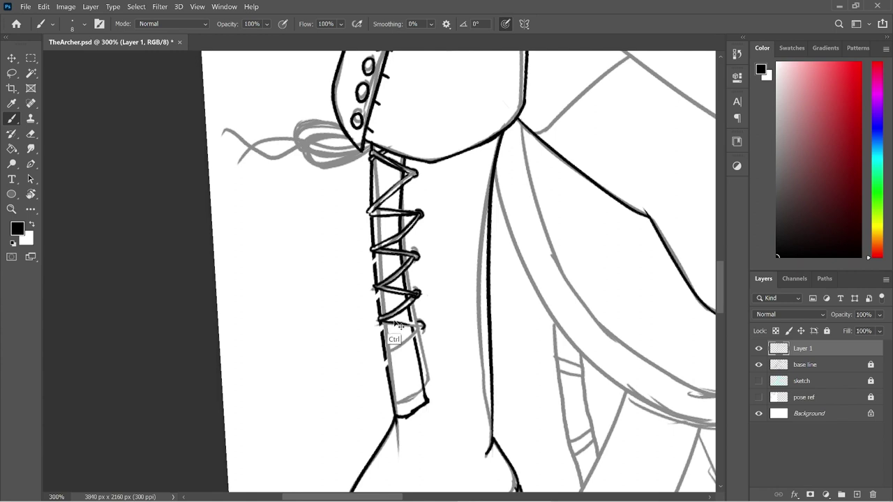
mouse_move(383, 322)
mouse_down()
mouse_move(425, 327)
mouse_move(379, 327)
mouse_up()
key(ctrl+z)
mouse_move(381, 323)
mouse_down()
mouse_move(422, 325)
mouse_move(387, 360)
mouse_move(423, 324)
mouse_move(399, 355)
mouse_up()
mouse_move(385, 362)
mouse_down()
mouse_move(424, 353)
mouse_move(389, 362)
mouse_up()
- Add a sixth hook at the lower end of the lacing, tidy the lace ends, and close the leftover gaps in the outer edge
key(e)
key(b)
drag(422, 358, 420, 354)
click(423, 356)
key(e)
key(b)
key(e)
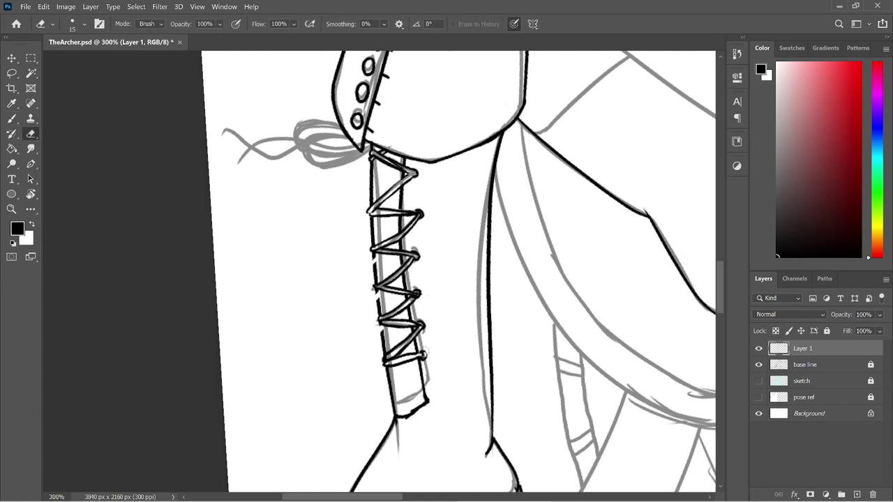
key(b)
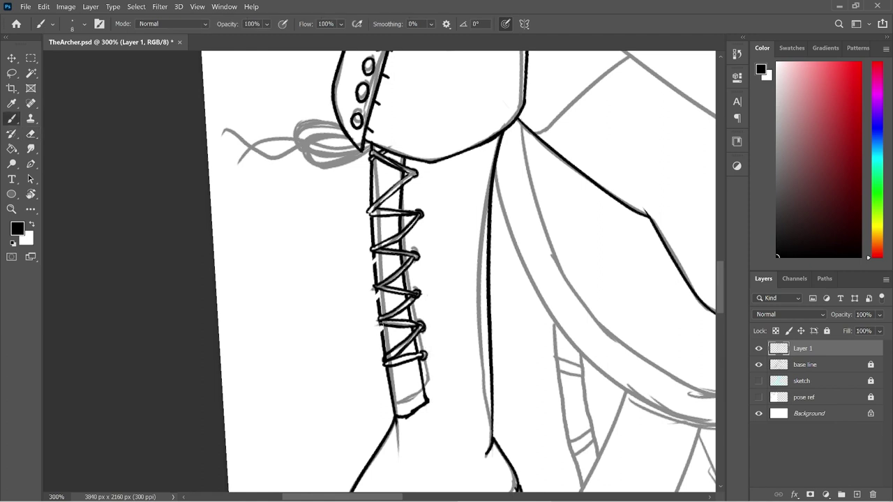
key(e)
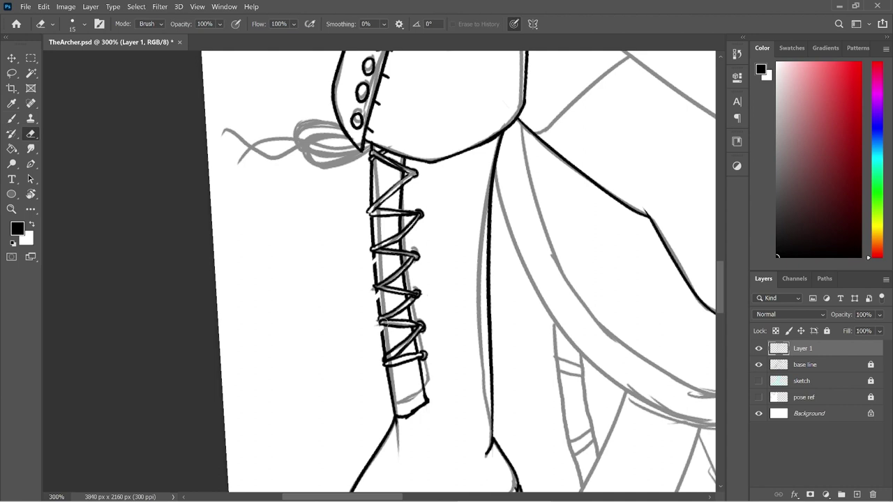
key(b)
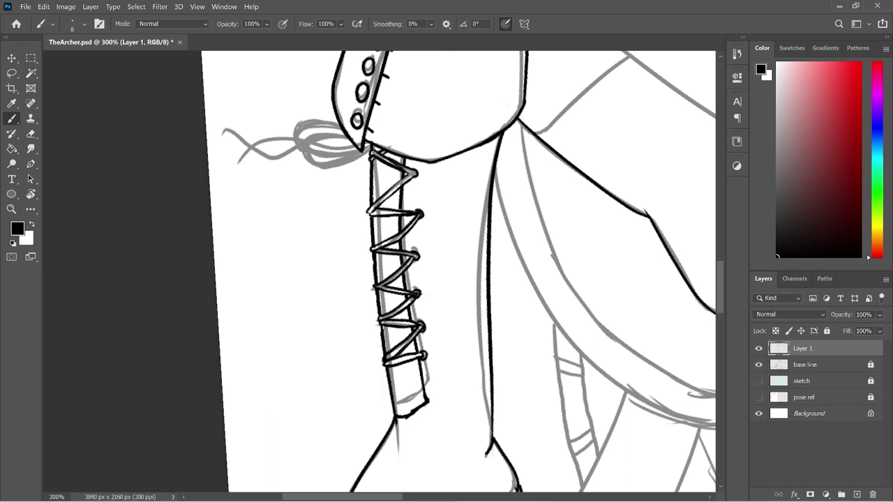
- Reset the canvas rotation, zoom out to the whole drawing, and save the document
key(r)
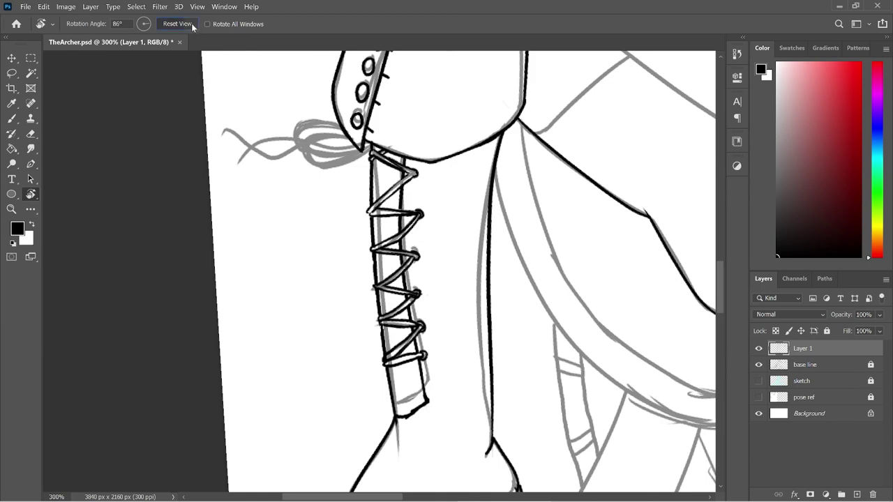
click(177, 24)
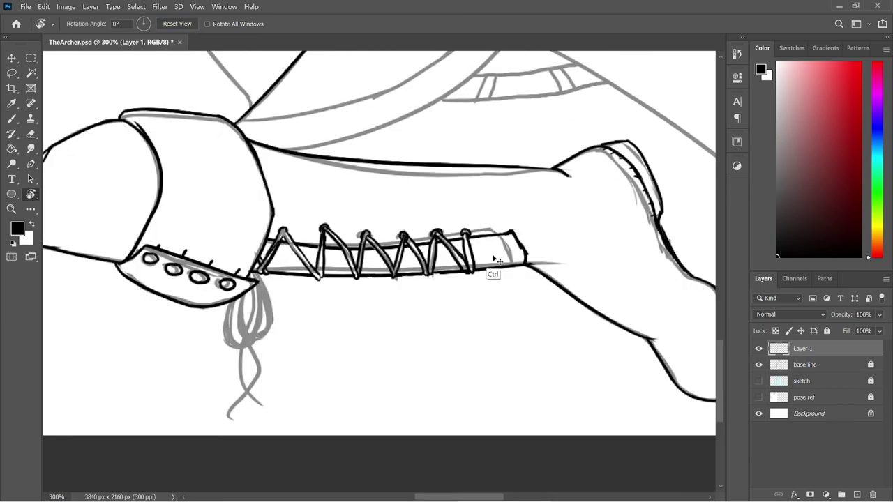
key(ctrl+minus)
key(ctrl+minus)
key(ctrl+minus)
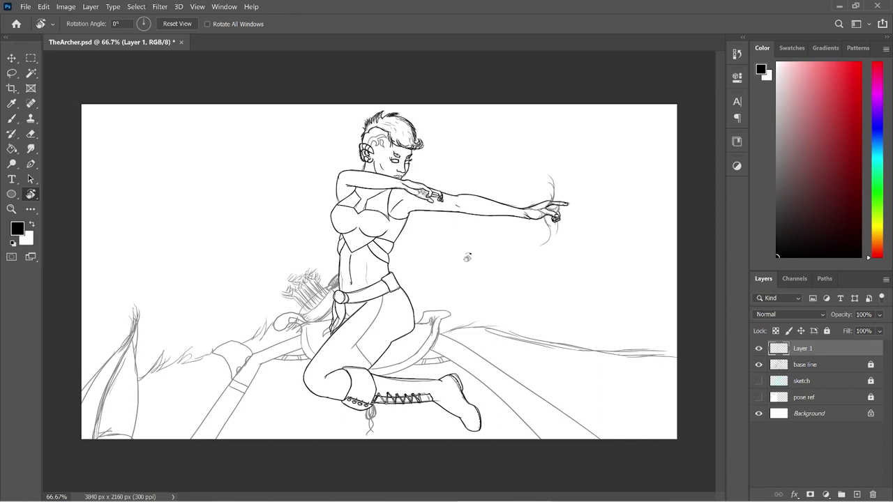
key(ctrl+s)
- Hide the base line layer to check the inked lines on their own, and show it again
key(b)
click(756, 364)
click(758, 365)
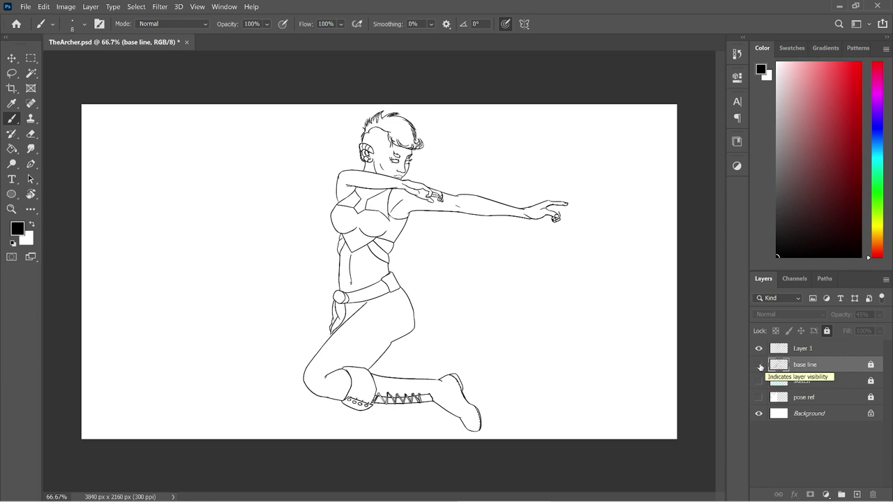
click(759, 365)
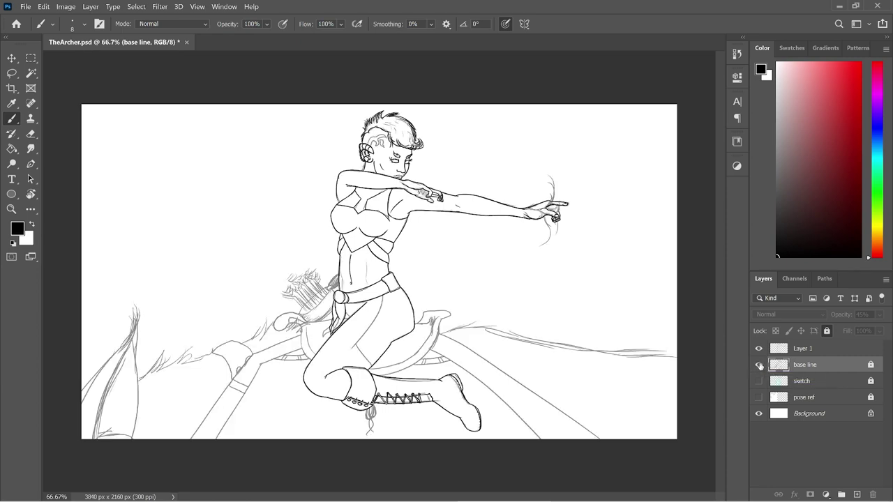
- On Layer 1, ink the inner lines of the bow's first loop hanging below the knee guard
key(ctrl+plus)
key(ctrl+plus)
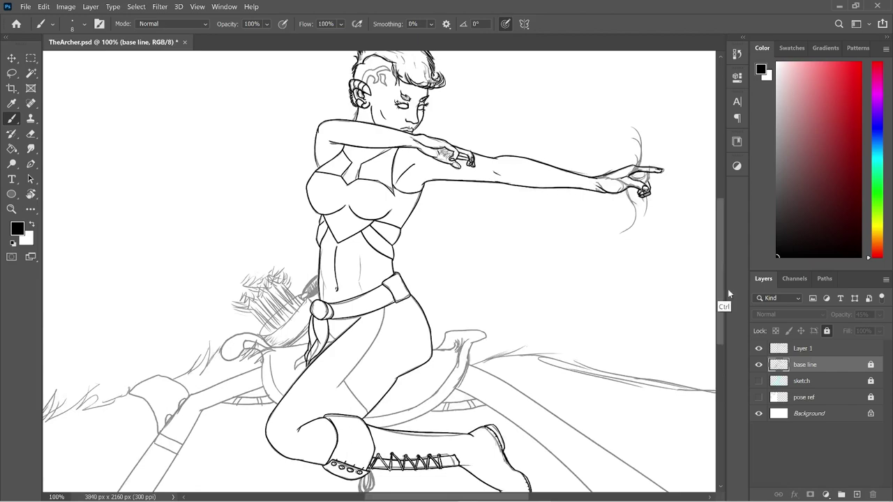
click(832, 351)
drag(722, 281, 716, 377)
key(ctrl+plus)
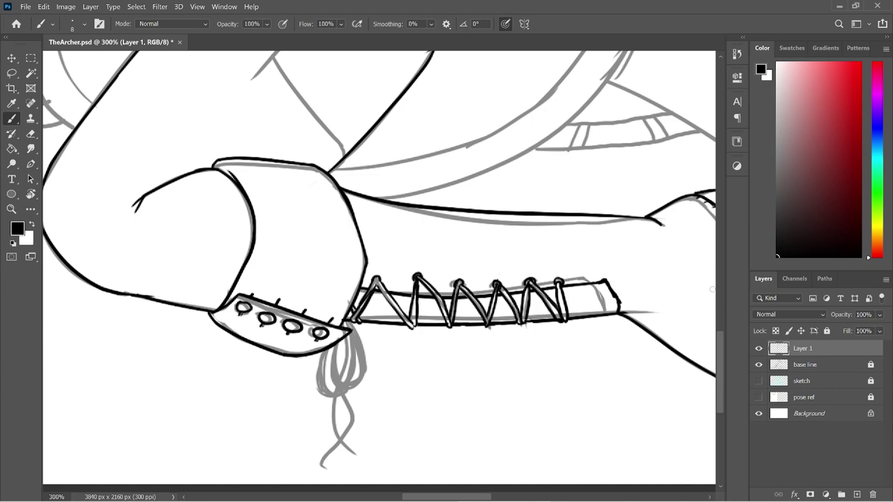
click(718, 328)
scroll(719, 307, down, 5)
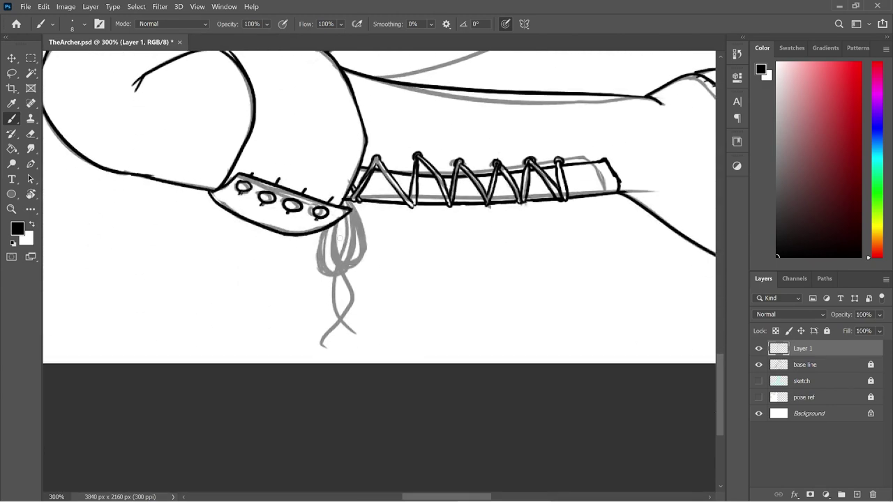
drag(337, 230, 352, 265)
drag(348, 214, 351, 264)
drag(351, 211, 356, 254)
key(ctrl+z)
drag(349, 212, 354, 266)
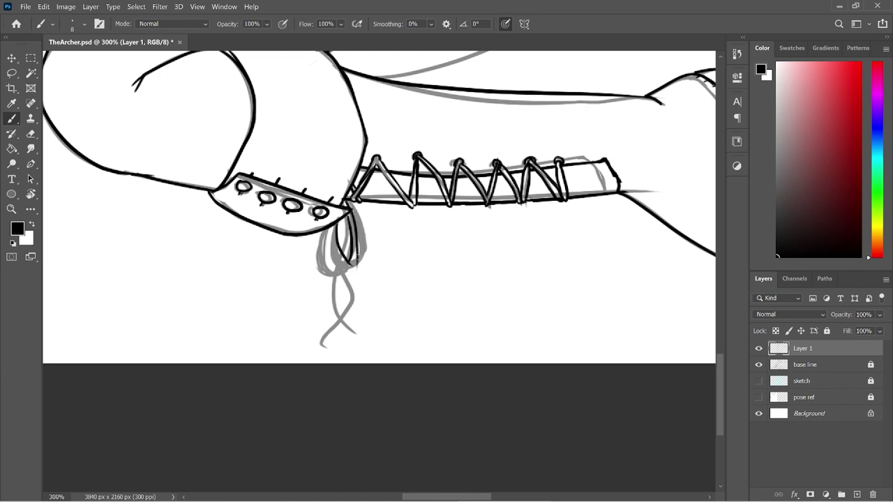
- Ink the rounded outer contour of the bow's first loop and tidy its lines with the eraser
drag(357, 252, 339, 259)
key(ctrl+z)
mouse_move(332, 225)
mouse_down()
mouse_move(334, 249)
mouse_move(350, 265)
mouse_up()
key(e)
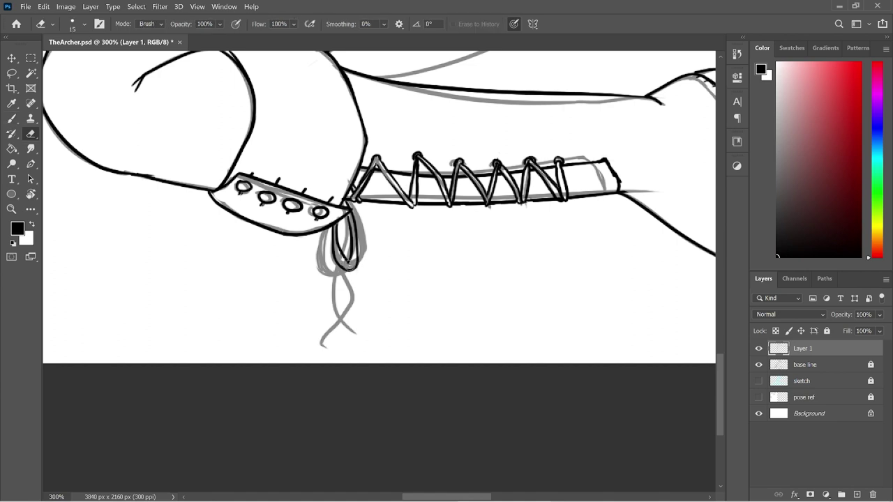
key(b)
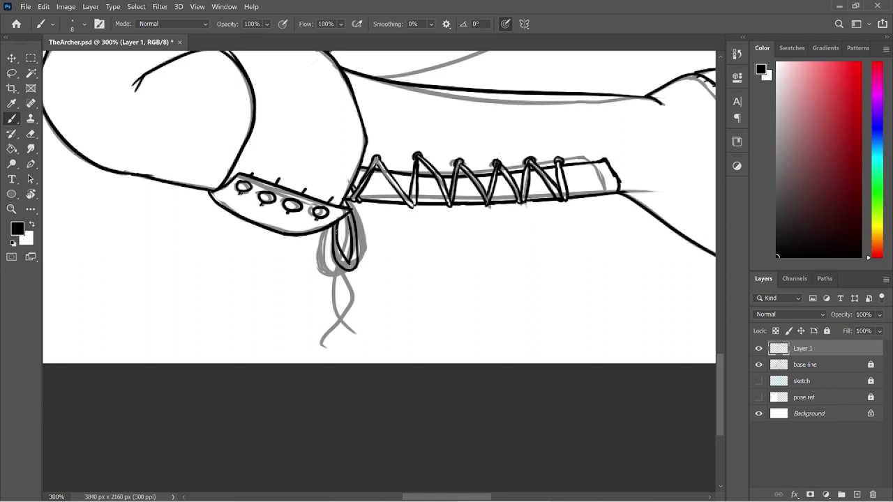
key(e)
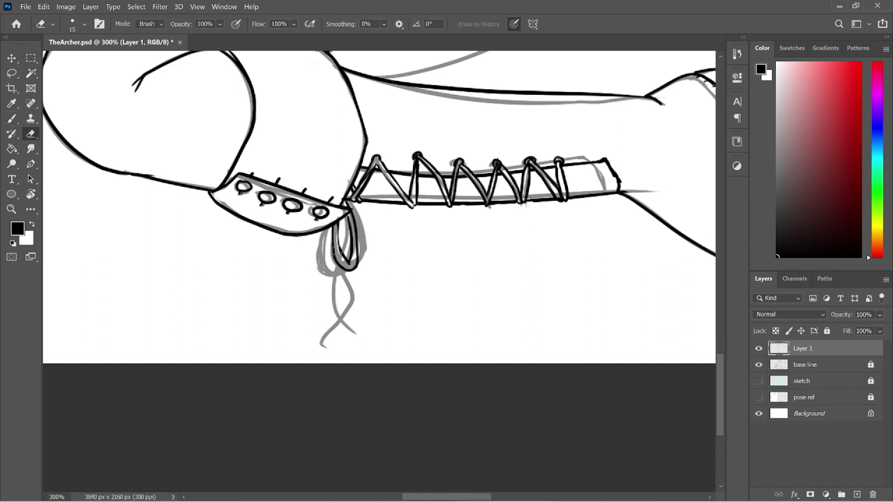
key(b)
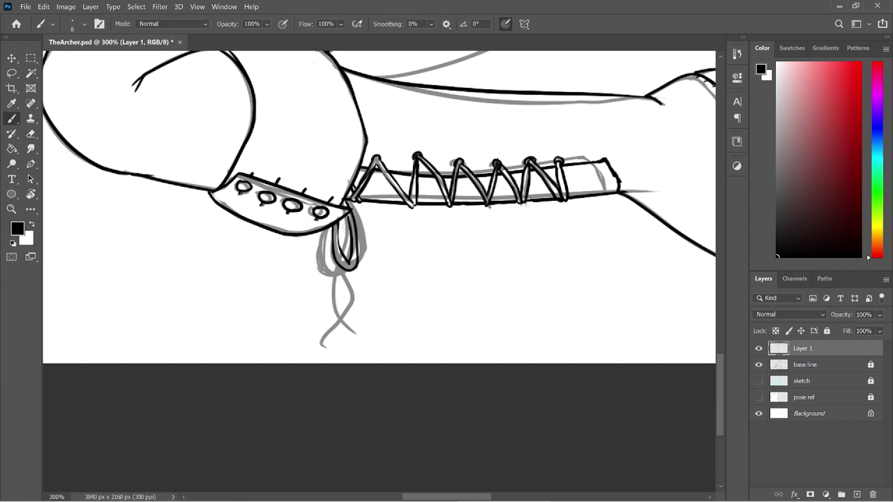
- Ink the bow's second loop as a double line beside the first one
drag(347, 219, 341, 247)
drag(338, 261, 332, 264)
drag(332, 225, 333, 260)
drag(326, 227, 325, 265)
drag(327, 229, 329, 271)
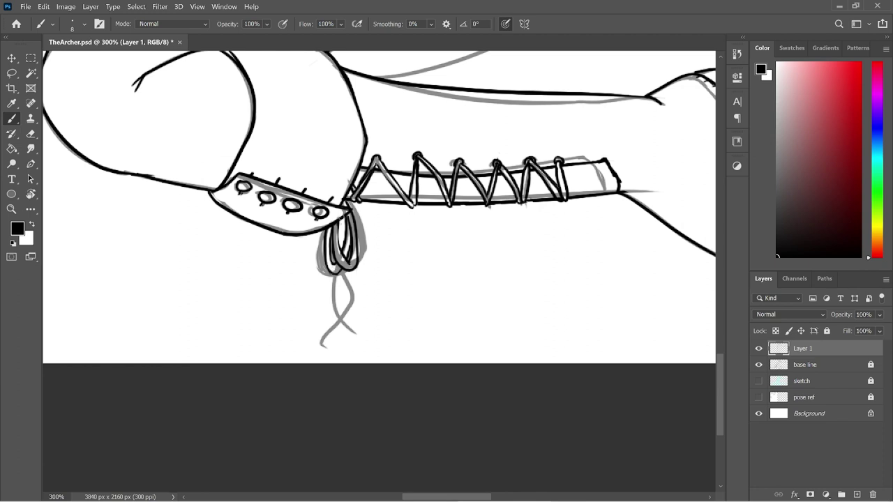
- Ink the hanging lace cords below the bow, curving them down toward their crossing point
drag(334, 274, 338, 309)
key(ctrl+z)
drag(334, 273, 338, 316)
drag(339, 276, 342, 313)
drag(341, 271, 323, 330)
key(ctrl+z)
drag(342, 268, 330, 340)
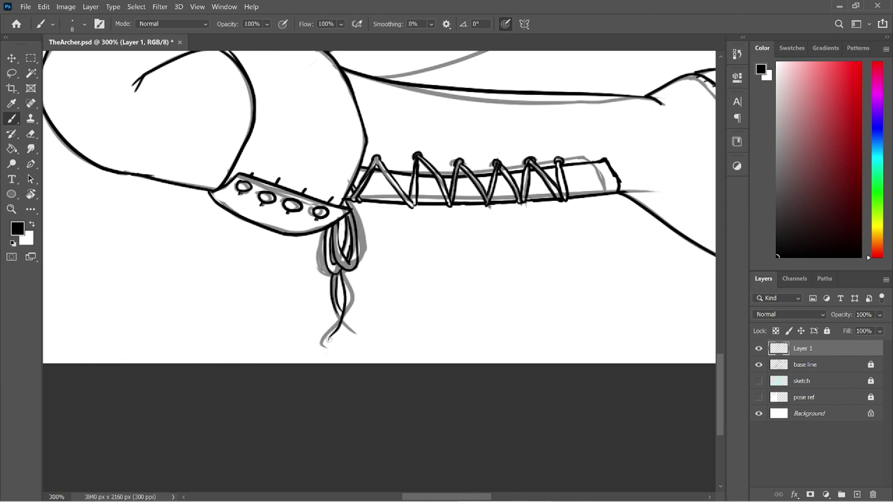
- Ink the longer cord's second edge and finish its end with a small capped tip
mouse_move(345, 271)
mouse_down()
mouse_move(347, 330)
mouse_move(335, 347)
mouse_move(338, 336)
mouse_move(331, 341)
mouse_up()
key(ctrl+z)
drag(323, 348, 325, 350)
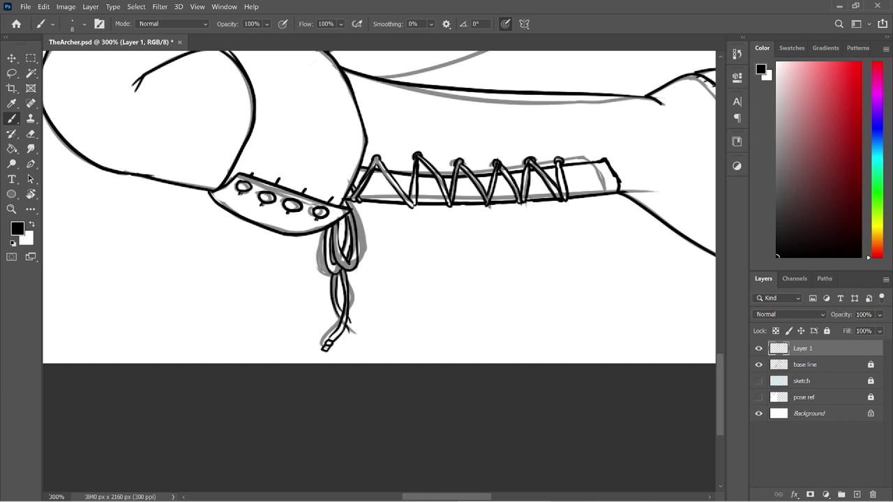
- Ink the shorter cord's end with a capped tip, clean it up, and touch up the line inside the bow loop
drag(349, 334, 353, 340)
drag(347, 319, 351, 331)
drag(346, 323, 351, 339)
key(e)
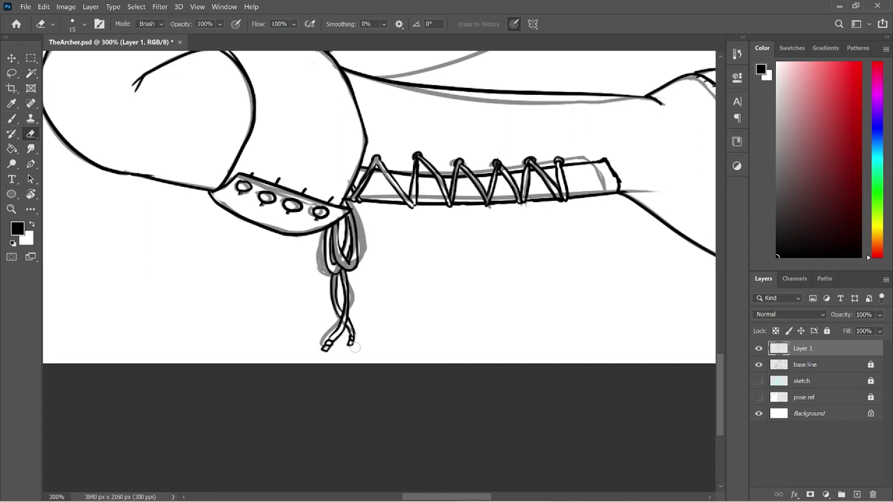
key(b)
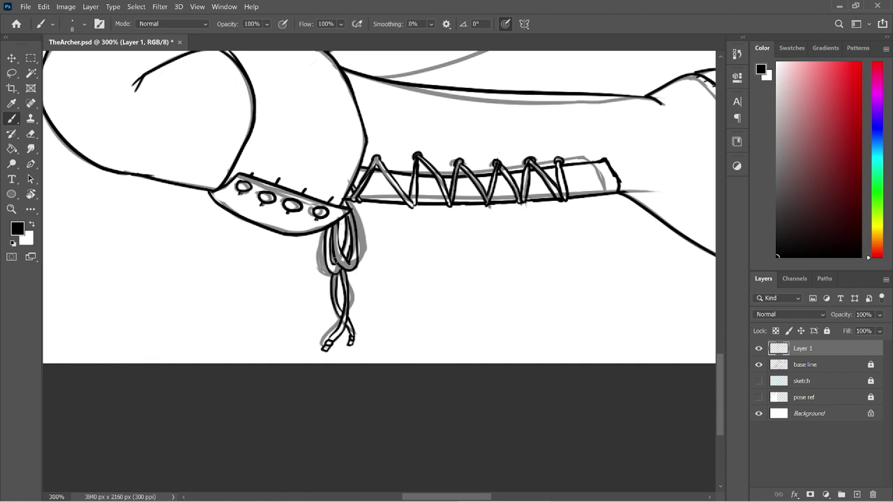
drag(342, 219, 342, 243)
- Erase the lacing panel's angular ankle end and re-ink it as a shorter curved end following the base line
drag(718, 362, 717, 339)
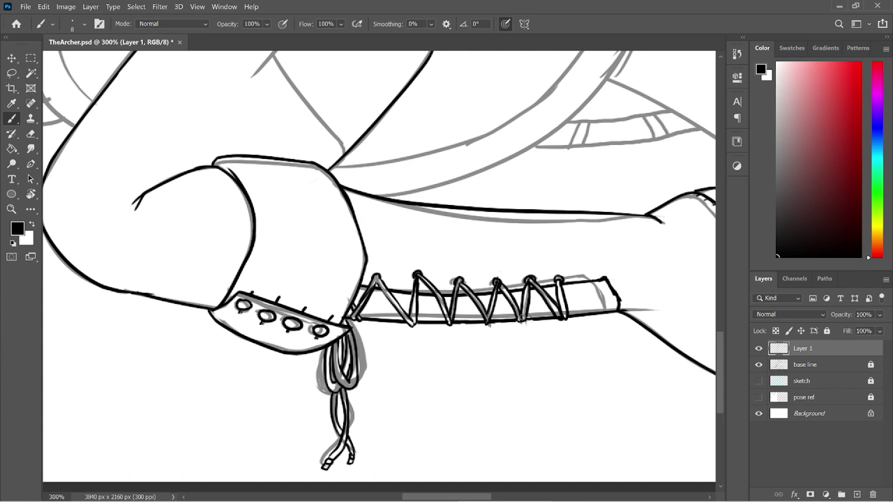
key(e)
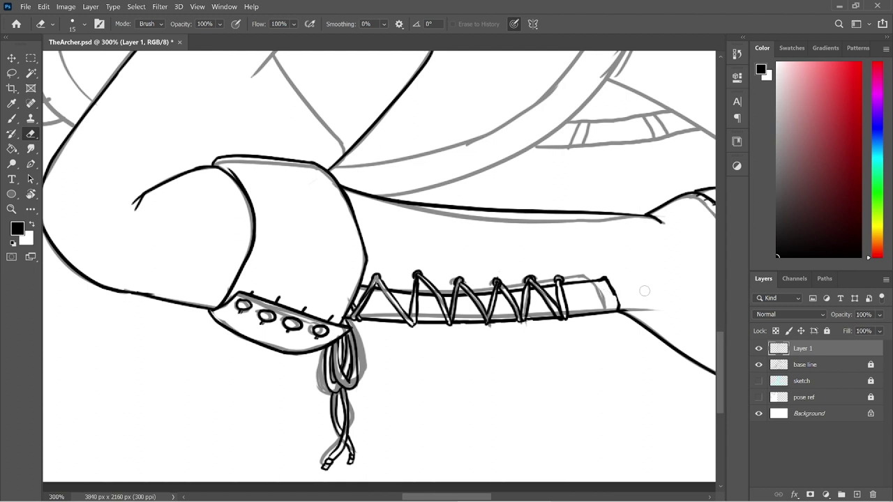
mouse_move(589, 277)
mouse_down()
mouse_move(612, 283)
mouse_move(618, 306)
mouse_up()
key(b)
drag(588, 279, 604, 312)
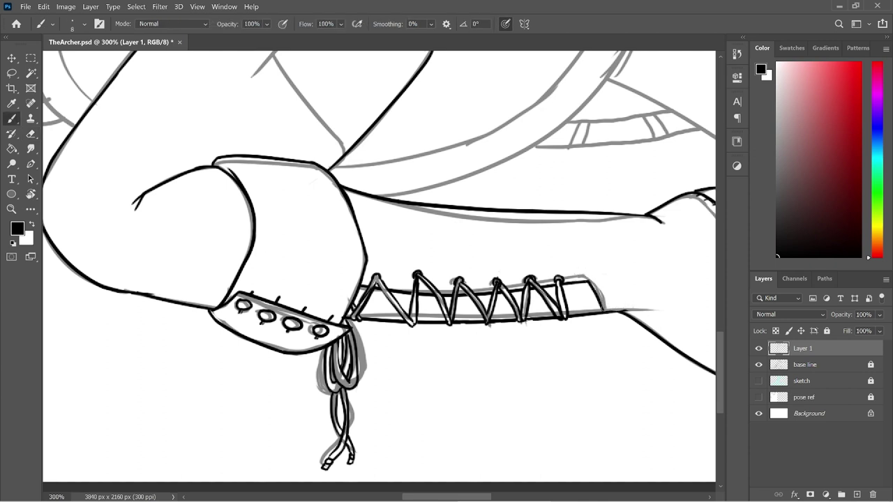
key(e)
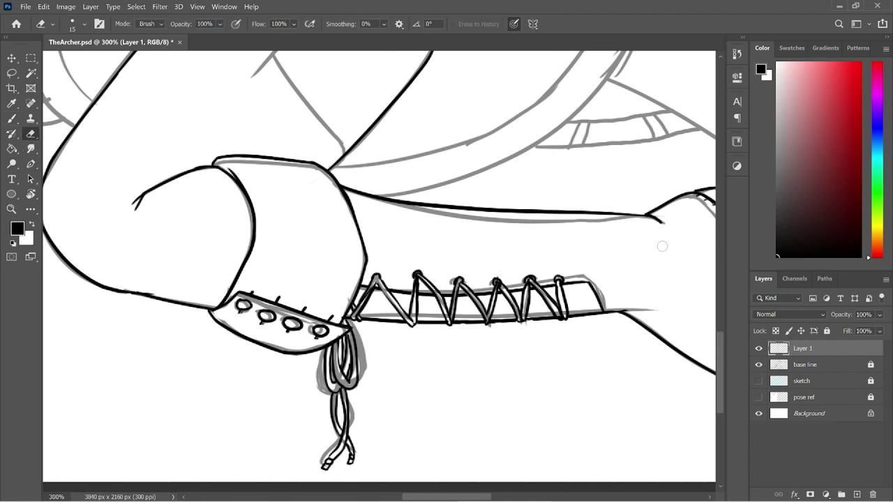
- Hide the base line layer to check the inked figure on its own, and save the document
key(ctrl+minus)
key(ctrl+minus)
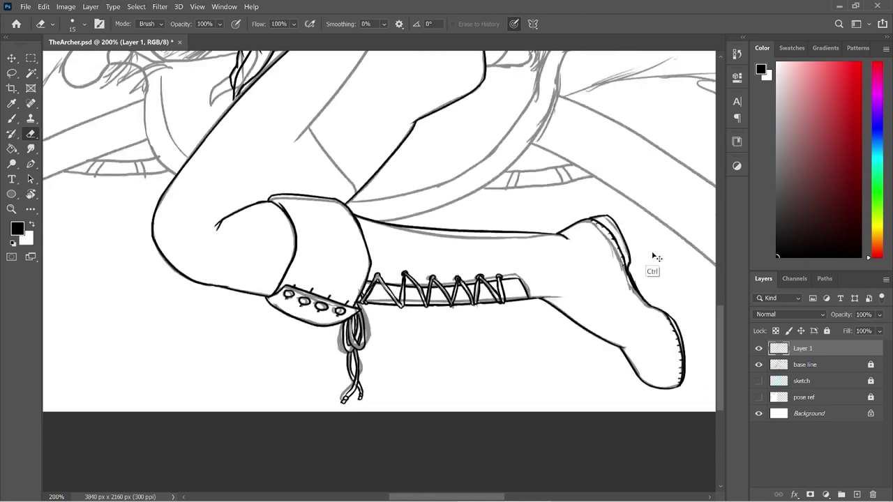
click(758, 364)
key(ctrl+minus)
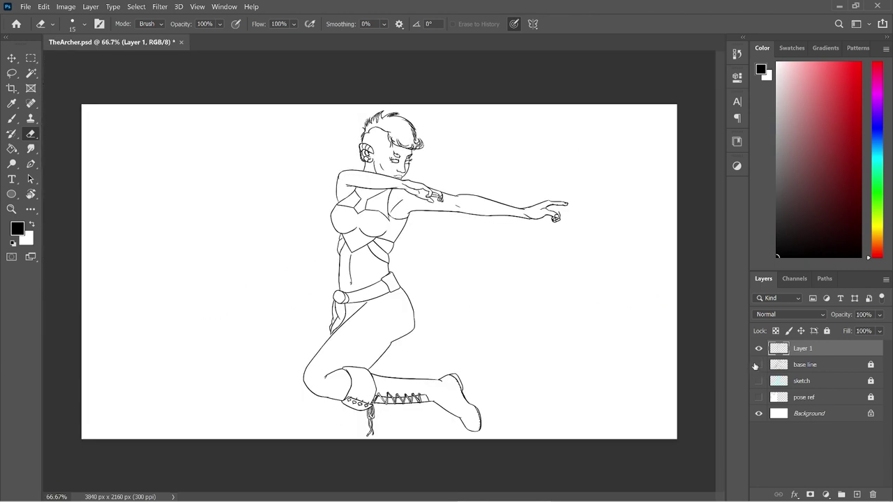
key(ctrl+s)
- Show the base line layer again and ink the contour from the belt down the thigh and the diagonal edge towards the knee's back
key(ctrl+plus)
key(ctrl+plus)
click(758, 367)
drag(721, 299, 723, 355)
key(b)
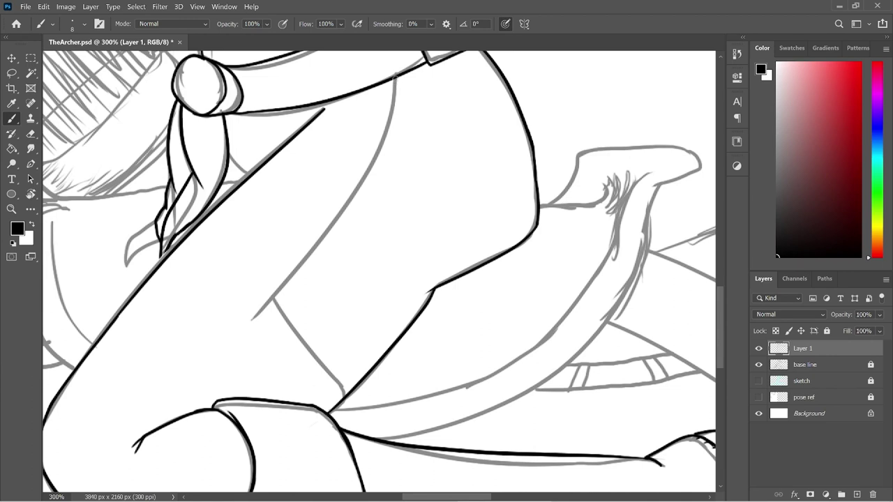
mouse_move(397, 74)
mouse_down()
mouse_move(251, 325)
mouse_move(225, 353)
mouse_up()
drag(273, 300, 353, 392)
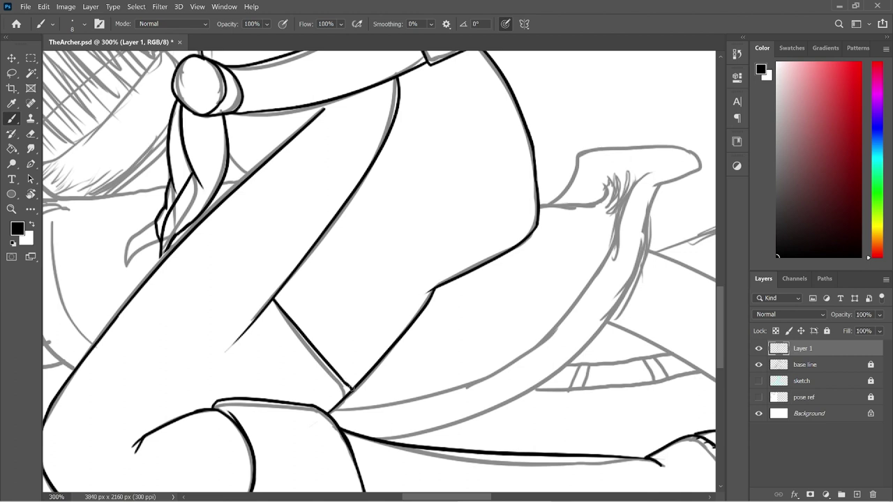
- Erase and redraw the small corner where the diagonal thigh edge meets the top of the boot
key(e)
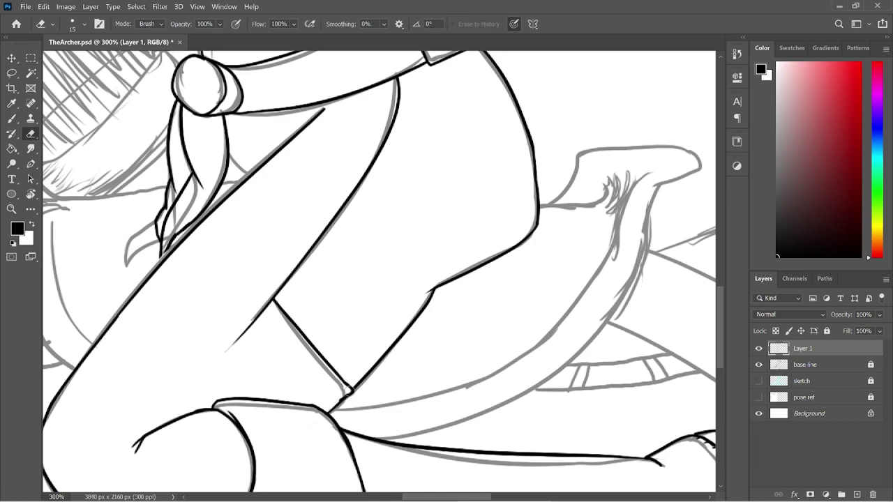
key(b)
drag(330, 408, 341, 415)
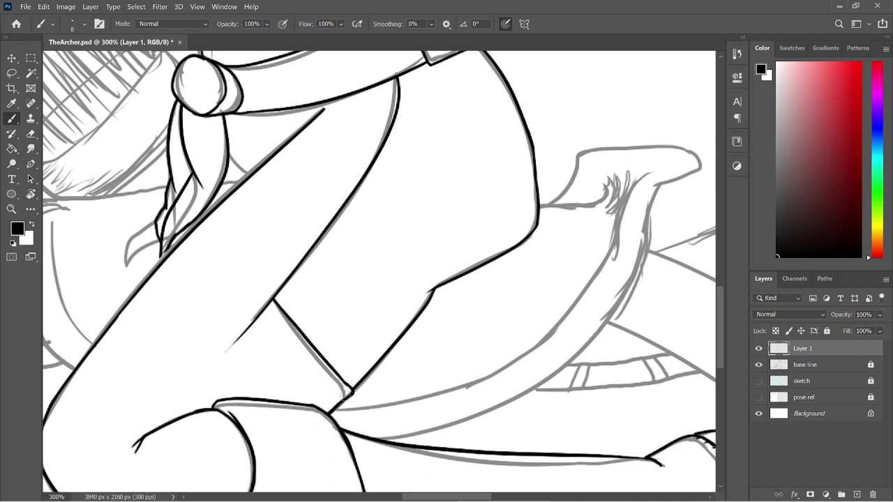
key(e)
drag(337, 406, 327, 412)
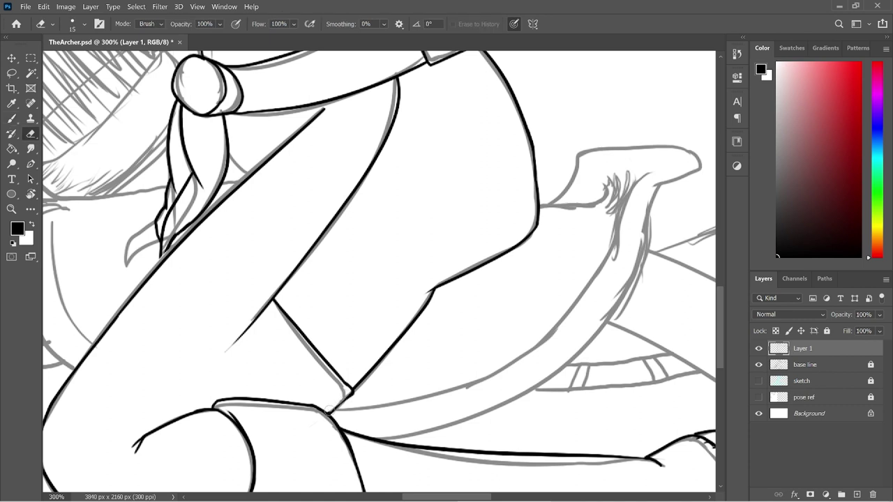
key(b)
drag(329, 414, 342, 404)
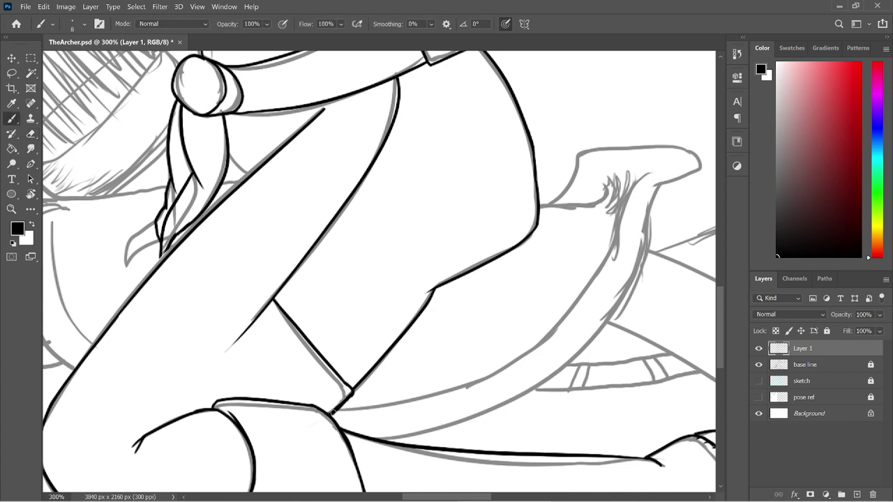
key(e)
drag(328, 415, 345, 400)
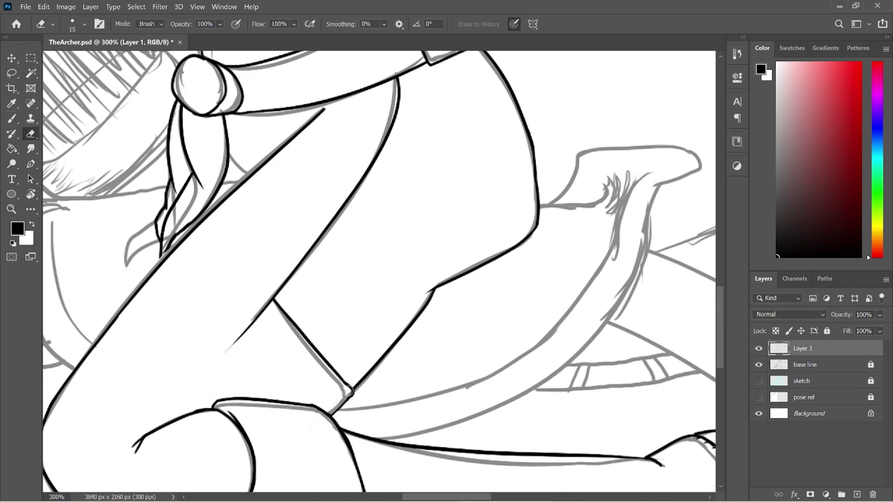
- Erase the overshooting lower end of the inner thigh contour beyond the diagonal edge
drag(257, 309, 234, 347)
key(b)
key(e)
drag(269, 304, 257, 322)
- Hide the base line layer to review the finished leg linework, and save the document
key(ctrl+minus)
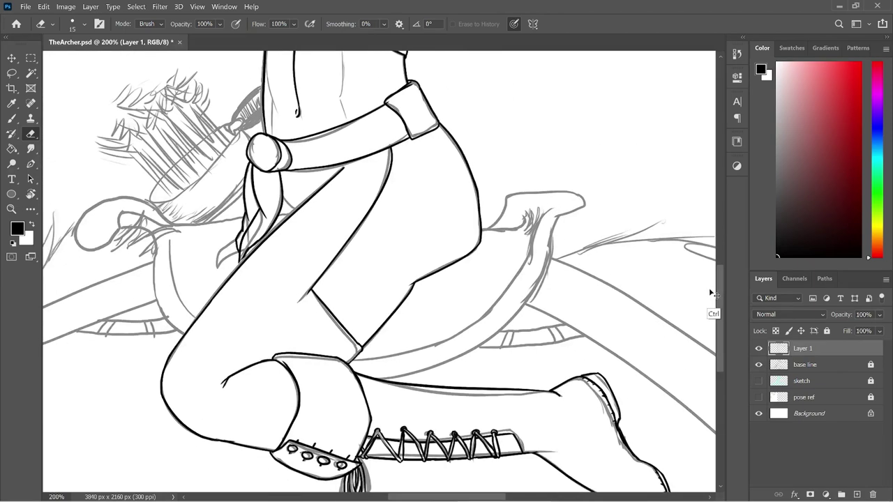
click(760, 366)
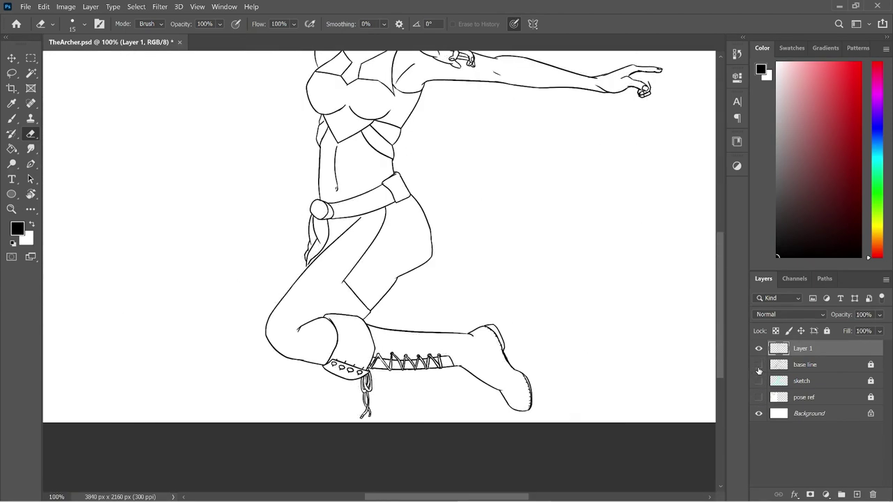
key(ctrl+minus)
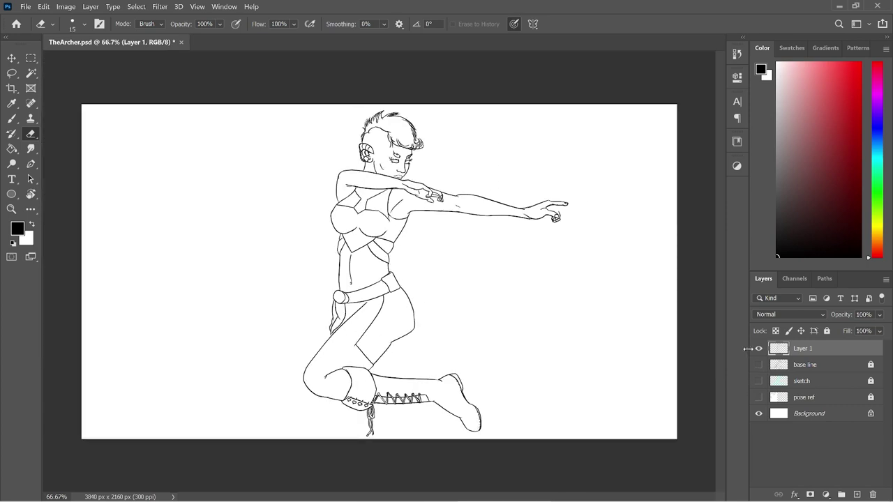
key(ctrl+s)
- Show the base line layer again and examine the sketched quiver and saddle horn beside the archer's hip
click(759, 365)
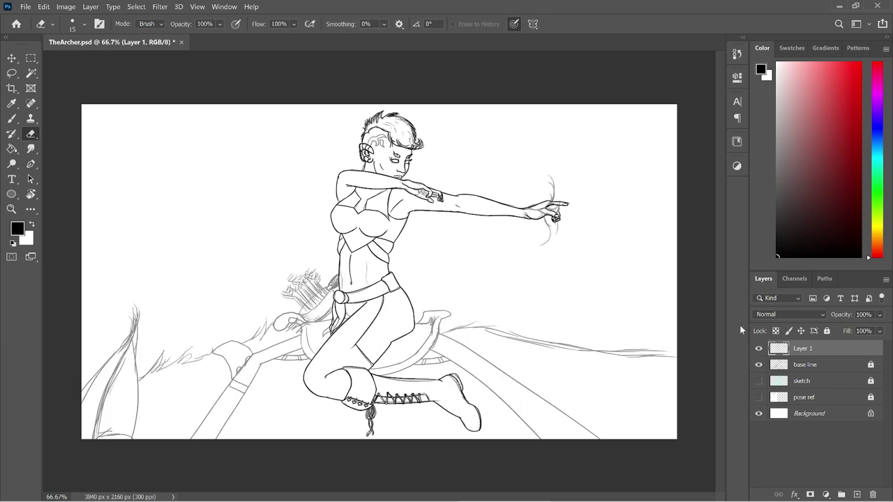
key(ctrl+plus)
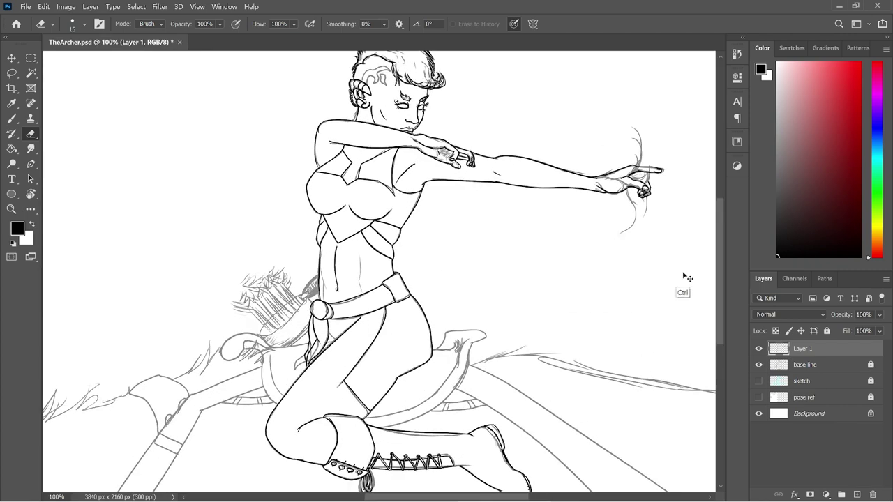
drag(718, 269, 720, 304)
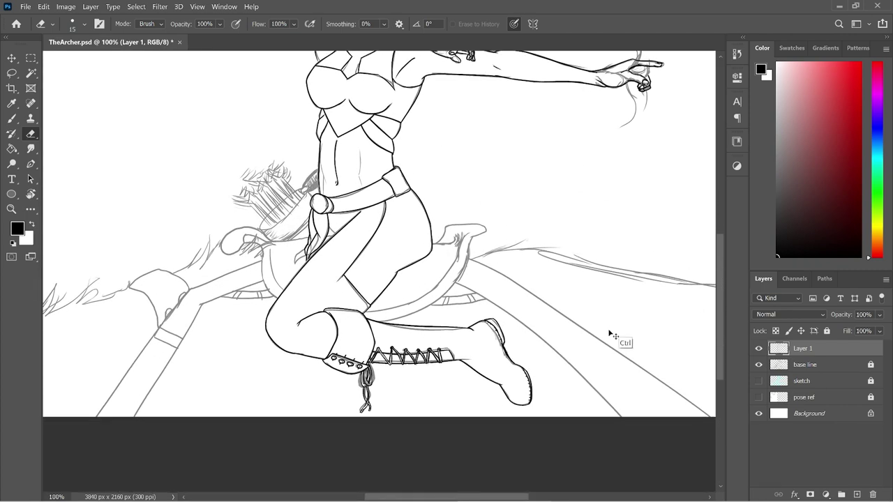
key(ctrl+plus)
drag(405, 497, 355, 496)
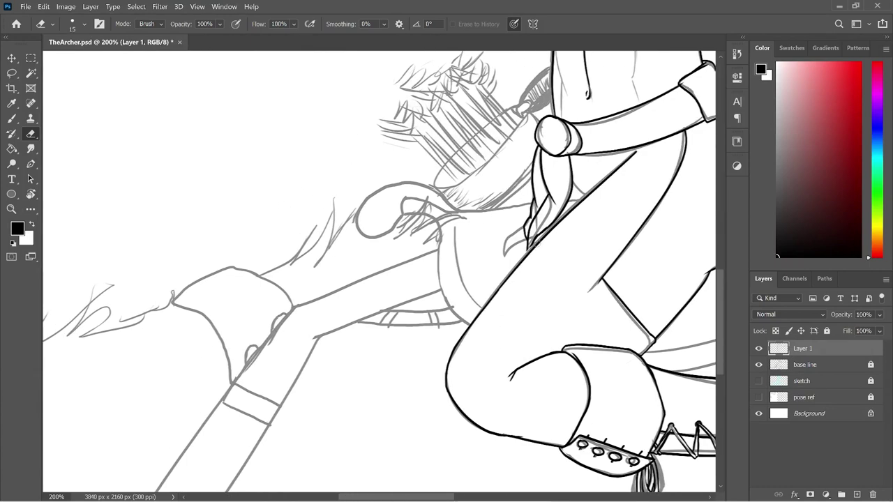
key(ctrl+plus)
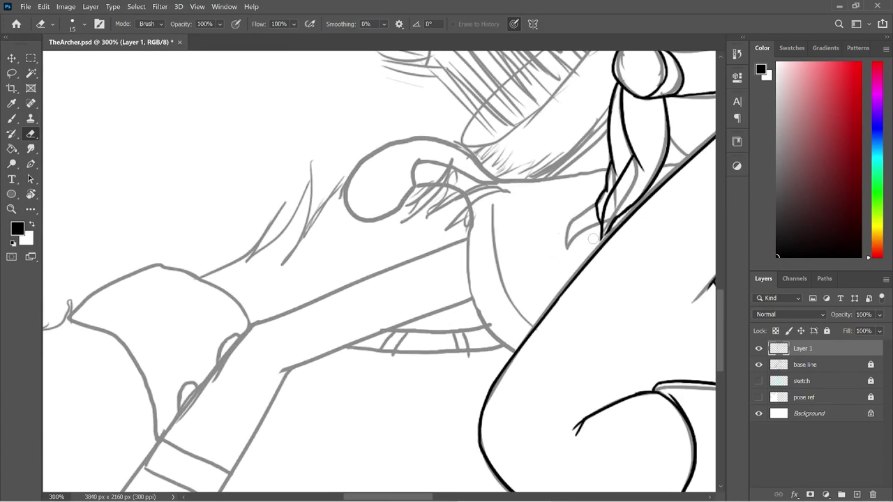
key(b)
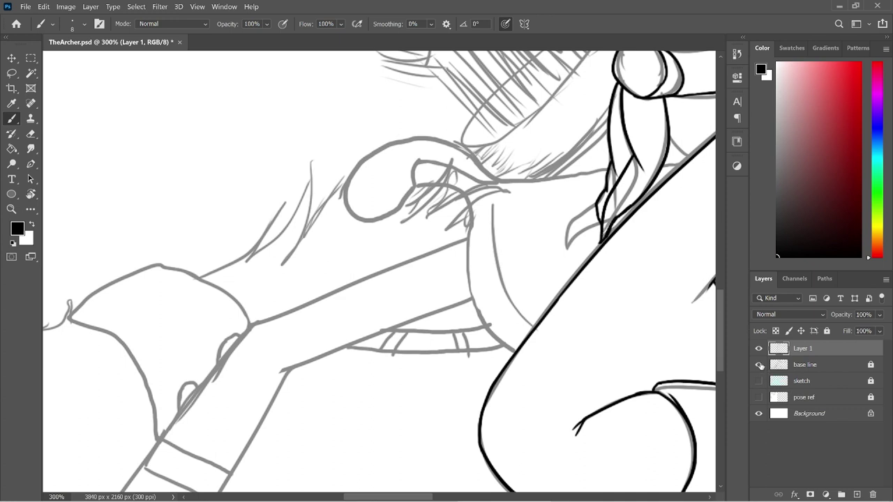
drag(721, 302, 722, 290)
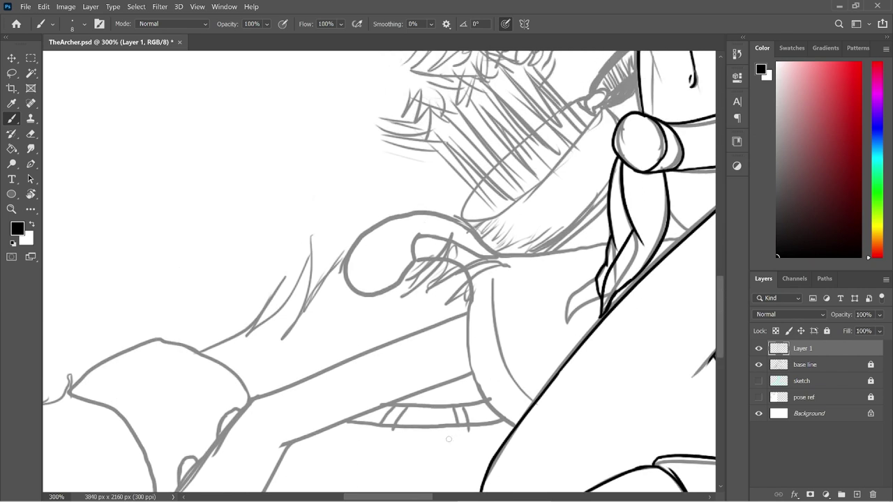
key(ctrl+minus)
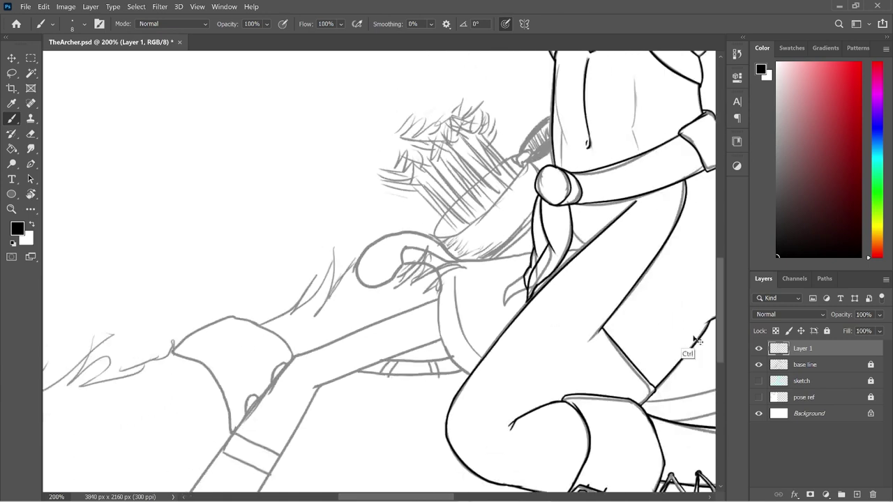
key(ctrl+plus)
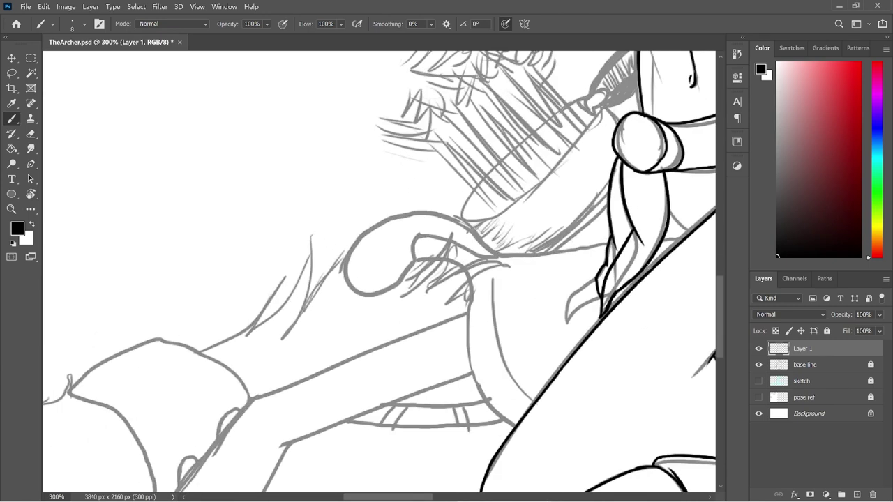
- Ink the short line between the hanging sash and the thigh, and the quiver's lower edge behind the sash
drag(401, 498, 438, 498)
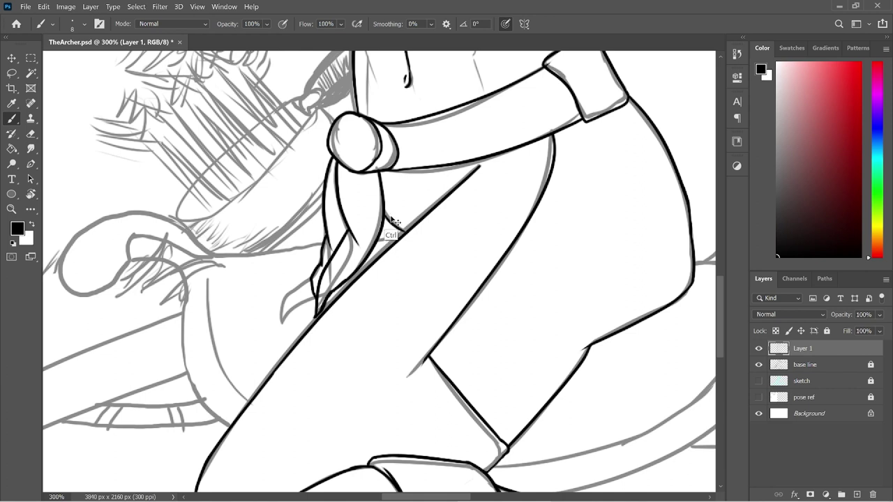
drag(383, 215, 403, 231)
drag(316, 212, 245, 271)
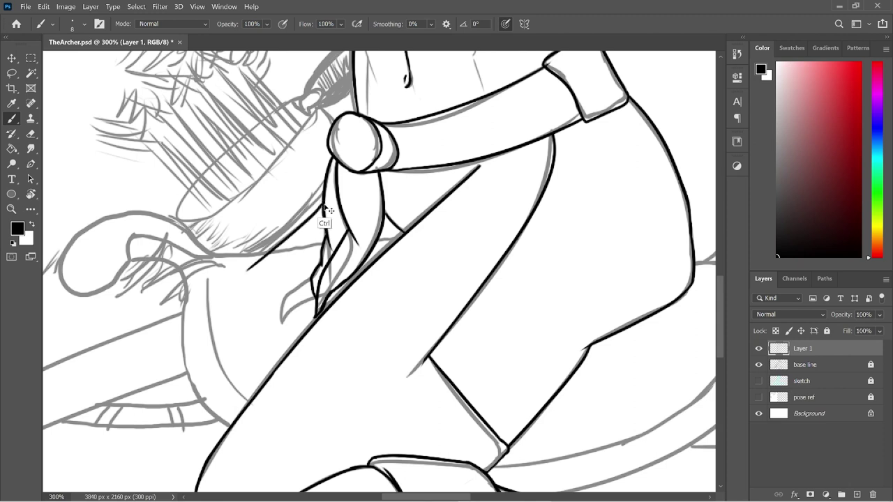
key(ctrl+z)
drag(321, 206, 270, 250)
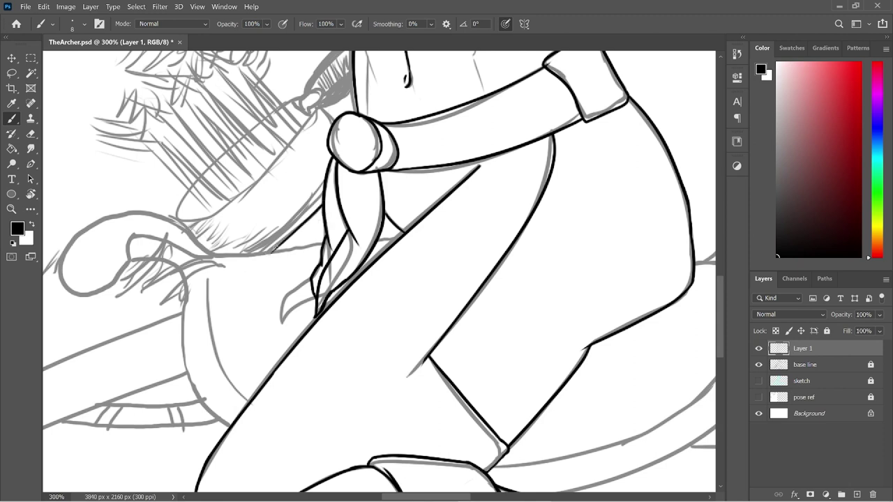
- Rename the character linework layer as "archer lines"
key(ctrl+minus)
key(ctrl+minus)
key(ctrl+minus)
key(ctrl+minus)
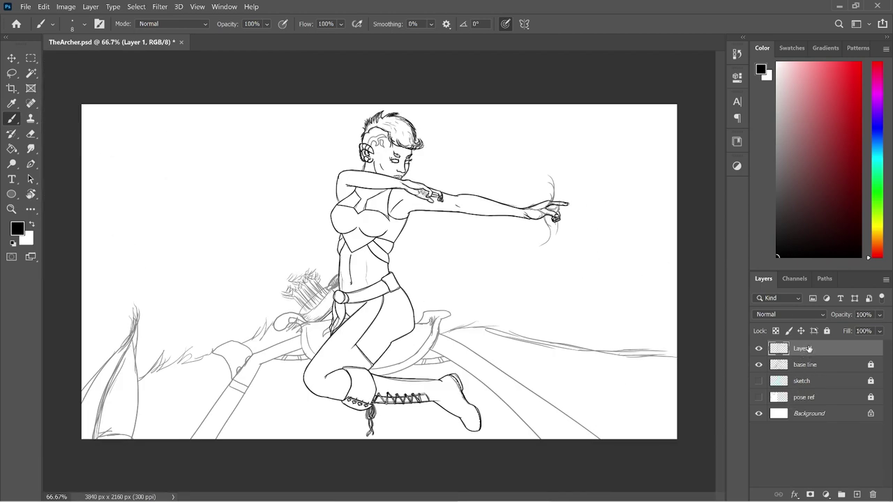
double_click(804, 349)
text(archer lines)
key(Return)
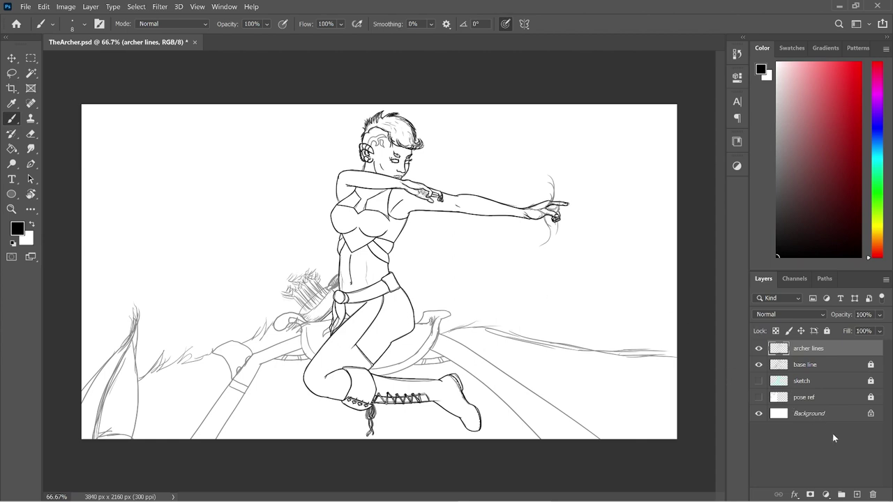
- Add a new layer above the archer lines and name it "saddle"
click(858, 494)
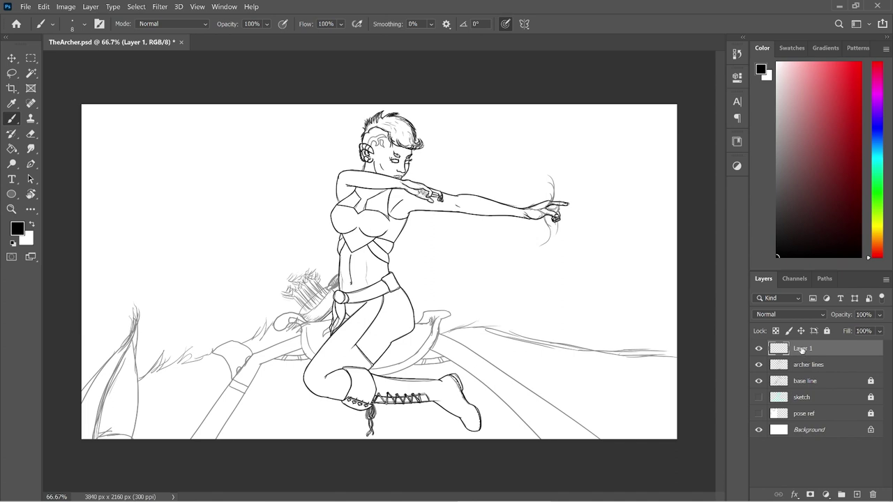
double_click(802, 349)
text(saddle)
key(Return)
- Ink the rounded outline of the saddle horn over the sketch on the saddle layer, redoing strokes until they follow it
key(ctrl+plus)
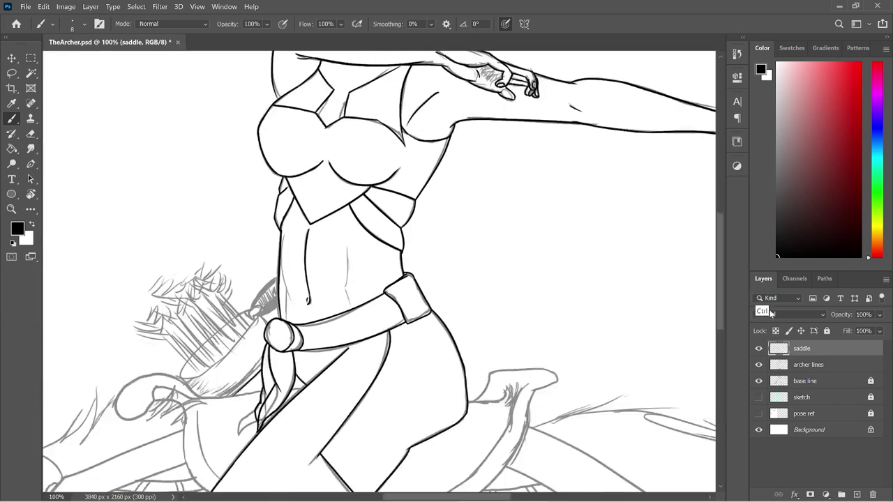
key(ctrl+plus)
drag(720, 277, 723, 324)
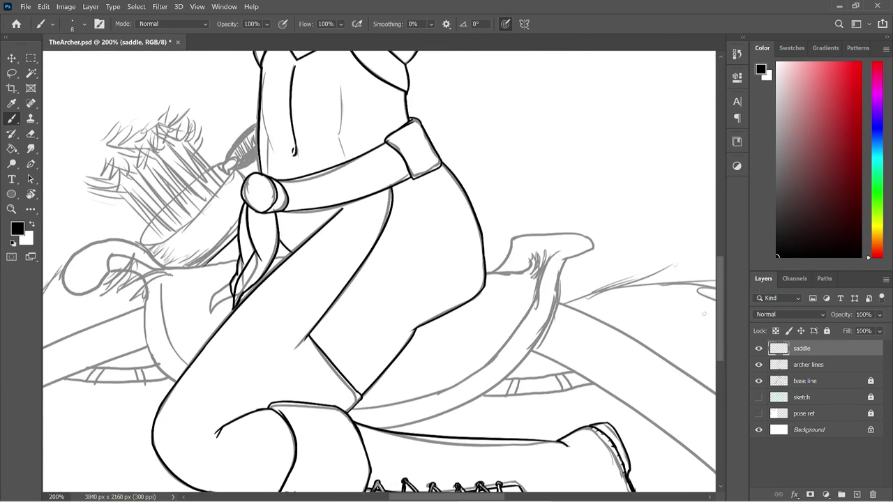
drag(410, 497, 382, 497)
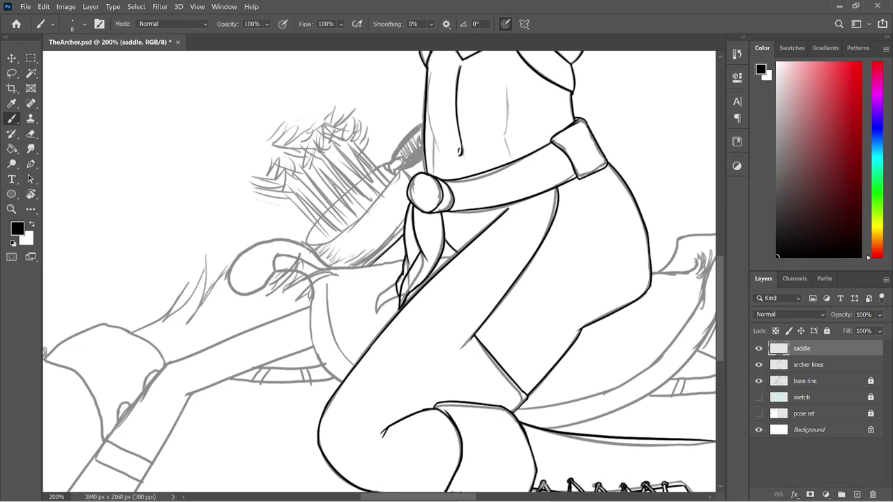
mouse_move(239, 254)
mouse_down()
mouse_move(276, 273)
mouse_move(275, 281)
mouse_up()
key(ctrl+z)
key(ctrl+z)
drag(237, 258, 337, 267)
key(ctrl+z)
drag(237, 257, 333, 248)
drag(282, 239, 333, 272)
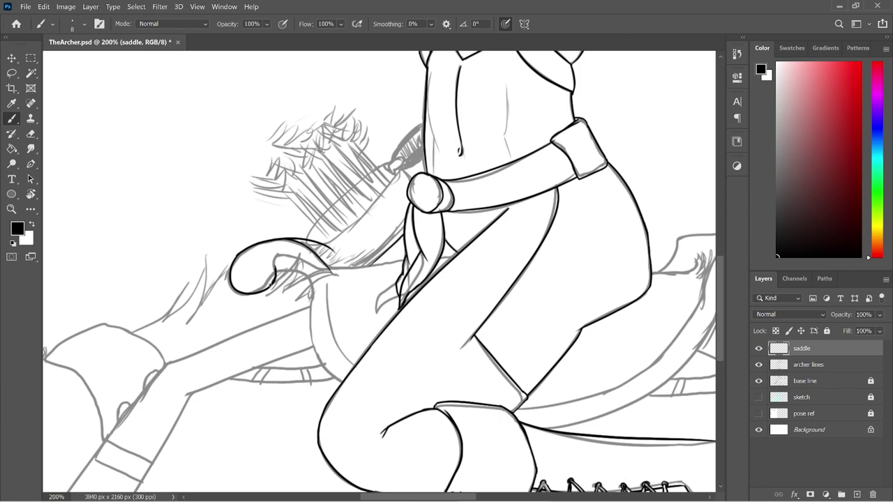
- Ink the horn's inner curve and the saddle's top edge to the thigh, erasing the part that overruns the leg
mouse_move(274, 276)
mouse_down()
mouse_move(286, 247)
mouse_move(334, 284)
mouse_move(349, 266)
mouse_move(475, 250)
mouse_up()
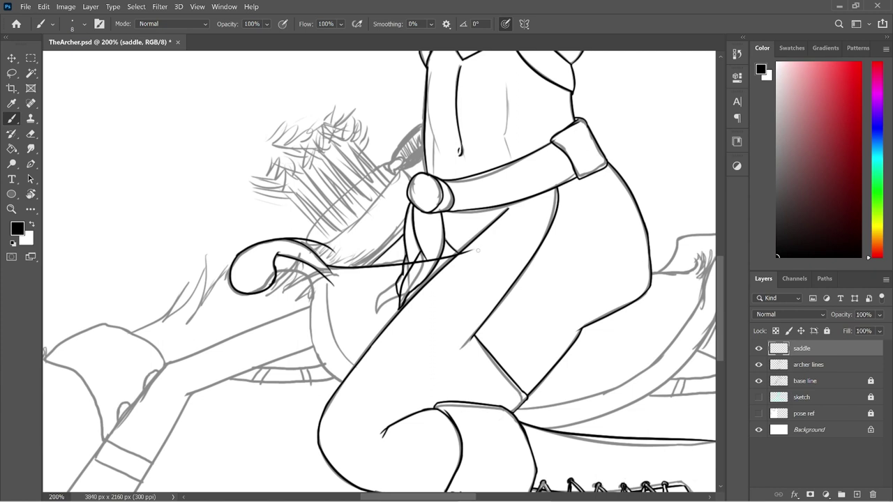
key(e)
drag(474, 245, 458, 258)
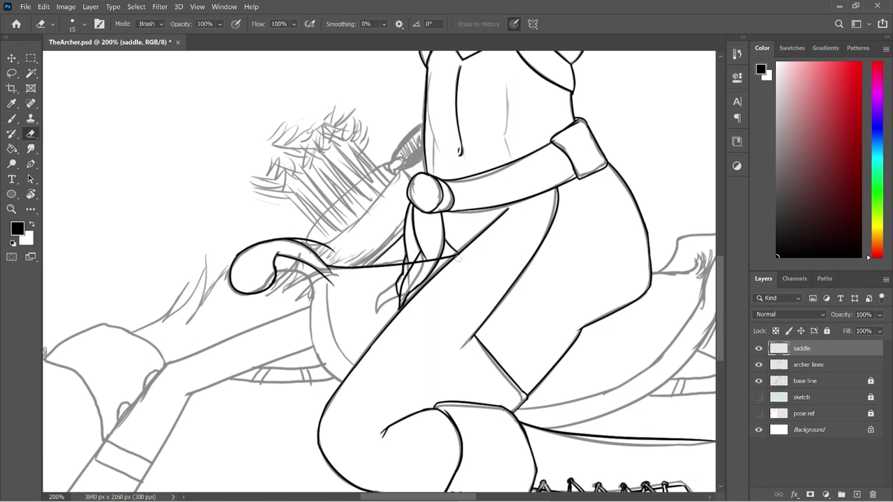
- Ink the saddle's curved front edge from beneath the horn down to the archer's thigh
key(b)
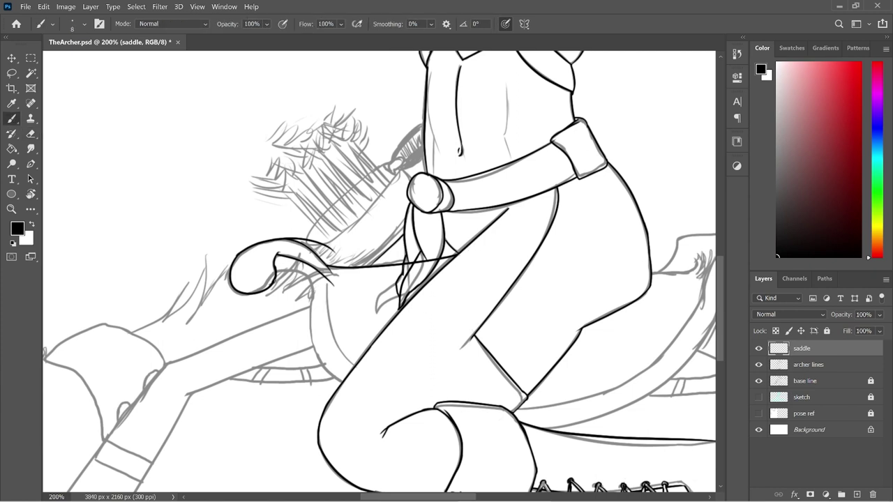
mouse_move(274, 271)
mouse_down()
mouse_move(326, 300)
mouse_move(274, 295)
mouse_move(315, 284)
mouse_move(319, 385)
mouse_up()
key(ctrl+z)
key(ctrl+z)
key(ctrl+z)
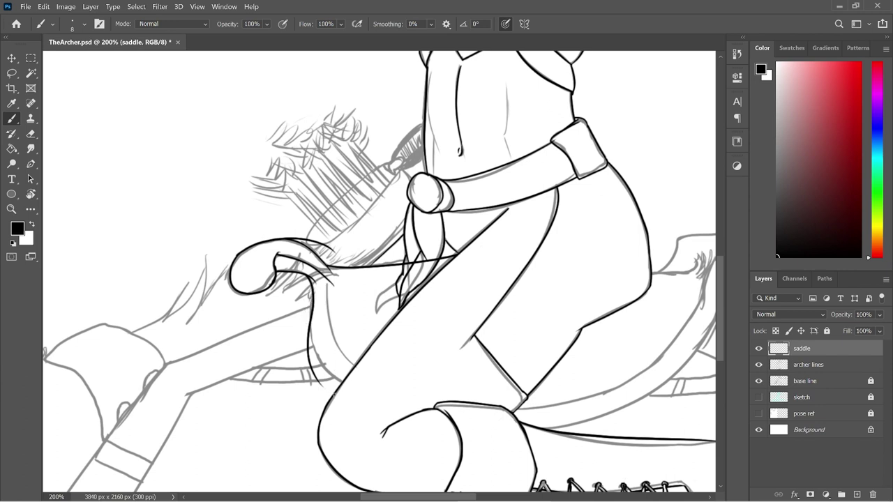
- Ink the lower end of the saddle's front edge and its parallel inner edge down to the archer's thigh
drag(312, 383, 335, 395)
drag(325, 277, 383, 397)
key(ctrl+z)
mouse_move(327, 279)
mouse_down()
mouse_move(354, 371)
mouse_move(384, 395)
mouse_up()
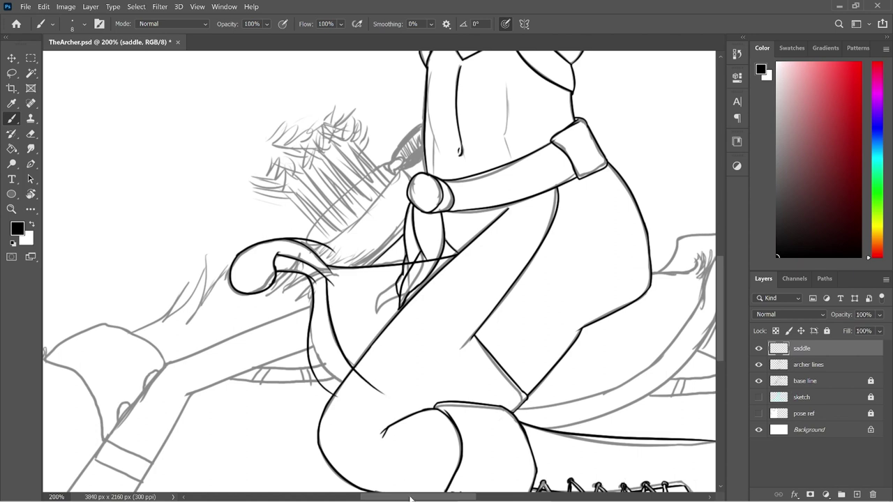
- Erase the saddle's top edge and re-ink it as a straight seat line from the cantle to the horn's base
scroll(466, 282, right, 4)
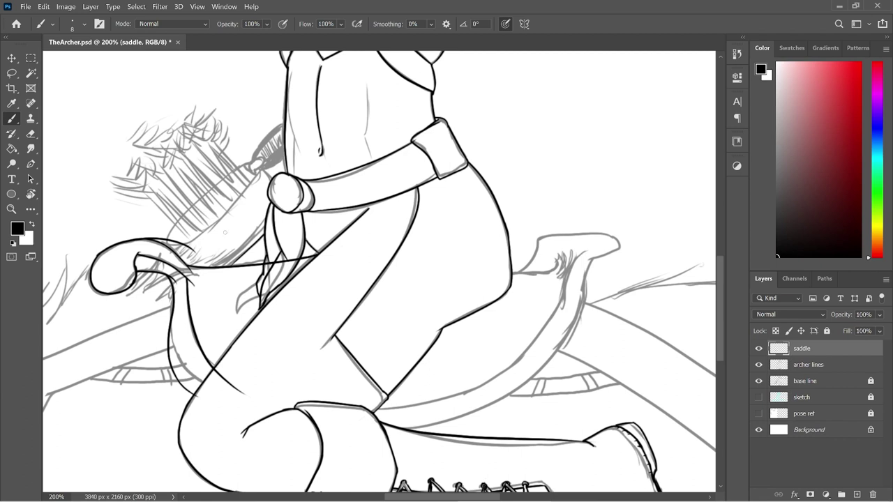
key(e)
drag(188, 263, 318, 255)
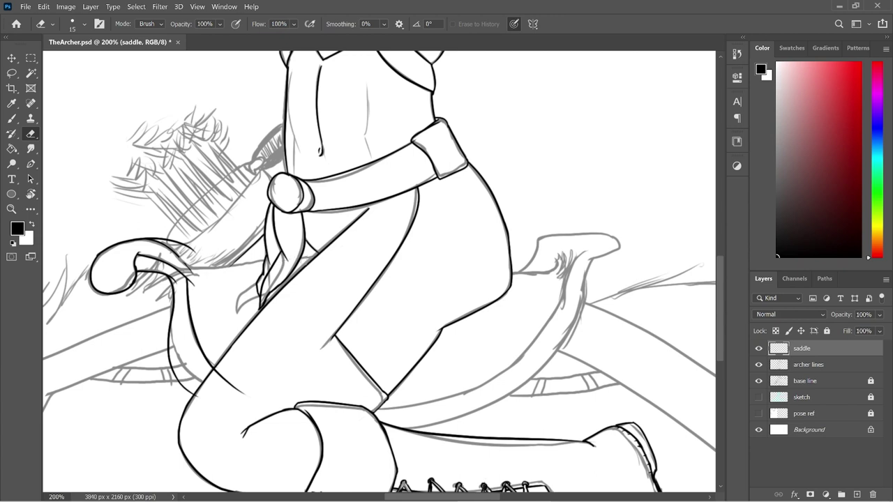
key(b)
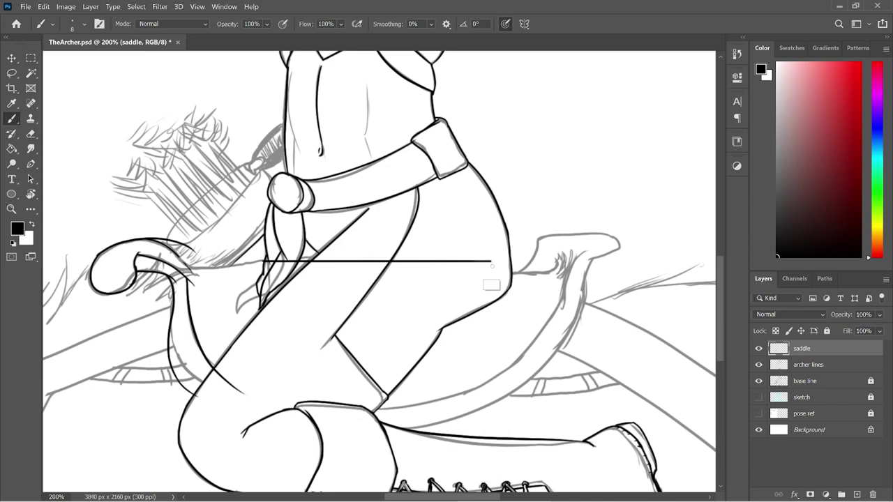
shift+click(527, 262)
key(ctrl+z)
drag(550, 272, 216, 293)
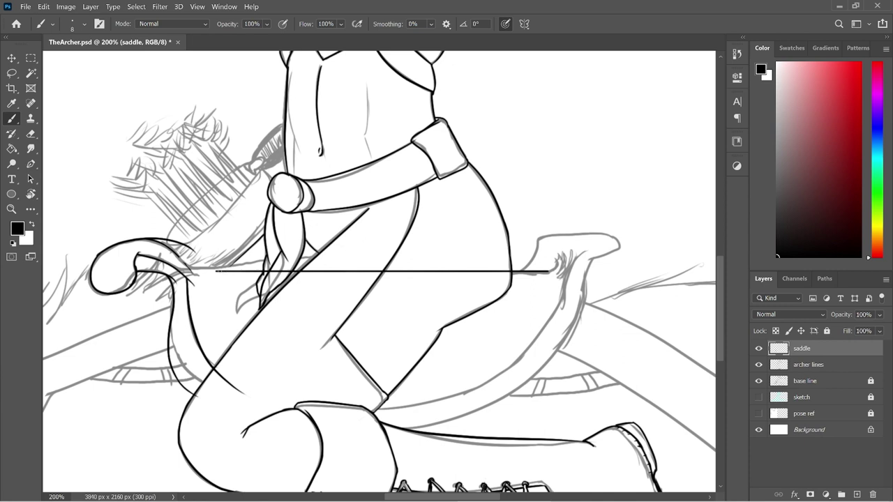
mouse_move(218, 272)
mouse_down()
mouse_move(195, 271)
mouse_move(177, 257)
mouse_move(190, 262)
mouse_up()
key(e)
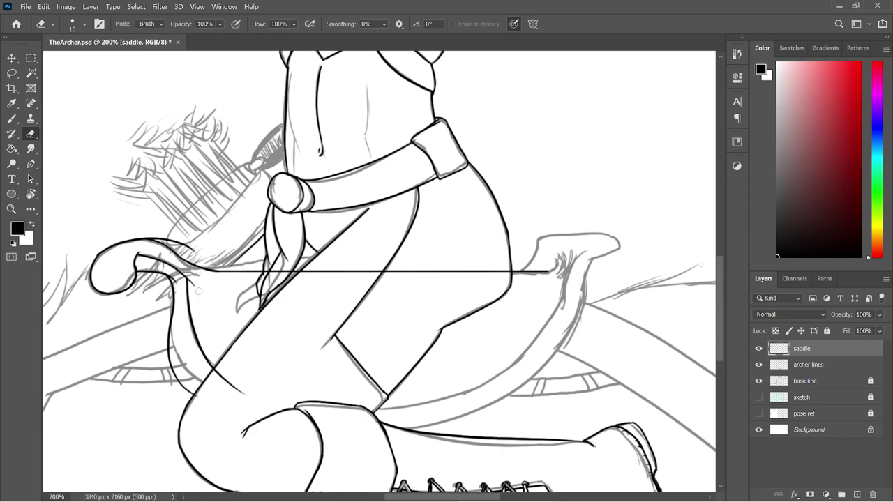
- Lasso the inked saddle horn and delete its strokes from the saddle layer, then clear the selection
key(l)
mouse_move(200, 277)
mouse_down()
mouse_move(172, 288)
mouse_move(94, 309)
mouse_up()
mouse_move(110, 193)
mouse_down()
mouse_move(210, 225)
mouse_move(208, 260)
mouse_up()
key(e)
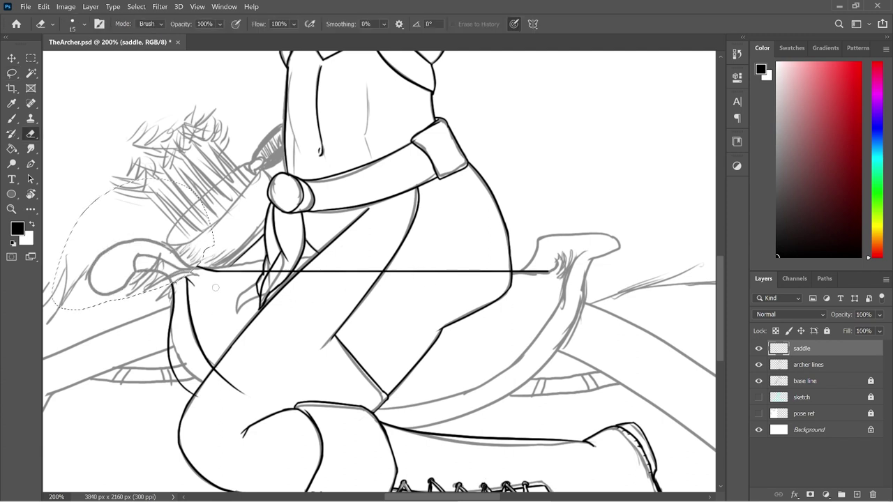
key(l)
click(212, 291)
key(e)
key(b)
key(e)
key(b)
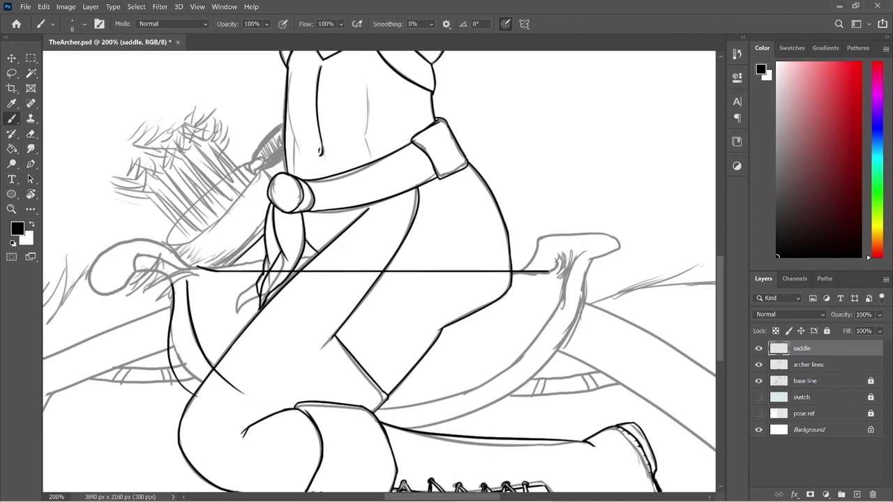
- Re-ink the horn's outer curve larger than the sketch, joining the seat line, and redraw the curve beneath it
drag(131, 263, 173, 288)
drag(114, 246, 198, 266)
key(ctrl+z)
mouse_move(131, 238)
mouse_down()
mouse_move(196, 290)
mouse_move(103, 223)
mouse_up()
key(ctrl+z)
key(ctrl+z)
mouse_move(199, 268)
mouse_down()
mouse_move(143, 228)
mouse_move(92, 249)
mouse_move(121, 227)
mouse_move(116, 269)
mouse_move(97, 274)
mouse_move(138, 267)
mouse_up()
key(ctrl+z)
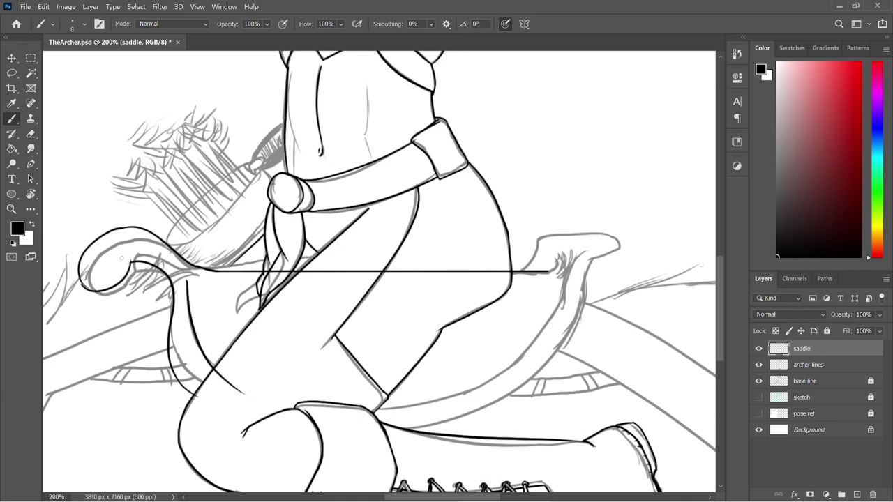
- Close the rounded underside of the horn, redoing the stroke until it fits, and clean up the inner curve's start
drag(81, 283, 145, 270)
key(ctrl+z)
mouse_move(82, 283)
mouse_down()
mouse_move(91, 291)
mouse_move(145, 269)
mouse_move(76, 295)
mouse_up()
key(ctrl+z)
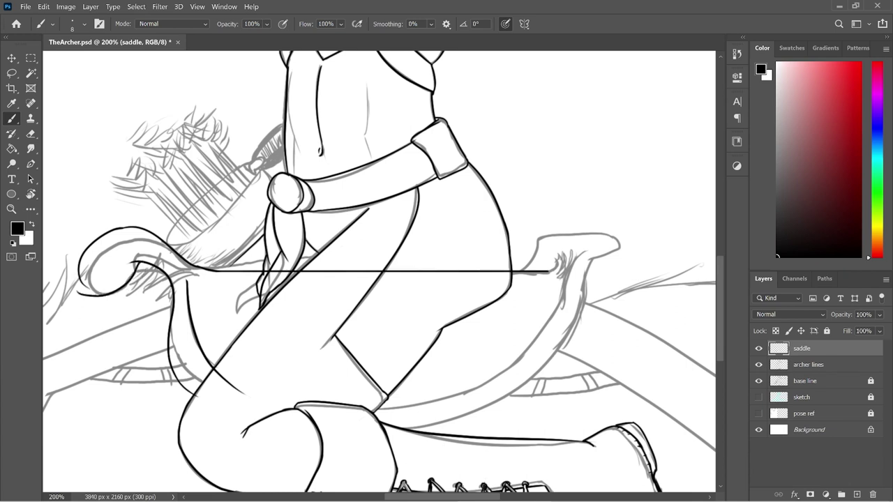
drag(103, 295, 79, 277)
key(e)
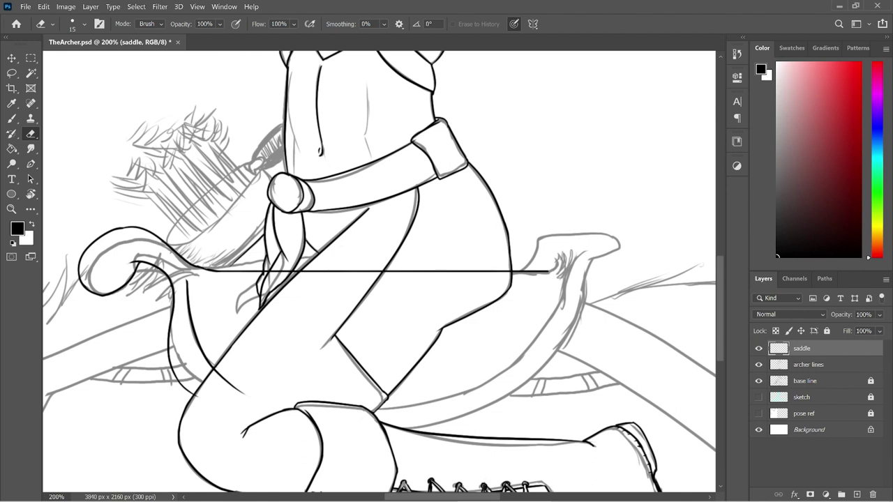
drag(138, 262, 130, 266)
key(b)
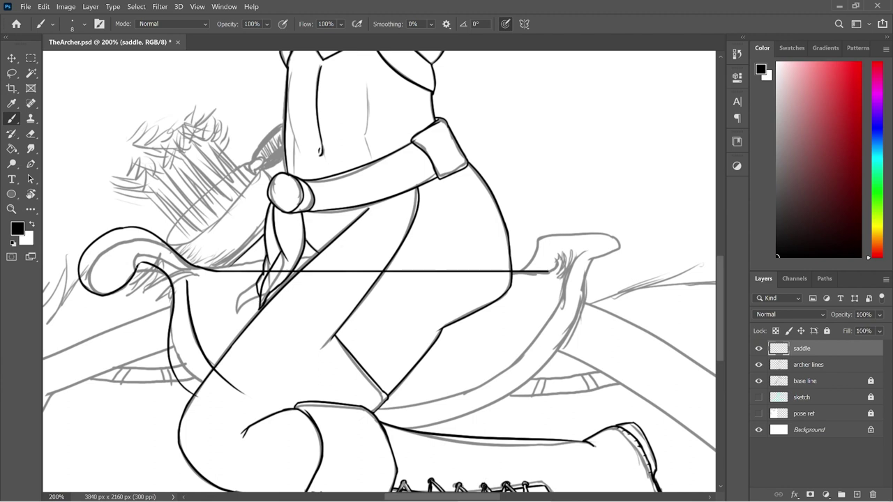
- Ink the second inner curve of the horn so it runs into the saddle's front band
mouse_move(131, 276)
mouse_down()
mouse_move(130, 250)
mouse_move(143, 245)
mouse_move(133, 250)
mouse_move(185, 285)
mouse_up()
key(ctrl+z)
key(e)
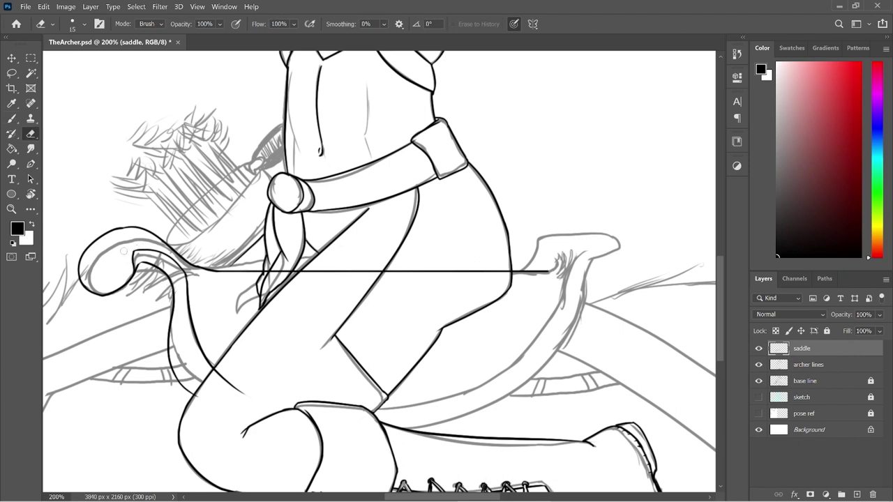
- Erase the straight seat line where it crosses the archer's sash, thigh and hip
key(b)
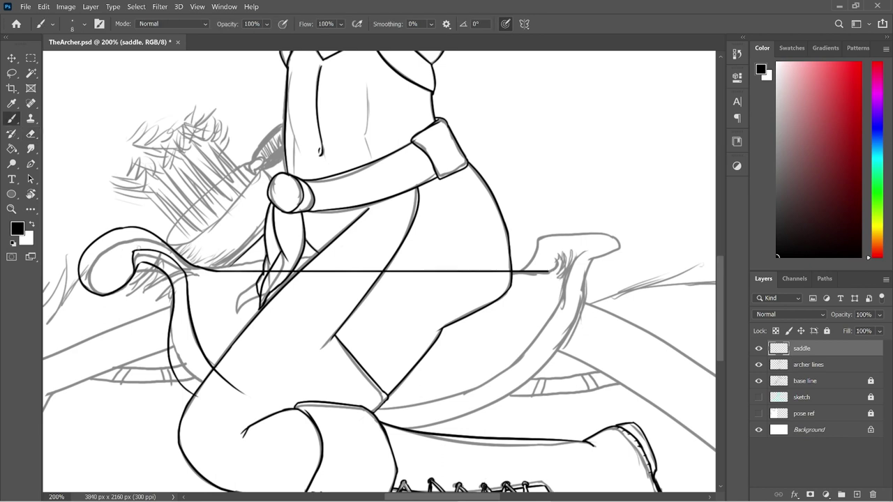
key(e)
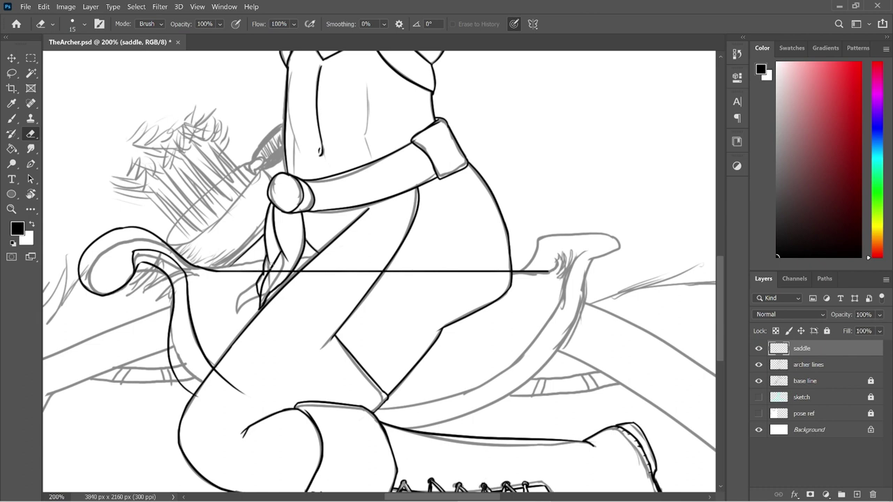
mouse_move(266, 272)
mouse_down()
mouse_move(323, 259)
mouse_move(300, 276)
mouse_move(306, 266)
mouse_move(309, 276)
mouse_move(367, 262)
mouse_move(381, 264)
mouse_move(344, 274)
mouse_move(508, 272)
mouse_move(486, 274)
mouse_up()
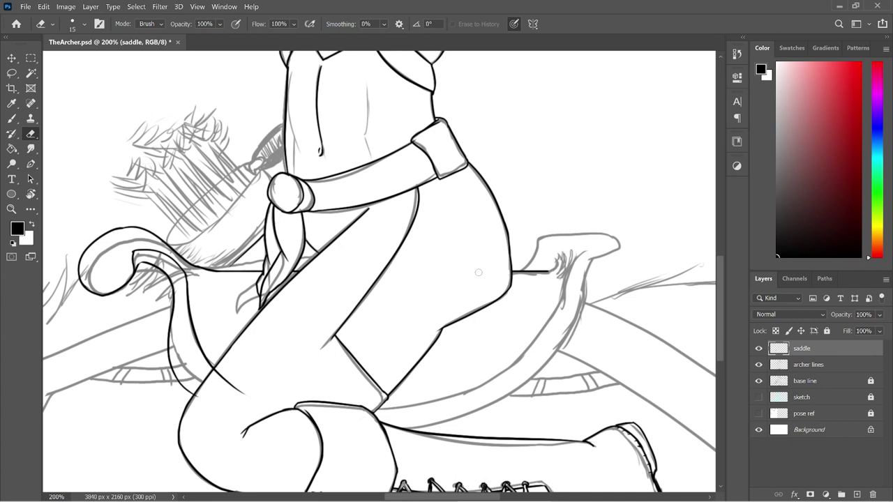
- On the archer lines layer, trim the upper end of the thigh line and touch up the short line beside the sash
click(827, 369)
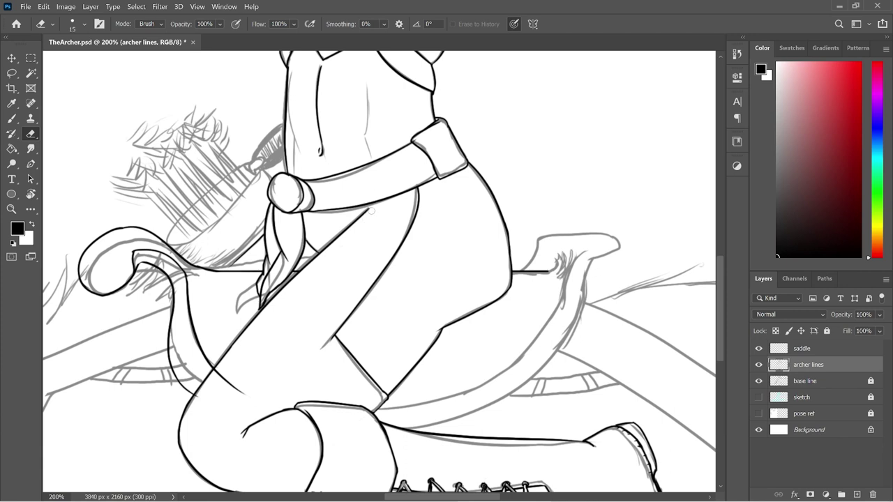
drag(370, 207, 358, 220)
key(b)
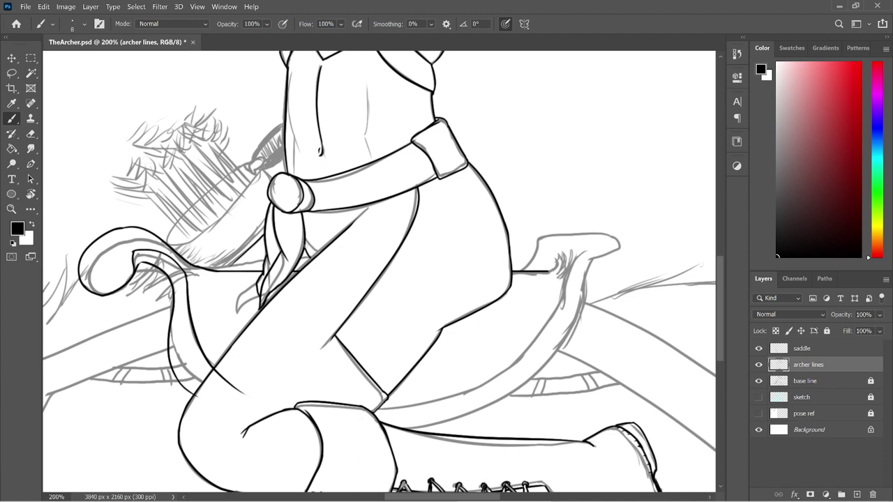
drag(304, 241, 316, 259)
key(e)
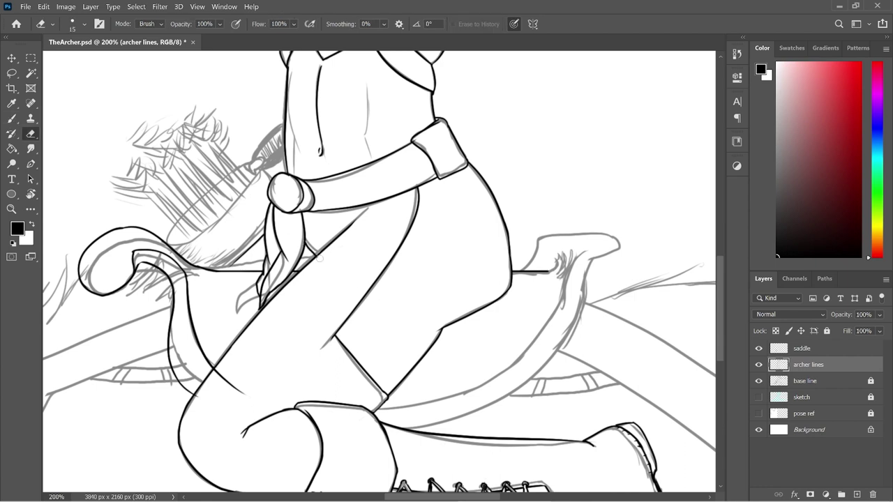
key(b)
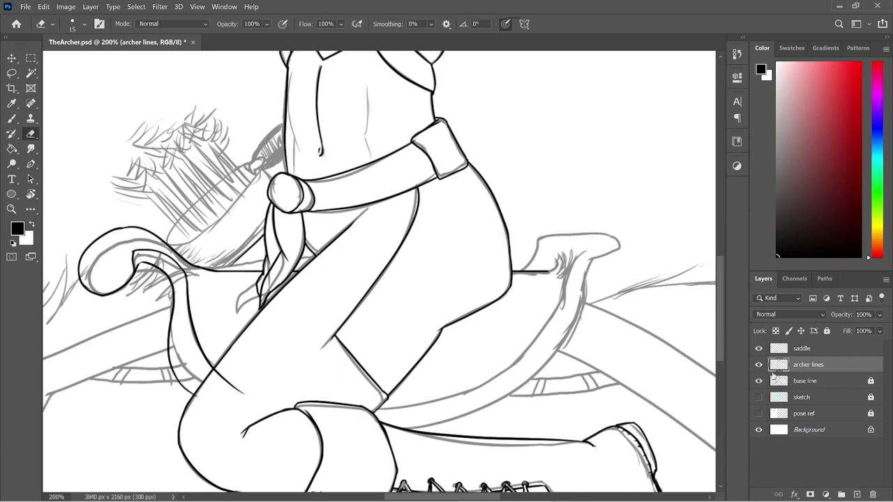
- On the saddle layer, ink the cantle's outline from the seat over to a pointed tip and down its outer edge
click(826, 349)
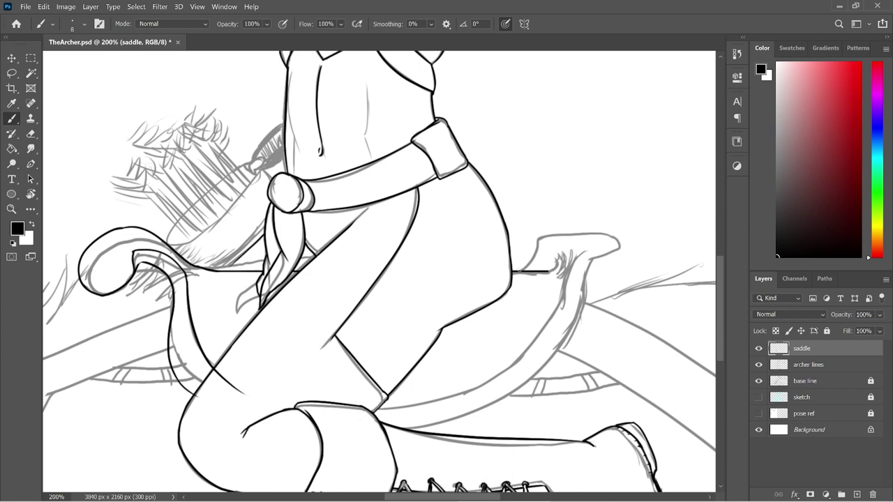
drag(520, 270, 558, 225)
key(ctrl+z)
mouse_move(522, 271)
mouse_down()
mouse_move(539, 241)
mouse_move(566, 235)
mouse_move(633, 258)
mouse_up()
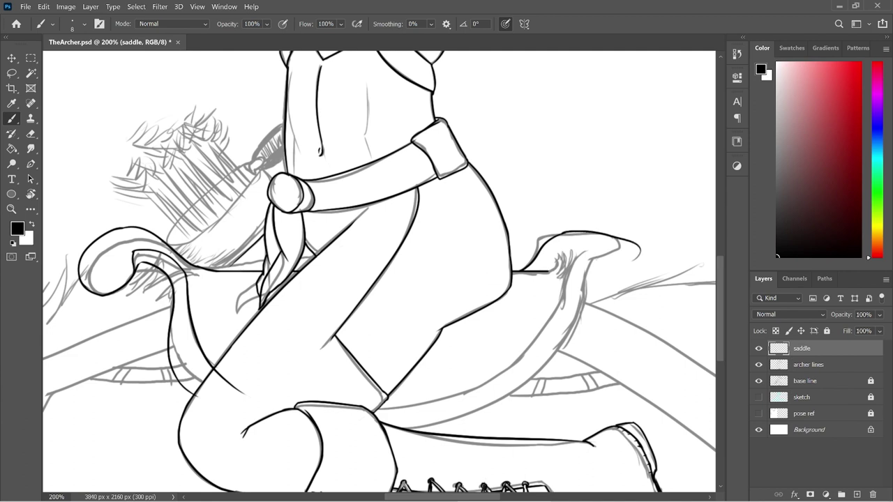
key(ctrl+z)
mouse_move(562, 235)
mouse_down()
mouse_move(613, 233)
mouse_move(592, 269)
mouse_up()
key(ctrl+z)
drag(559, 234, 641, 258)
key(ctrl+z)
key(ctrl+z)
drag(561, 232, 642, 259)
mouse_move(642, 256)
mouse_down()
mouse_move(590, 291)
mouse_move(535, 371)
mouse_up()
- Ink the cantle's inner edge from near the tip along the saddle's curve to the back of the archer's knee
scroll(699, 277, down, 3)
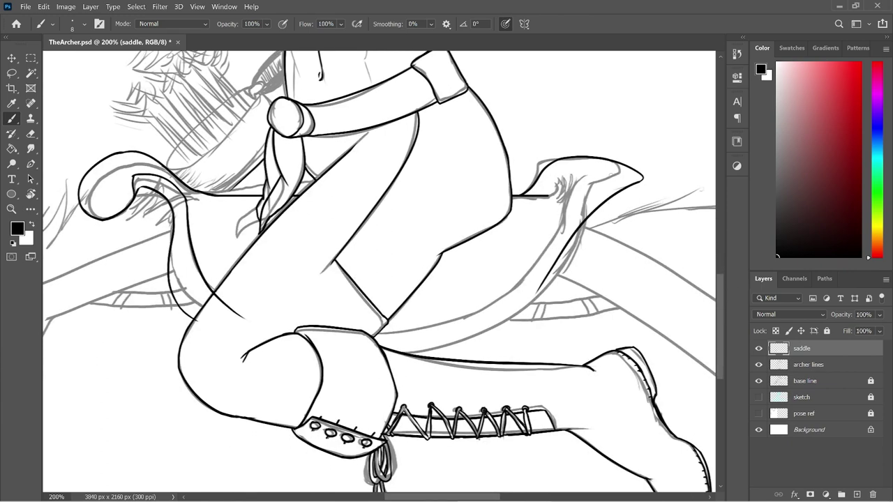
drag(618, 173, 520, 278)
key(ctrl+z)
drag(621, 171, 517, 307)
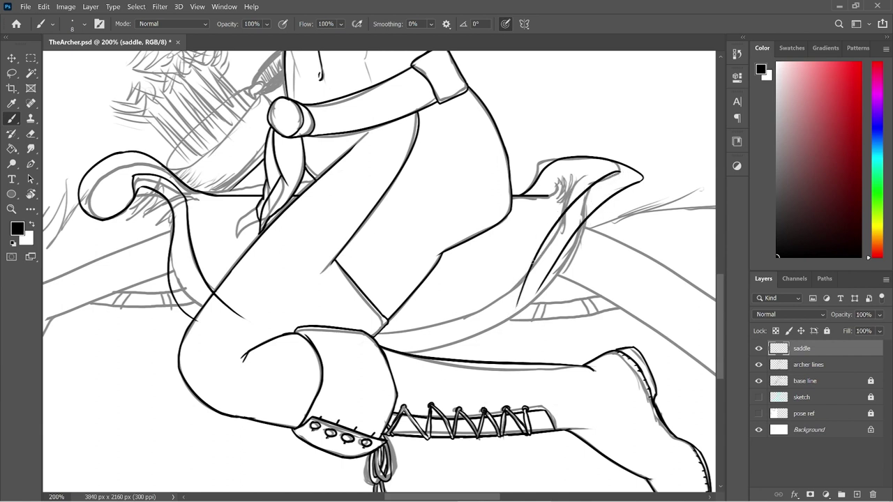
mouse_move(532, 266)
mouse_down()
mouse_move(442, 324)
mouse_move(386, 343)
mouse_move(508, 296)
mouse_move(454, 321)
mouse_up()
key(ctrl+z)
key(e)
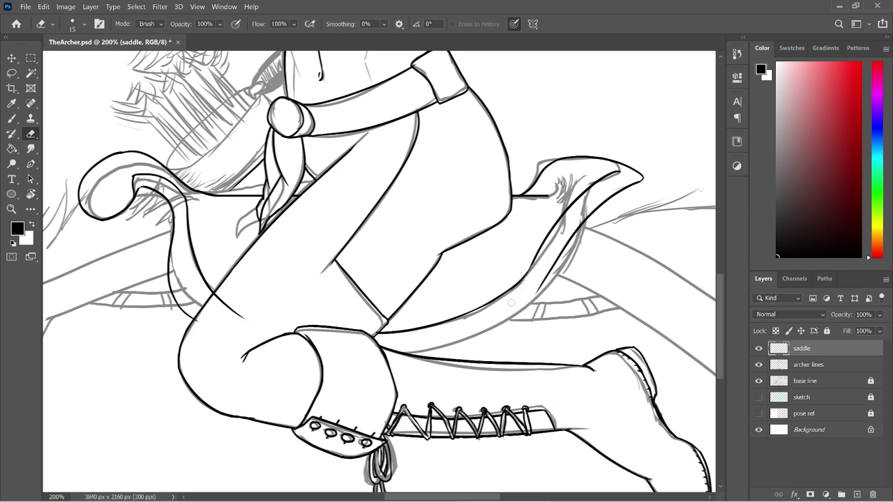
key(b)
drag(525, 277, 537, 251)
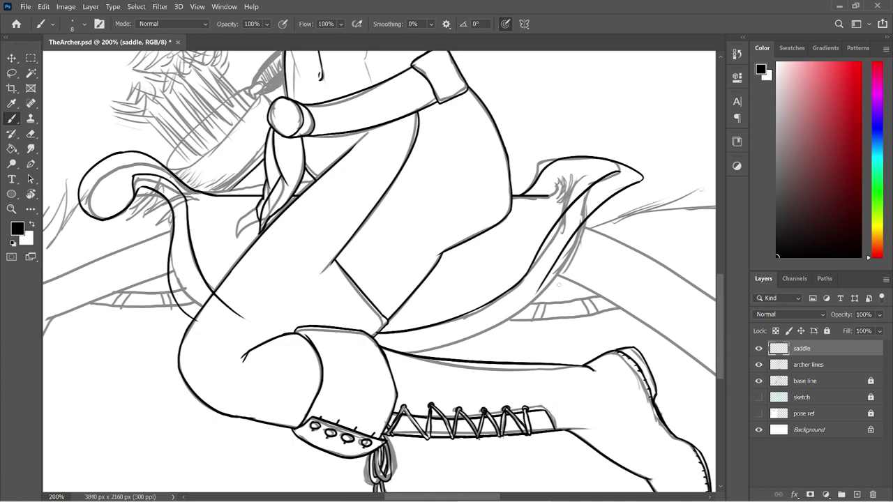
key(e)
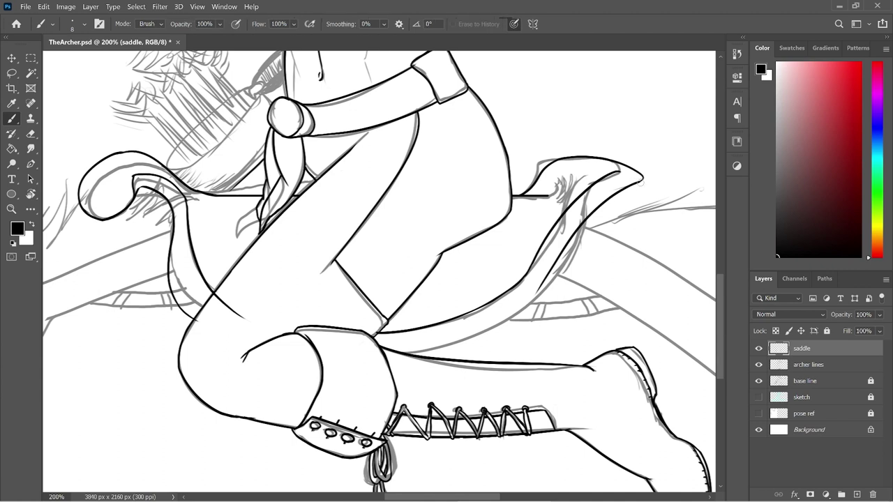
key(b)
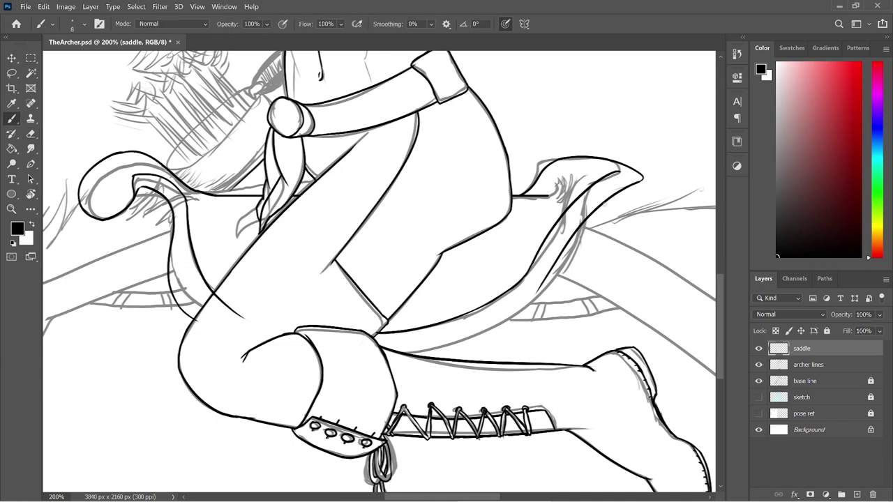
- Ink the saddle's outer rear edge from the cantle down past the archer's lower leg, redoing the stroke until it fits
drag(607, 200, 545, 289)
key(ctrl+z)
drag(596, 210, 541, 292)
key(ctrl+z)
mouse_move(586, 221)
mouse_down()
mouse_move(379, 372)
mouse_move(410, 359)
mouse_up()
key(e)
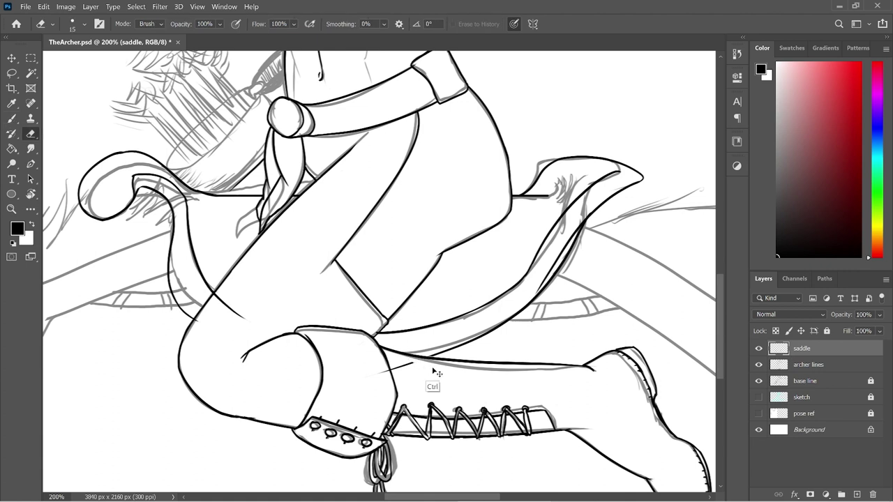
- Erase the saddle strokes overrunning the boot and thigh and the doubled lines along the cantle's outer edge
drag(421, 360, 380, 373)
mouse_move(218, 293)
mouse_down()
mouse_move(199, 316)
mouse_move(219, 295)
mouse_move(244, 321)
mouse_up()
drag(590, 210, 571, 241)
drag(591, 211, 562, 251)
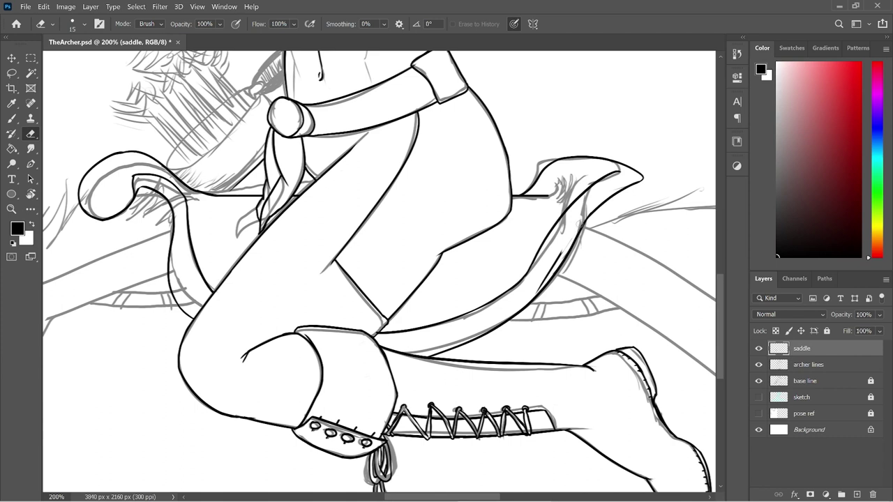
drag(567, 244, 555, 263)
scroll(719, 280, up, 2)
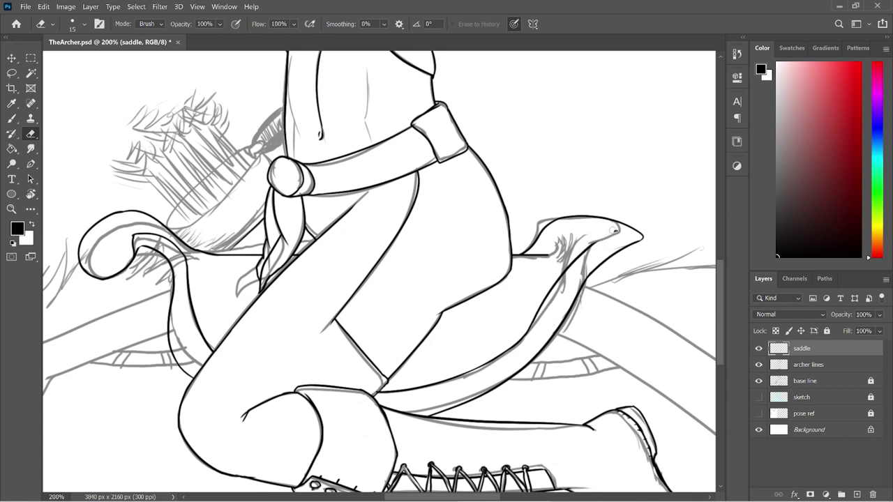
- Refine the end of the inner rim line near the cantle's tip by re-inking and thinning it
key(b)
mouse_move(592, 245)
mouse_down()
mouse_move(617, 227)
mouse_move(608, 236)
mouse_up()
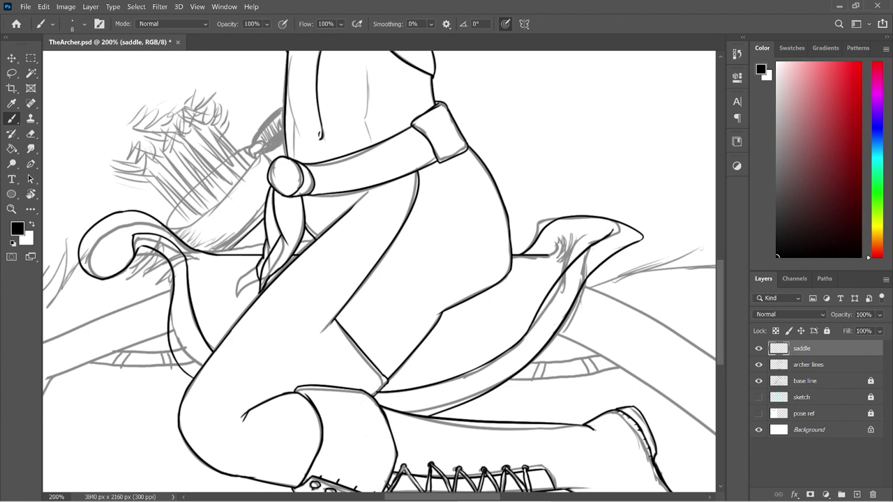
key(e)
drag(612, 232, 601, 242)
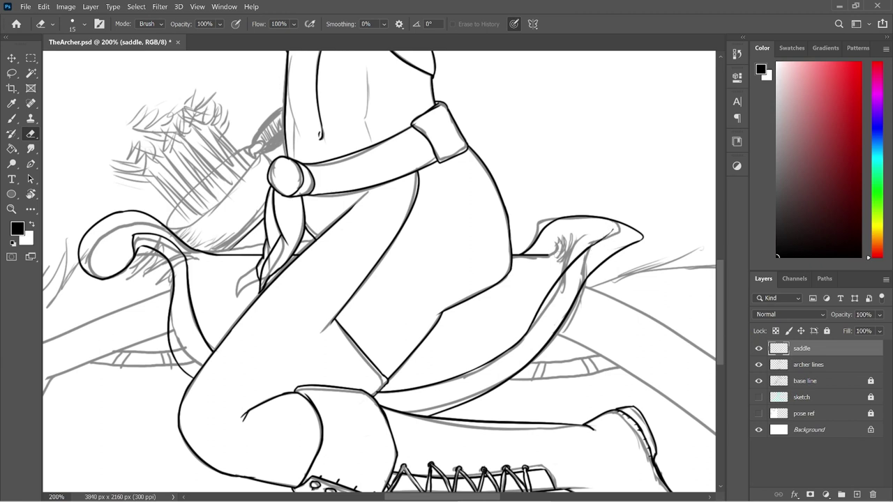
key(b)
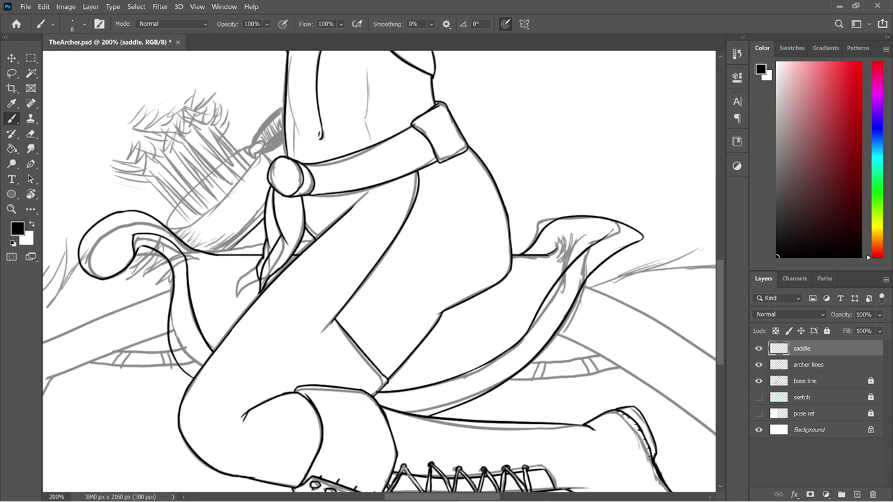
- Ink the fold lines and creases where the seat meets the inside of the cantle
drag(546, 257, 557, 248)
drag(558, 251, 561, 239)
mouse_move(557, 249)
mouse_down()
mouse_move(569, 233)
mouse_move(590, 231)
mouse_up()
mouse_move(542, 257)
mouse_down()
mouse_move(558, 254)
mouse_move(564, 270)
mouse_up()
mouse_move(565, 264)
mouse_down()
mouse_move(560, 279)
mouse_move(555, 253)
mouse_up()
drag(563, 272, 571, 258)
drag(575, 227, 598, 224)
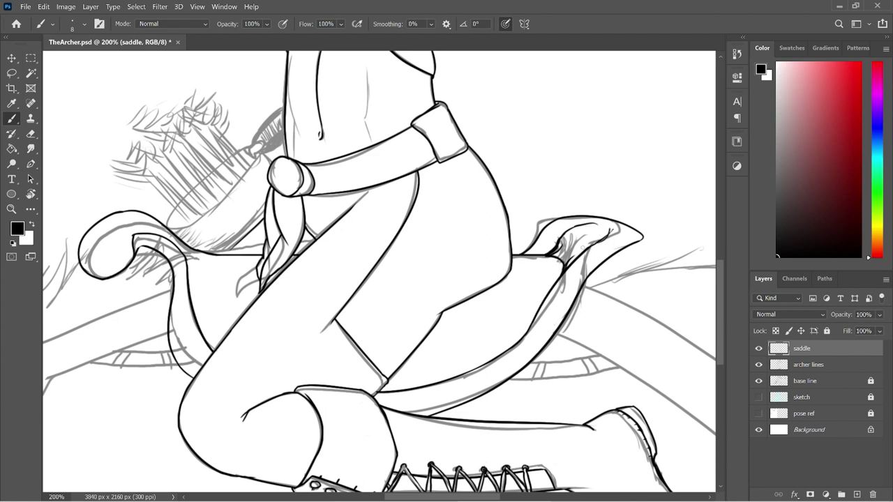
- Redo and clean up the curved fold line inside the cantle's hollow until it tapers neatly near the rim
key(ctrl+z)
drag(589, 247, 605, 231)
key(e)
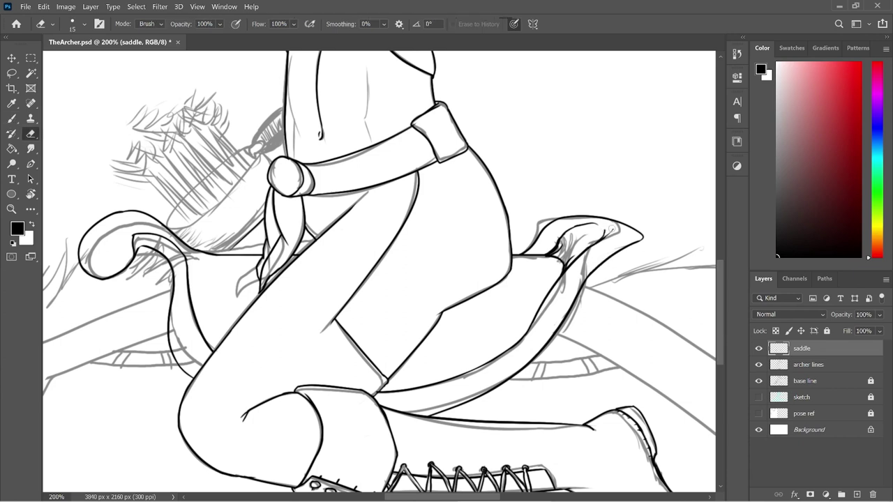
drag(609, 231, 597, 239)
key(b)
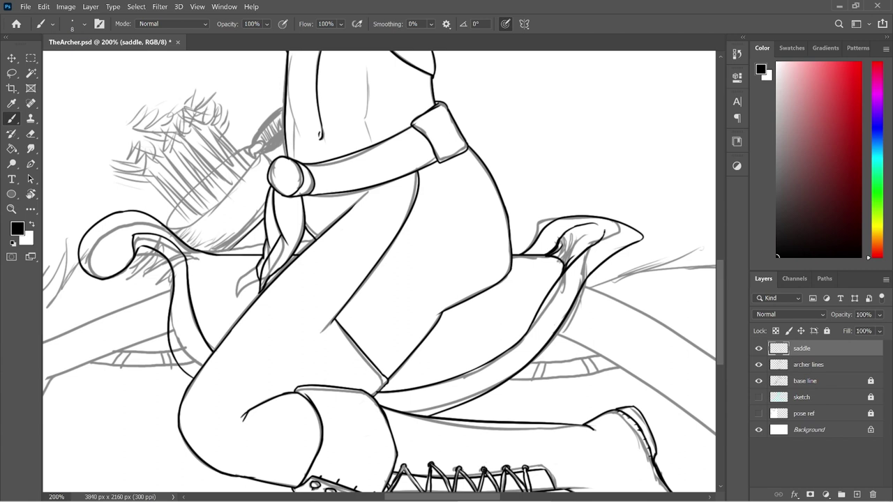
mouse_move(603, 226)
mouse_down()
mouse_move(604, 237)
mouse_move(577, 226)
mouse_move(562, 236)
mouse_move(576, 248)
mouse_up()
key(ctrl+z)
key(ctrl+z)
key(e)
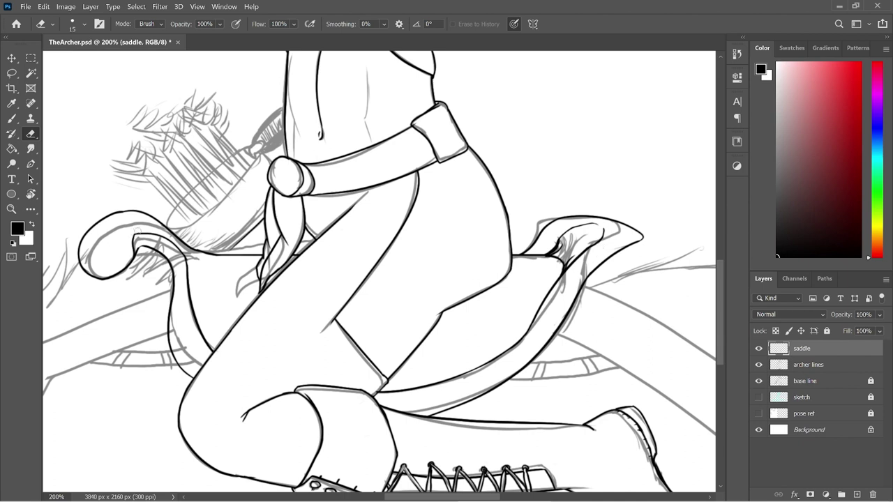
key(b)
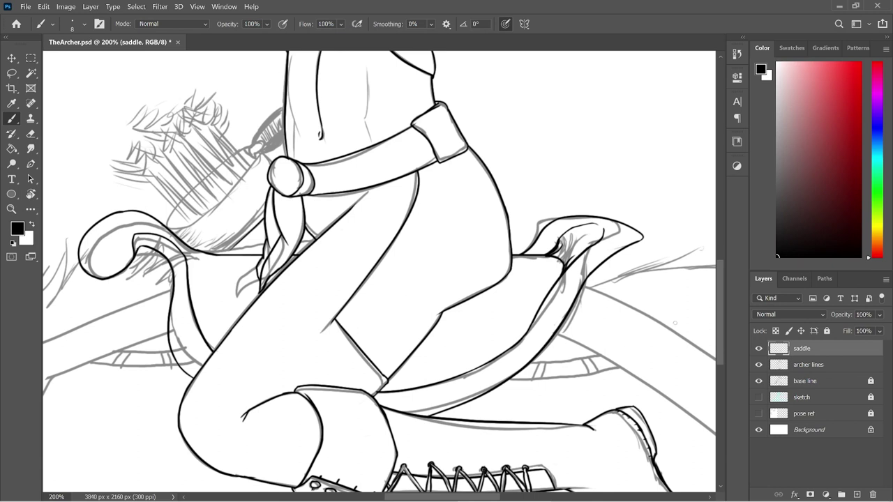
- With the base sketch hidden, clean the cantle's tip and extend the diagonal line beside the sash to the saddle on the archer lines layer
click(760, 381)
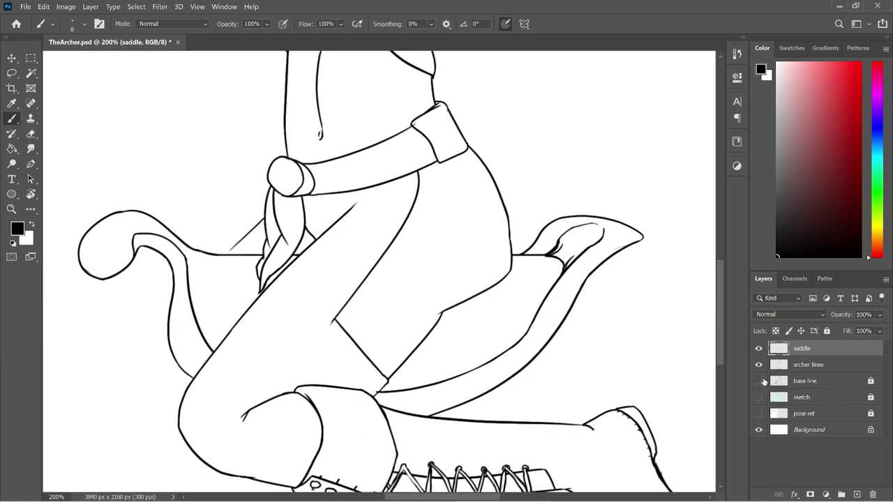
key(e)
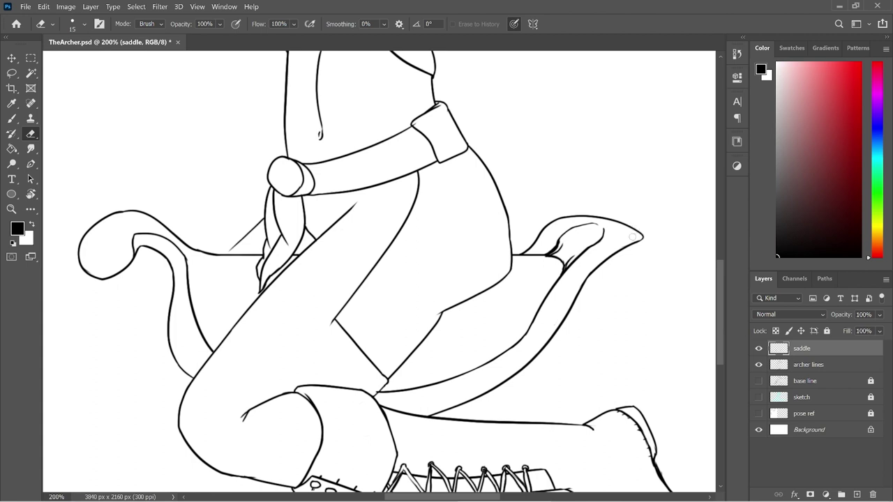
click(820, 365)
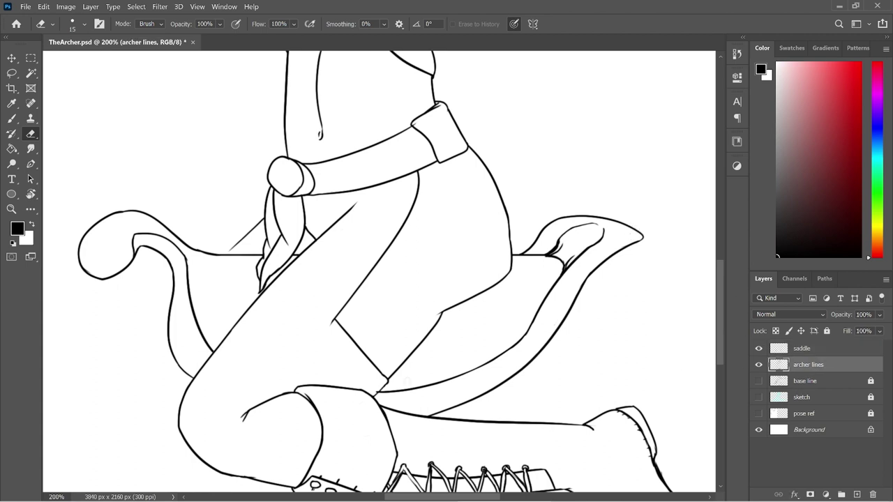
key(b)
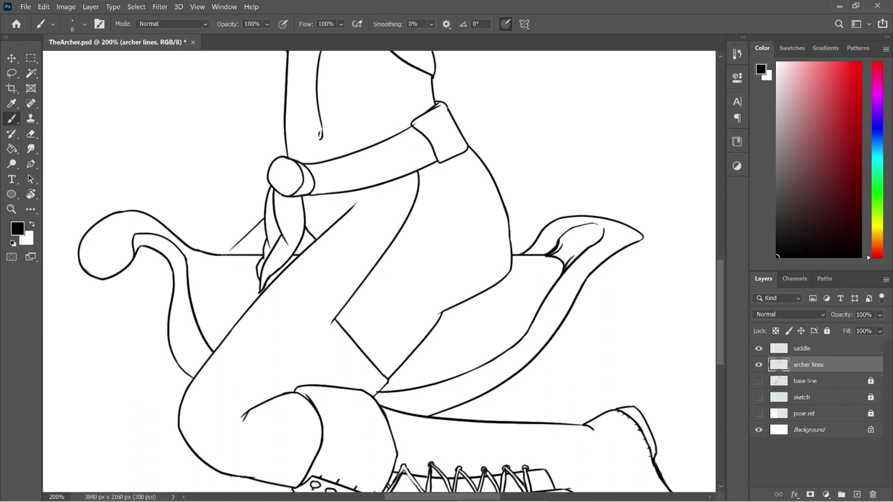
drag(228, 251, 222, 256)
click(758, 381)
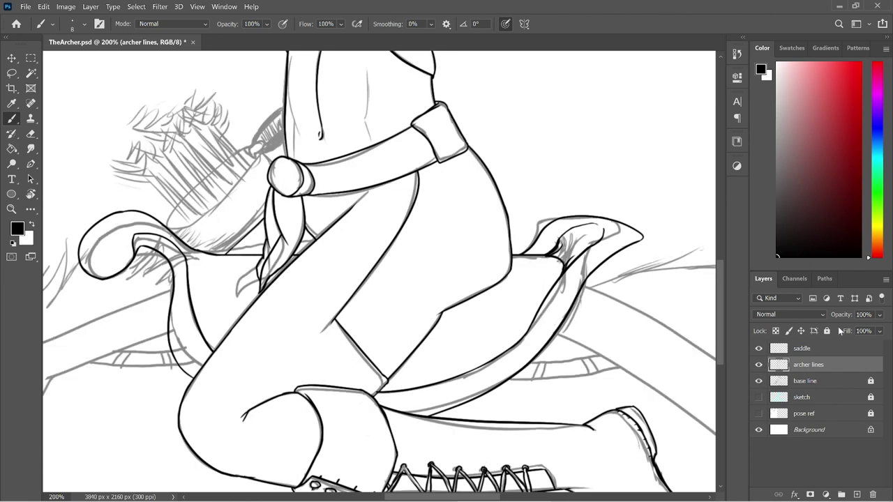
- On the saddle layer, ink the upper edge of the breast strap as a gentle curve running forward from the saddle's front flap
click(821, 348)
key(e)
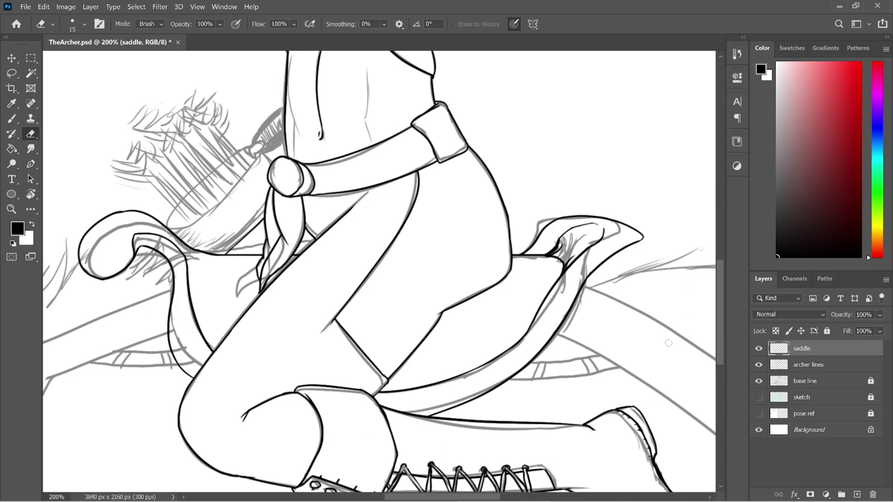
key(ctrl+minus)
key(ctrl+minus)
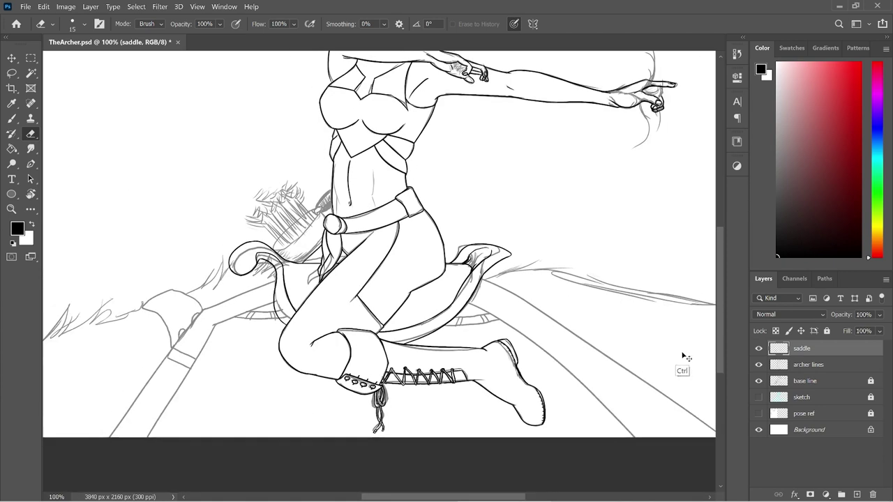
drag(499, 497, 446, 489)
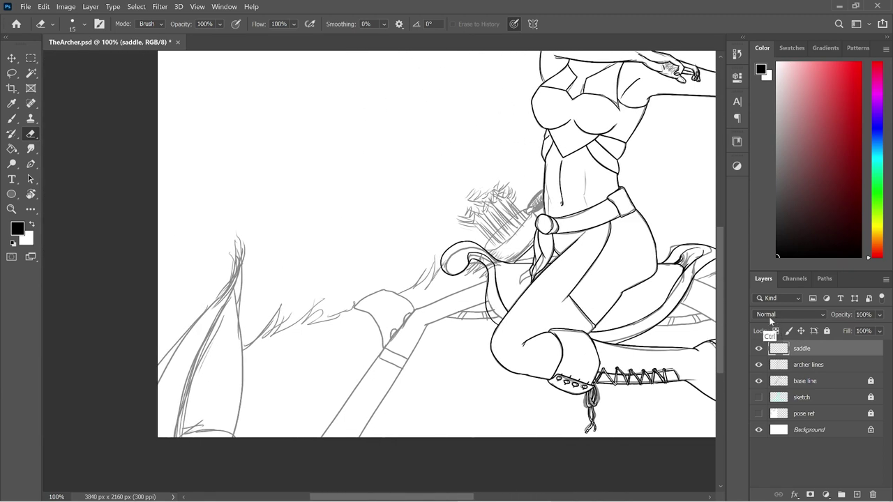
key(ctrl+plus)
drag(721, 311, 717, 356)
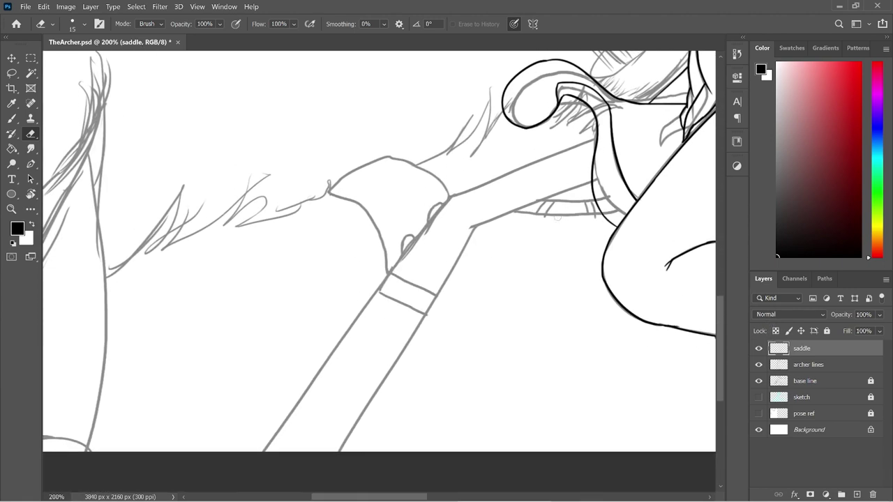
key(b)
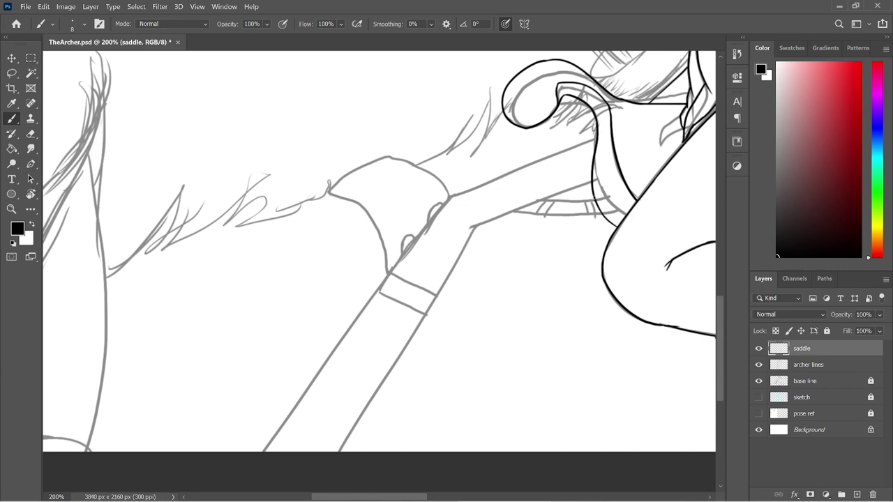
drag(595, 199, 447, 263)
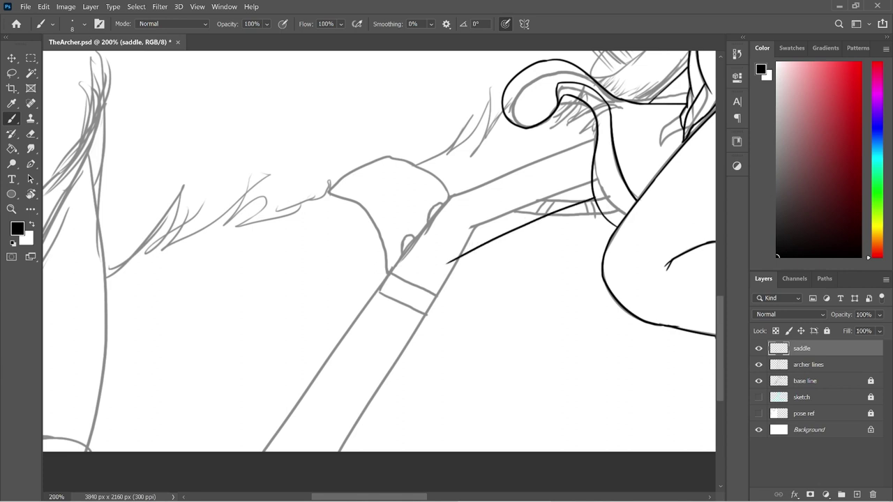
- Ink the breast strap's lower edge from the saddle's front flap and continue it down along the front strap to the canvas edge
click(758, 381)
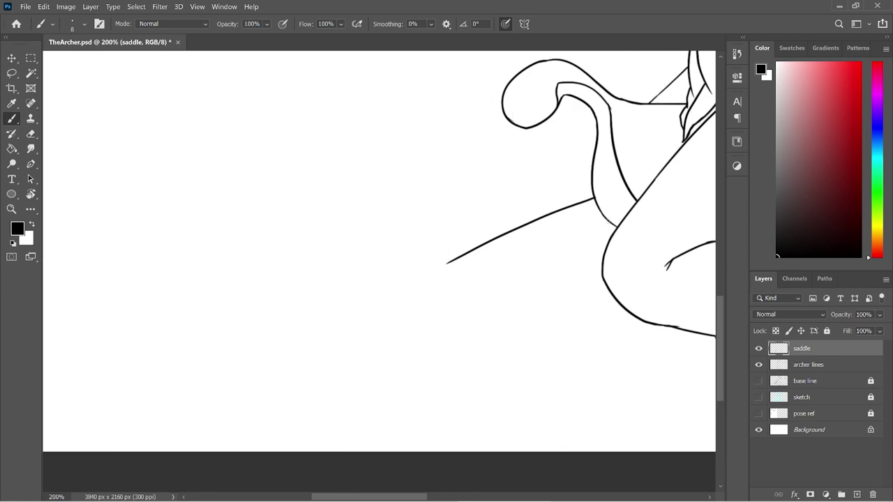
drag(611, 222, 438, 331)
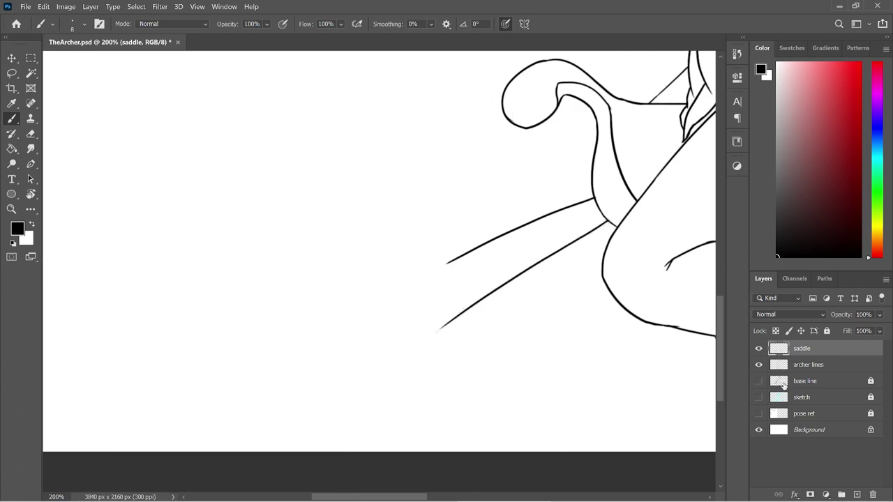
click(759, 381)
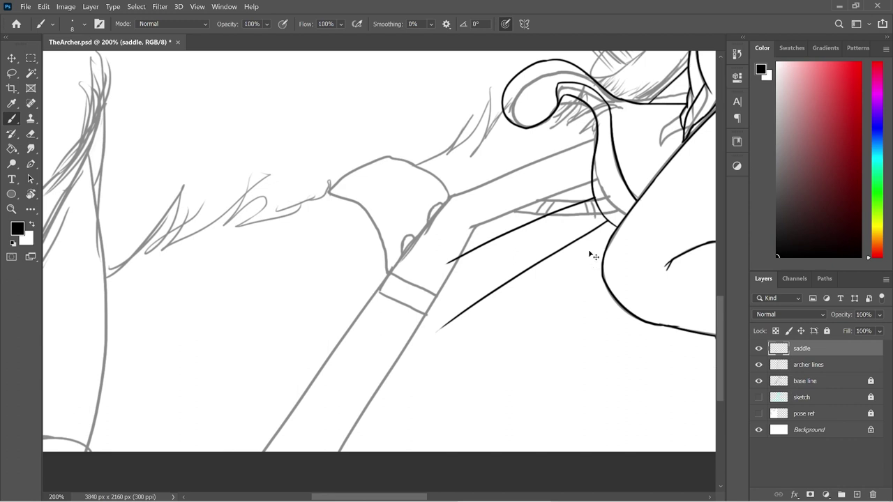
key(ctrl+z)
key(ctrl+z)
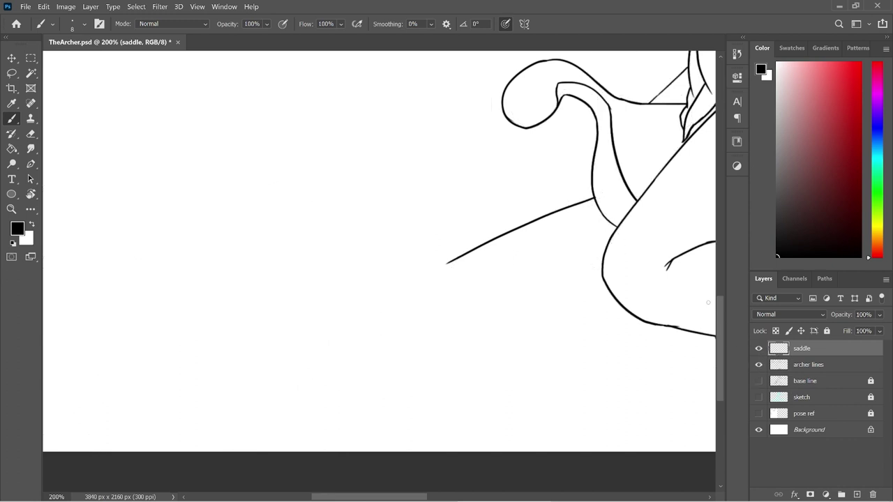
key(ctrl+shift+z)
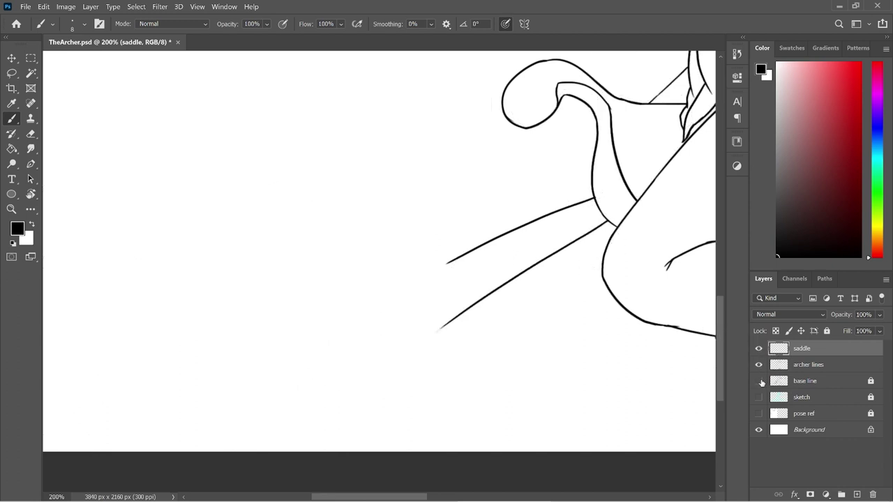
click(759, 381)
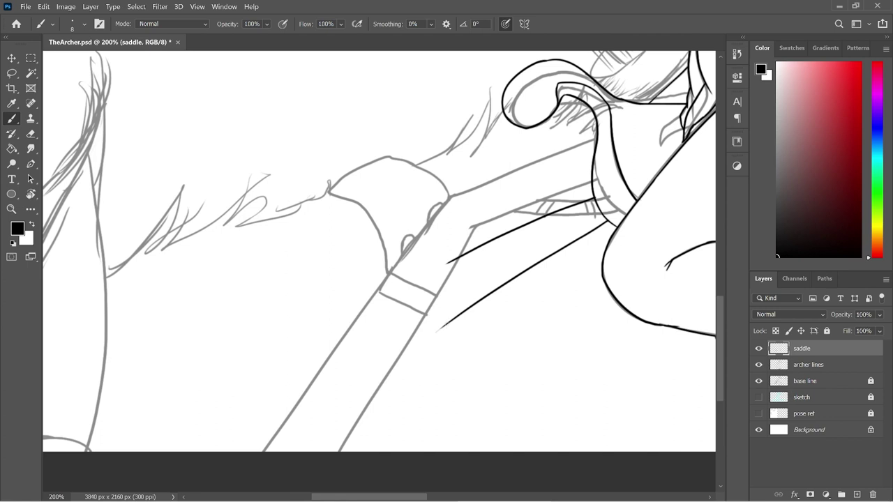
mouse_move(446, 323)
mouse_down()
mouse_move(374, 381)
mouse_move(303, 500)
mouse_up()
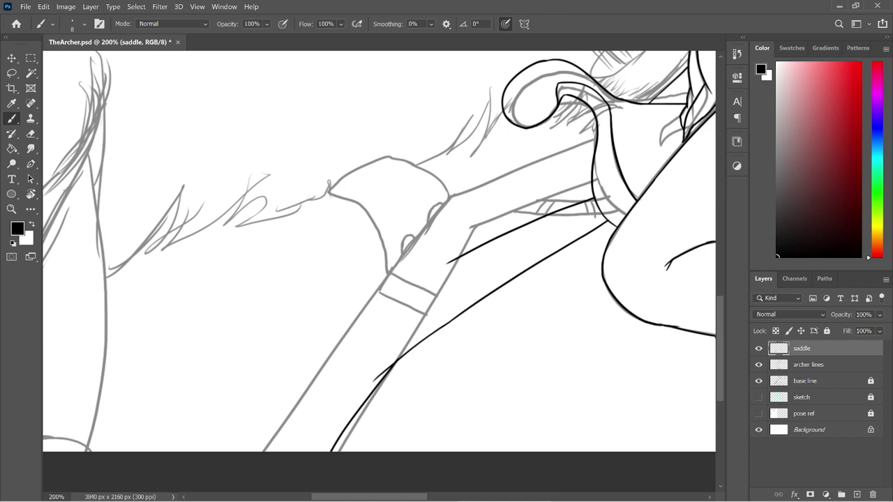
- Ink the pointed plate's concave inner edge, arched top and two small scallops, redoing the stroke from its peak until it fits
mouse_move(329, 195)
mouse_down()
mouse_move(378, 248)
mouse_move(368, 275)
mouse_move(381, 293)
mouse_up()
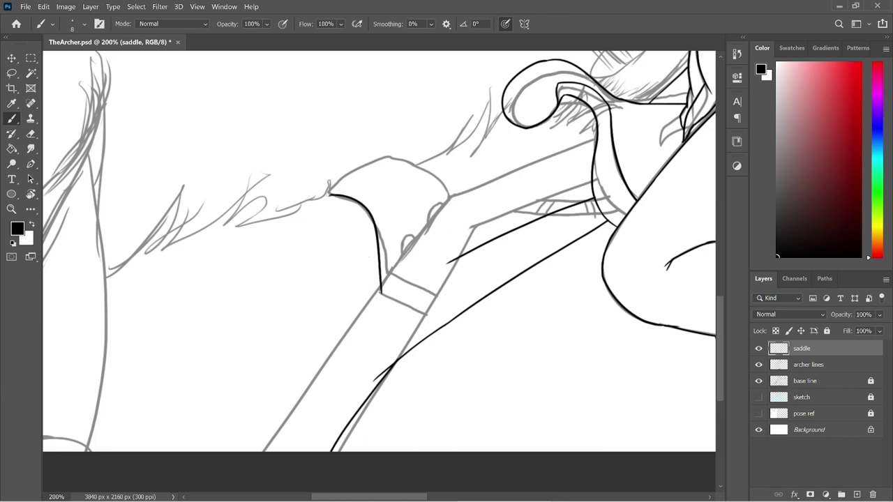
mouse_move(329, 194)
mouse_down()
mouse_move(420, 151)
mouse_move(440, 208)
mouse_up()
key(ctrl+z)
drag(389, 156, 444, 214)
key(ctrl+z)
drag(388, 155, 439, 209)
key(ctrl+z)
mouse_move(389, 154)
mouse_down()
mouse_move(442, 178)
mouse_move(455, 201)
mouse_up()
drag(399, 257, 441, 205)
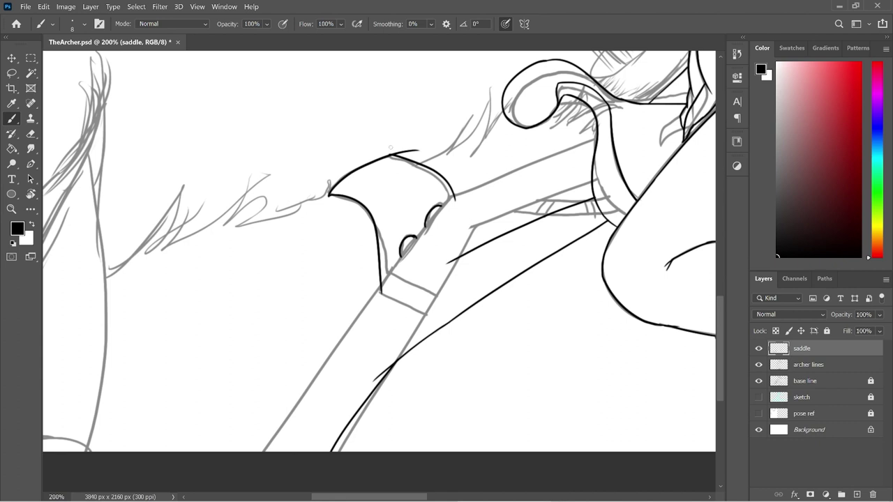
- Erase the stroke overshooting the plate's peak and re-ink the joint into a smooth curve
key(e)
drag(384, 153, 420, 151)
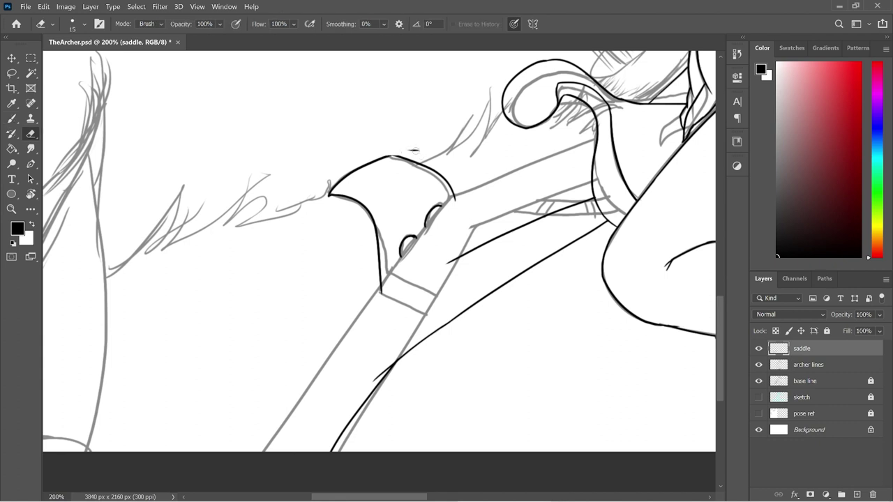
key(b)
drag(387, 155, 404, 159)
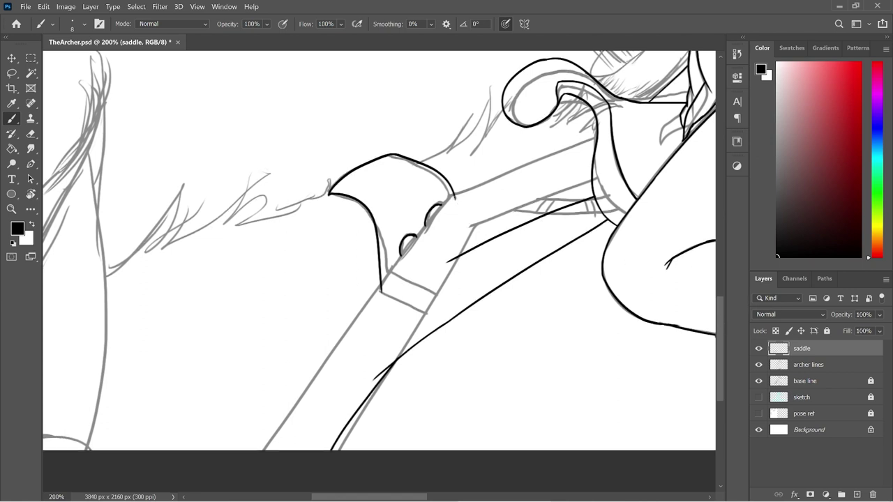
- Ink the plate's outer edge curving down past the breast strap to the band, redoing the stroke until it fits
mouse_move(453, 195)
mouse_down()
mouse_move(453, 235)
mouse_move(440, 262)
mouse_up()
key(ctrl+z)
drag(455, 196, 431, 294)
key(ctrl+z)
drag(453, 193, 435, 292)
- Erase the two small inked scallops inside the plate
key(e)
drag(425, 213, 399, 278)
mouse_move(418, 224)
mouse_down()
mouse_move(438, 206)
mouse_move(427, 213)
mouse_up()
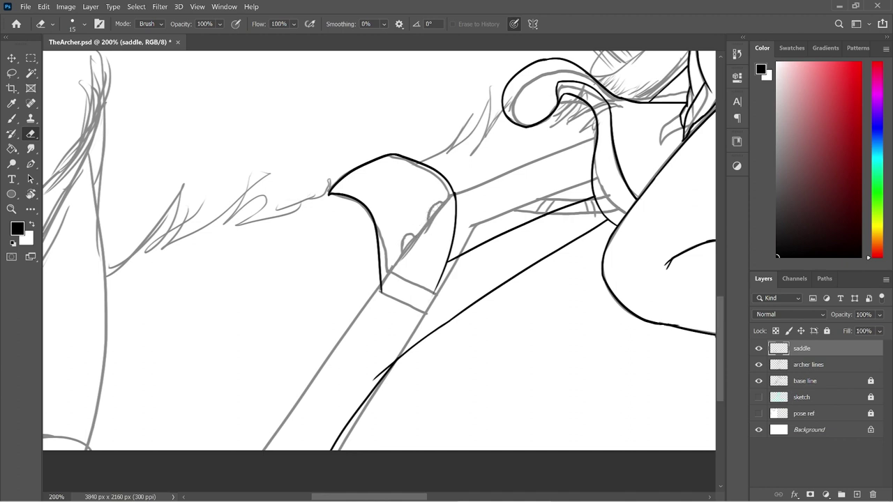
- Ink the front strap's inner edge from the plate down to the canvas edge and erase the breast-strap line overrunning into the strap
scroll(719, 315, down, 3)
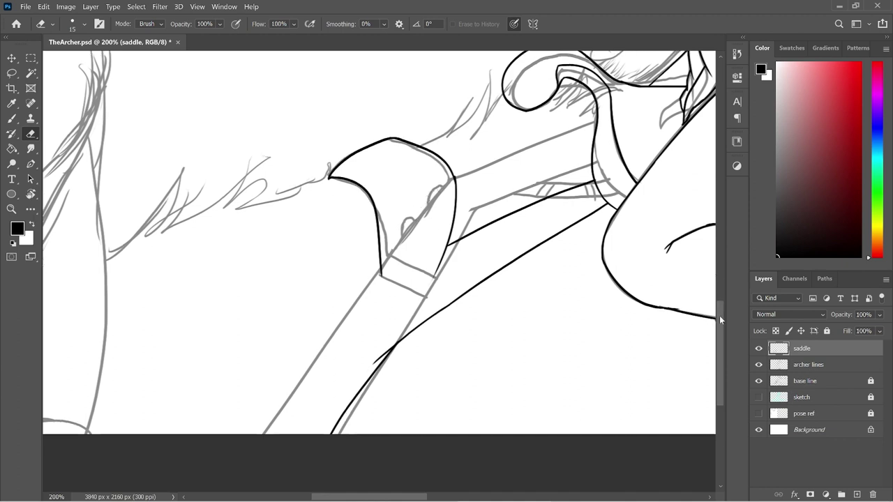
key(b)
drag(381, 202, 265, 371)
key(e)
drag(373, 300, 399, 276)
click(380, 293)
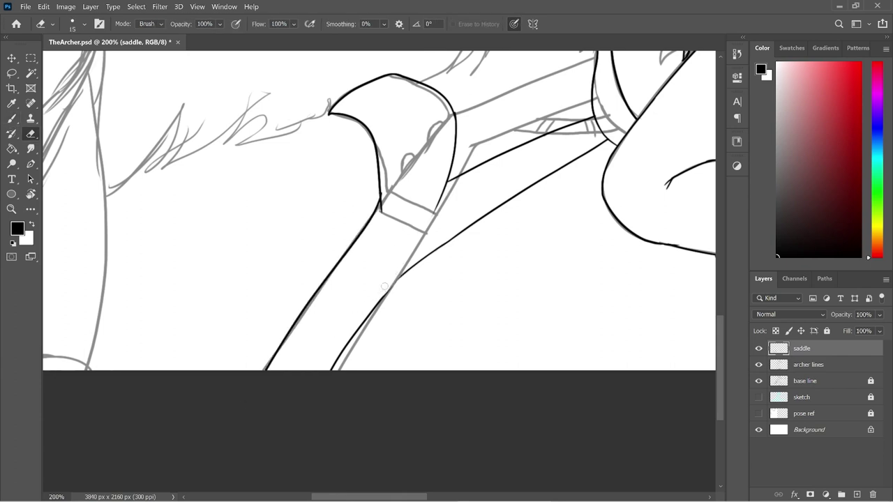
key(b)
drag(449, 180, 359, 316)
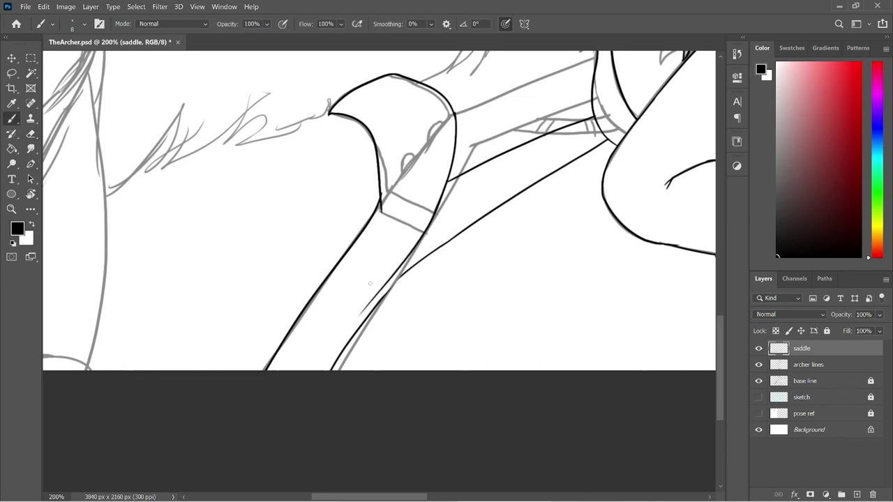
key(ctrl+z)
drag(449, 181, 370, 320)
key(ctrl+z)
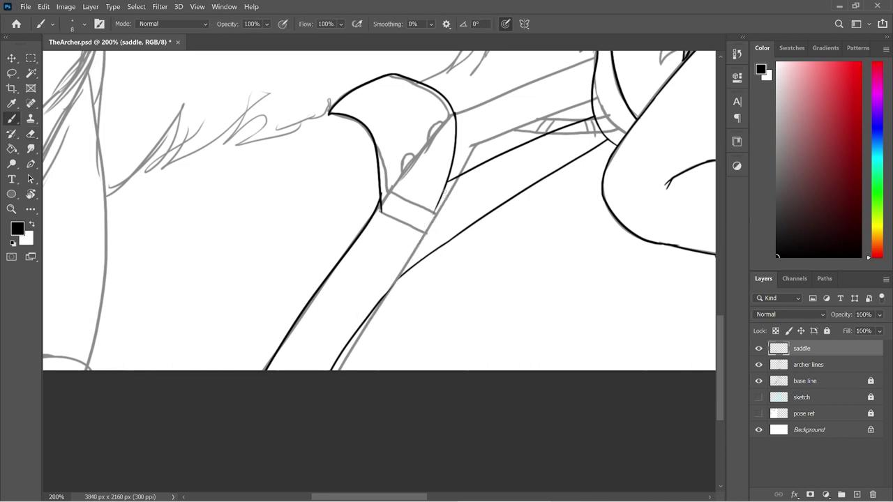
- Replace the front strap's outer edge with one stroke from the plate to the canvas edge, and erase the overrun at the inner joint
key(e)
drag(395, 282, 334, 368)
drag(414, 264, 388, 303)
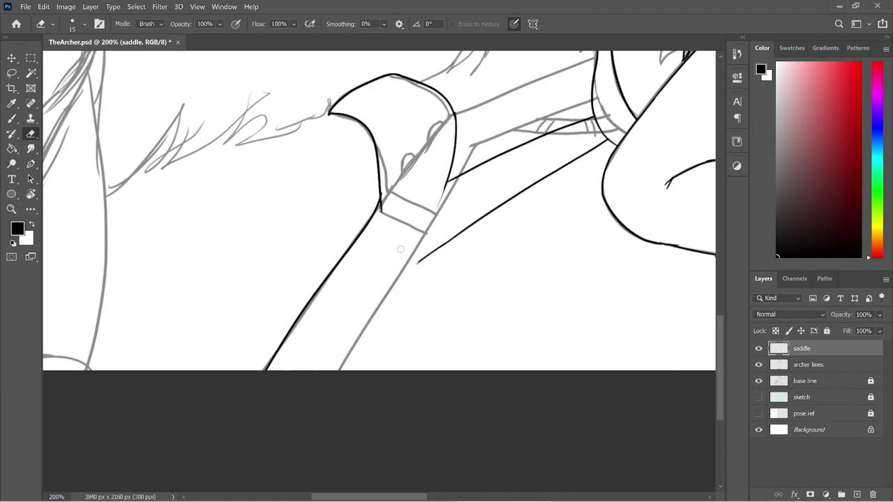
key(b)
drag(447, 179, 328, 371)
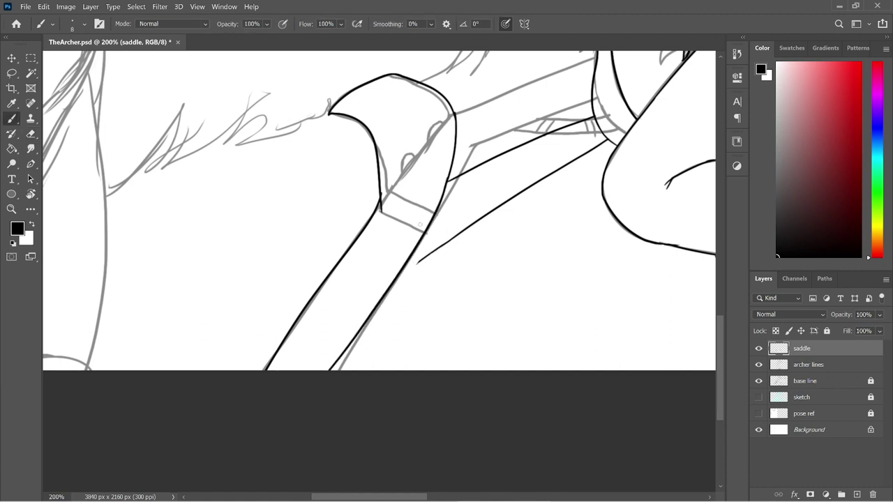
key(e)
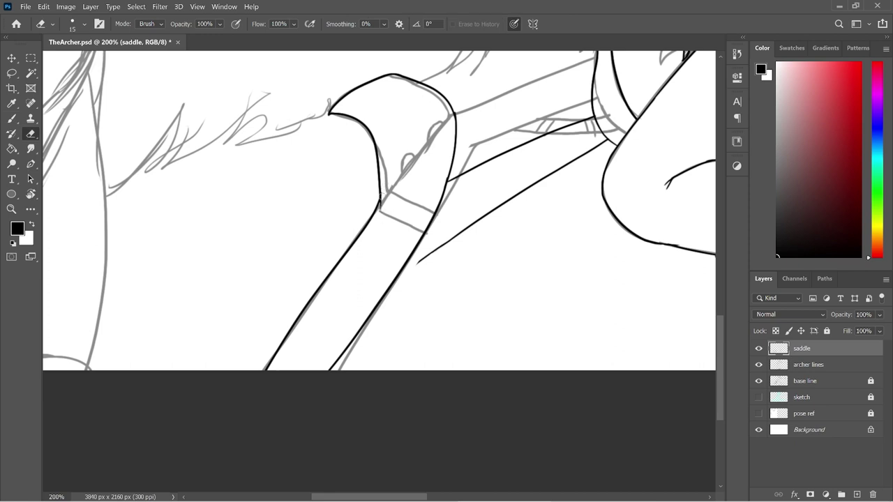
key(b)
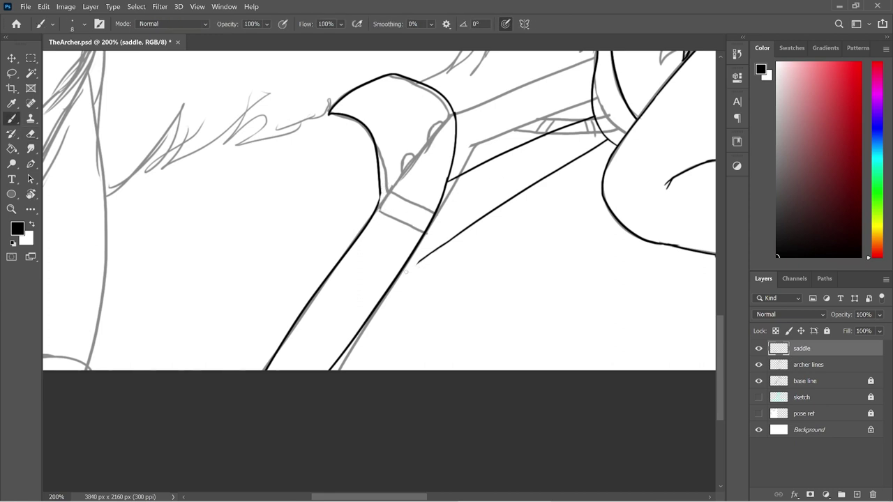
- Extend the breast strap's lower line down to the front strap's outer edge, redoing the stroke until it meets
drag(395, 280, 440, 251)
key(ctrl+z)
drag(423, 258, 388, 287)
- Ink the two curved edges of the band across the front strap below the plate and erase their overruns at the outer side
drag(379, 195, 455, 207)
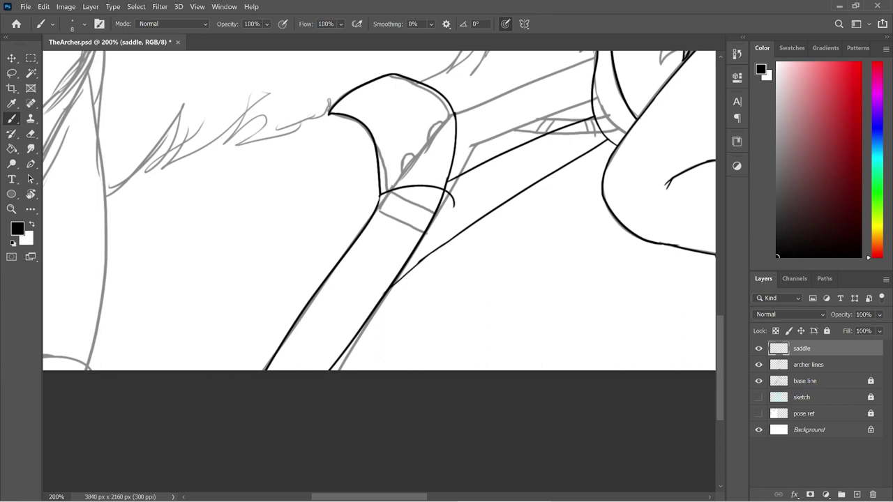
drag(377, 209, 425, 222)
key(ctrl+z)
mouse_move(376, 209)
mouse_down()
mouse_move(422, 211)
mouse_move(448, 190)
mouse_move(458, 205)
mouse_up()
key(e)
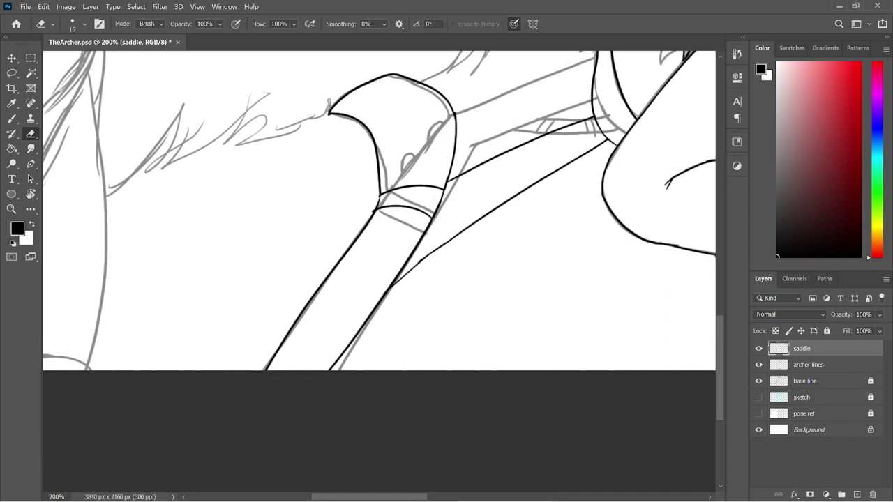
- Ink the short inner end joining the band's two edges and erase the old strap line inside it
key(b)
drag(379, 194, 373, 211)
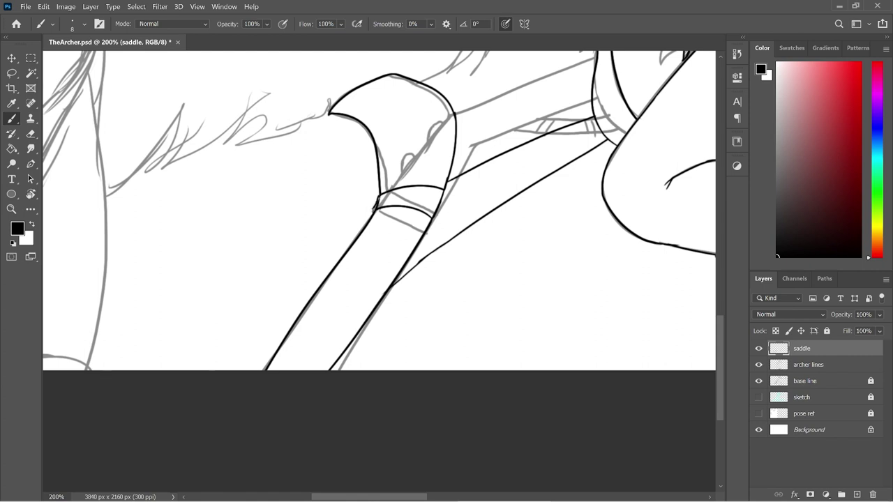
key(e)
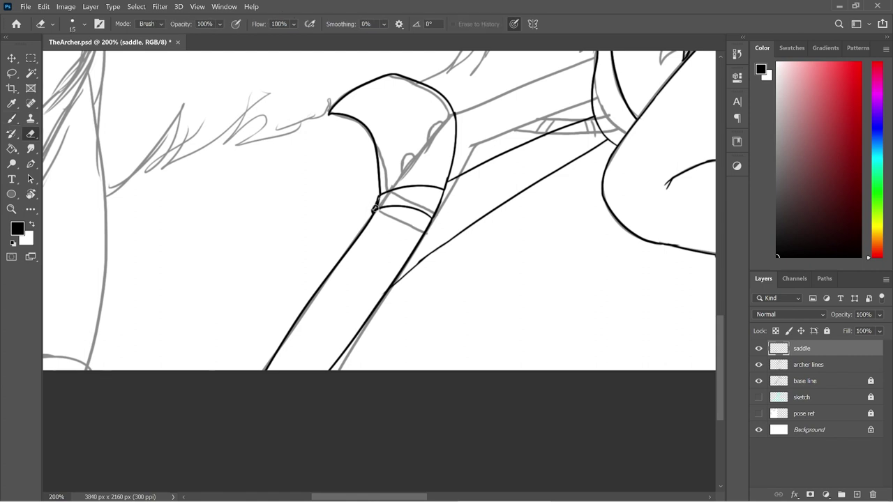
drag(380, 195, 373, 210)
- Ink three small rounded loops along the band's outer end
key(b)
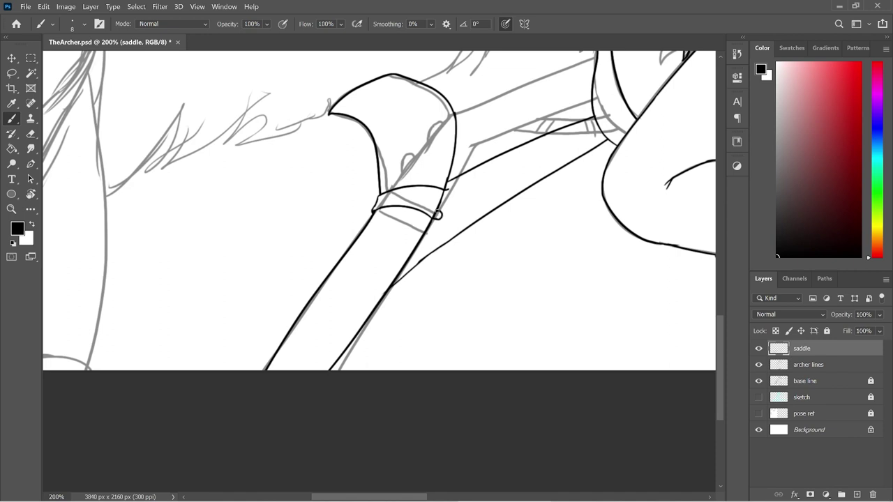
drag(449, 198, 439, 203)
drag(451, 188, 445, 198)
- Ink the two curved edges of a narrow connecting strap between the plate's outer edge and the breast strap's upper line
drag(720, 316, 719, 302)
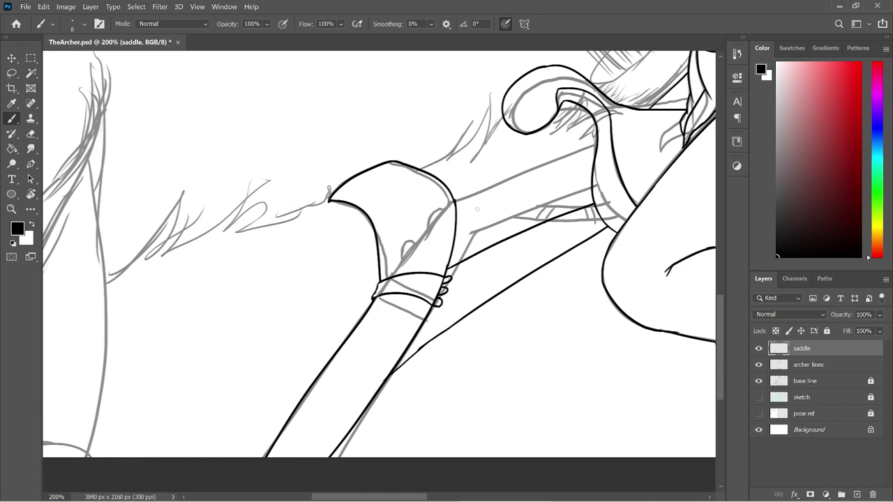
drag(456, 210, 484, 233)
key(ctrl+z)
mouse_move(456, 228)
mouse_down()
mouse_move(495, 249)
mouse_move(479, 251)
mouse_up()
key(ctrl+z)
key(e)
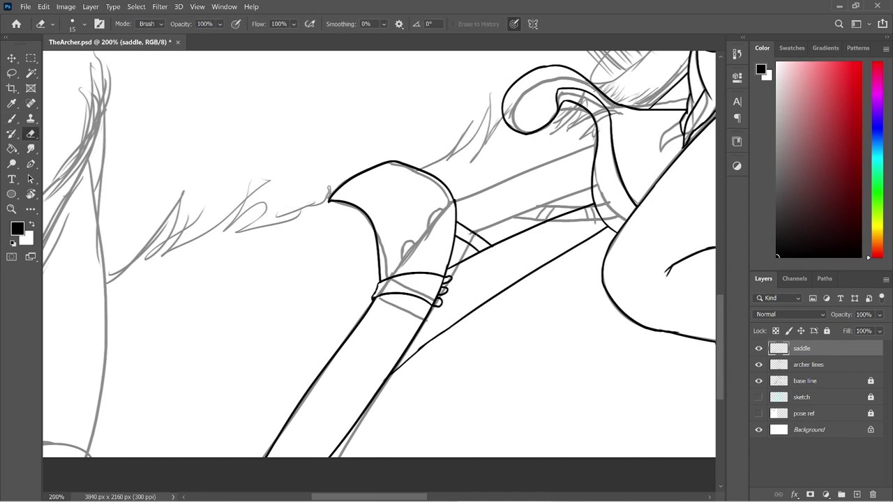
key(b)
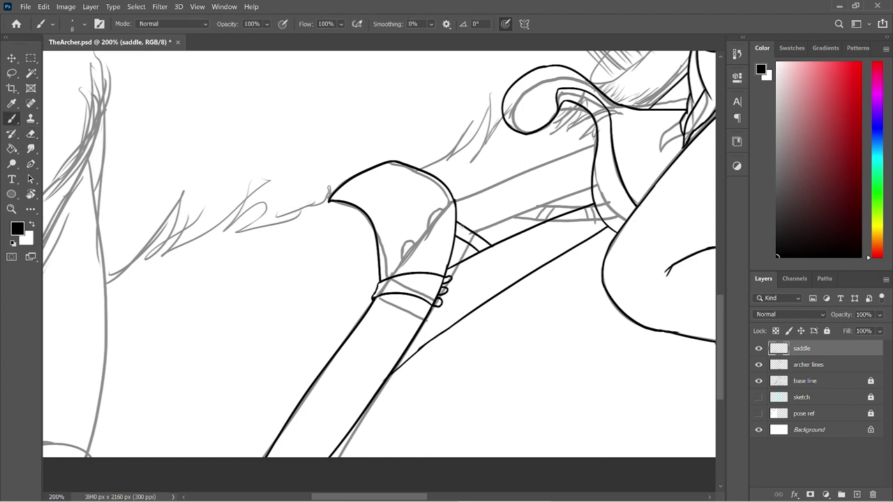
- Ink short paired cross lines along the narrow connecting strap between the plate and the breast strap
mouse_move(455, 230)
mouse_down()
mouse_move(482, 243)
mouse_move(478, 249)
mouse_up()
key(ctrl+z)
key(e)
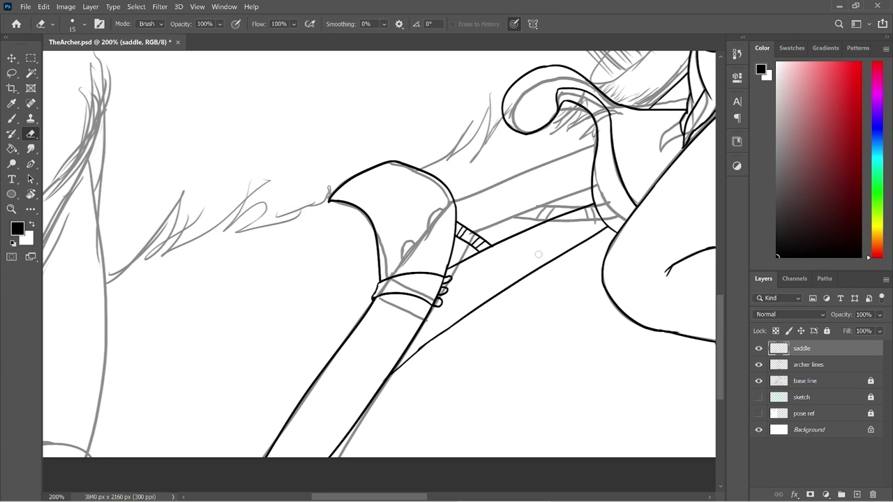
- Hide the base line layer to check the inked saddle and archer across the whole canvas, and show it again
key(b)
click(758, 381)
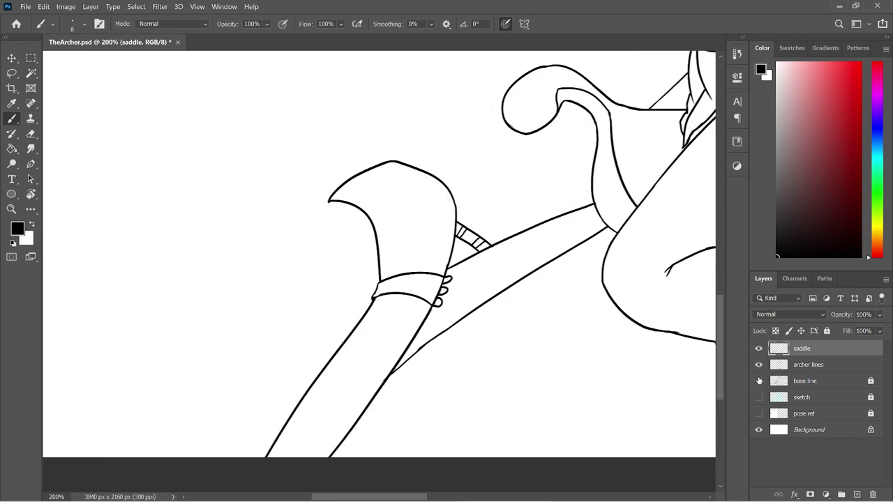
key(ctrl+minus)
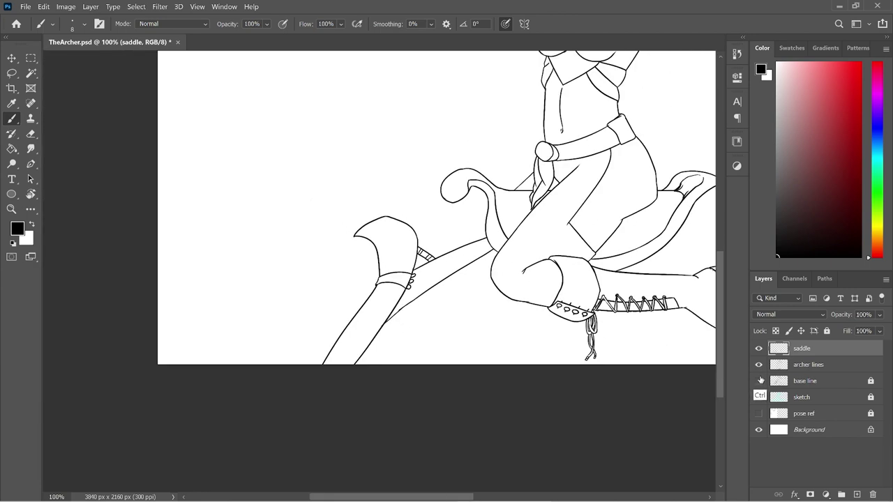
key(ctrl+minus)
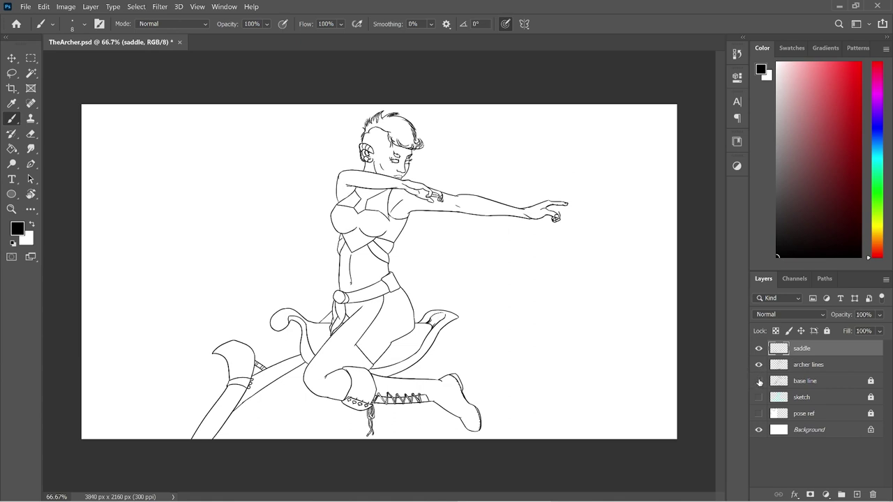
click(759, 381)
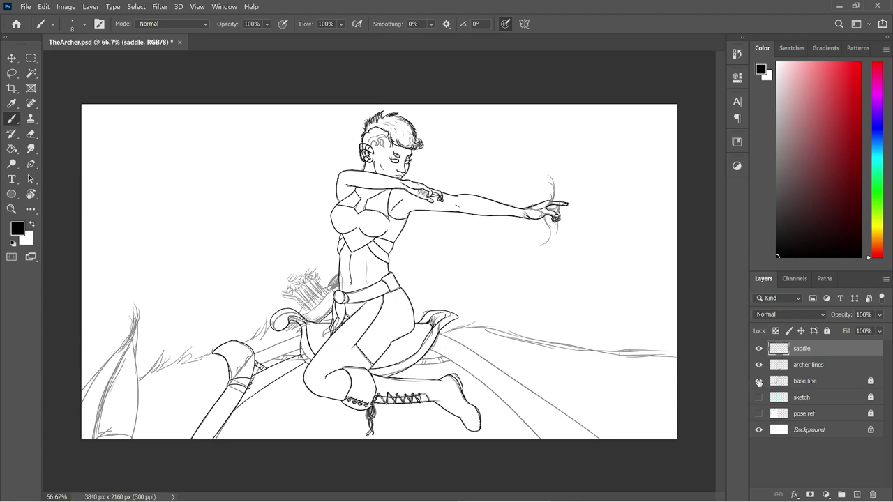
- Ink the rear strap's two edges from behind the saddle down to the canvas edge, redoing the upper edge until it fits
key(ctrl+plus)
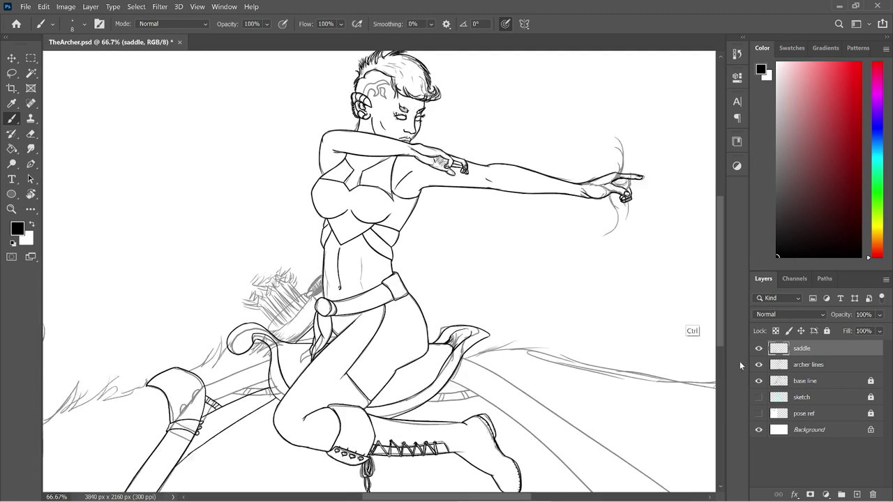
drag(721, 284, 734, 339)
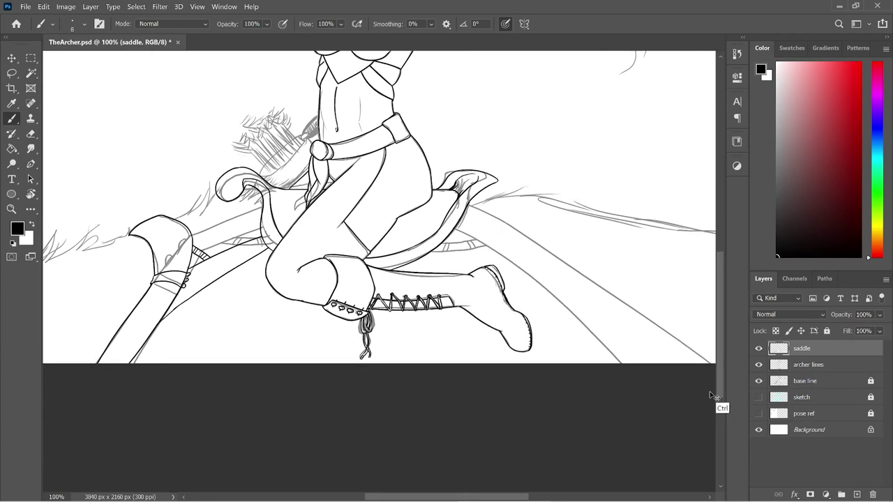
mouse_move(487, 497)
mouse_down()
mouse_move(500, 496)
mouse_move(499, 488)
mouse_up()
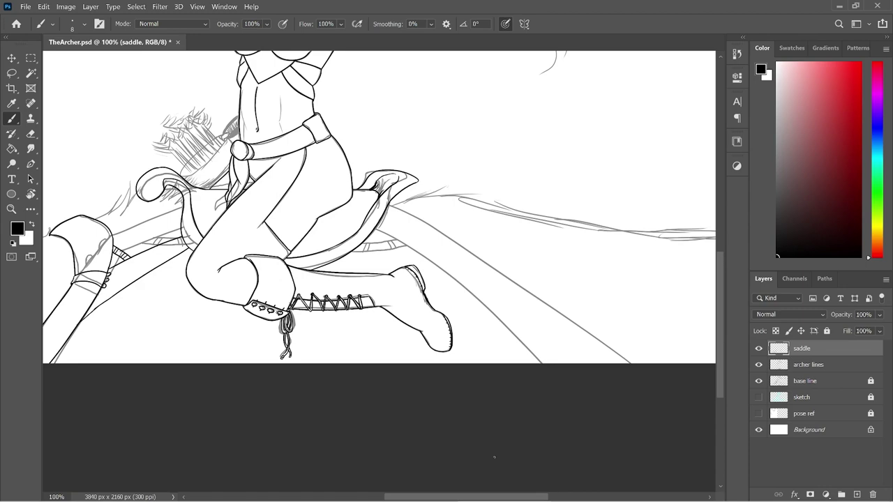
key(ctrl+plus)
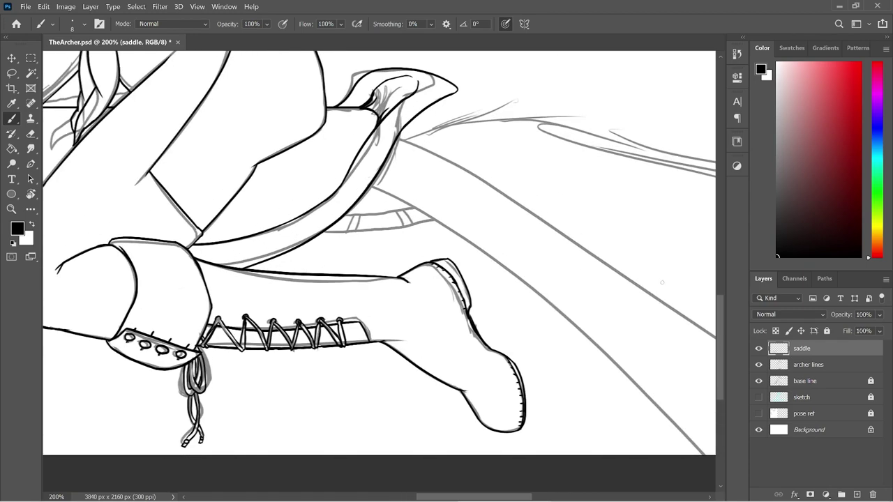
drag(721, 325, 723, 336)
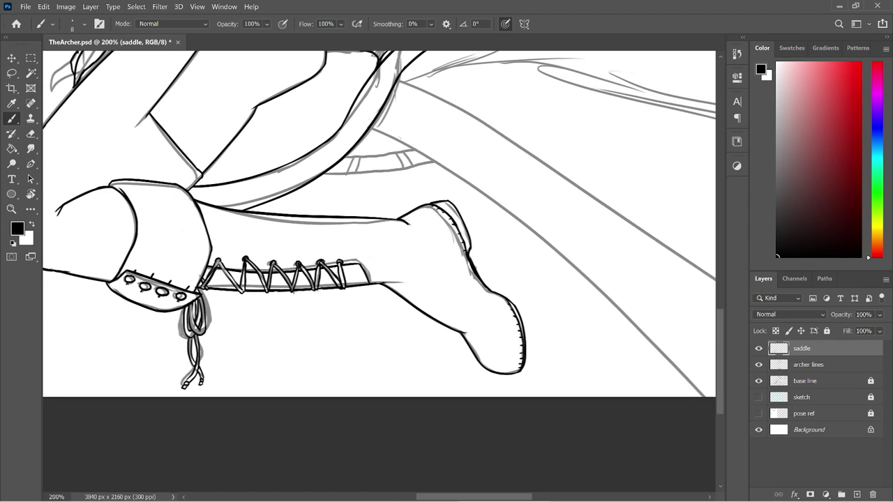
key(ctrl+minus)
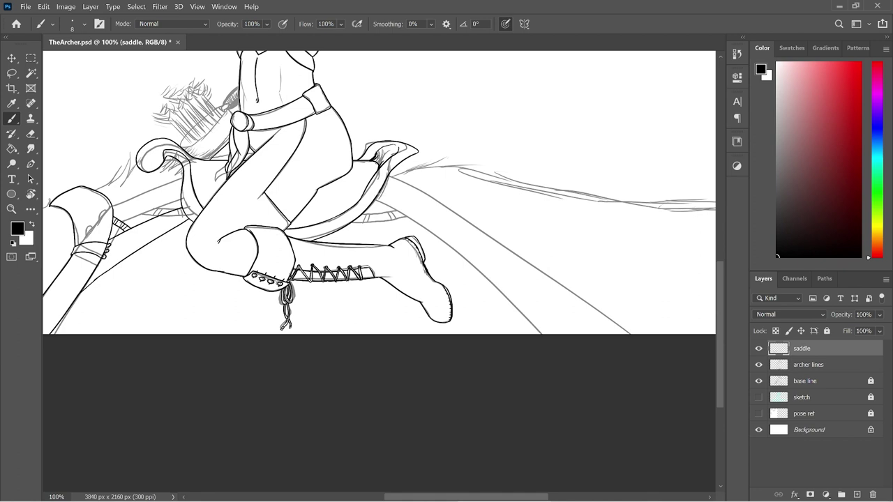
shift+click(676, 432)
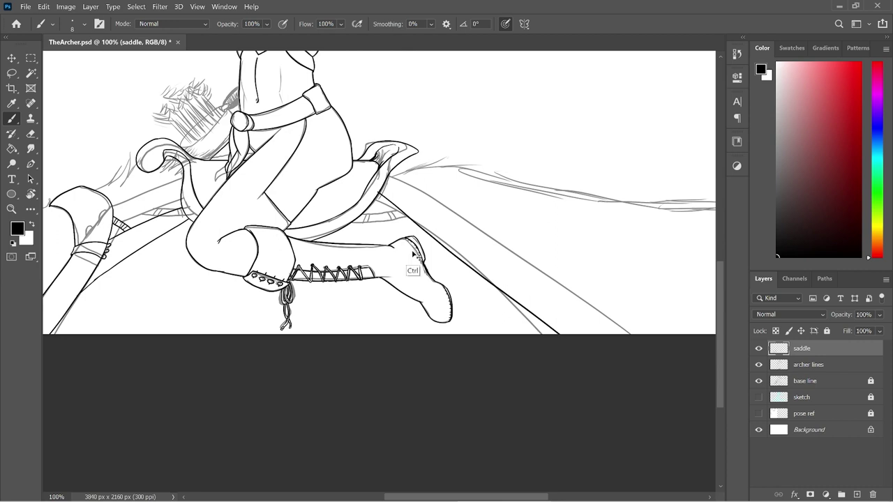
key(ctrl+z)
shift+click(700, 467)
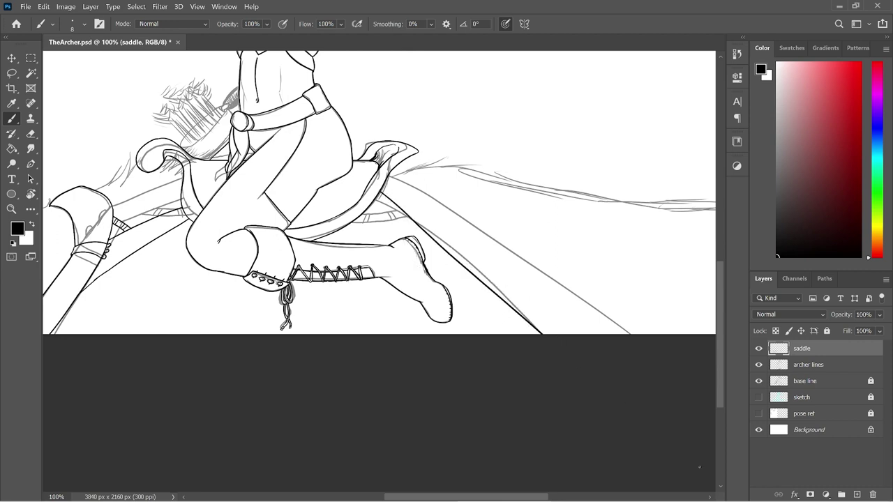
key(ctrl+z)
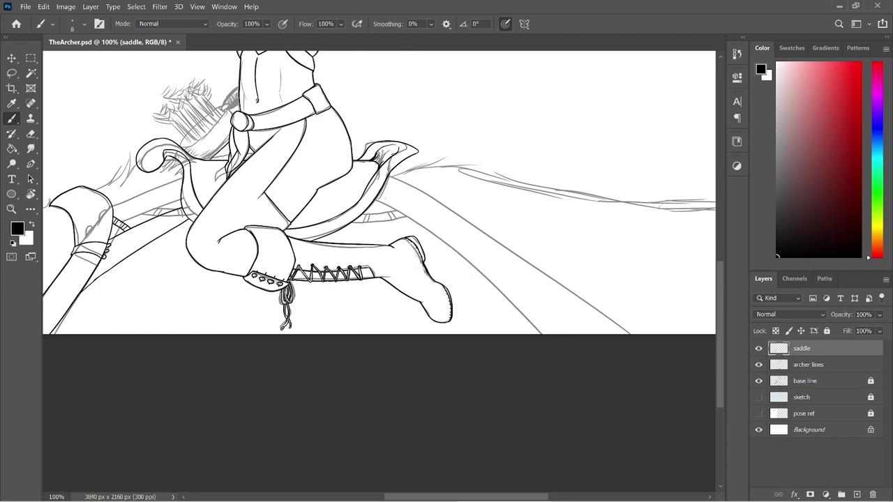
shift+click(671, 398)
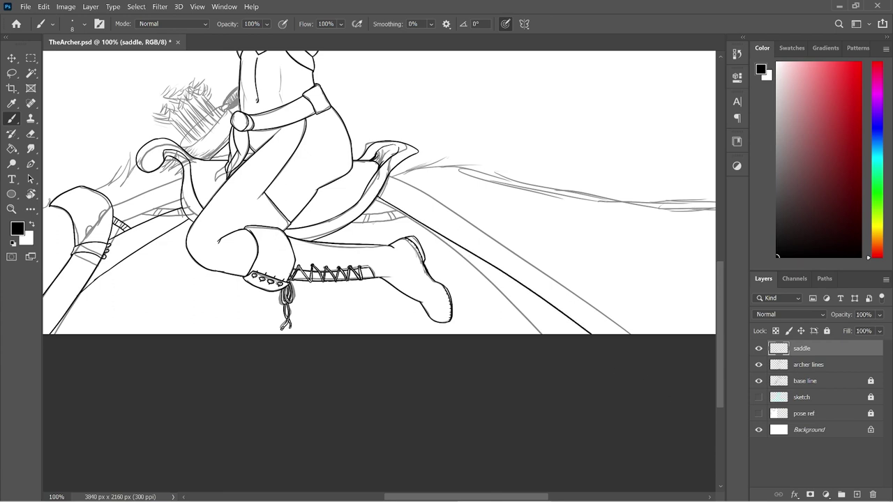
drag(364, 213, 604, 428)
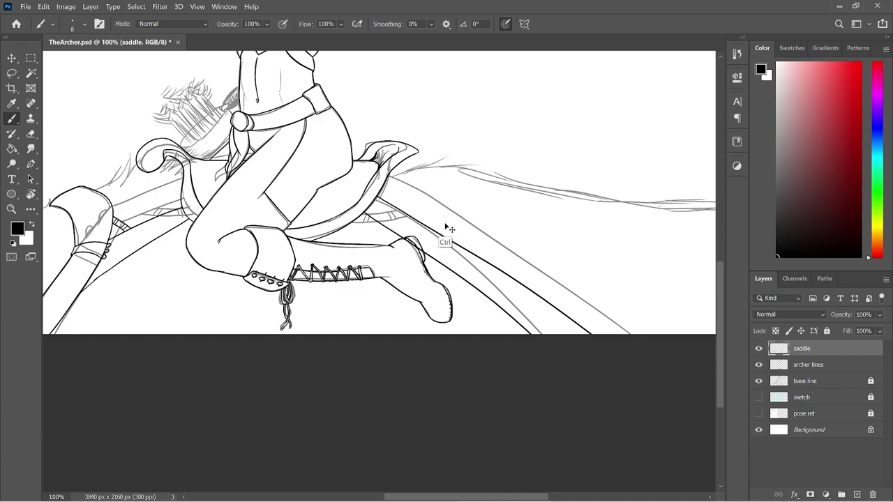
- Hide the base line layer to check the inked rear strap close up and from afar, and show it again
key(ctrl+plus)
key(ctrl+minus)
click(760, 381)
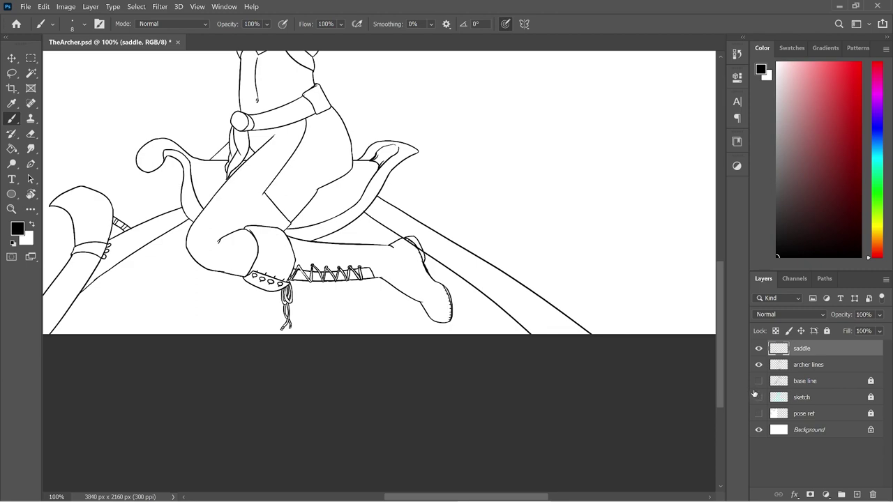
key(ctrl+plus)
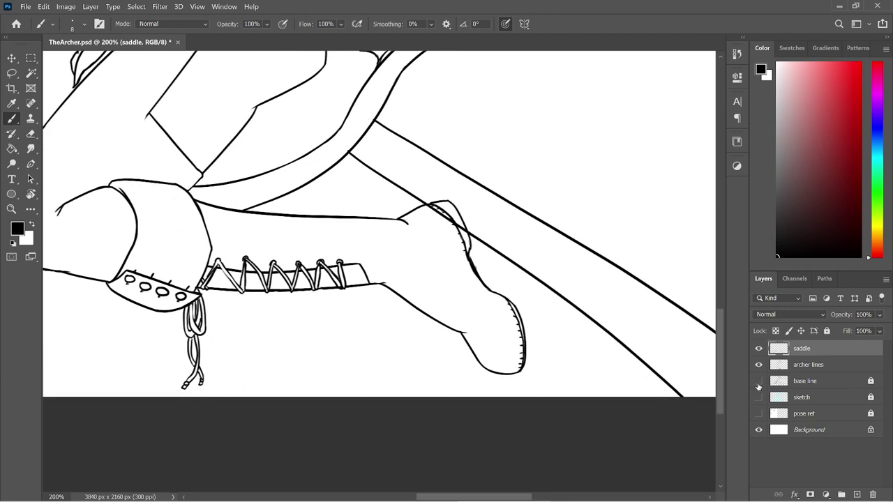
key(ctrl+minus)
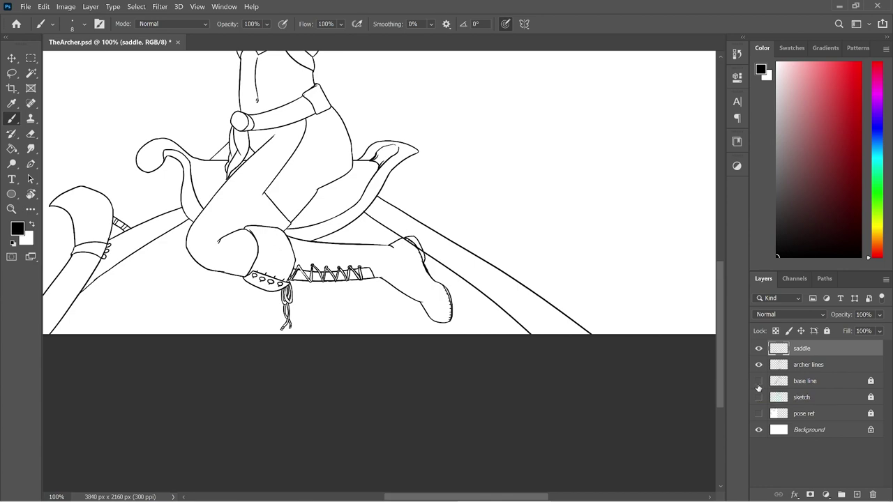
key(ctrl+plus)
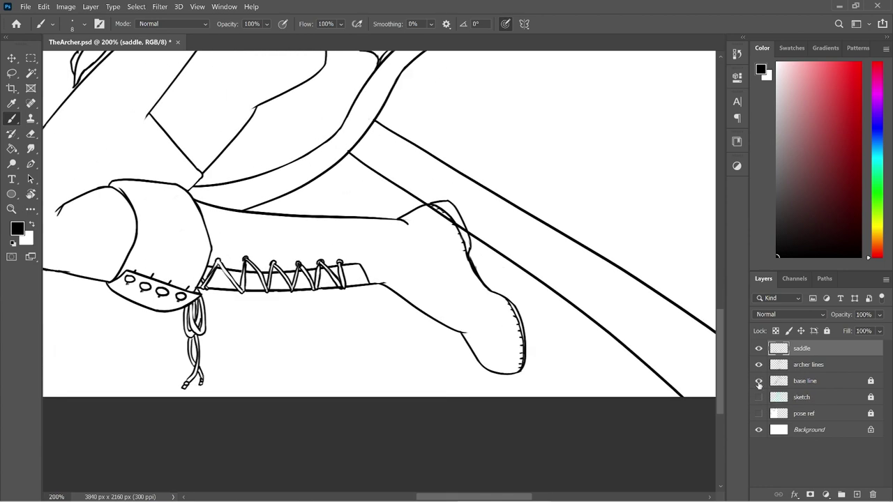
click(759, 381)
- Ink the top edge and two curved sides of a plate draped across the rear strap on the horse's back
scroll(719, 314, up, 3)
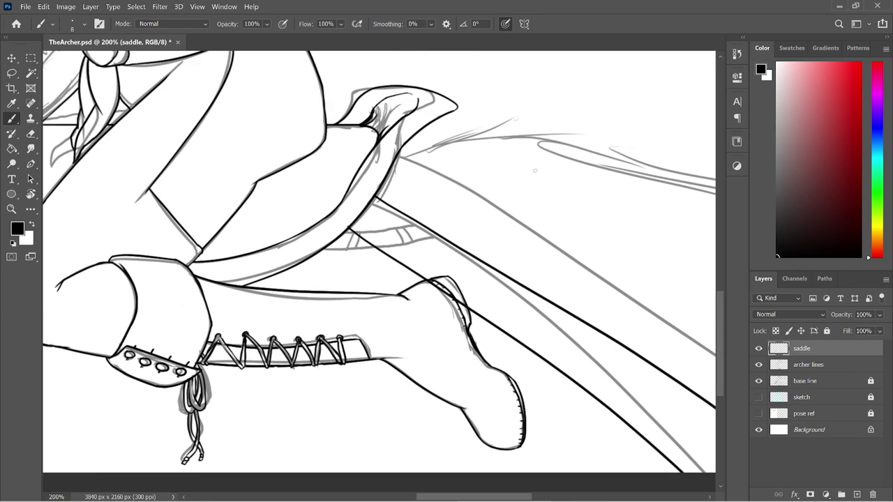
mouse_move(532, 170)
mouse_down()
mouse_move(554, 271)
mouse_move(539, 304)
mouse_up()
mouse_move(532, 170)
mouse_down()
mouse_move(604, 172)
mouse_move(586, 352)
mouse_up()
key(e)
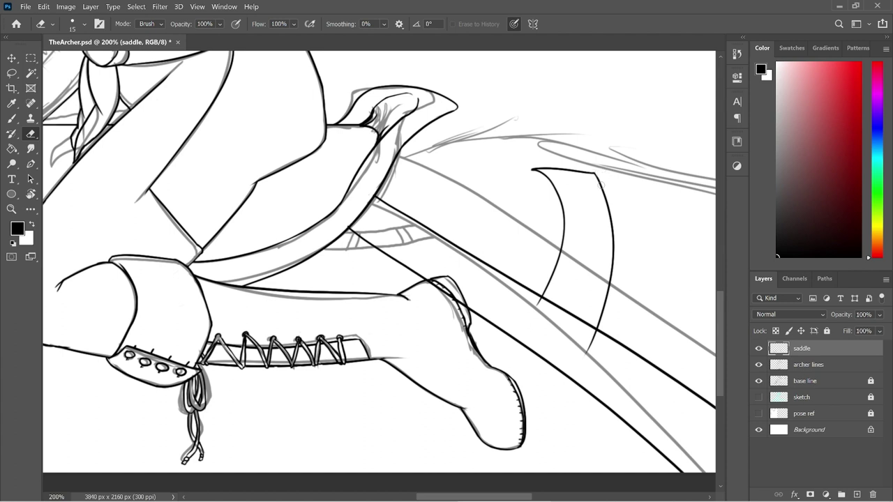
- Ink four small rounded loops along the rear plate's lower edge and erase the overrunning end of its outer side
key(b)
drag(540, 300, 547, 306)
key(e)
drag(602, 352, 582, 361)
key(b)
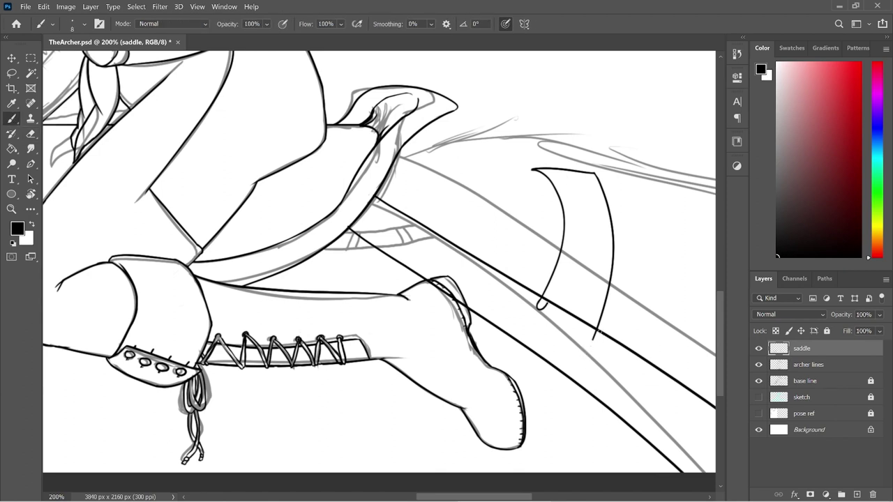
drag(600, 328, 594, 339)
mouse_move(555, 305)
mouse_down()
mouse_move(553, 318)
mouse_move(562, 310)
mouse_up()
key(e)
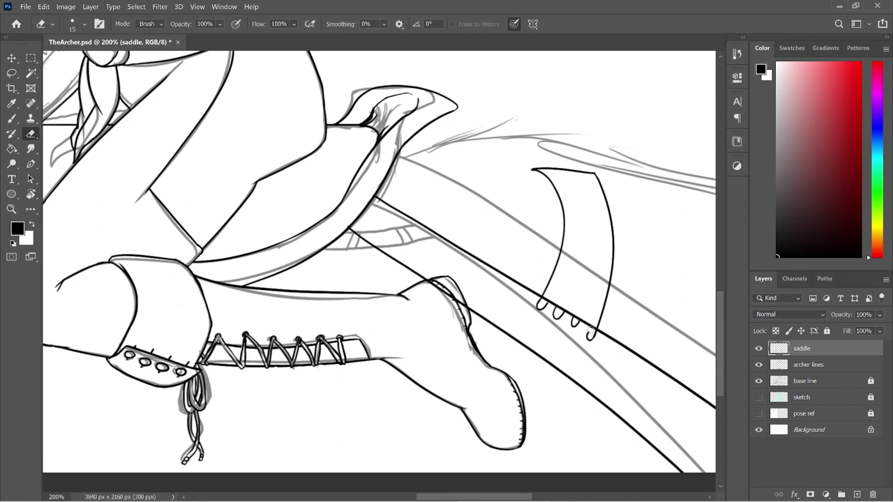
- Ink a narrow angular border around the four loops below the rear plate, redoing its long edge and erasing the overrun
key(b)
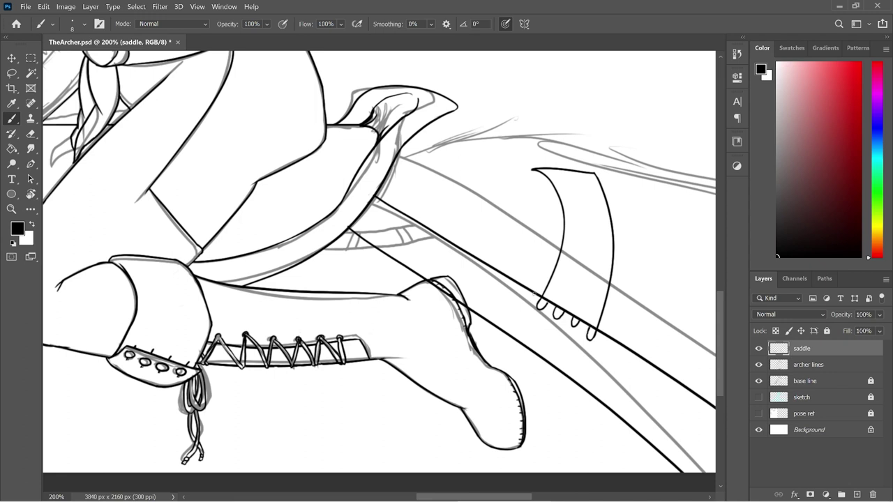
mouse_move(535, 293)
mouse_down()
mouse_move(526, 306)
mouse_move(618, 369)
mouse_up()
key(ctrl+z)
drag(528, 307, 617, 360)
drag(528, 307, 608, 358)
key(e)
mouse_move(600, 347)
mouse_down()
mouse_move(593, 352)
mouse_move(605, 355)
mouse_up()
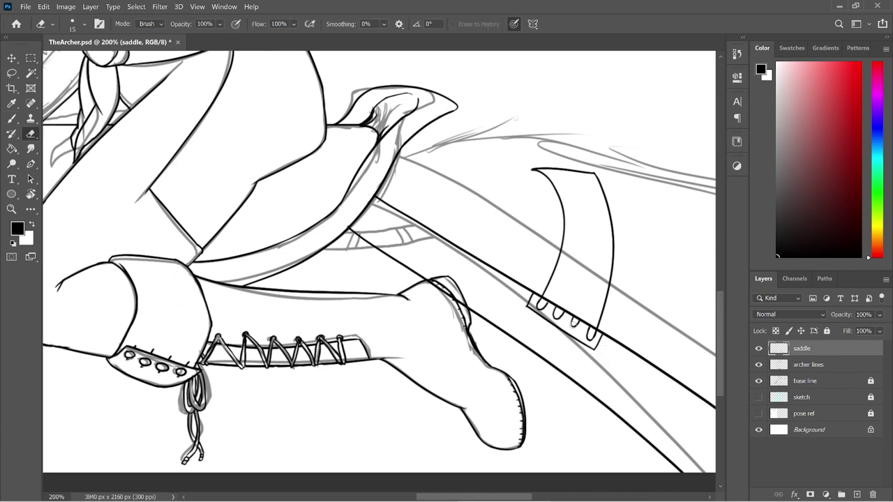
key(b)
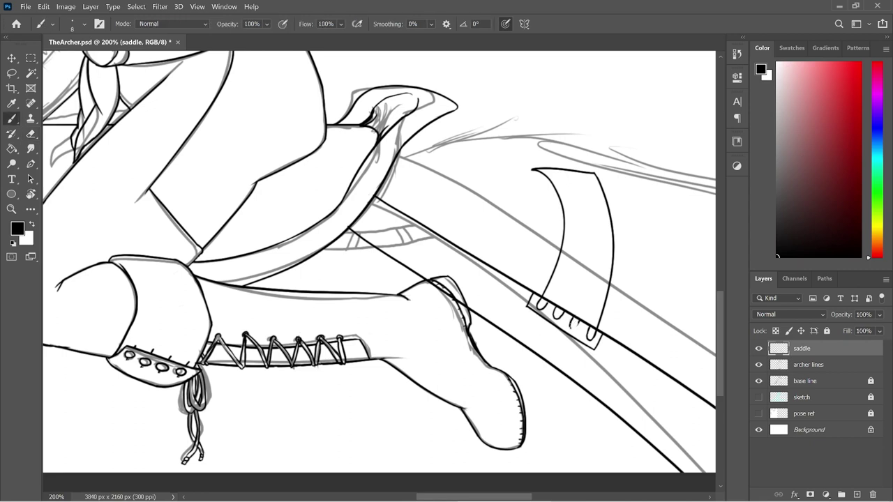
- Redraw the third small loop below the rear plate and erase its stray line ends
key(ctrl+z)
key(e)
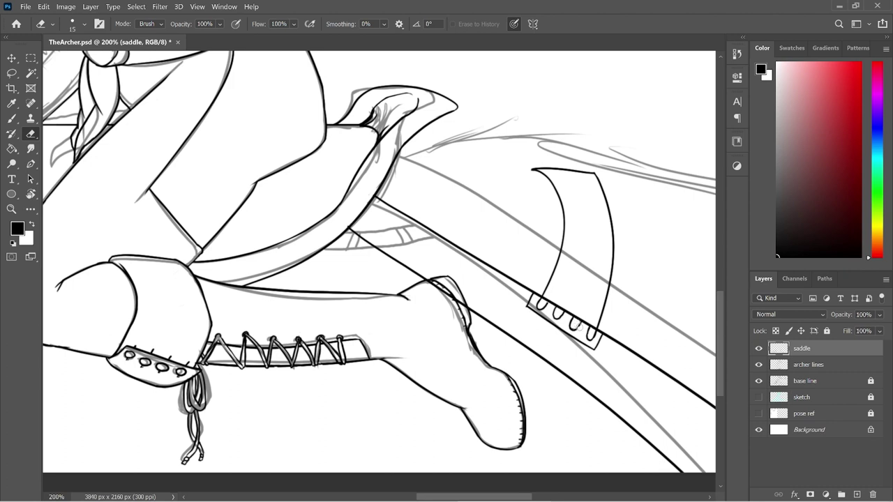
key(b)
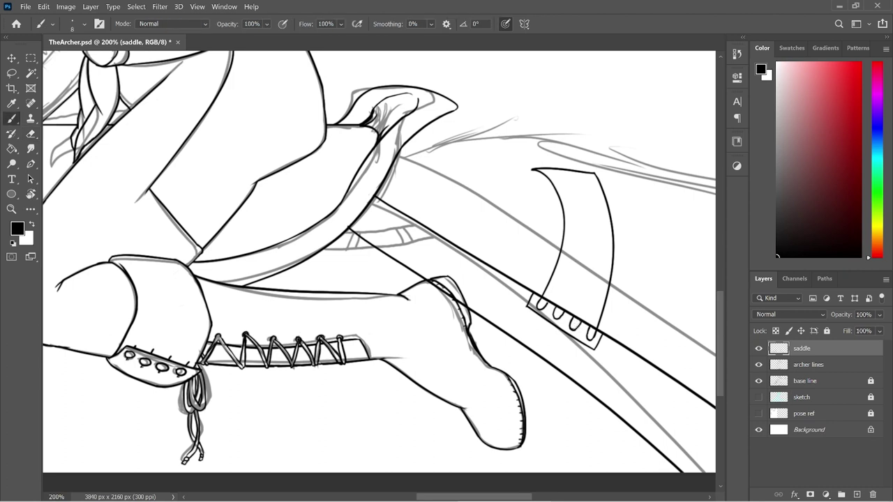
key(e)
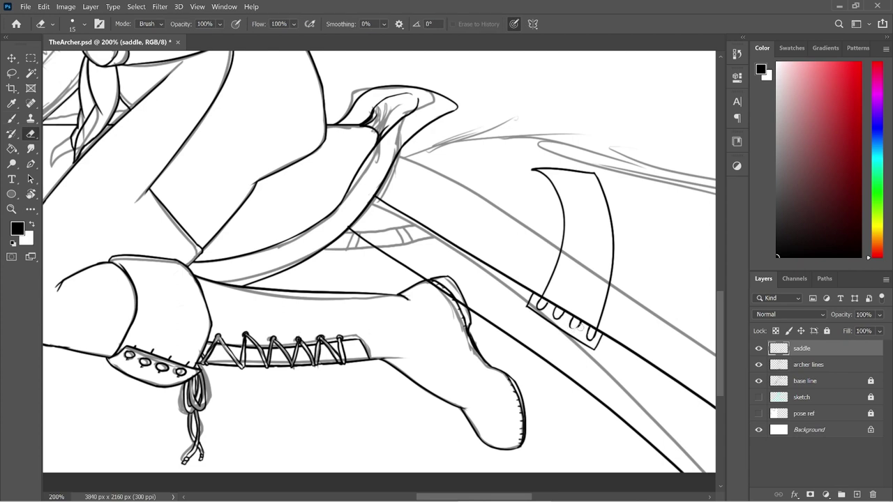
key(b)
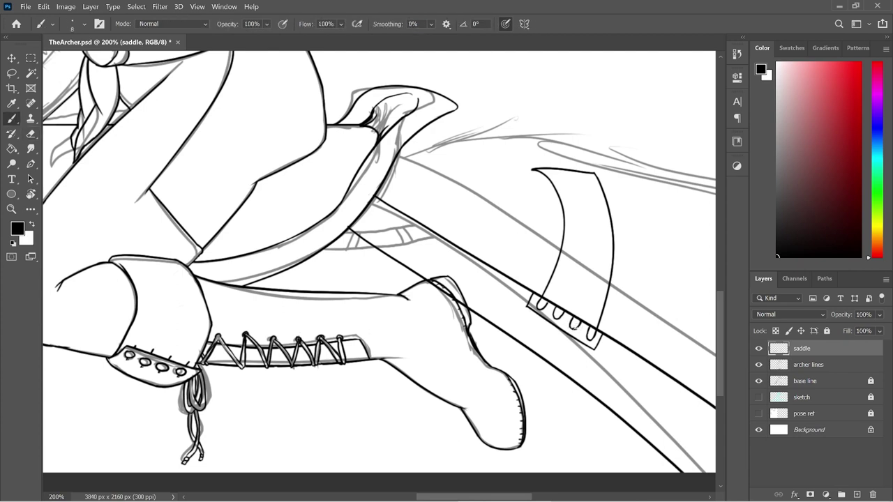
key(e)
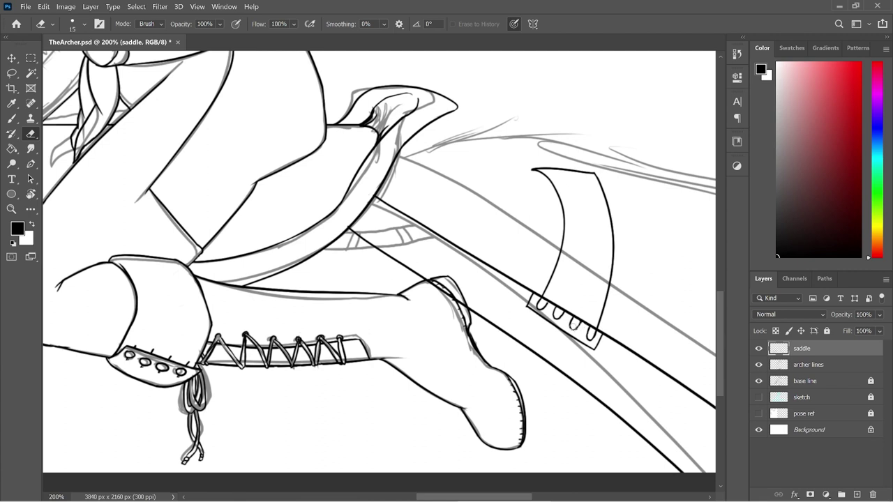
key(b)
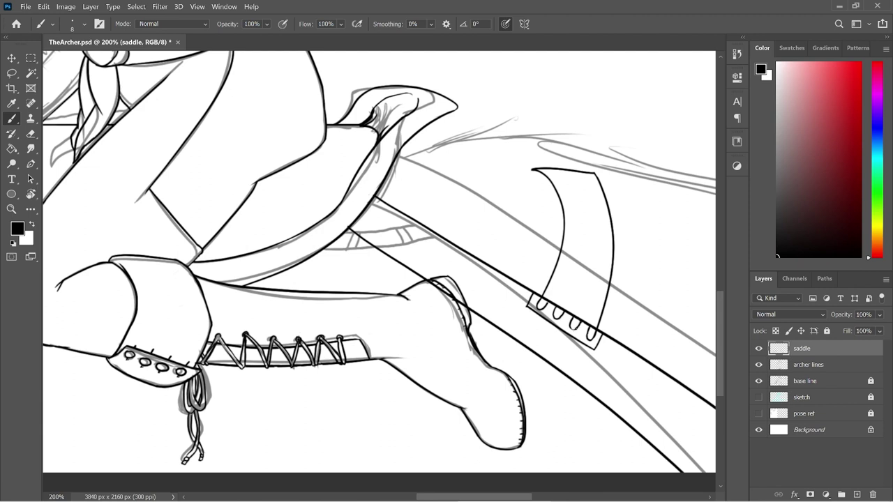
key(e)
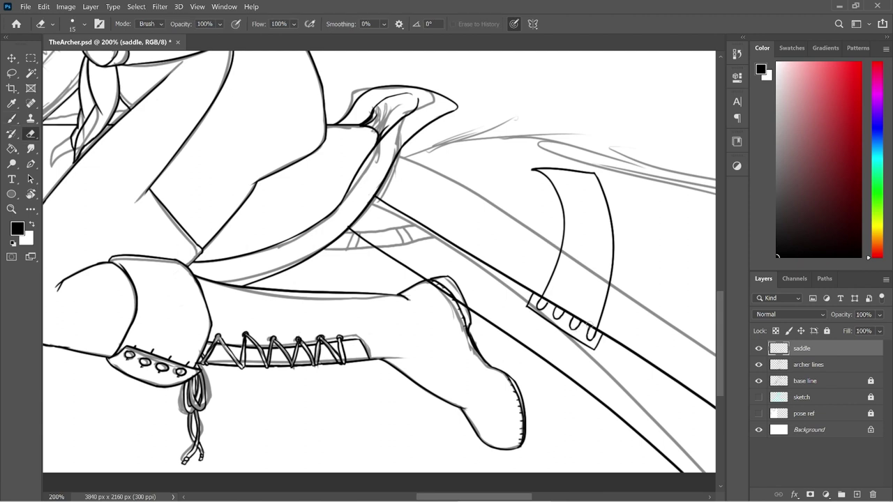
key(b)
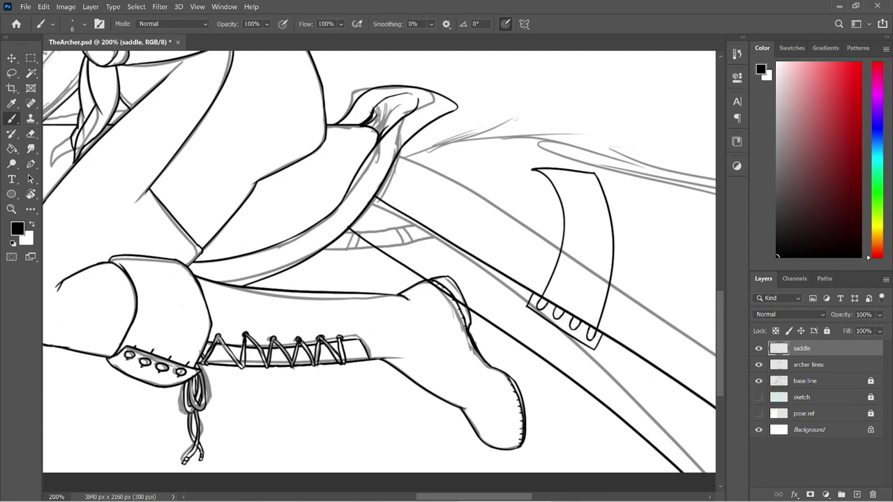
- Hide the base line layer and check the inked saddle straps and rear plate from afar and close up
scroll(720, 336, up, 4)
key(e)
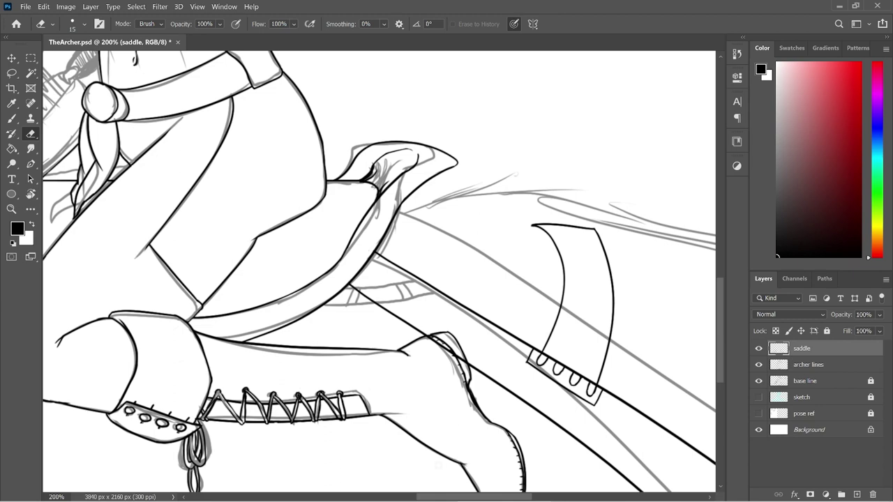
mouse_move(434, 497)
mouse_down()
mouse_move(403, 495)
mouse_move(447, 497)
mouse_up()
key(b)
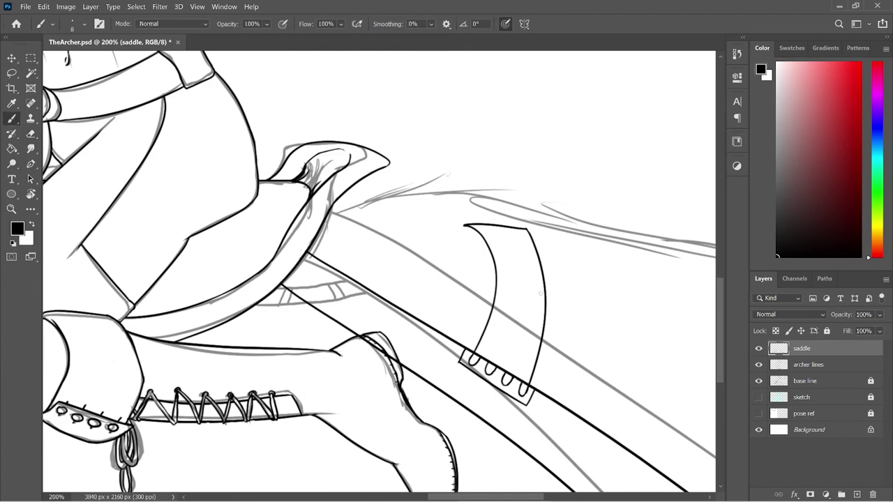
key(ctrl+minus)
key(ctrl+minus)
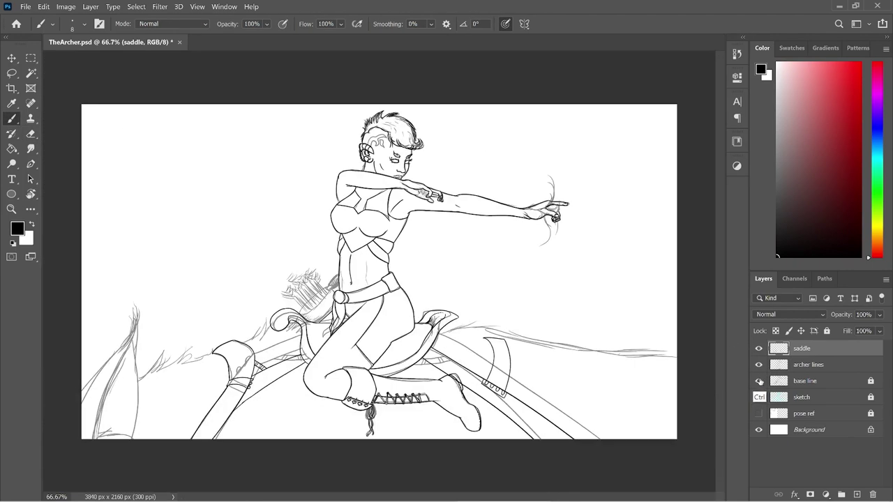
click(760, 382)
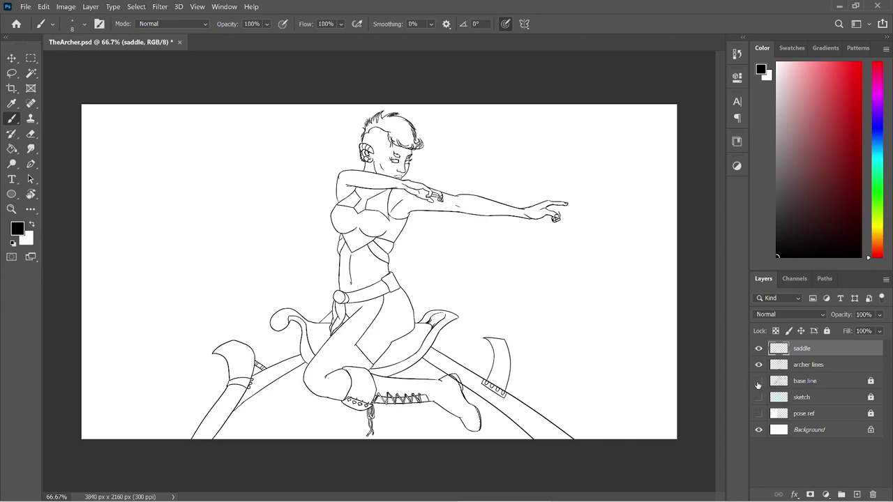
key(ctrl+plus)
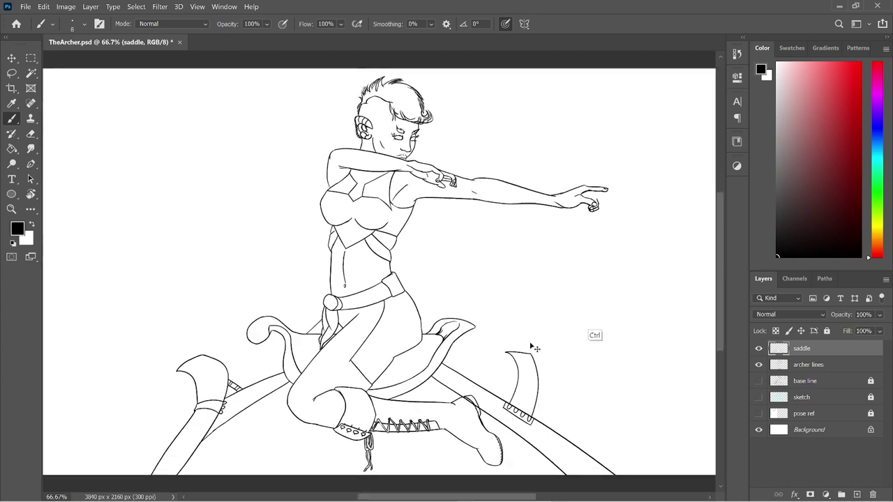
drag(720, 295, 719, 335)
key(ctrl+plus)
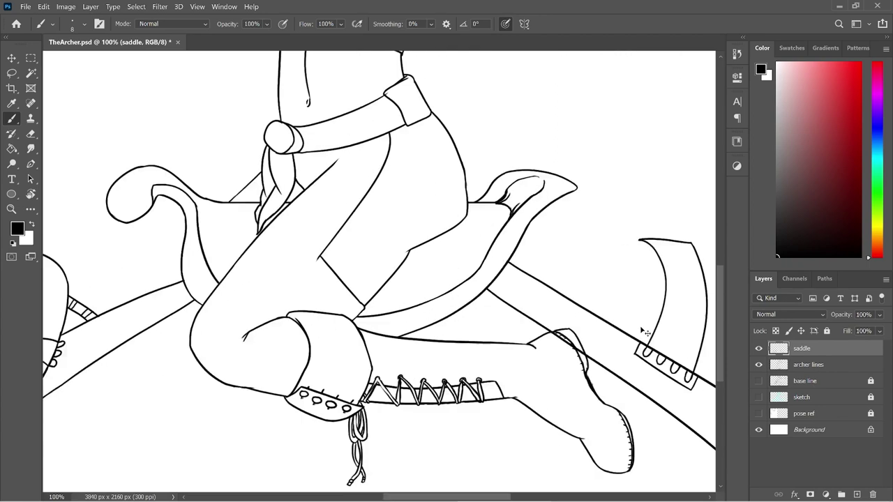
- Erase the part of the rear strap's lower line that crosses the boot, and make archer lines the active layer
key(e)
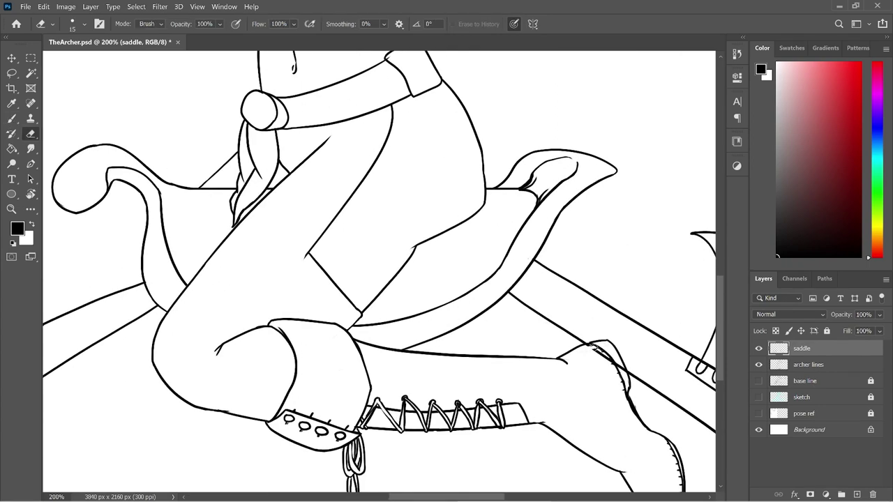
drag(593, 349, 626, 370)
click(819, 368)
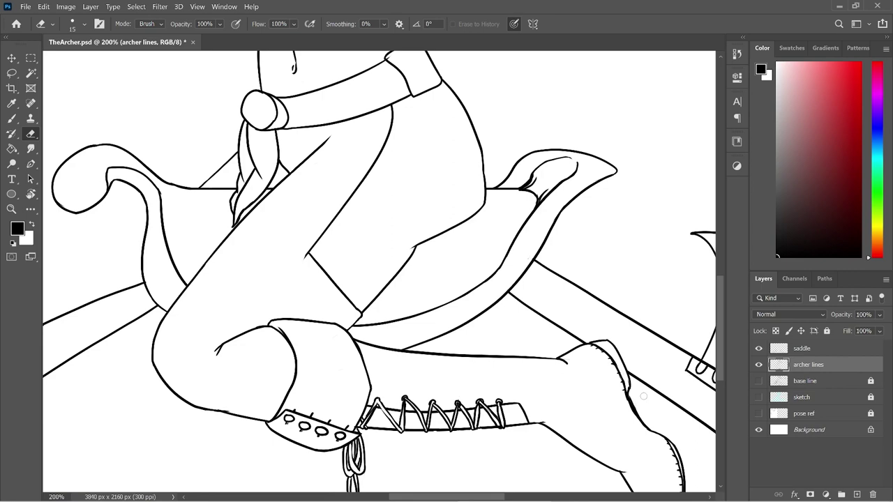
- View the whole inked drawing, show the base line layer again, and save the document
key(ctrl+minus)
key(ctrl+minus)
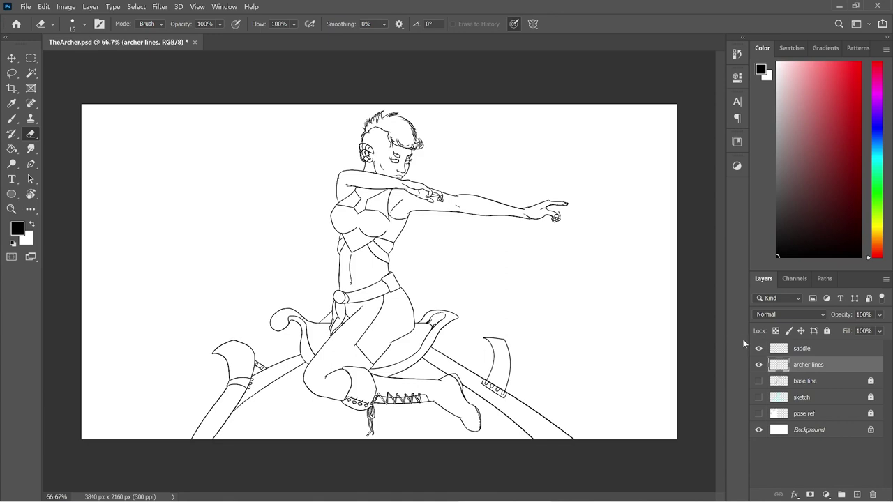
key(ctrl+minus)
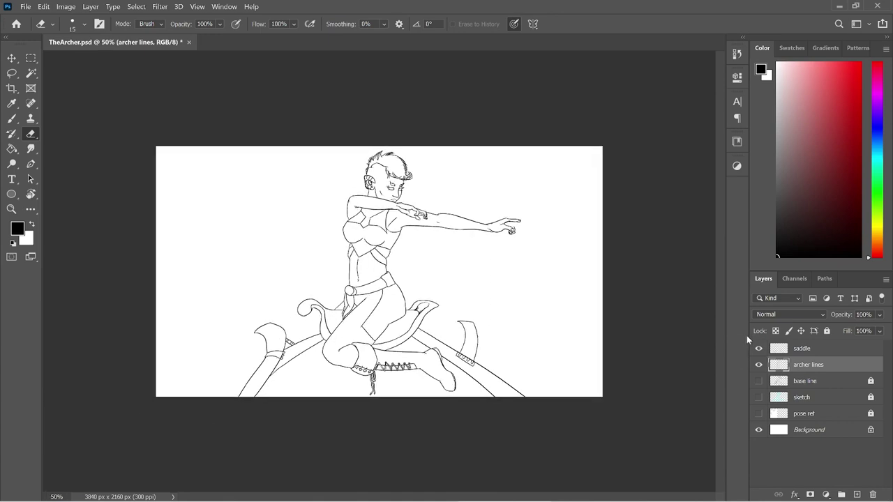
click(759, 382)
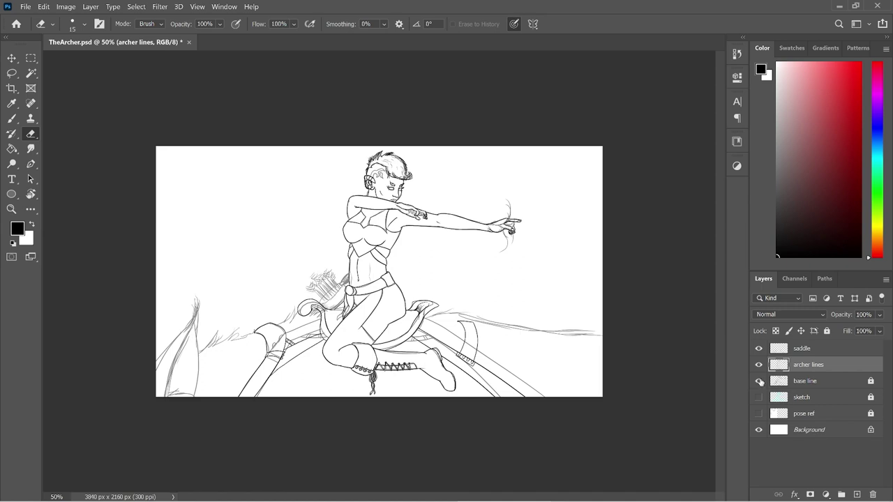
key(ctrl+s)
- Create a new layer above archer lines and name it quiver
click(858, 494)
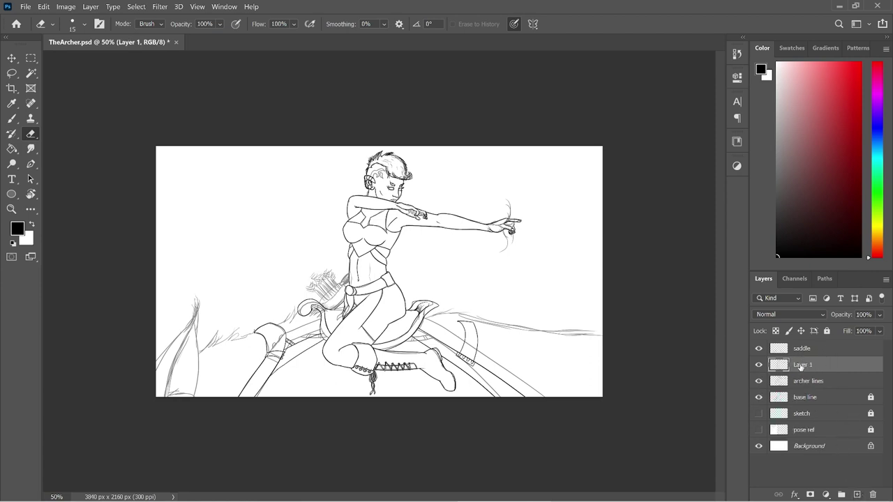
double_click(801, 365)
text(quiver)
key(Return)
- Ink the two long curved edges of the quiver's opening beside the archer's hip
key(ctrl+plus)
key(ctrl+plus)
key(ctrl+plus)
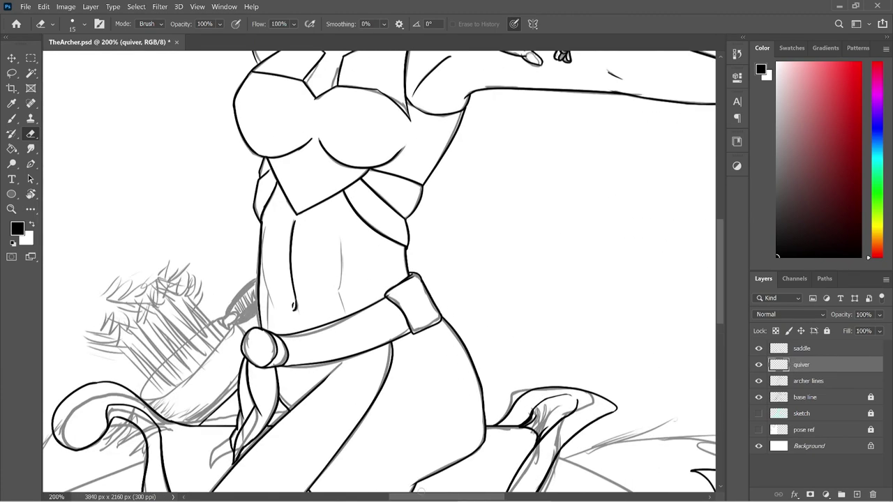
drag(422, 497, 378, 497)
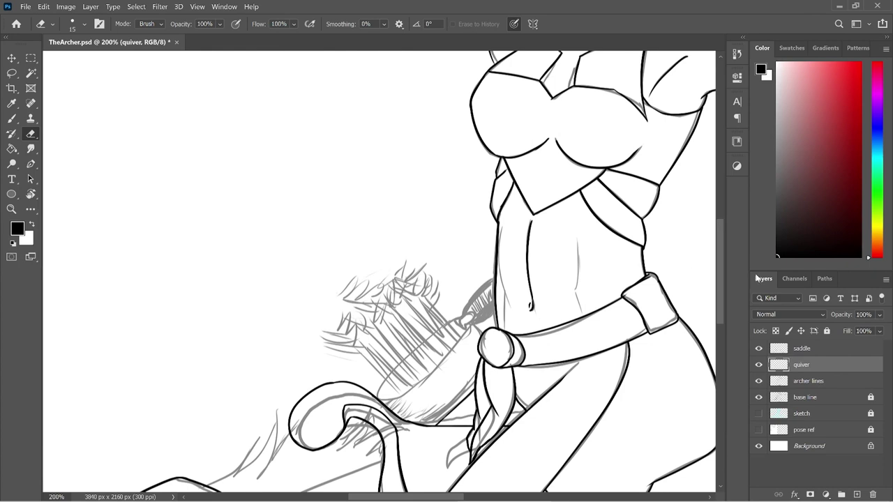
drag(721, 301, 723, 315)
key(b)
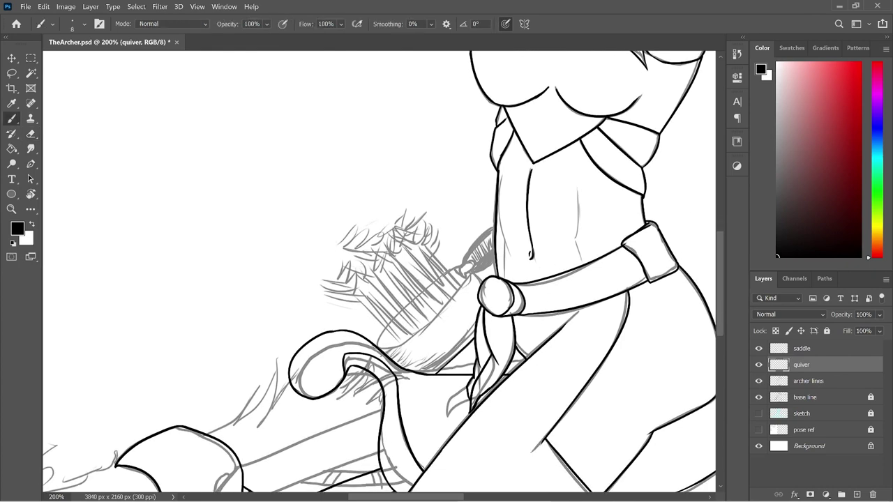
drag(454, 268, 381, 350)
drag(482, 276, 410, 343)
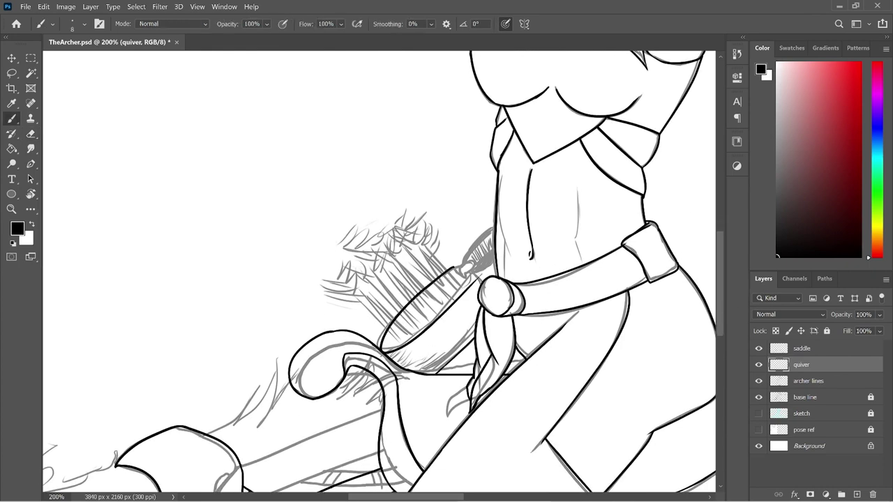
mouse_move(452, 272)
mouse_down()
mouse_move(474, 276)
mouse_move(453, 302)
mouse_up()
key(ctrl+z)
key(ctrl+z)
- Ink the small ring at the upper end of the quiver's opening and erase the overrunning edge beside it
mouse_move(453, 304)
mouse_down()
mouse_move(476, 269)
mouse_move(460, 266)
mouse_move(463, 277)
mouse_up()
click(469, 271)
click(467, 276)
key(e)
click(476, 275)
drag(474, 278, 467, 295)
- Ink the doubled upper edge of the quiver strap from the ring to the archer's waist
key(b)
drag(466, 260, 489, 232)
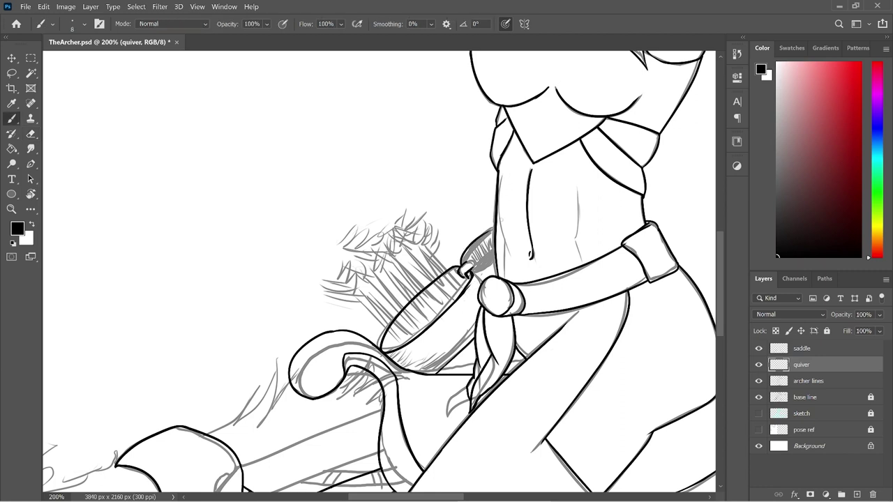
mouse_move(462, 267)
mouse_down()
mouse_move(462, 245)
mouse_move(490, 224)
mouse_up()
drag(467, 254, 462, 264)
key(e)
- Ink the lower edge of the quiver strap between the ring and the waist, redoing the stroke, and tidy its join at the ring
key(b)
drag(471, 273, 494, 261)
key(ctrl+z)
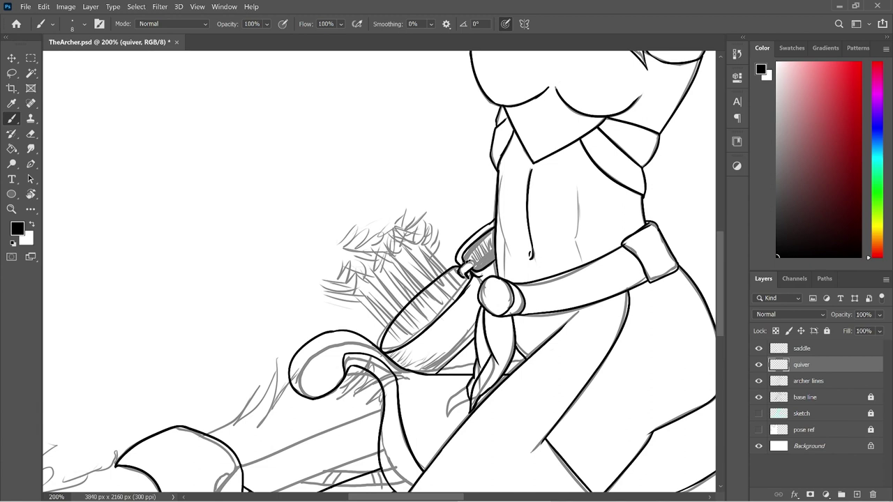
drag(472, 266, 479, 260)
key(e)
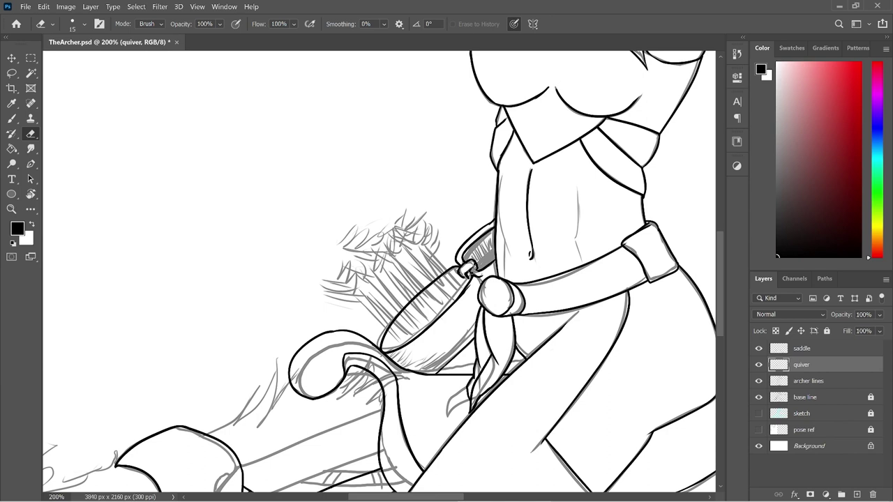
key(b)
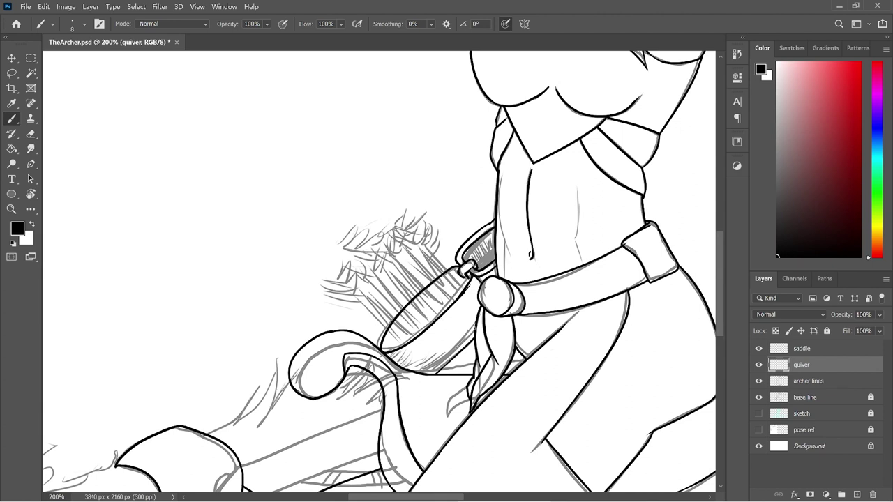
- Ink the quiver body's lower outline down to the saddle and a second rim line along the opening's lower edge
drag(476, 328, 416, 377)
key(e)
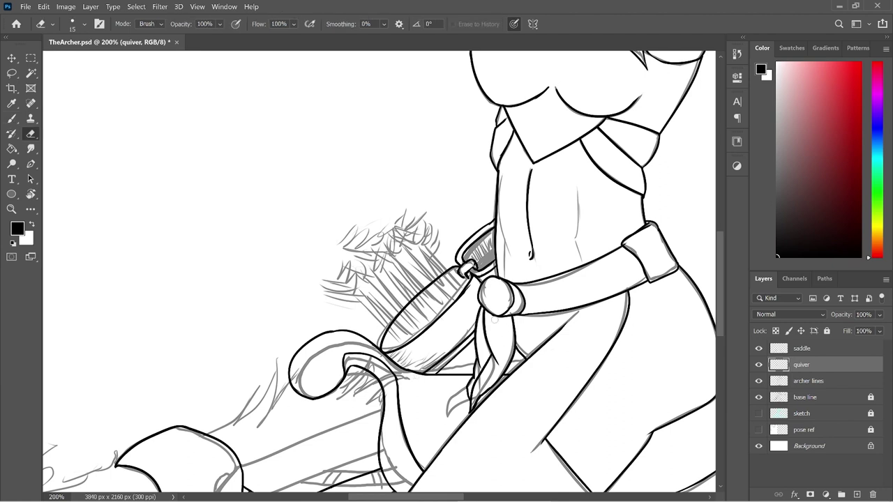
key(b)
drag(469, 275, 418, 330)
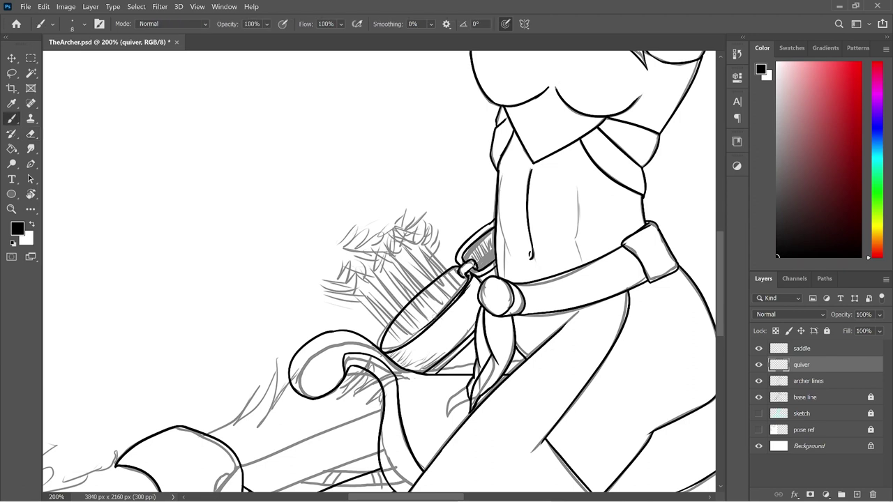
drag(431, 322, 398, 344)
key(e)
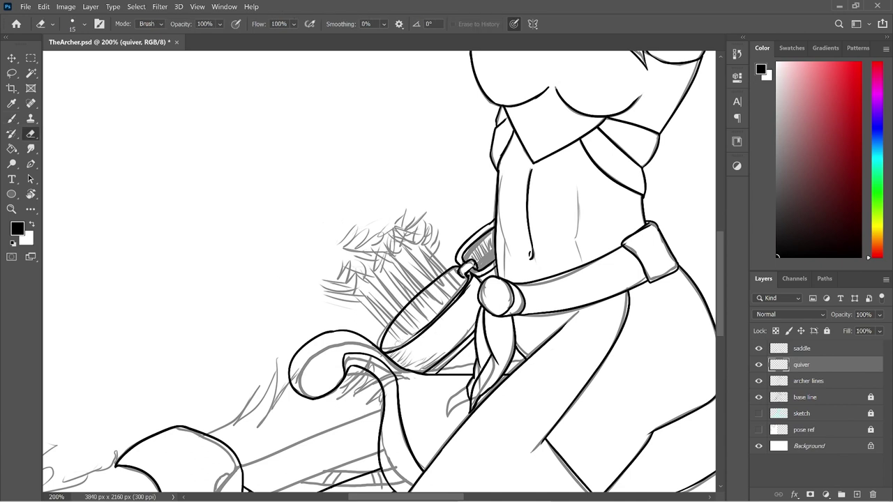
key(b)
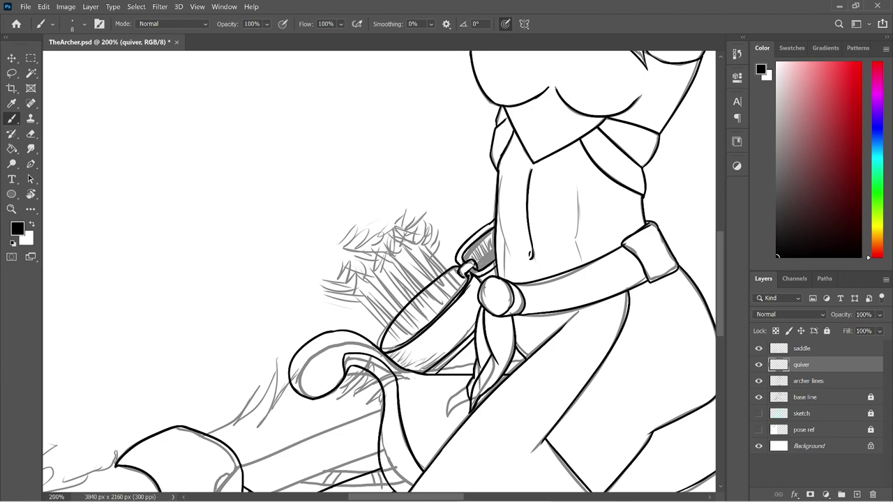
- Ink a second rim line along the opening's upper edge and lower corner, and clean up the rim near the ring
drag(385, 350, 399, 345)
drag(450, 272, 398, 317)
key(ctrl+z)
mouse_move(444, 276)
mouse_down()
mouse_move(399, 316)
mouse_move(383, 351)
mouse_up()
key(e)
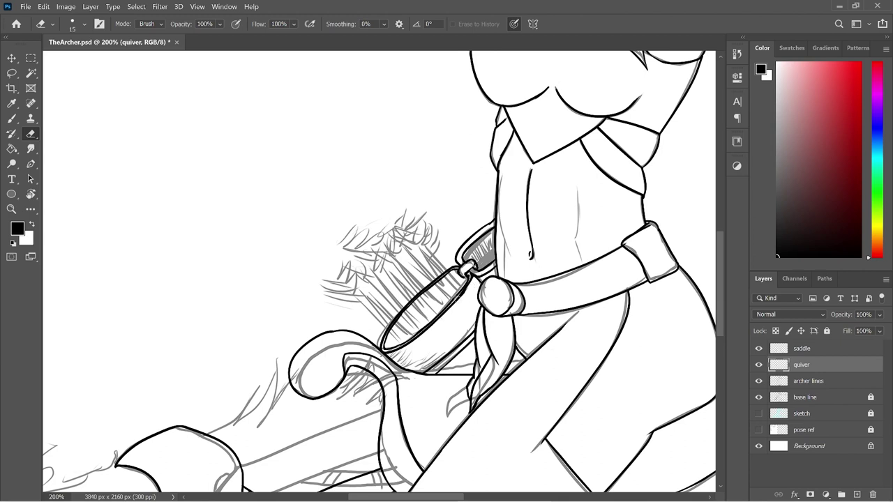
drag(472, 278, 455, 298)
key(b)
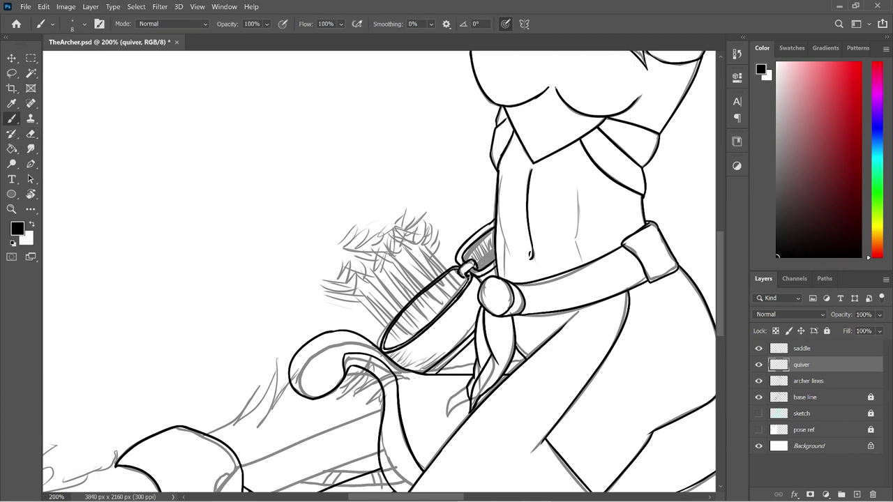
key(e)
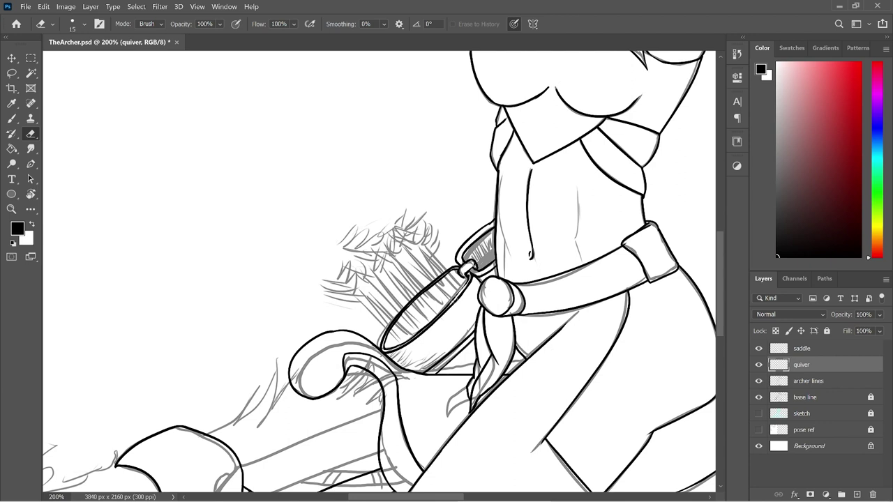
- Touch up the quiver rim's line just below the ring and check the inked lines with the base line layer temporarily hidden
key(b)
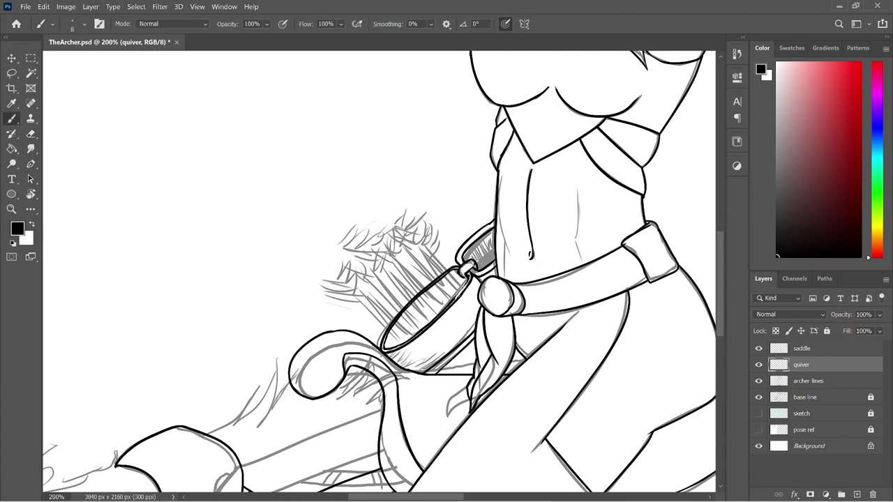
drag(454, 299, 469, 278)
click(759, 397)
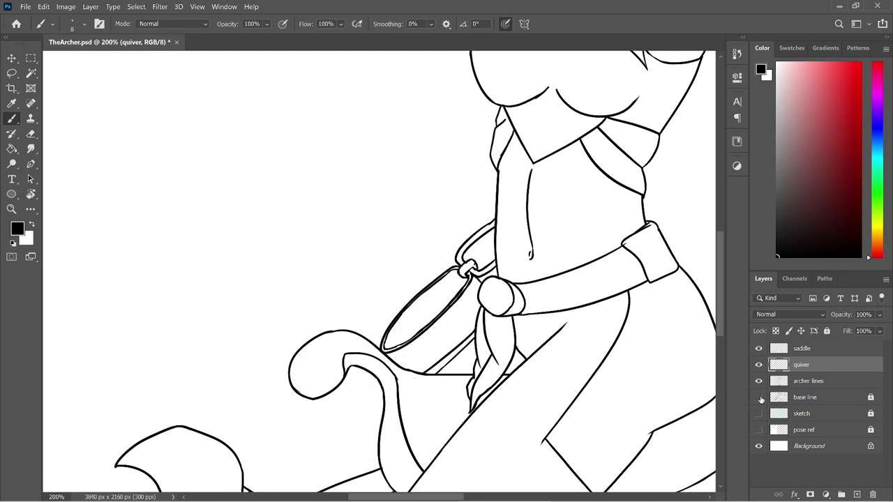
click(759, 397)
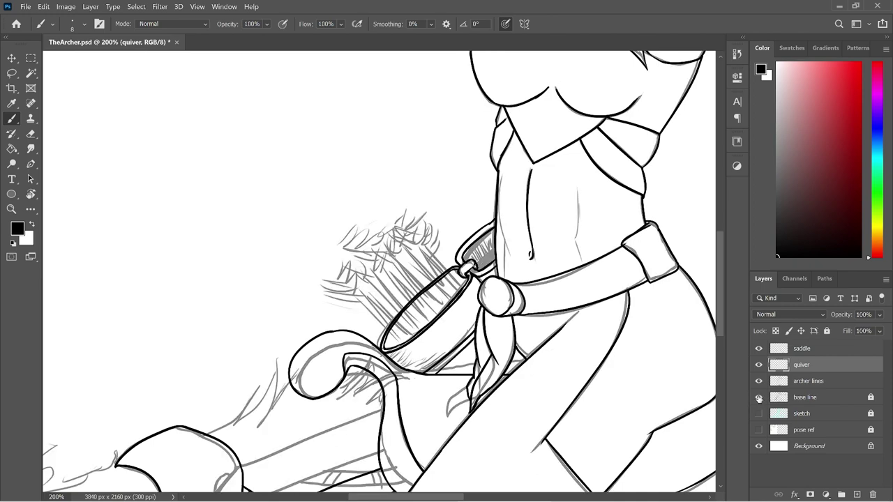
- Show the sketch layer and add a new layer named "arrow" directly above the base line layer
key(ctrl+minus)
key(ctrl+minus)
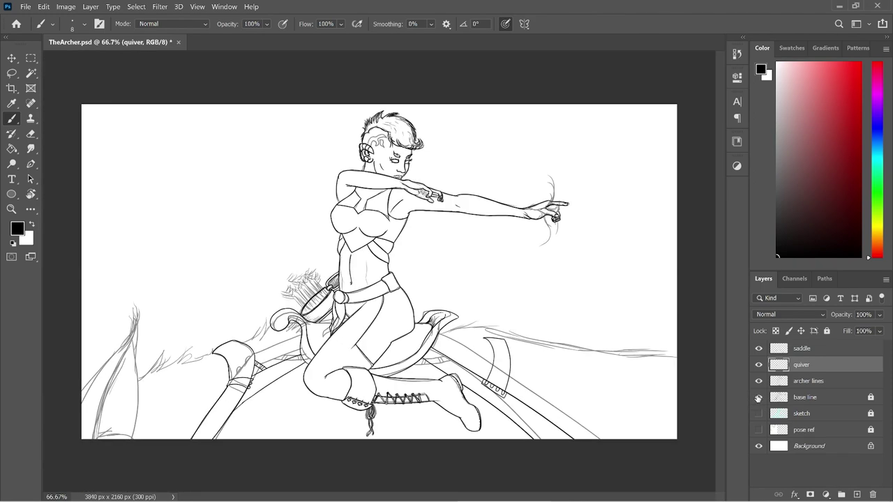
click(759, 414)
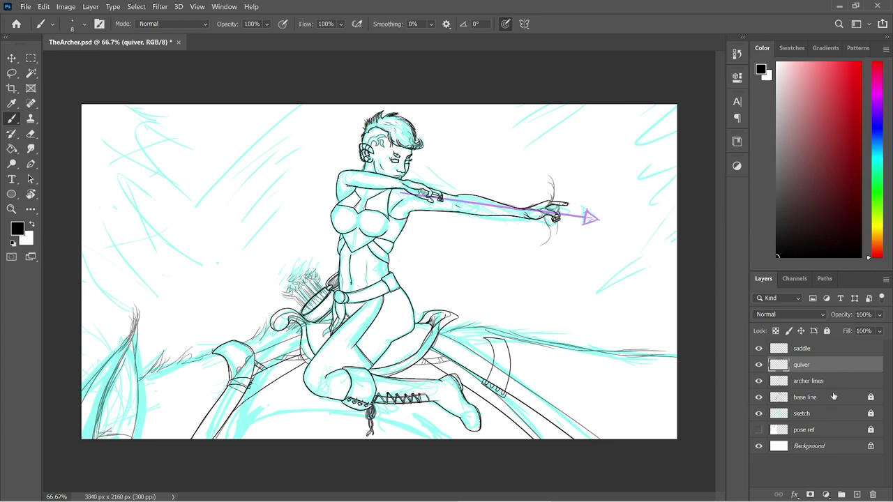
click(835, 396)
click(857, 495)
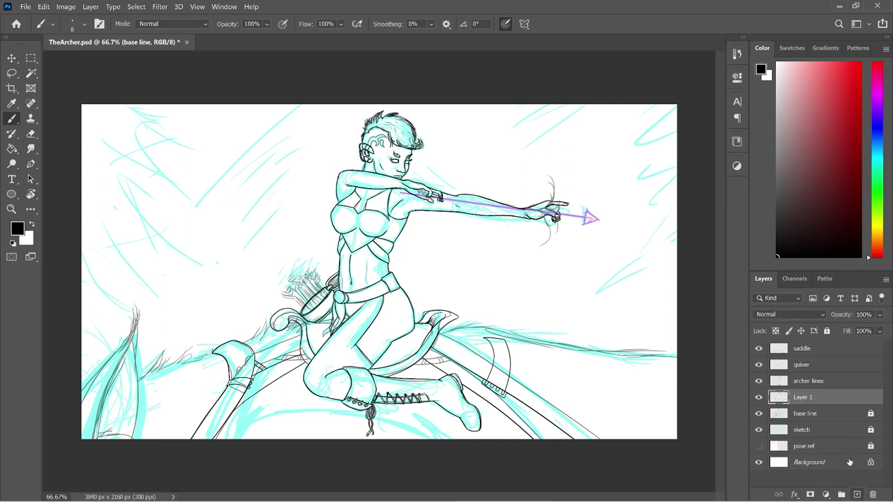
double_click(800, 397)
text(arrow)
key(Return)
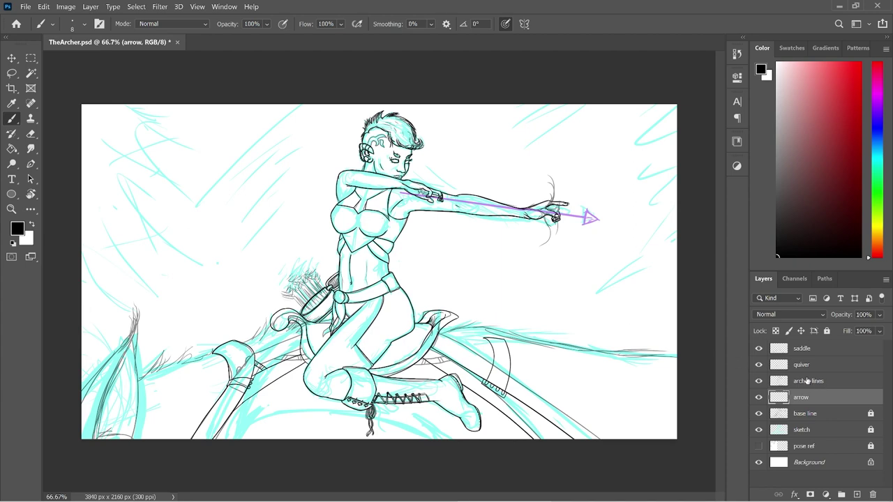
- Lock the archer lines, saddle and quiver layers completely and make the arrow layer active
double_click(779, 381)
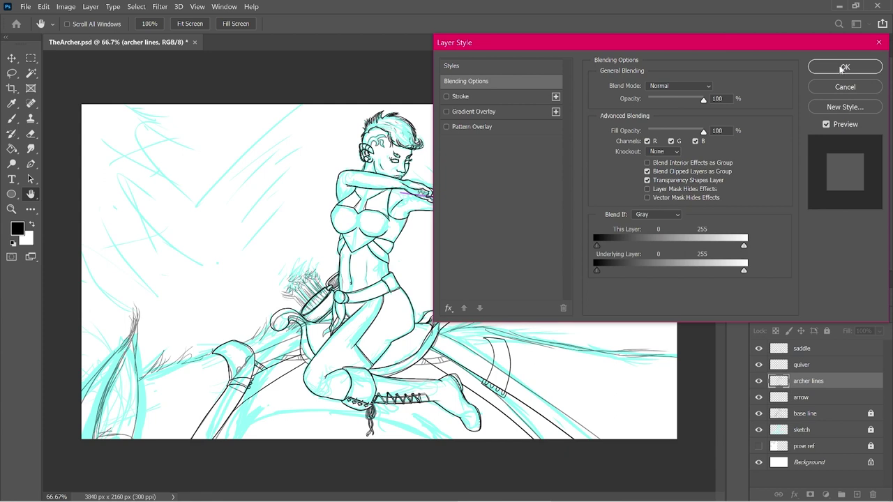
click(843, 67)
click(827, 331)
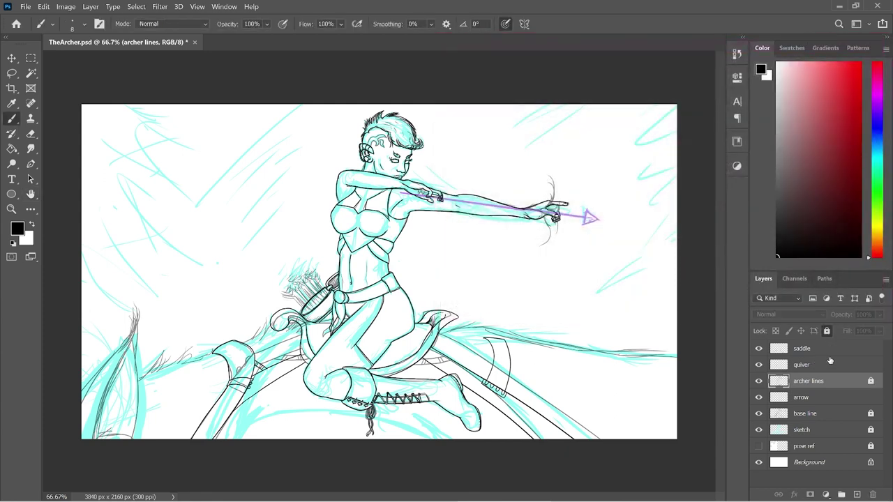
click(829, 351)
click(827, 330)
click(829, 361)
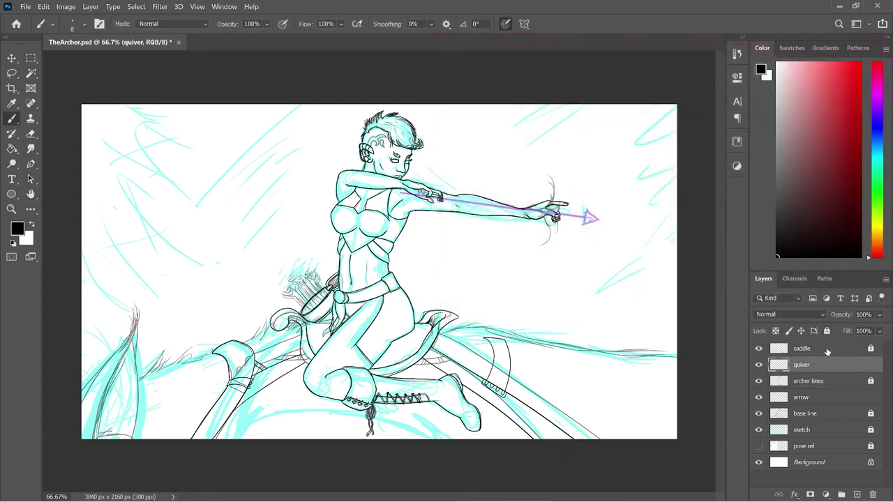
click(827, 331)
click(834, 397)
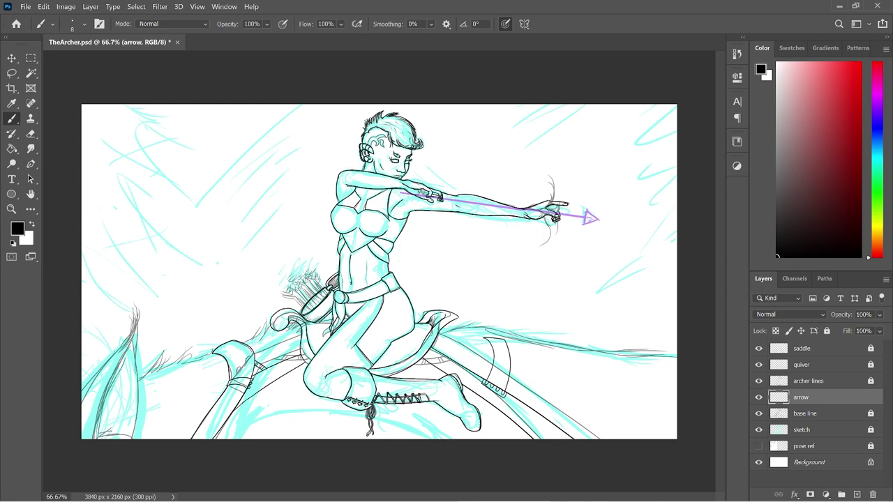
- Rotate the canvas to level the arrow and ink its shaft as two parallel black edges using the Clone Stamp
key(r)
drag(501, 200, 492, 185)
key(b)
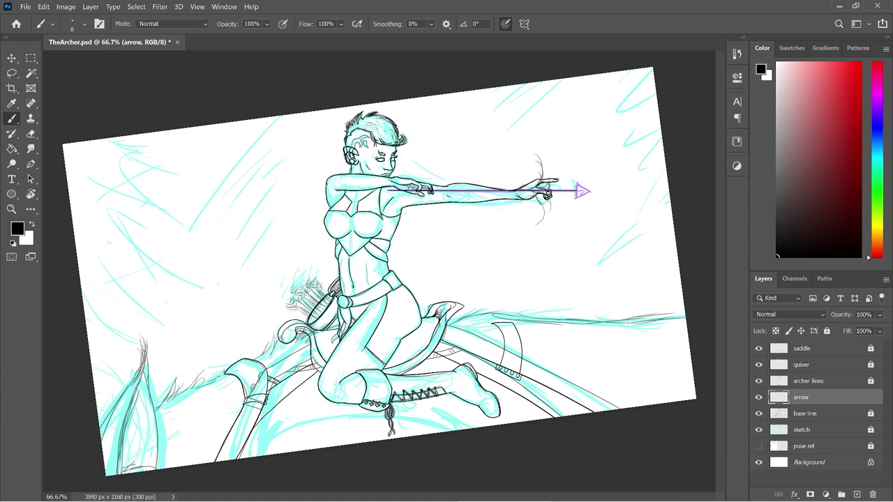
key(s)
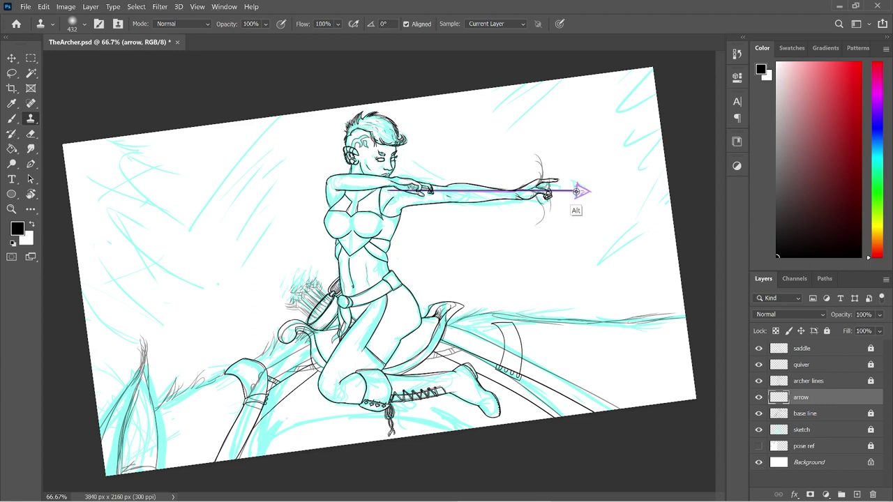
alt+click(576, 190)
click(576, 192)
drag(576, 192, 417, 186)
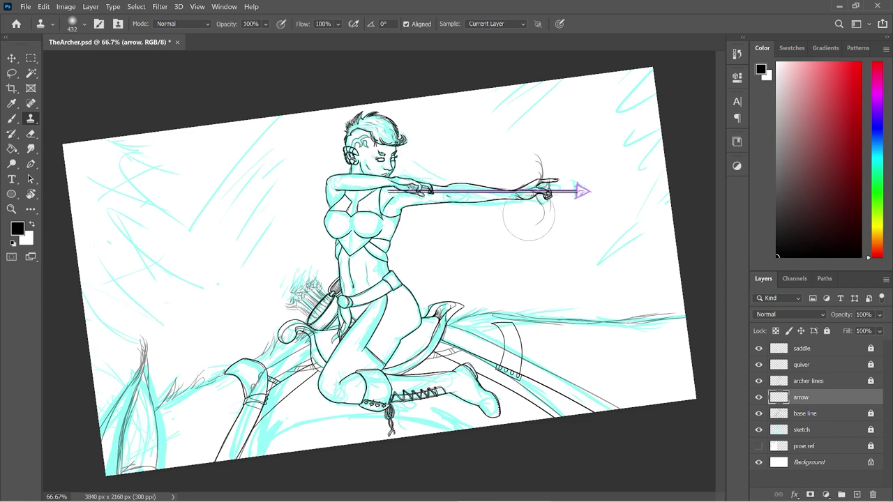
- Close the shaft's rear end, add a small notch near its front, and ink the triangular arrowhead over the purple guide
key(b)
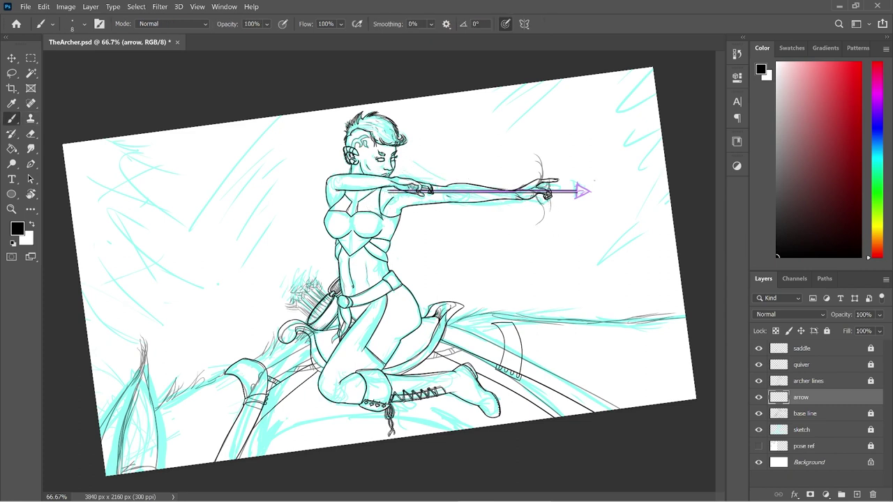
key(ctrl+plus)
key(ctrl+plus)
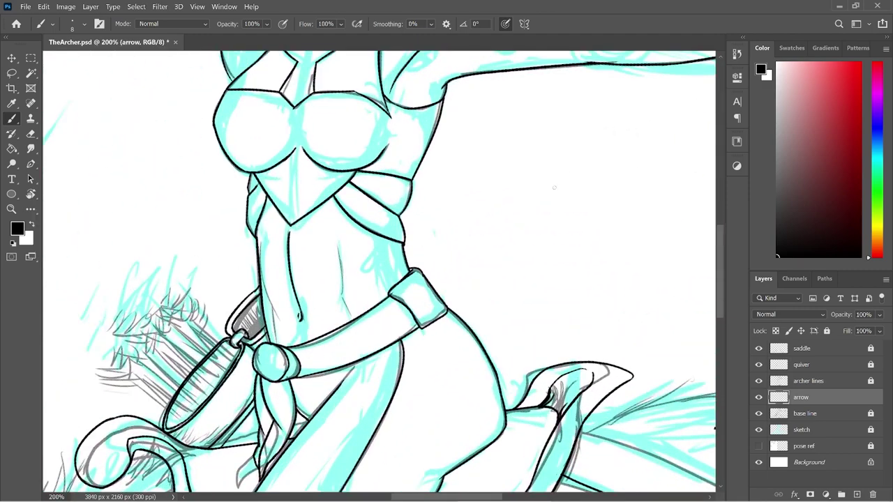
scroll(721, 256, up, 6)
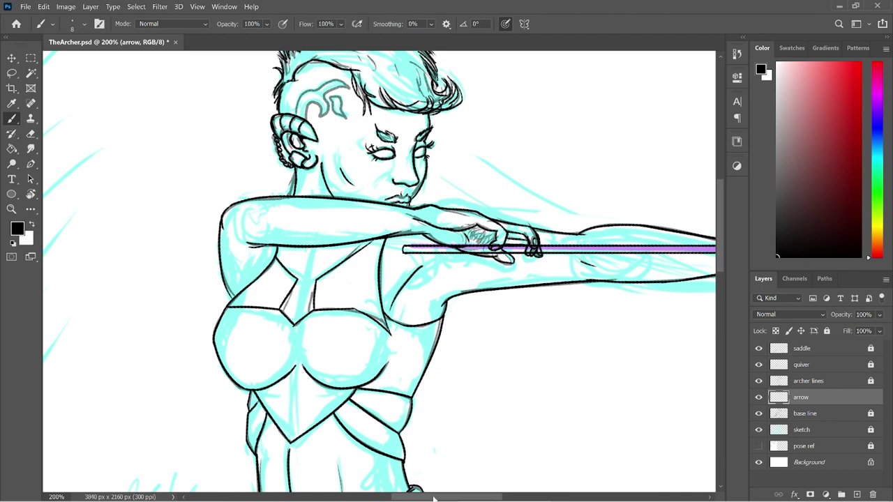
scroll(433, 480, right, 10)
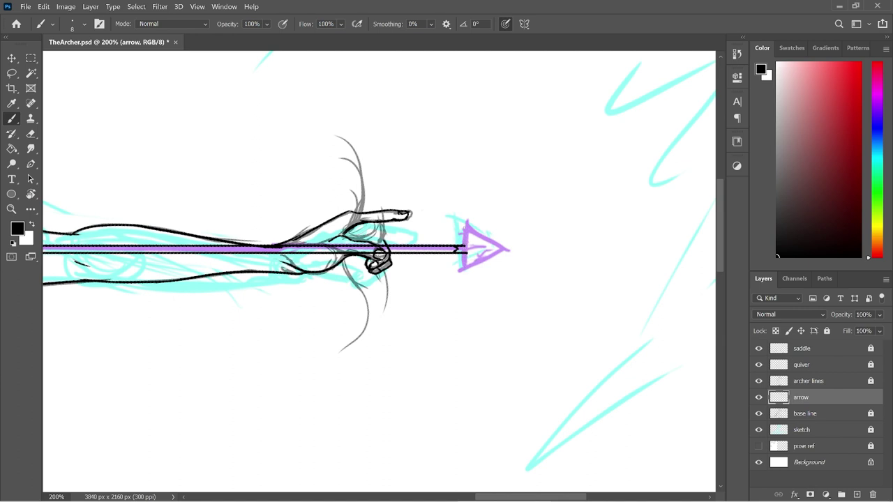
drag(464, 222, 464, 271)
key(e)
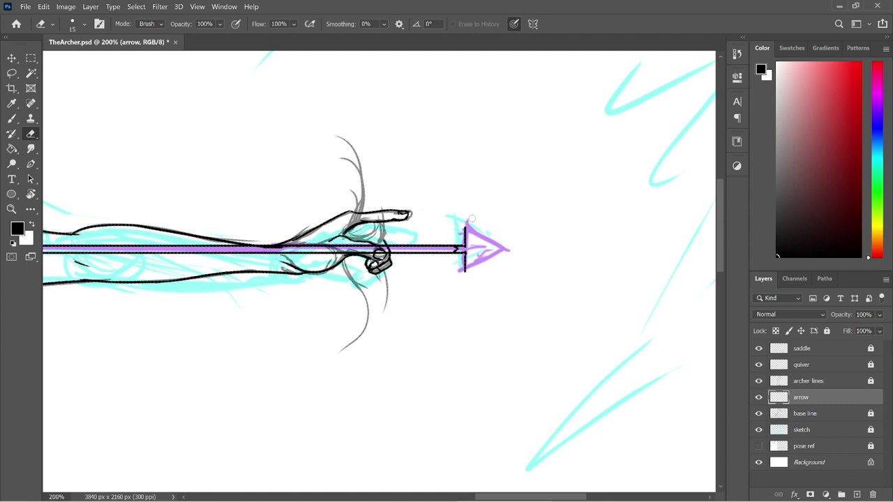
key(b)
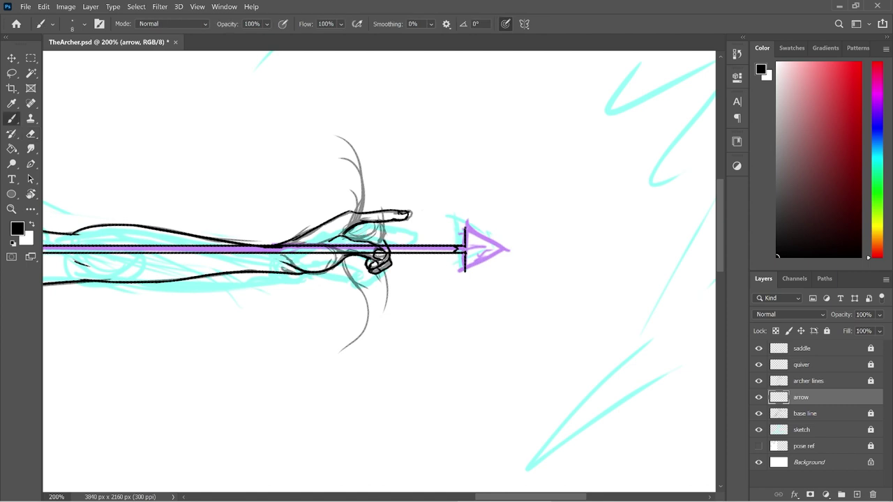
mouse_move(465, 226)
mouse_down()
mouse_move(519, 262)
mouse_move(438, 287)
mouse_up()
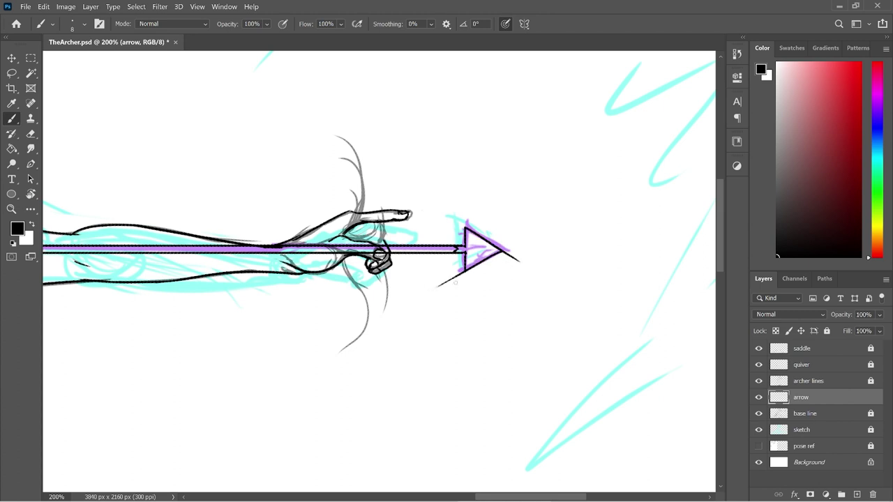
- Erase the line overshoots beyond the arrowhead's tip and lower corner
key(e)
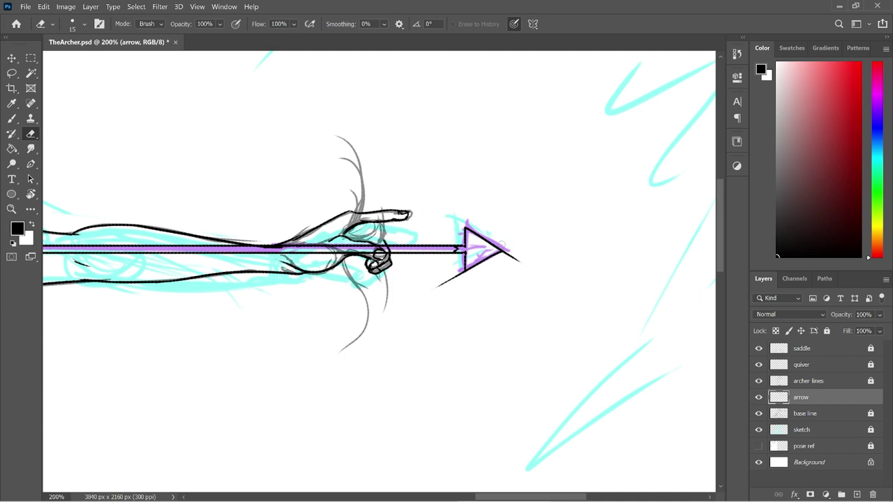
mouse_move(503, 244)
mouse_down()
mouse_move(503, 254)
mouse_move(514, 247)
mouse_move(506, 260)
mouse_move(526, 263)
mouse_up()
mouse_move(471, 272)
mouse_down()
mouse_move(434, 286)
mouse_move(464, 275)
mouse_up()
key(b)
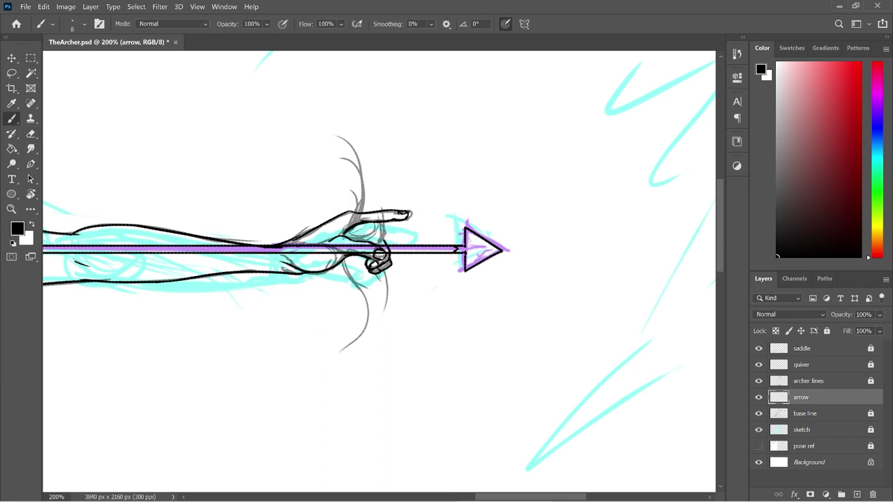
- Erase the arrowhead's sloping edges and trim both ends of its vertical base to make room for a narrower head
drag(468, 235, 470, 243)
mouse_move(471, 236)
mouse_down()
mouse_move(494, 251)
mouse_move(478, 257)
mouse_up()
key(e)
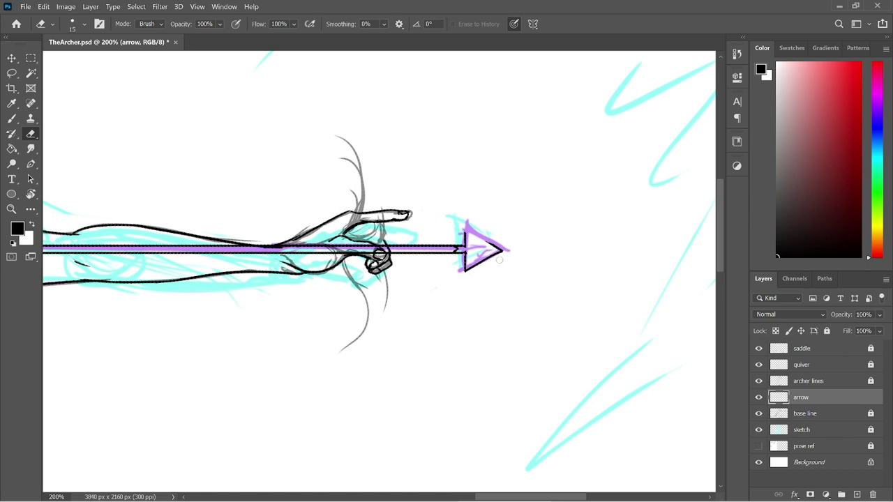
drag(481, 264, 464, 272)
drag(500, 256, 447, 279)
drag(499, 254, 446, 279)
key(b)
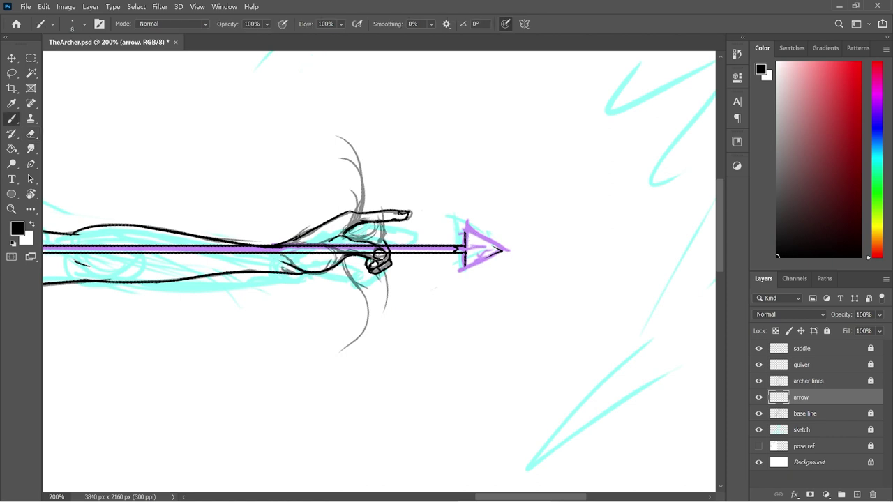
- Redraw the arrowhead's upper and lower edges as a narrower triangle and tidy its corners and tip
drag(465, 235, 465, 252)
key(e)
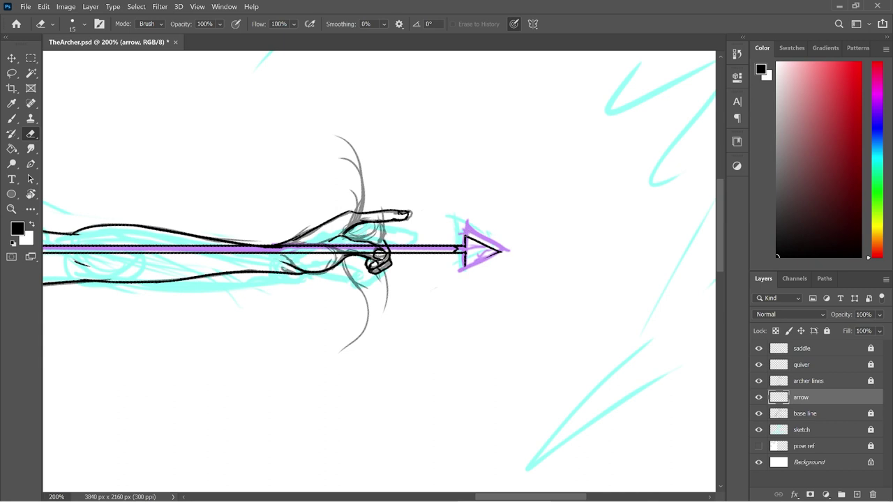
key(b)
drag(499, 251, 450, 272)
key(e)
key(b)
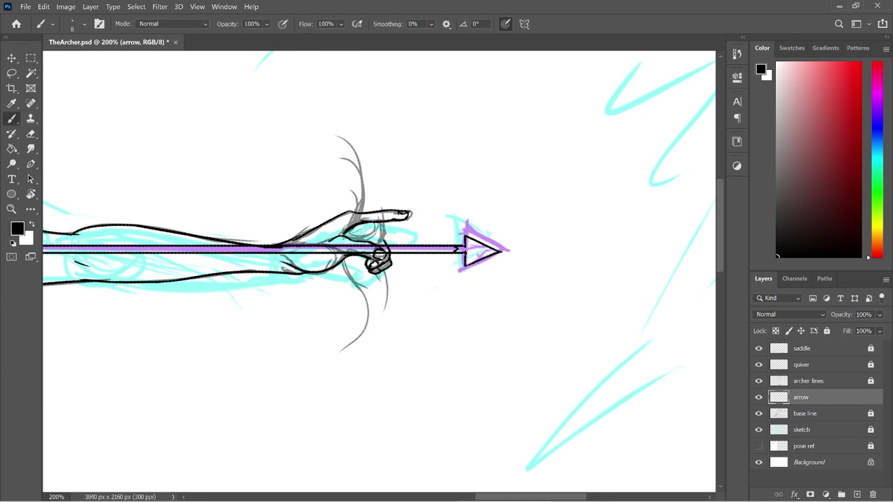
key(e)
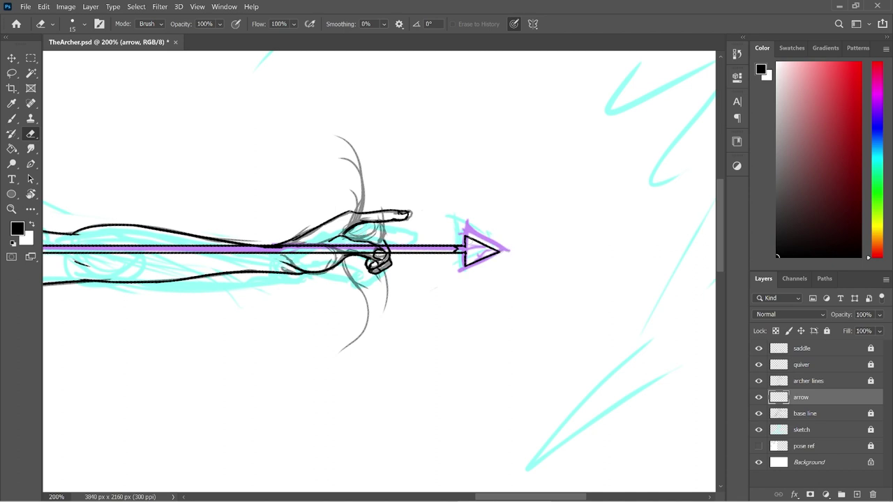
key(b)
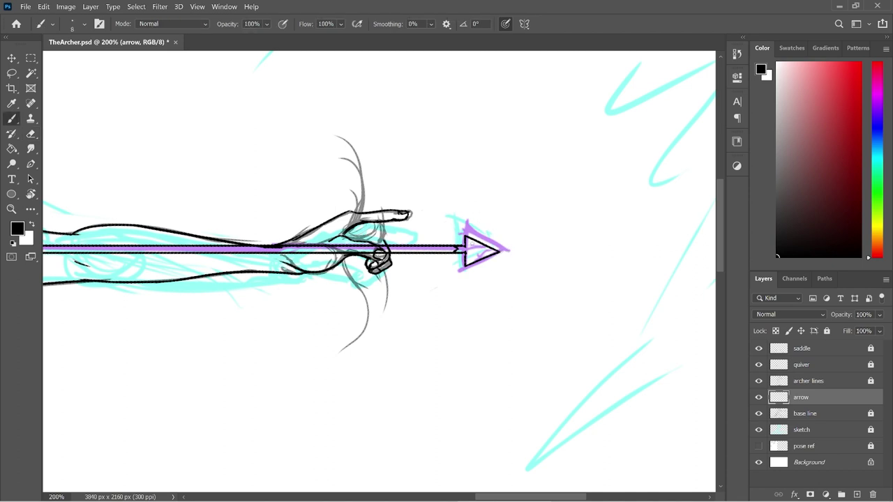
- Ink a smaller inner triangle inside the arrowhead and a faceted collar on the shaft just behind it, cleaning up the joins
drag(479, 246, 487, 249)
key(e)
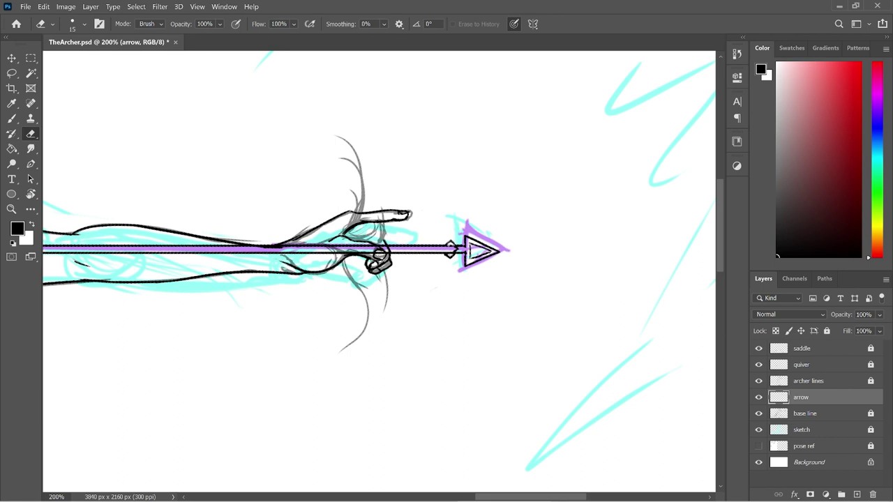
key(b)
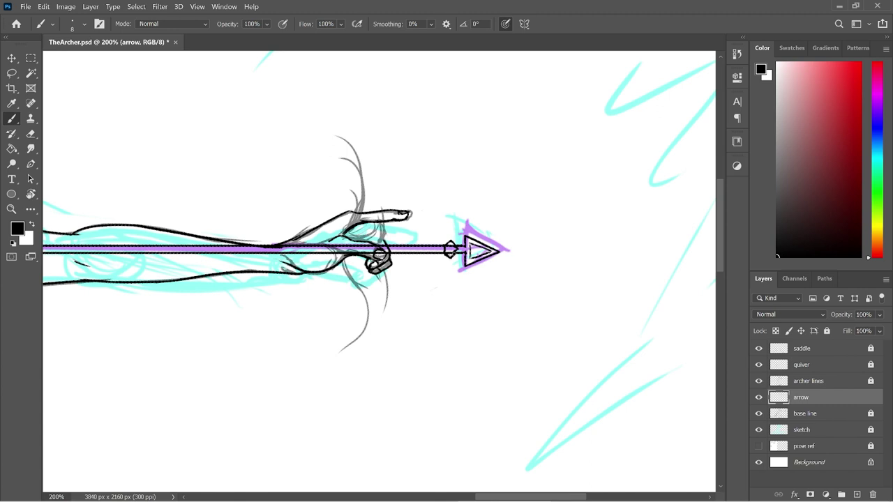
key(e)
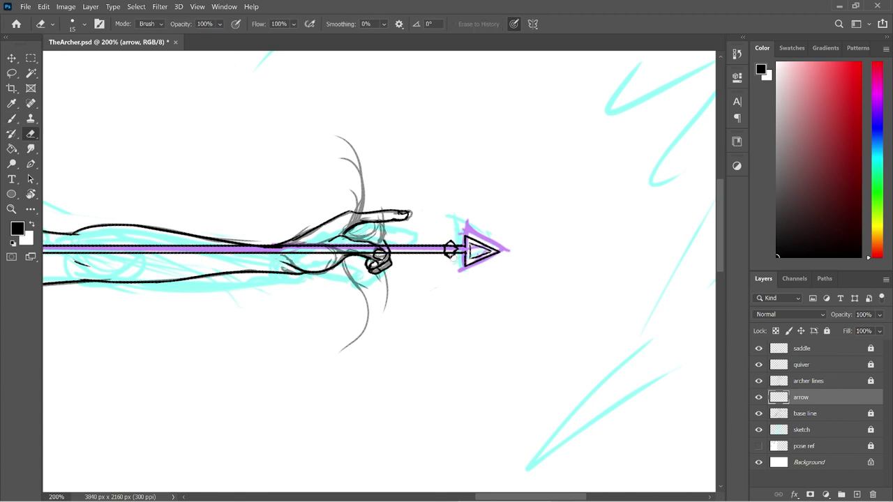
key(b)
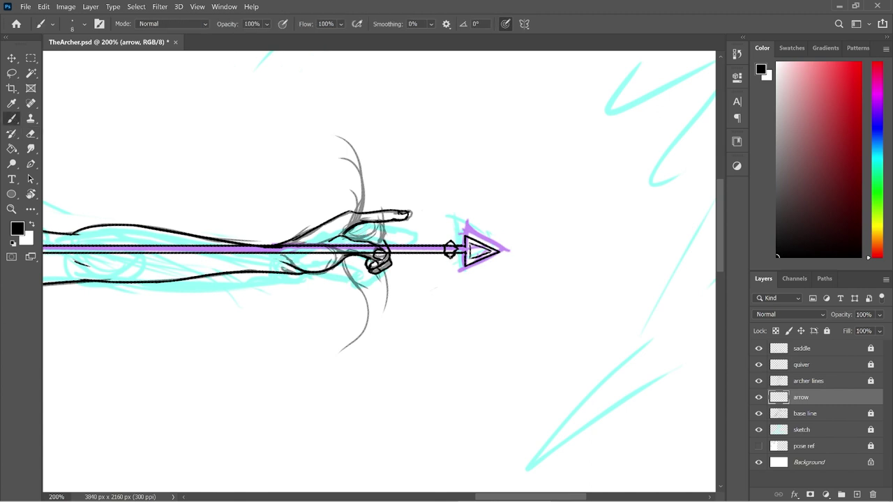
key(e)
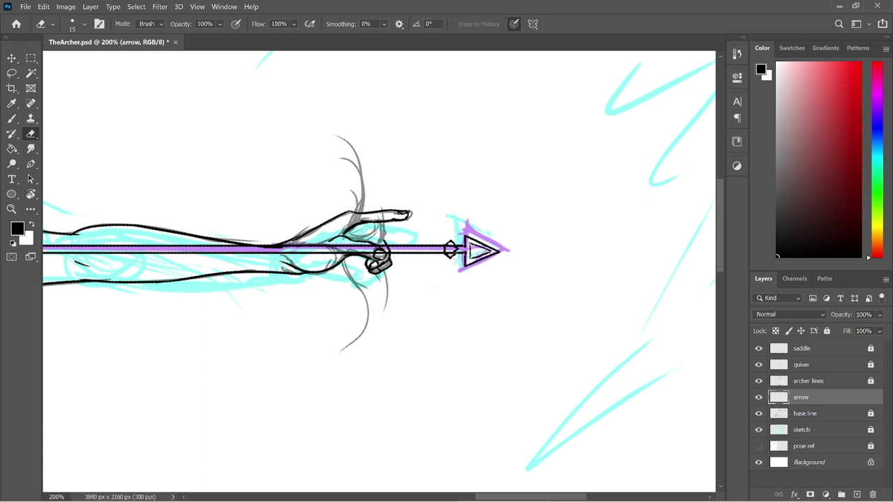
key(b)
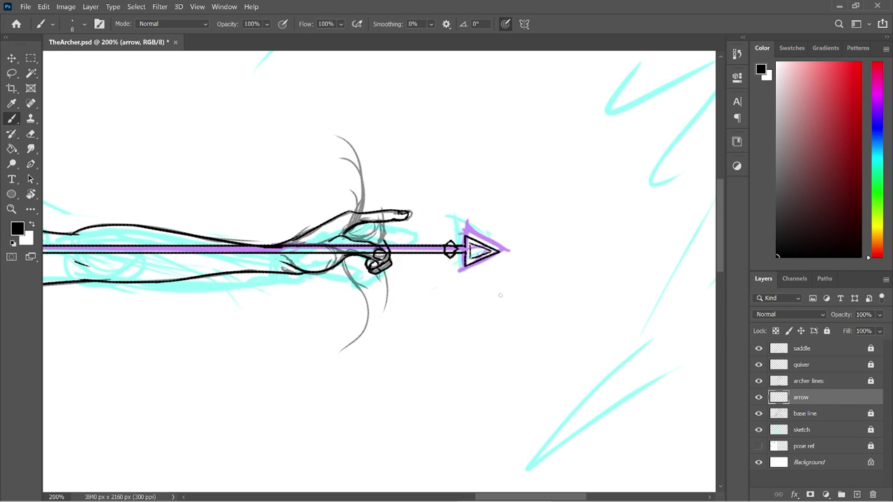
- Check the arrow's tail and the drawing hand against the pose ref layer, then hide that layer again
key(ctrl+minus)
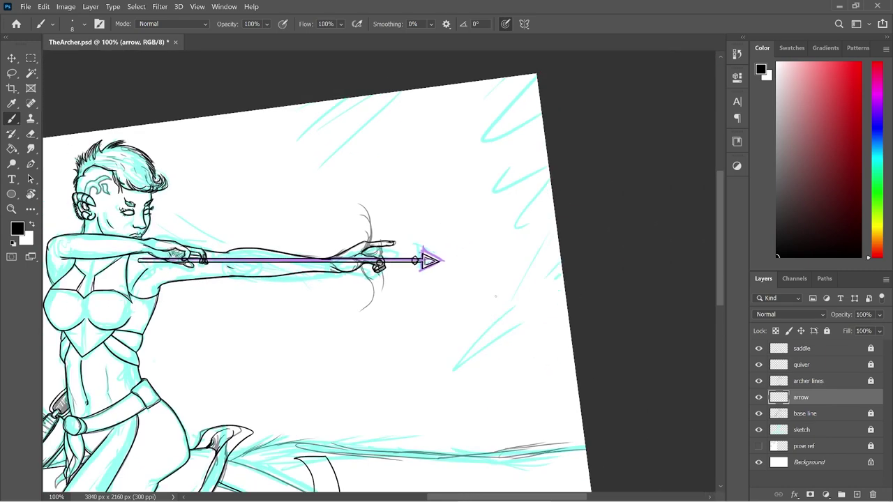
drag(460, 497, 401, 496)
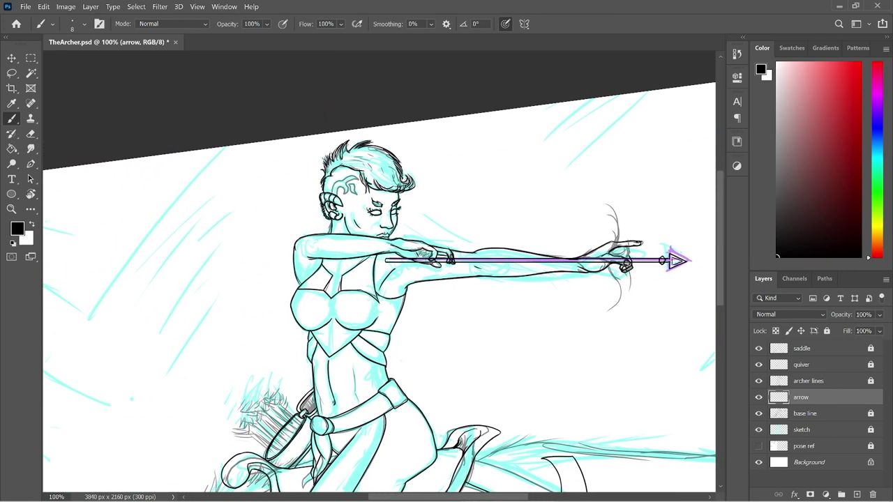
key(ctrl+plus)
key(ctrl+plus)
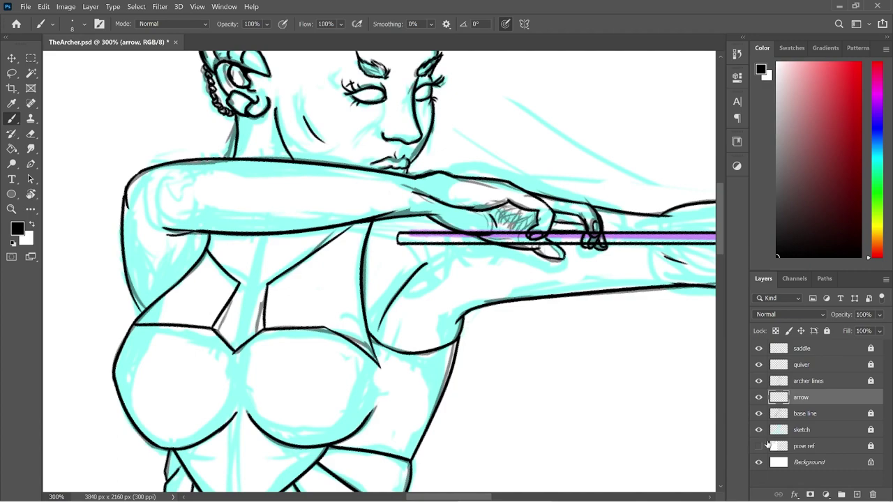
key(ctrl+minus)
key(ctrl+minus)
key(ctrl+minus)
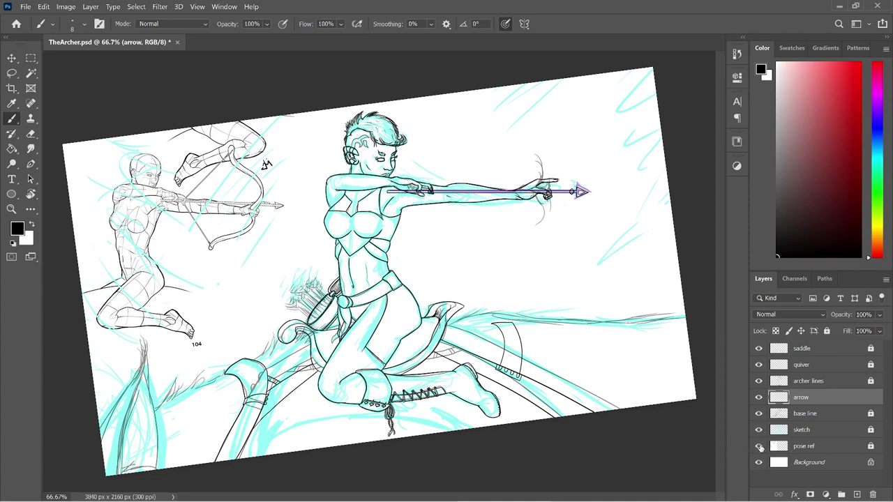
click(759, 446)
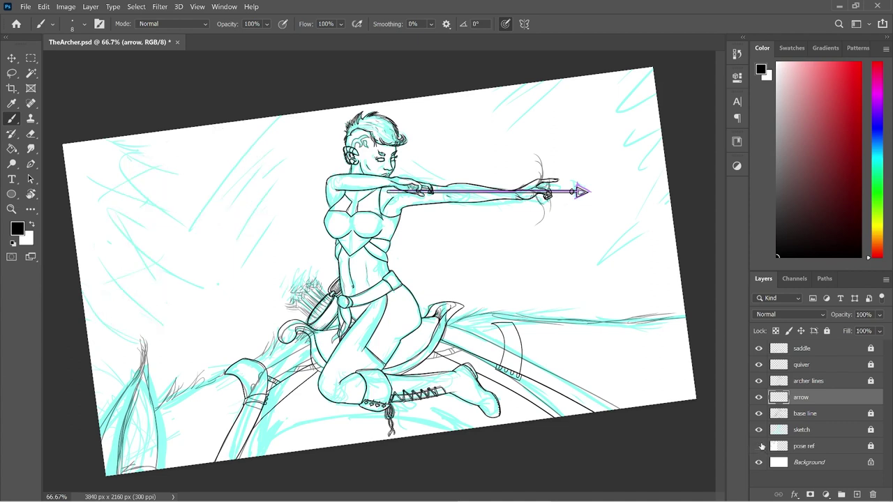
- Hide the cyan sketch layer to leave only the line work around the arrow's tail
key(ctrl+1)
key(ctrl+plus)
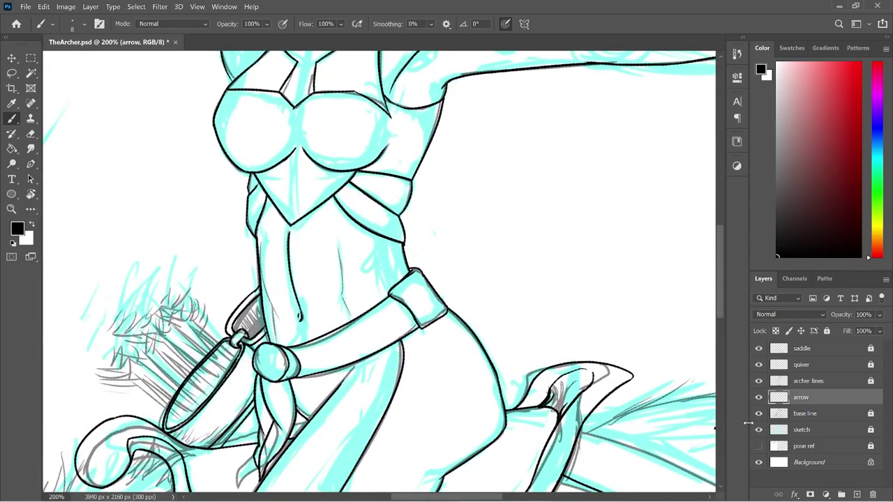
click(760, 430)
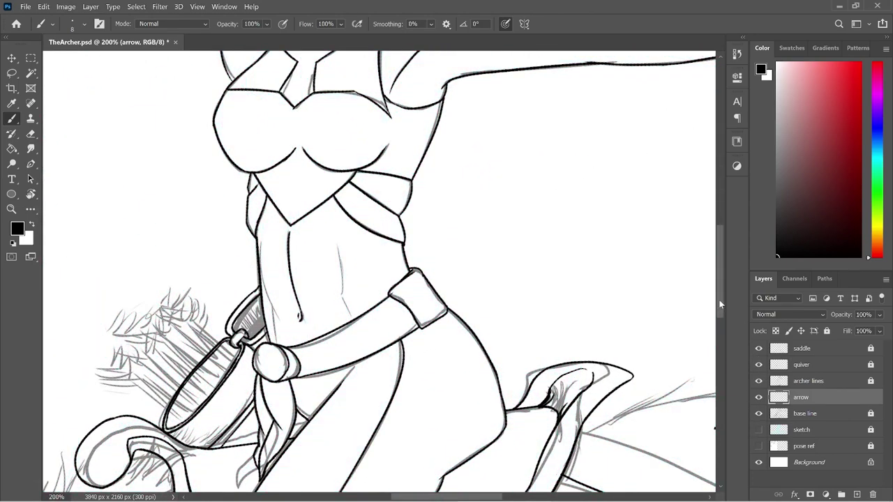
drag(720, 300, 719, 247)
key(ctrl+plus)
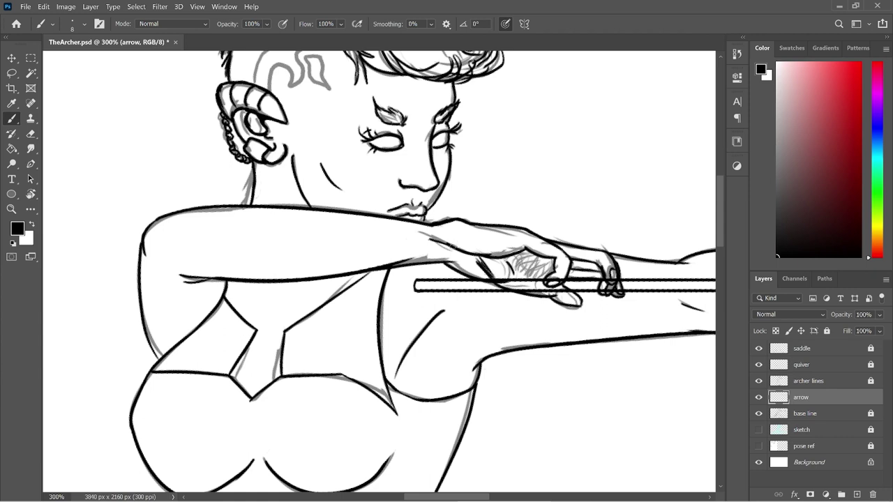
- Hatch the upper and lower feather vanes at the arrow's tail with dense slanted strokes on both sides of the shaft
drag(493, 294, 477, 309)
mouse_move(471, 248)
mouse_down()
mouse_move(483, 266)
mouse_move(473, 271)
mouse_move(479, 280)
mouse_up()
mouse_move(441, 252)
mouse_down()
mouse_move(457, 277)
mouse_move(471, 277)
mouse_move(434, 279)
mouse_up()
mouse_move(408, 250)
mouse_down()
mouse_move(425, 276)
mouse_move(419, 271)
mouse_move(415, 310)
mouse_move(426, 314)
mouse_up()
drag(451, 286, 430, 314)
drag(456, 287, 437, 312)
drag(439, 312, 433, 320)
drag(460, 291, 442, 311)
drag(465, 290, 451, 313)
mouse_move(470, 293)
mouse_down()
mouse_move(452, 320)
mouse_move(464, 316)
mouse_move(477, 300)
mouse_move(405, 319)
mouse_move(424, 328)
mouse_up()
drag(446, 306, 433, 325)
mouse_move(447, 316)
mouse_down()
mouse_move(435, 328)
mouse_move(442, 325)
mouse_up()
mouse_move(462, 307)
mouse_down()
mouse_move(442, 326)
mouse_move(463, 323)
mouse_up()
drag(472, 310, 455, 326)
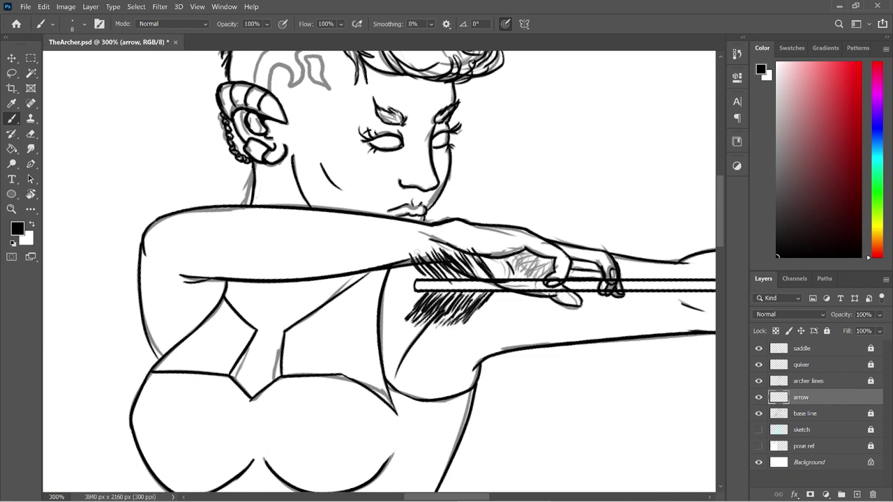
mouse_move(423, 253)
mouse_down()
mouse_move(437, 276)
mouse_move(486, 281)
mouse_up()
drag(466, 249, 484, 279)
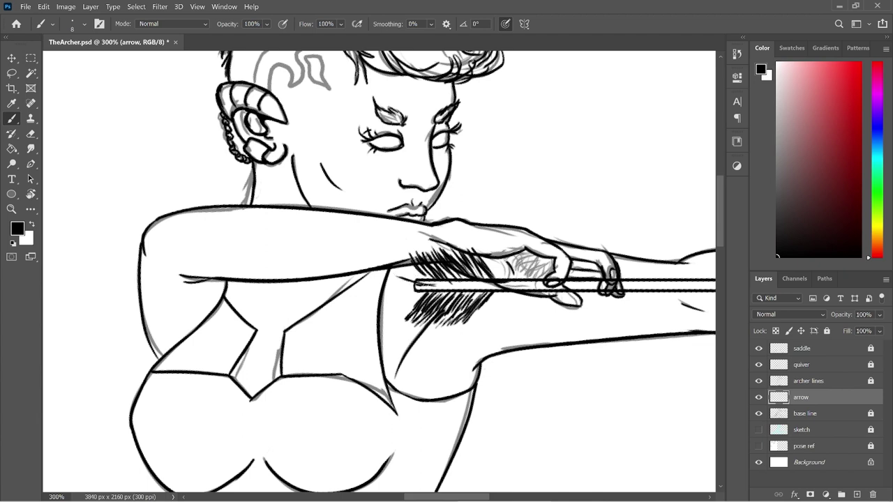
- Ink a dark middle feather along the arrow's shaft and outline the edges of the upper and lower vanes
drag(438, 285, 467, 286)
mouse_move(398, 277)
mouse_down()
mouse_move(475, 273)
mouse_move(495, 282)
mouse_move(489, 276)
mouse_up()
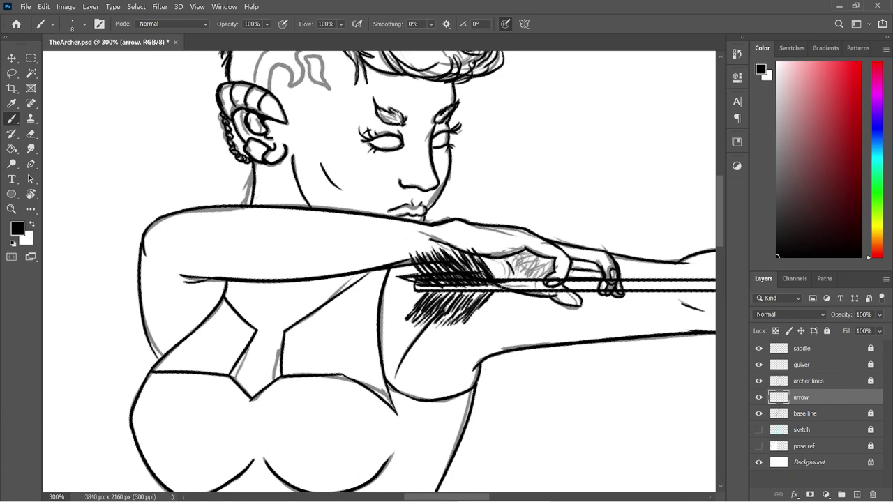
mouse_move(387, 277)
mouse_down()
mouse_move(426, 287)
mouse_move(424, 274)
mouse_move(388, 277)
mouse_move(418, 285)
mouse_move(398, 323)
mouse_up()
drag(424, 291, 401, 317)
drag(417, 276, 399, 256)
mouse_move(423, 279)
mouse_down()
mouse_move(399, 252)
mouse_move(474, 248)
mouse_up()
mouse_move(395, 321)
mouse_down()
mouse_move(407, 302)
mouse_move(428, 316)
mouse_move(409, 318)
mouse_move(461, 318)
mouse_move(493, 296)
mouse_up()
- Erase stray strokes around the fletching's edges and along the shaft, reducing the eraser to 6 px for the fine spots
key(e)
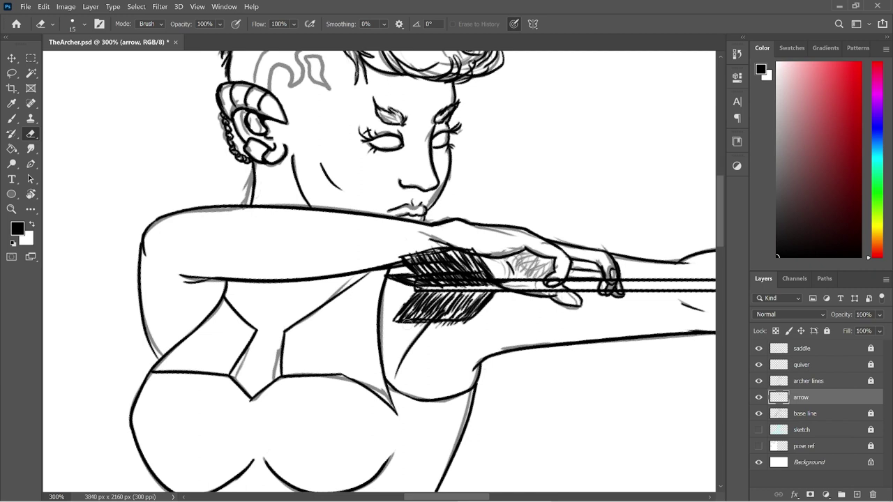
mouse_move(416, 327)
mouse_down()
mouse_move(479, 326)
mouse_move(455, 326)
mouse_up()
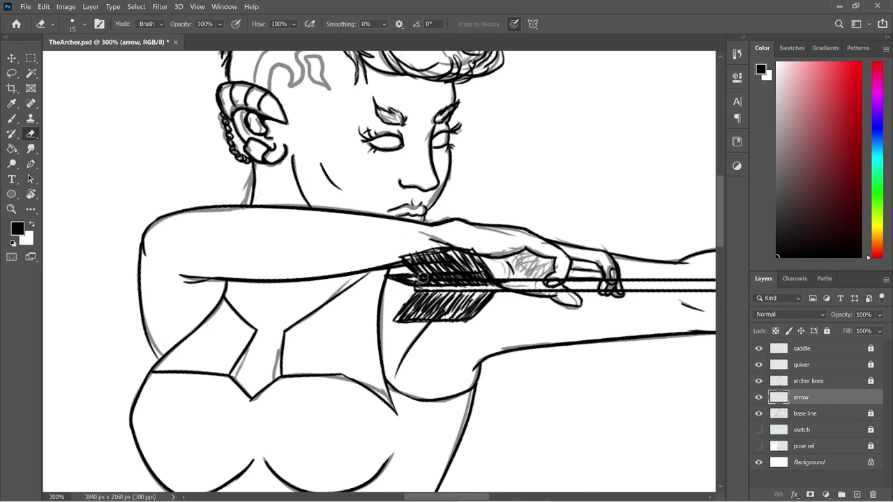
right_click(570, 211)
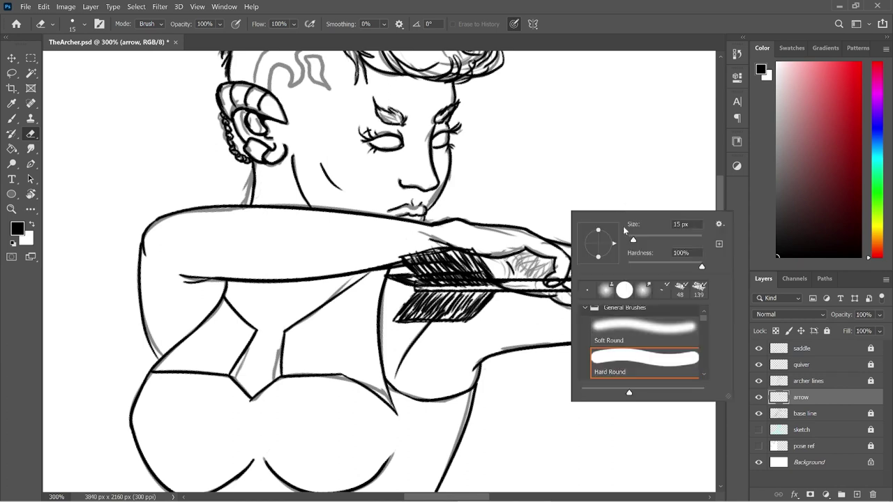
drag(632, 240, 630, 240)
key(Return)
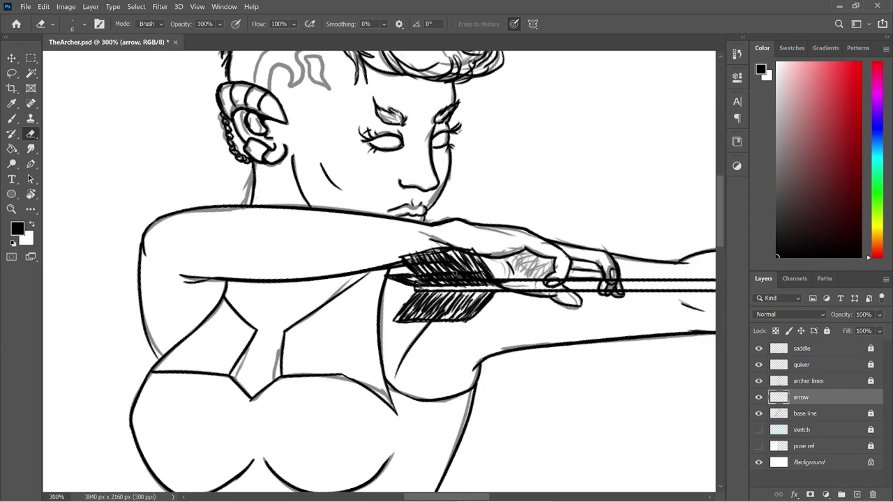
mouse_move(419, 278)
mouse_down()
mouse_move(448, 284)
mouse_move(443, 276)
mouse_move(470, 274)
mouse_move(444, 278)
mouse_up()
mouse_move(402, 321)
mouse_down()
mouse_move(422, 301)
mouse_move(471, 300)
mouse_move(459, 326)
mouse_up()
drag(496, 297, 455, 339)
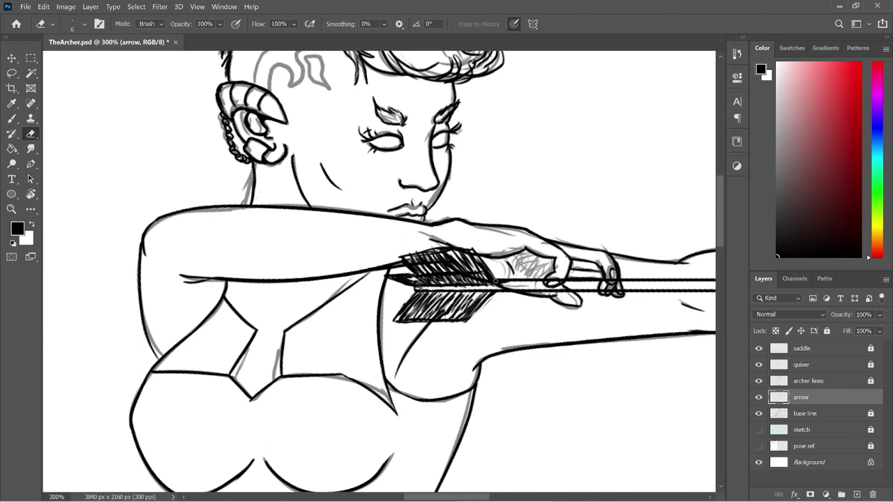
drag(498, 278, 458, 235)
- Trim the strokes sticking out above the upper vane and redraw its front and top edges
key(b)
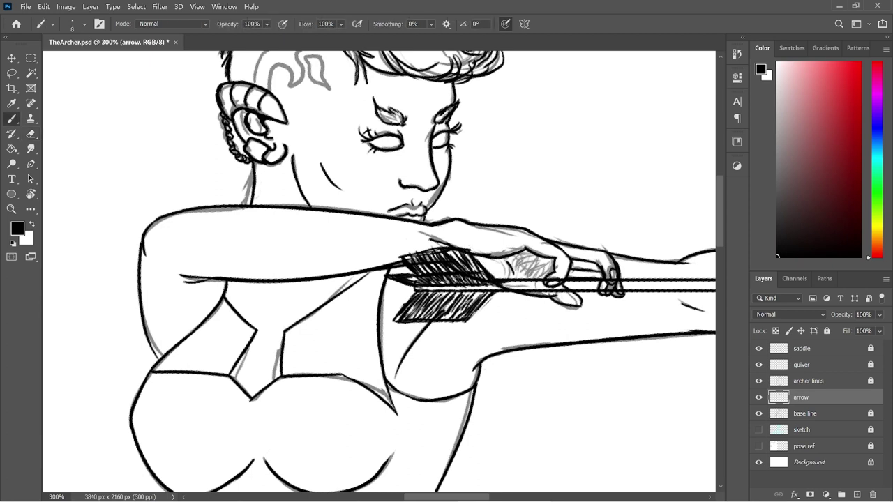
drag(471, 251, 482, 266)
key(e)
mouse_move(419, 251)
mouse_down()
mouse_move(488, 257)
mouse_move(446, 248)
mouse_move(460, 251)
mouse_up()
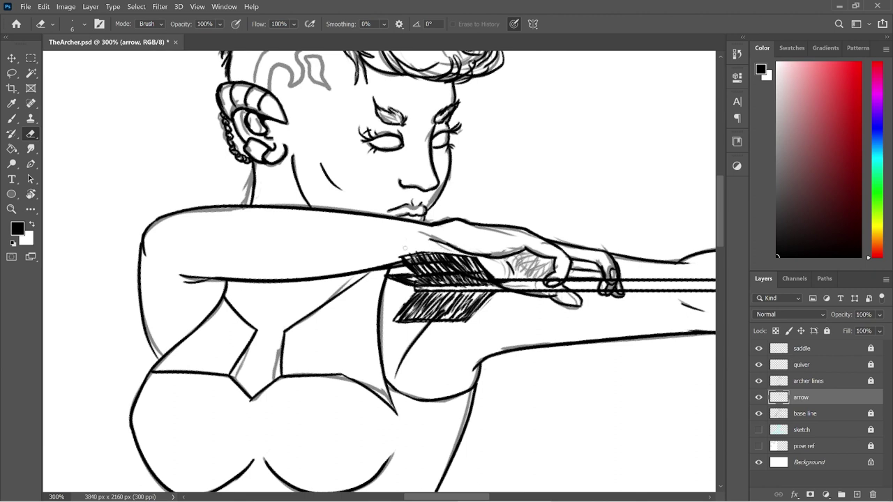
drag(397, 253, 453, 253)
key(b)
drag(400, 258, 465, 257)
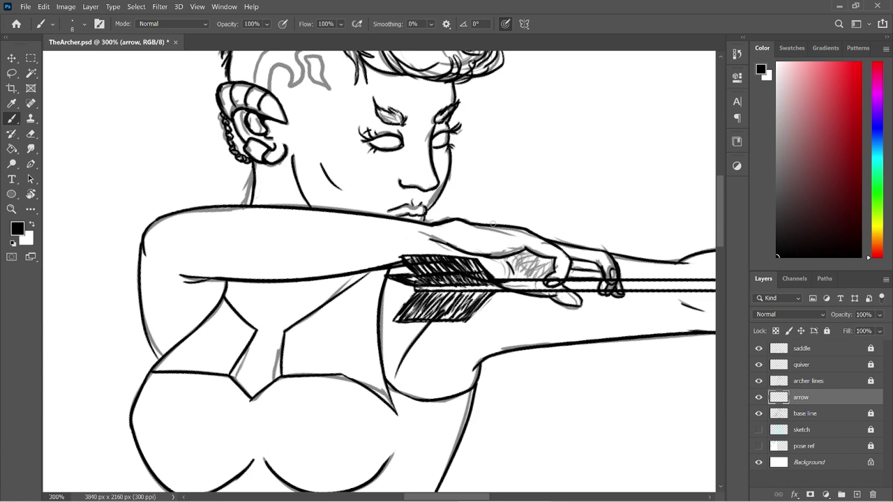
- Save the document with the finished arrow
key(ctrl+minus)
key(ctrl+minus)
key(ctrl+minus)
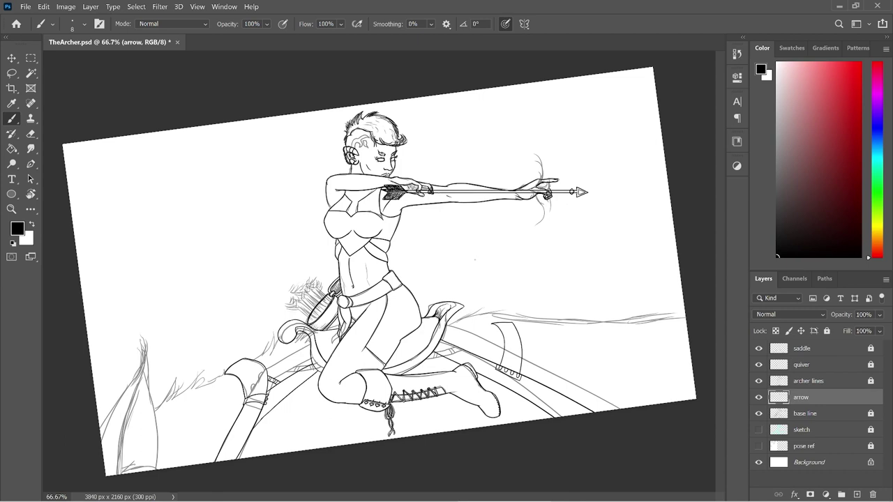
key(ctrl+s)
- Duplicate the arrow layer and rotate the copy by about 40 degrees so its head points diagonally down
right_click(834, 396)
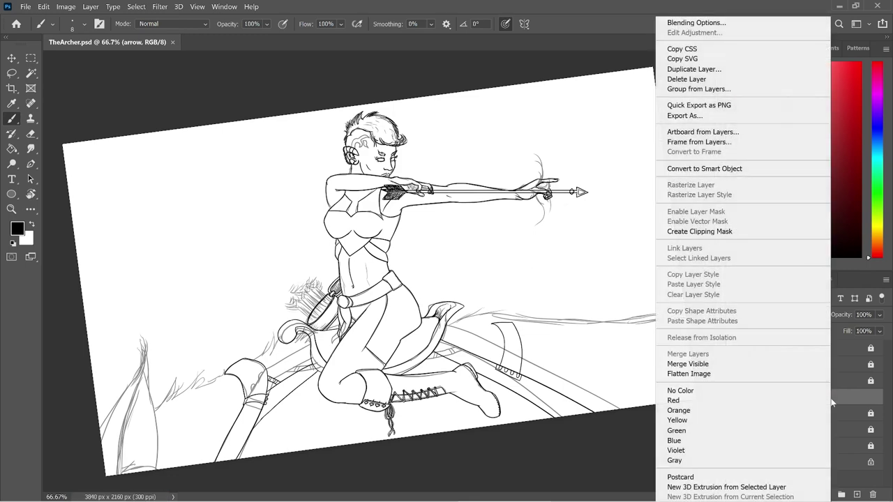
click(716, 68)
key(Return)
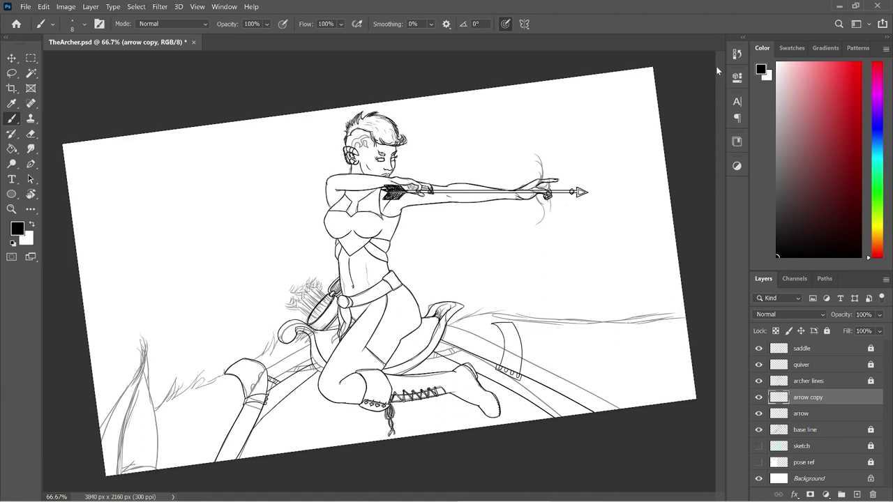
key(ctrl+t)
drag(612, 135, 623, 224)
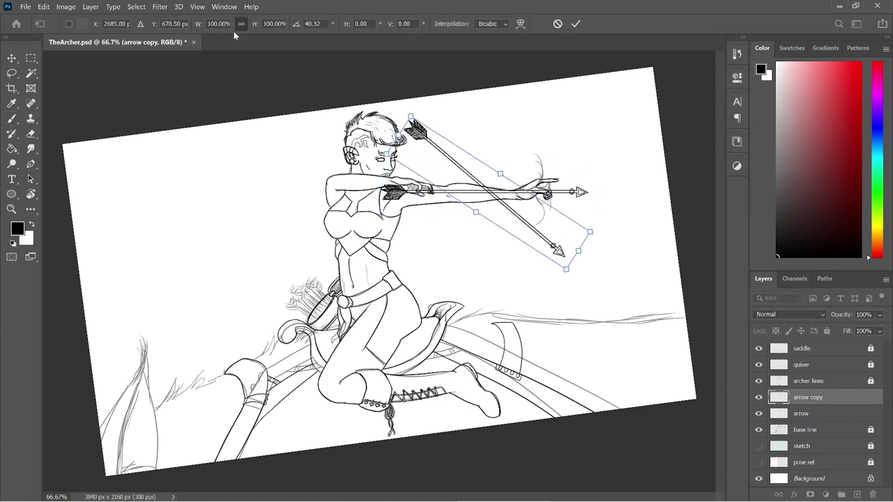
key(Return)
- Reset the canvas view rotation and move the arrow copy so its feathers stick out of the quiver
key(b)
key(r)
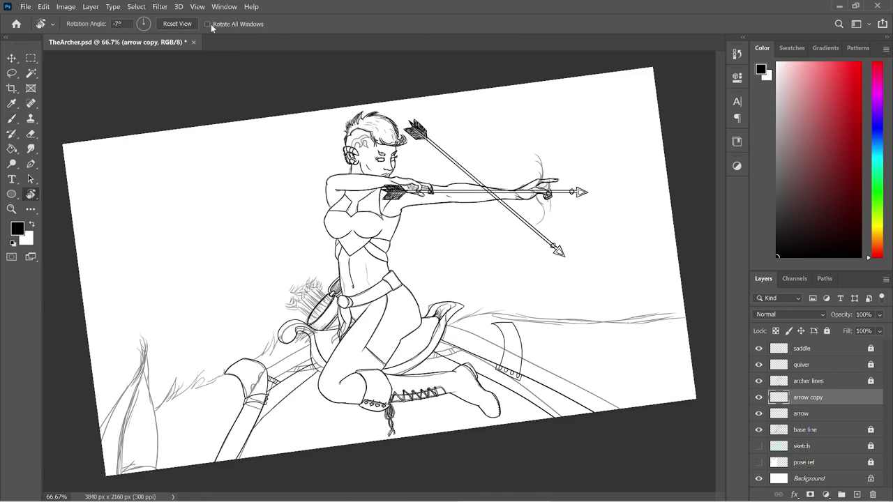
click(180, 24)
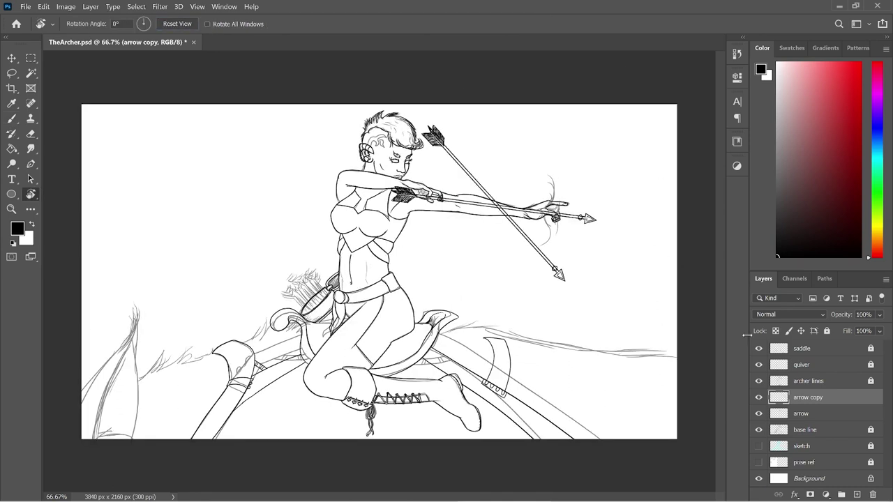
key(ctrl+t)
drag(493, 167, 348, 318)
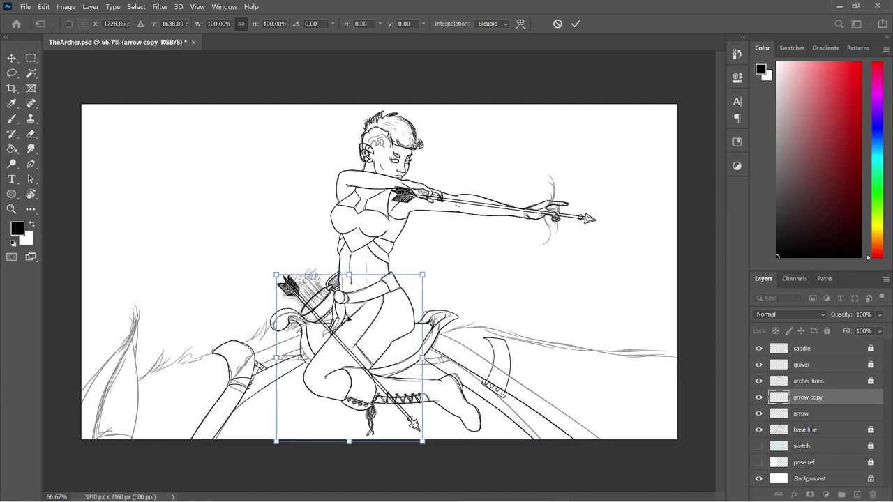
key(Return)
key(r)
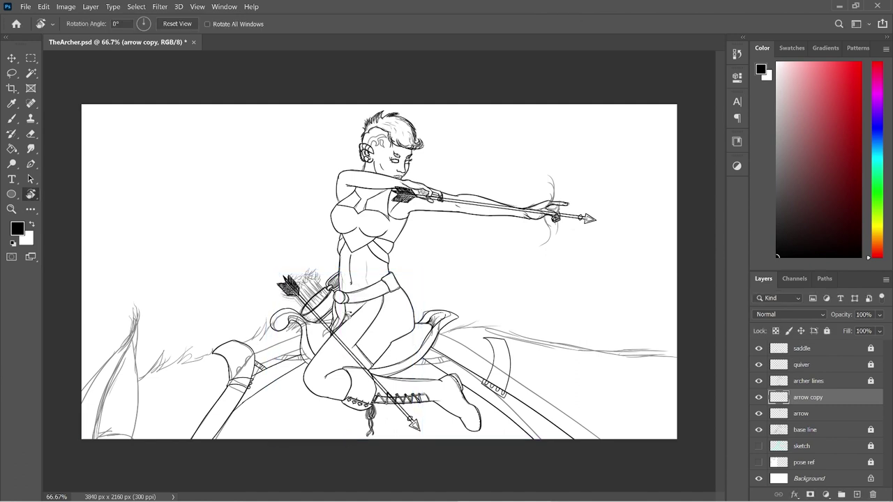
- Lasso and delete the part of the arrow copy that extends below the quiver over the archer's leg
key(l)
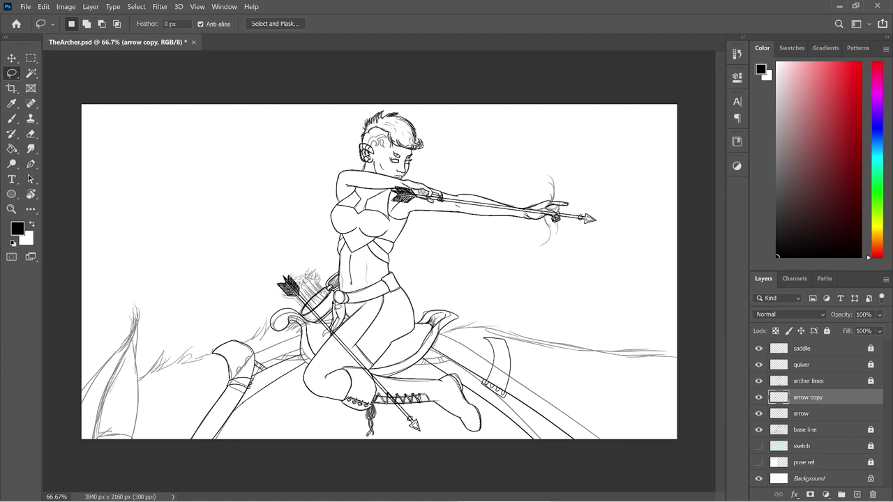
mouse_move(342, 304)
mouse_down()
mouse_move(323, 402)
mouse_move(464, 471)
mouse_move(419, 335)
mouse_move(339, 307)
mouse_up()
key(ctrl+d)
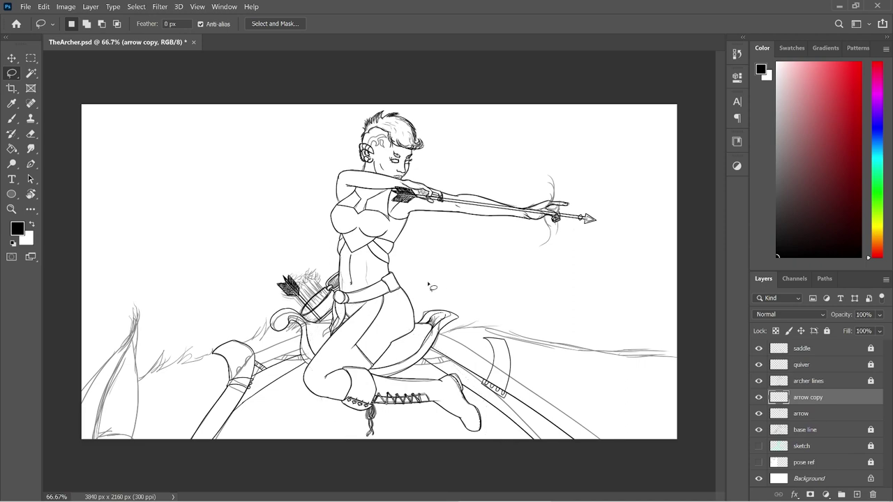
- Duplicate the trimmed quiver arrow and shift the new copy sideways to sit beside the first one in the quiver
key(ctrl+plus)
key(ctrl+plus)
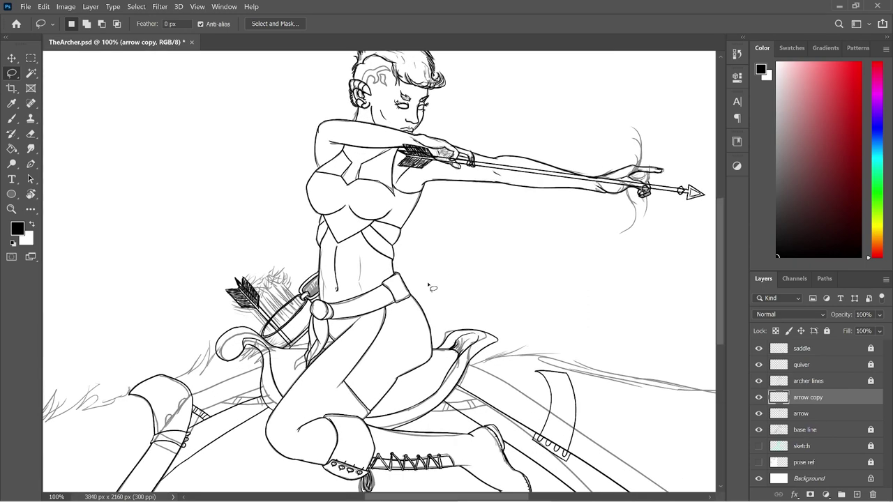
right_click(829, 397)
click(721, 69)
key(Return)
key(ctrl+t)
mouse_move(282, 315)
mouse_down()
mouse_move(290, 306)
mouse_move(299, 315)
mouse_move(295, 292)
mouse_move(313, 316)
mouse_up()
key(Return)
key(l)
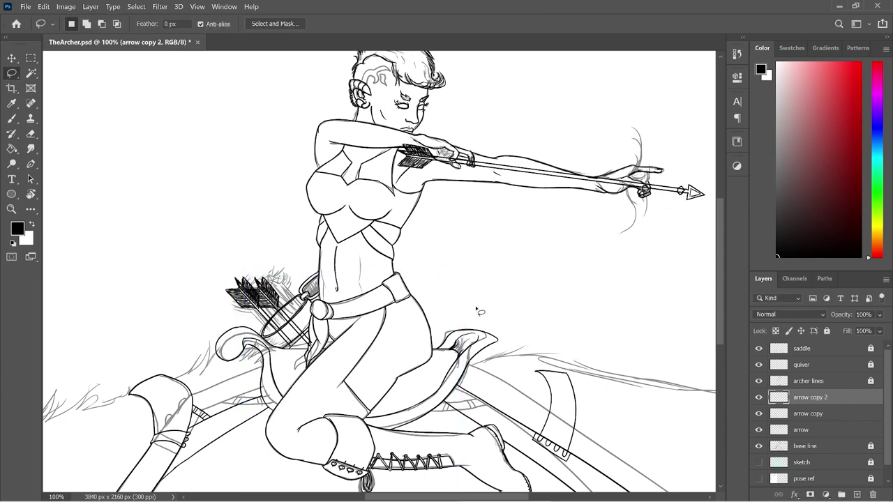
scroll(477, 307, down, 2)
scroll(477, 308, down, 1)
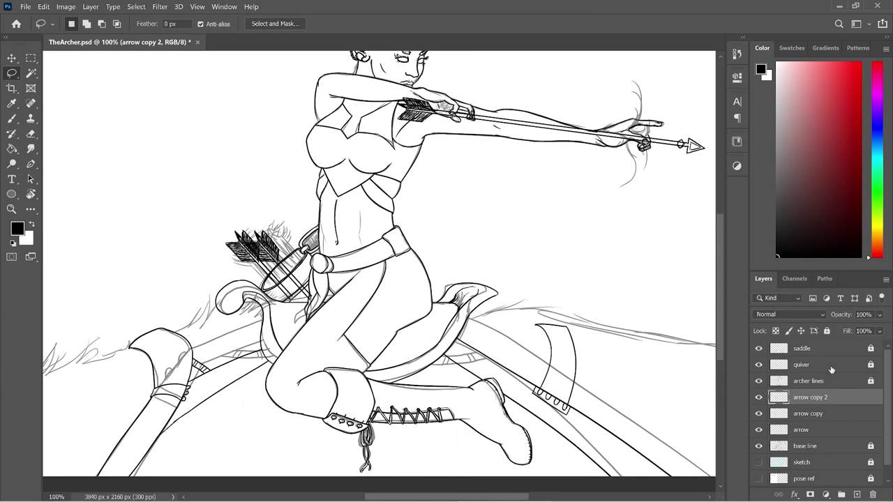
key(w)
click(529, 291)
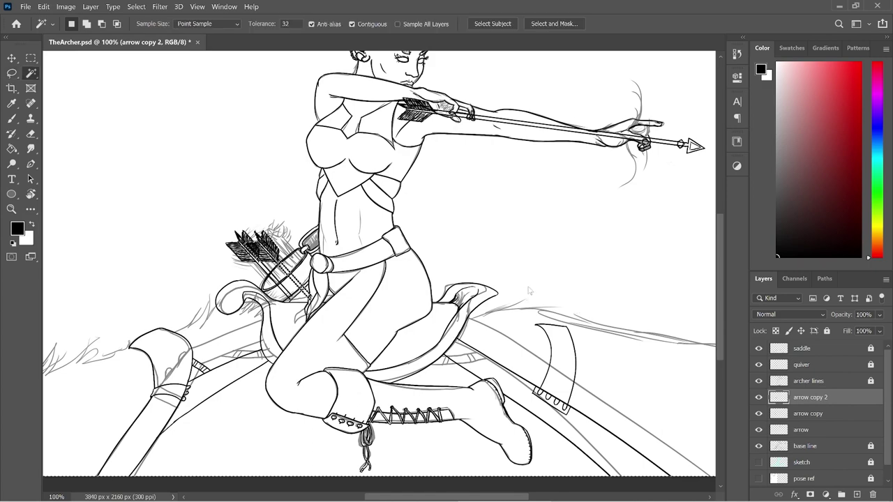
key(ctrl+d)
- Select both quiver arrow layers, arrow copy and arrow copy 2, and duplicate them together
shift+click(827, 414)
right_click(827, 415)
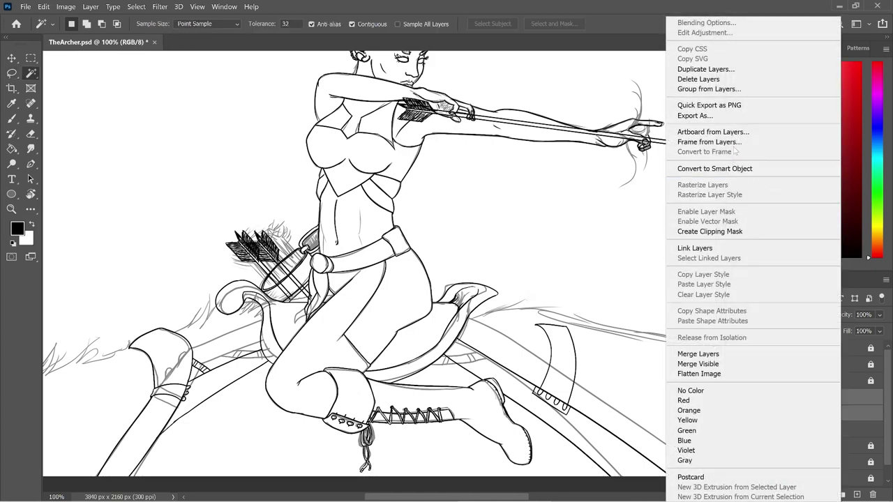
click(745, 69)
key(Return)
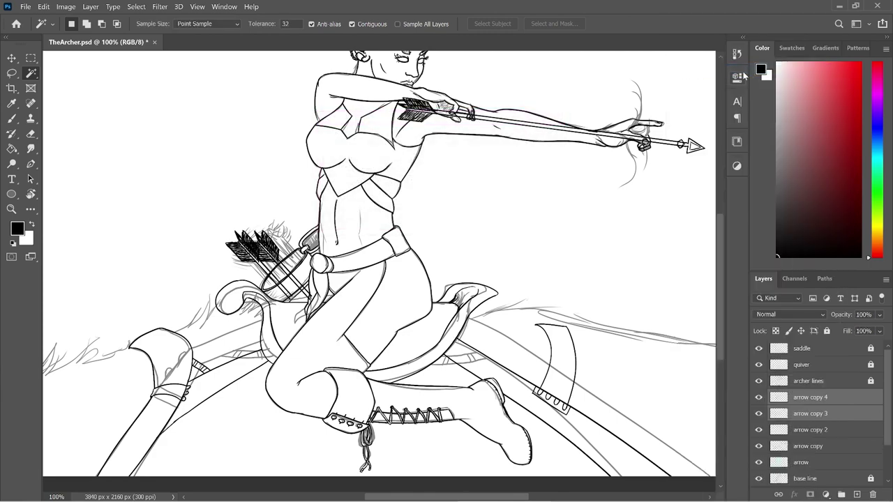
- Flip the two duplicated quiver arrows horizontally, then rotate and reposition them to fit alongside the existing arrows in the quiver
key(ctrl+t)
drag(316, 256, 326, 243)
right_click(316, 267)
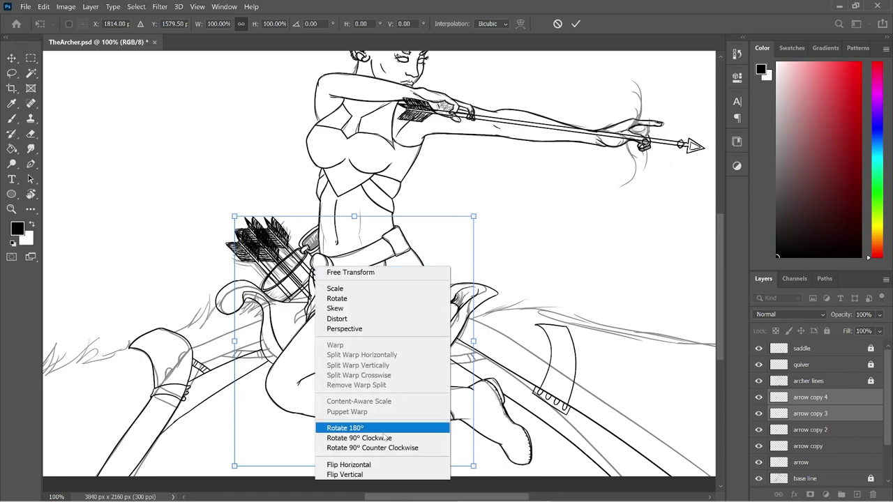
click(377, 467)
drag(466, 242, 272, 160)
mouse_move(278, 249)
mouse_down()
mouse_move(282, 263)
mouse_move(294, 263)
mouse_move(274, 254)
mouse_up()
drag(383, 226, 422, 183)
drag(316, 292, 323, 282)
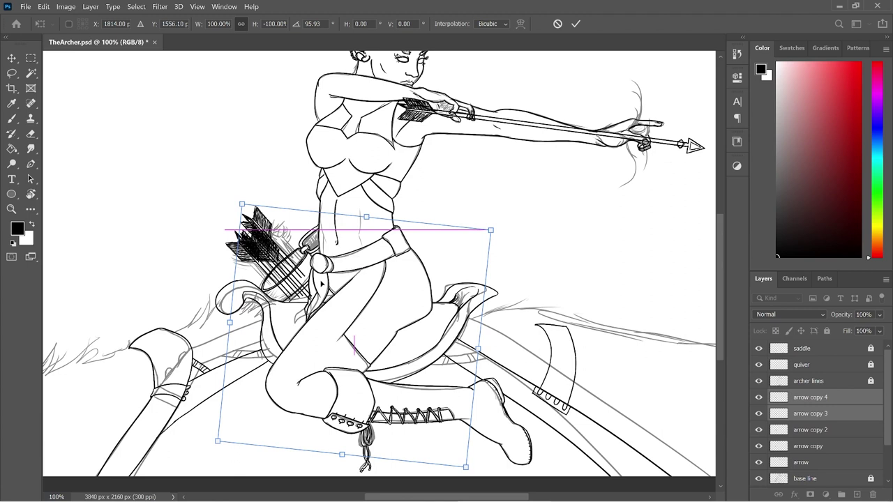
key(Return)
key(w)
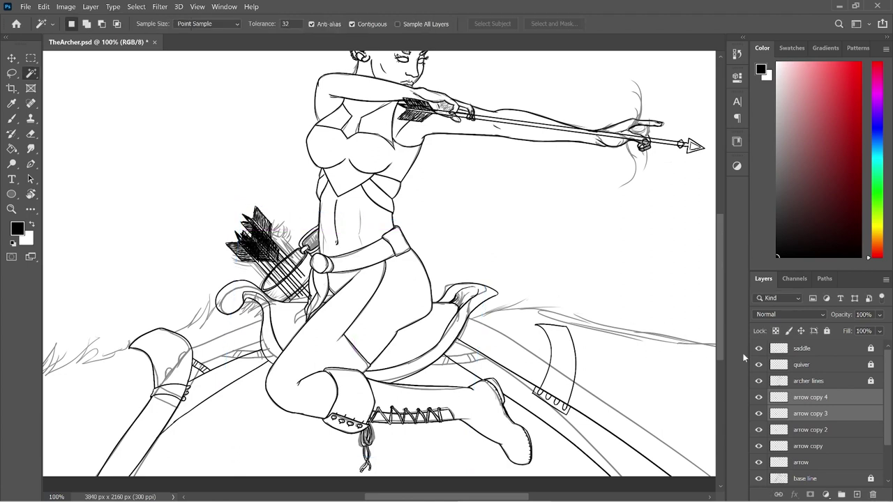
- Select the four quiver arrow layers, arrow copy through arrow copy 4, and duplicate them together
shift+click(858, 446)
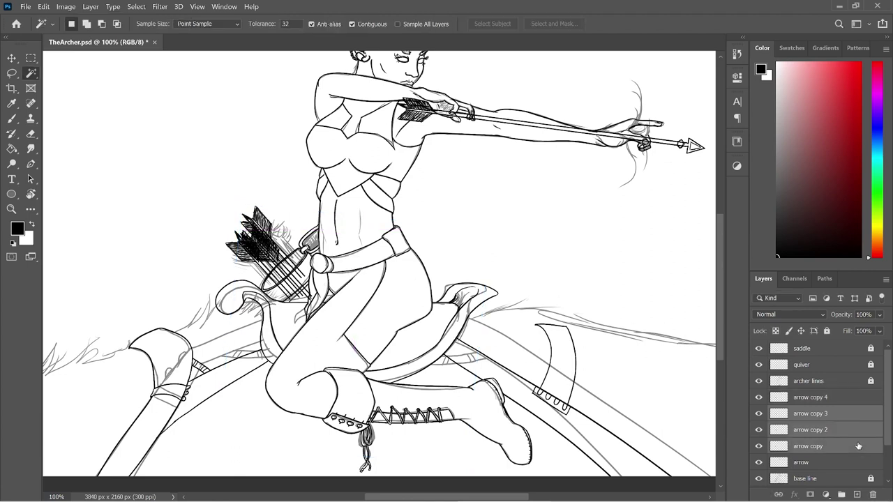
shift+click(855, 399)
right_click(855, 399)
click(730, 70)
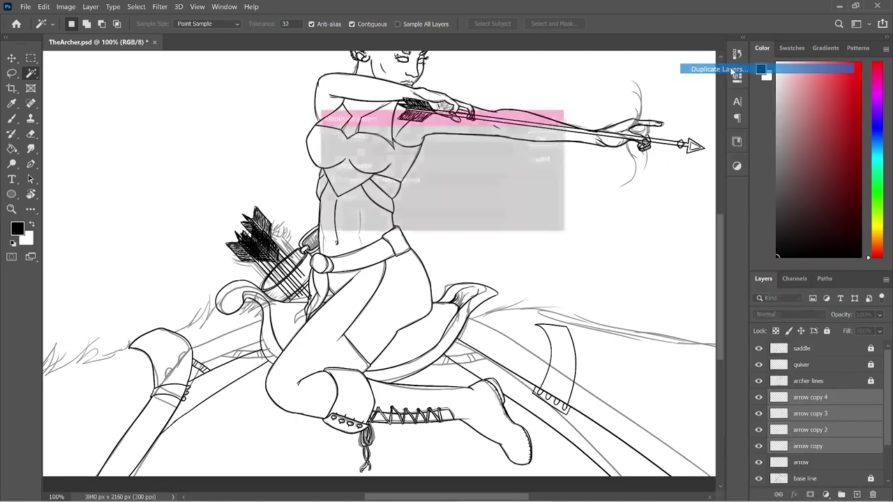
key(Return)
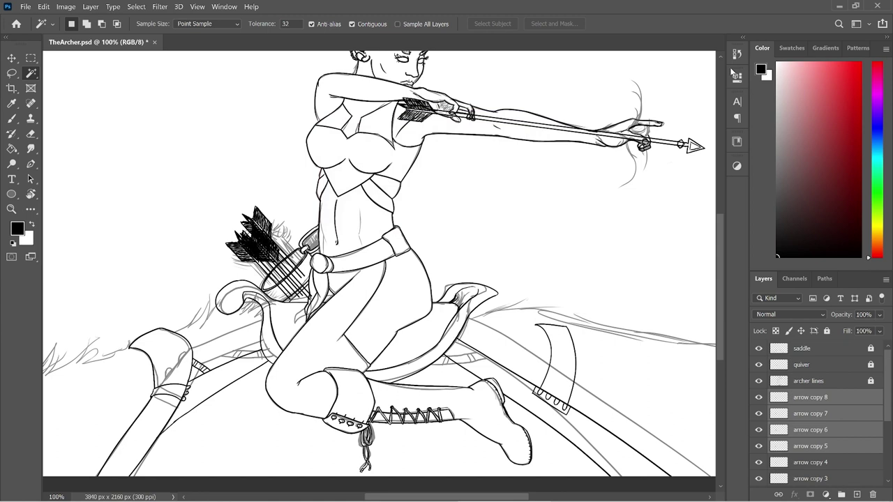
- Shift the four new arrow duplicates sideways toward the archer's waist to widen the bundle in the quiver
key(ctrl+t)
drag(302, 273, 317, 276)
key(Return)
key(w)
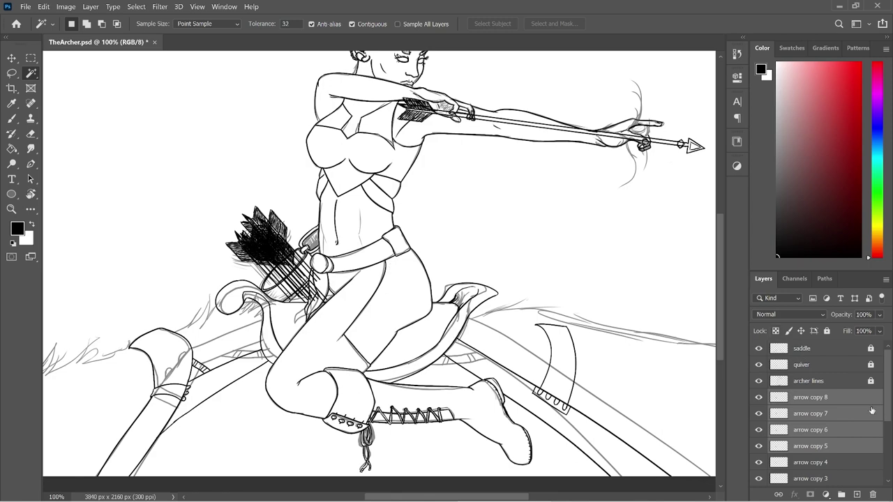
- Merge the four shifted arrow duplicates into one layer and hide that merged layer
right_click(838, 430)
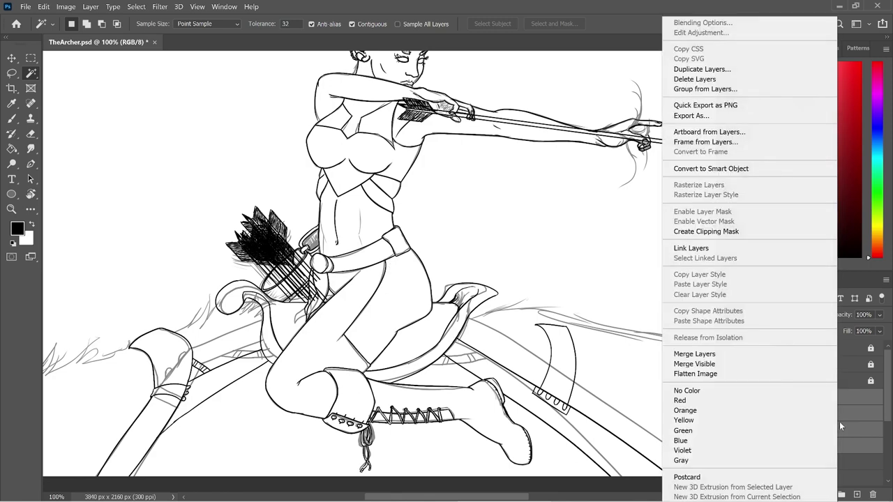
click(769, 354)
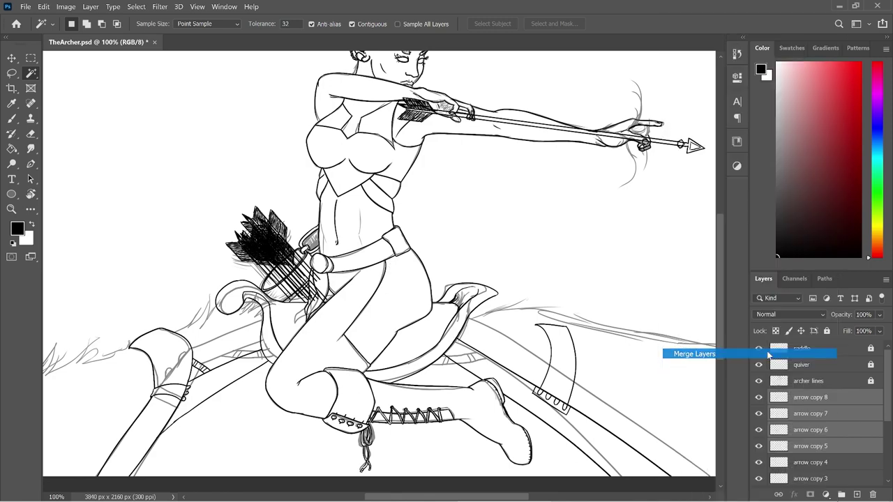
click(759, 398)
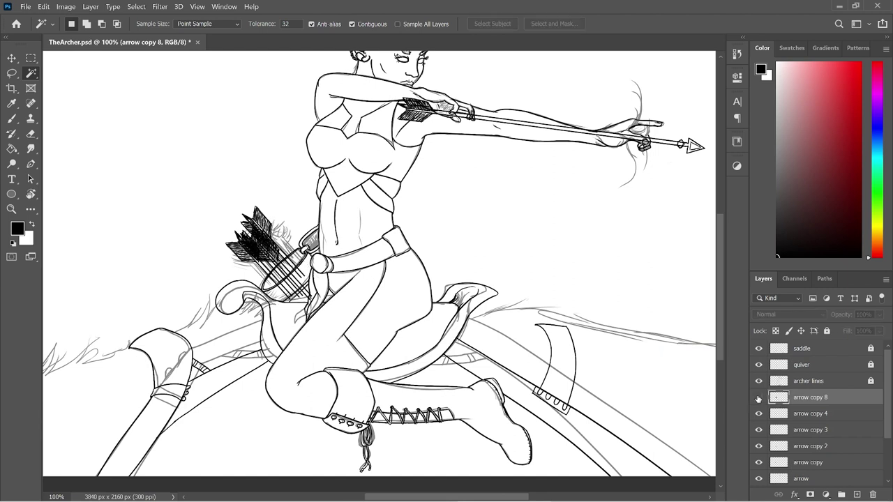
click(758, 397)
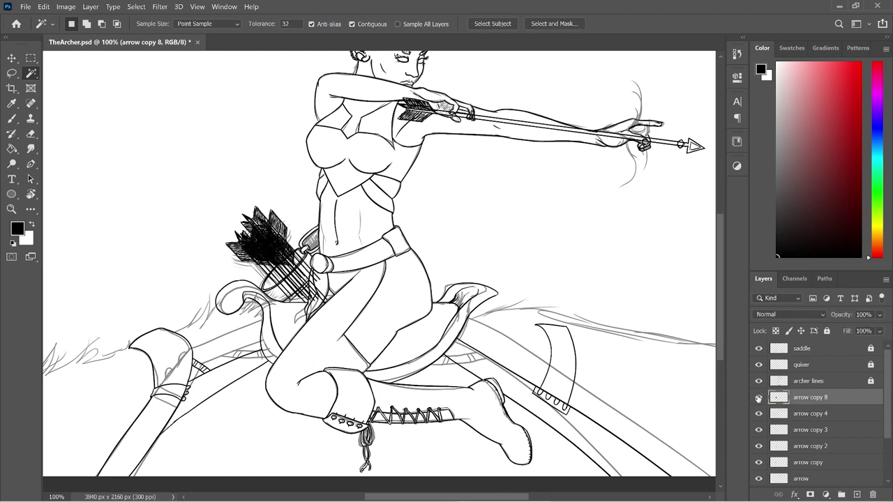
click(758, 398)
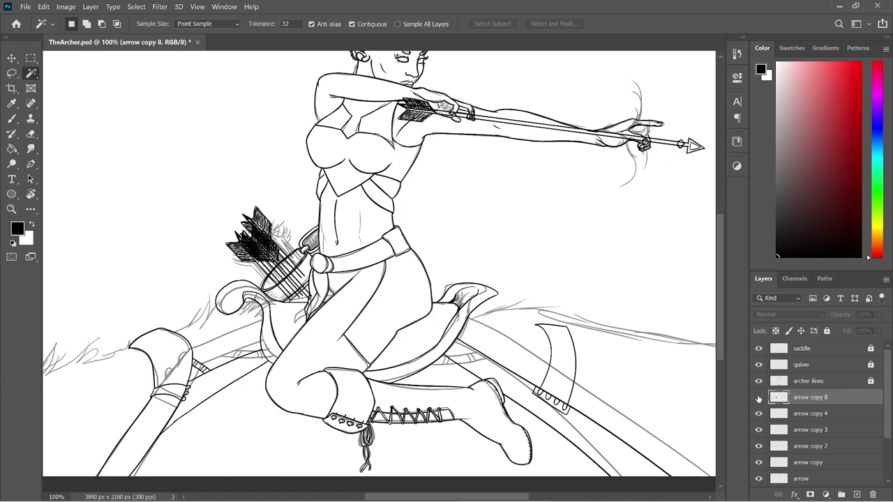
- Identify the arrow on the arrow copy 4 layer and move that layer above arrow copy 8
click(839, 415)
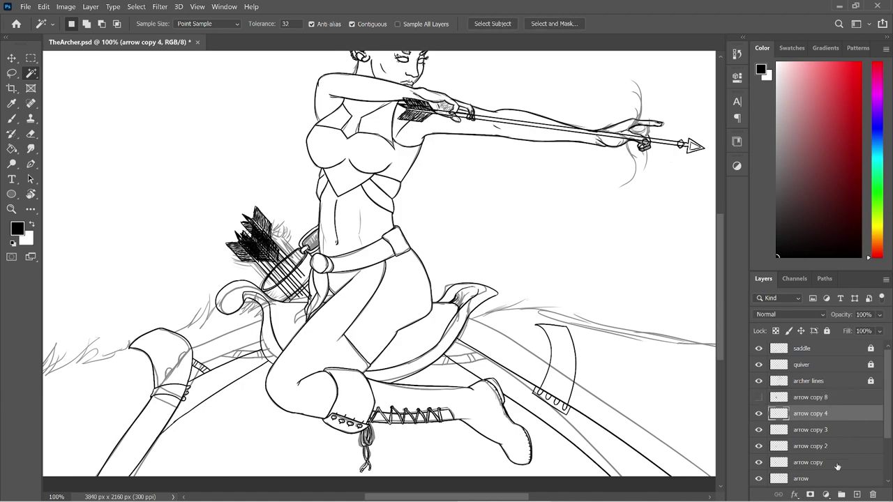
shift+click(837, 464)
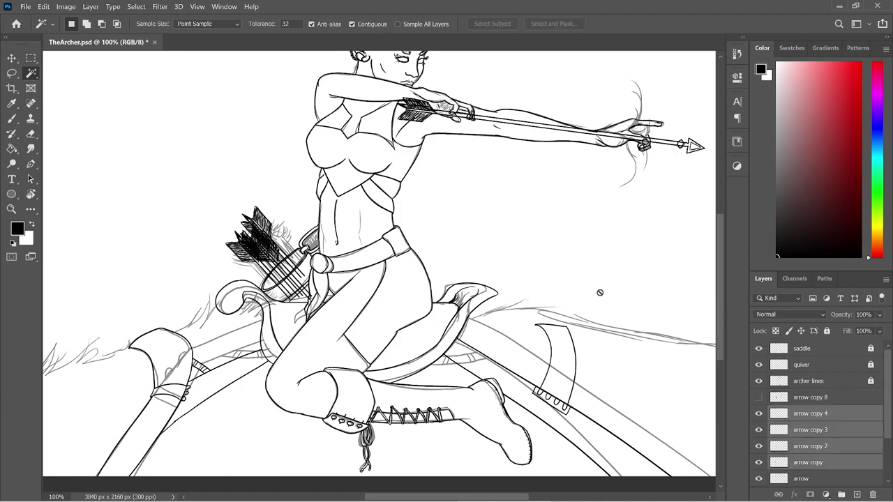
key(ctrl+plus)
key(ctrl+plus)
drag(448, 499, 403, 499)
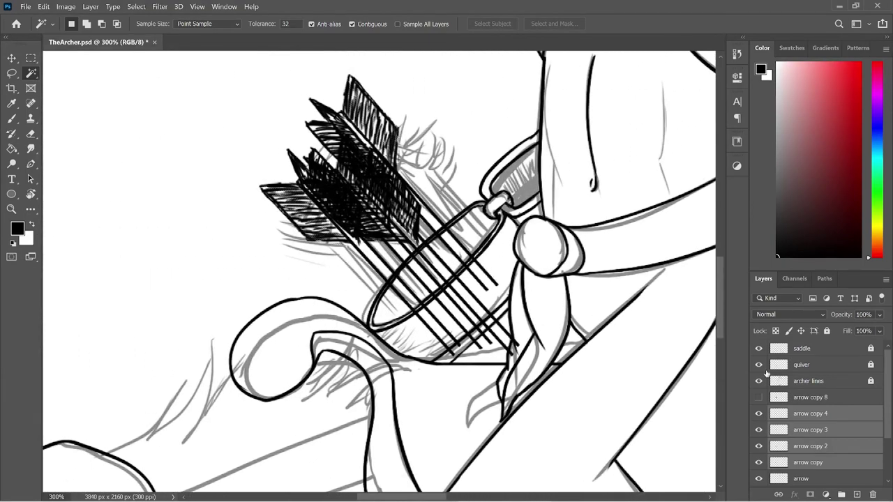
click(841, 414)
click(759, 415)
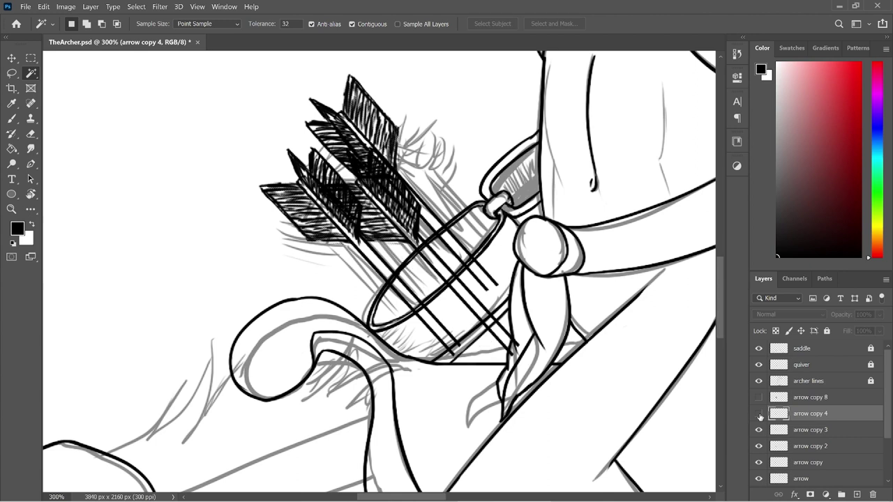
click(760, 415)
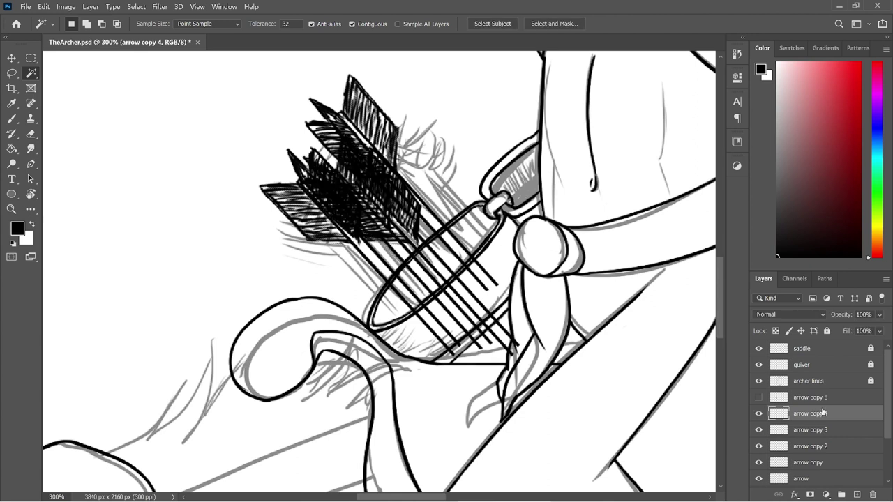
drag(841, 413, 841, 391)
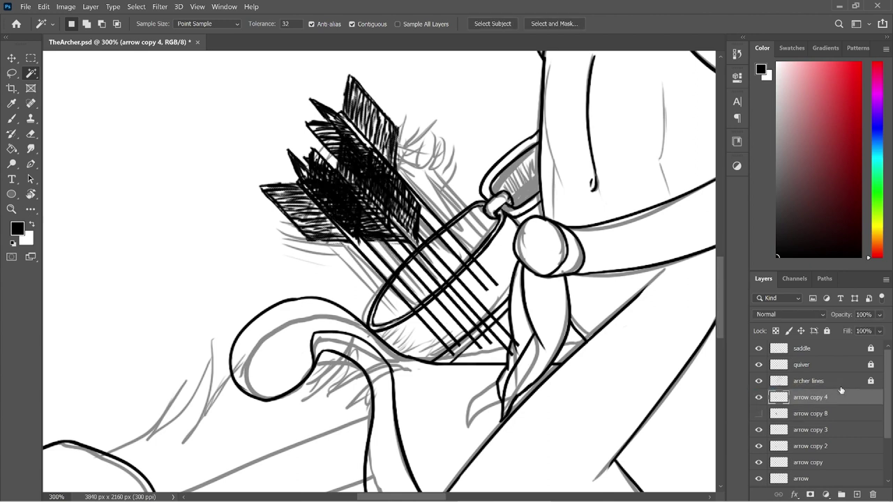
- Check which arrow is on arrow copy 2 and move that layer directly beneath arrow copy 4
click(759, 447)
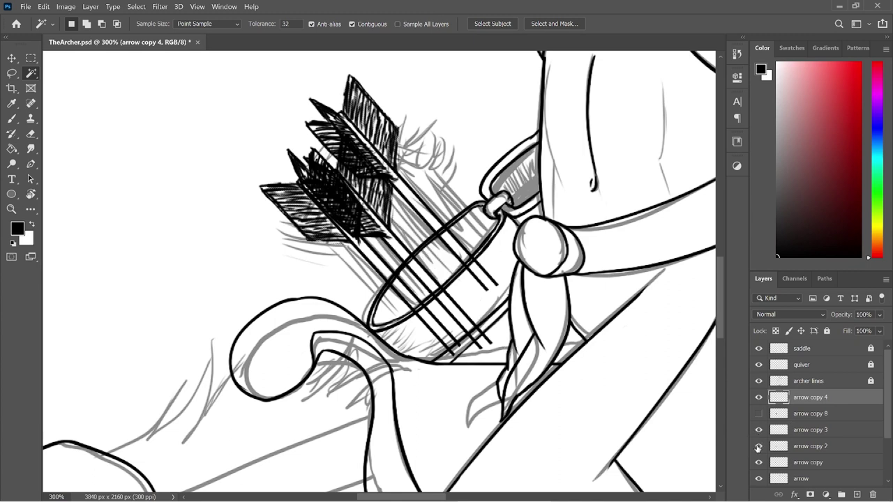
click(759, 447)
drag(849, 451, 845, 409)
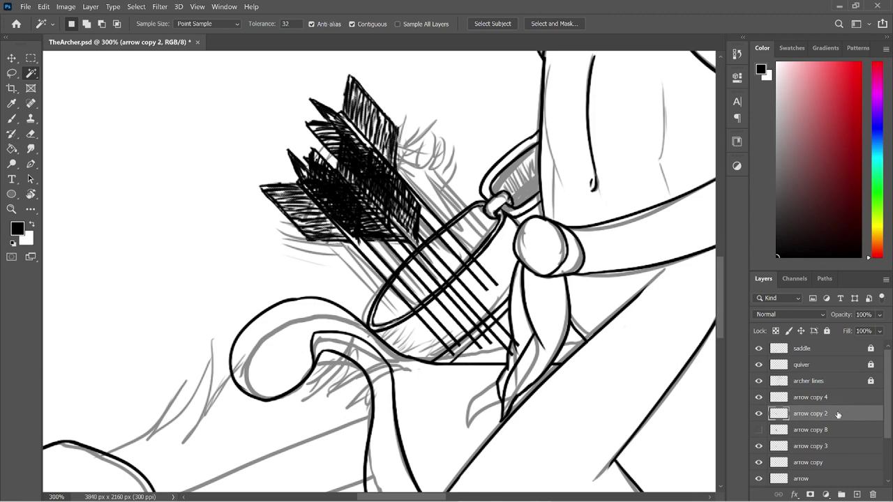
- Compare the individual arrows by toggling their visibility, and move the arrow copy layer directly beneath arrow copy 2
click(760, 413)
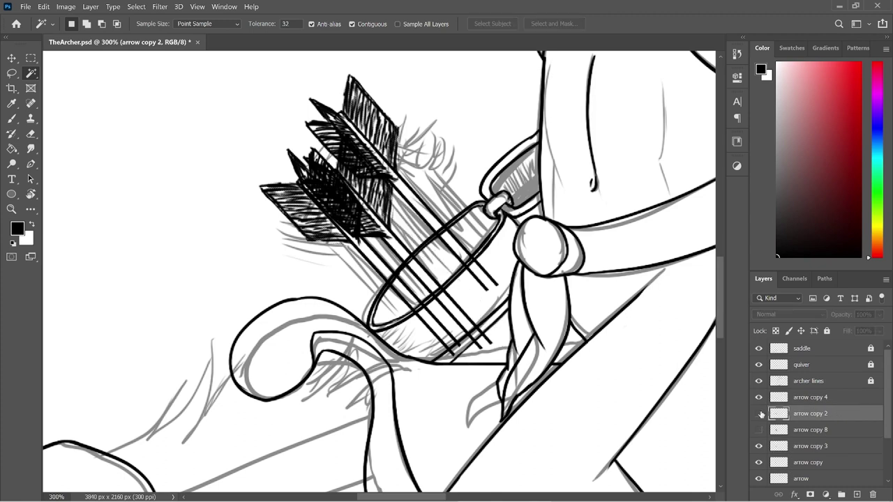
click(760, 414)
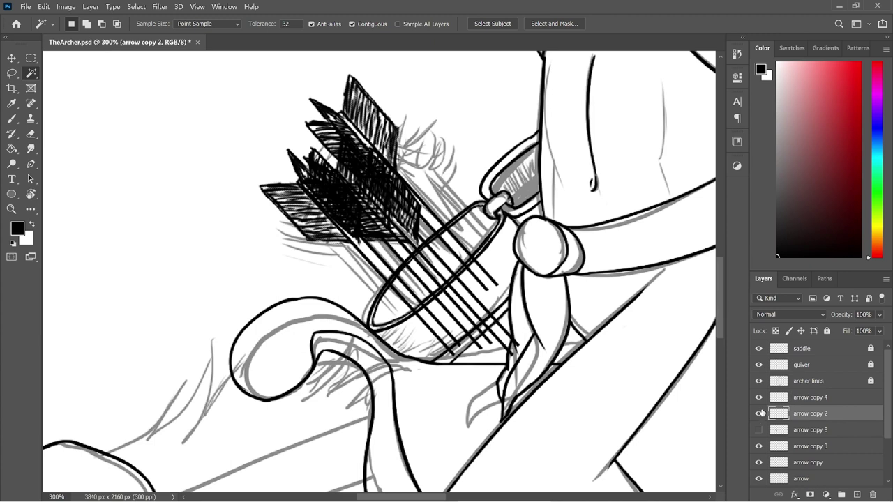
click(760, 398)
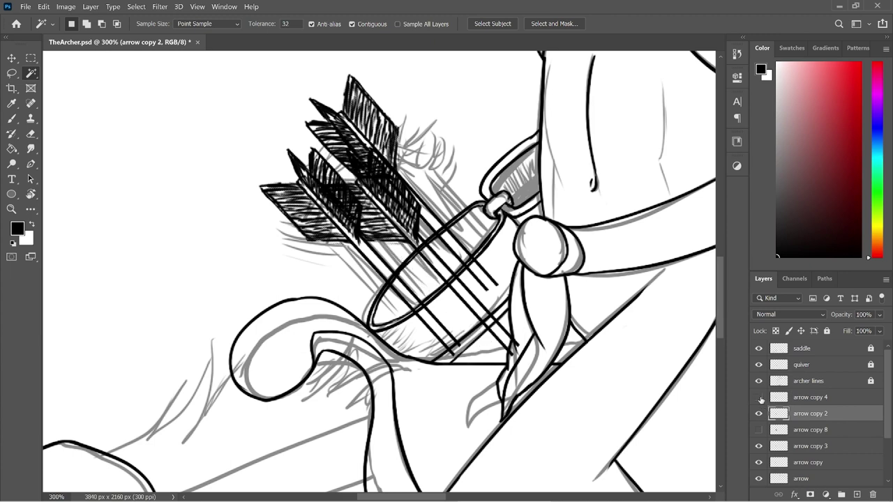
click(760, 398)
scroll(799, 420, down, 2)
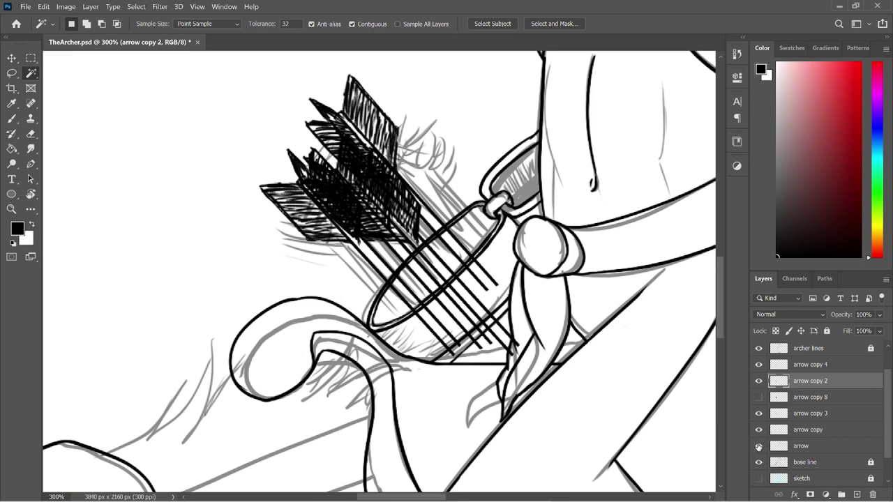
click(759, 364)
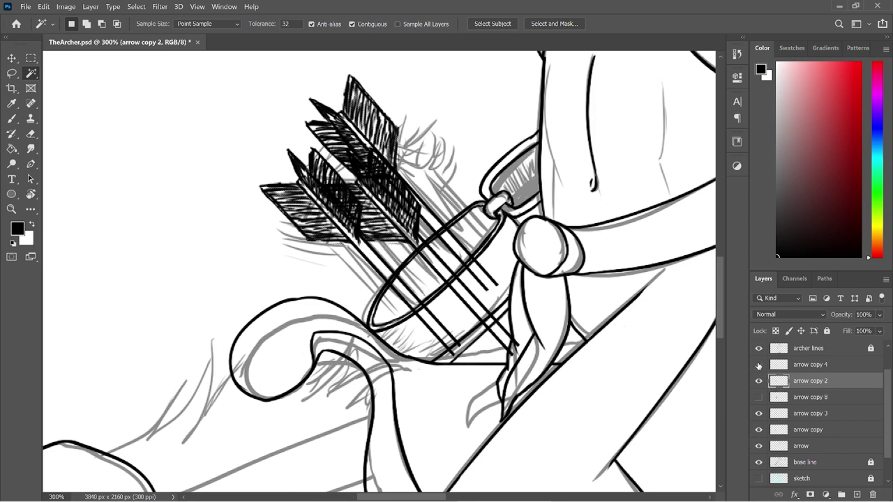
click(759, 431)
click(759, 430)
click(834, 429)
drag(836, 429, 830, 390)
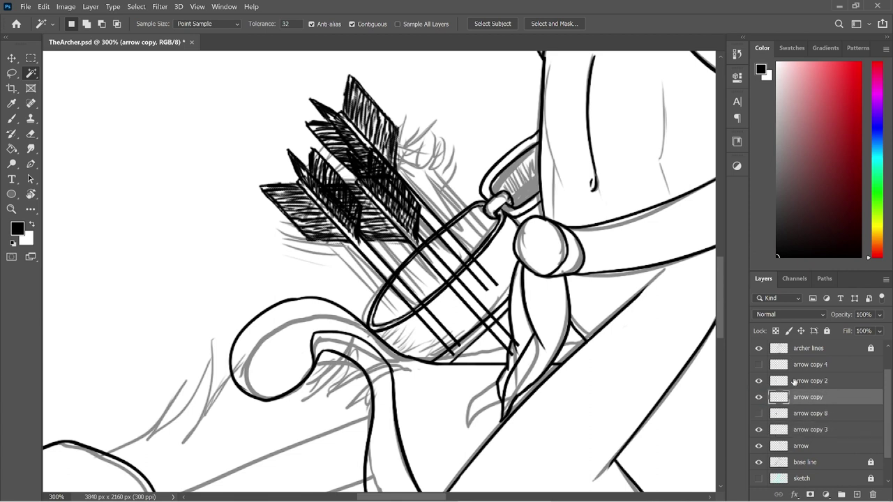
- Toggle arrow copy 4, arrow copy 2 and arrow copy to check their arrows, leaving them and arrow copy 8 shown
click(759, 364)
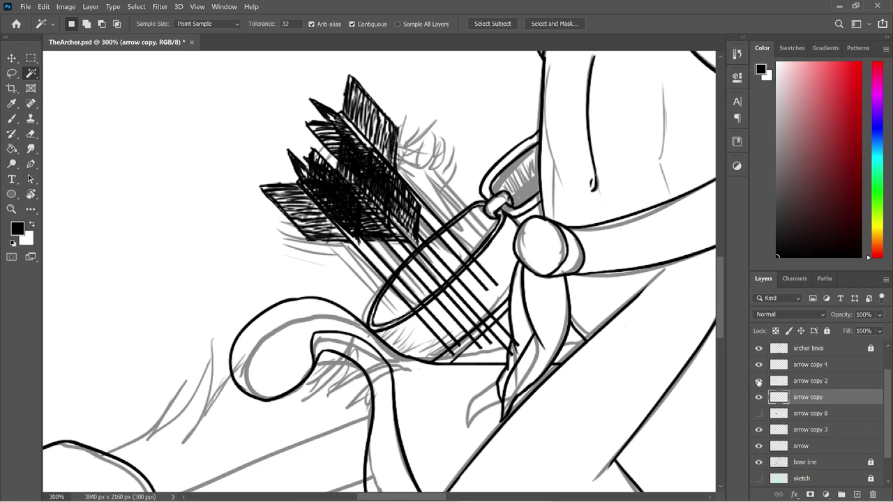
click(760, 365)
click(759, 381)
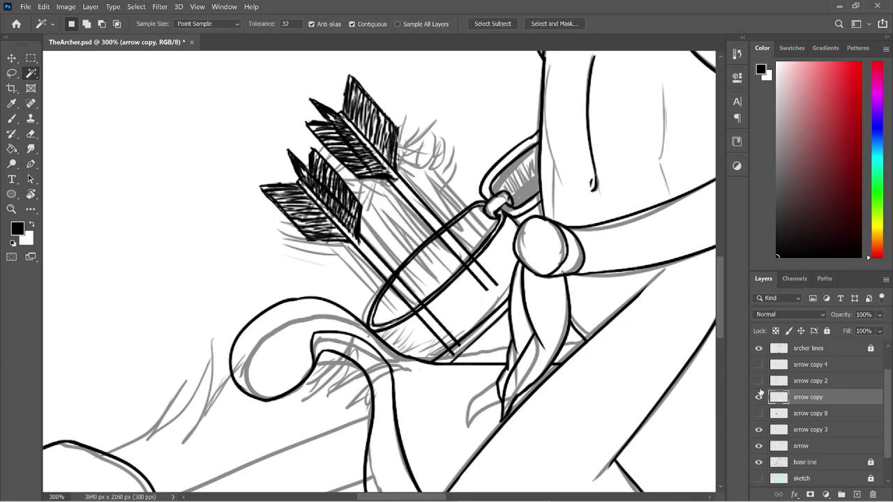
click(758, 398)
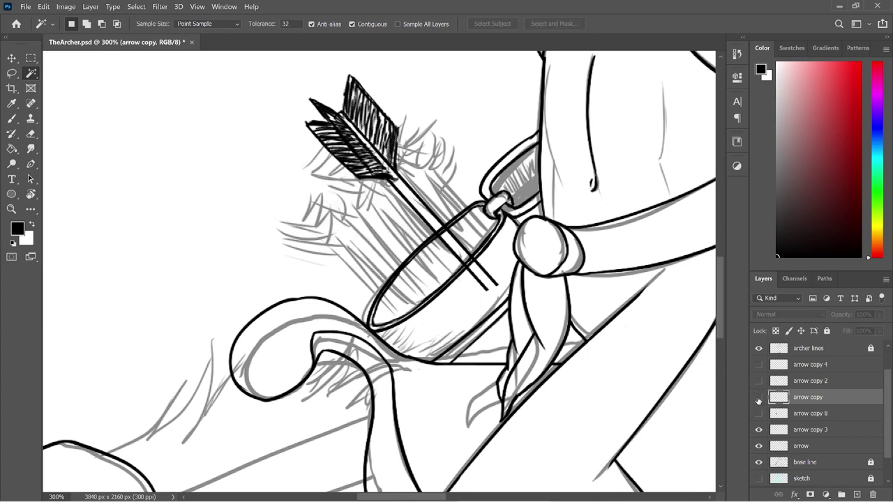
click(759, 398)
click(759, 381)
click(759, 364)
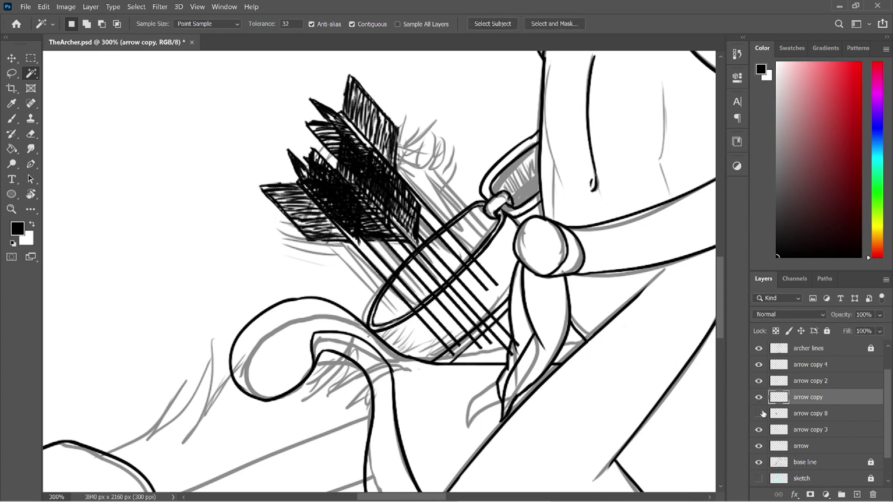
click(760, 414)
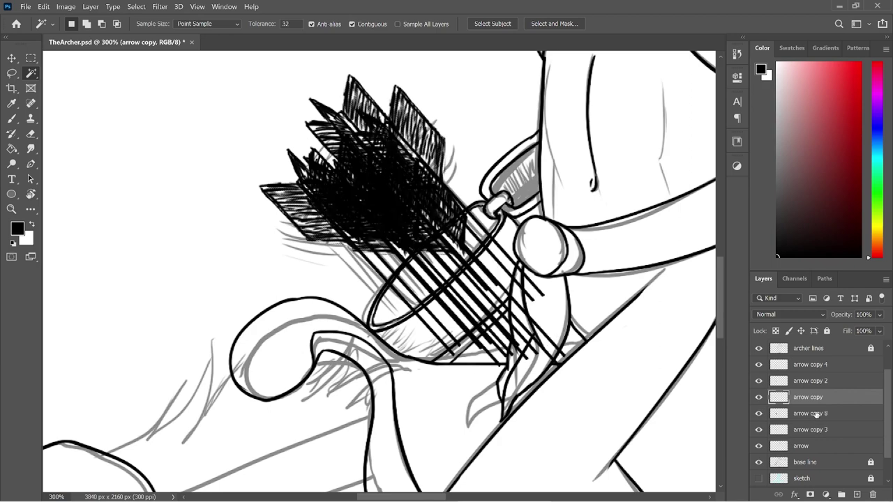
- Merge the arrow copy 8 and arrow copy 3 layers into one and switch to the Eraser tool
click(817, 414)
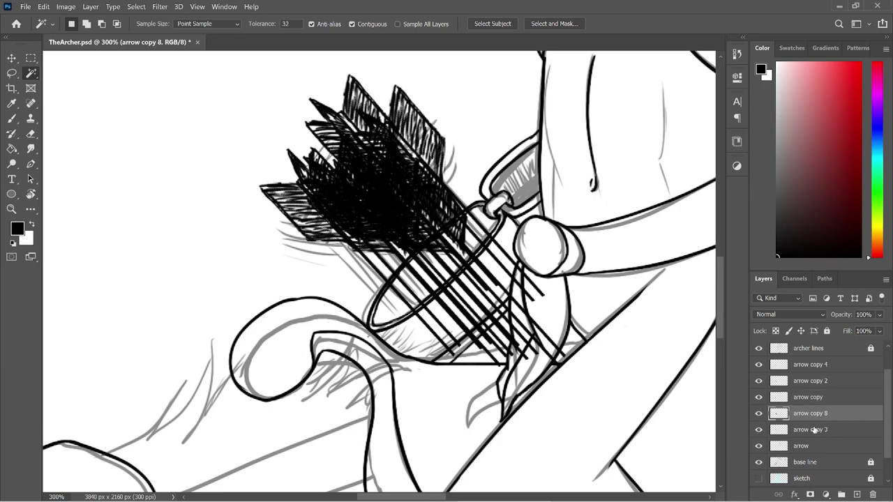
shift+click(814, 428)
right_click(815, 424)
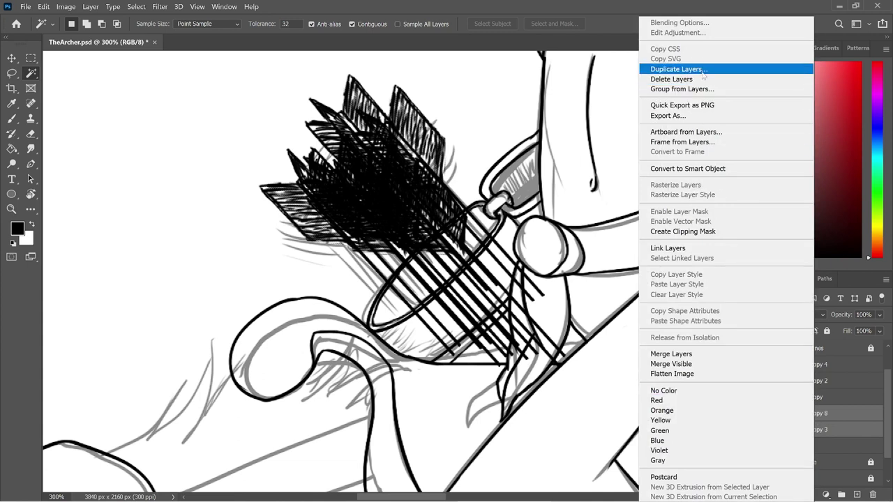
click(721, 356)
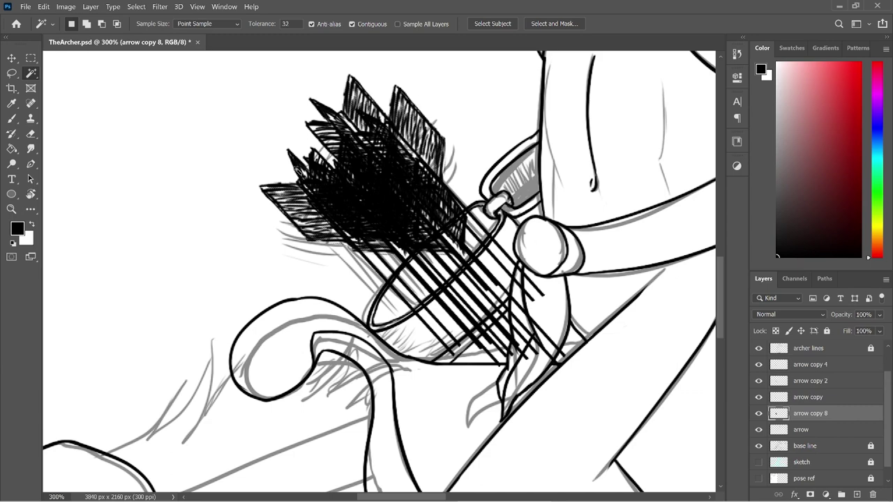
key(e)
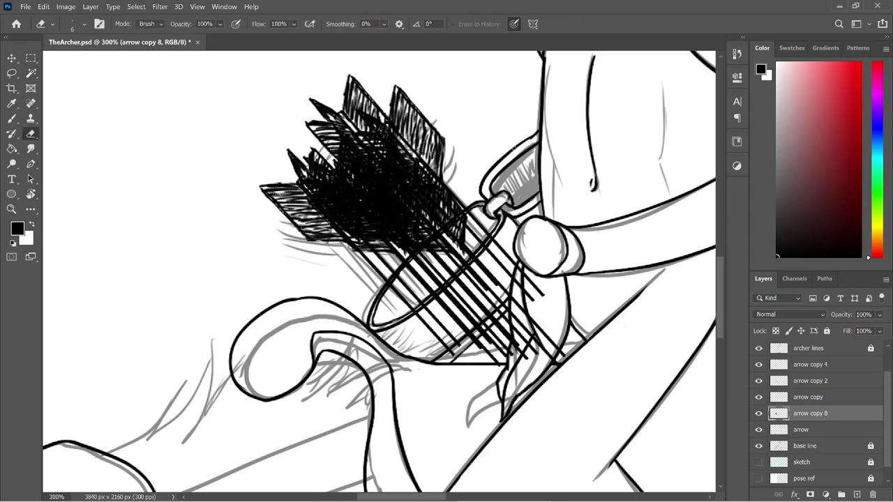
- Set the eraser size to 31 px and try erasing inside the dark fletching on arrow copy 8, undoing the strokes
right_click(582, 158)
drag(586, 177, 585, 110)
click(513, 101)
mouse_move(349, 189)
mouse_down()
mouse_move(353, 206)
mouse_move(385, 196)
mouse_up()
key(ctrl+z)
drag(427, 217, 431, 206)
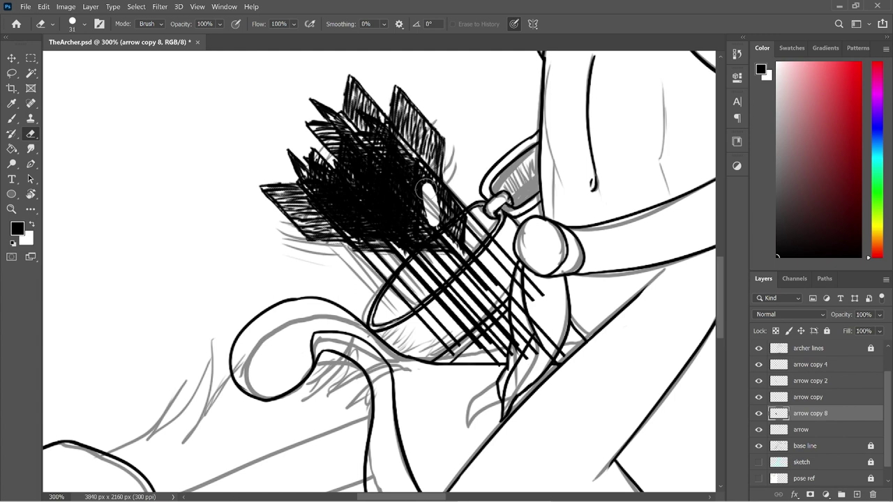
key(ctrl+z)
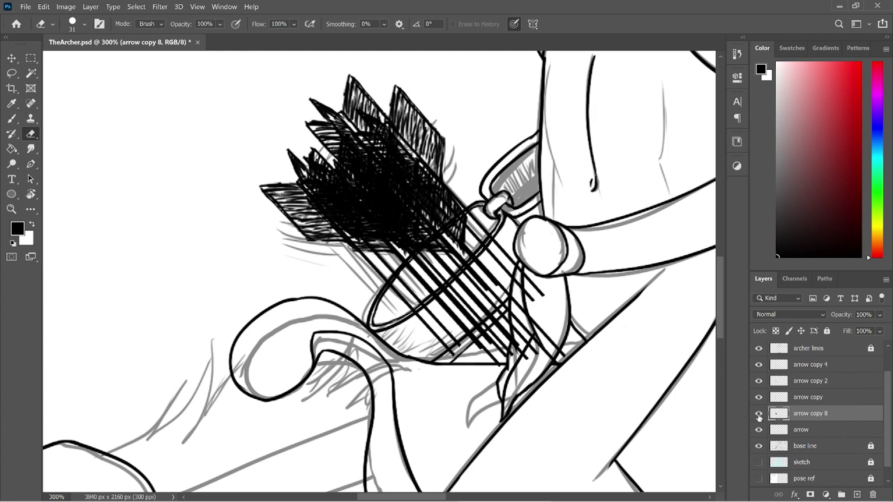
- Check which arrows are on arrow copy 8 by toggling its visibility, and erase its lines overlapping the front arrows' fletching
click(760, 414)
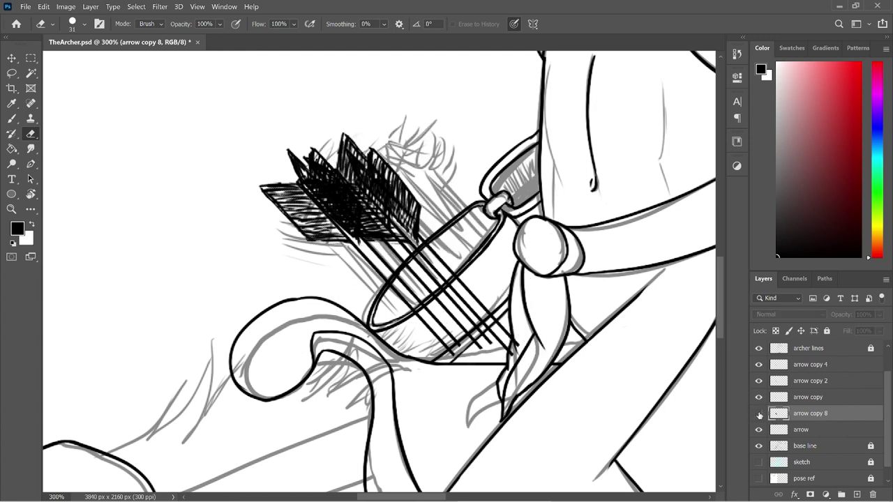
click(760, 414)
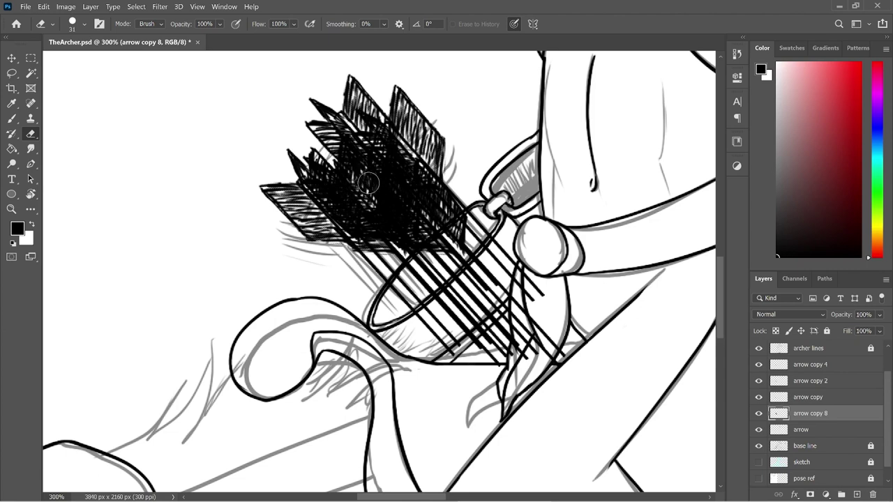
drag(349, 147, 341, 137)
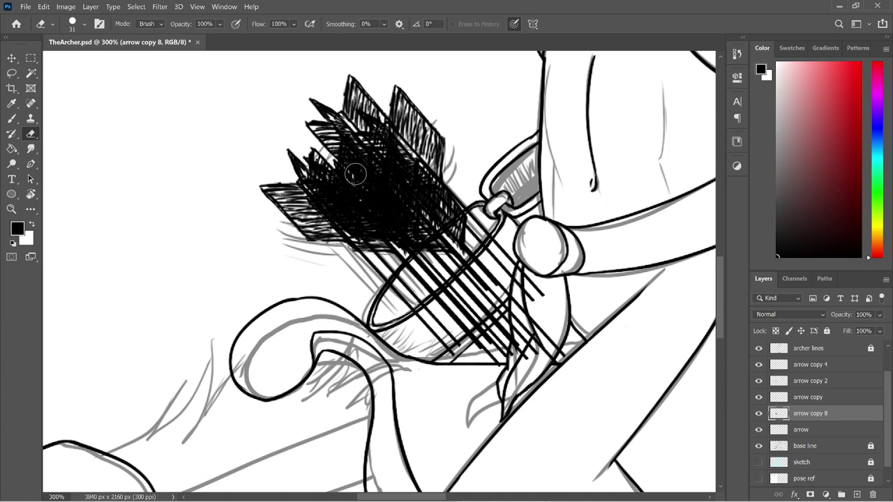
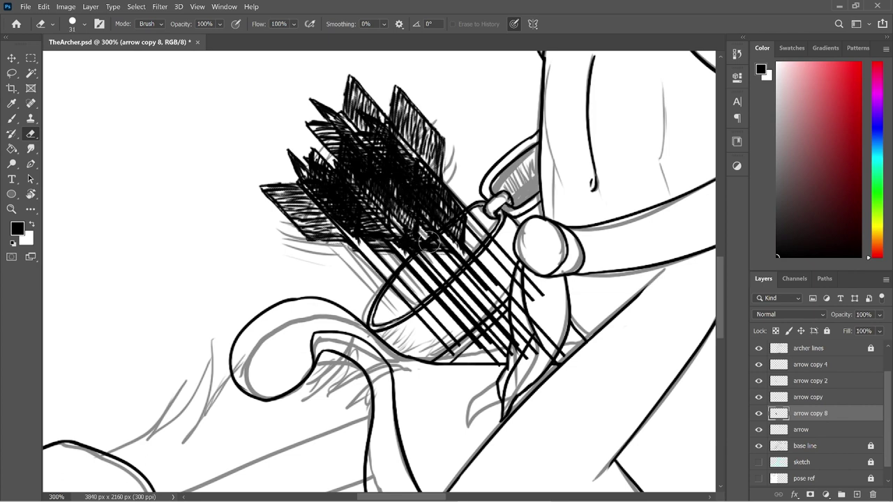
key(ctrl)
- Toggle arrow copy, arrow copy 2 and arrow copy 4 to identify their arrows, leaving all three layers shown
click(760, 400)
click(760, 399)
click(760, 382)
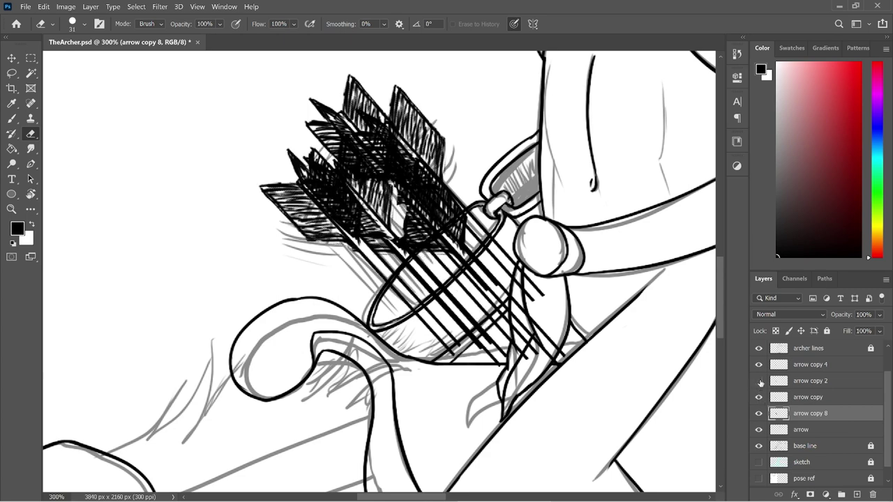
click(760, 382)
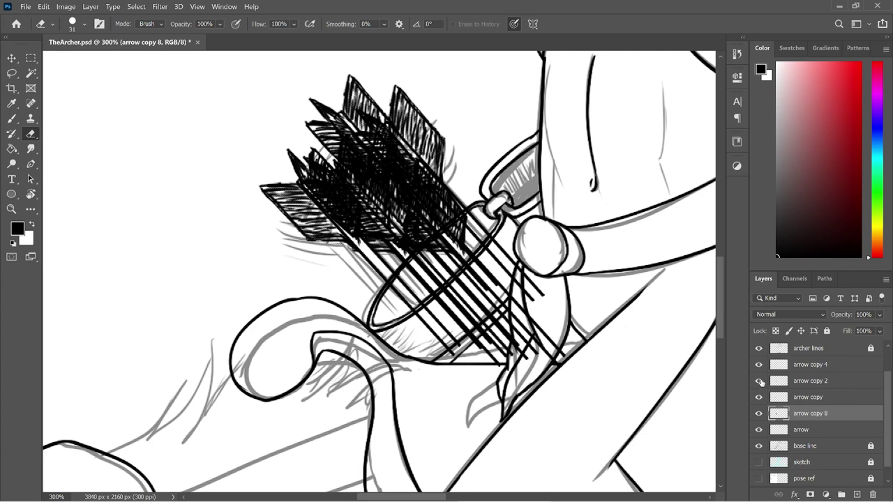
click(759, 366)
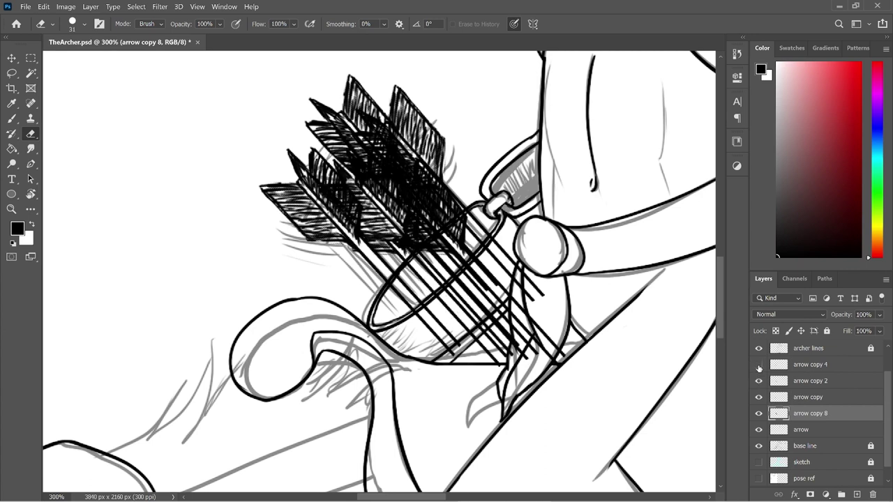
click(759, 366)
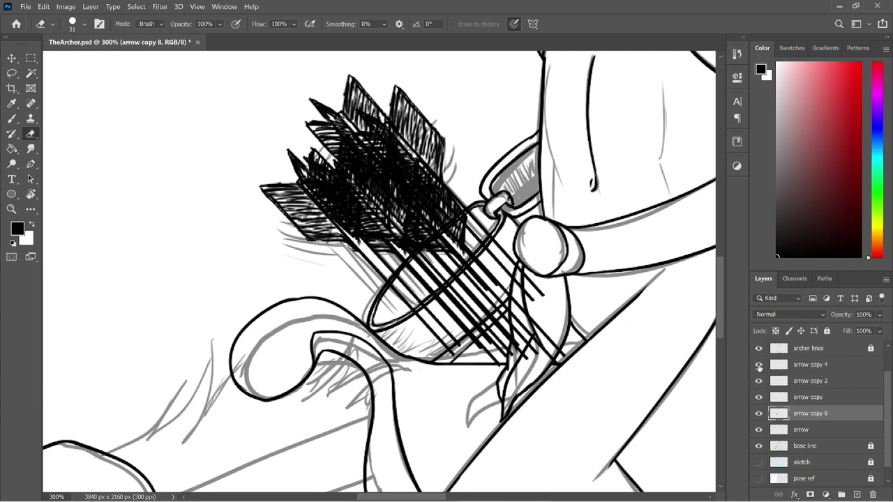
click(760, 366)
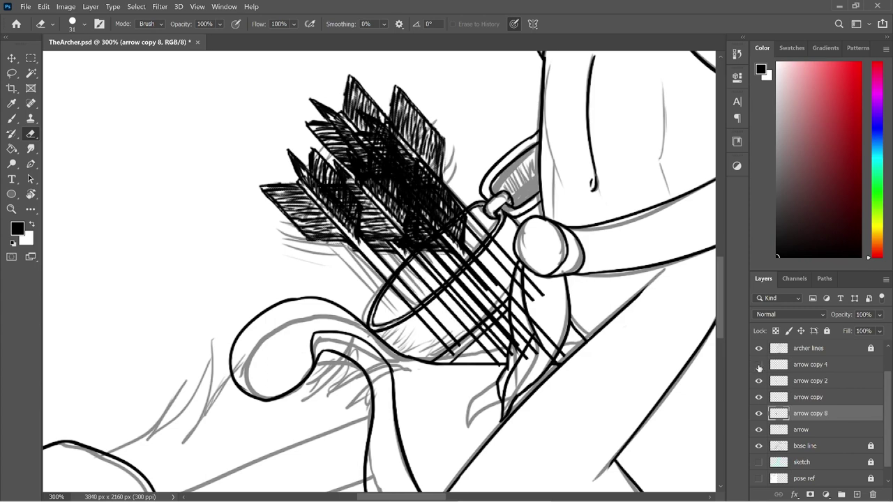
click(759, 366)
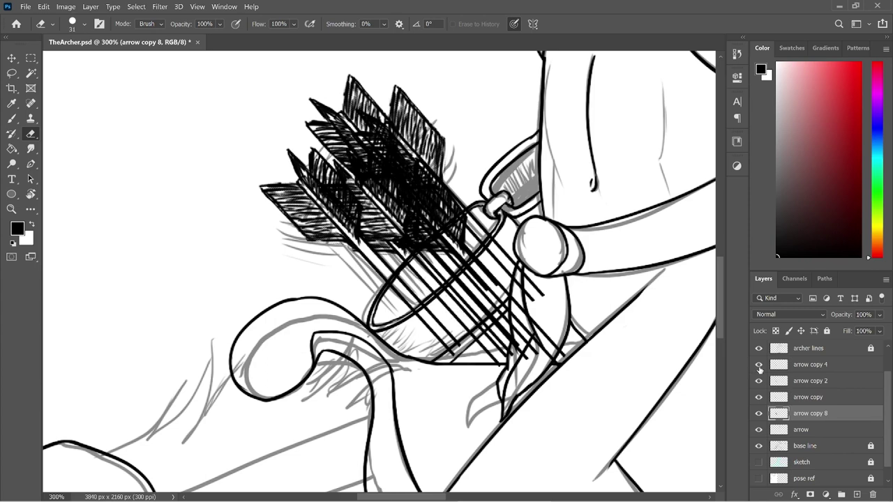
- Move the arrow on arrow copy 4 to the lower-left edge of the arrow bundle with Free Transform, and return to the Eraser
click(834, 370)
key(ctrl+t)
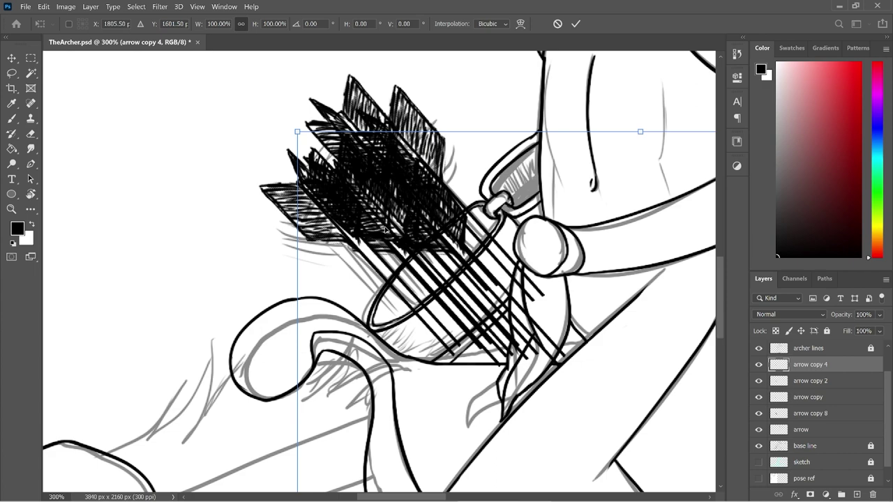
drag(382, 226, 378, 275)
drag(536, 141, 408, 241)
drag(350, 306, 383, 283)
key(Return)
key(e)
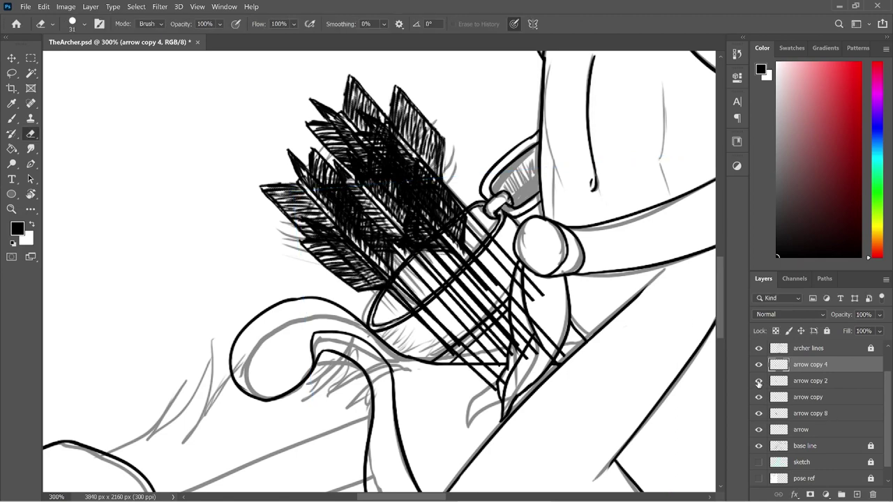
- Compare the arrows on arrow copy 2 and arrow copy by toggling each layer's visibility, leaving both shown
click(759, 381)
click(759, 381)
click(760, 397)
click(759, 397)
click(808, 397)
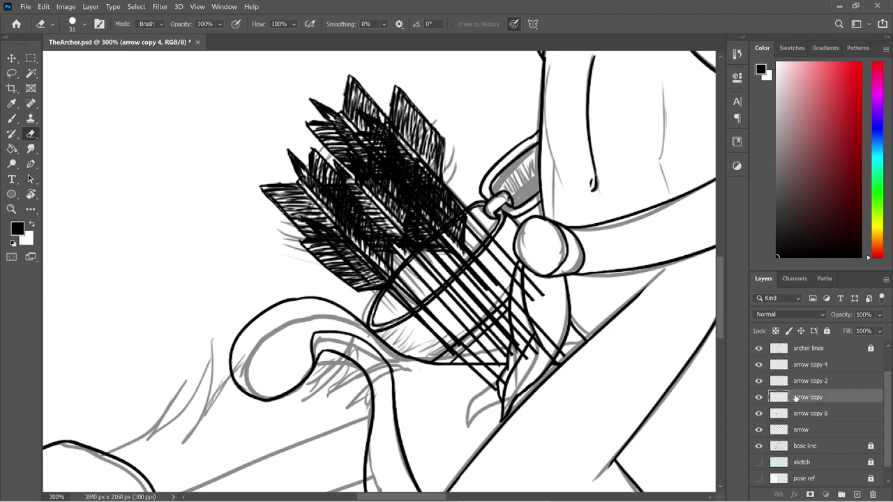
click(759, 399)
click(759, 399)
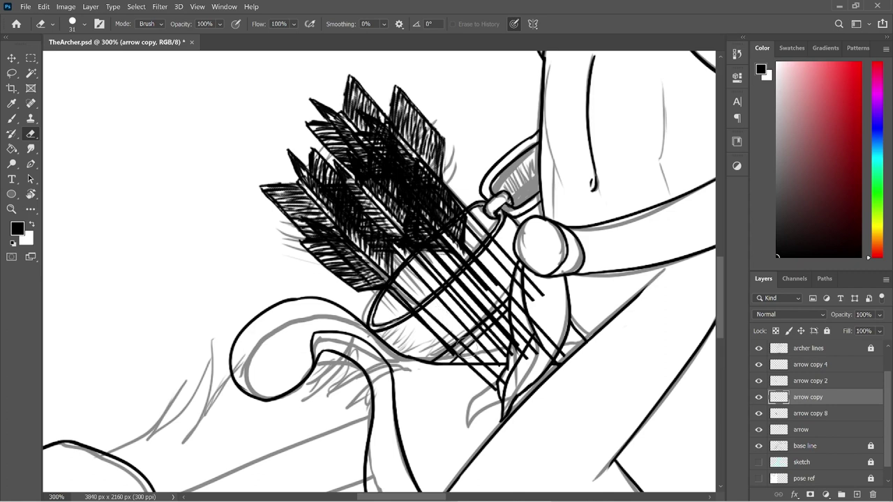
- Merge arrow copy 4, arrow copy 2, arrow copy and arrow copy 8 into one layer, leaving the original arrow layer separate
click(826, 431)
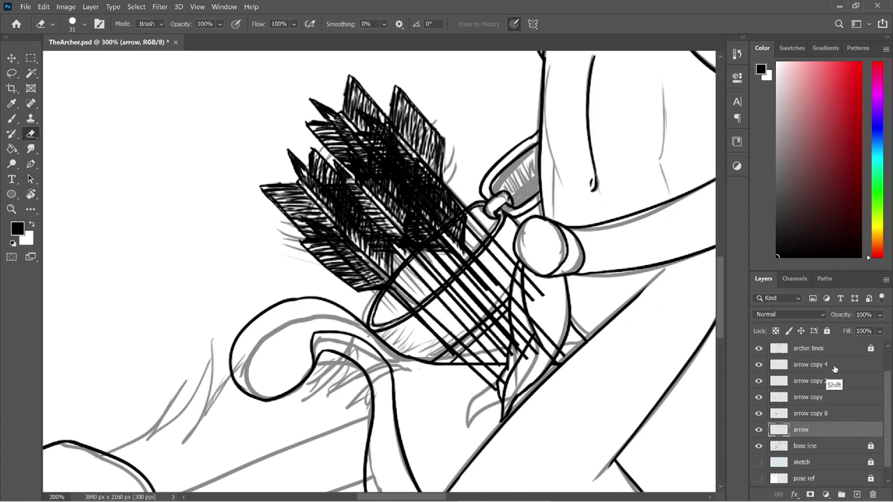
shift+click(831, 367)
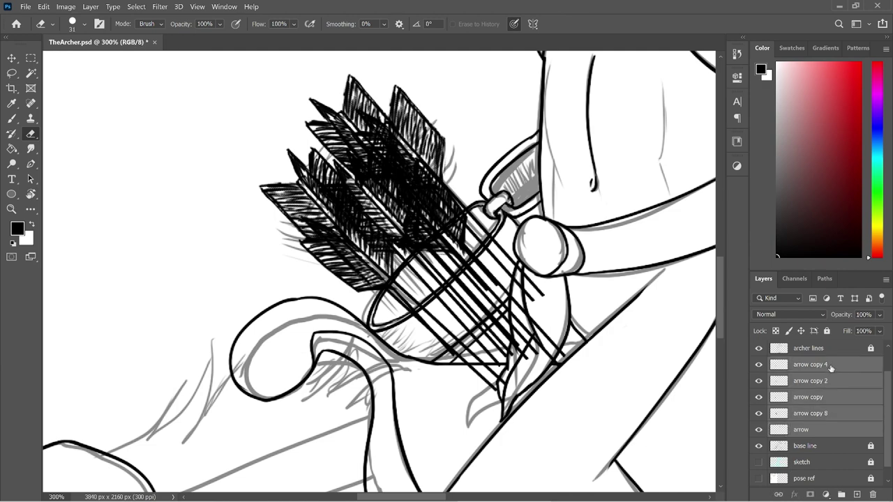
ctrl+click(814, 430)
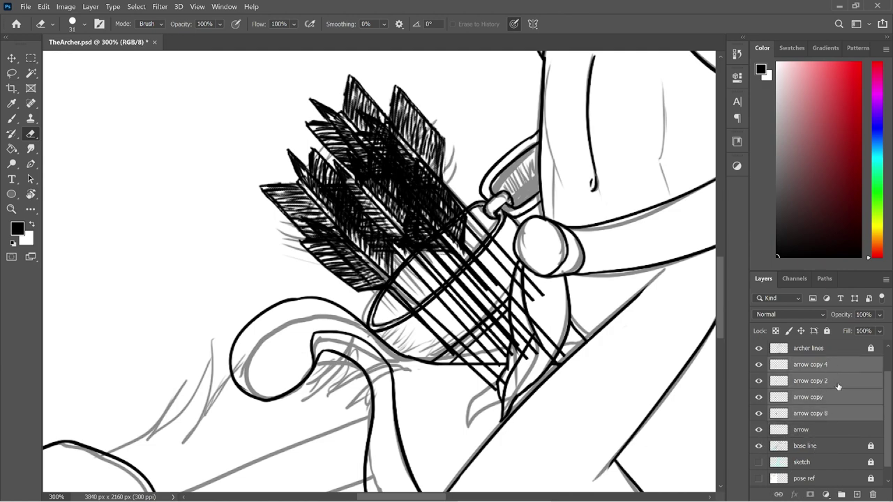
right_click(838, 387)
click(747, 354)
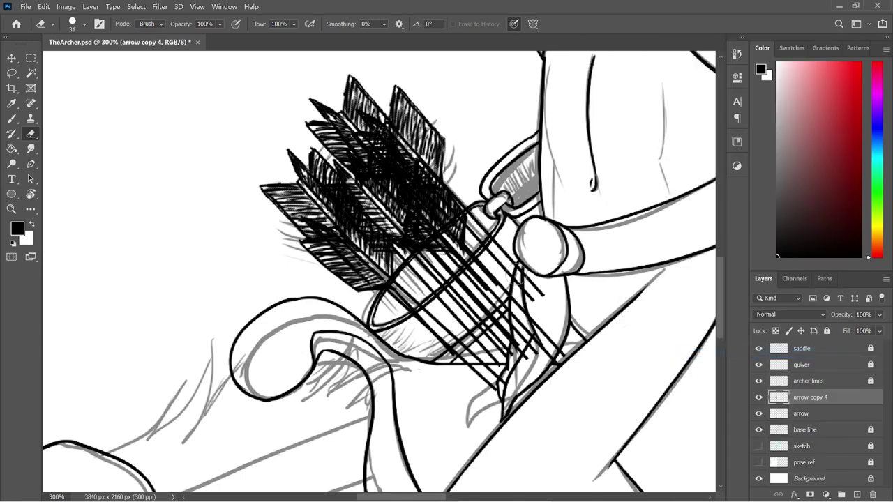
- Erase the arrow shafts on the merged layer wherever they extend past the quiver's front rim over its body and the hanging cloth
mouse_move(503, 237)
mouse_down()
mouse_move(455, 290)
mouse_move(505, 228)
mouse_move(415, 315)
mouse_move(452, 301)
mouse_move(415, 321)
mouse_move(435, 296)
mouse_move(407, 318)
mouse_move(468, 275)
mouse_move(440, 301)
mouse_move(475, 262)
mouse_move(462, 265)
mouse_up()
mouse_move(467, 308)
mouse_down()
mouse_move(488, 290)
mouse_move(536, 286)
mouse_move(505, 307)
mouse_move(457, 315)
mouse_up()
drag(500, 268, 429, 328)
drag(429, 328, 476, 284)
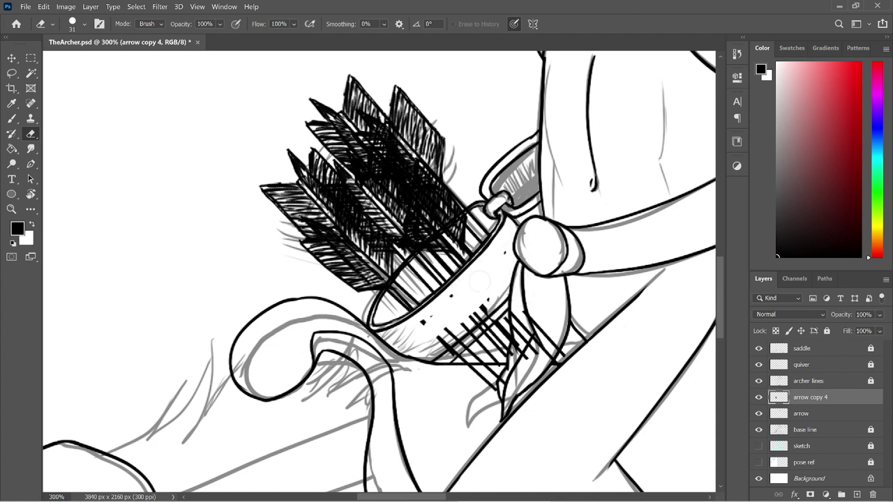
mouse_move(453, 330)
mouse_down()
mouse_move(431, 358)
mouse_move(468, 331)
mouse_move(458, 357)
mouse_move(493, 337)
mouse_move(506, 349)
mouse_move(534, 341)
mouse_move(558, 352)
mouse_up()
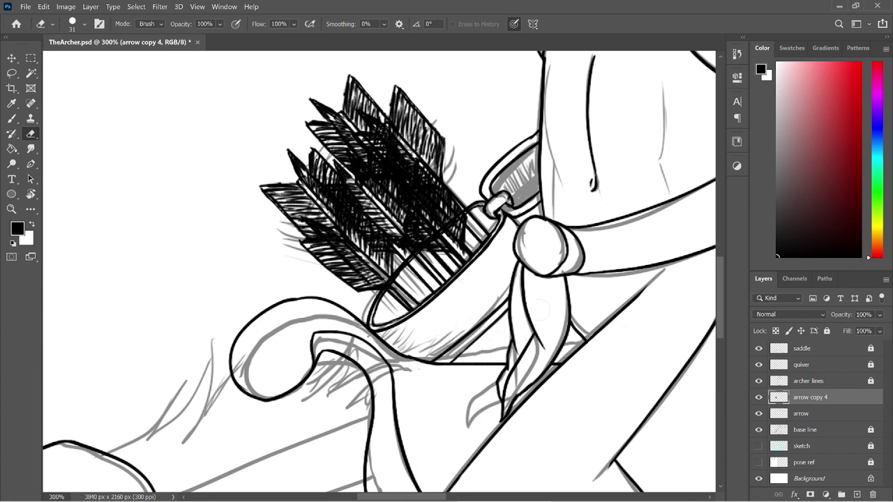
key(ctrl+minus)
key(ctrl+minus)
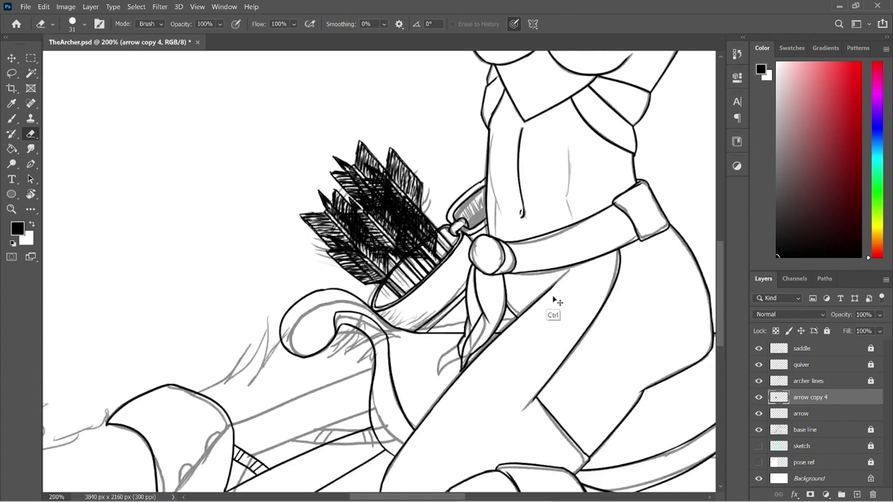
key(ctrl+minus)
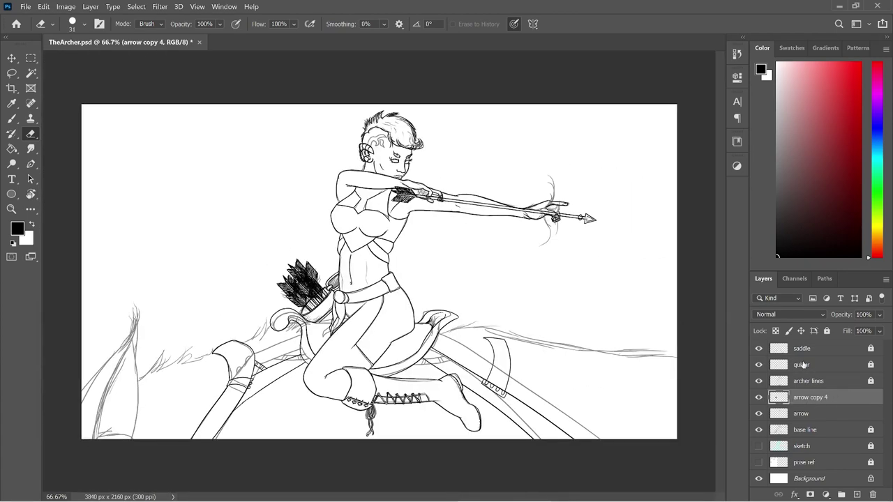
right_click(860, 401)
click(719, 76)
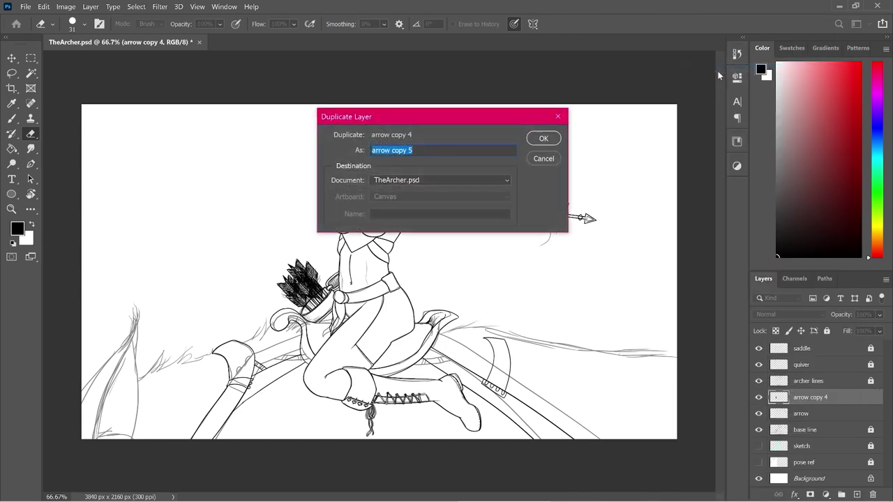
key(BackSpace)
click(548, 161)
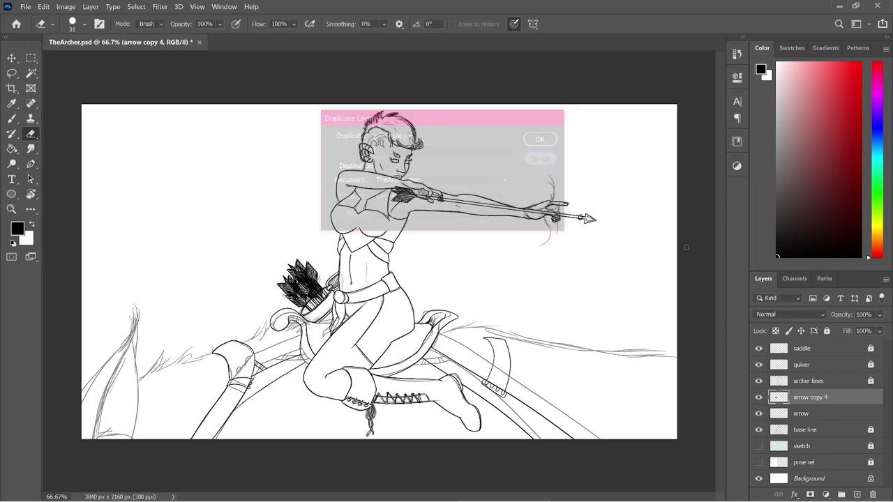
- Duplicate the layer holding the original full-length arrow, keeping the default copy name
click(824, 415)
right_click(824, 415)
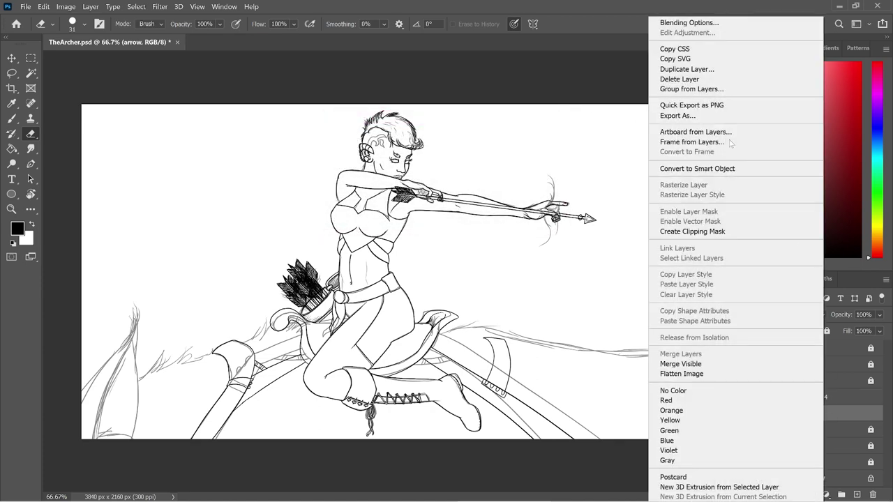
click(680, 70)
key(Return)
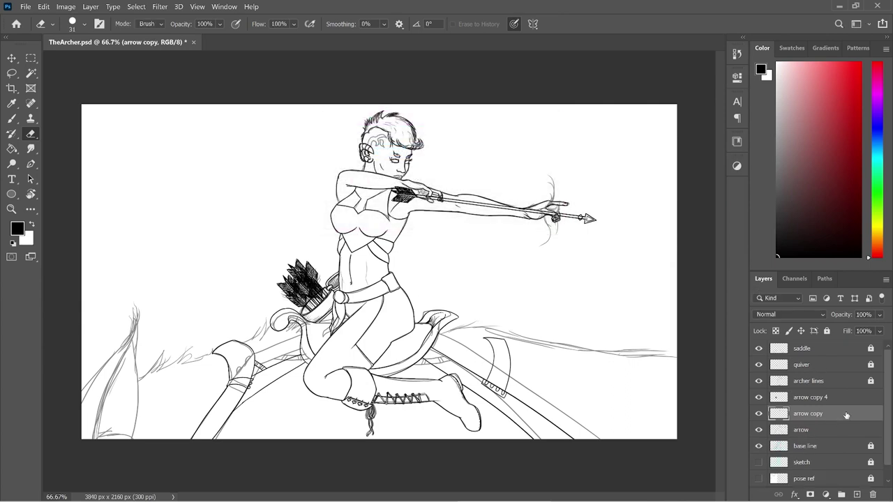
- Rotate the duplicated arrow about 45° clockwise and place its feathered end in the quiver, with the shaft pointing down through it
key(ctrl+t)
drag(650, 170, 611, 291)
drag(457, 146, 331, 307)
drag(386, 281, 378, 280)
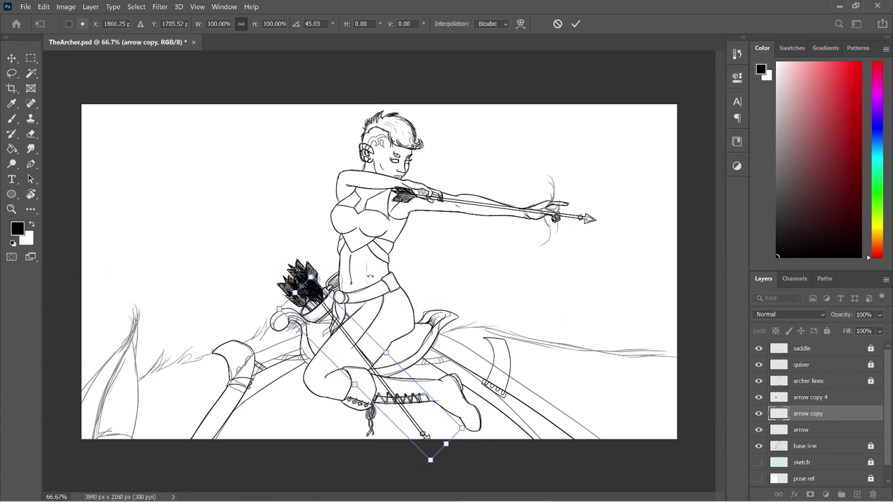
drag(344, 329, 351, 303)
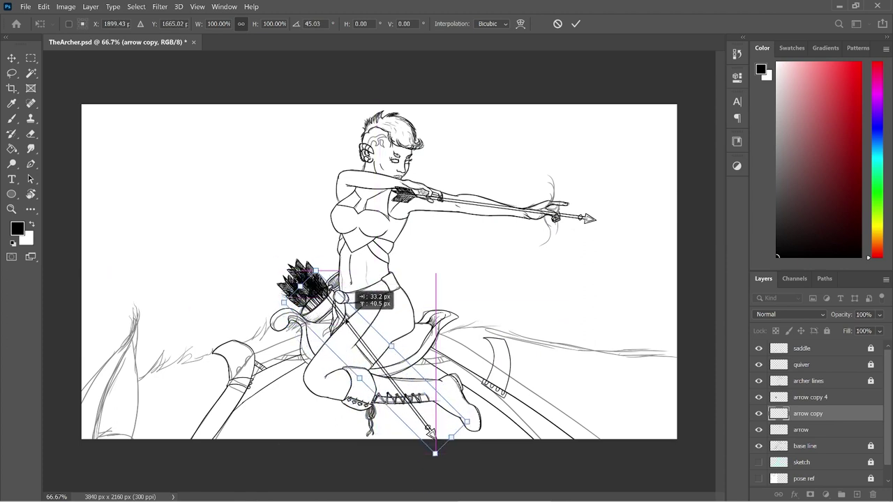
key(Return)
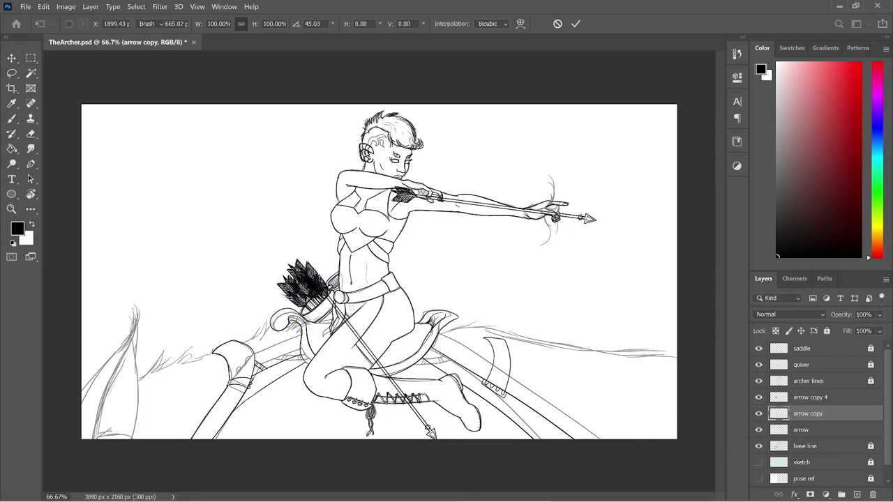
- Lasso the part of the copied arrow extending below the quiver opening, delete it, and clear the selection
key(e)
key(l)
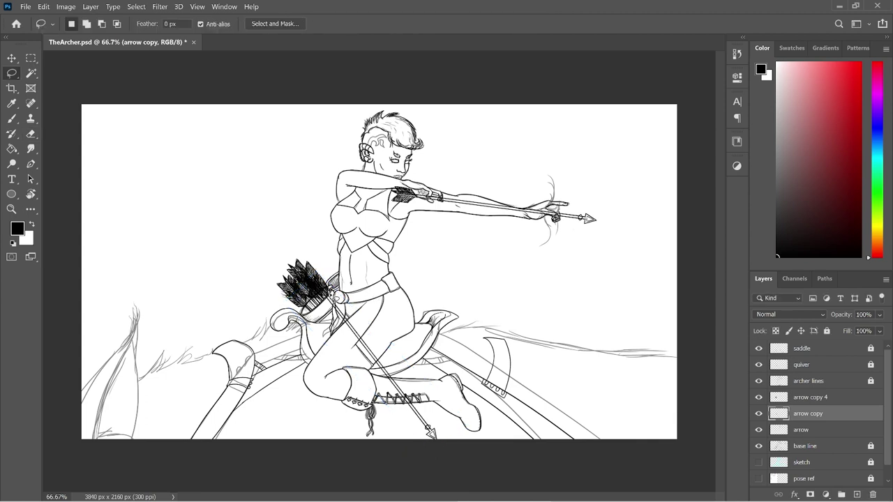
mouse_move(318, 325)
mouse_down()
mouse_move(484, 464)
mouse_move(430, 349)
mouse_move(343, 292)
mouse_move(336, 298)
mouse_up()
key(Delete)
key(ctrl+d)
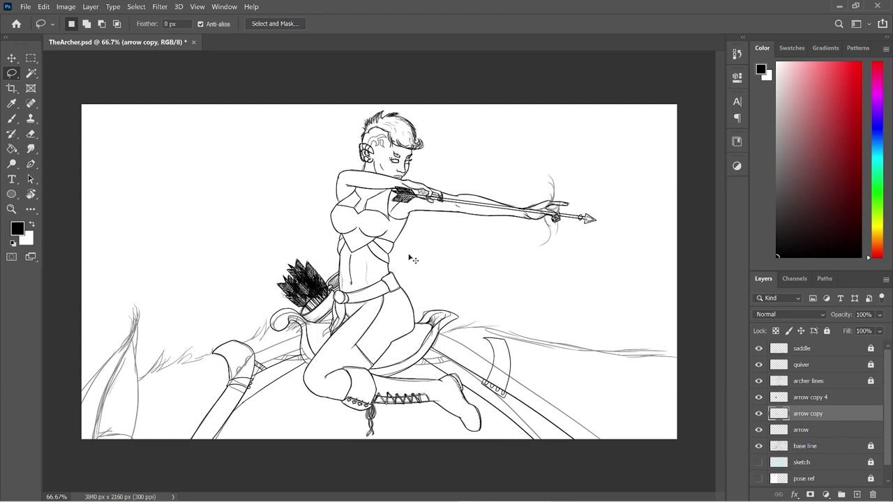
- Move the arrow copy layer above the arrow copy 4 layer in the stacking order and make arrow copy 4 active
key(ctrl+plus)
key(ctrl+plus)
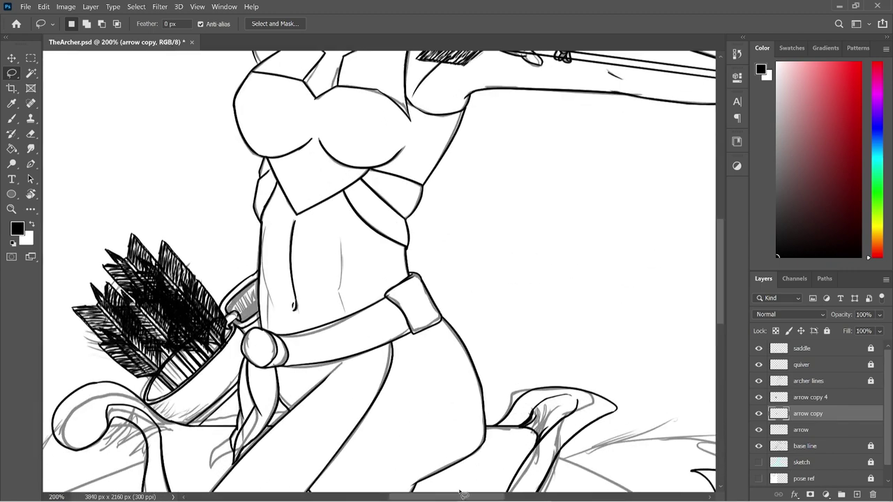
drag(463, 495, 430, 497)
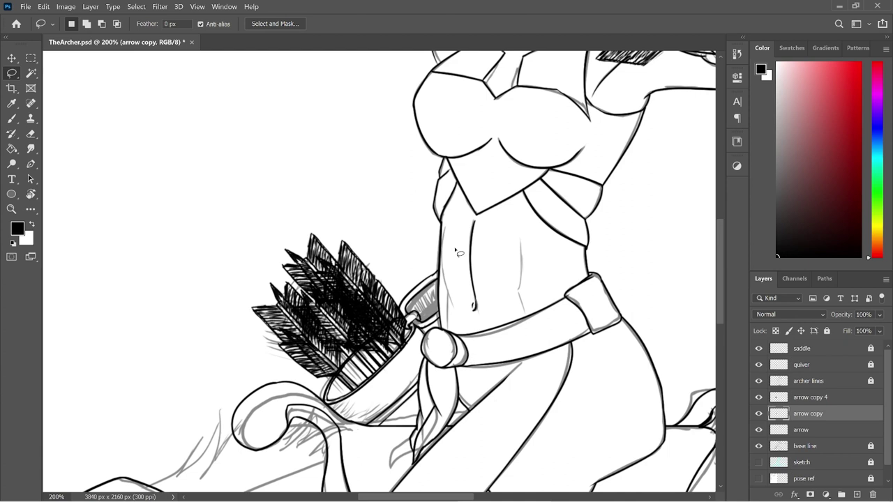
key(e)
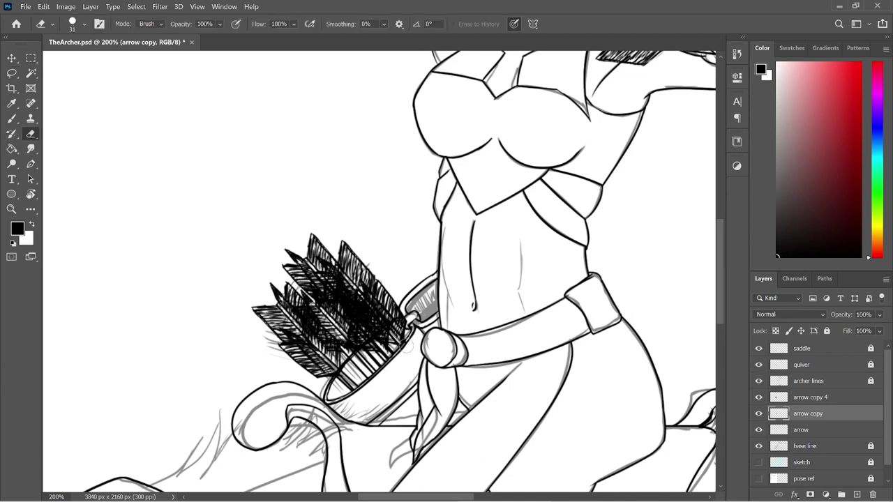
drag(833, 414, 833, 390)
click(831, 416)
key(b)
key(e)
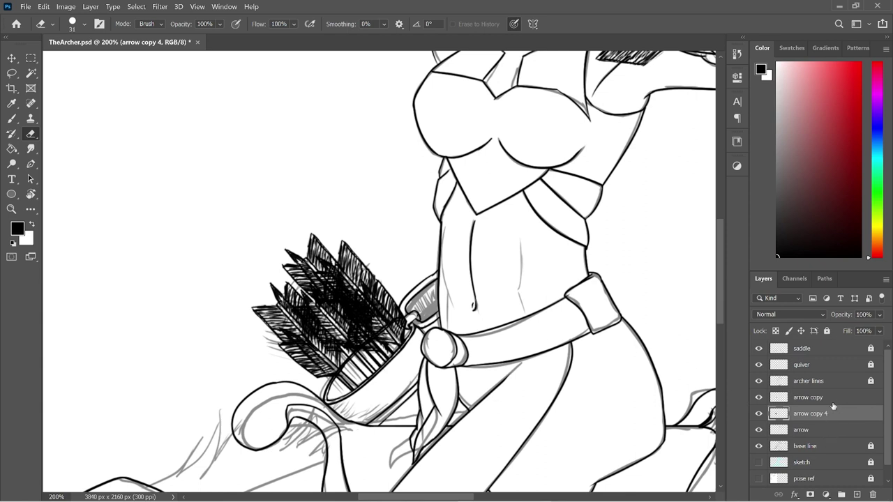
- Dim the arrow copy 4 layer to 45% opacity to check the new arrow against it, and restore it to 100%
click(880, 315)
click(855, 328)
click(841, 412)
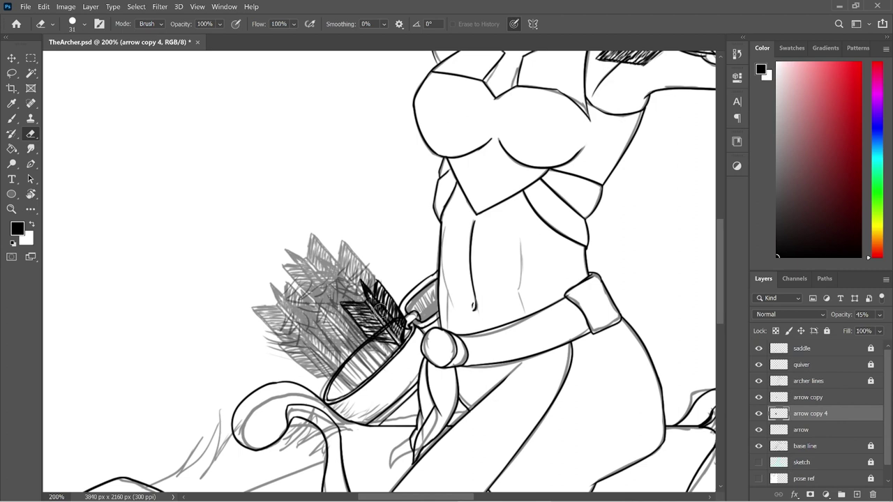
click(879, 315)
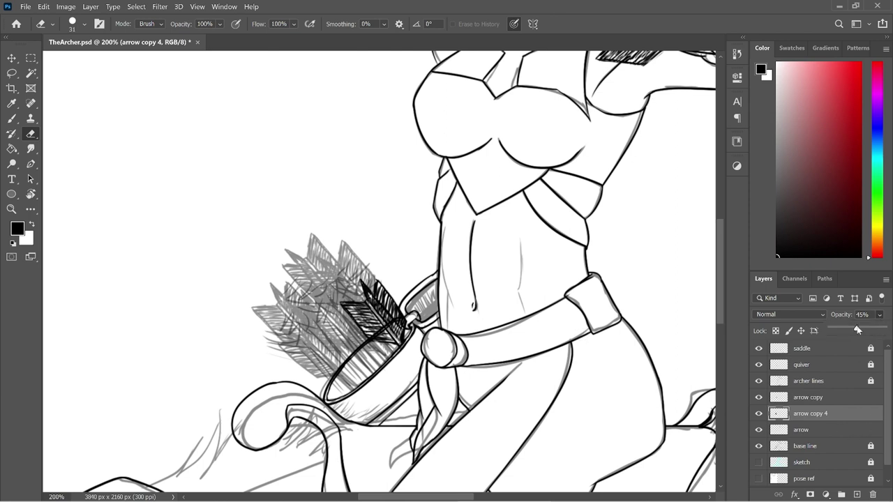
drag(856, 329, 884, 328)
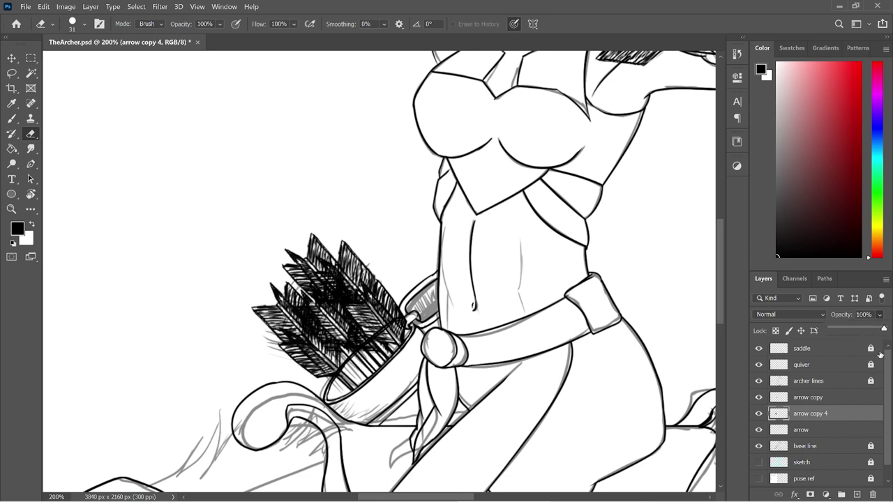
- Duplicate the arrow copy layer as arrow copy 2
click(840, 398)
right_click(837, 397)
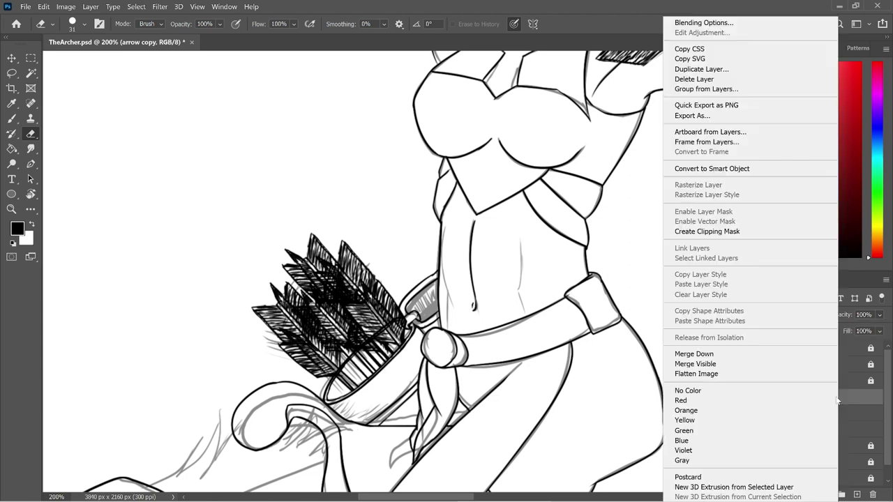
click(745, 69)
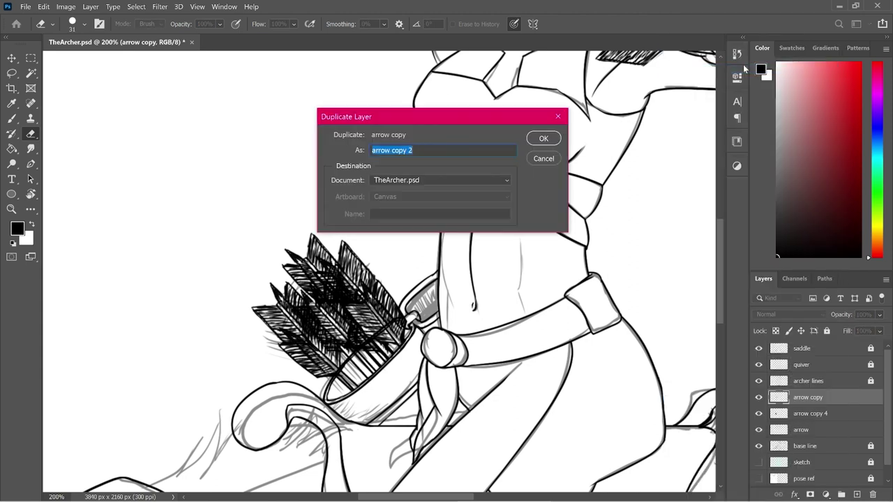
click(544, 139)
- Move the arrow copy 2 arrow down and to the left so it sits at the front of the quiver opening
key(ctrl+t)
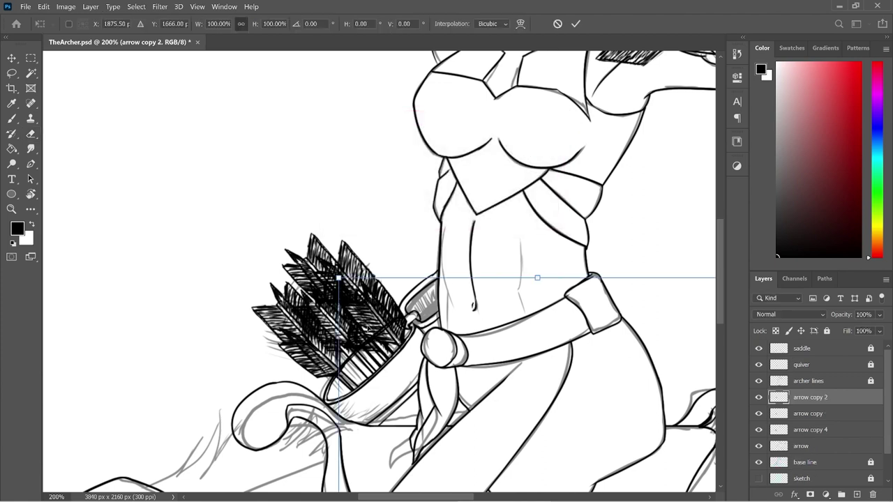
drag(383, 324, 351, 357)
scroll(481, 354, right, 2)
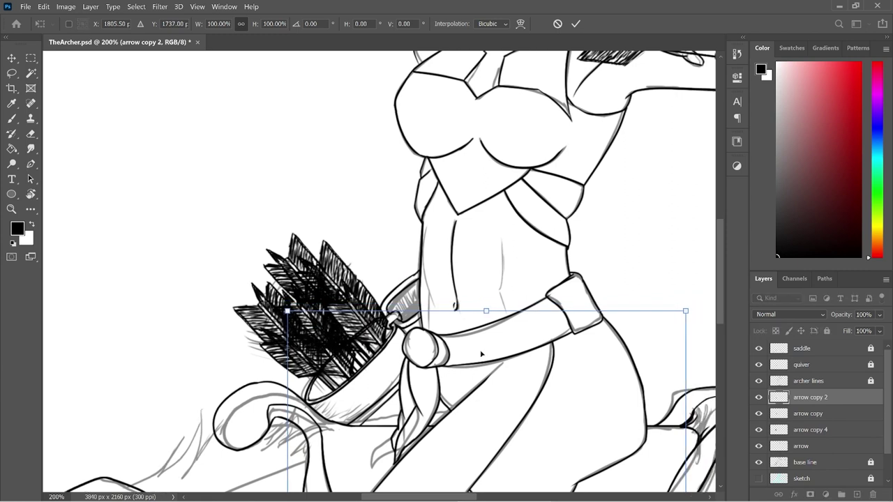
key(Return)
key(e)
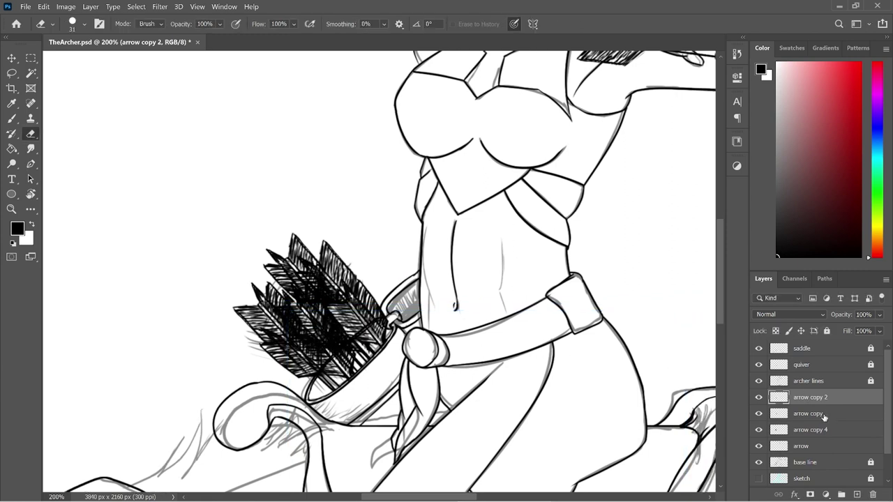
- Try the arrow copy layer at 50% opacity and return it to 100%
click(824, 415)
click(880, 315)
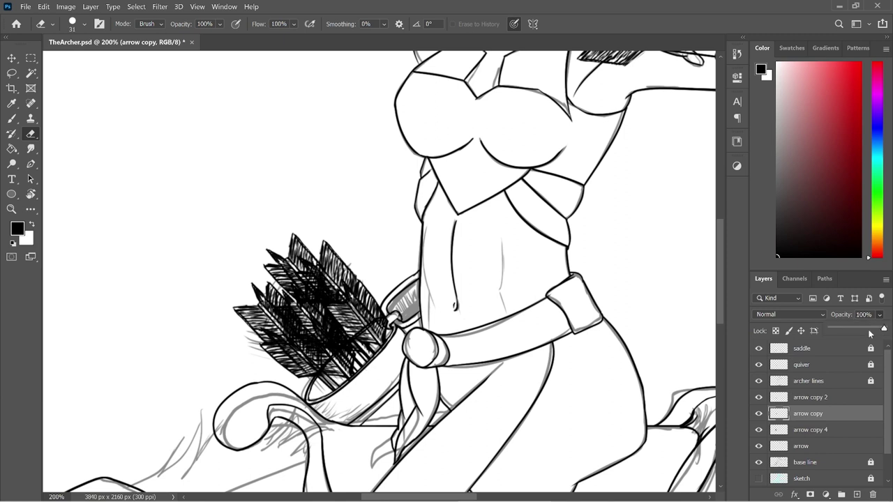
click(855, 328)
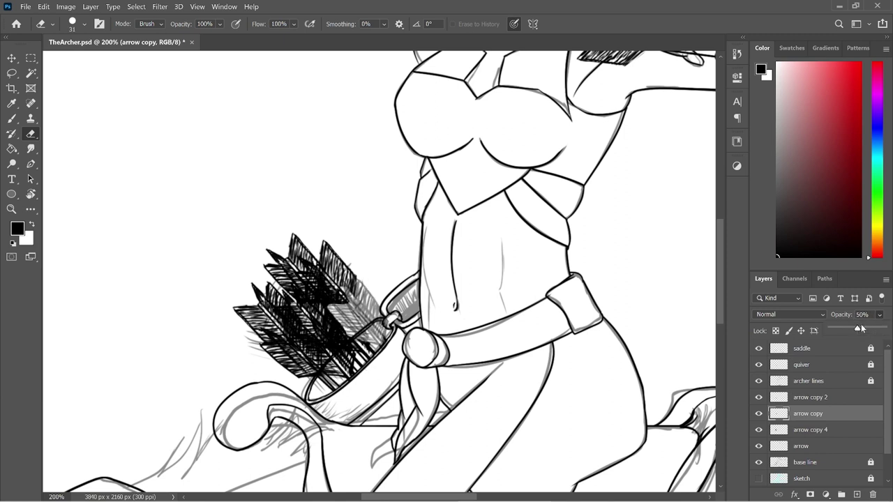
drag(861, 325, 885, 328)
- Lower the arrow copy 4 layer's opacity to 34% and erase its strokes around the feathers of the lower front arrow
click(838, 433)
click(838, 431)
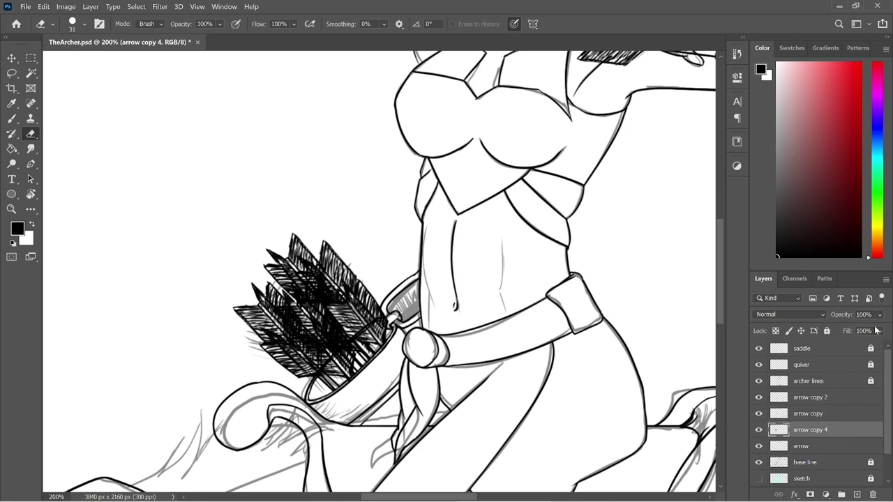
click(850, 328)
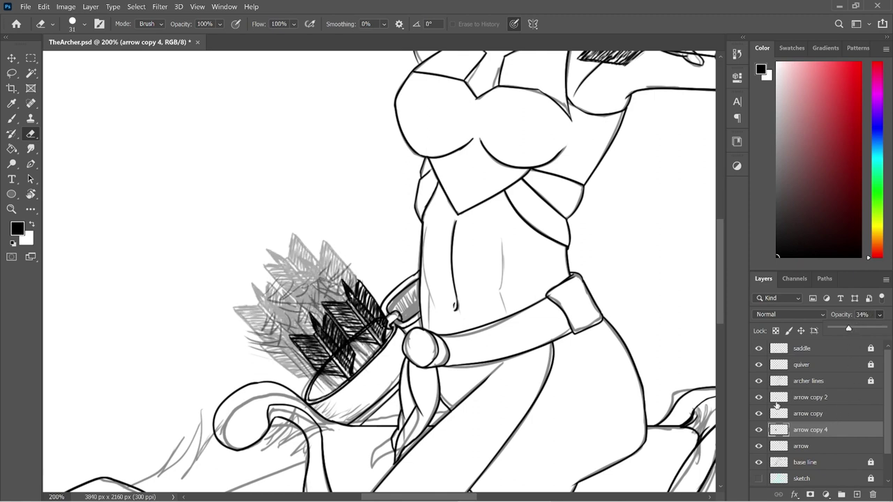
click(837, 434)
mouse_move(301, 341)
mouse_down()
mouse_move(312, 315)
mouse_move(330, 347)
mouse_move(325, 319)
mouse_move(336, 349)
mouse_move(344, 351)
mouse_move(330, 326)
mouse_move(346, 349)
mouse_move(310, 349)
mouse_move(299, 338)
mouse_move(320, 355)
mouse_up()
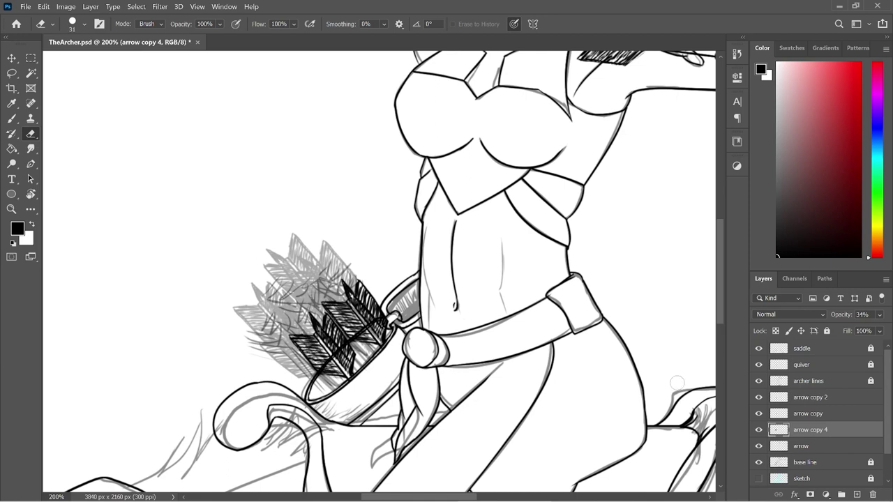
- Hide and show the arrow copy 2 layer to check its arrow in the quiver, and make that layer active
click(759, 397)
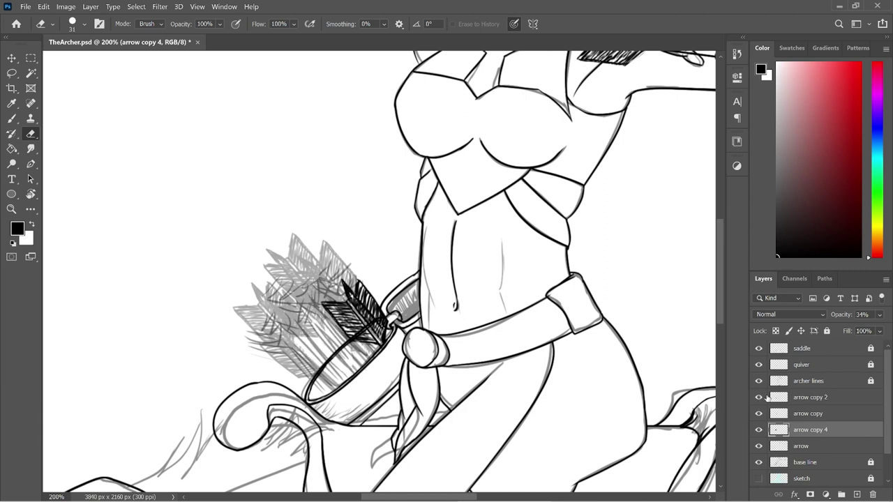
click(758, 397)
click(835, 399)
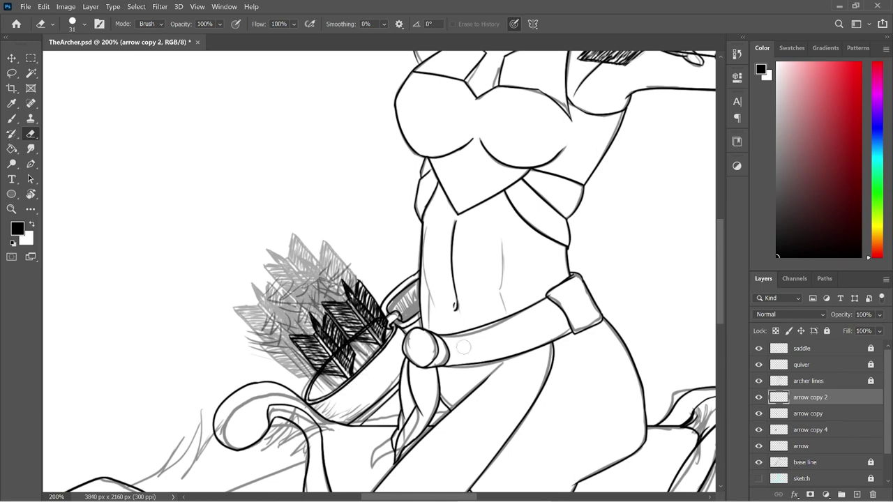
- Restore the arrow copy 4 layer's opacity to 100%
key(ctrl+minus)
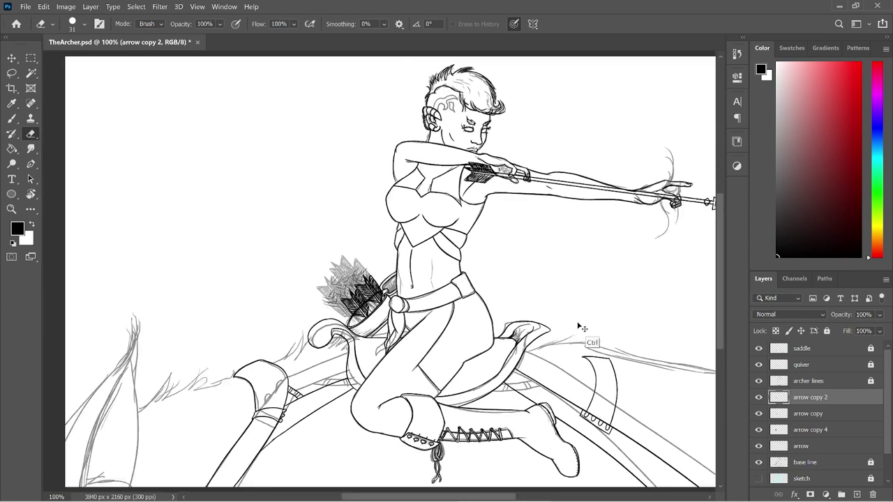
key(ctrl+minus)
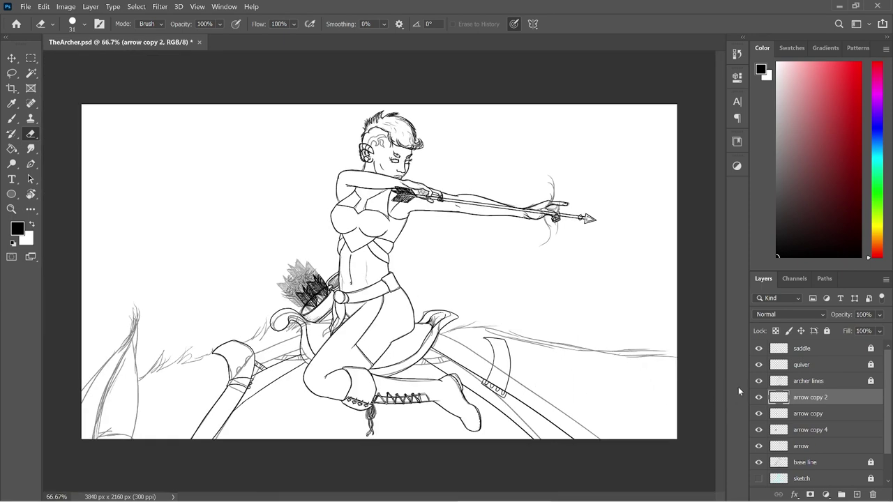
click(837, 431)
click(880, 315)
drag(851, 330, 884, 330)
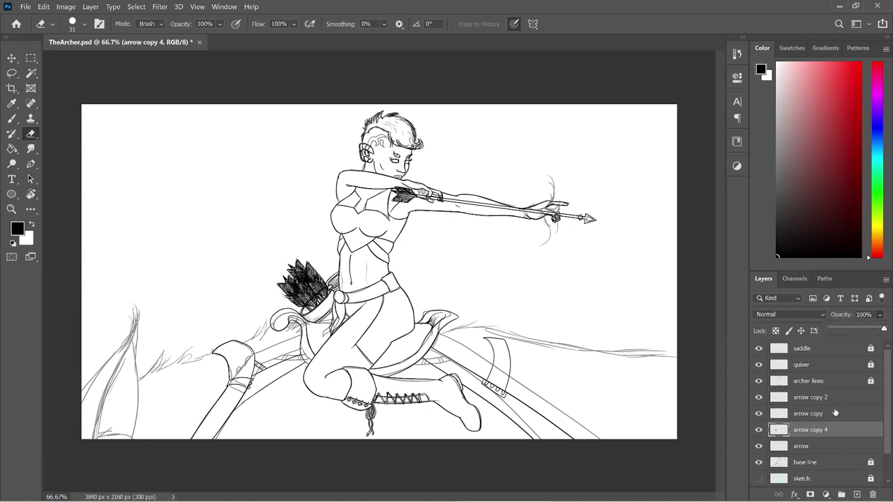
- Merge the arrow copy, arrow copy 2 and arrow copy 4 layers into a single layer
click(829, 450)
click(829, 448)
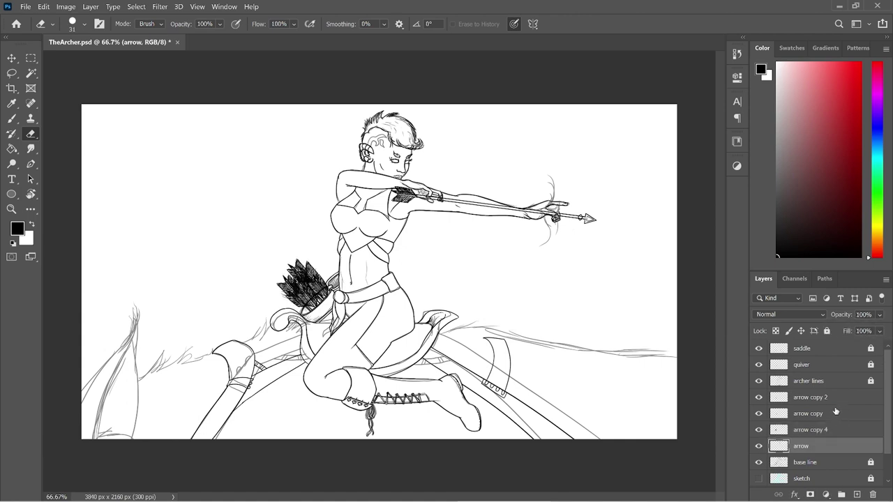
click(836, 432)
shift+click(838, 399)
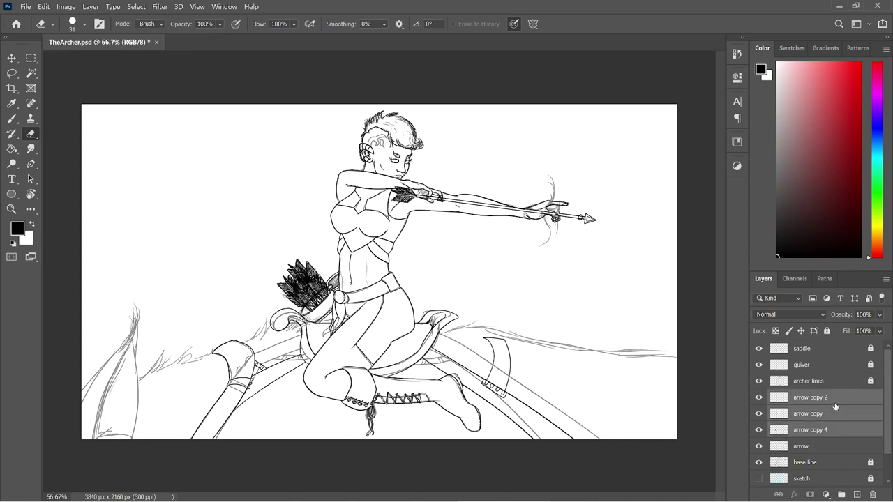
right_click(834, 404)
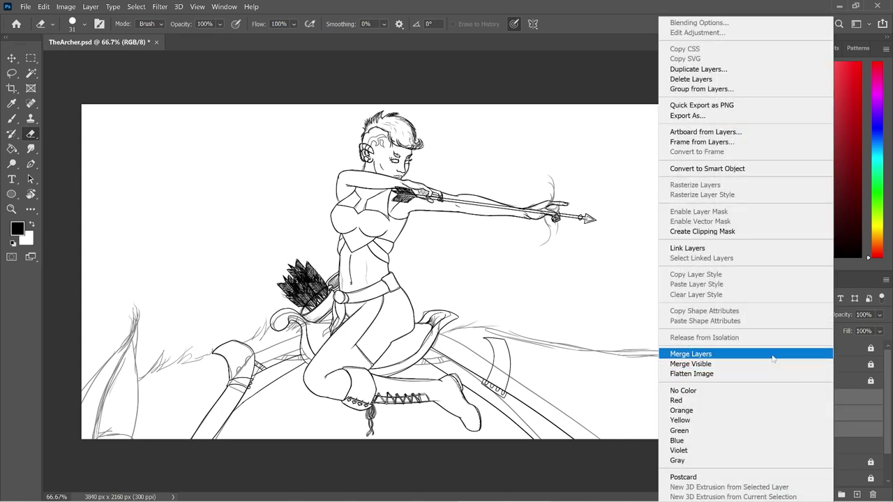
click(691, 351)
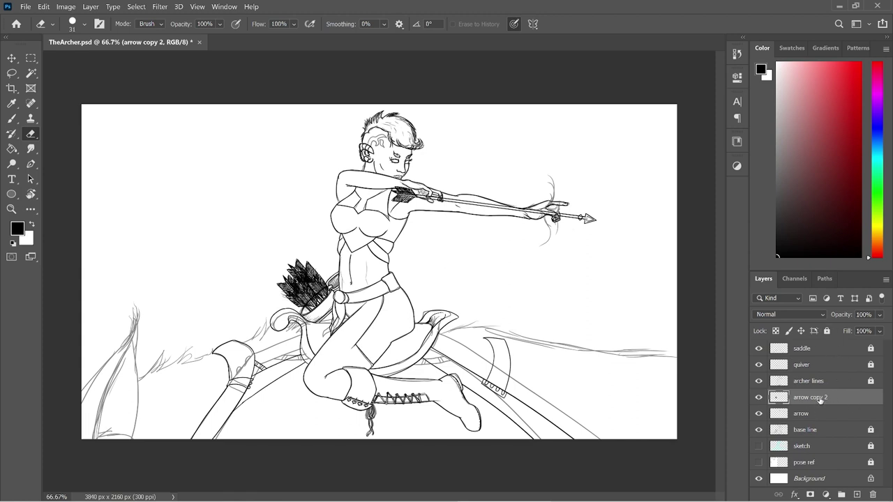
- Hide and show the base line layer, and add a layer named bow above the merged arrow layer
click(759, 429)
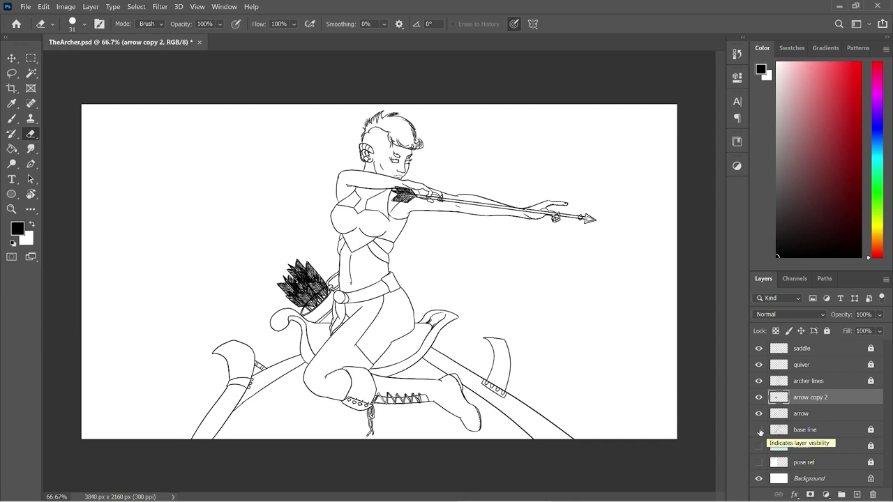
click(760, 431)
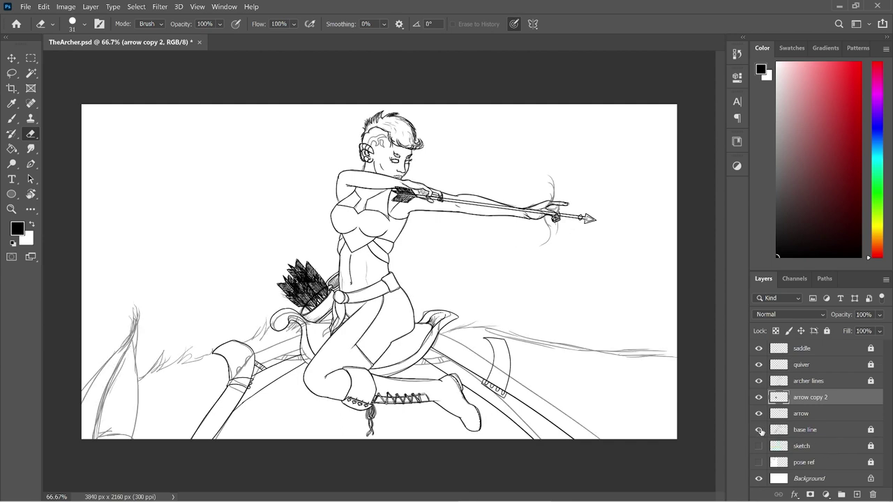
click(858, 495)
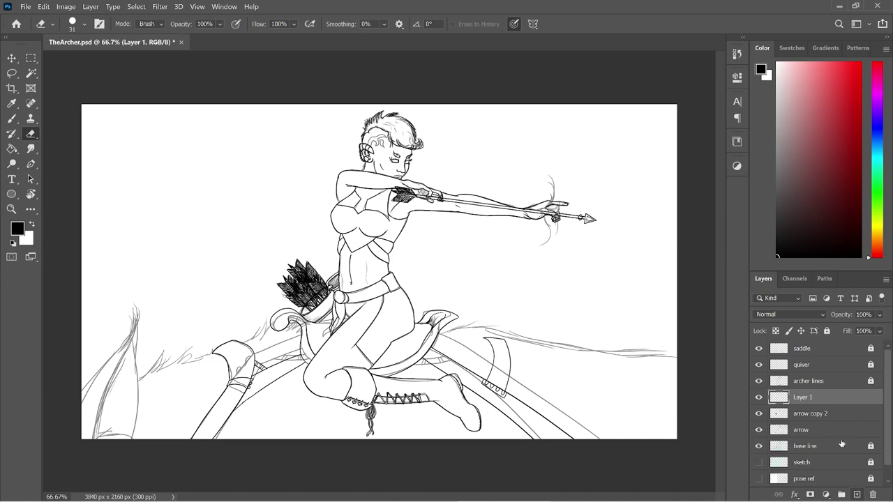
double_click(801, 398)
text(b)
text(oe)
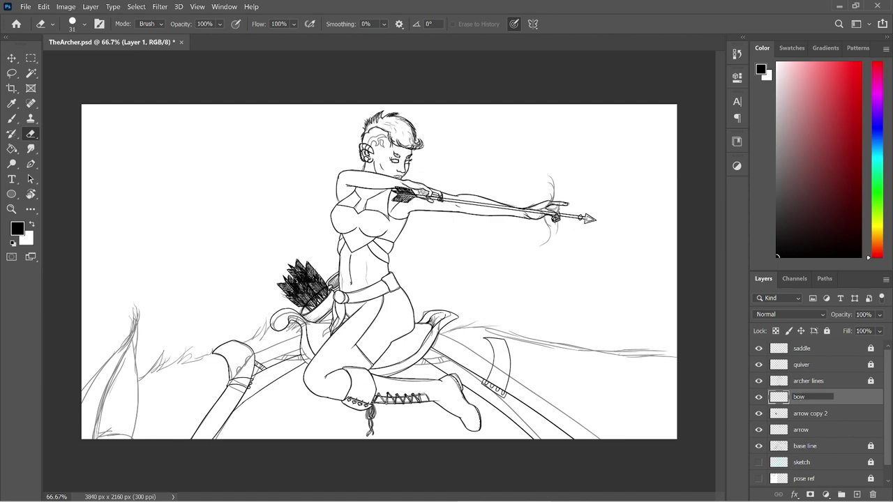
- Lock the arrow copy 2 layer and the bow layer
click(842, 419)
double_click(842, 418)
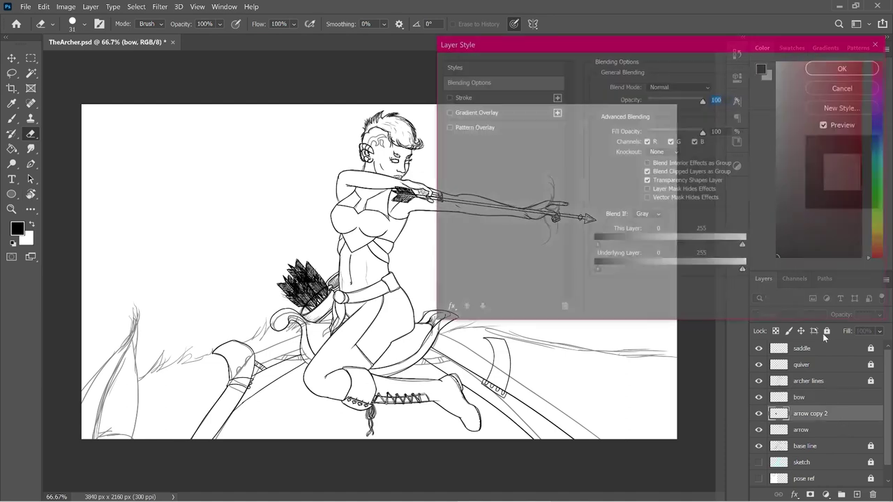
key(Escape)
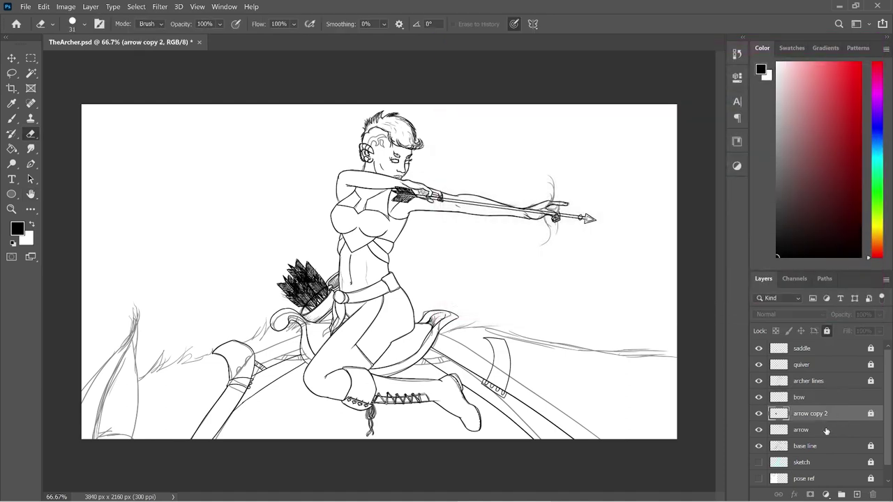
click(827, 430)
click(829, 397)
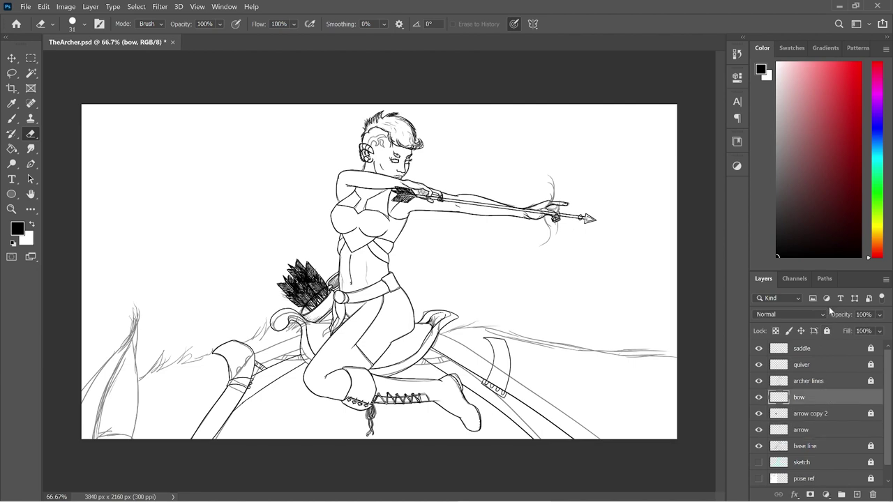
click(827, 331)
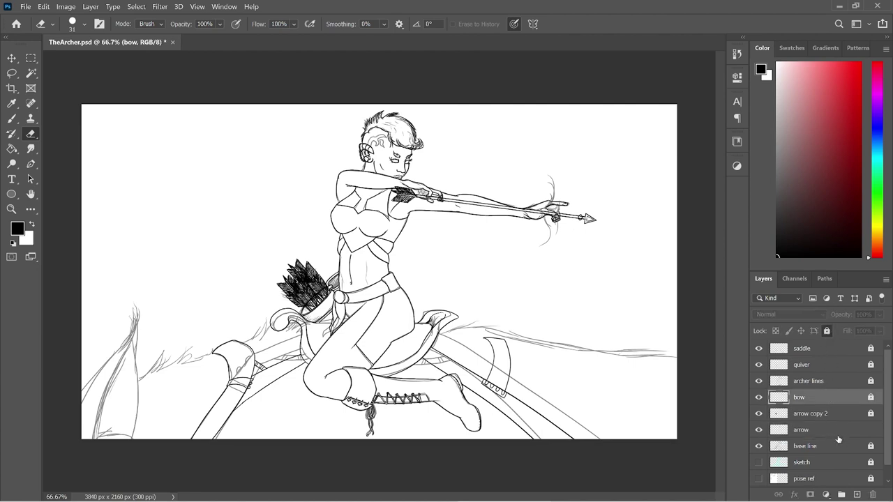
- Show and hide the sketch layer and the pose ref layer to check them for the bow
click(759, 462)
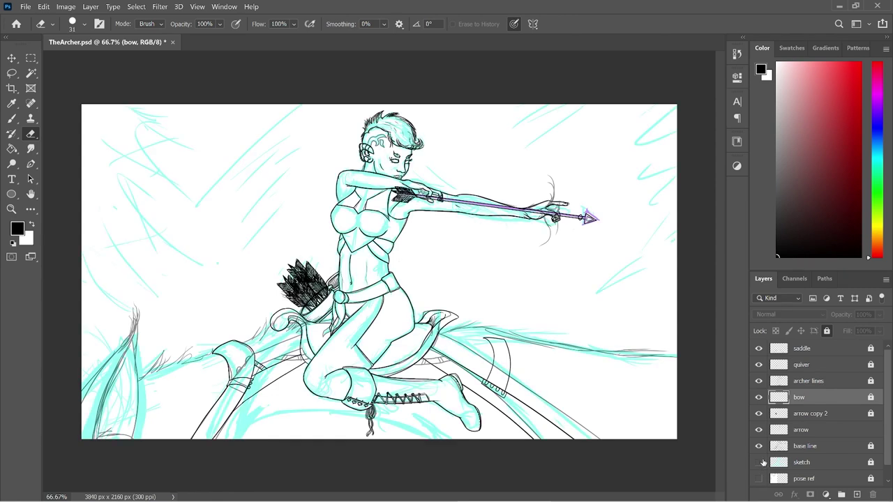
click(759, 463)
click(759, 478)
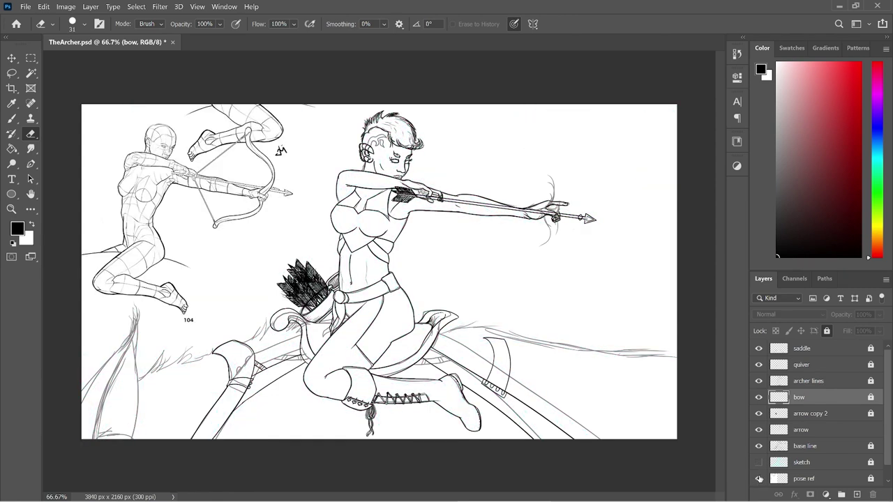
click(759, 479)
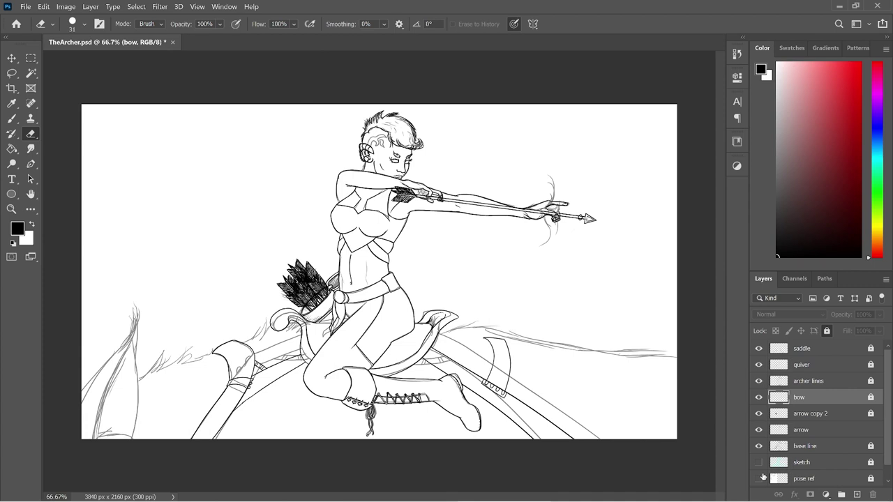
- Add a layer named bow sketch directly above the arrow copy 2 layer
click(850, 417)
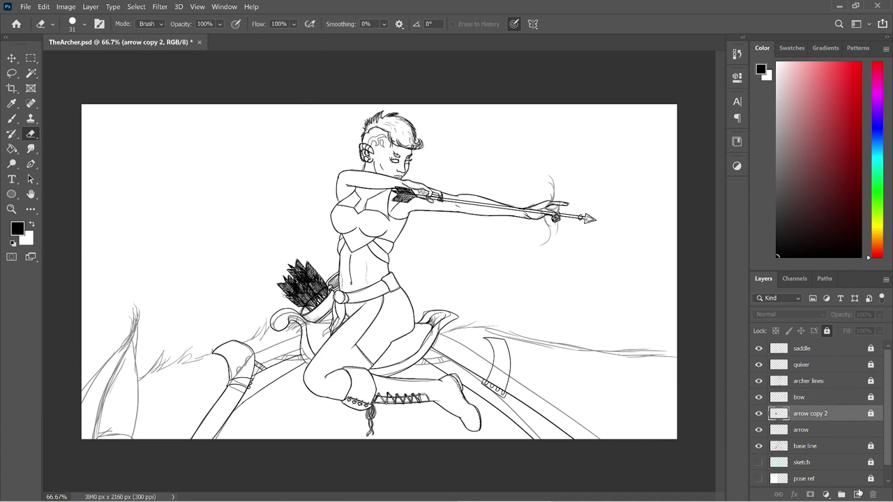
click(858, 495)
double_click(802, 414)
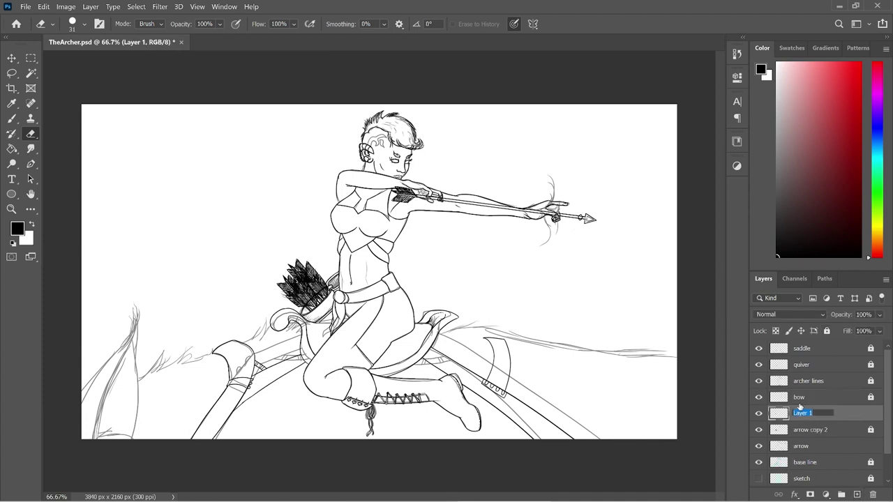
text(bow sketch)
key(Return)
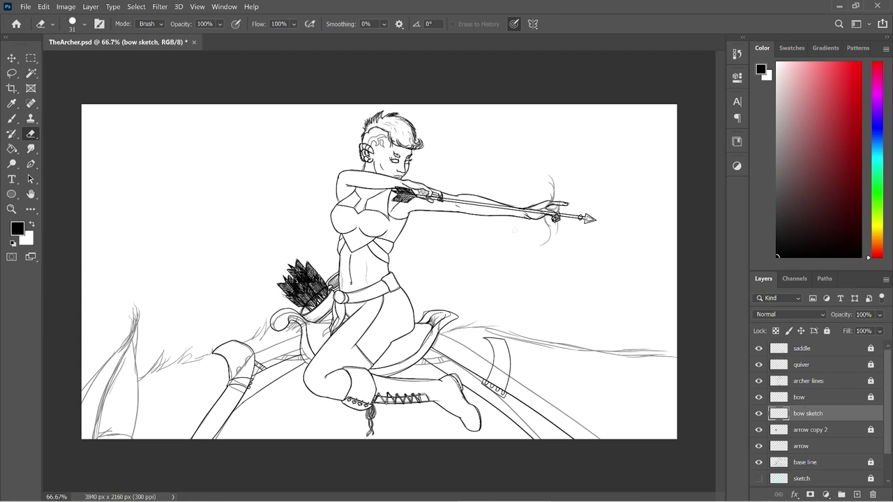
- Set the foreground color to light purple and the hard round eraser's size to 102 px
click(877, 106)
drag(842, 87, 818, 68)
right_click(538, 188)
drag(618, 218, 635, 217)
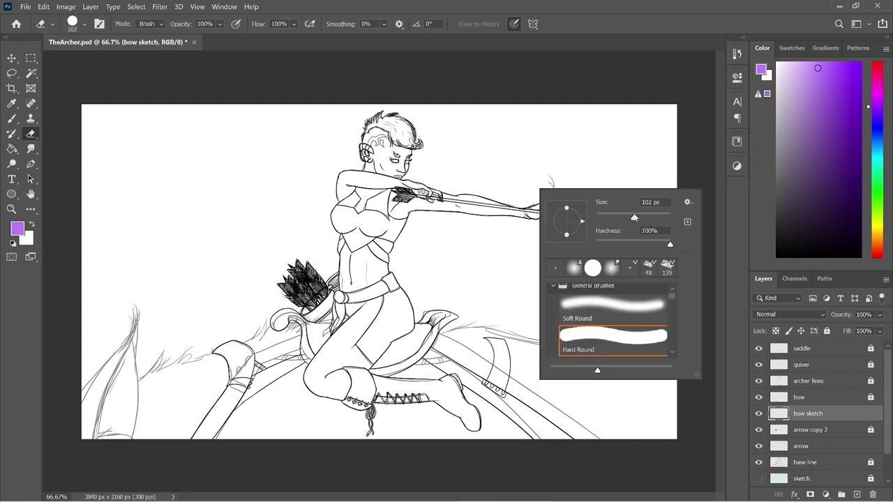
click(686, 135)
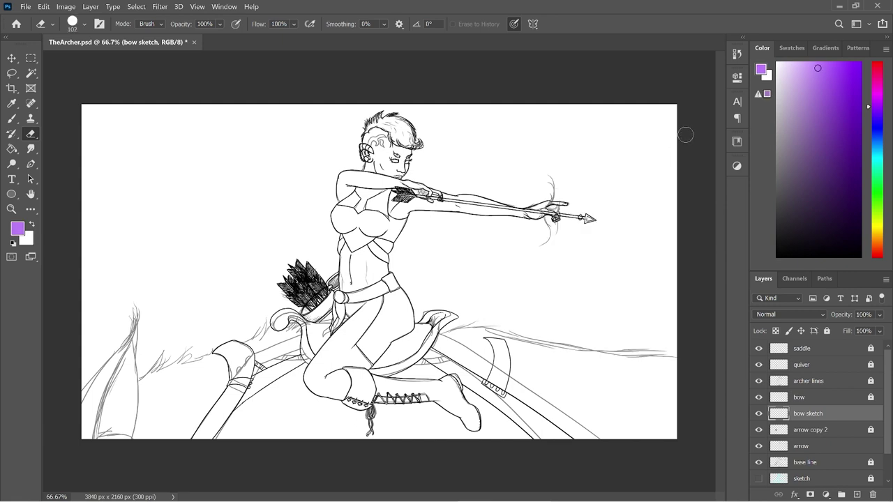
right_click(637, 162)
click(689, 140)
- Set up the Brush tool with the Hard Round tip at 84 px
key(b)
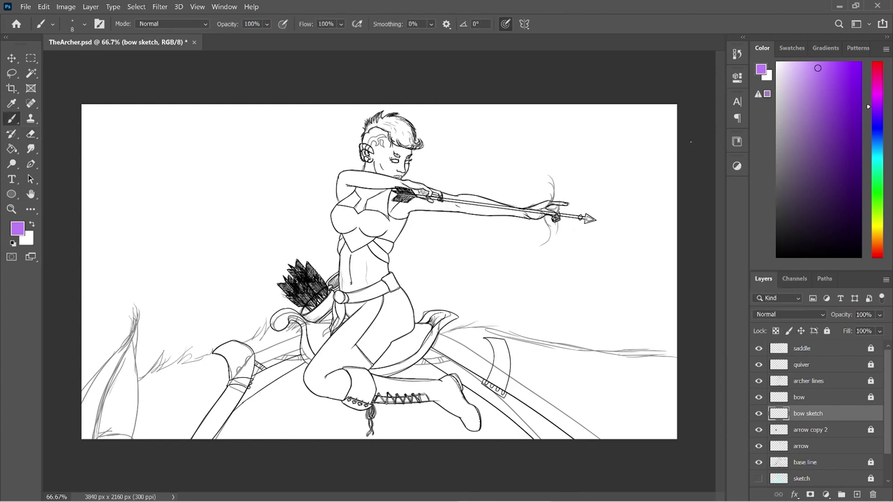
right_click(631, 172)
click(717, 200)
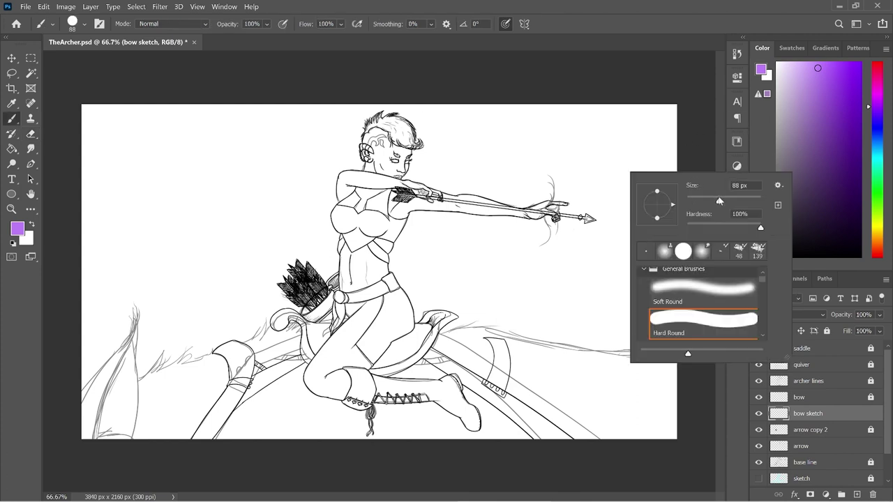
key(Return)
- Paint the bow's grip through the hand holding the arrow, with a short curved limb on each side
key(r)
mouse_move(642, 163)
mouse_down()
mouse_move(576, 114)
mouse_move(467, 56)
mouse_move(388, 42)
mouse_move(287, 52)
mouse_up()
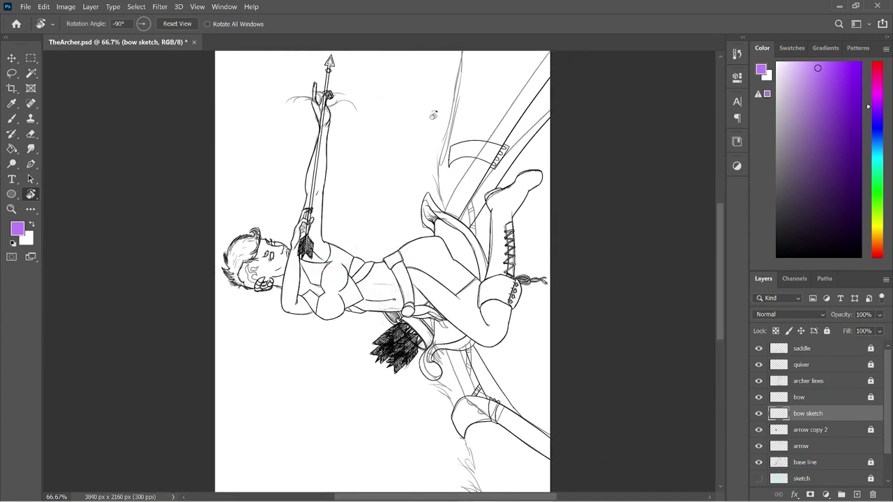
drag(719, 240, 711, 194)
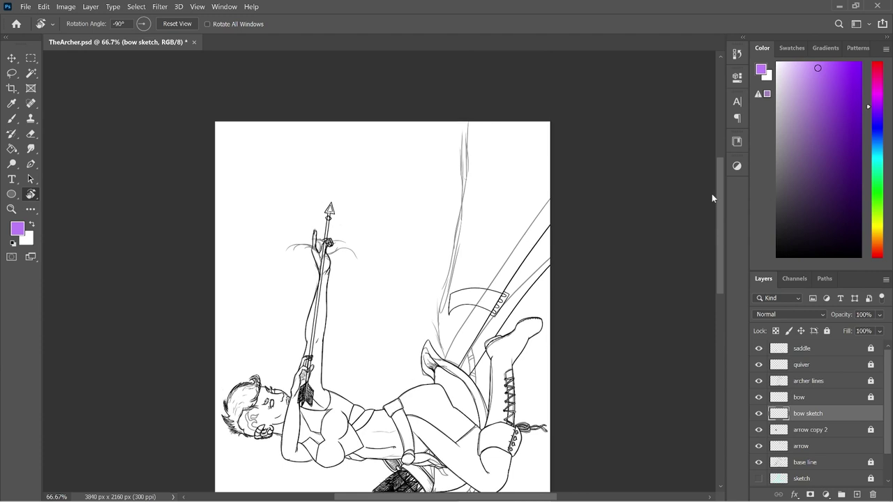
key(b)
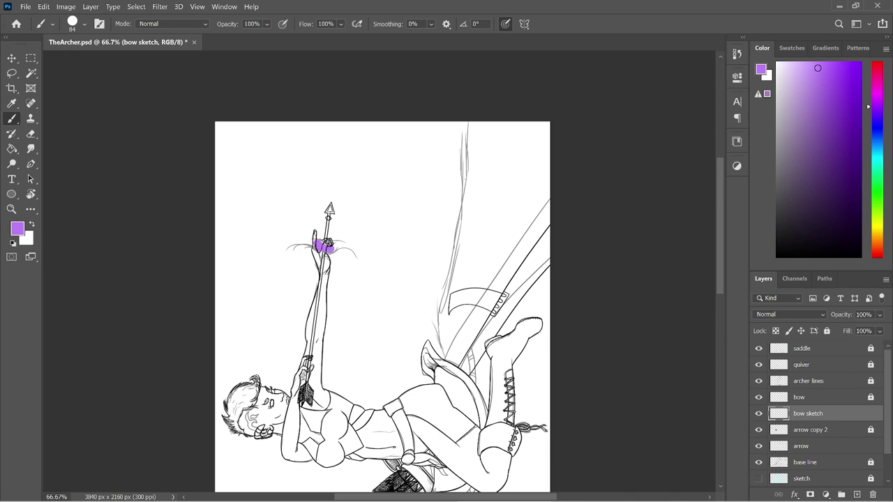
mouse_move(336, 246)
mouse_down()
mouse_move(363, 247)
mouse_move(279, 245)
mouse_move(297, 232)
mouse_move(272, 251)
mouse_up()
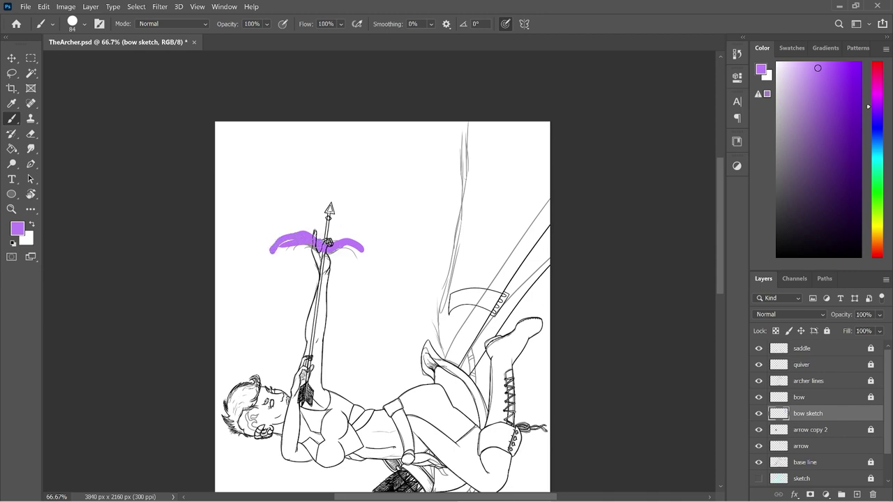
drag(277, 242, 266, 257)
mouse_move(342, 241)
mouse_down()
mouse_move(358, 230)
mouse_move(360, 244)
mouse_up()
- Paint a pointed peak on the outer edge of the bow on each side of the grip
drag(289, 234, 300, 224)
drag(289, 234, 308, 227)
drag(353, 229, 370, 262)
- Extend both bow limbs in long curves back toward the archer, ending each in a curled tip
mouse_move(267, 254)
mouse_down()
mouse_move(251, 267)
mouse_move(254, 281)
mouse_up()
drag(269, 244, 245, 304)
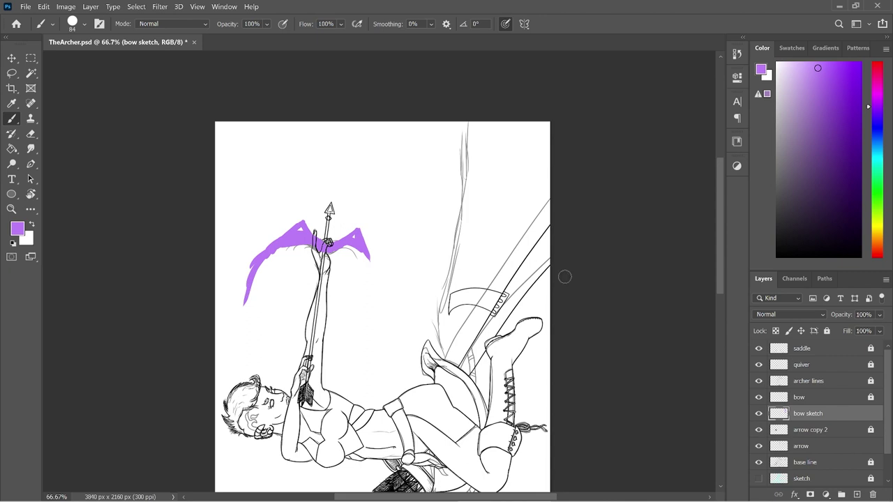
mouse_move(255, 252)
mouse_down()
mouse_move(245, 294)
mouse_move(225, 311)
mouse_move(241, 299)
mouse_up()
drag(363, 245, 377, 292)
key(ctrl+z)
mouse_move(368, 255)
mouse_down()
mouse_move(370, 321)
mouse_move(380, 336)
mouse_move(381, 328)
mouse_up()
- Reduce the brush to 44 px and paint the bowstring from both limb tips to the drawing hand
right_click(288, 311)
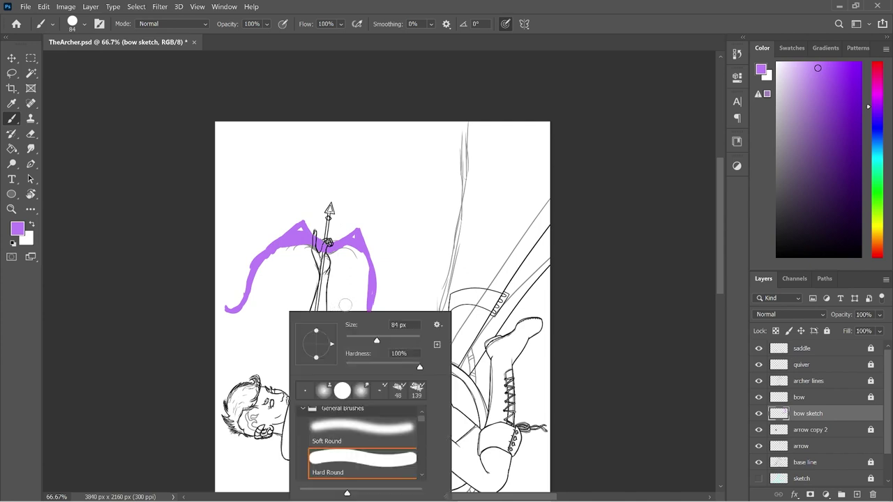
click(361, 340)
click(401, 241)
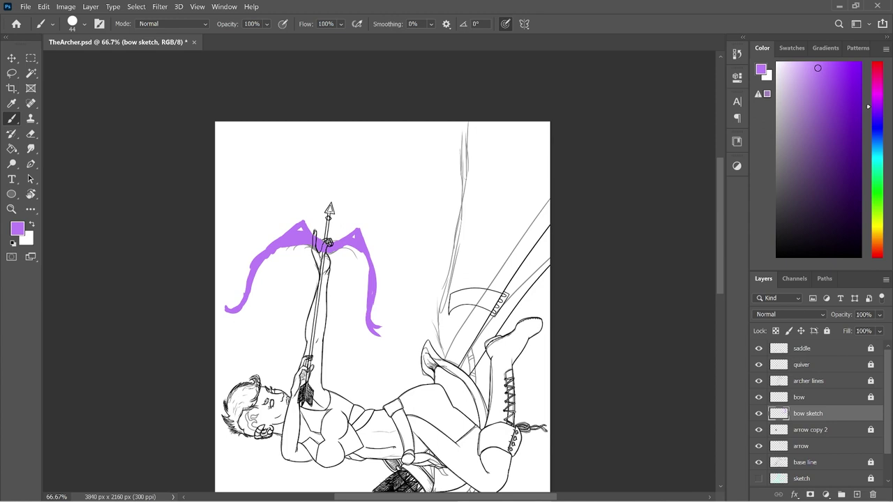
drag(302, 356, 293, 346)
drag(241, 306, 286, 351)
key(ctrl+z)
drag(244, 310, 301, 355)
drag(374, 321, 312, 359)
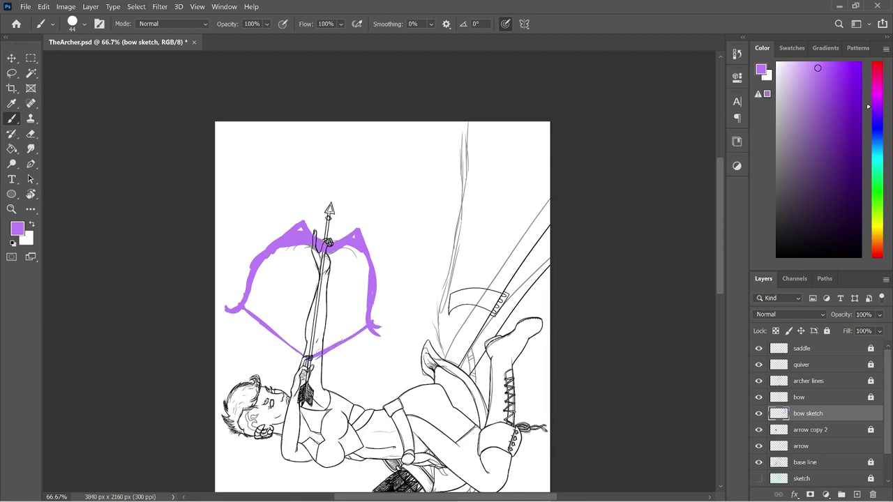
- Compare the painted bow against the sketch layer and the bow in the pose ref layer
key(r)
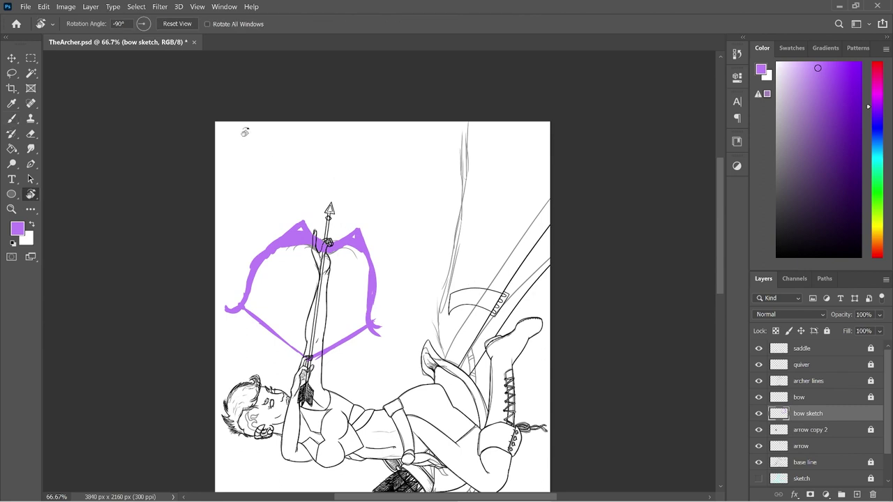
click(177, 24)
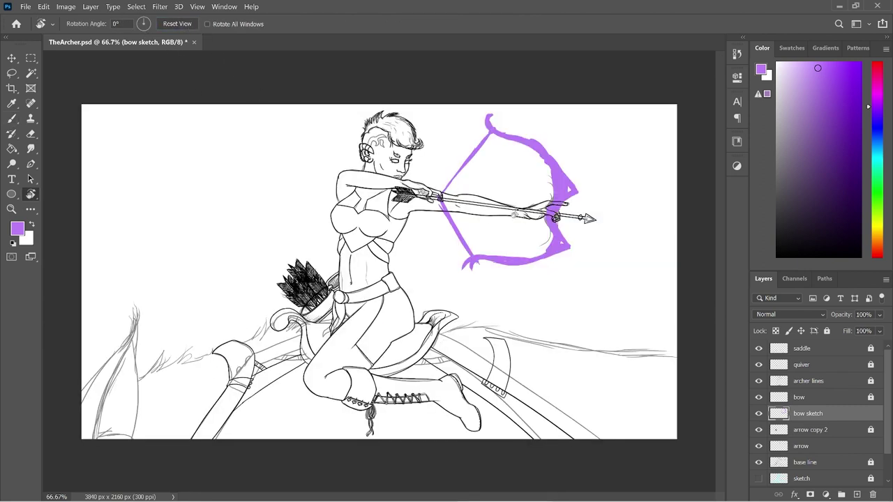
scroll(887, 413, down, 1)
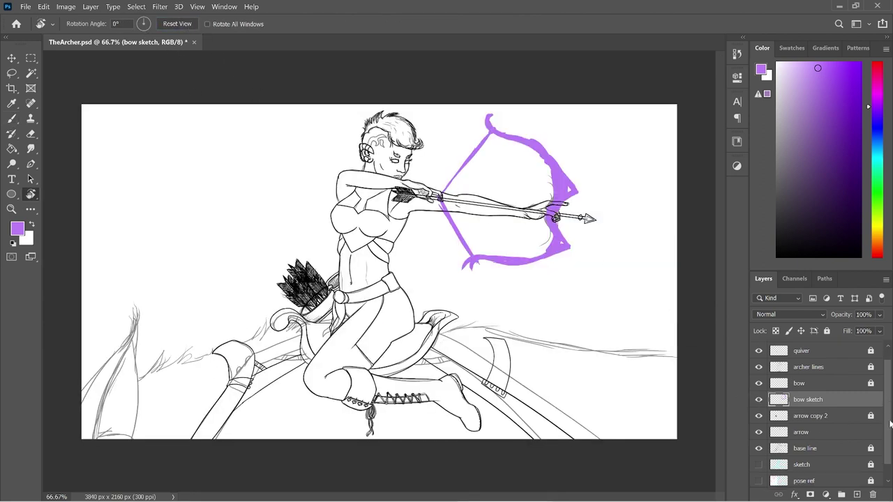
click(760, 466)
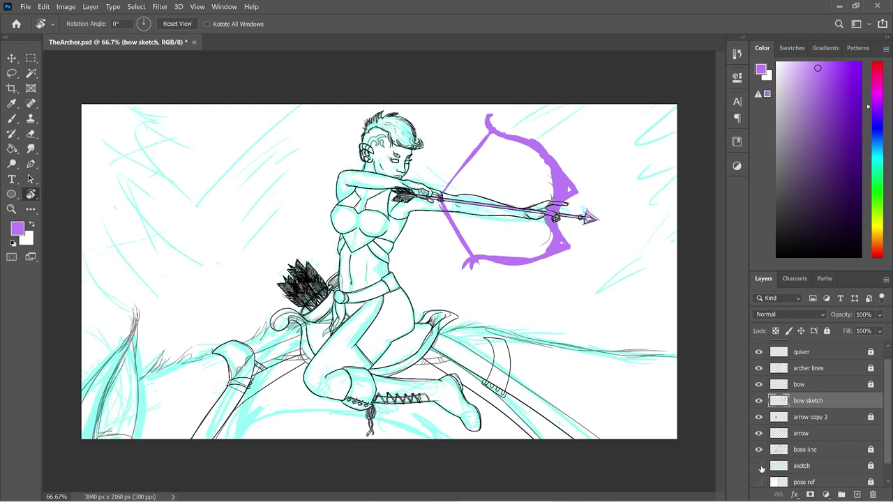
click(759, 467)
click(759, 482)
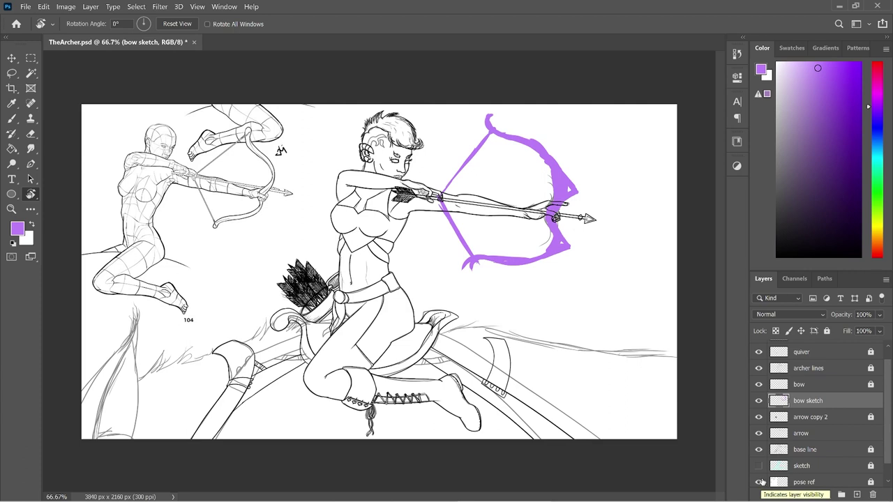
- Hide the pose ref layer, reduce the bow sketch layer's opacity to 53%, and lock that sketch layer
click(759, 482)
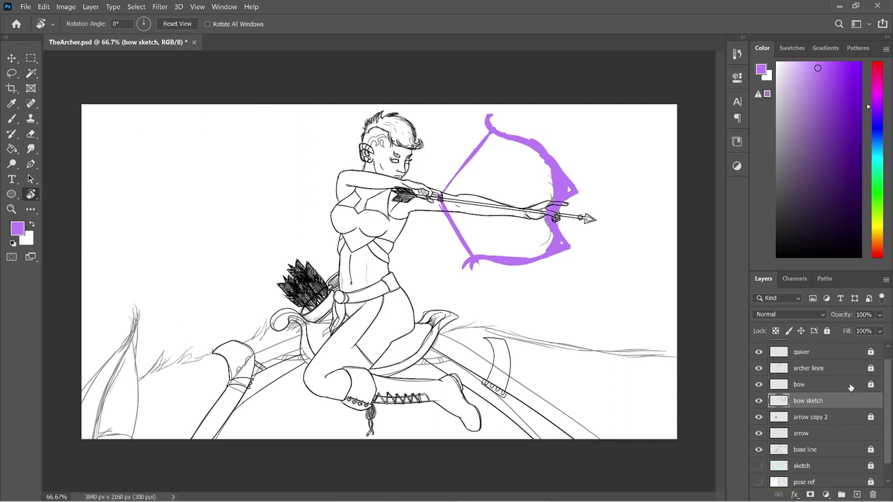
click(827, 331)
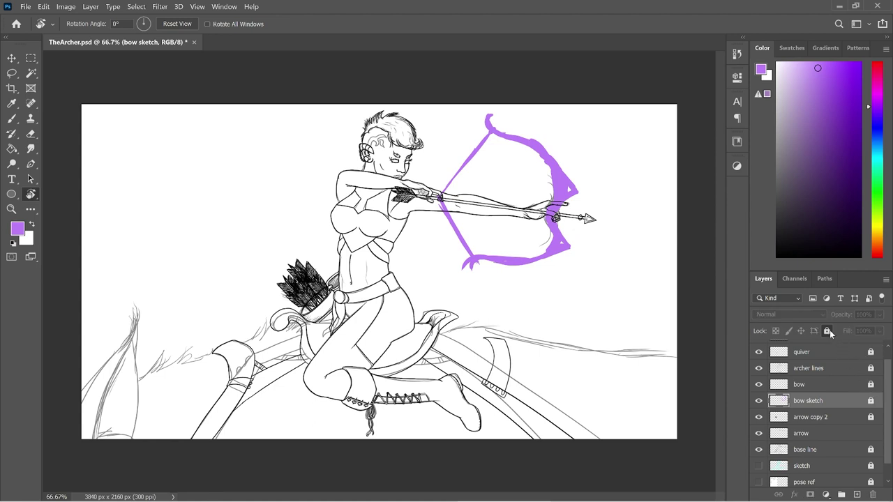
click(827, 331)
click(881, 314)
click(859, 328)
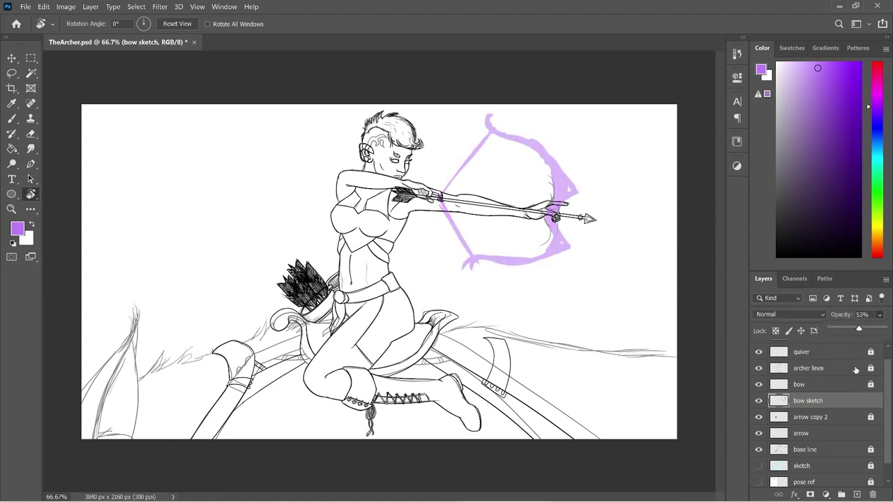
click(846, 395)
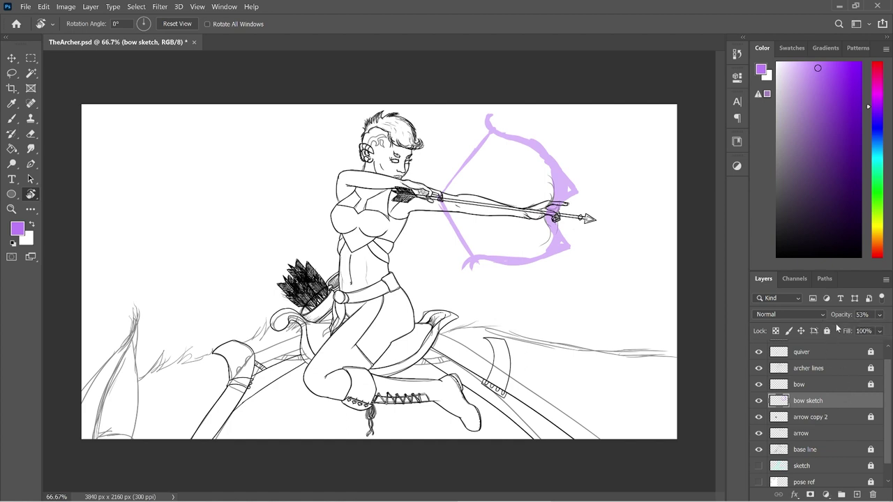
click(827, 331)
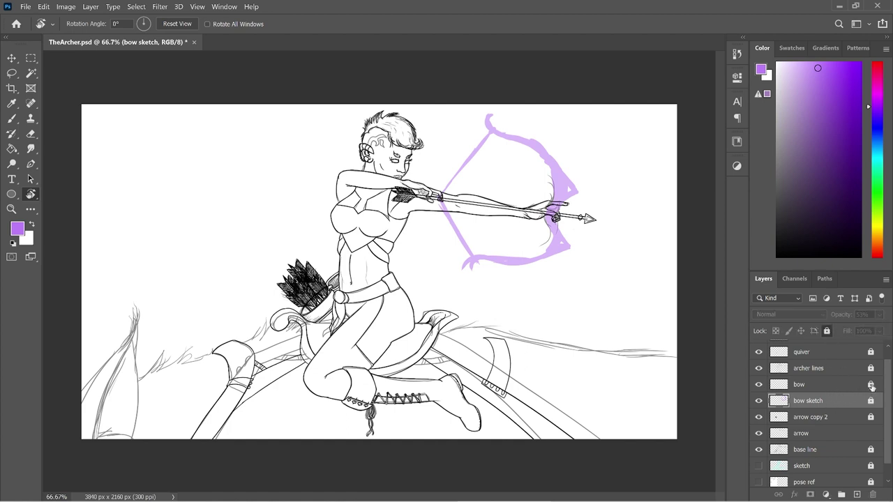
- Unlock the bow layer and prepare an 8 px black brush for inking on it
click(838, 388)
key(b)
key(d)
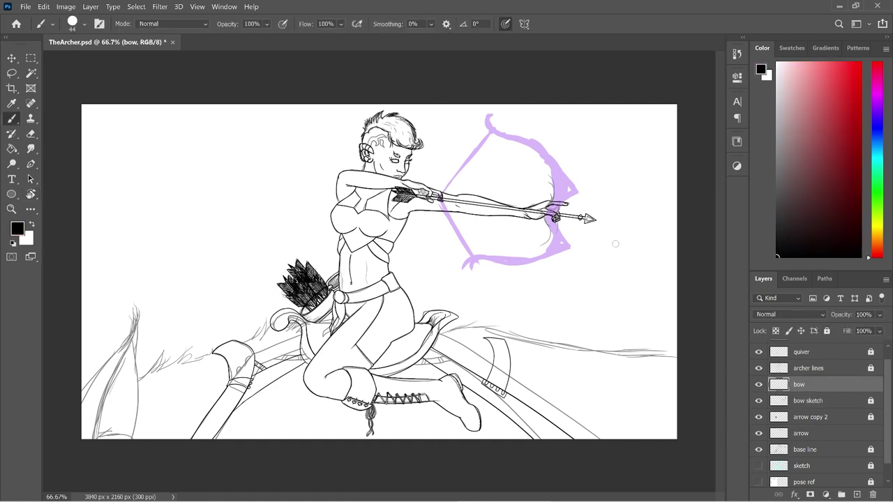
right_click(620, 247)
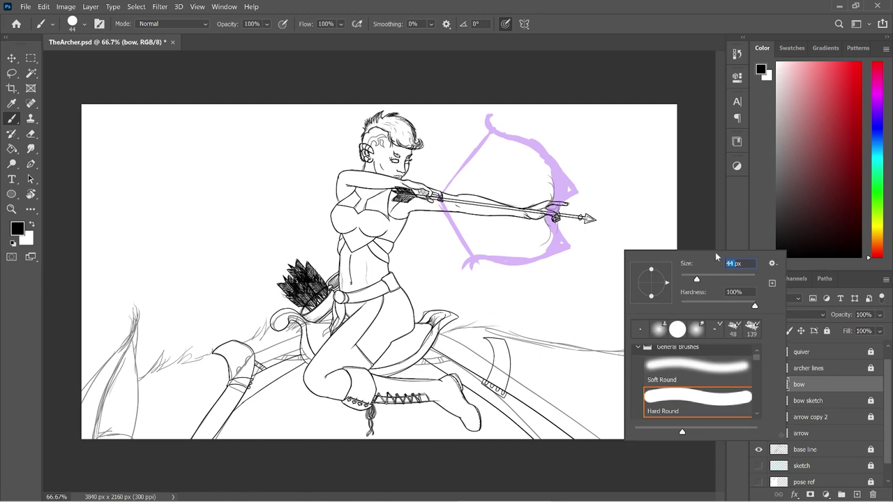
text(8)
key(Return)
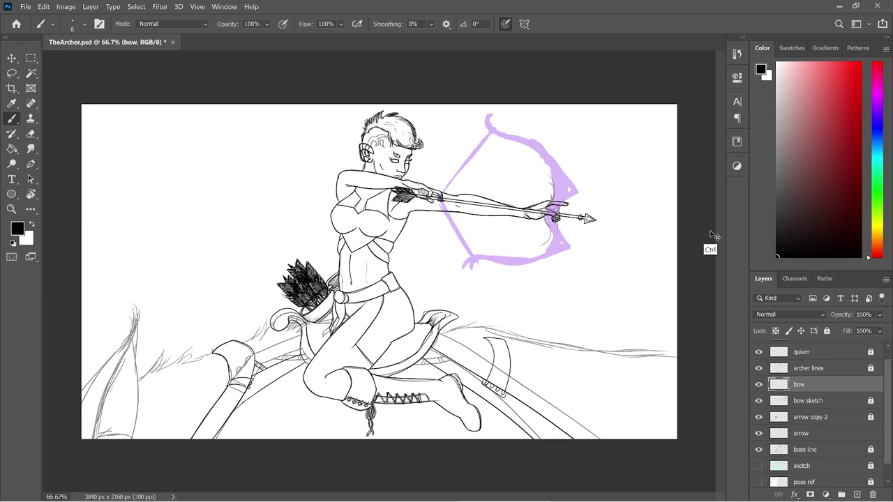
- Ink the curled tip of the bow's upper limb and the start of its outer edge over the purple sketch
key(ctrl+plus)
drag(721, 271, 710, 226)
drag(501, 496, 527, 497)
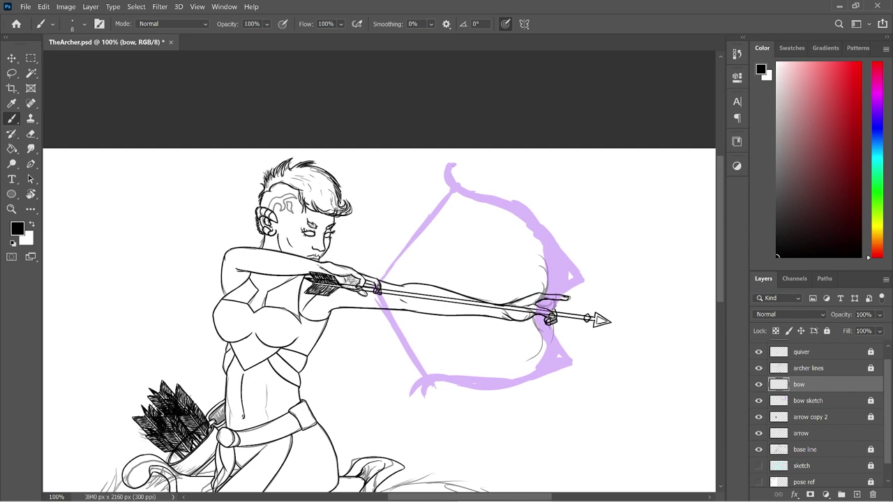
drag(457, 163, 477, 194)
key(ctrl+z)
drag(458, 164, 462, 194)
key(ctrl+z)
- Try to ink the inner edge of the upper limb in one curve from the tip to the bow hand
mouse_move(452, 180)
mouse_down()
mouse_move(516, 203)
mouse_move(548, 290)
mouse_up()
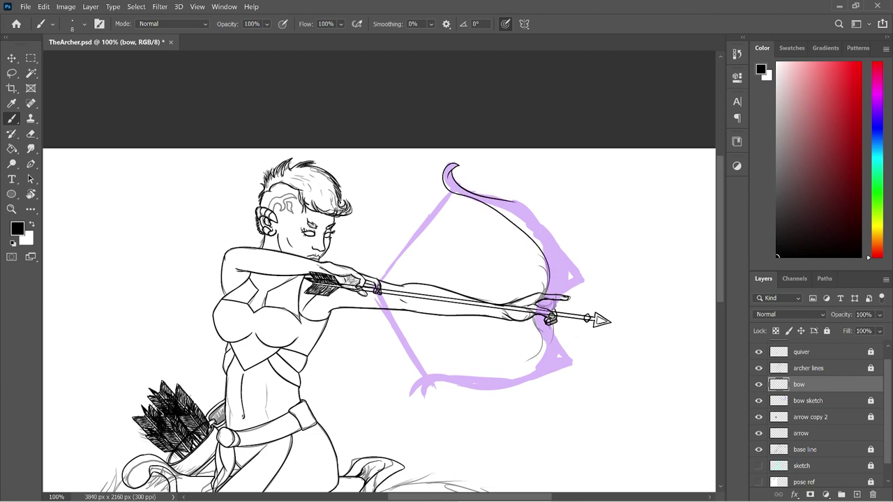
key(ctrl+z)
drag(460, 194, 541, 311)
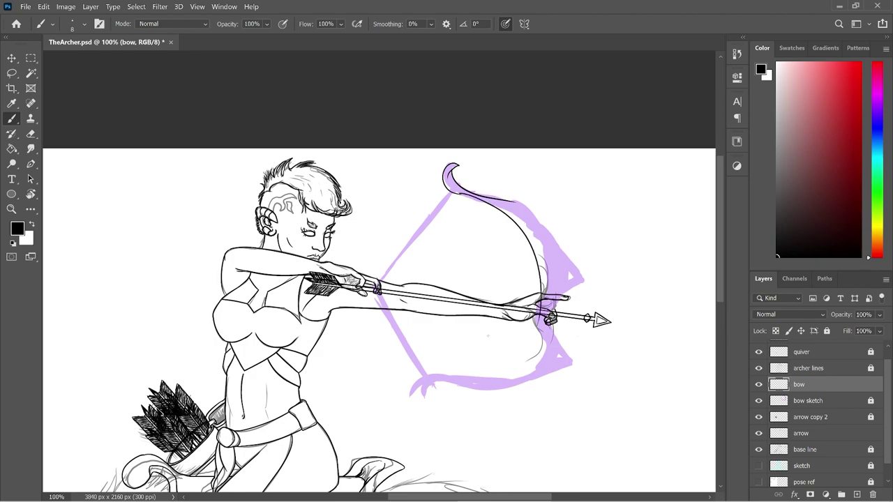
key(ctrl+z)
- Rotate the canvas view to about -92° and continue the upper limb's outer edge in ink toward the bow hand
key(r)
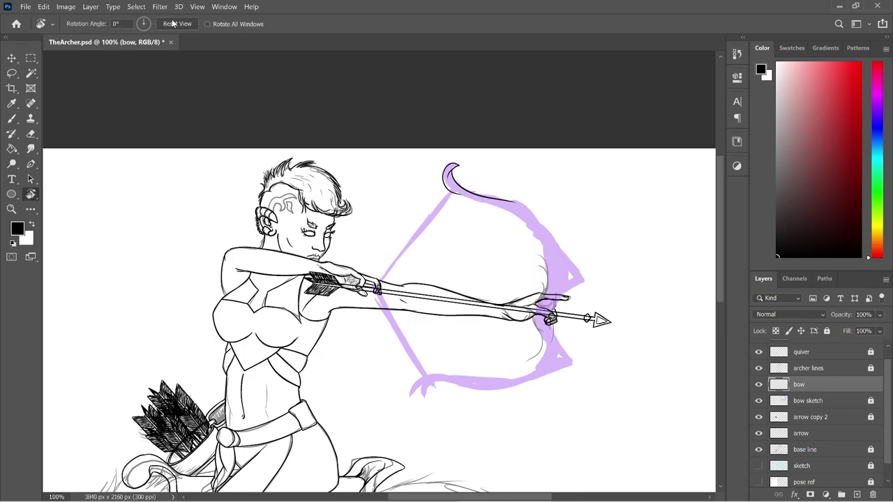
drag(572, 222, 355, 196)
key(ctrl+plus)
drag(722, 267, 698, 217)
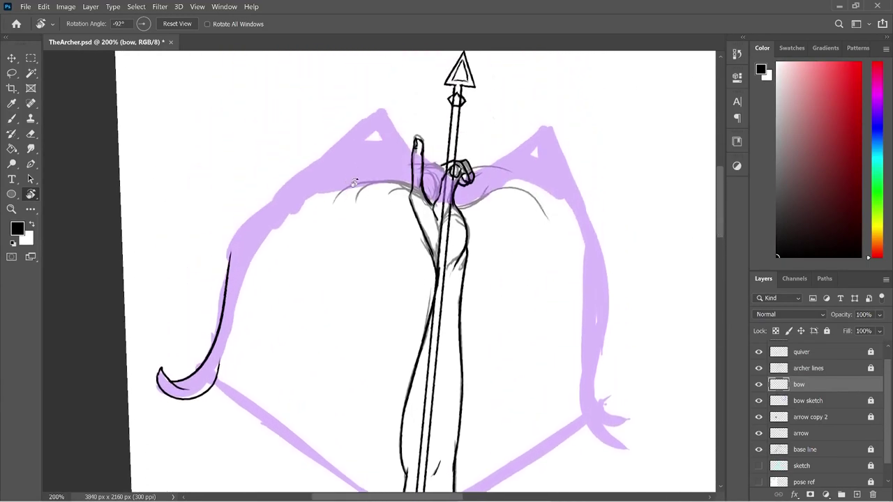
key(b)
drag(229, 259, 393, 143)
- Try to ink the outer slope of the pointed peak on the upper limb
drag(314, 164, 383, 107)
key(ctrl+z)
drag(319, 164, 372, 108)
key(ctrl+z)
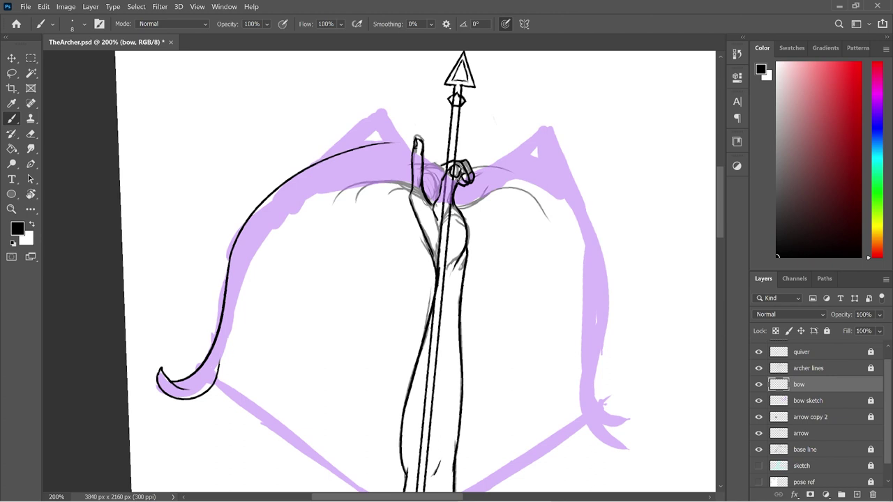
- Ink the grip's inner edge beside the bow hand and its outer edge between the fingers, checking against the sketch layer
mouse_move(455, 212)
mouse_down()
mouse_move(487, 202)
mouse_move(506, 176)
mouse_up()
key(ctrl+z)
drag(455, 211, 497, 190)
drag(473, 168, 562, 199)
key(ctrl+z)
drag(421, 155, 448, 173)
click(758, 466)
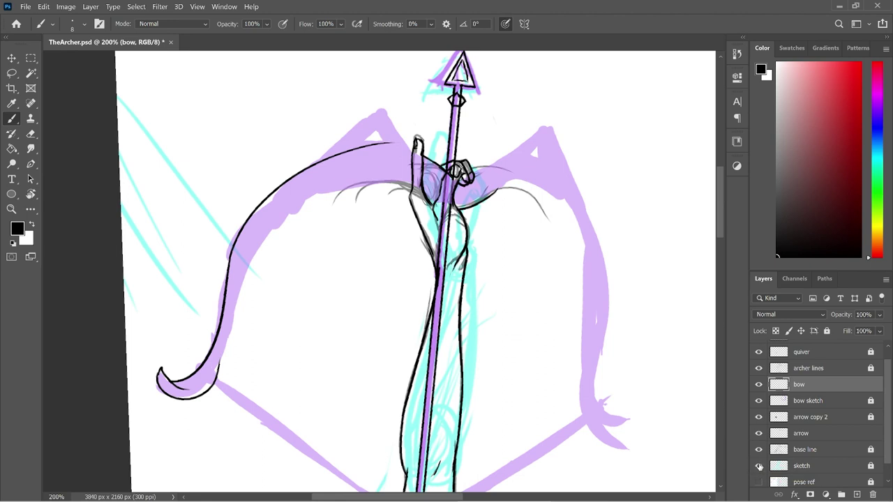
click(759, 467)
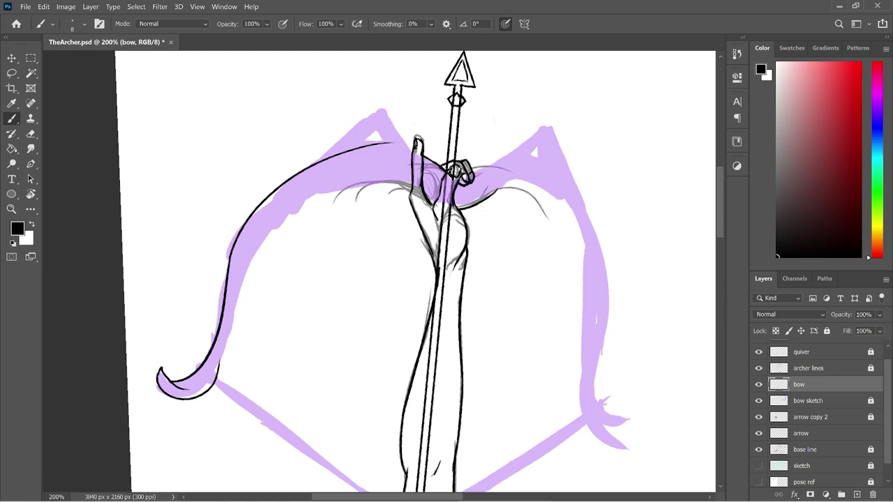
key(e)
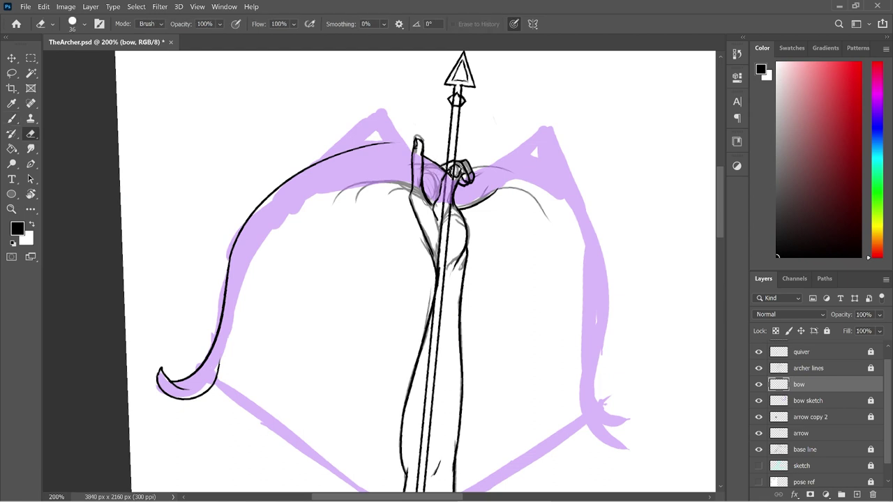
- Ink the lower limb's outer edge below the grip and its inner edge curving back toward the archer
key(b)
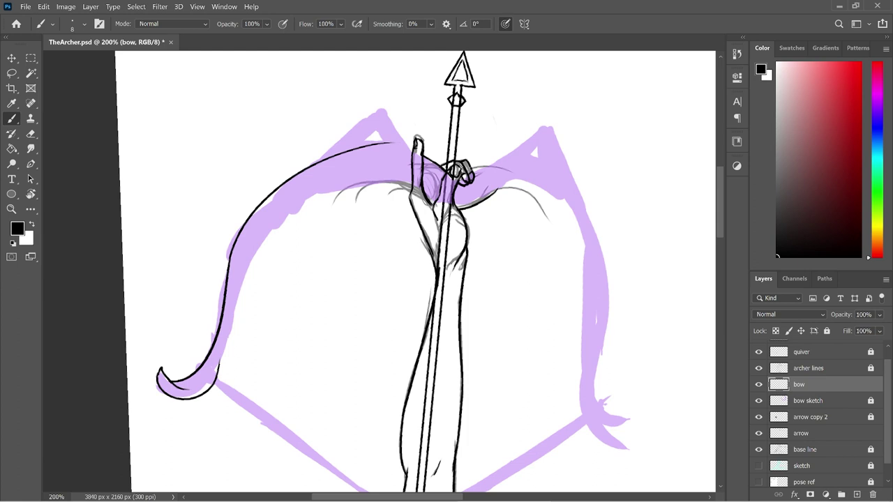
drag(470, 167, 529, 170)
drag(494, 190, 591, 261)
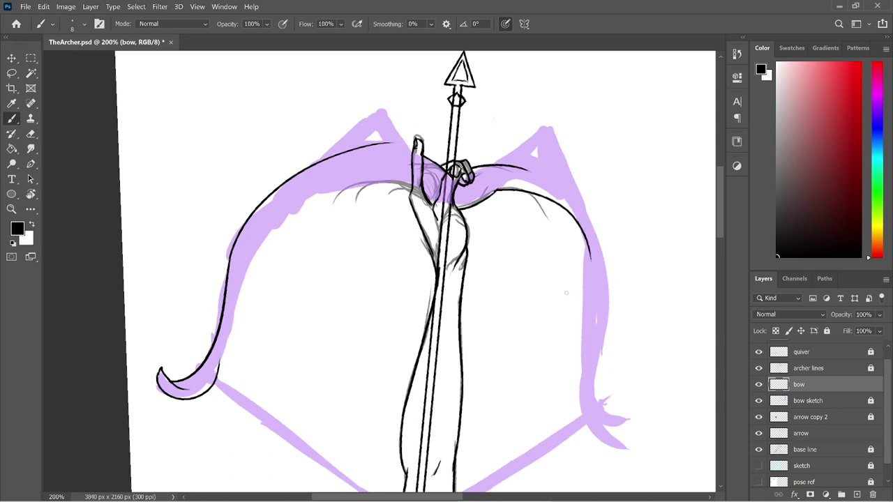
key(ctrl+z)
drag(495, 187, 571, 238)
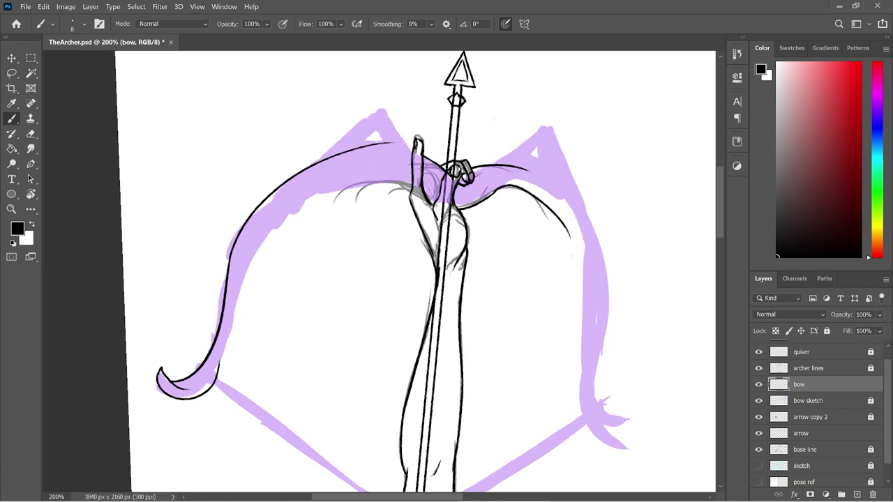
key(ctrl+z)
drag(494, 190, 576, 270)
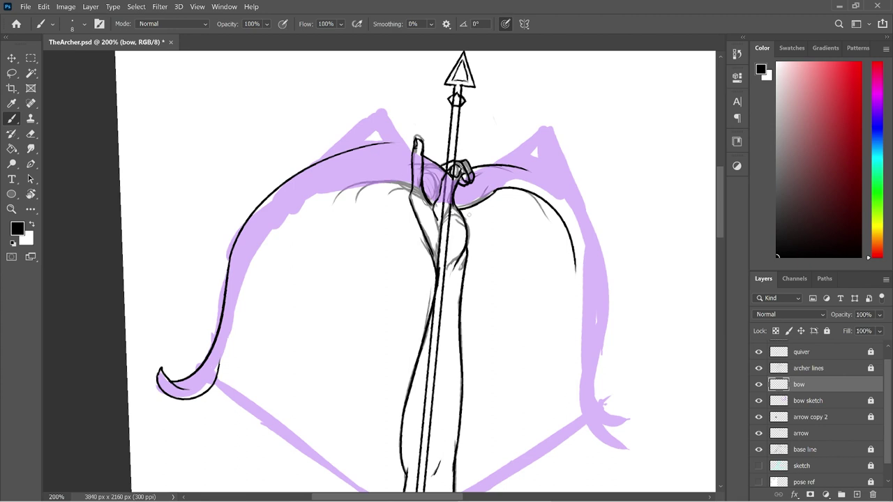
key(e)
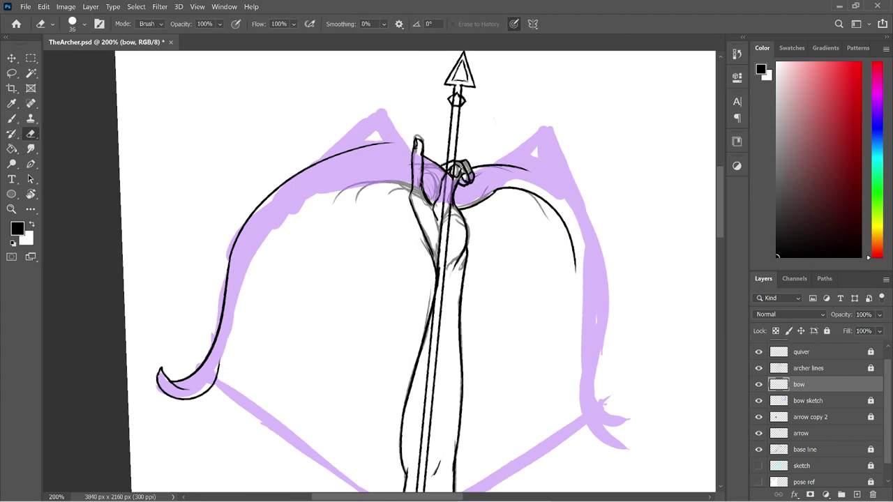
- Ink a curve along the upper limb from the bow hand to its outer edge and erase the overshoot
key(b)
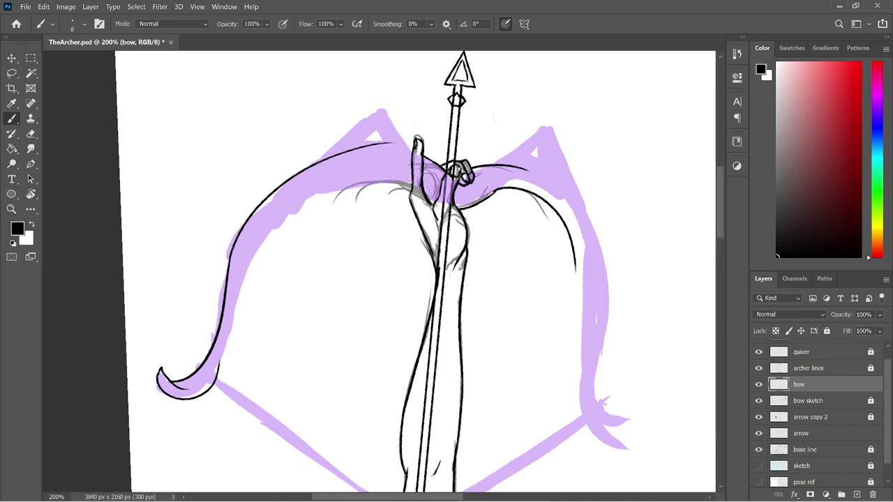
mouse_move(411, 190)
mouse_down()
mouse_move(349, 192)
mouse_move(331, 203)
mouse_up()
key(ctrl+z)
drag(416, 179, 300, 225)
key(ctrl+z)
drag(412, 180, 186, 326)
key(ctrl+z)
key(ctrl+shift+z)
key(e)
drag(216, 270, 199, 293)
mouse_move(225, 252)
mouse_down()
mouse_move(213, 295)
mouse_move(222, 255)
mouse_up()
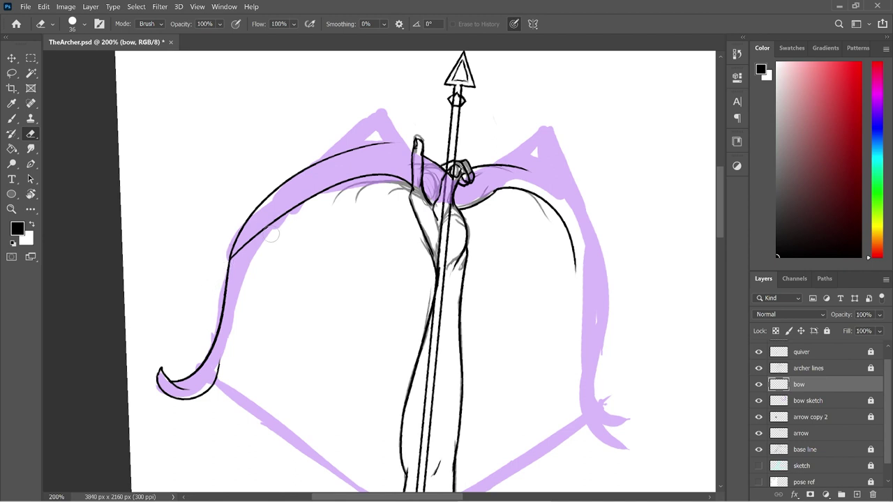
- Ink the inner edge of the upper limb's outer section down to the curled tip and clean up the joint
key(b)
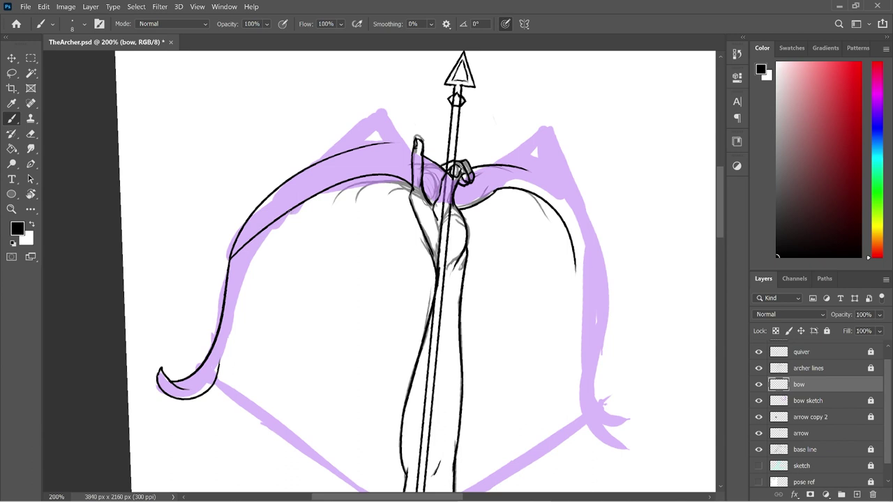
drag(292, 210, 213, 382)
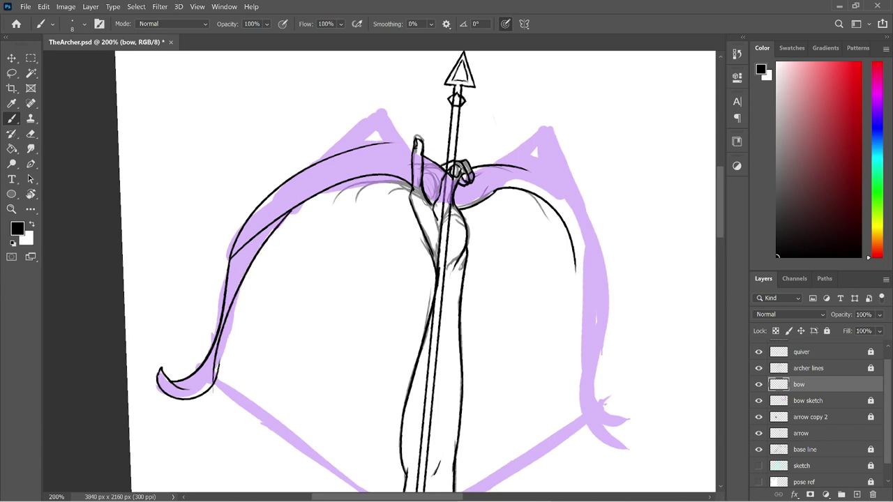
key(ctrl+z)
mouse_move(293, 209)
mouse_down()
mouse_move(245, 314)
mouse_move(230, 371)
mouse_up()
key(ctrl+z)
drag(296, 208, 214, 383)
key(ctrl+z)
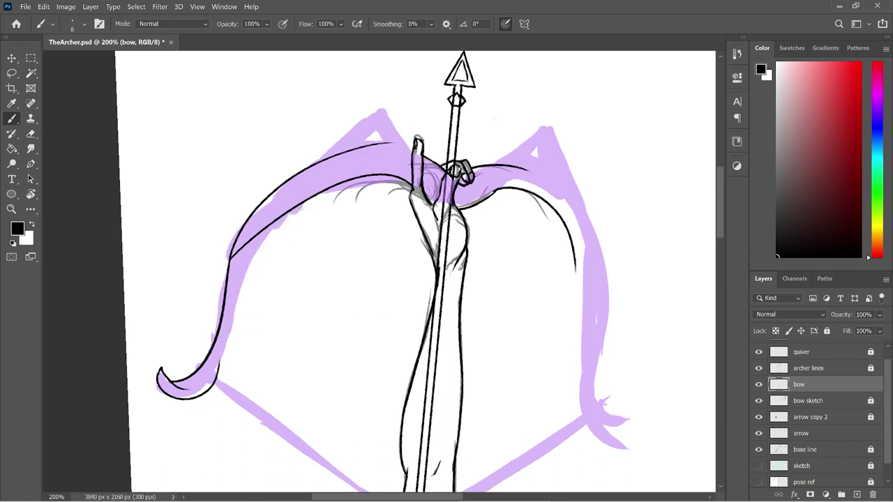
mouse_move(294, 208)
mouse_down()
mouse_move(232, 314)
mouse_move(215, 391)
mouse_up()
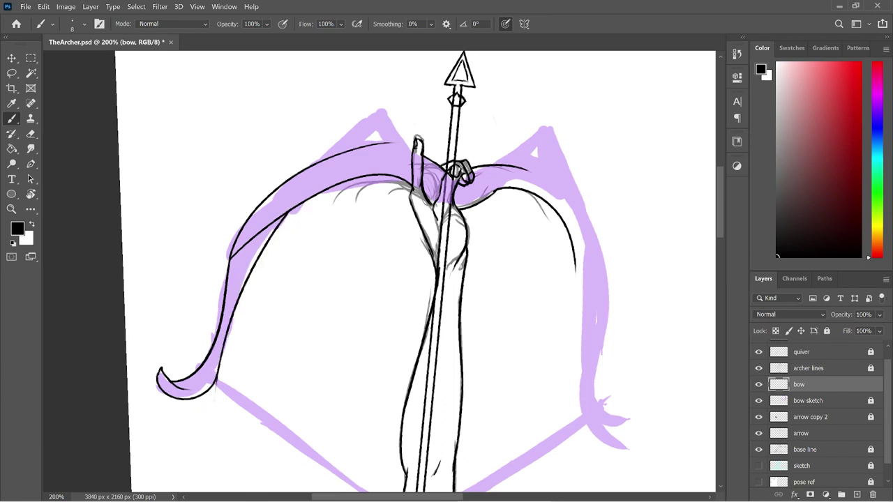
key(e)
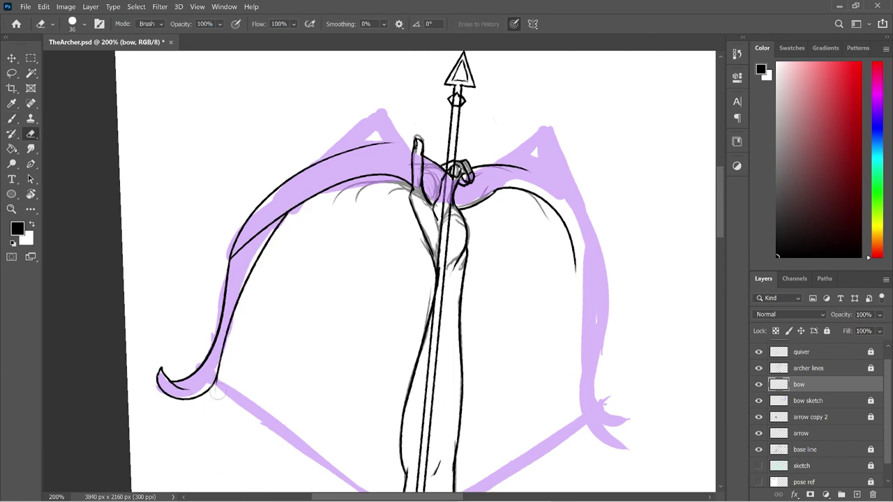
- Try to extend the upper limb's outer edge toward the raised finger
key(b)
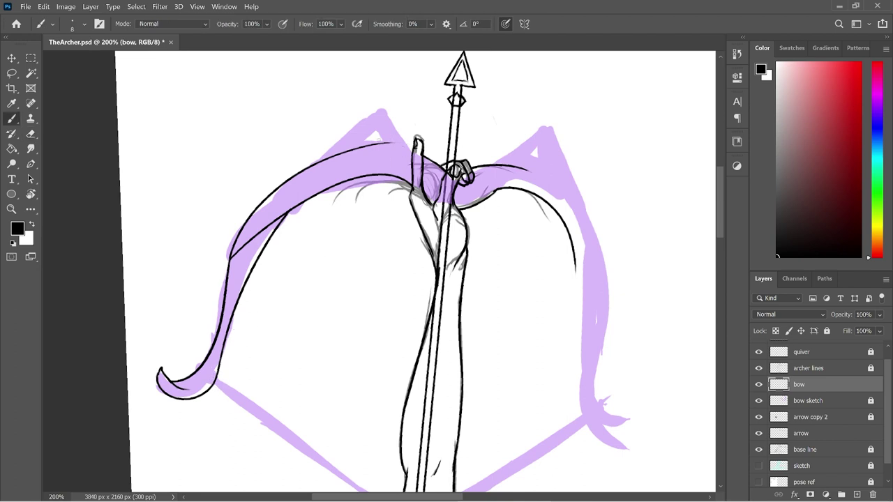
drag(357, 146, 418, 155)
key(ctrl+z)
mouse_move(342, 150)
mouse_down()
mouse_move(416, 148)
mouse_move(331, 147)
mouse_move(401, 146)
mouse_move(409, 155)
mouse_move(369, 144)
mouse_up()
key(ctrl+z)
key(ctrl+z)
key(ctrl+z)
key(ctrl+z)
- Ink the missing outer edge between the raised finger and the upper limb, cleaning up where the lines meet
mouse_move(422, 154)
mouse_down()
mouse_move(329, 138)
mouse_move(377, 140)
mouse_up()
key(e)
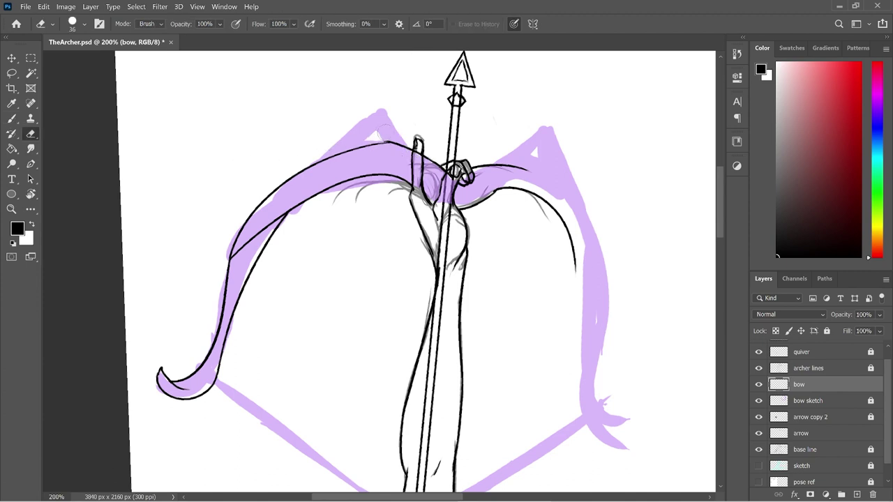
key(b)
drag(399, 141, 358, 148)
key(ctrl+z)
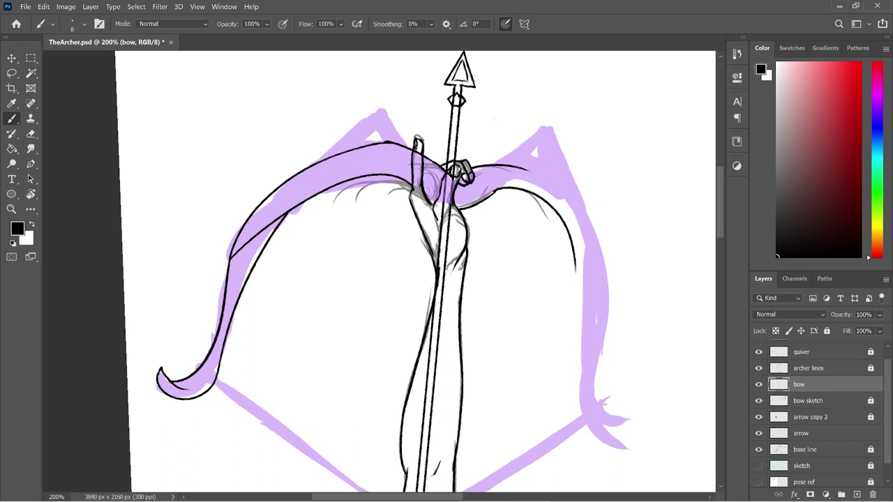
- Ink both outer sides of the pointed peak on the upper limb and tidy its tip
drag(315, 165, 386, 104)
drag(386, 109, 405, 147)
key(ctrl+z)
drag(383, 110, 402, 143)
key(e)
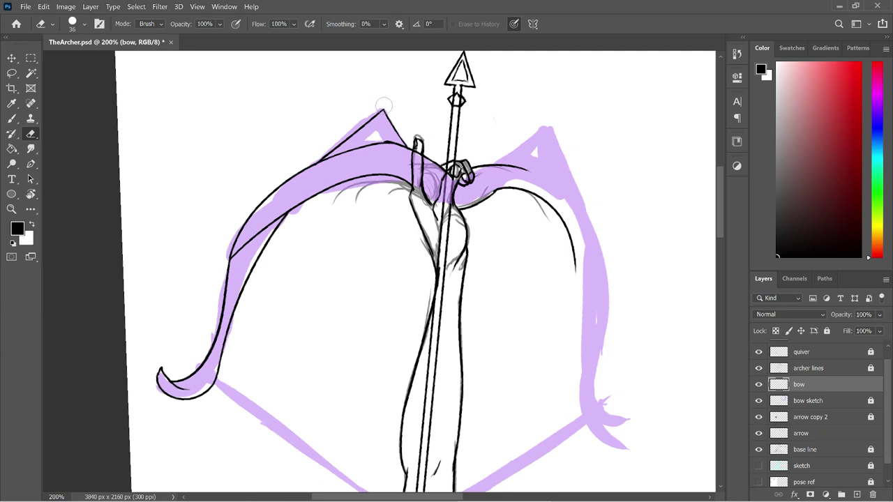
- Ink the small triangular opening inside the upper limb's peak
key(b)
drag(379, 129, 387, 144)
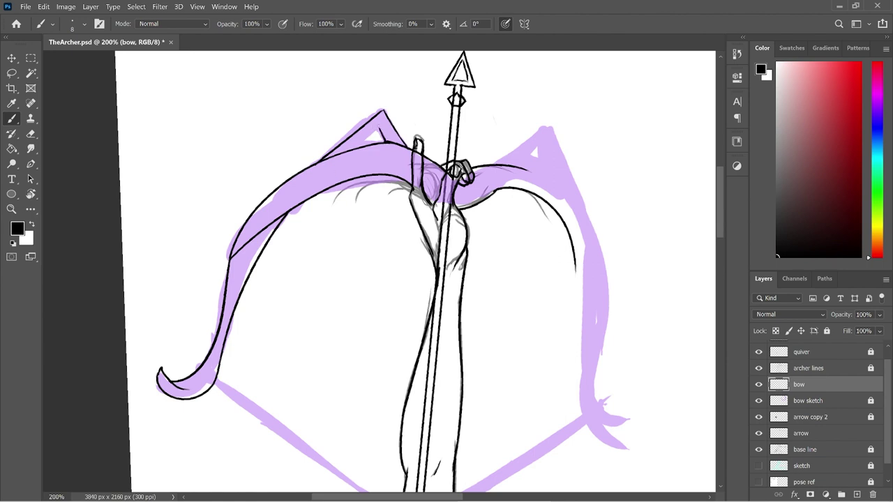
drag(381, 128, 348, 156)
key(ctrl+z)
drag(377, 128, 354, 149)
key(e)
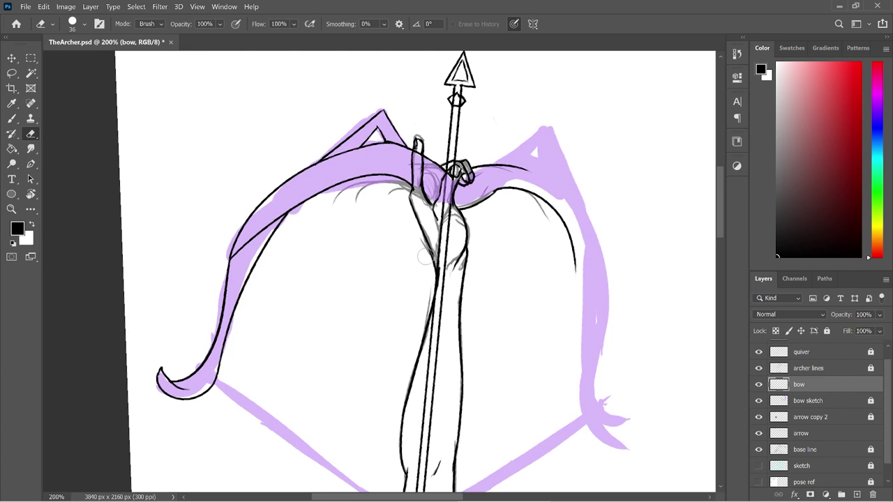
- Clone-stamp the inked upper limb onto the empty canvas beside the bow, sampling from its curled tip
key(ctrl+minus)
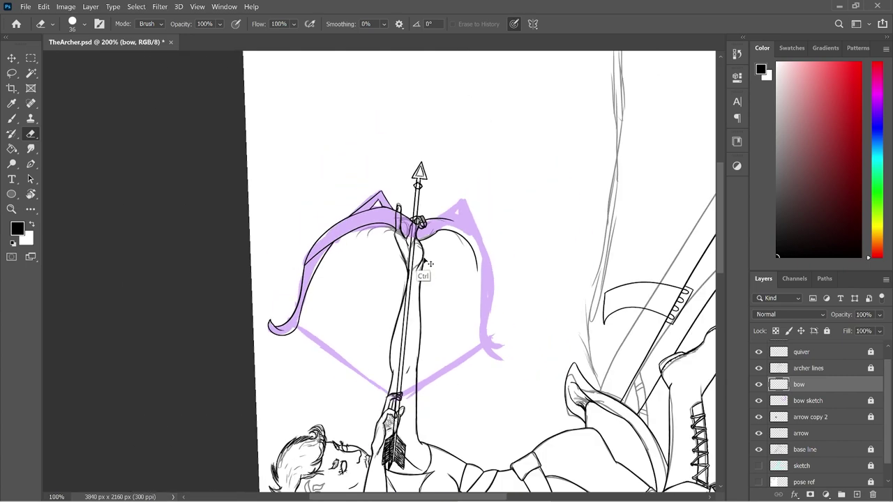
key(s)
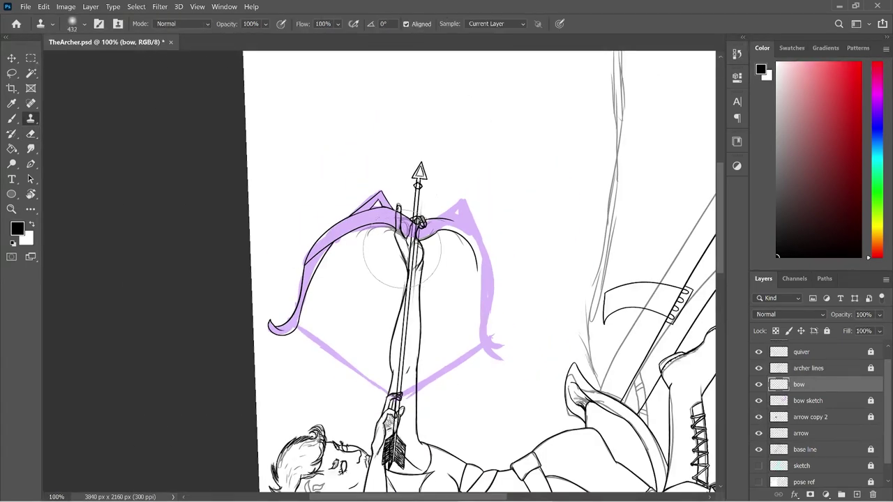
alt+click(273, 328)
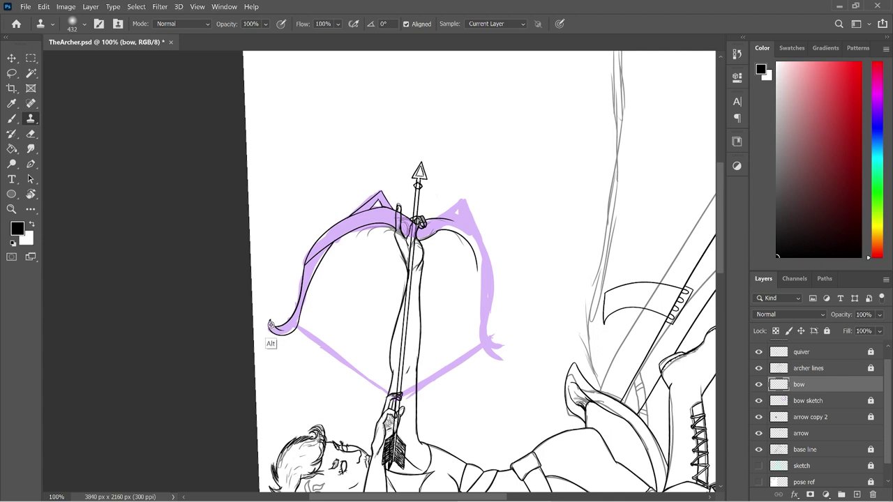
mouse_move(554, 199)
mouse_down()
mouse_move(594, 184)
mouse_move(545, 254)
mouse_move(538, 249)
mouse_move(568, 200)
mouse_move(598, 109)
mouse_move(603, 136)
mouse_move(630, 134)
mouse_move(588, 164)
mouse_move(542, 243)
mouse_move(627, 129)
mouse_move(593, 140)
mouse_up()
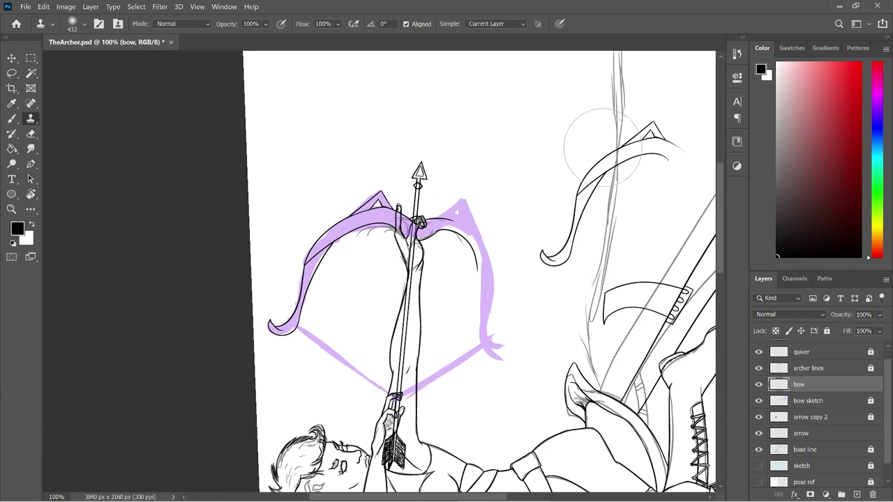
- Erase the faded stray ends of the cloned limb and lasso the whole copy
key(e)
drag(695, 132, 688, 159)
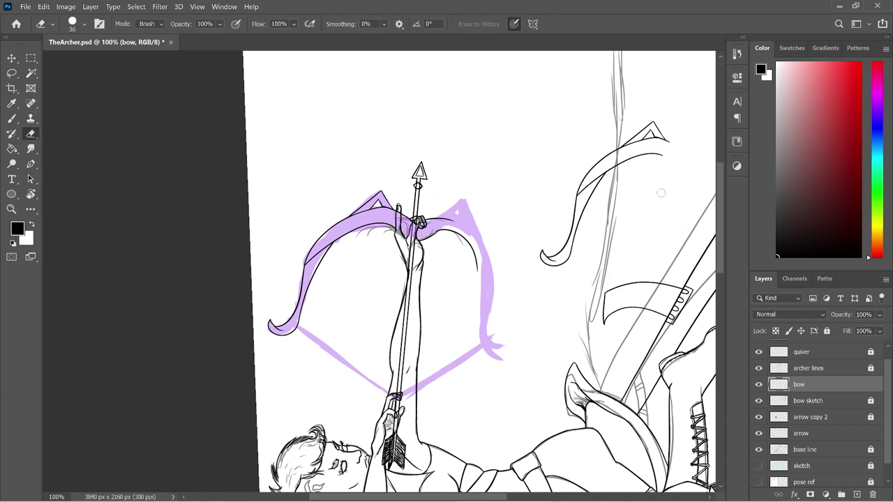
key(l)
mouse_move(696, 128)
mouse_down()
mouse_move(612, 271)
mouse_move(551, 307)
mouse_move(512, 234)
mouse_move(574, 101)
mouse_move(656, 91)
mouse_move(690, 118)
mouse_move(690, 154)
mouse_up()
- Try mirroring the lassoed limb copy, replacing a horizontal flip with a vertical one
key(ctrl+t)
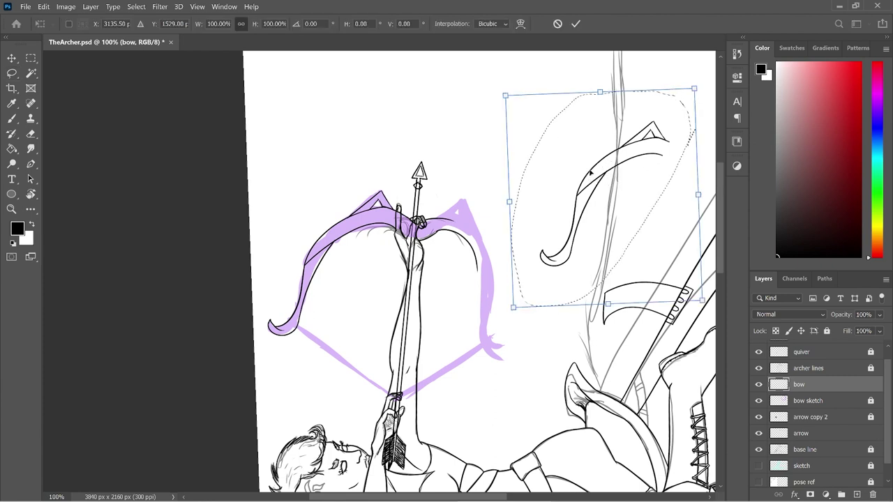
right_click(599, 205)
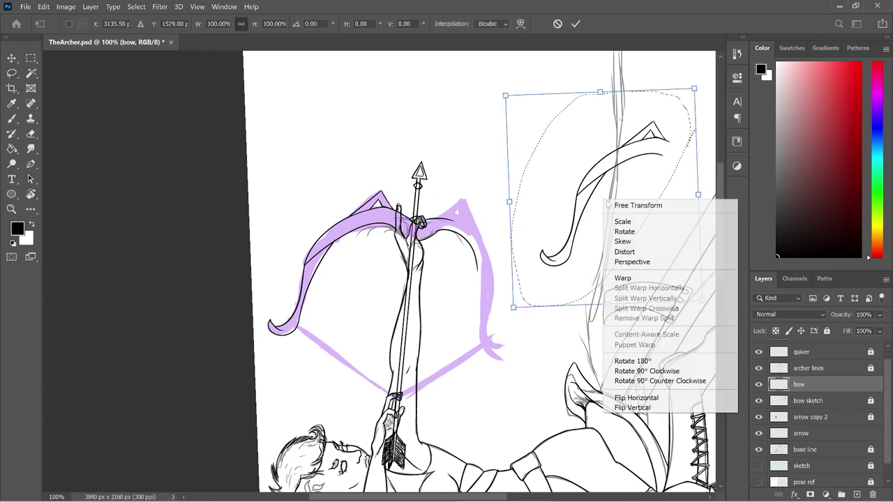
click(631, 397)
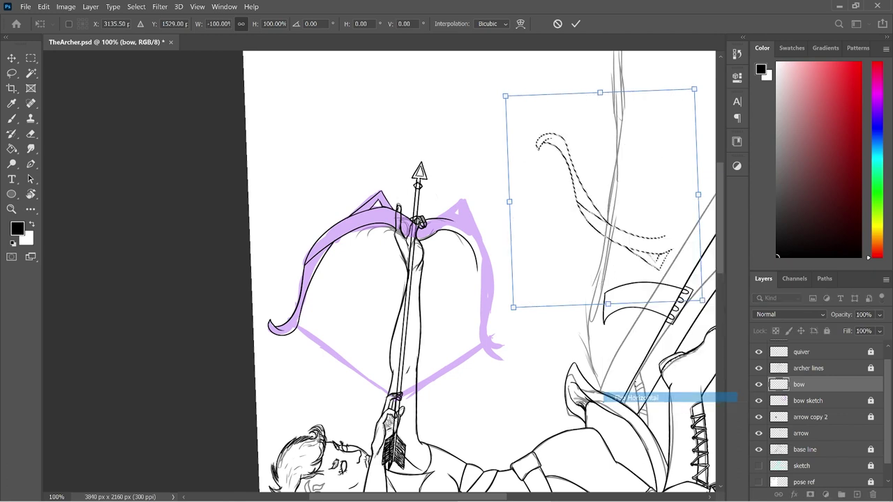
key(ctrl+z)
right_click(630, 237)
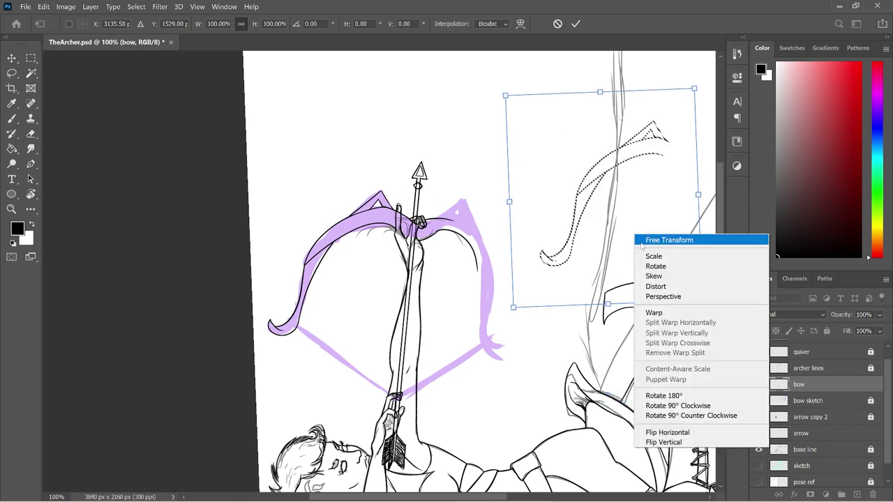
click(658, 440)
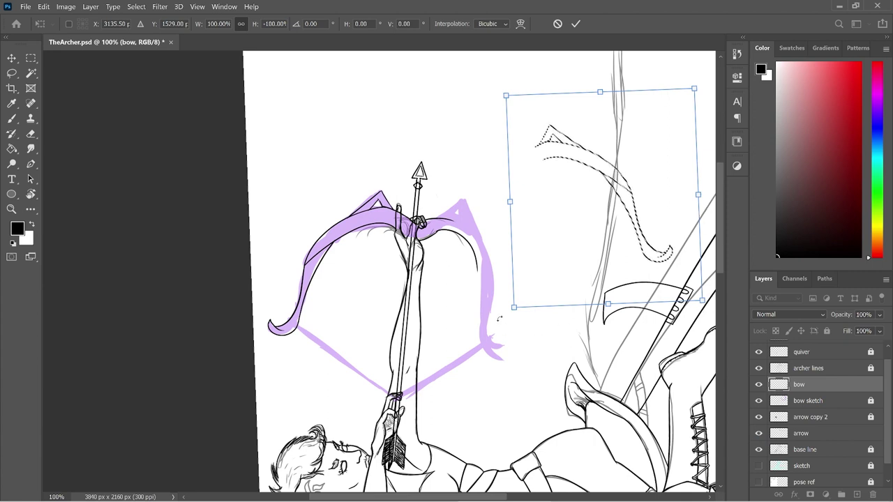
- Try rotating the flipped copy about 34° and placing it over the lower limb sketch at full size
mouse_move(514, 335)
mouse_down()
mouse_move(493, 295)
mouse_move(497, 253)
mouse_up()
mouse_move(604, 193)
mouse_down()
mouse_move(562, 254)
mouse_move(508, 270)
mouse_up()
drag(638, 234, 553, 259)
drag(496, 243, 484, 254)
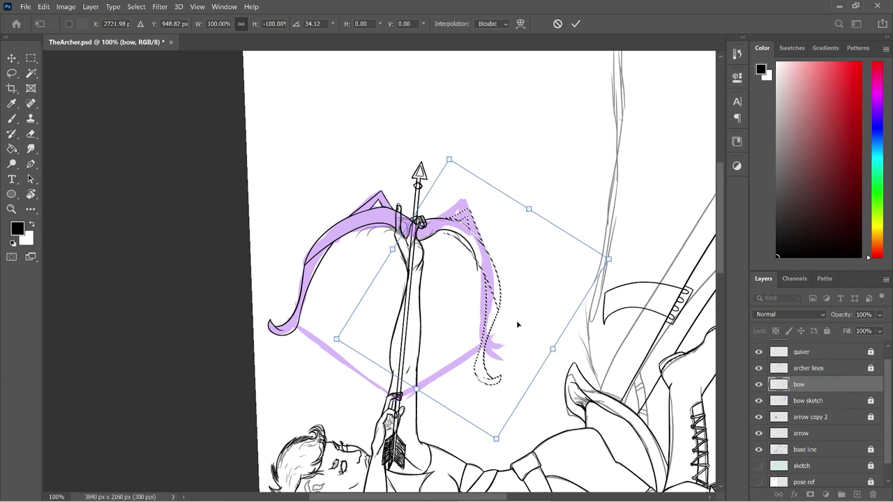
key(Right)
key(Right)
key(Right)
key(Left)
key(Left)
key(Left)
key(Left)
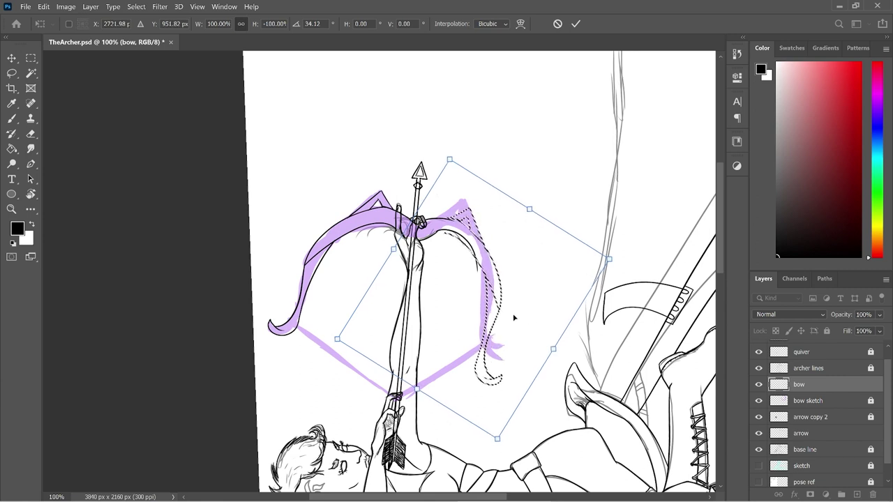
key(Return)
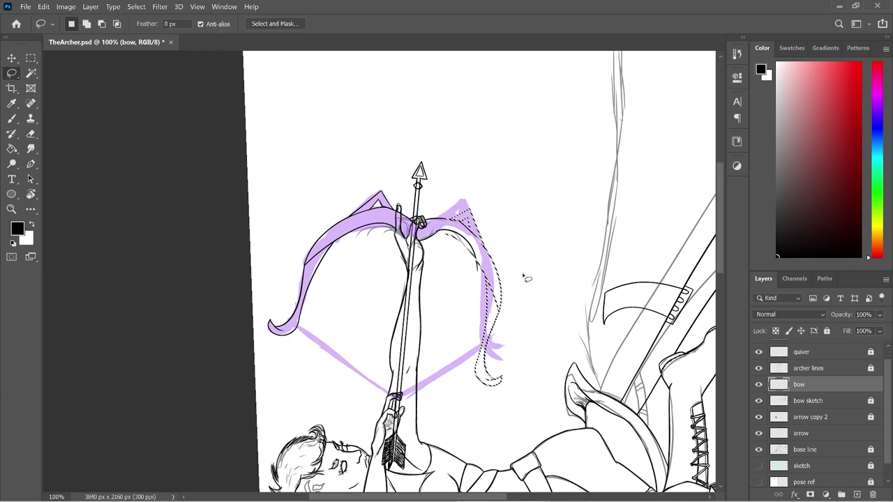
key(ctrl+d)
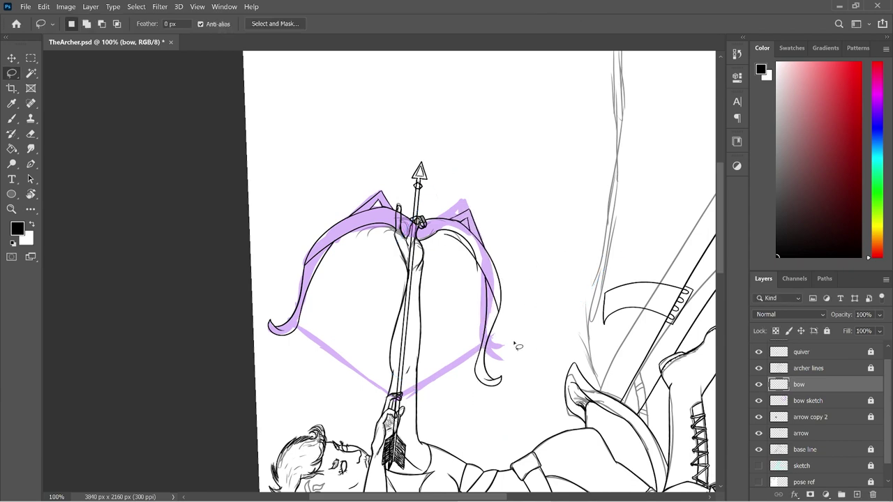
- Try trimming the old inner line beside the placed copy and lassoing the lower limb again
key(ctrl+plus)
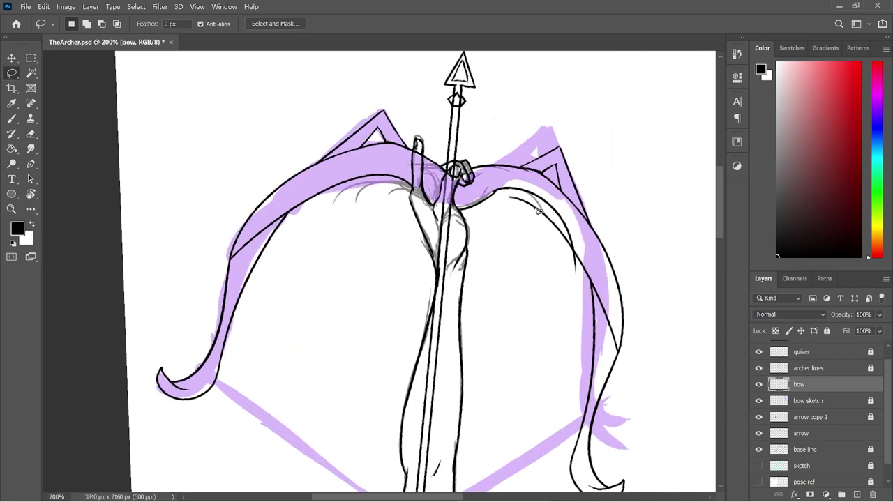
key(e)
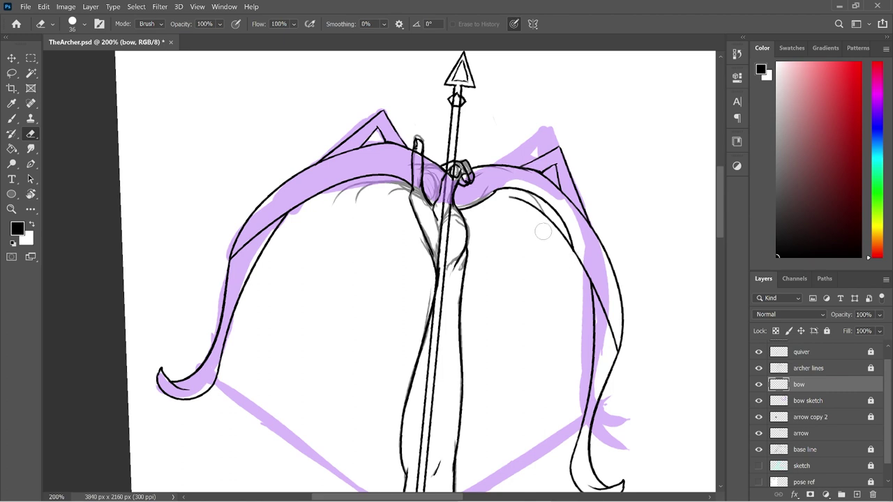
key(ctrl+plus)
key(ctrl+minus)
key(ctrl+minus)
key(l)
mouse_move(534, 294)
mouse_down()
mouse_move(544, 346)
mouse_move(504, 415)
mouse_move(461, 397)
mouse_move(443, 238)
mouse_up()
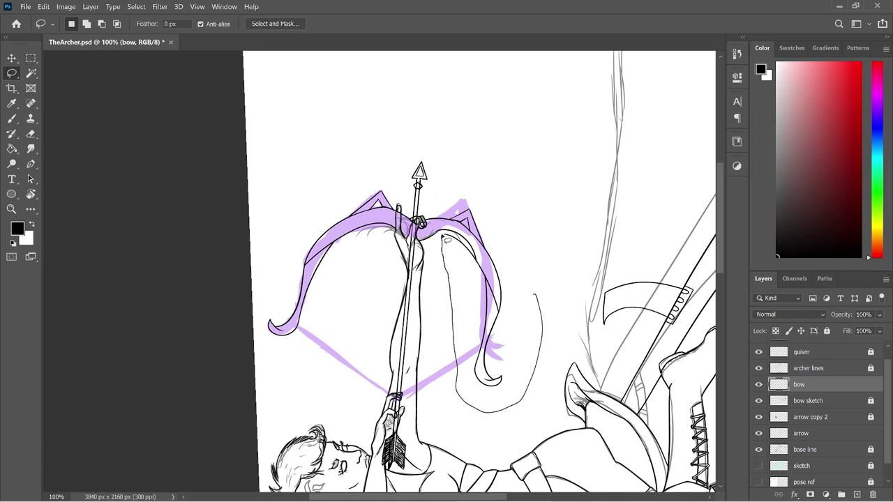
drag(444, 239, 445, 238)
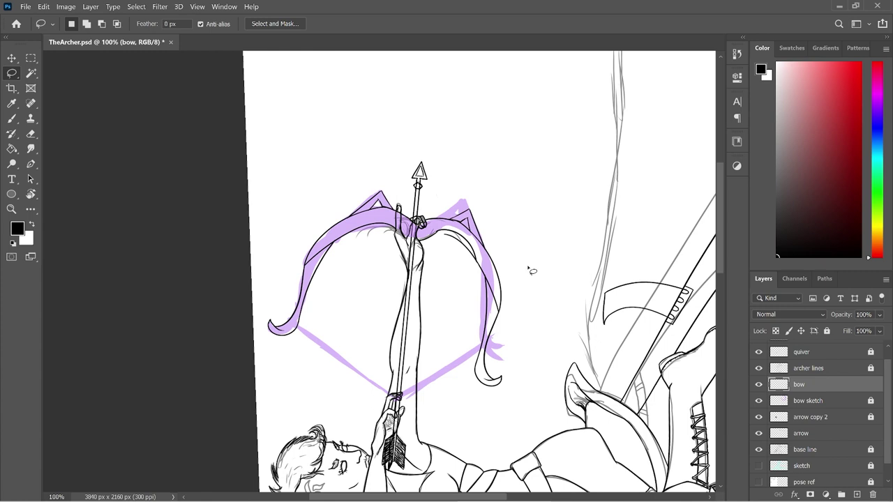
key(ctrl+d)
- Undo the copy's placement, returning to the lassoed, unflipped limb on the empty canvas
key(ctrl+z)
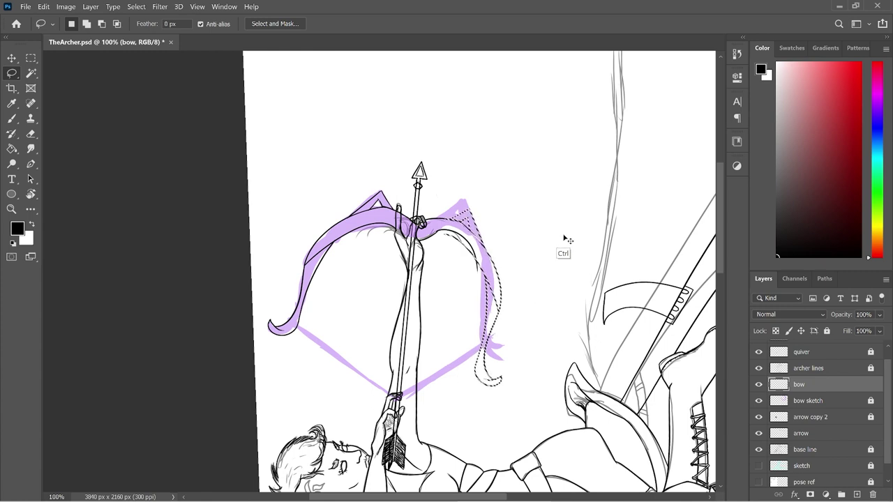
key(ctrl+z)
key(ctrl+z)
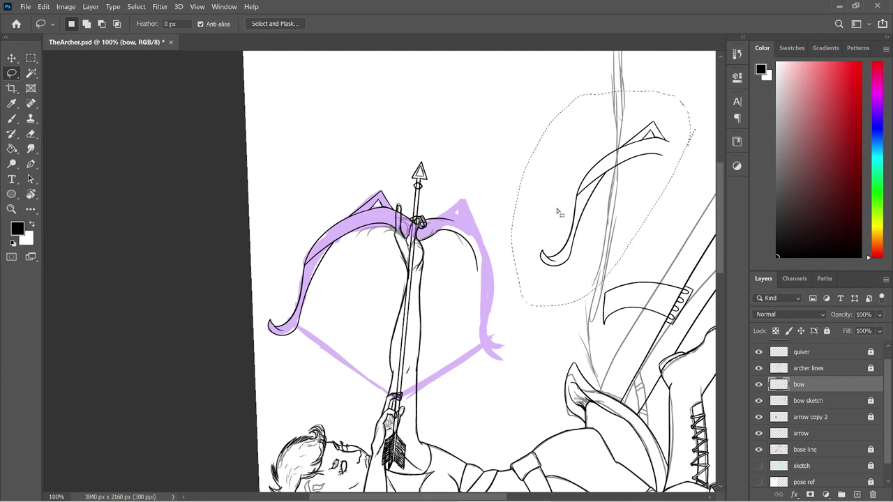
- Flip the lassoed limb copy vertically and distort the corner near its curled tip inward
key(ctrl+t)
right_click(561, 217)
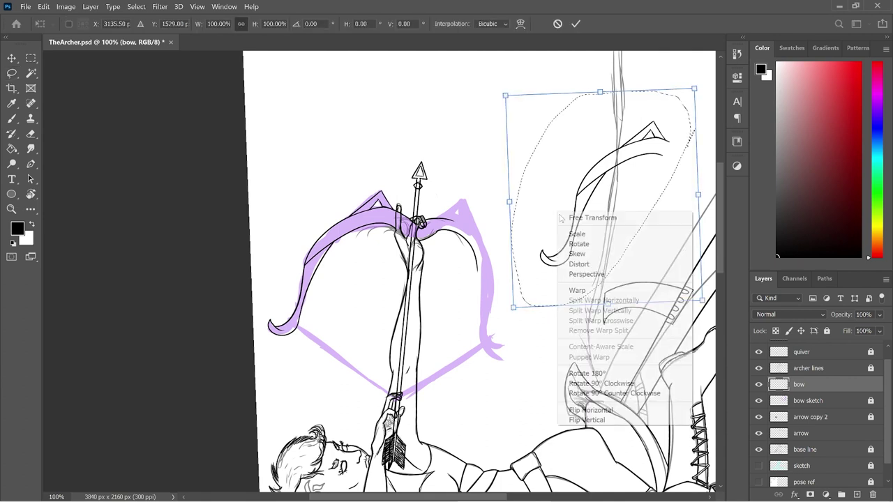
click(590, 420)
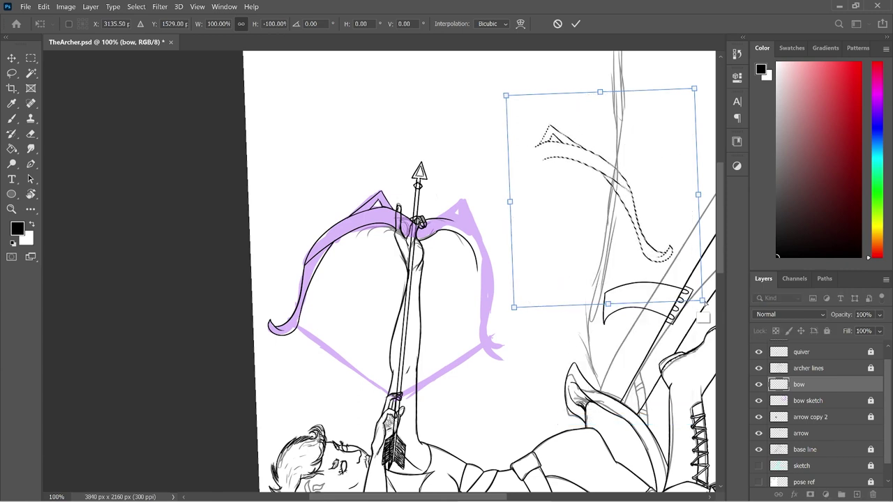
drag(703, 302, 696, 284)
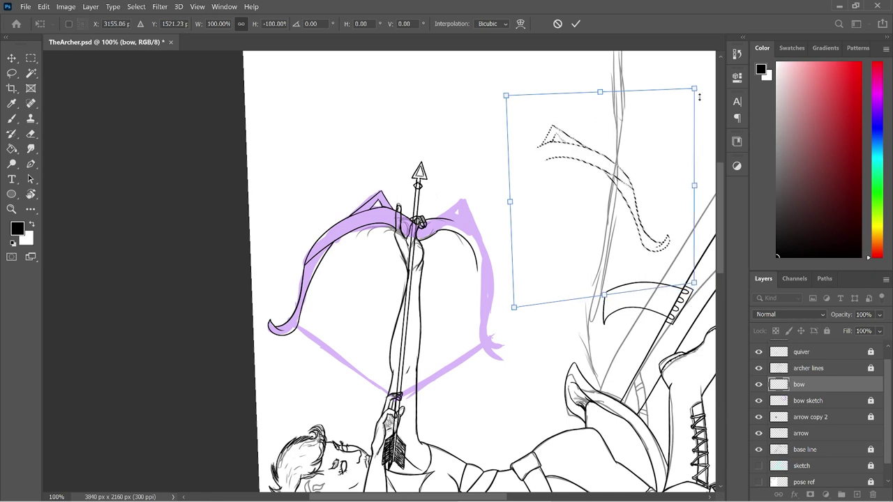
- Rotate the flipped copy about 30° and position it over the purple lower limb sketch
drag(697, 97, 685, 157)
drag(609, 154, 475, 238)
key(Up)
key(Up)
key(Up)
key(Up)
key(Up)
key(Up)
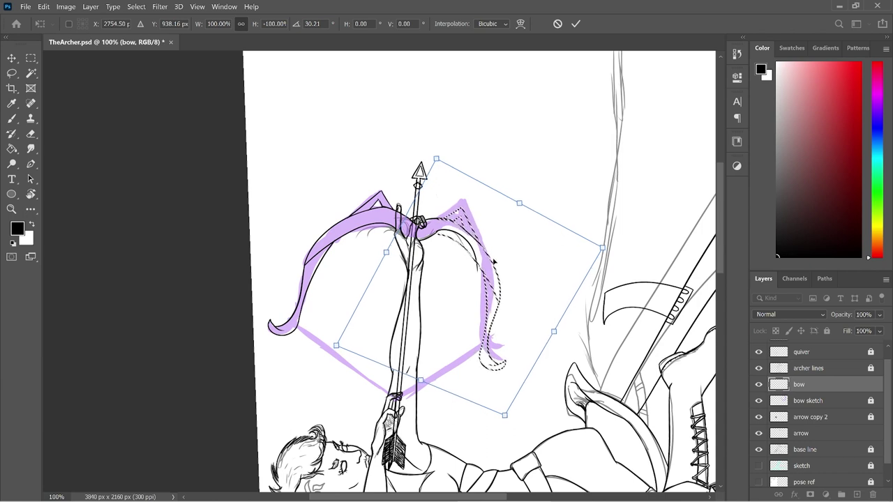
key(Up)
key(Up)
key(Up)
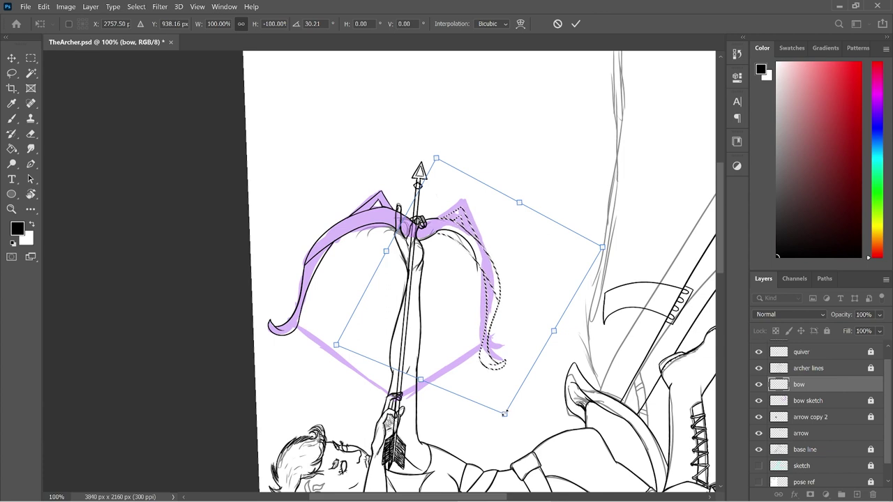
- Shorten the lower limb's curled end by distorting its corner inward, nudge it onto the sketch, and apply the transform
drag(504, 413, 508, 379)
key(Left)
key(Up)
key(Up)
key(Up)
key(Up)
key(Up)
key(Up)
key(Up)
key(Up)
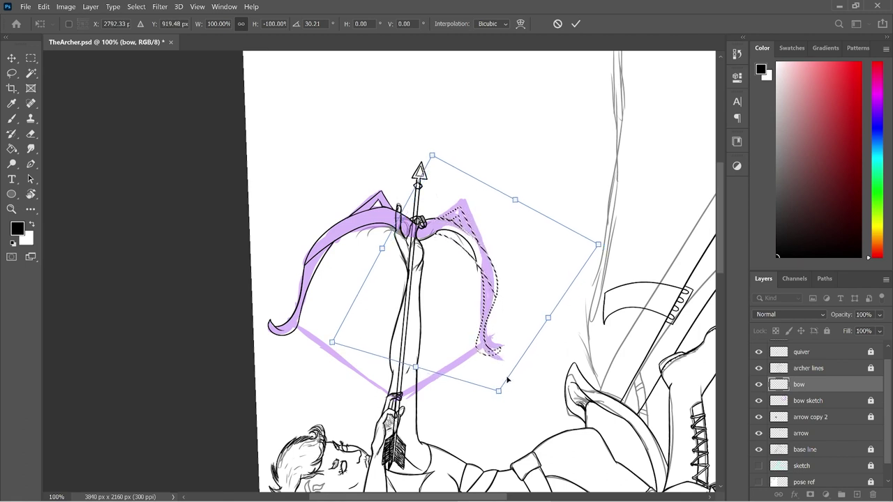
key(Return)
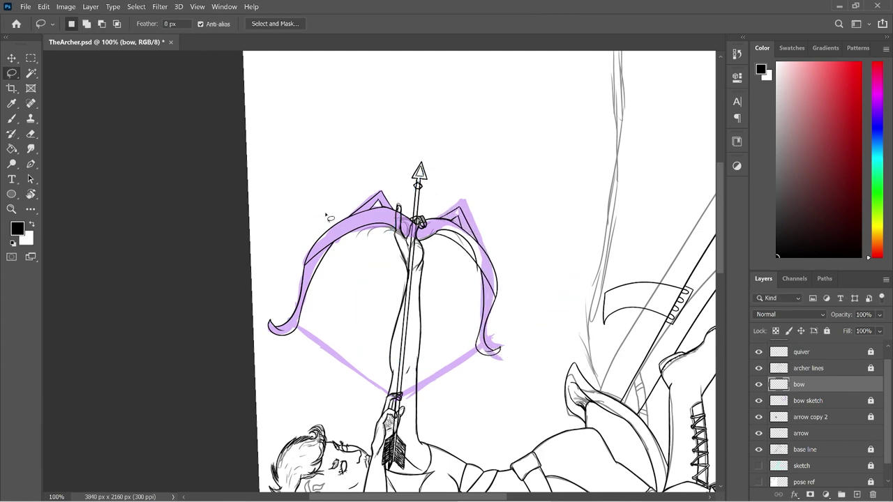
- Reset the canvas rotation, then erase the redundant line inside the lower limb and touch up its inner edge near the hand
key(r)
click(189, 25)
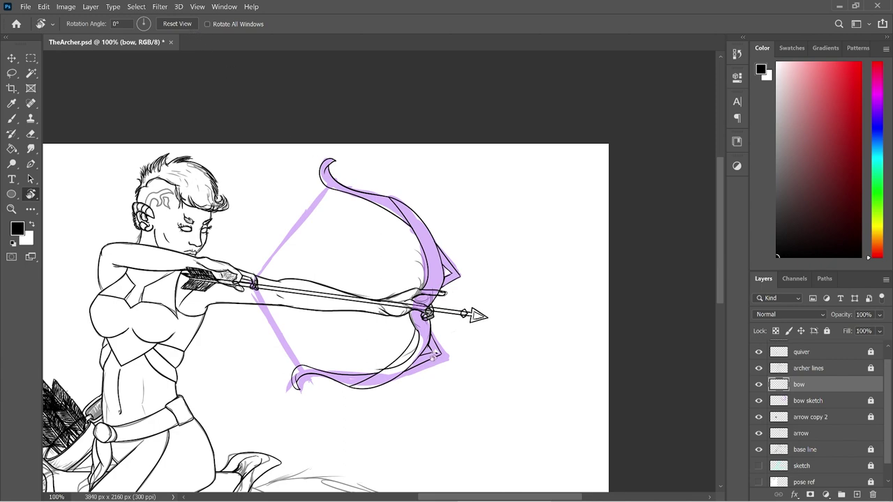
key(ctrl)
key(ctrl+plus)
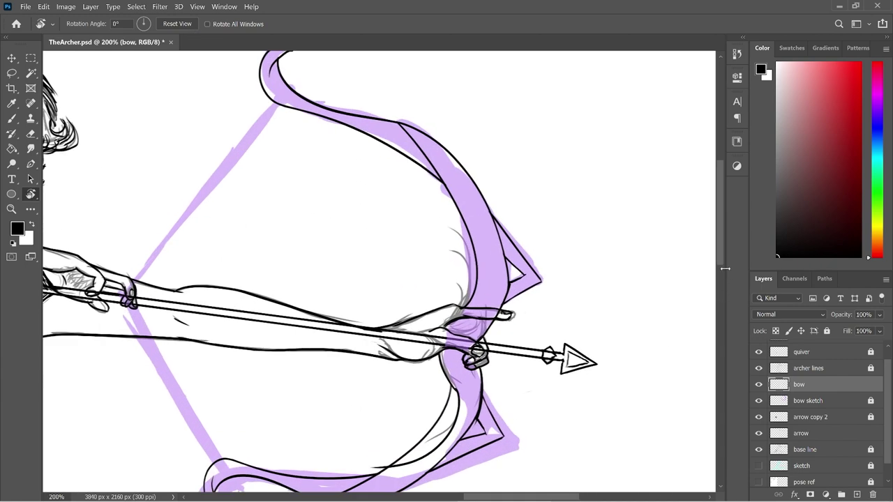
scroll(722, 252, down, 5)
key(e)
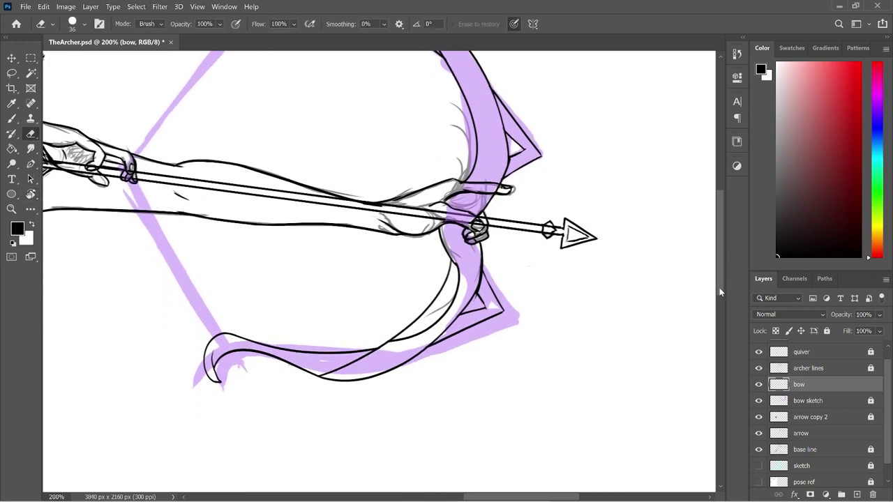
drag(721, 280, 727, 259)
scroll(590, 305, down, 3)
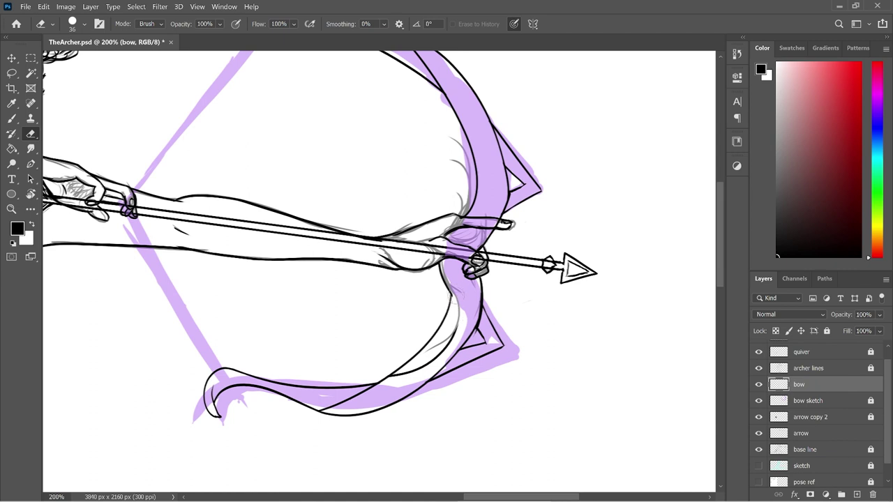
mouse_move(462, 315)
mouse_down()
mouse_move(436, 351)
mouse_move(389, 380)
mouse_up()
key(b)
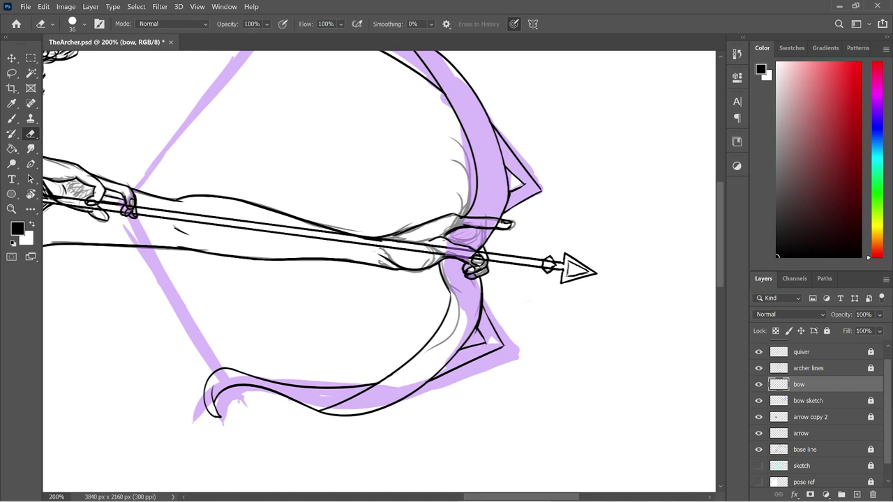
drag(450, 291, 448, 308)
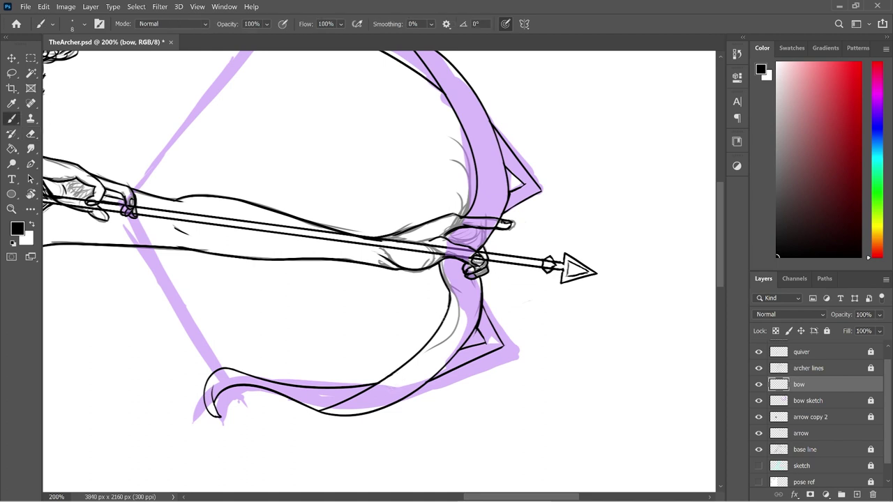
- Hide the bow sketch layer to review the bow's line art in the whole drawing
click(758, 401)
key(ctrl+minus)
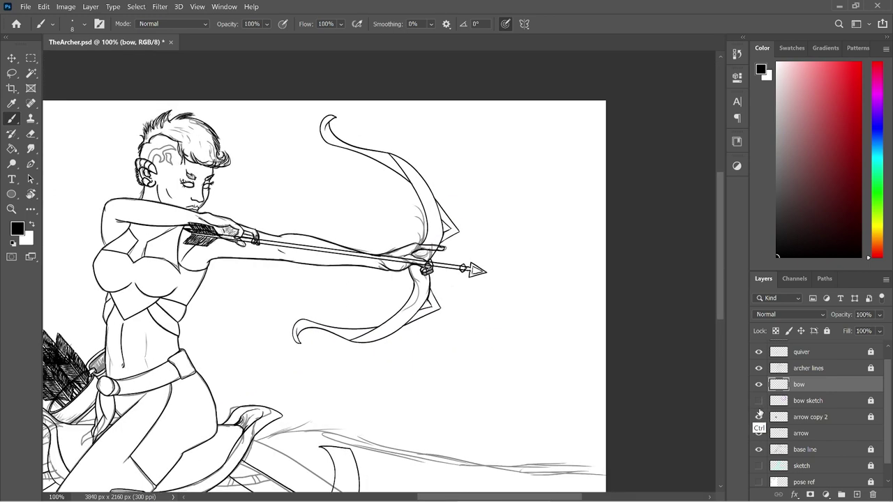
key(ctrl+minus)
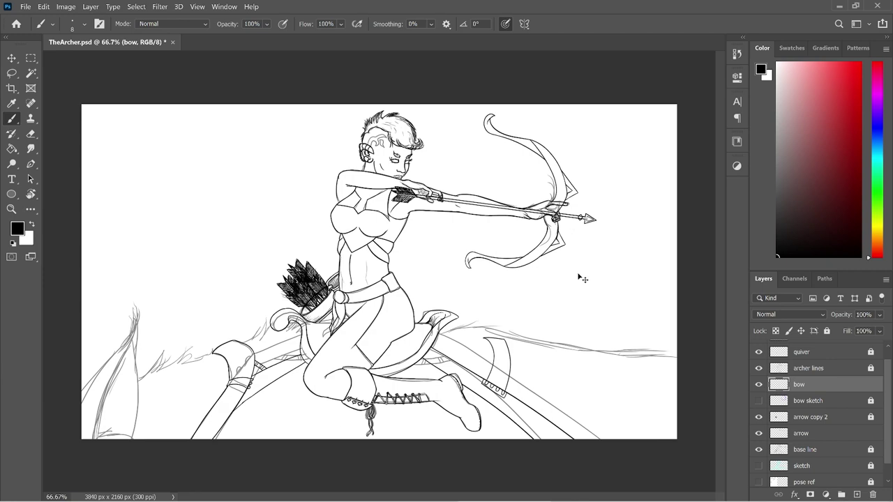
- Show the bow sketch layer again as a guide beneath the bow's line art
key(ctrl+plus)
scroll(725, 314, up, 3)
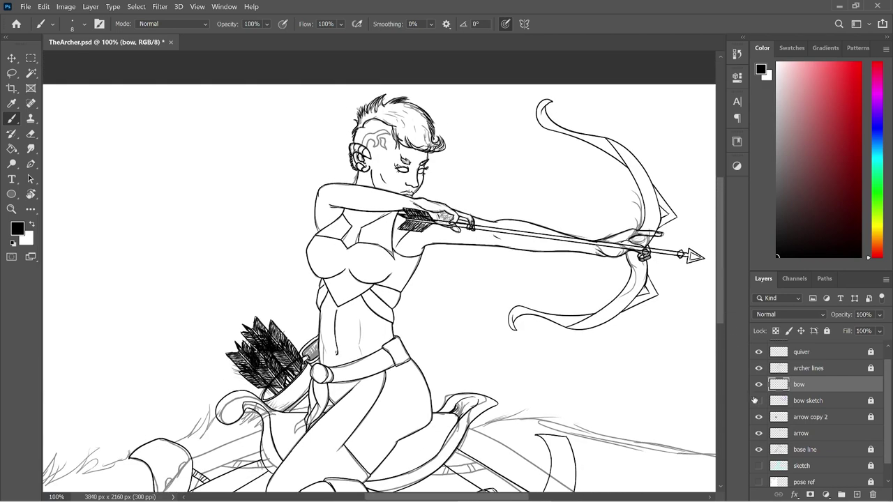
click(758, 401)
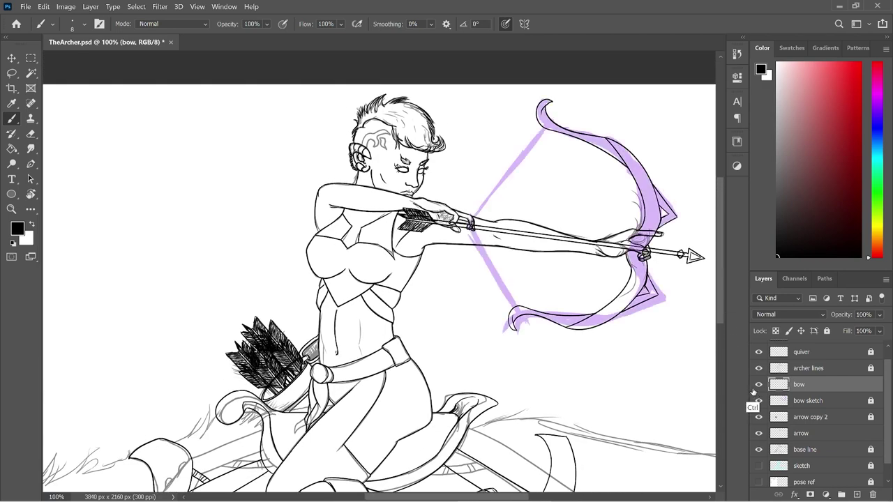
- Ink a small knot on the lower limb's curled tip with a pointed, leaf-shaped pendant hanging from it
key(ctrl+plus)
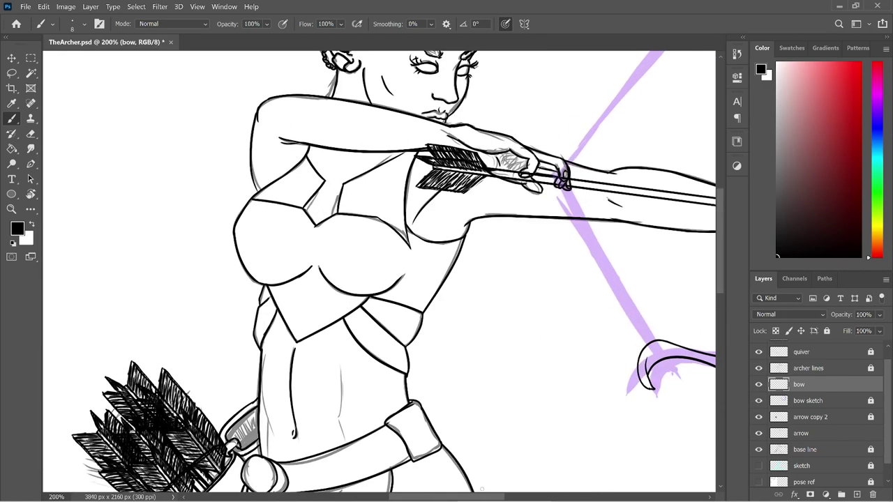
drag(487, 497, 505, 497)
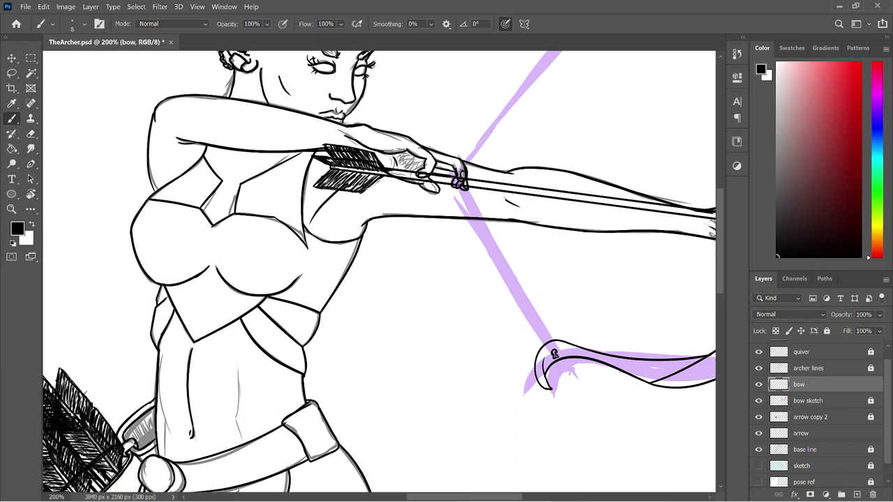
drag(556, 357, 580, 420)
drag(555, 356, 556, 374)
drag(577, 382, 593, 434)
drag(562, 376, 594, 436)
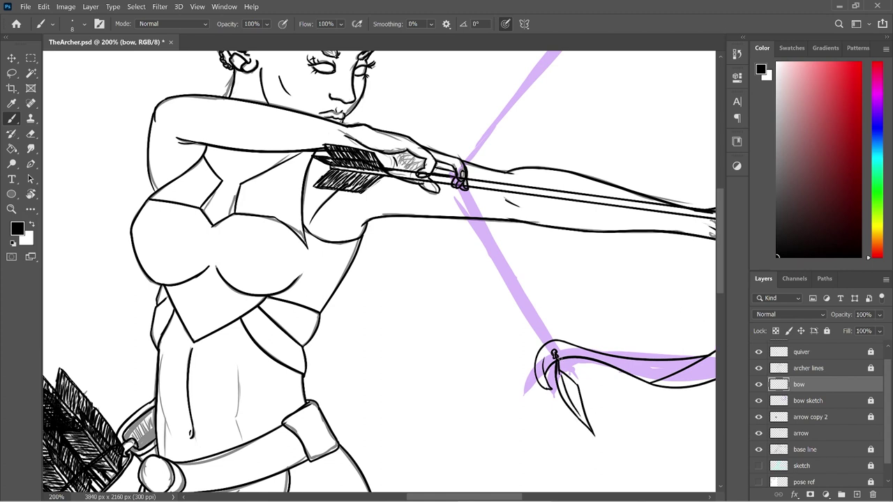
- Ink the first edge of the upper bowstring as a straight line from the upper limb's tip to the drawing hand
drag(721, 286, 717, 254)
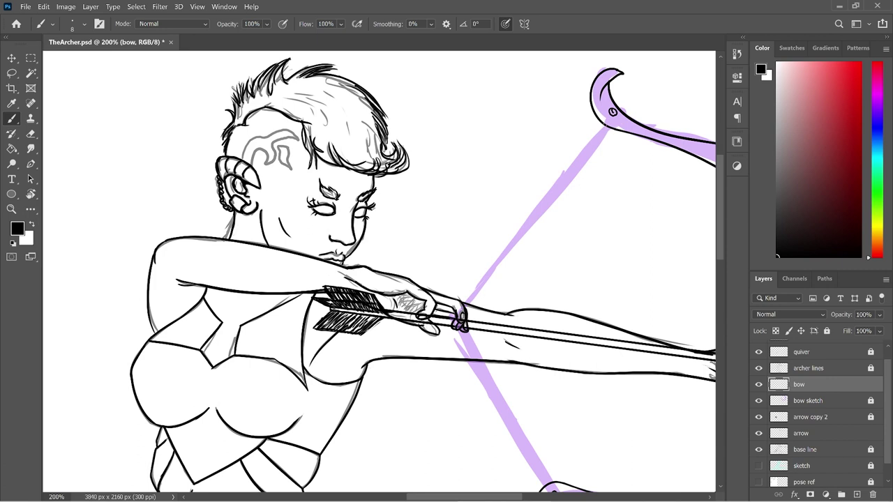
drag(606, 125, 438, 346)
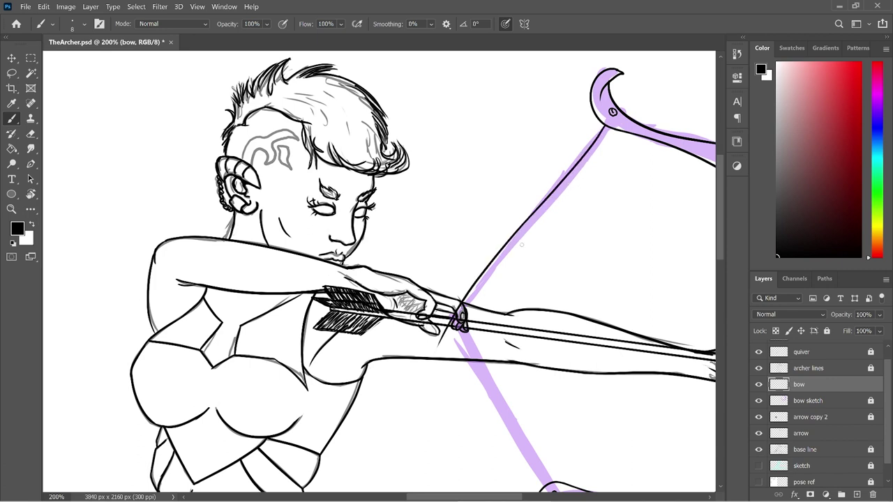
key(ctrl+z)
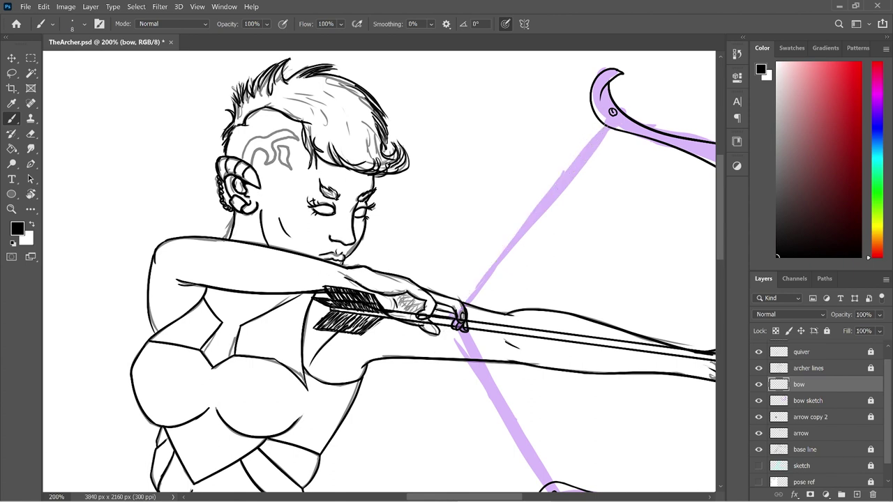
click(604, 128)
shift+click(461, 300)
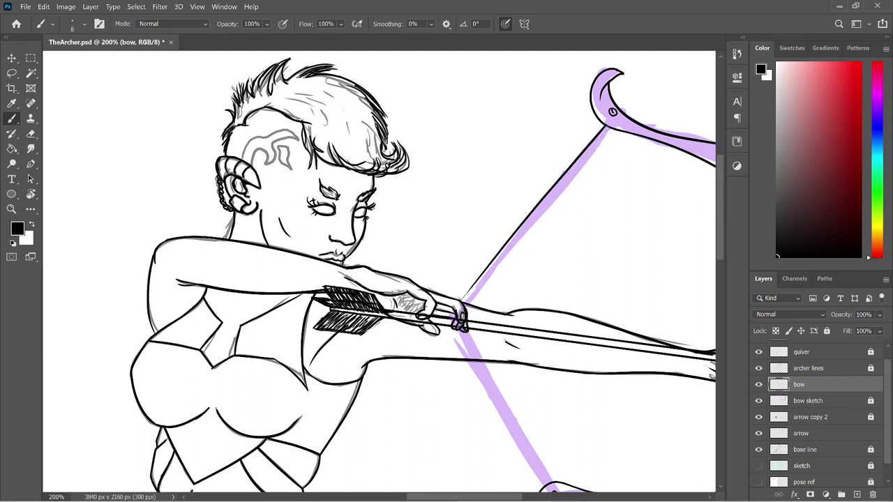
- Ink the second edge of the upper bowstring close beside the first, from the limb tip to the hand
drag(608, 128, 468, 307)
key(ctrl+z)
drag(608, 128, 424, 353)
key(ctrl+z)
drag(607, 127, 427, 347)
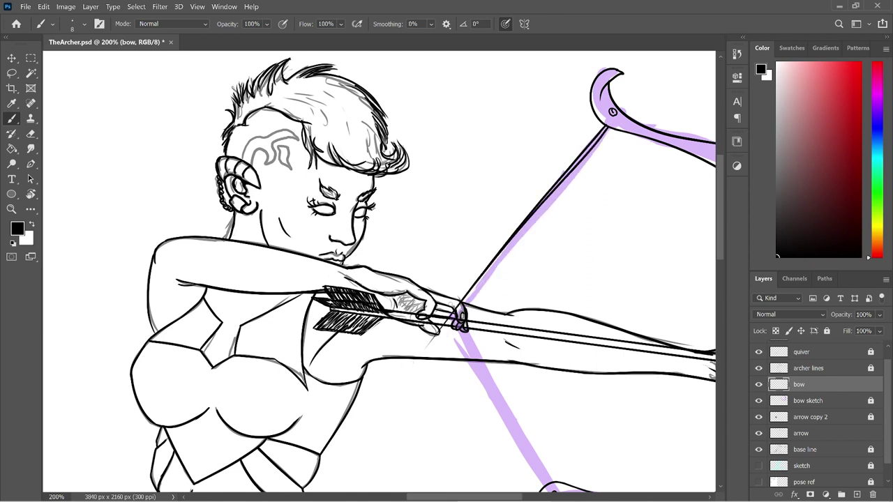
- Erase the ends of the upper bowstring that run past the fingers of the drawing hand
key(e)
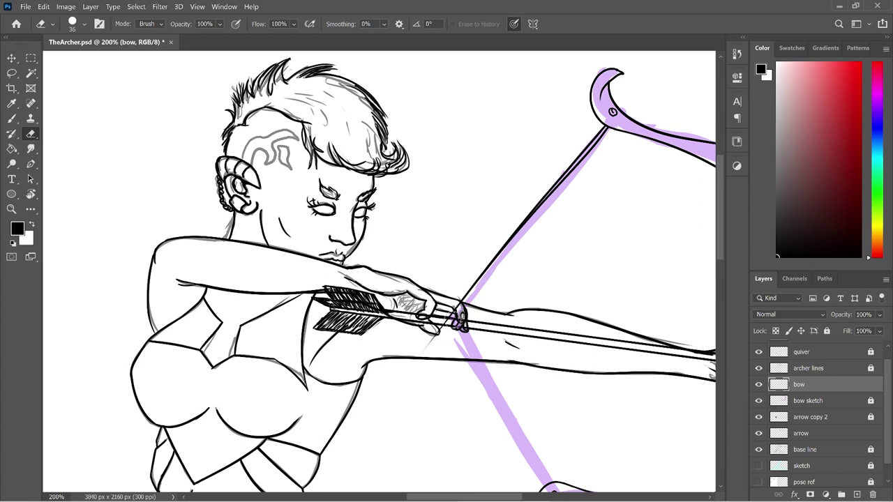
click(442, 326)
scroll(720, 239, down, 3)
key(b)
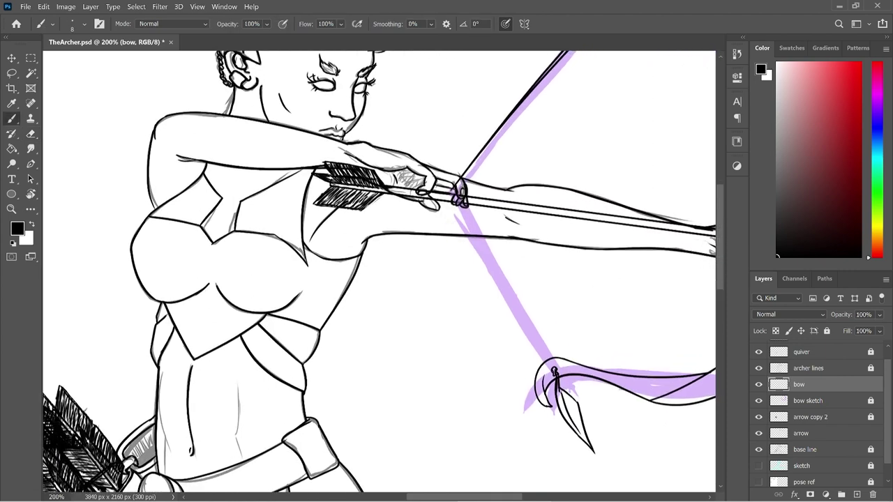
key(e)
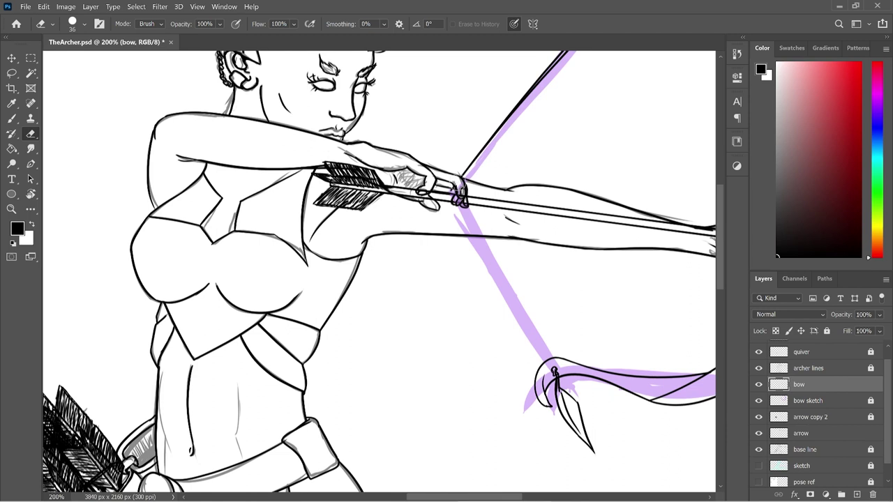
drag(449, 209, 452, 197)
key(b)
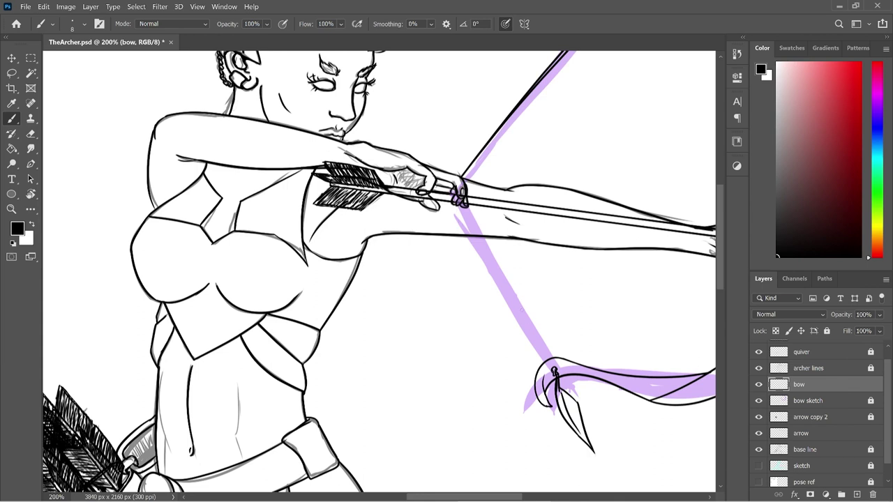
drag(548, 359, 464, 201)
key(ctrl+z)
key(ctrl+shift+z)
key(ctrl+z)
key(ctrl+shift+z)
key(ctrl+z)
- Add a new layer above the bow layer and try out strokes for the lower bowstring on it
click(857, 495)
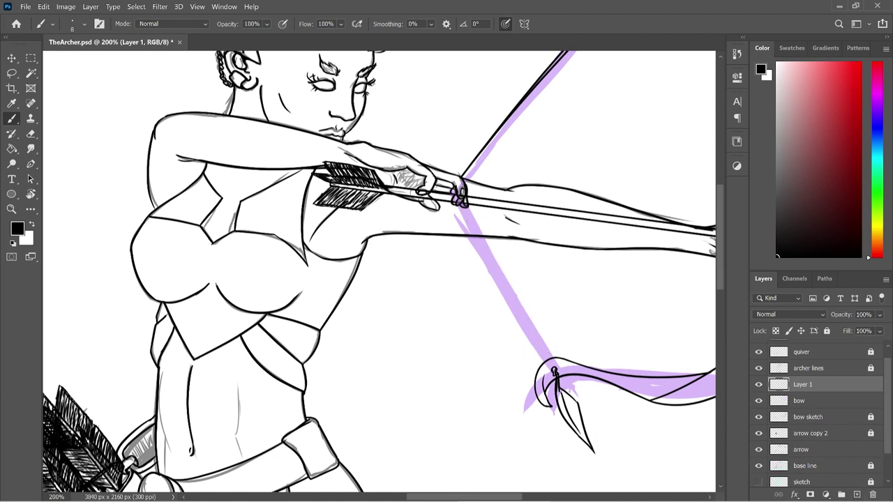
drag(452, 192, 551, 387)
key(ctrl+z)
key(ctrl+shift+z)
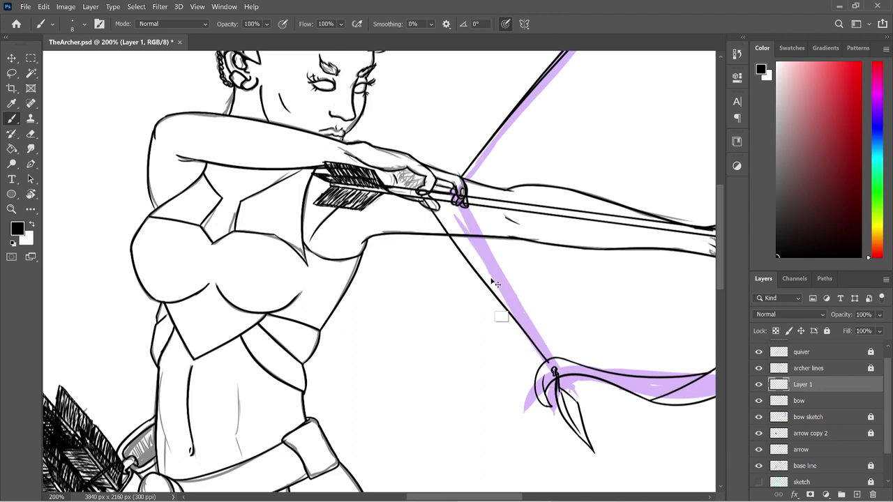
key(ctrl+z)
key(ctrl+shift+z)
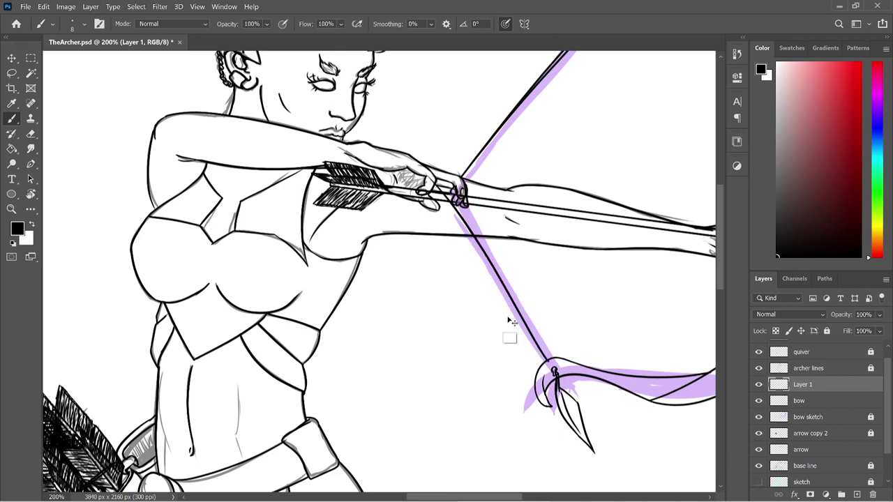
key(ctrl+z)
key(ctrl+shift+z)
- Rotate the canvas to about -123° and ink the first edge of the lower bowstring from the lower limb's tip to the hand
key(r)
mouse_move(567, 228)
mouse_down()
mouse_move(516, 175)
mouse_move(361, 226)
mouse_move(325, 259)
mouse_up()
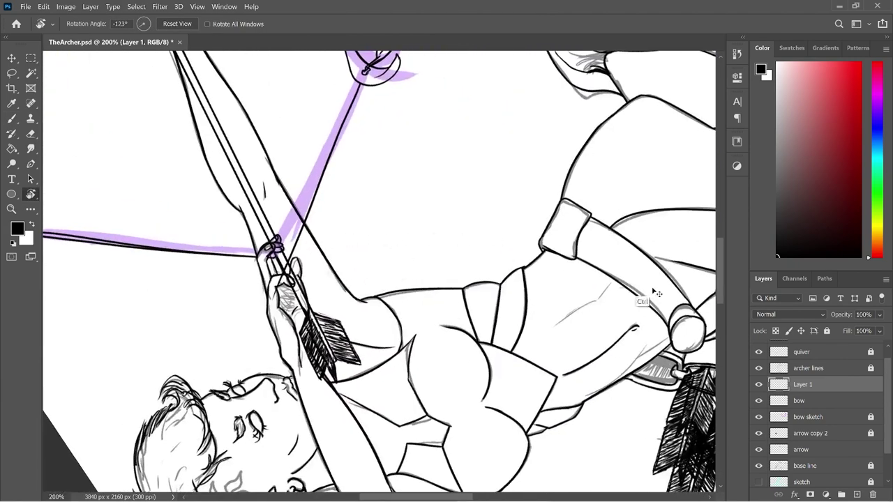
drag(719, 279, 720, 256)
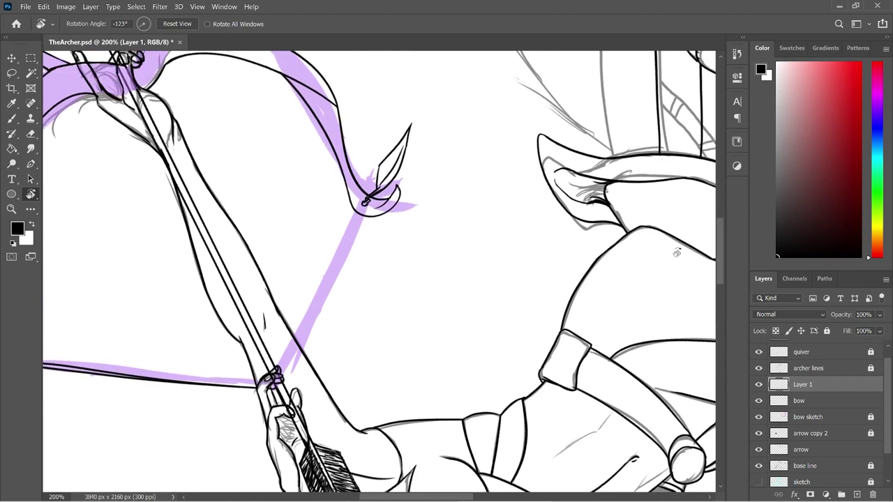
key(b)
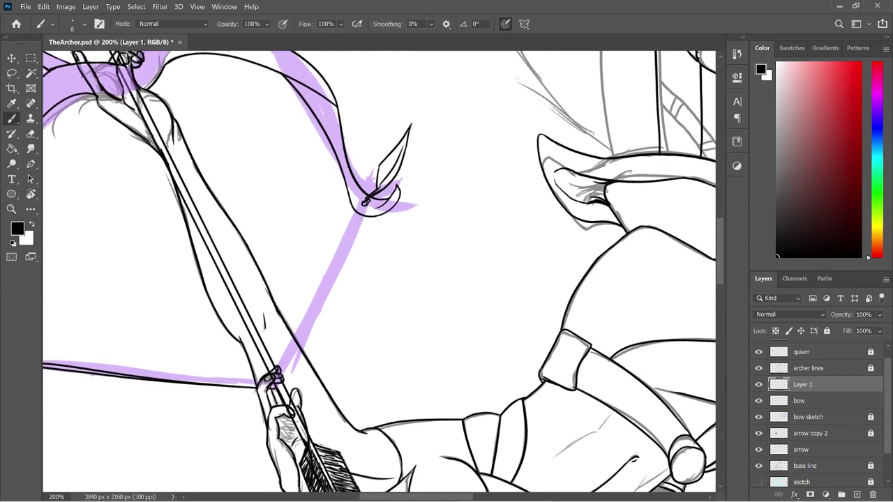
drag(364, 212, 269, 415)
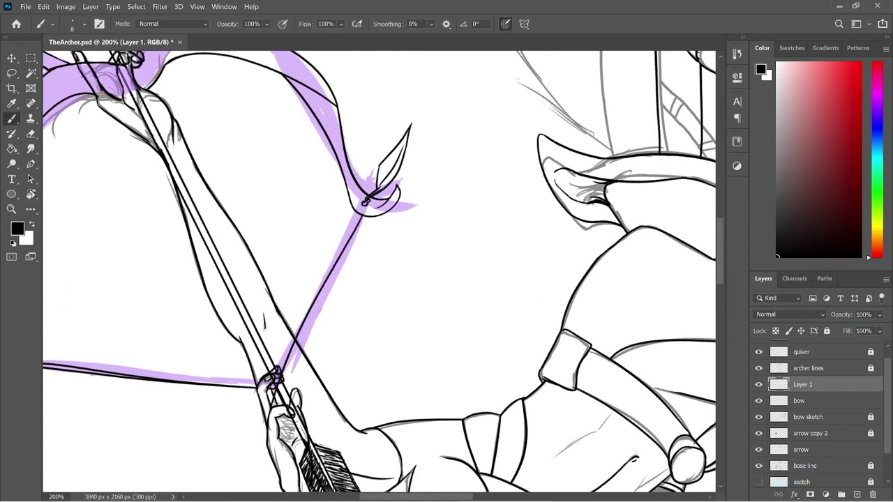
key(ctrl+z)
drag(364, 212, 273, 383)
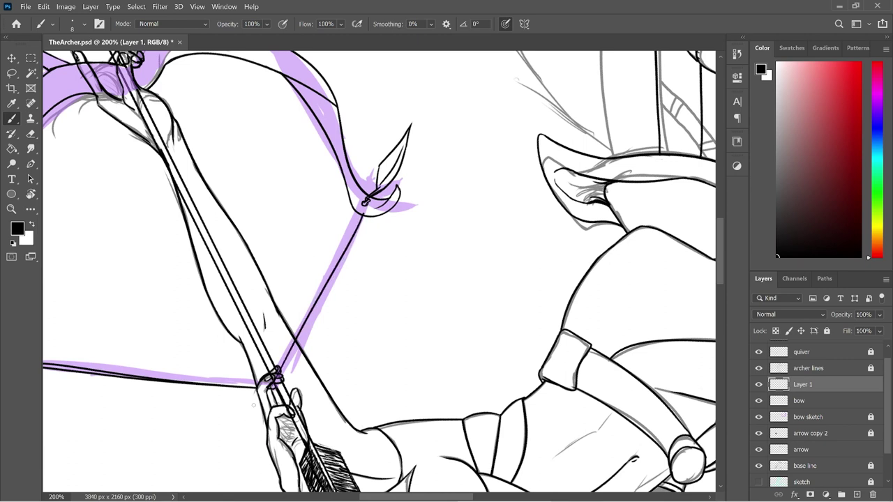
key(ctrl+z)
drag(364, 213, 272, 426)
key(ctrl+z)
drag(363, 213, 265, 410)
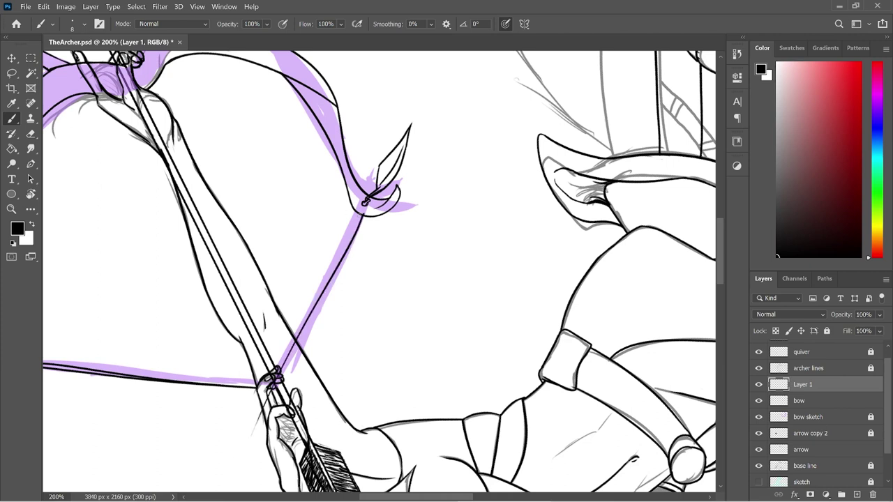
- Ink the second edge of the lower bowstring from the lower limb's tip partway towards the hand
key(ctrl+z)
drag(363, 214, 271, 395)
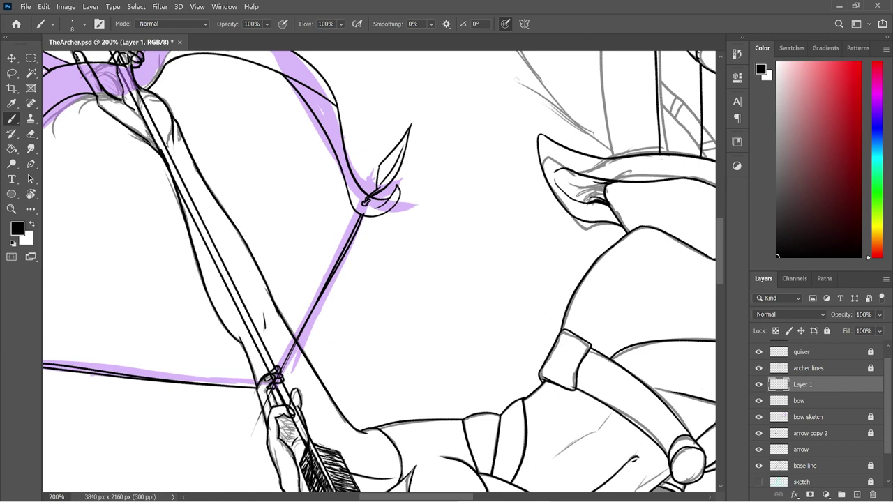
key(ctrl+z)
drag(363, 213, 260, 416)
key(ctrl+z)
drag(364, 213, 297, 337)
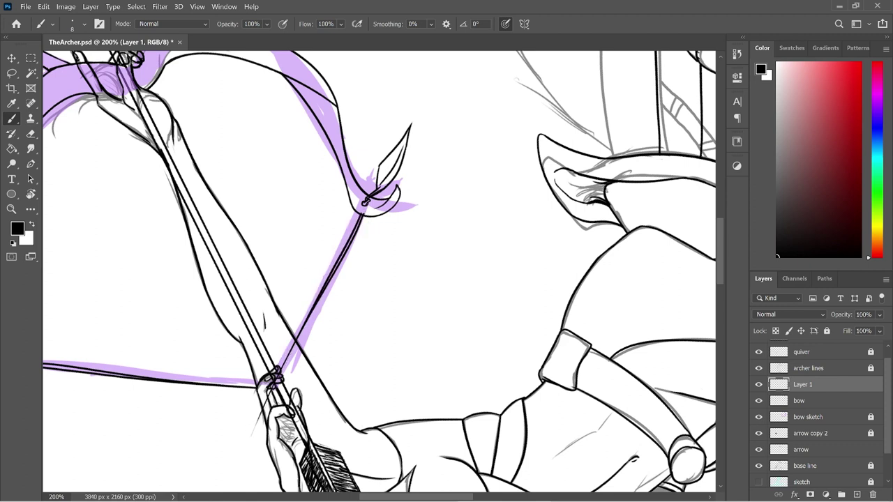
- Reset the canvas rotation and erase the lower bowstring's overshoot beyond the drawing hand
key(e)
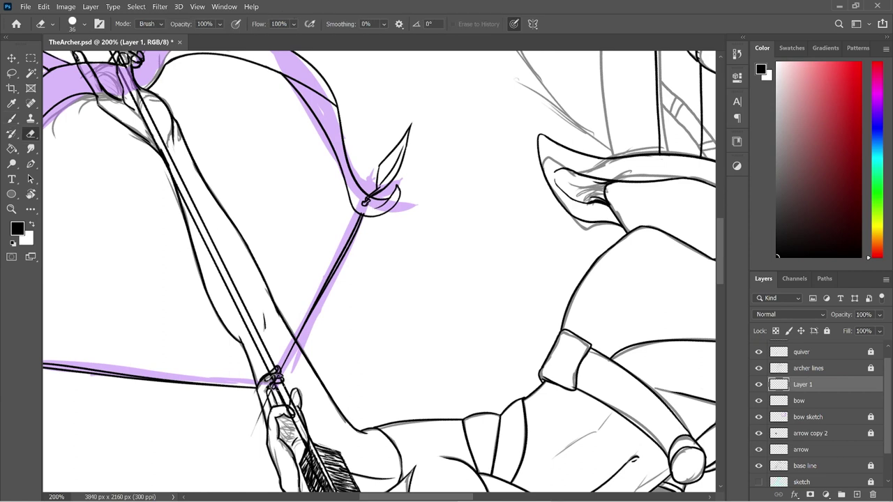
key(r)
click(177, 24)
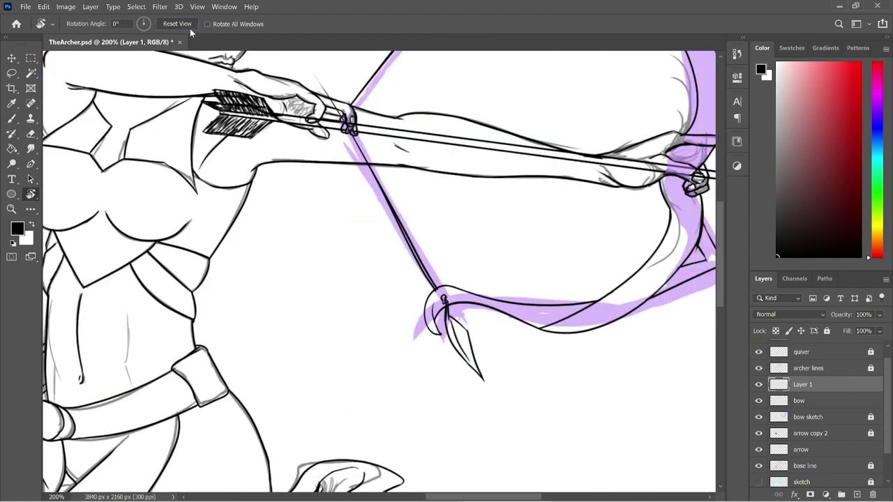
key(e)
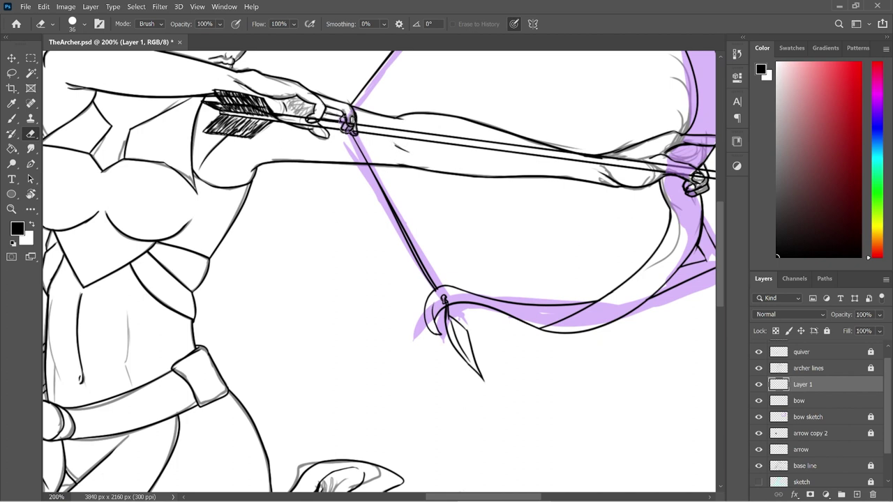
key(b)
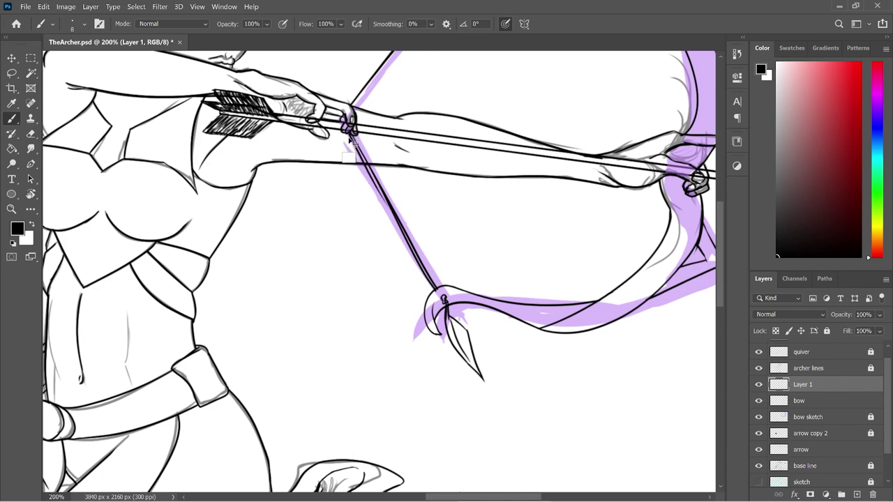
key(ctrl+z)
drag(349, 133, 385, 201)
key(ctrl+z)
drag(349, 133, 392, 213)
key(ctrl+z)
drag(347, 129, 400, 230)
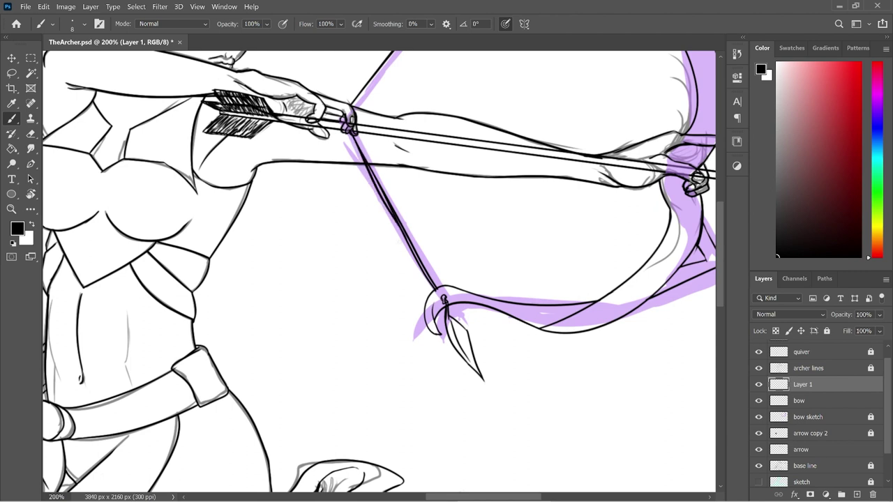
key(ctrl+z)
key(e)
key(b)
key(ctrl+shift+z)
key(ctrl+z)
- Continue the lower bowstring's second edge from the drawing hand down to the existing line and reinforce its middle section
drag(348, 131, 397, 223)
key(ctrl+z)
key(ctrl+shift+z)
key(ctrl+z)
key(ctrl+shift+z)
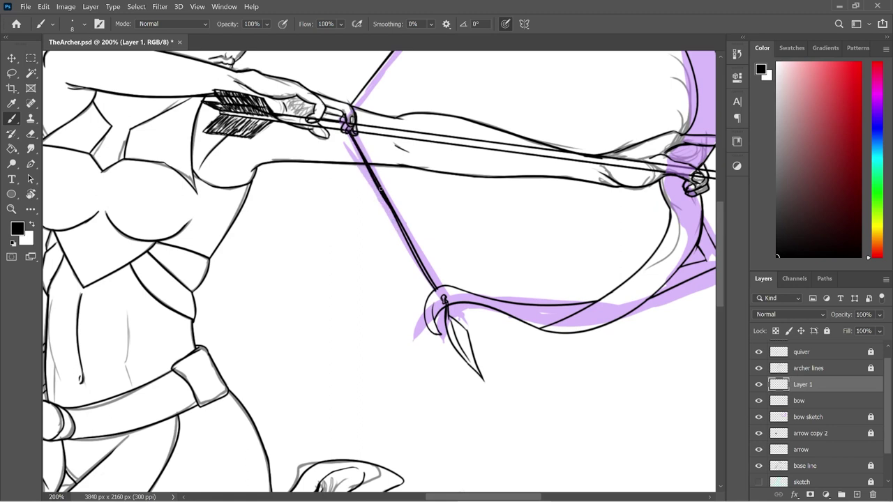
drag(379, 187, 408, 239)
- Reduce the eraser size to 4 px for fine cleanup of the lower bowstring
key(e)
right_click(440, 156)
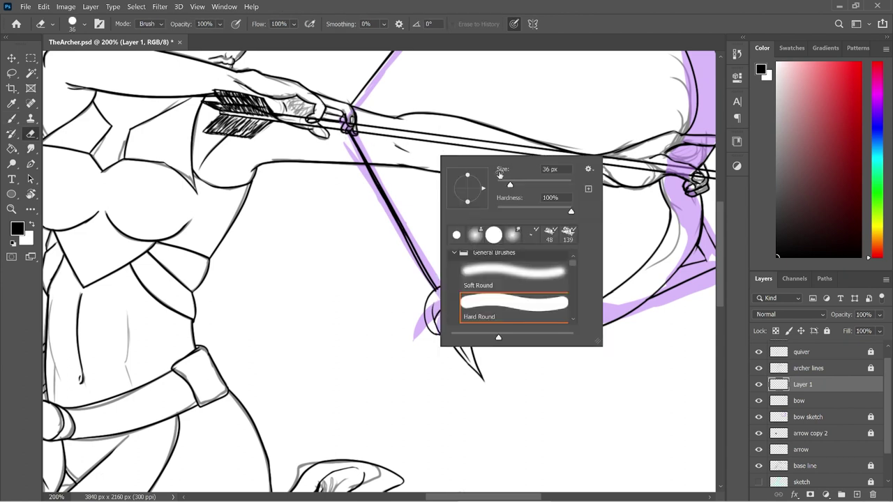
click(502, 181)
click(487, 99)
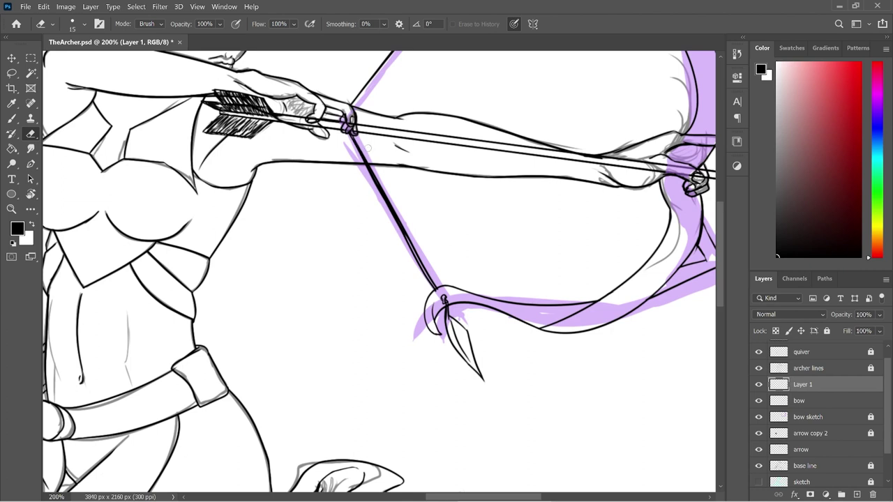
right_click(409, 165)
text(4)
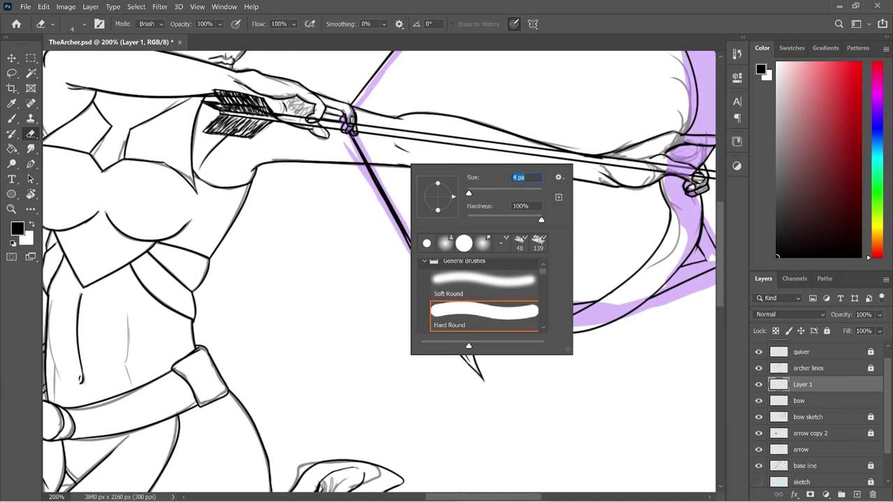
key(Return)
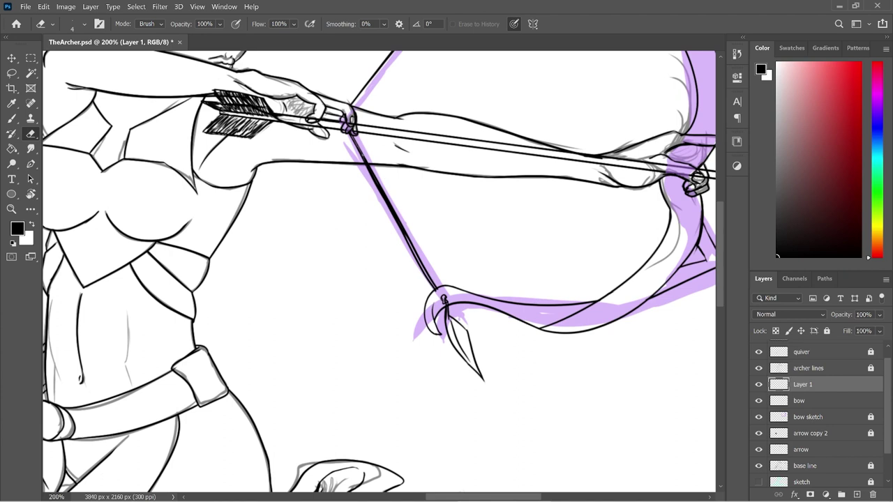
- Erase between the lower bowstring's merged edges and ink the upper bowstring's second edge down to the drawing hand
mouse_move(367, 165)
mouse_down()
mouse_move(403, 231)
mouse_move(390, 209)
mouse_move(407, 239)
mouse_up()
drag(723, 277, 719, 235)
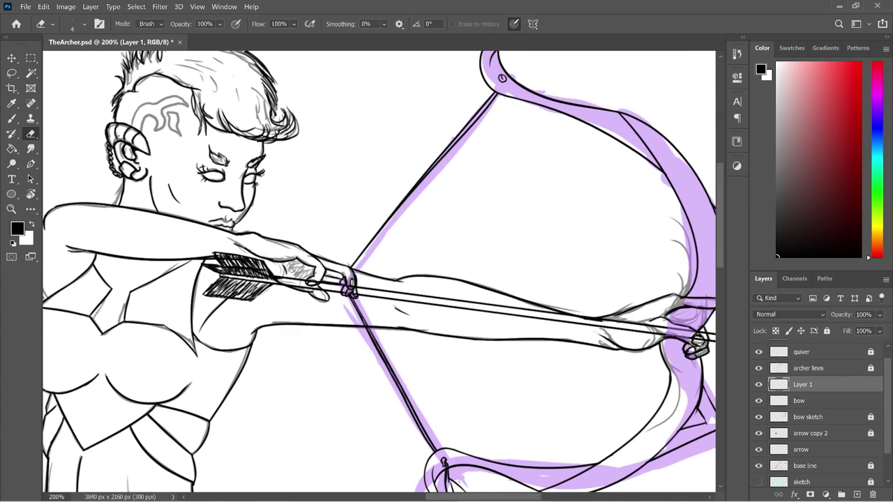
key(b)
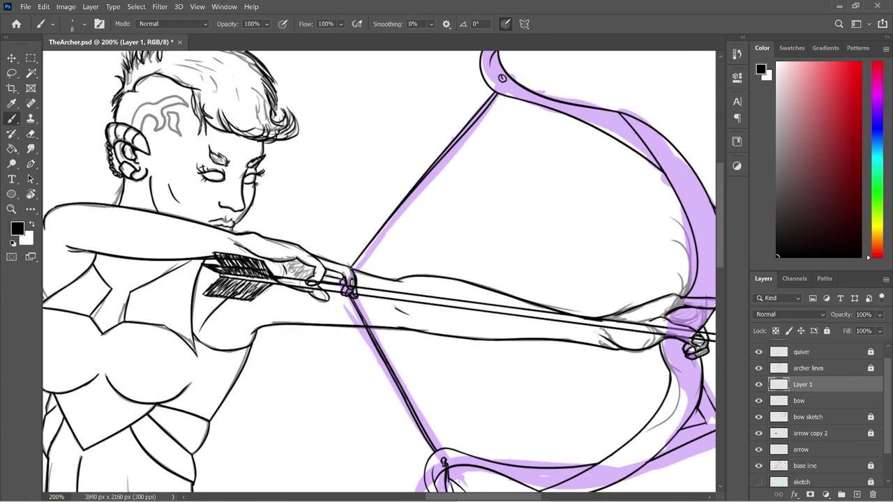
drag(352, 270, 423, 189)
key(ctrl+z)
drag(423, 178, 352, 258)
key(e)
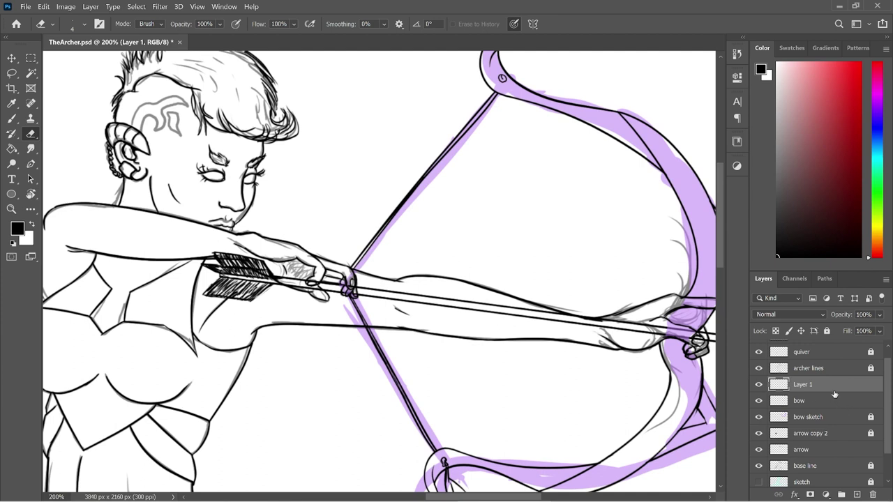
- Place Layer 1 below the bow layer and merge the two into the single bow layer
drag(831, 390, 831, 404)
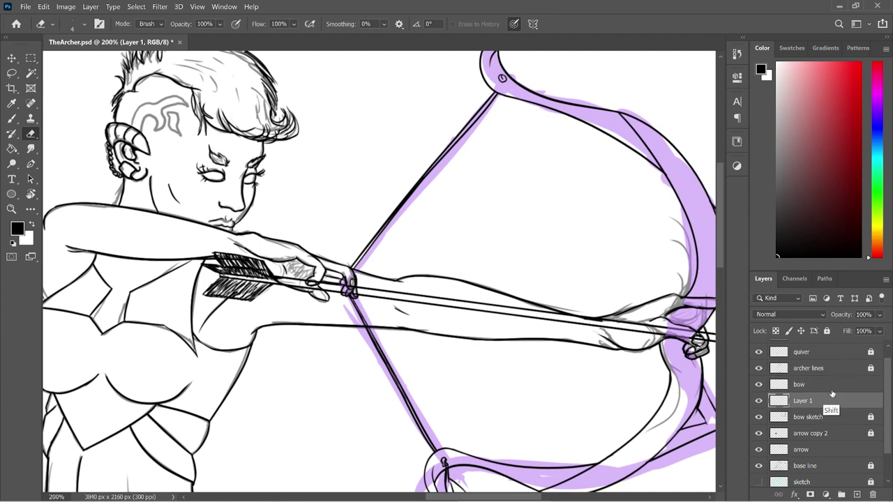
shift+click(837, 387)
right_click(834, 391)
click(764, 354)
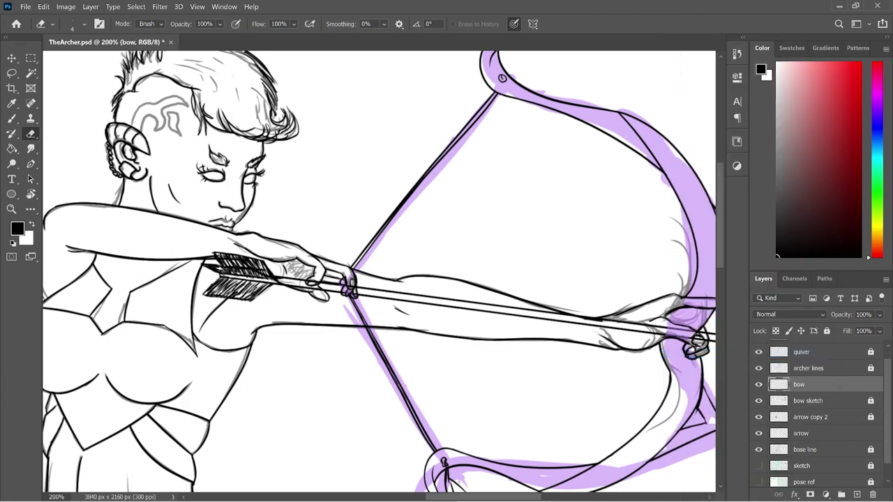
- Hide the bow sketch and base line layers so only the clean line art is shown
key(ctrl+minus)
key(ctrl+minus)
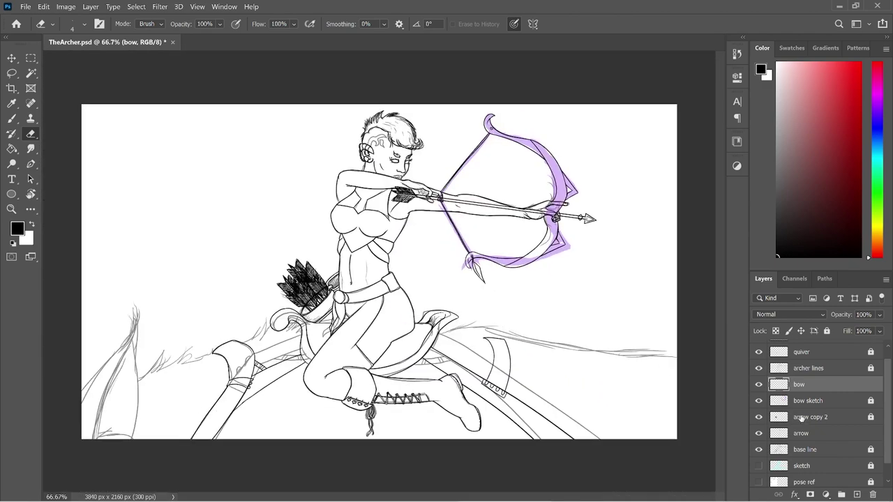
click(760, 402)
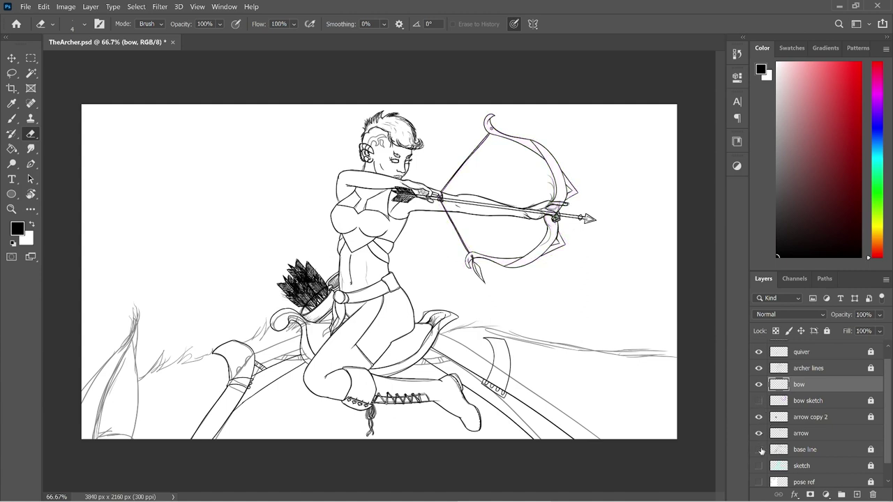
click(760, 450)
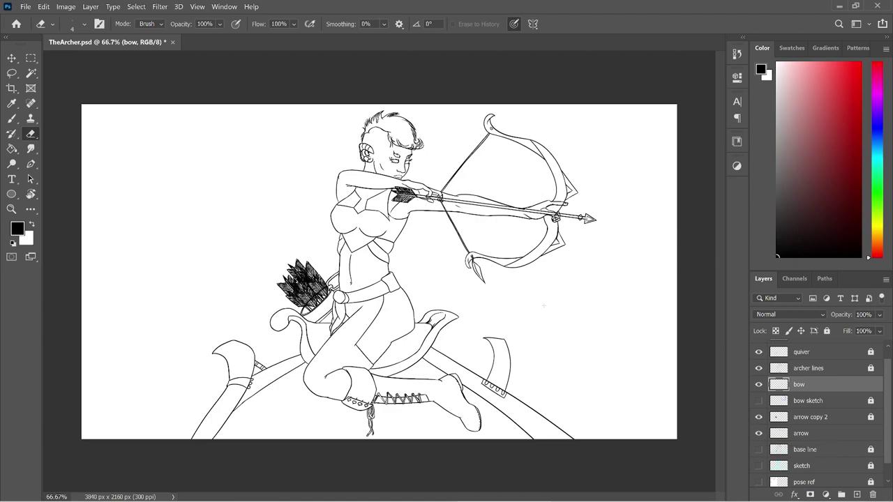
- Turn the lower limb's pendant into a feather with small notches along its edge and fine hatched barbs inside
key(ctrl+plus)
key(ctrl+plus)
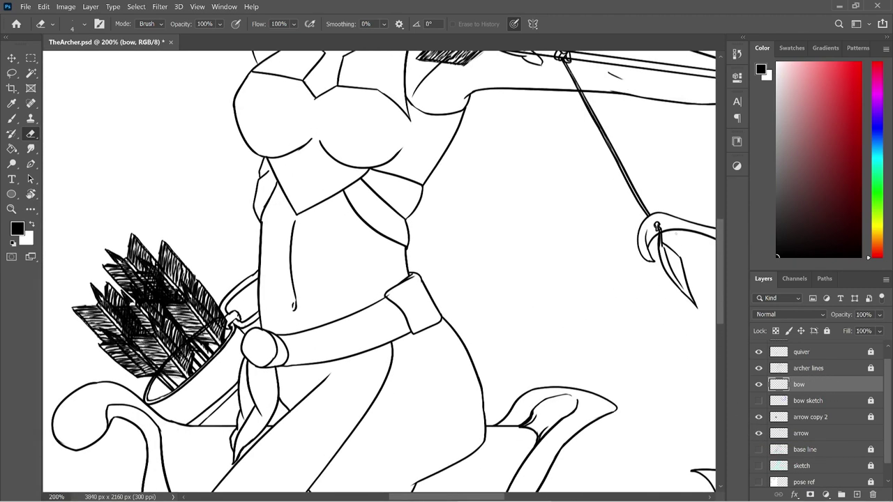
key(b)
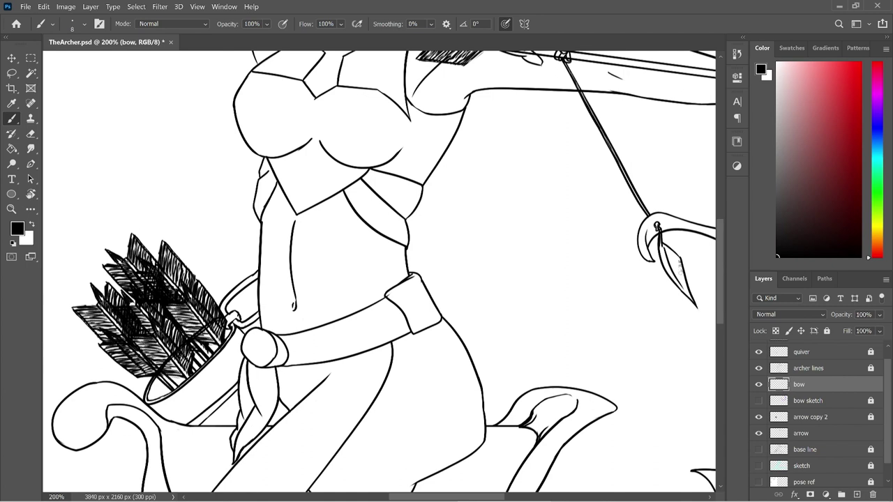
key(e)
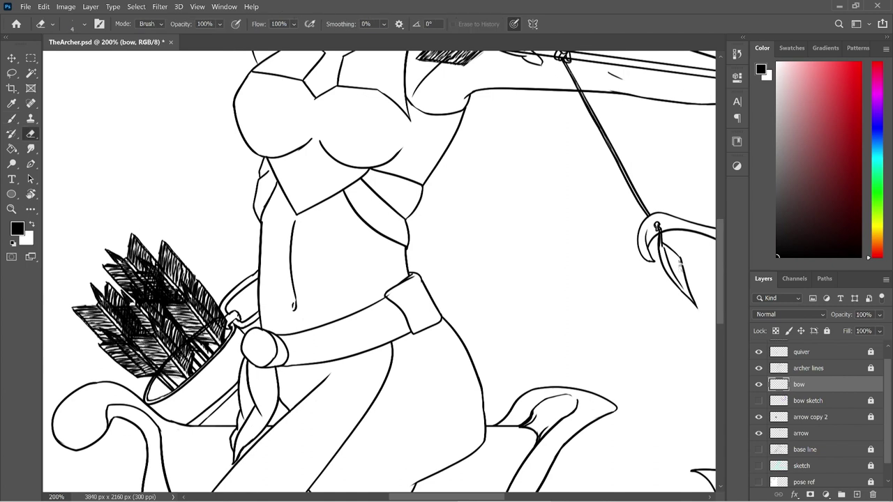
key(b)
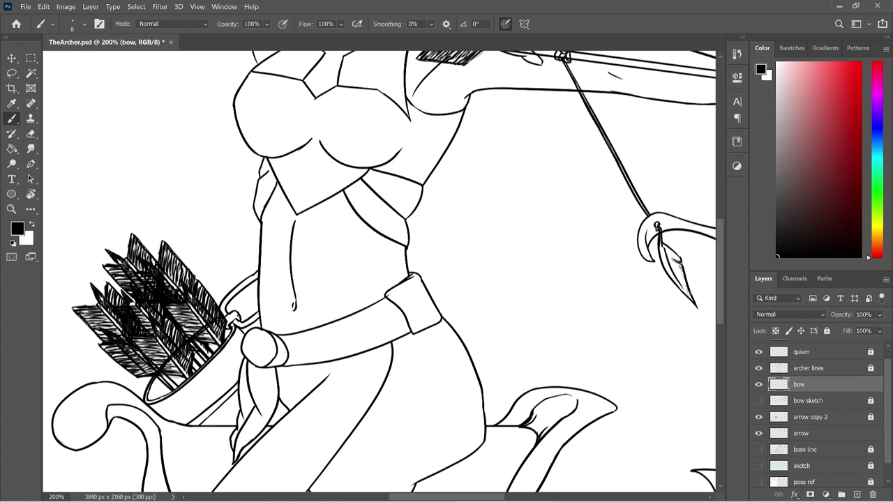
drag(681, 265, 670, 281)
drag(673, 272, 664, 261)
drag(683, 274, 674, 267)
drag(681, 259, 672, 249)
key(e)
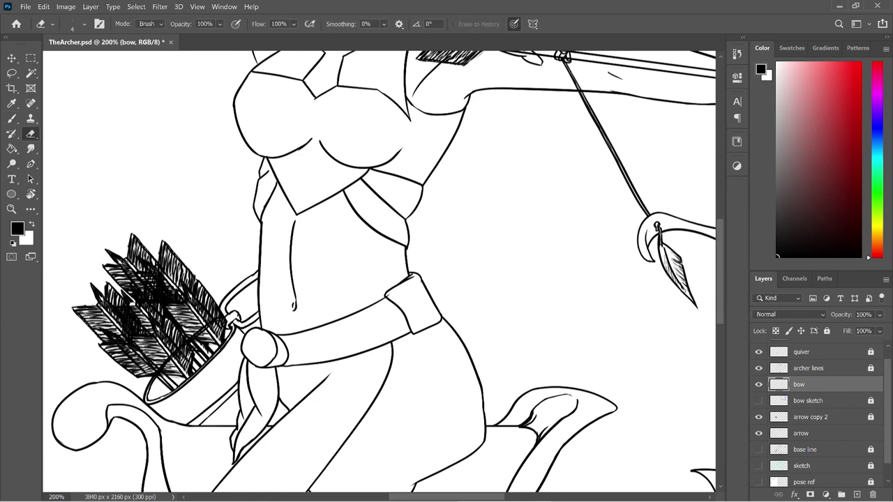
- Save the document and lock the bow layer
key(b)
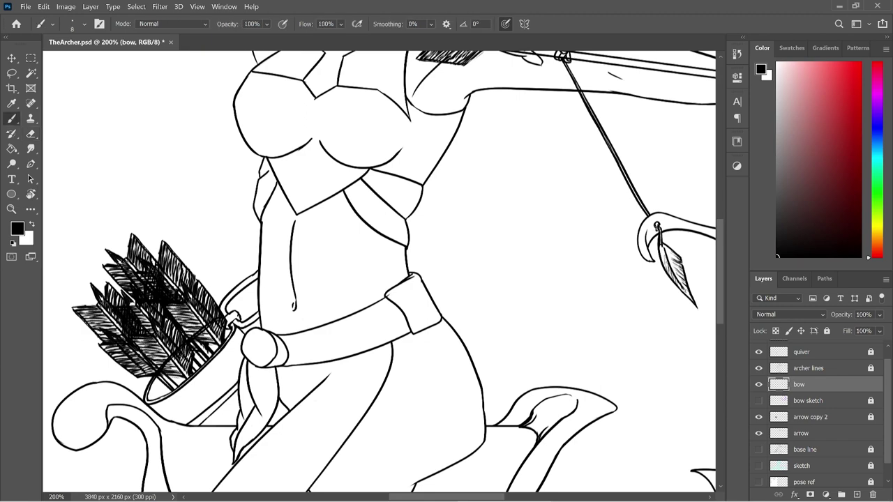
key(ctrl+minus)
key(ctrl+minus)
key(ctrl+minus)
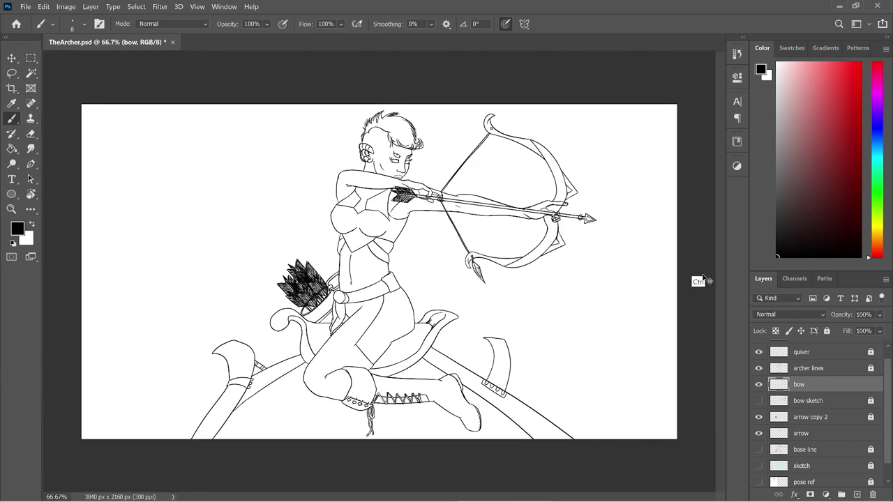
key(ctrl+s)
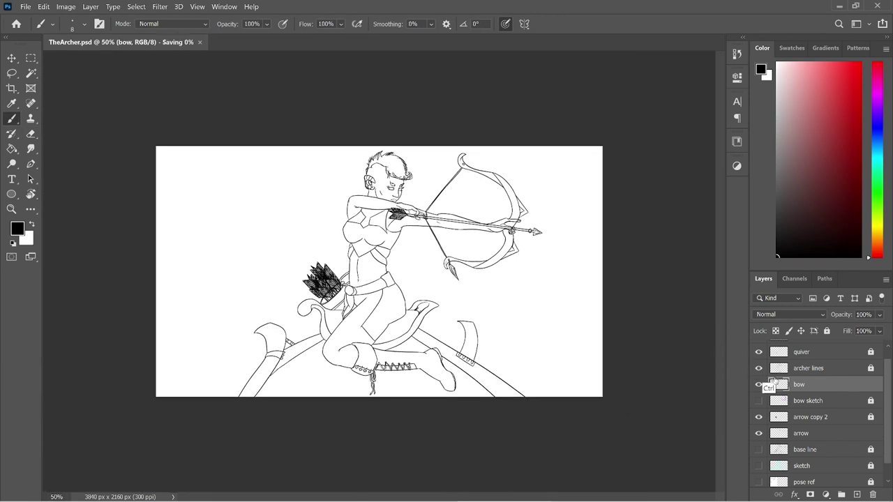
click(828, 331)
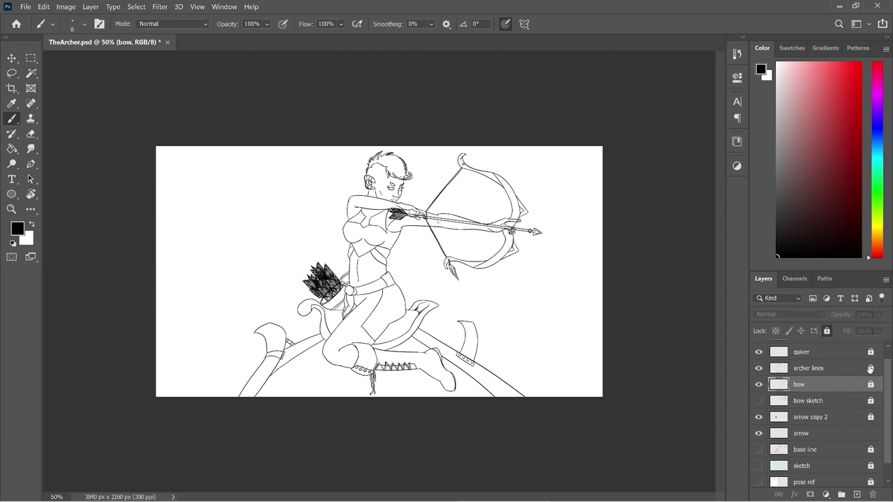
- Select and unlock the archer lines layer for editing around the bow hand
click(845, 370)
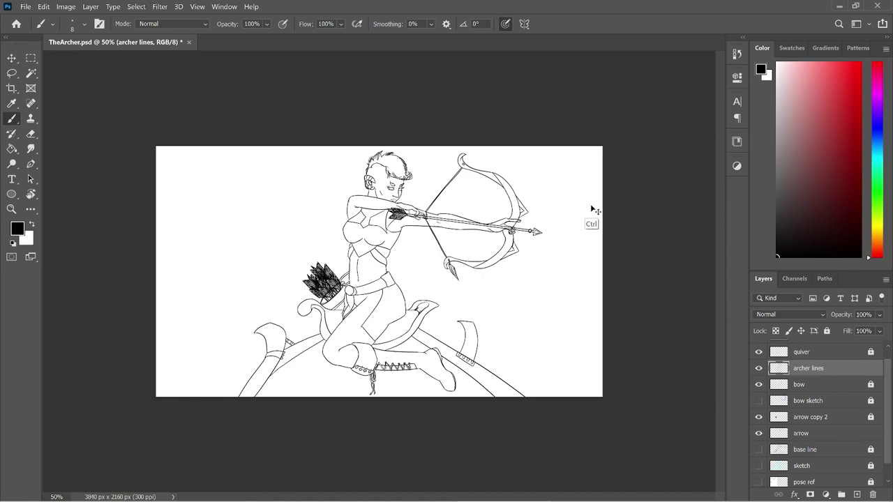
key(ctrl+plus)
key(ctrl+plus)
key(ctrl+plus)
scroll(635, 319, up, 5)
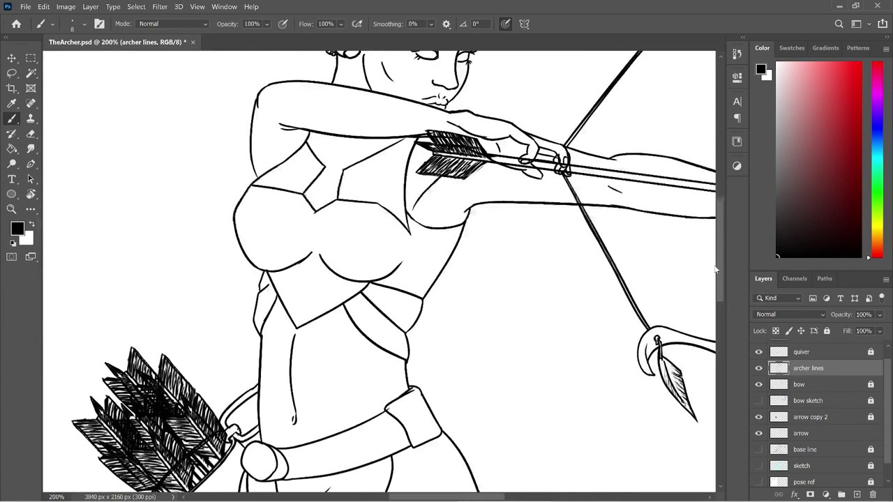
scroll(481, 480, right, 10)
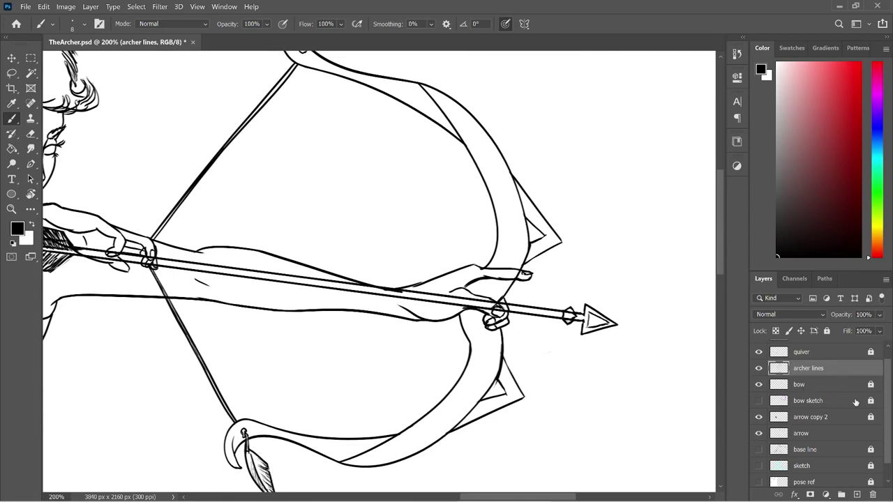
- Make the arrow layer active and show the sketch layer as a reference under the line art
click(835, 435)
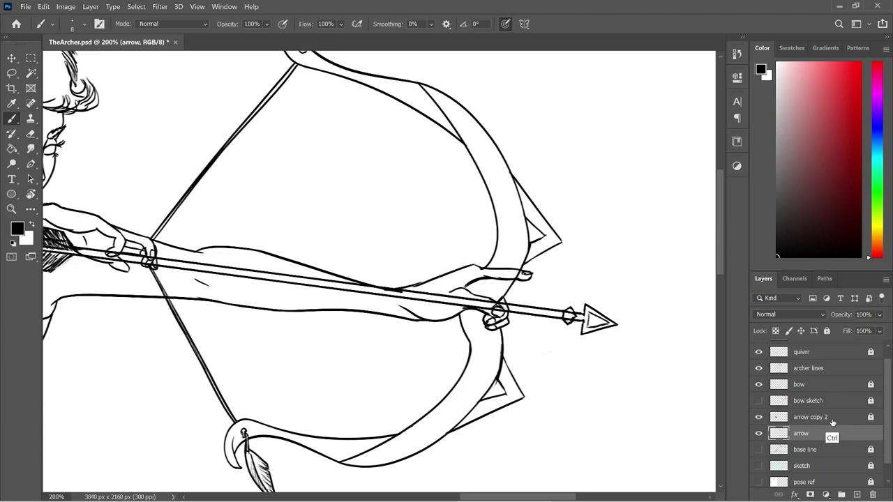
key(ctrl+t)
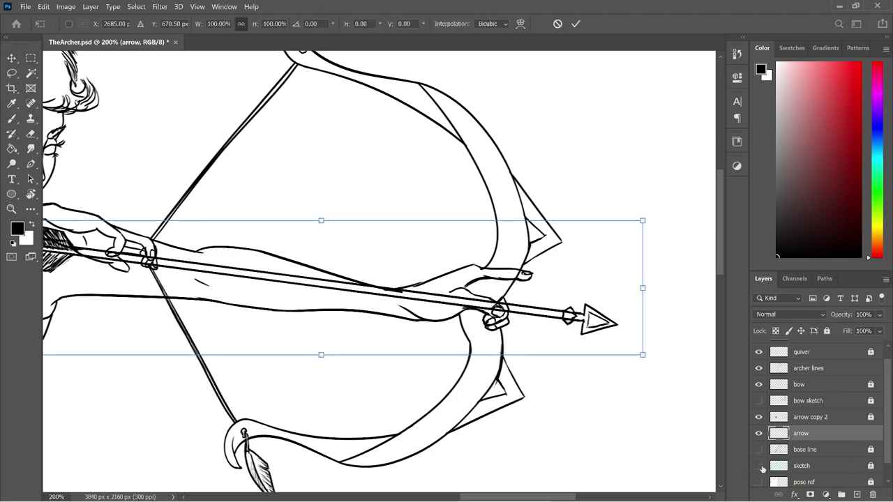
key(Return)
click(759, 467)
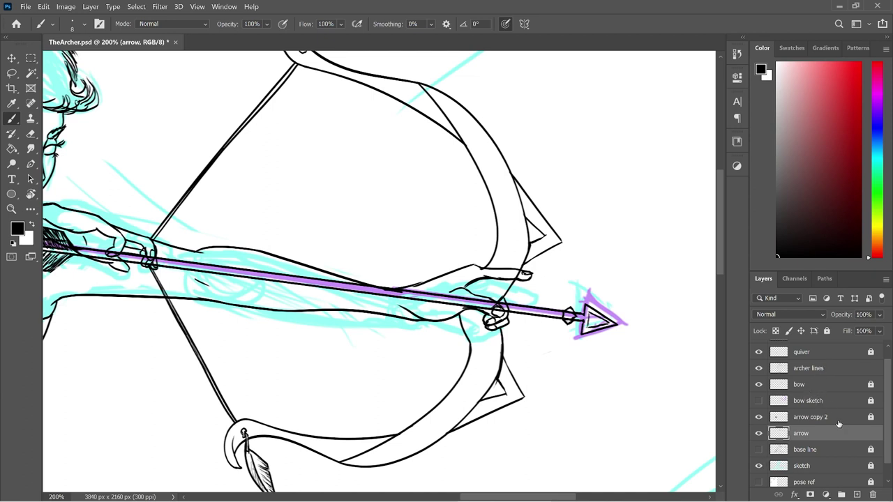
- Transform the arrow layer by nudging it straight up to a vertical position of 647.50 px, and apply it
key(ctrl+t)
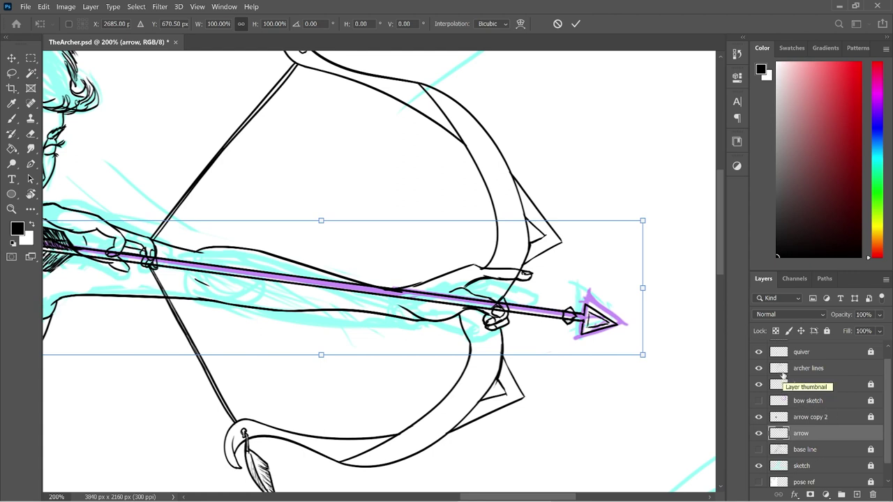
key(Up)
key(Up)
key(Up)
key(Up)
key(Up)
key(Up)
key(Up)
key(Up)
key(Up)
key(Up)
key(Up)
key(Up)
key(Up)
key(Up)
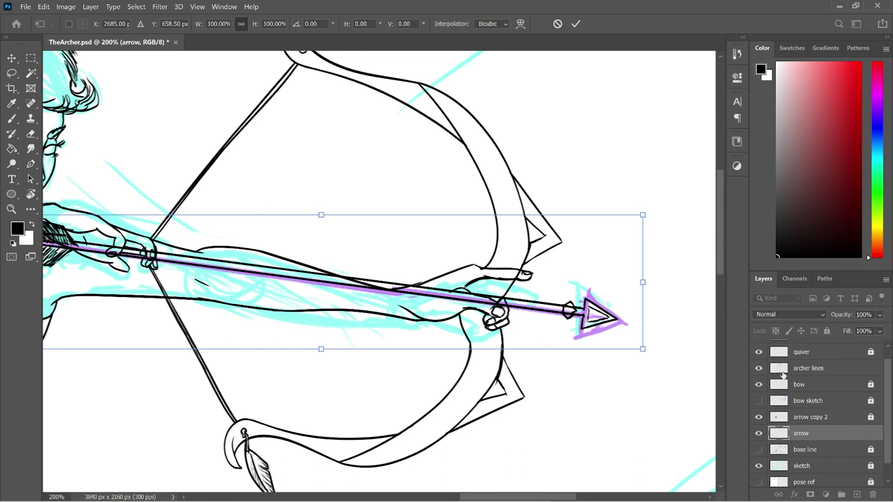
key(Up)
key(Up)
key(Up)
key(Up)
key(Up)
key(Up)
key(Up)
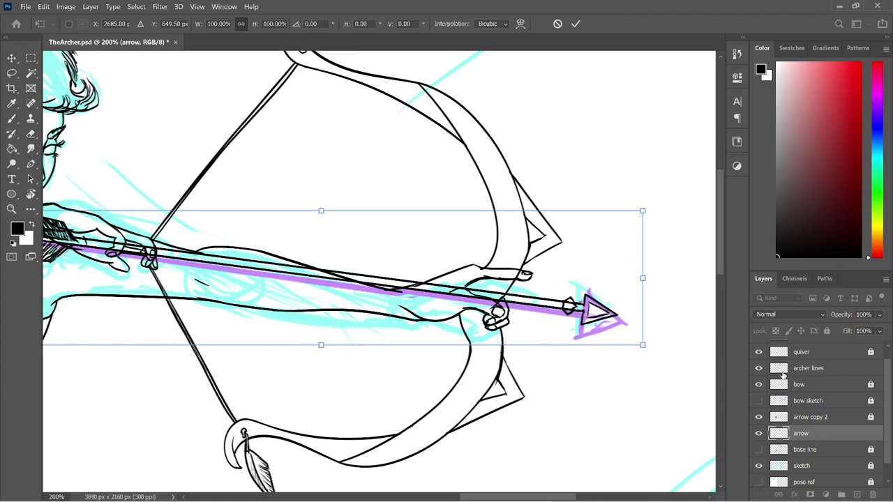
key(Up)
key(Up)
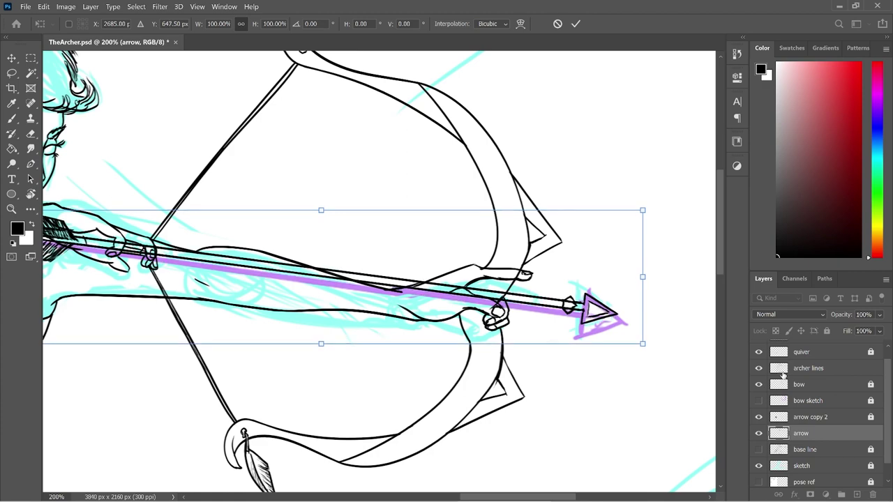
key(ctrl+minus)
key(ctrl+minus)
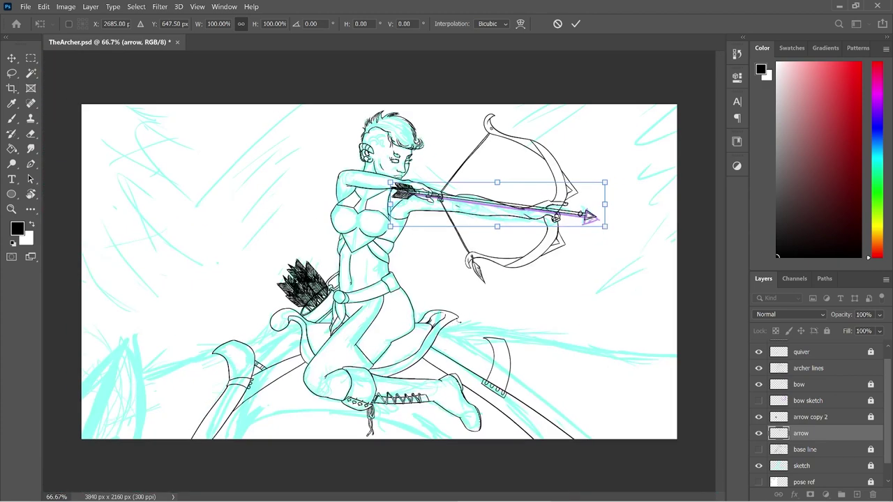
key(Return)
- Show the pose ref layer briefly to compare the arrow's placement with the reference, and hide it again
click(759, 482)
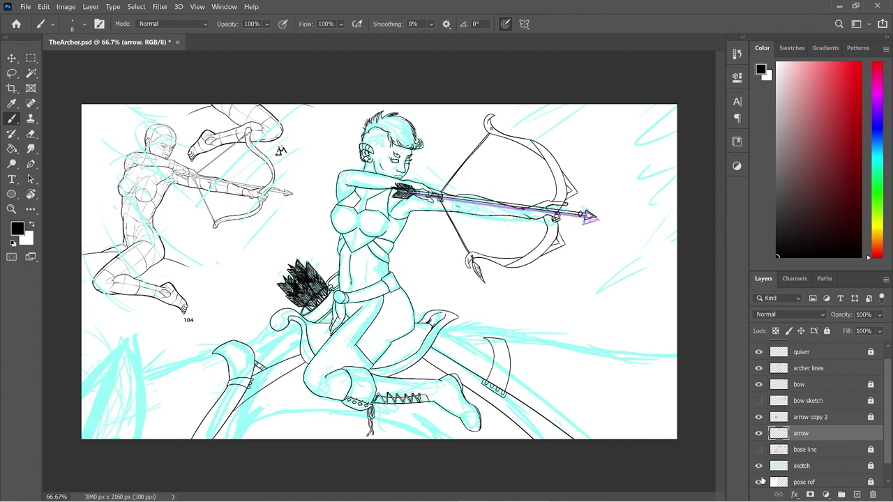
click(759, 482)
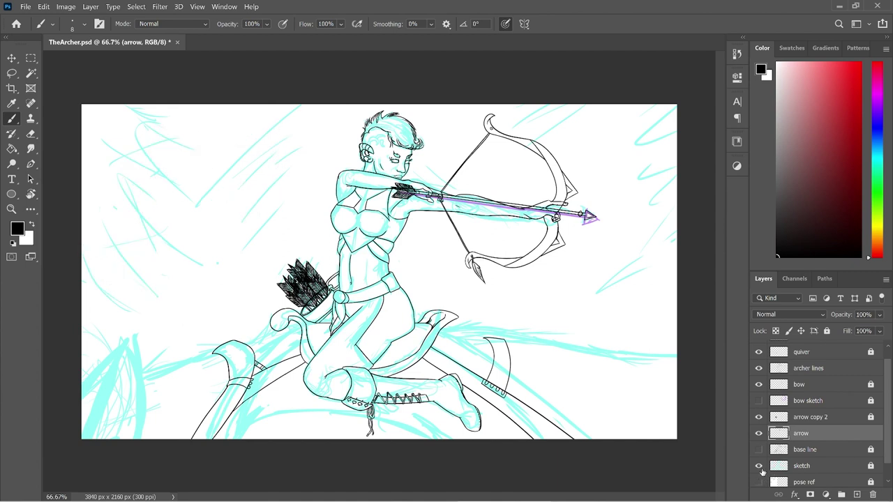
- Lock the arrow layer and select the archer lines layer for work on the hand holding the bow
key(ctrl+plus)
key(ctrl+plus)
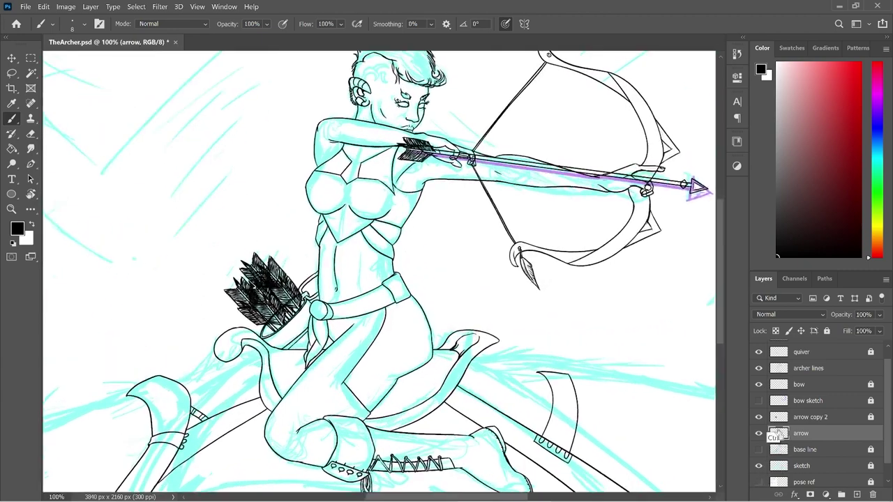
drag(469, 498, 533, 498)
drag(720, 293, 720, 253)
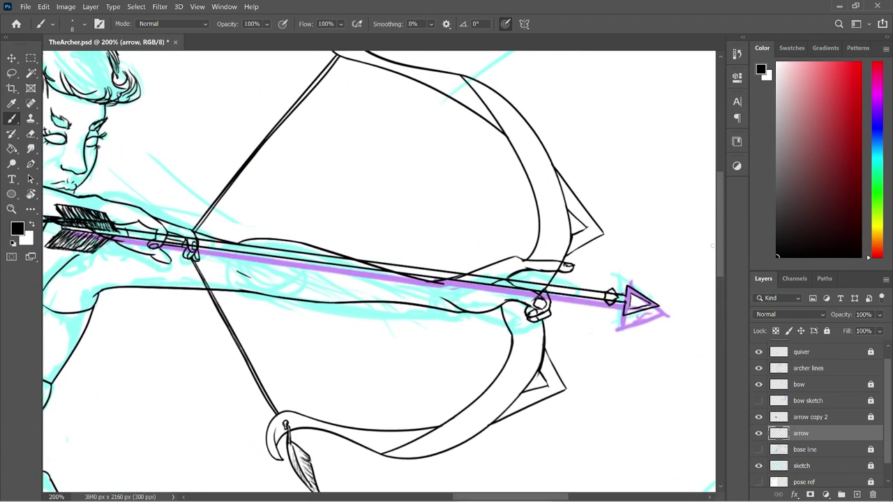
key(ctrl+plus)
drag(520, 497, 543, 498)
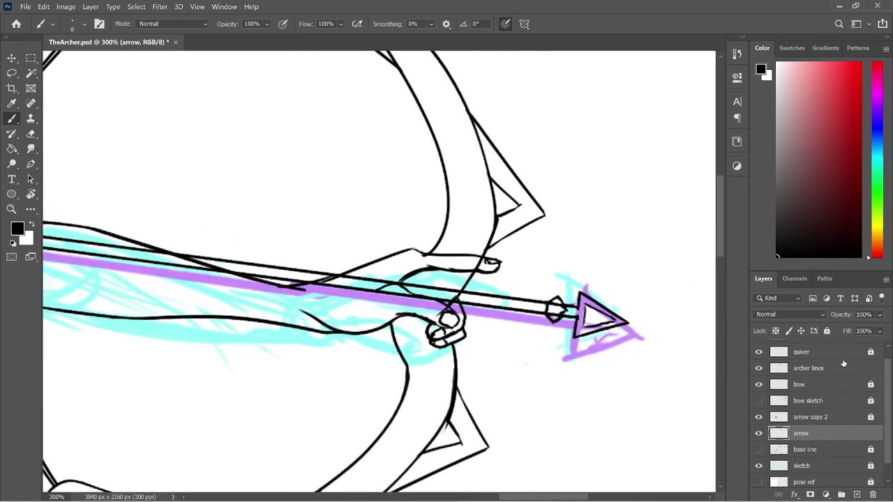
click(827, 331)
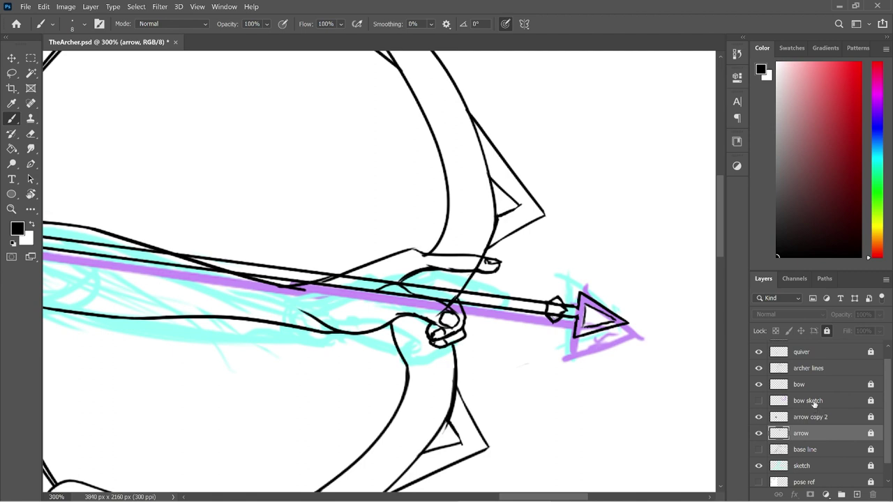
click(827, 372)
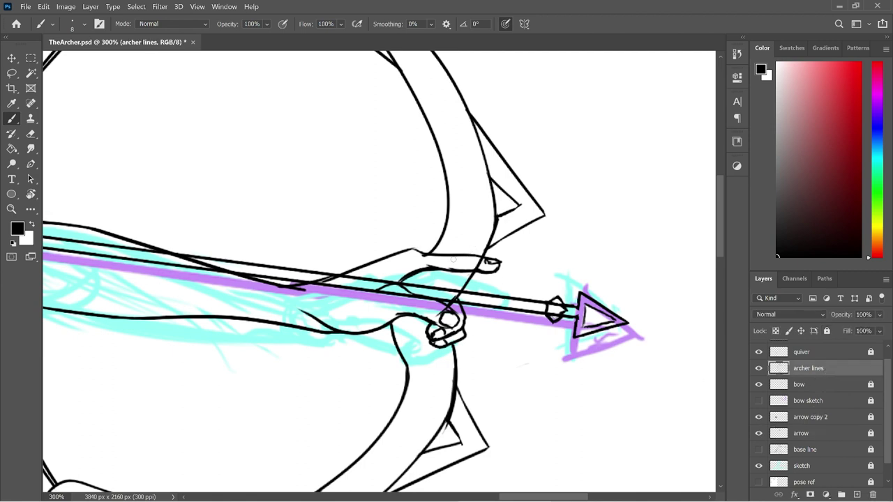
- Lasso the index finger above the arrow, rotate it 22.74°, move it down to a vertical position of 648.50 px, and apply the transform
key(l)
mouse_move(514, 244)
mouse_down()
mouse_move(510, 286)
mouse_move(427, 278)
mouse_move(418, 239)
mouse_move(500, 240)
mouse_move(520, 260)
mouse_move(506, 264)
mouse_up()
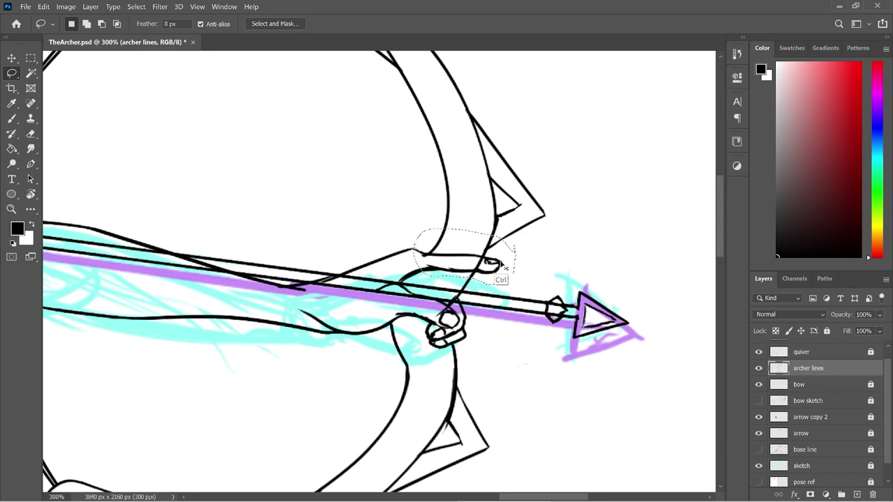
key(ctrl+t)
drag(538, 216, 534, 247)
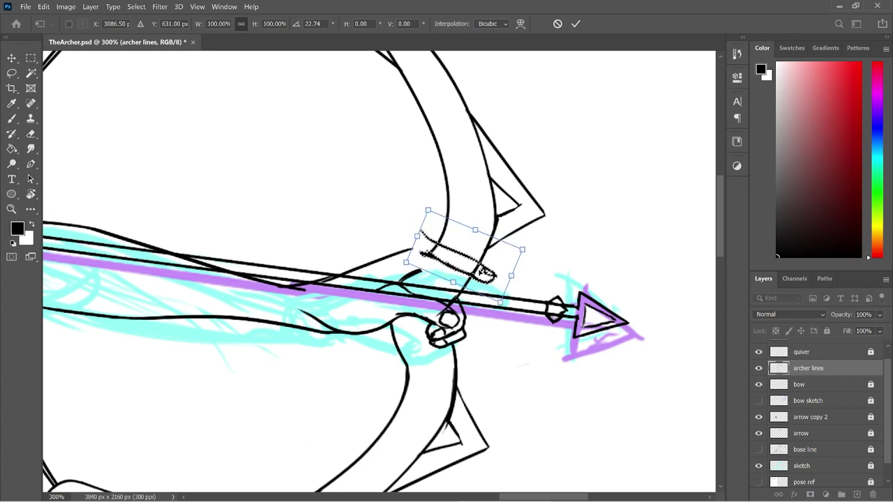
drag(480, 268, 487, 280)
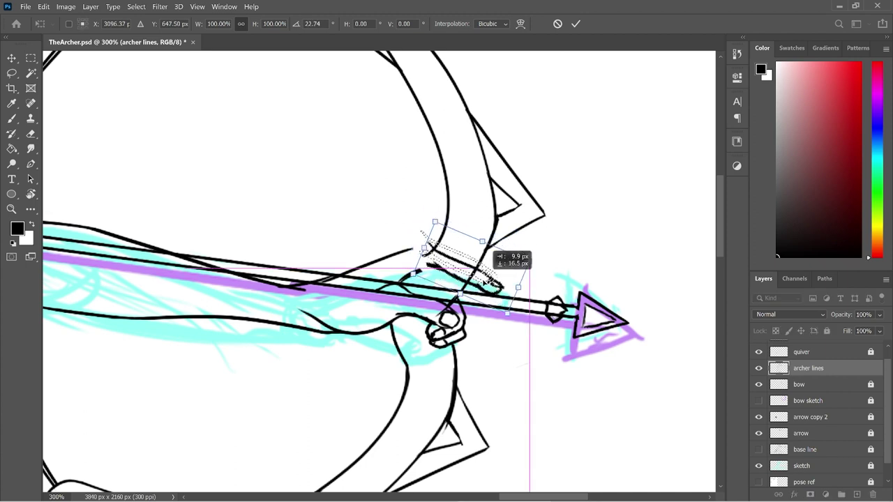
drag(485, 282, 486, 284)
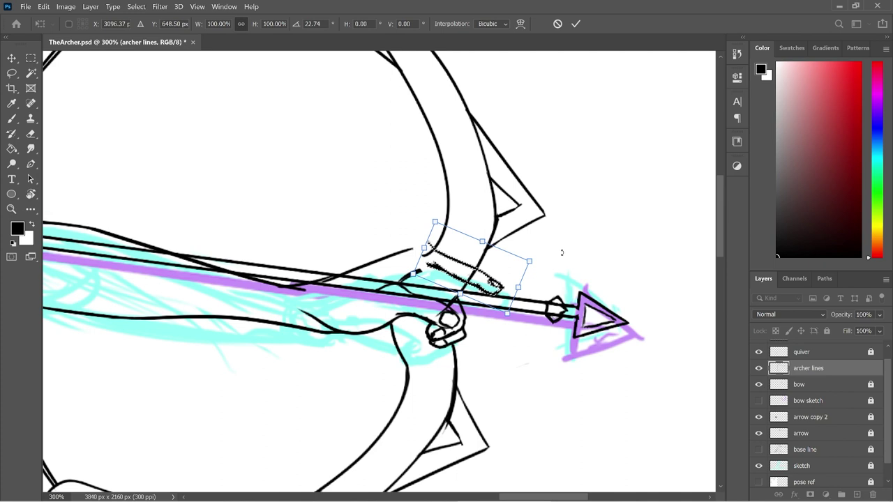
key(Return)
key(ctrl+d)
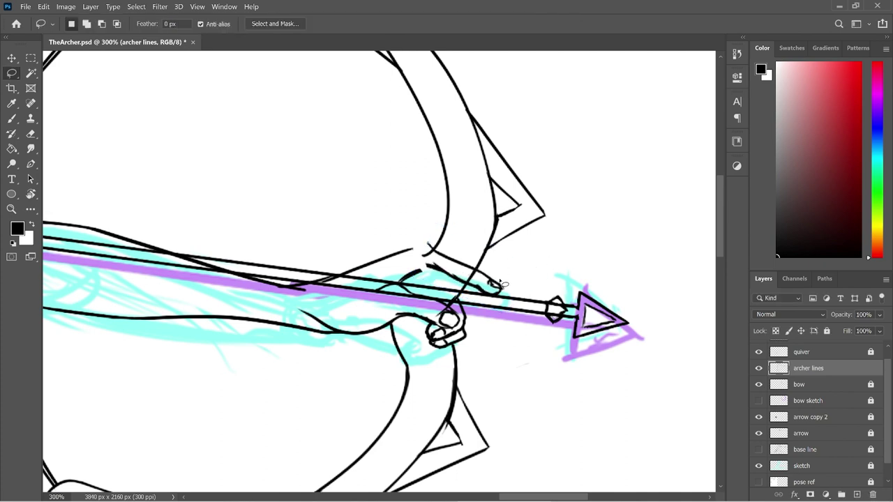
- Clean up around the knuckle and draw strokes joining the back of the hand to the rotated index finger
key(e)
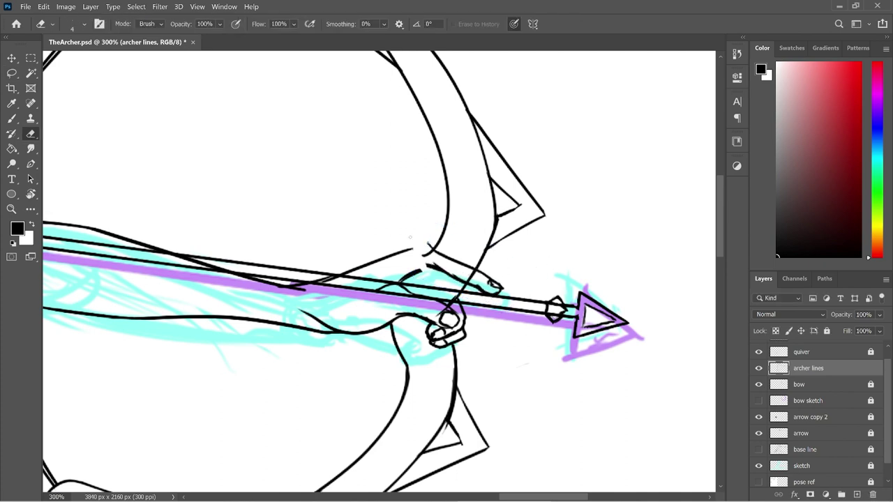
key(b)
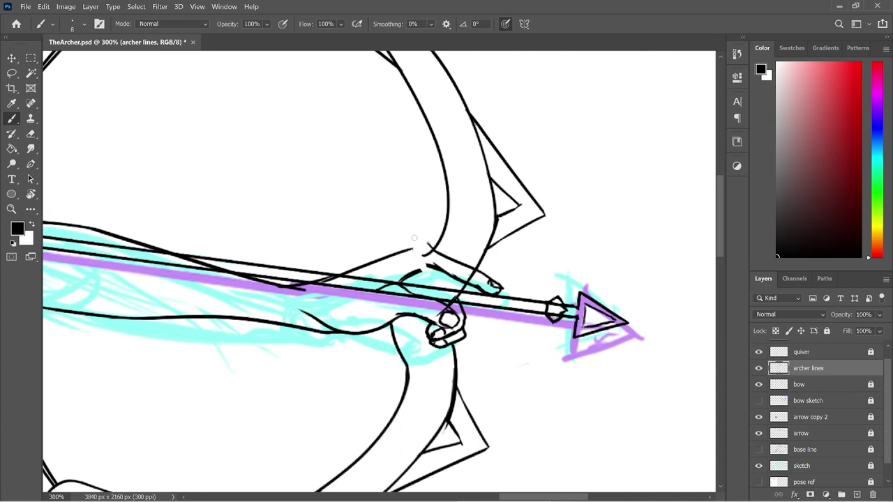
drag(411, 247, 468, 270)
drag(442, 260, 479, 272)
- Set the eraser size to 86 px and erase the whole index finger down to the arrow shaft
key(e)
right_click(458, 205)
text(86)
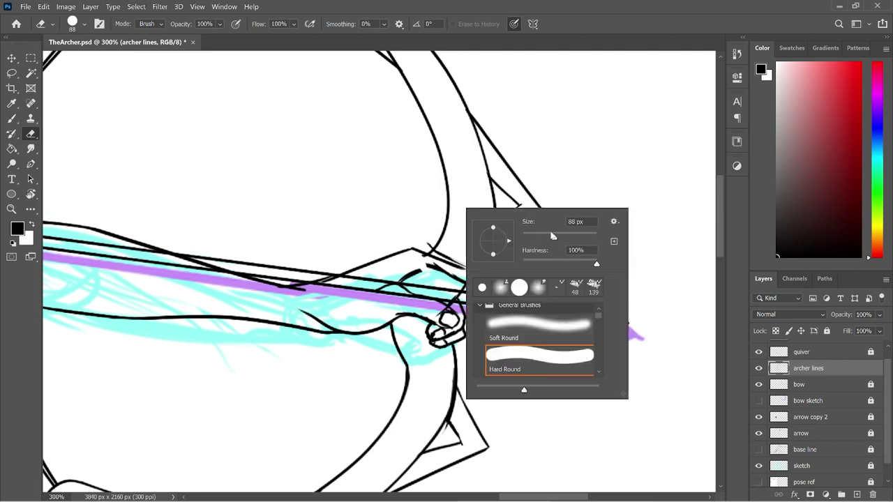
key(Return)
mouse_move(423, 236)
mouse_down()
mouse_move(442, 237)
mouse_move(447, 253)
mouse_move(431, 264)
mouse_move(462, 260)
mouse_move(500, 272)
mouse_up()
- Redraw the index finger's outline sloping from the knuckle to a tip above the arrow shaft, and reduce the eraser size to 15 px
key(b)
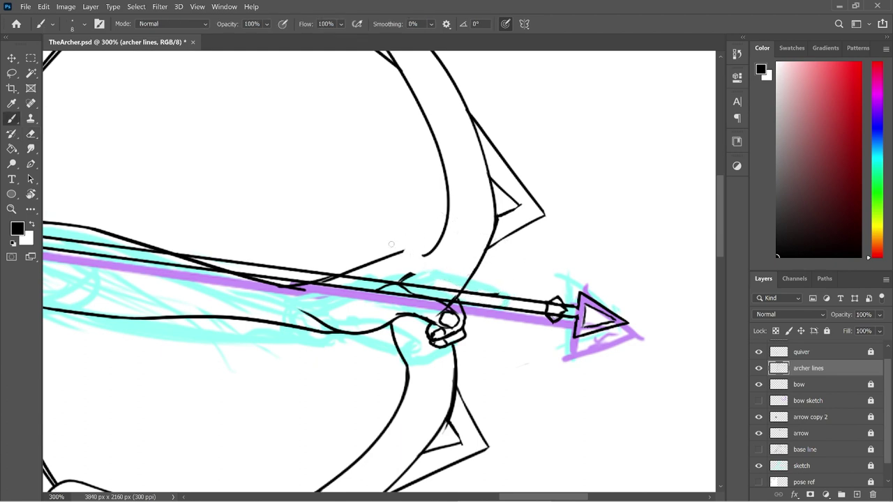
drag(402, 253, 513, 291)
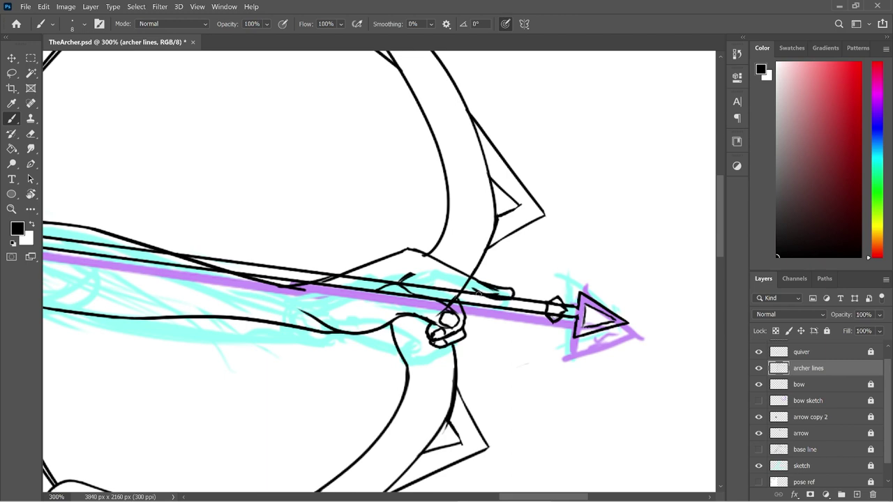
key(e)
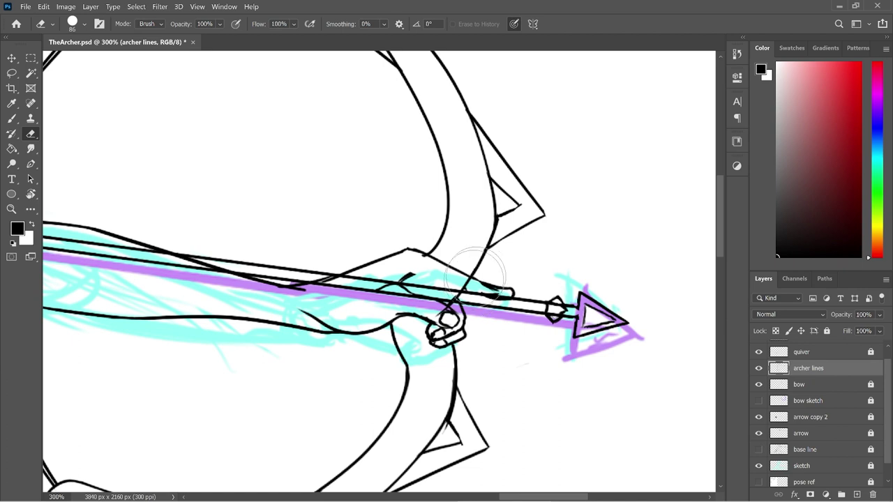
right_click(567, 244)
click(631, 272)
click(598, 198)
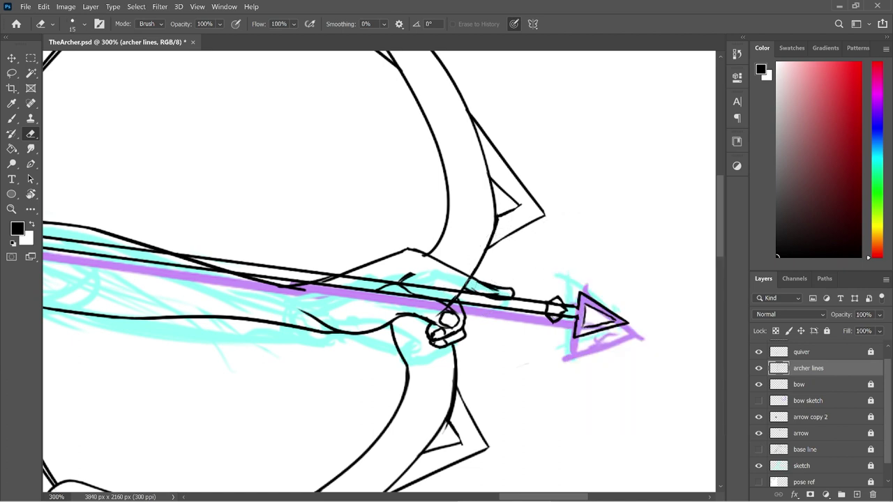
- Draw the fingernail at the tip of the redrawn index finger
key(b)
drag(497, 288, 504, 295)
click(511, 287)
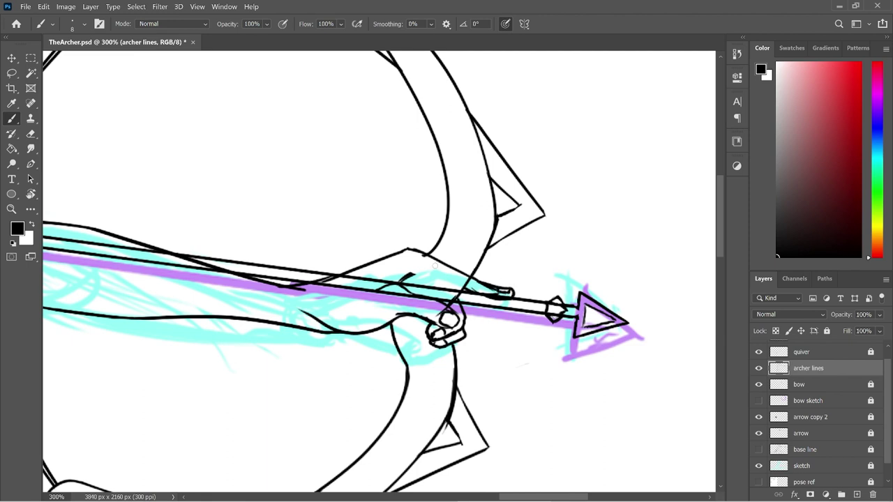
- Unlock the bow layer and extend the upper limb's inner edge through the hand down to the arrow shaft
click(871, 385)
mouse_move(426, 255)
mouse_down()
mouse_move(403, 278)
mouse_move(411, 278)
mouse_up()
key(e)
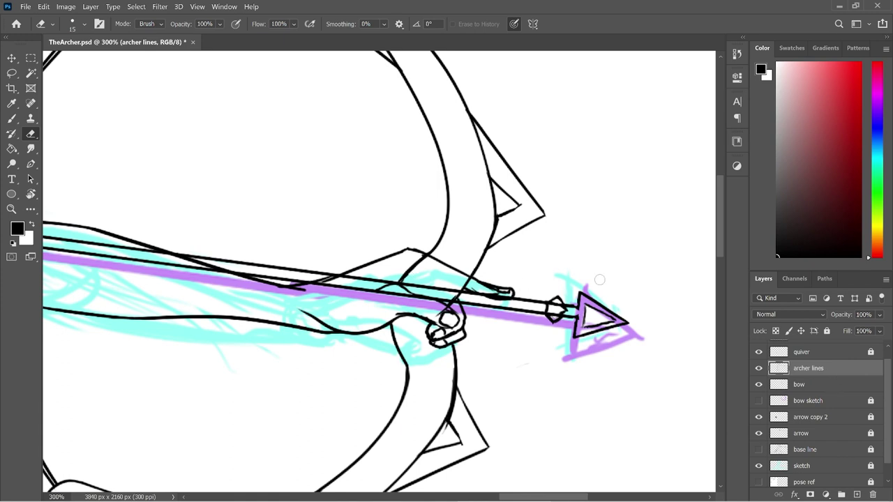
- Check the bow layer by toggling its visibility, and erase the finger line crossing the bow on the archer lines layer
click(760, 385)
click(760, 385)
click(821, 387)
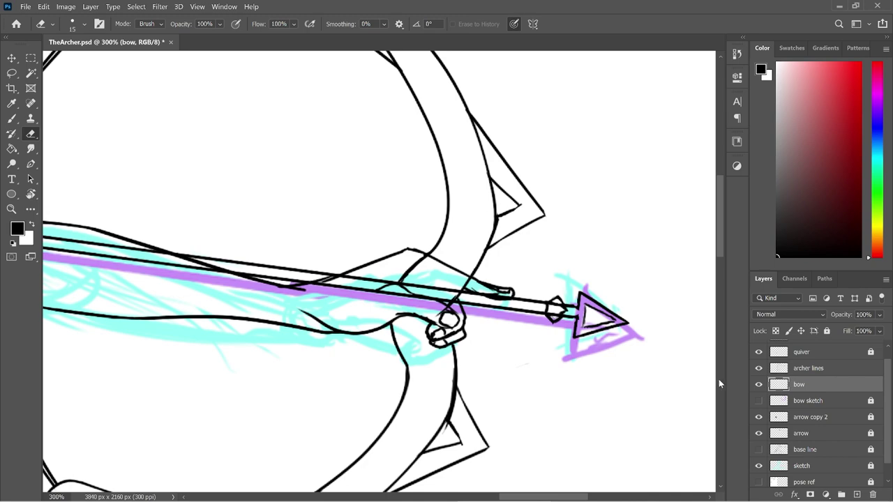
double_click(838, 368)
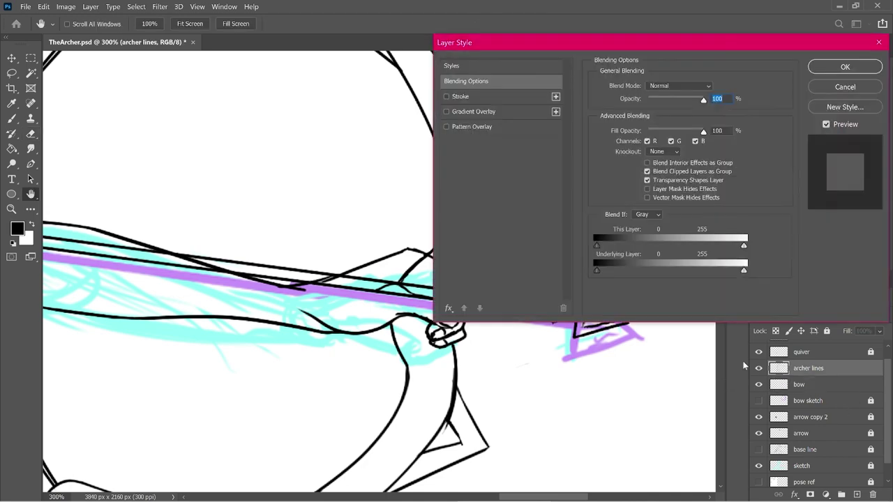
key(Escape)
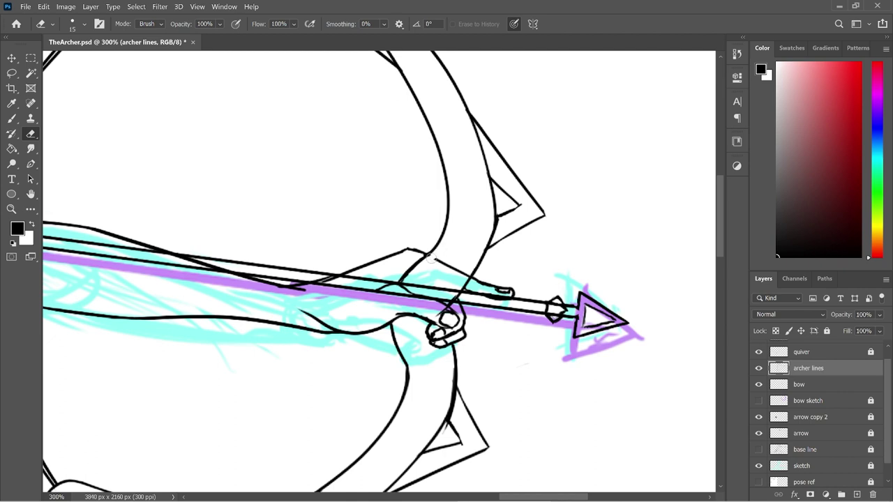
mouse_move(430, 257)
mouse_down()
mouse_move(457, 257)
mouse_move(452, 273)
mouse_move(462, 277)
mouse_up()
- Show the pose ref layer beside the full drawing to compare how the hand holds the bow
key(ctrl+minus)
key(ctrl+minus)
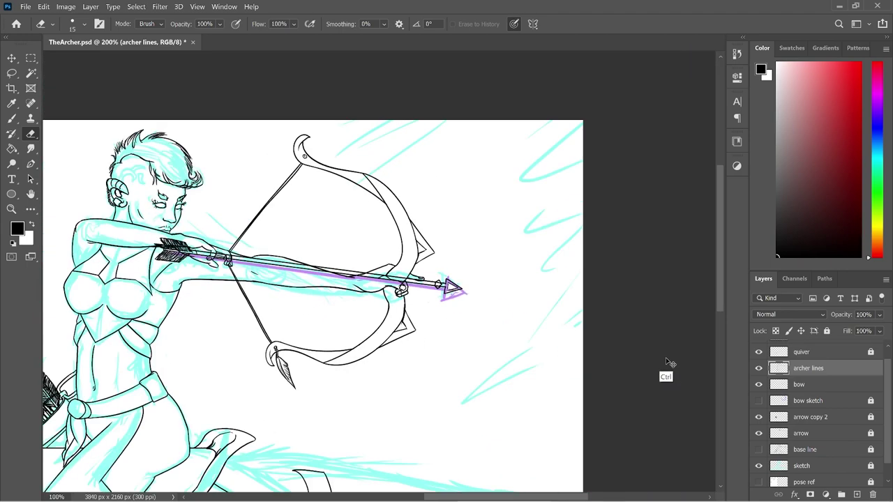
key(ctrl+minus)
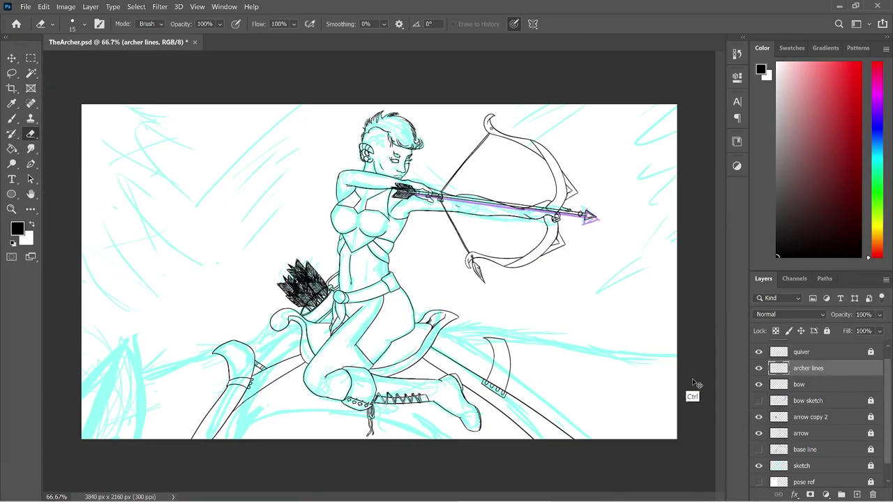
click(760, 483)
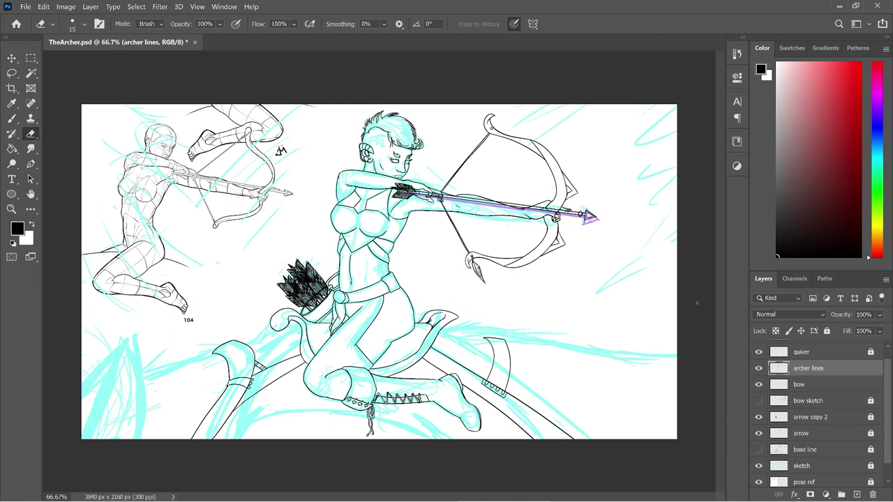
- Unlock the arrow layer, make it active, and set the eraser size to 69 px
click(813, 386)
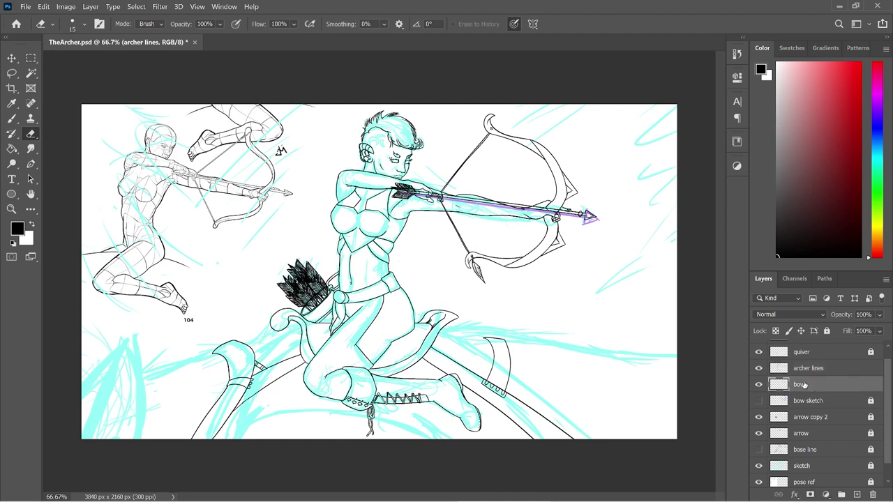
key(b)
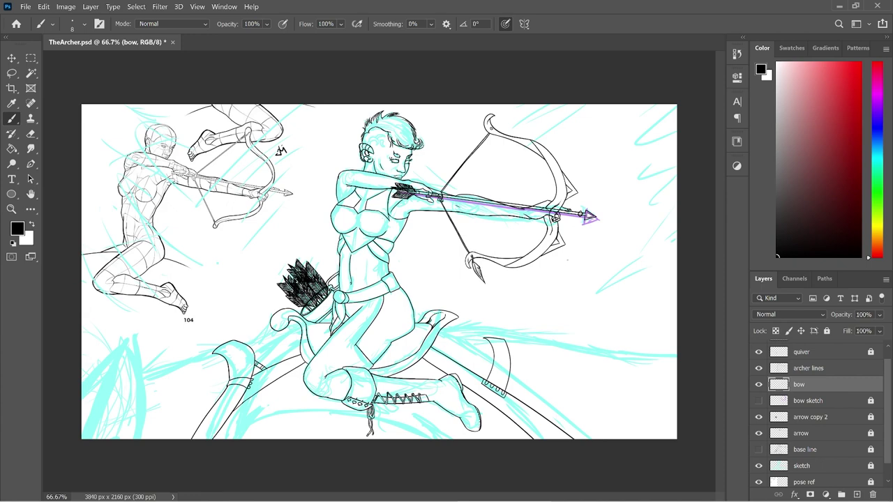
key(ctrl+1)
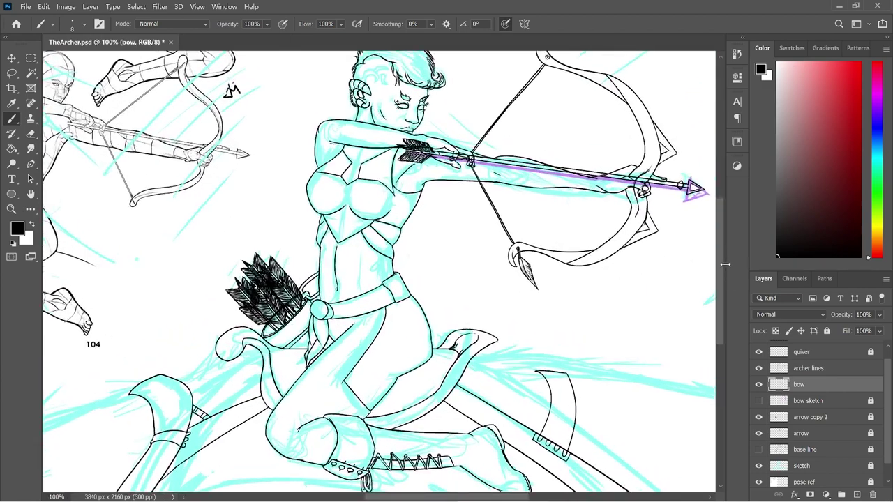
drag(723, 276, 722, 235)
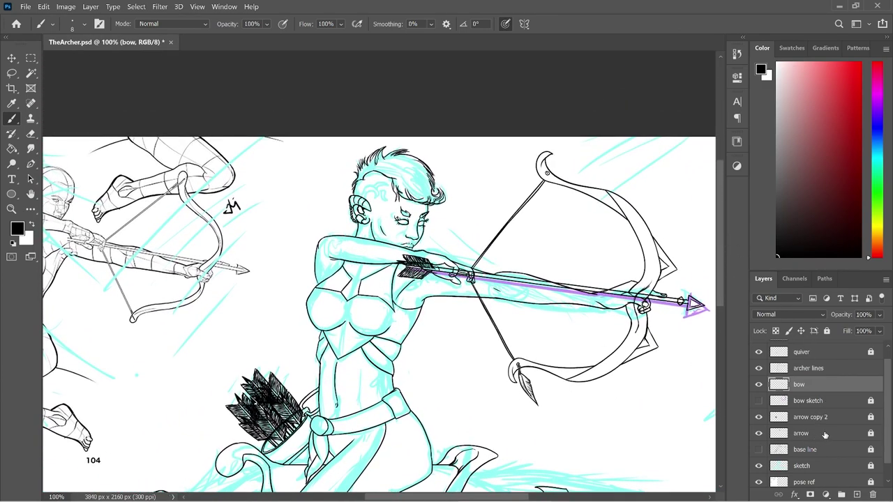
click(871, 434)
click(849, 437)
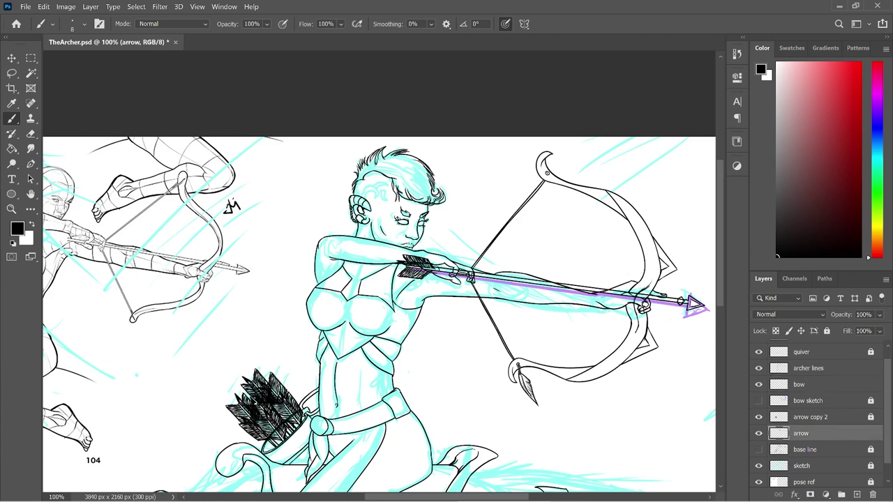
key(e)
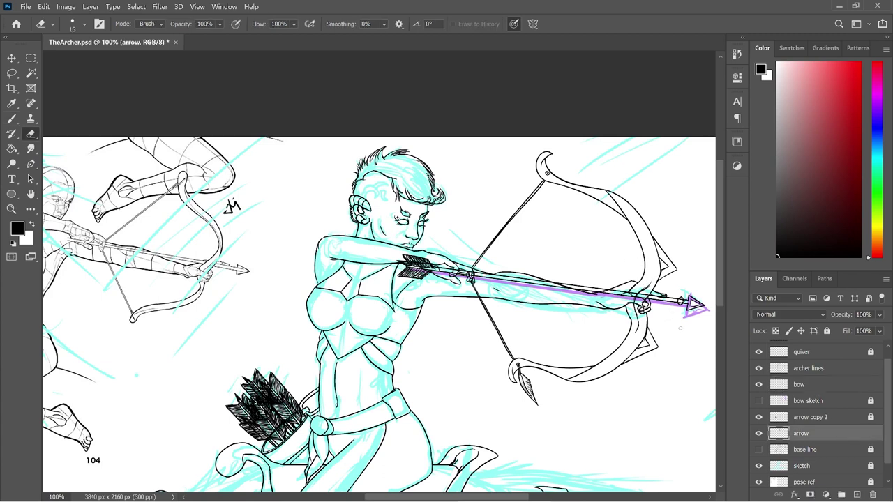
right_click(679, 327)
click(763, 340)
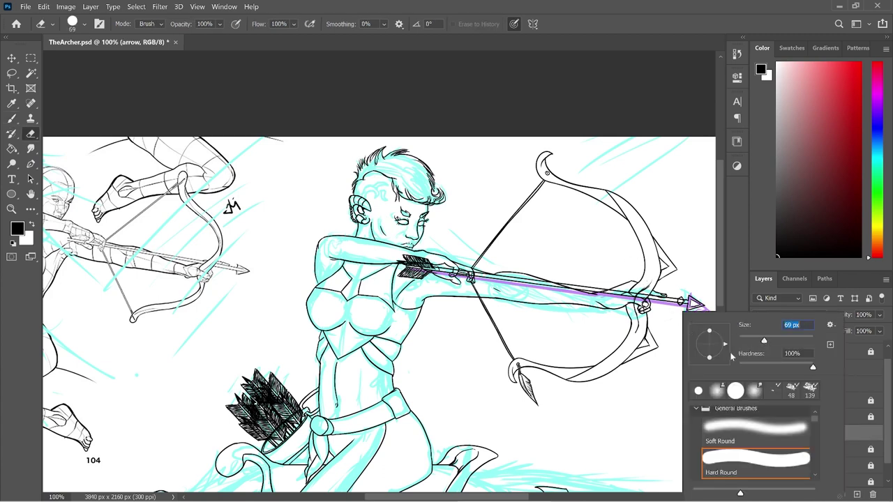
click(654, 388)
- Toggle the pose ref layer to recheck the bow grip against the reference, and leave it hidden
click(759, 482)
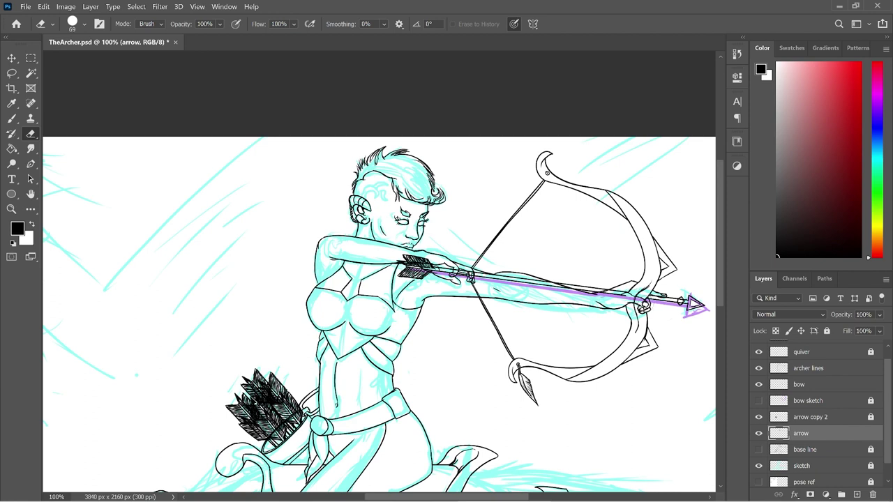
click(759, 482)
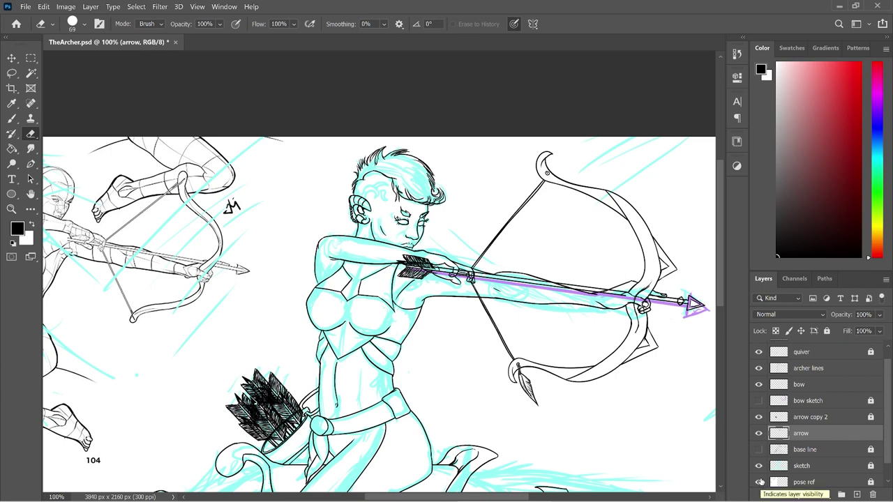
key(ctrl+z)
key(ctrl+z)
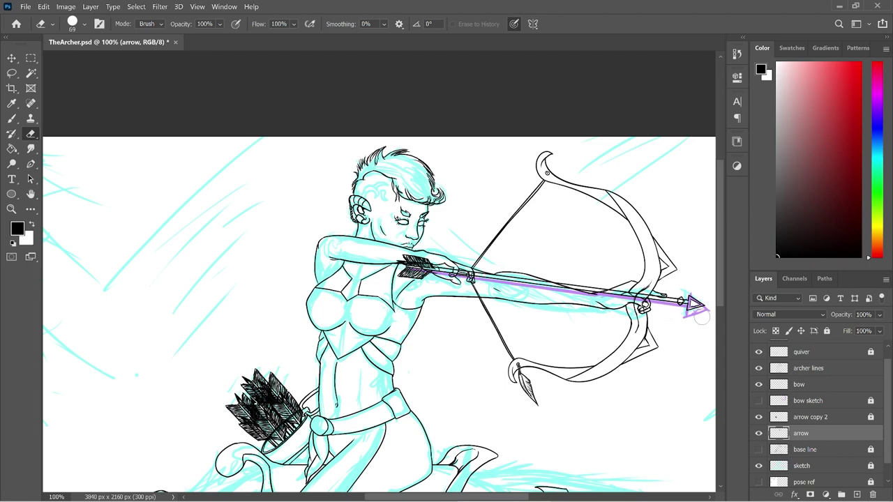
- Make the bow layer active for work around the hand, and reduce the eraser size to 15 px
key(ctrl+plus)
drag(495, 497, 565, 497)
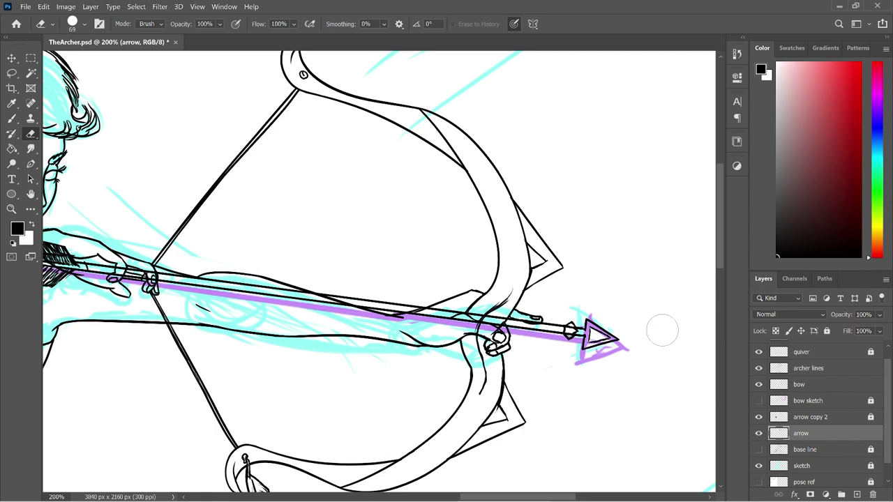
click(816, 388)
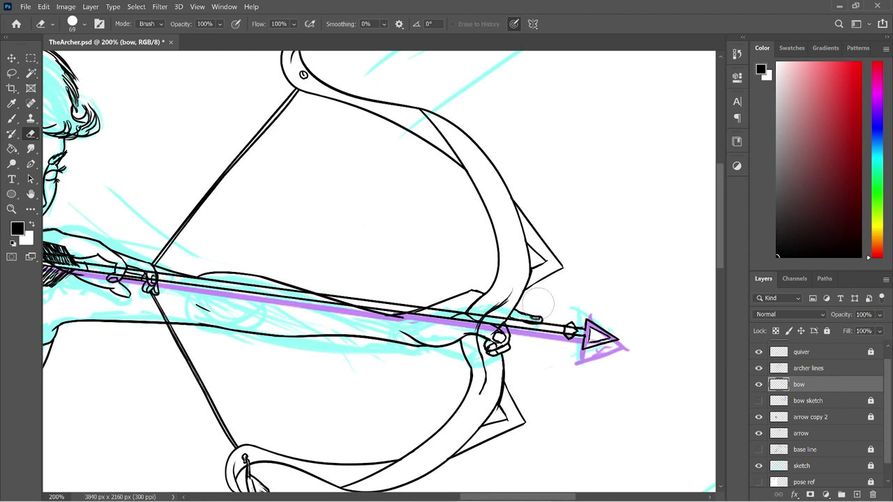
right_click(670, 235)
click(729, 270)
key(Return)
key(b)
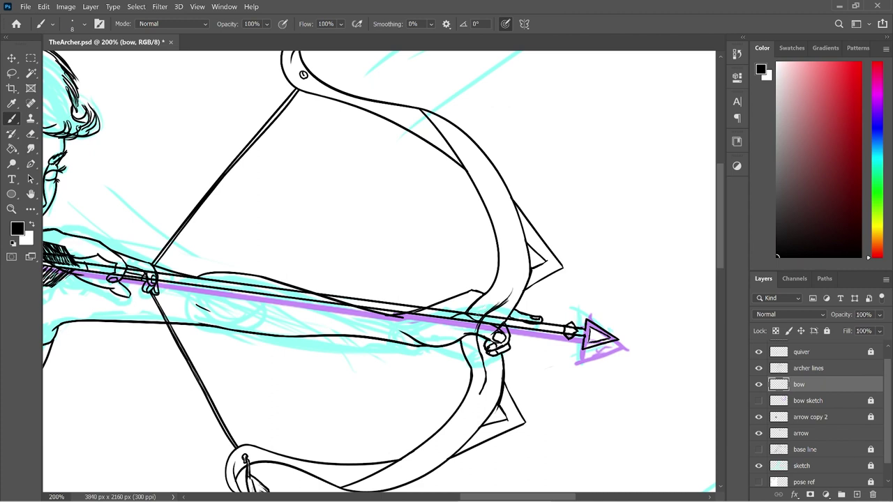
- Toggle the archer lines layer to identify its strokes, and erase the stray bow edge stroke below the knuckle from that layer
click(827, 371)
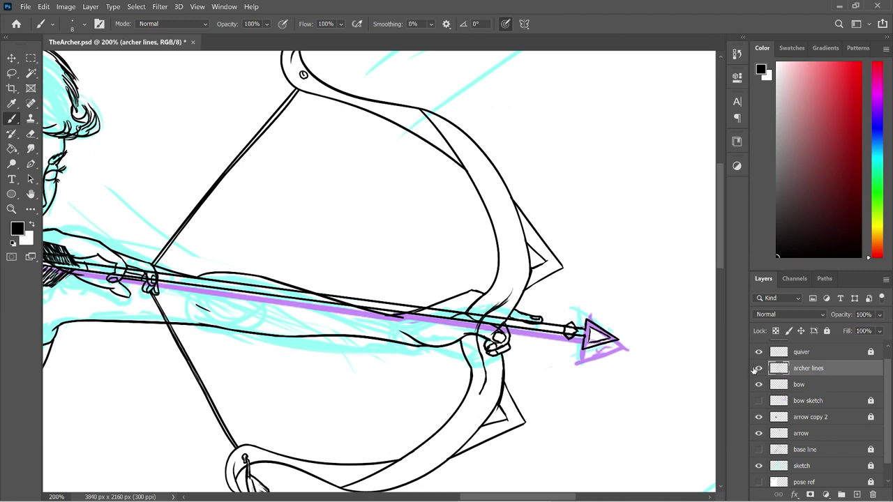
click(760, 369)
click(759, 368)
key(e)
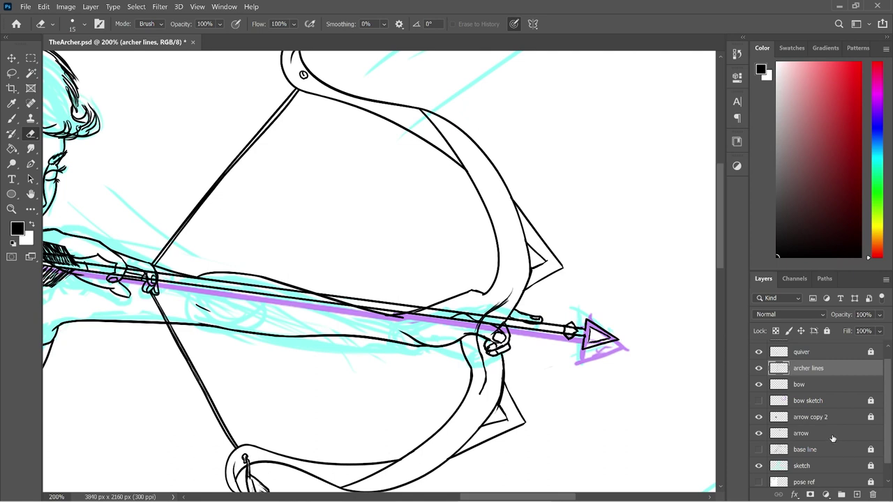
- On the bow layer, redraw the bow's inner edge with the brush from the upper limb through the grip into the lower limb
click(830, 385)
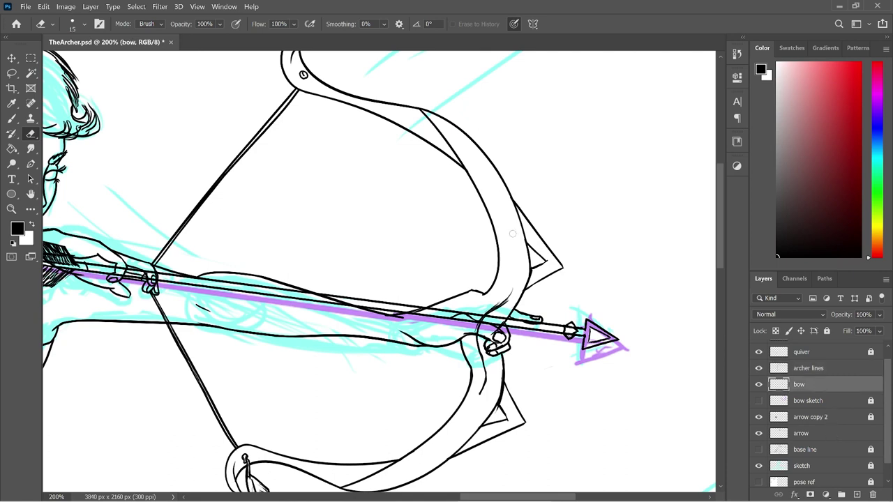
key(b)
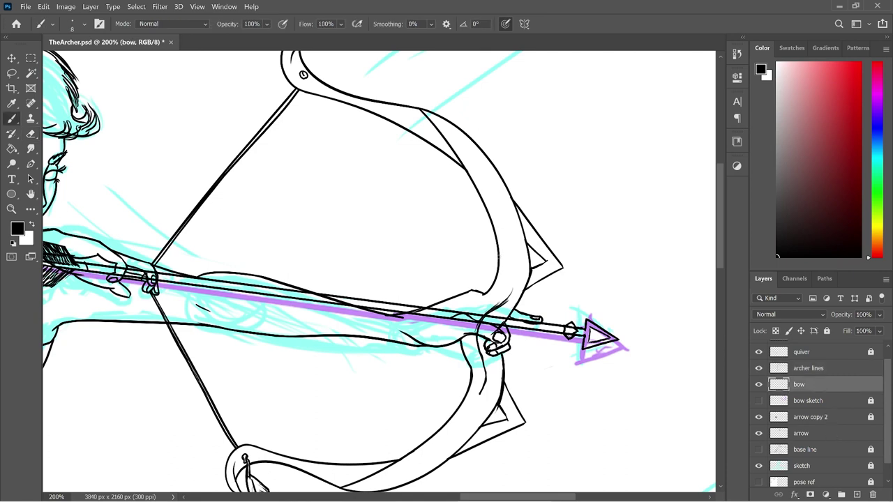
drag(497, 245, 492, 305)
key(ctrl+z)
drag(500, 264, 497, 292)
mouse_move(496, 297)
mouse_down()
mouse_move(470, 334)
mouse_move(473, 388)
mouse_move(437, 428)
mouse_move(476, 382)
mouse_move(469, 393)
mouse_up()
key(ctrl+z)
key(ctrl+z)
key(ctrl+z)
key(ctrl+z)
key(ctrl+z)
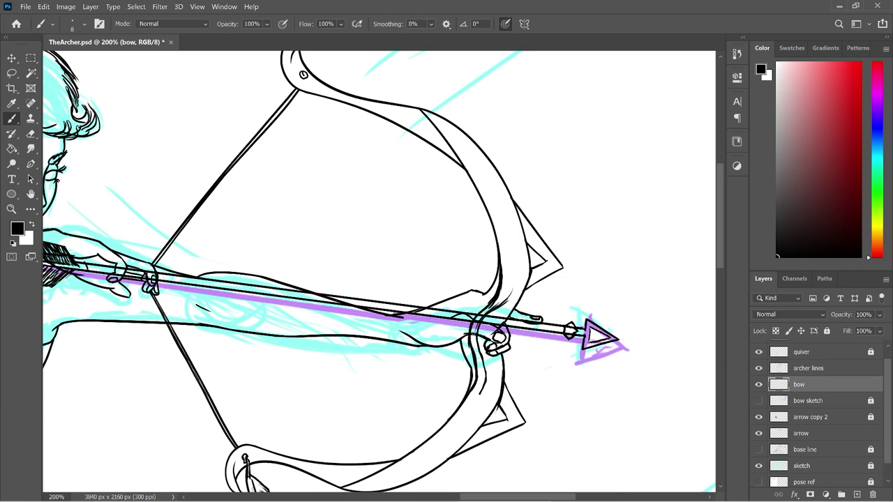
- Erase the old inner-edge stroke on the bow's lower limb below the hand and tidy the doubled edges around the grip
key(e)
drag(465, 357, 469, 388)
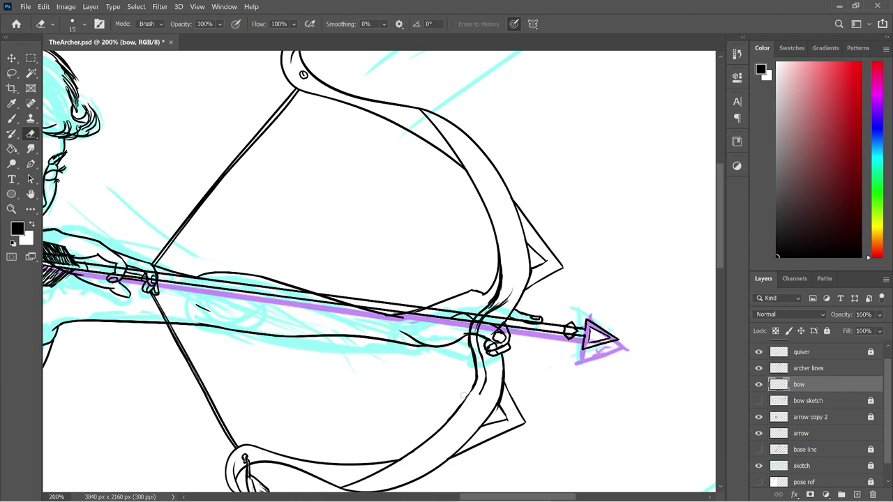
key(b)
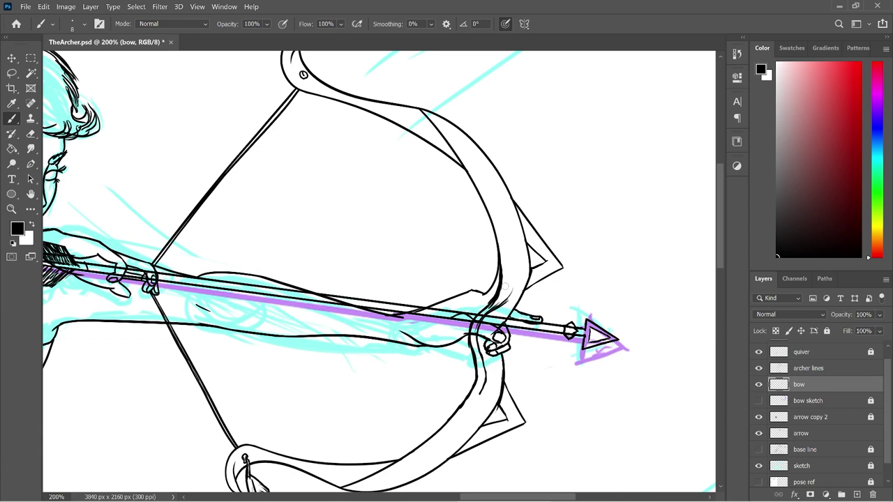
key(e)
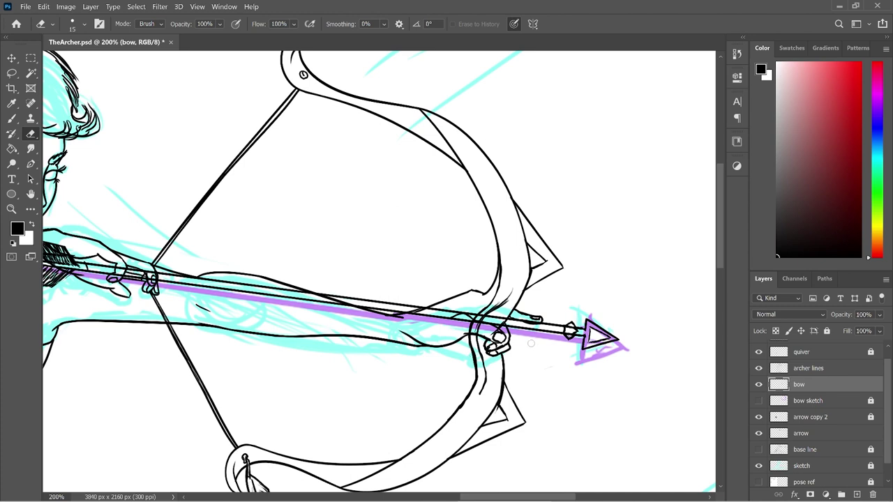
- Erase the bow layer's strokes where they cross the arrow shaft and the hand at the grip
click(822, 434)
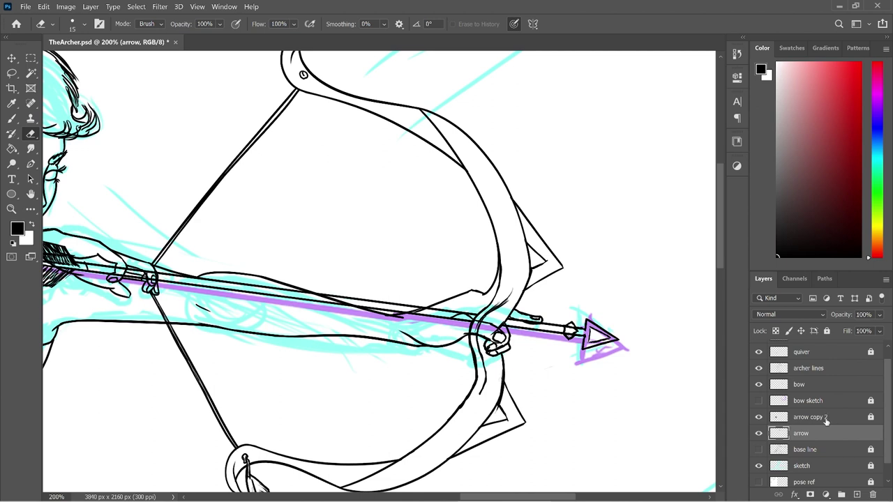
click(826, 391)
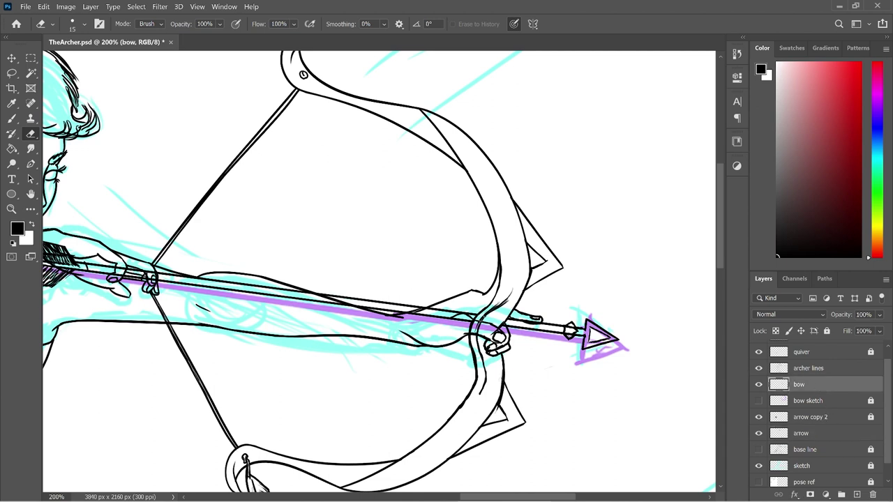
drag(481, 324, 475, 321)
- Clean up the overlapping lines where the arrow passes the bow hand, erasing on the arrow and archer lines layers
click(817, 437)
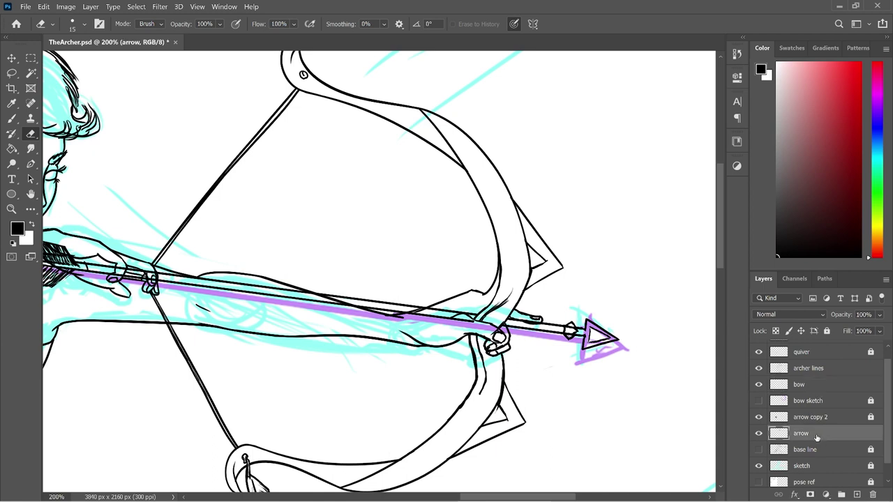
click(831, 374)
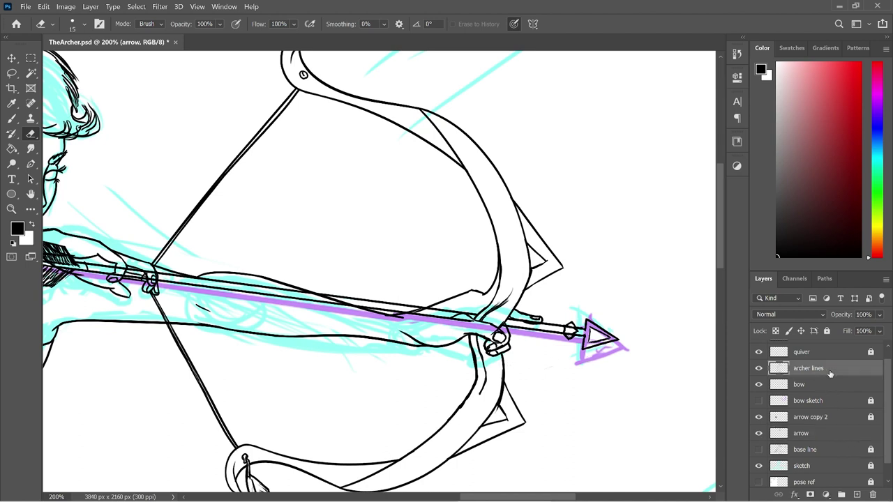
click(824, 438)
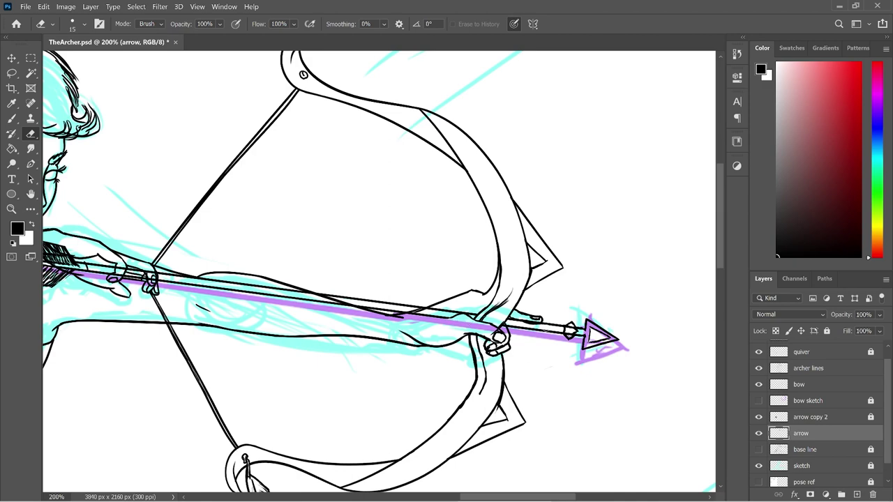
double_click(829, 370)
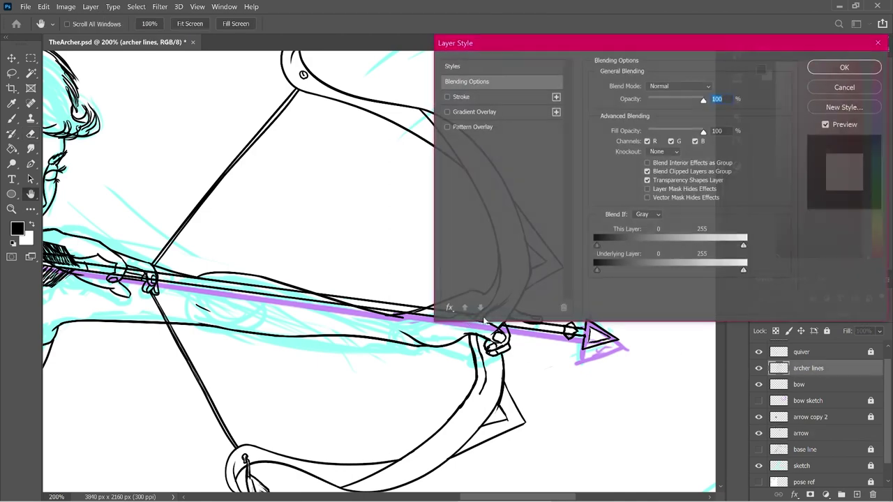
key(Escape)
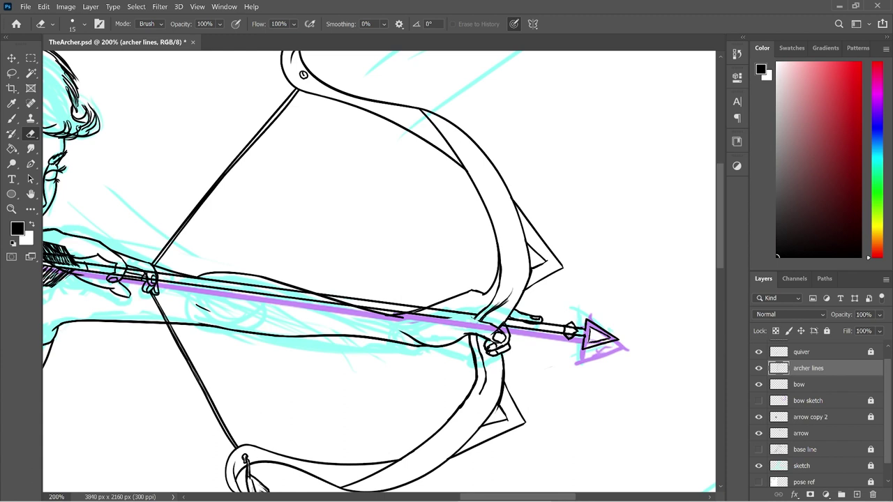
- Redraw the bow hand's finger and knuckle lines around the arrow shaft on the archer lines layer, trimming them with the eraser
key(b)
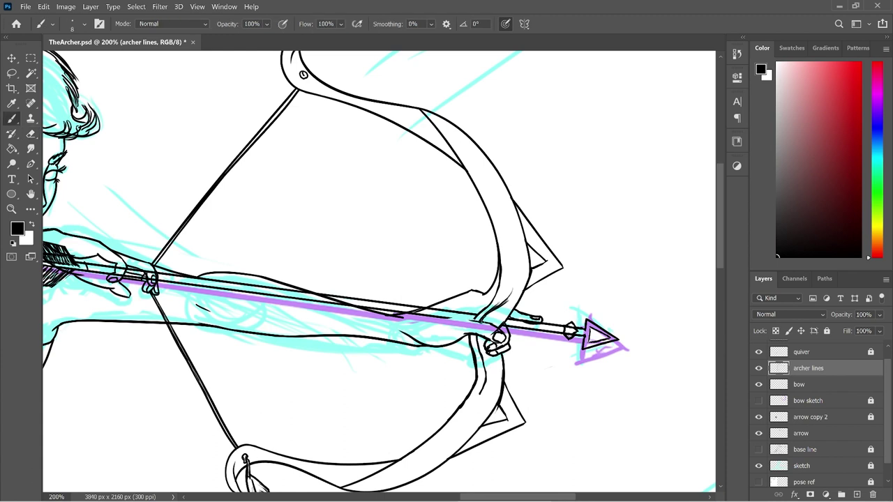
drag(462, 318, 494, 327)
key(e)
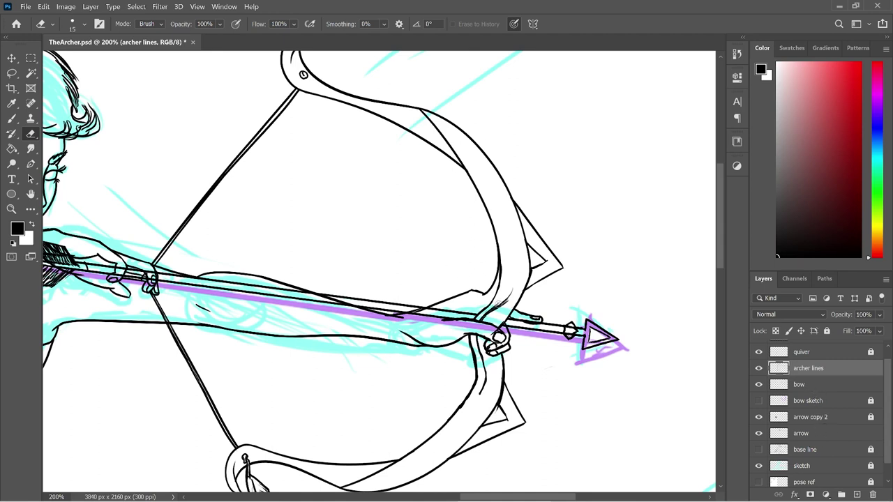
key(b)
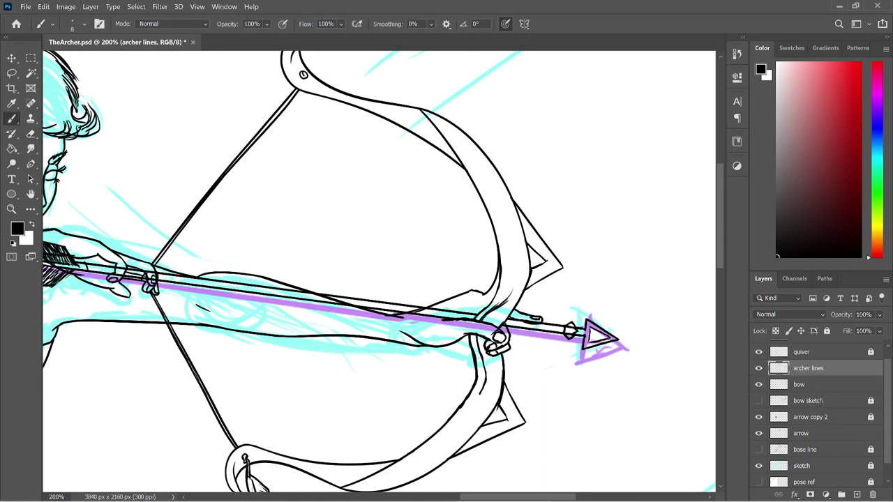
mouse_move(478, 291)
mouse_down()
mouse_move(496, 293)
mouse_move(464, 314)
mouse_move(471, 309)
mouse_up()
key(e)
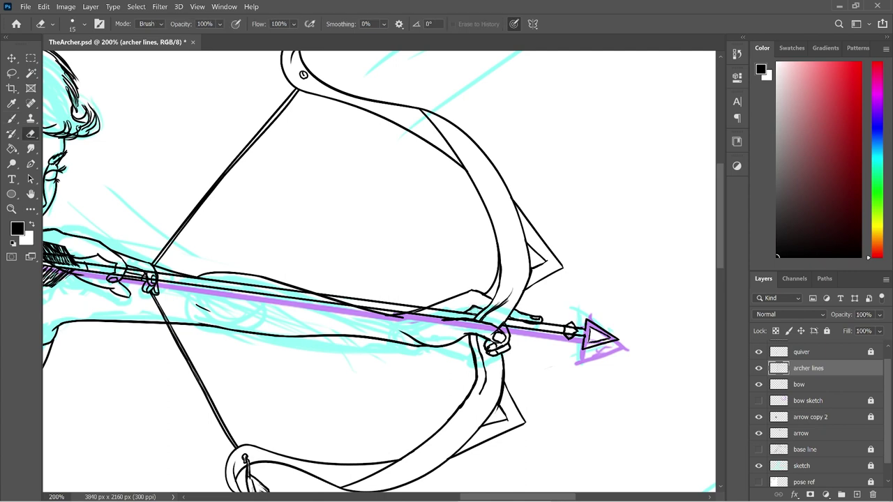
key(b)
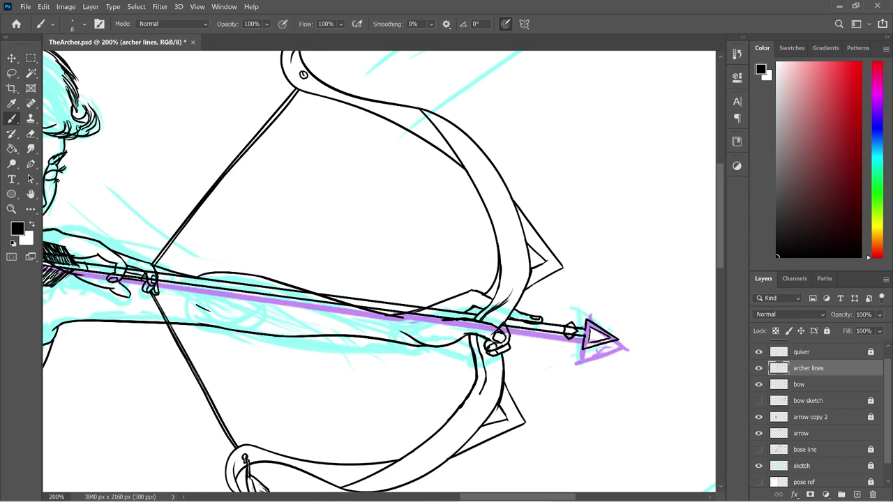
key(e)
- Add a short knuckle stroke to the bow hand just above the arrow shaft on the archer lines layer
click(826, 434)
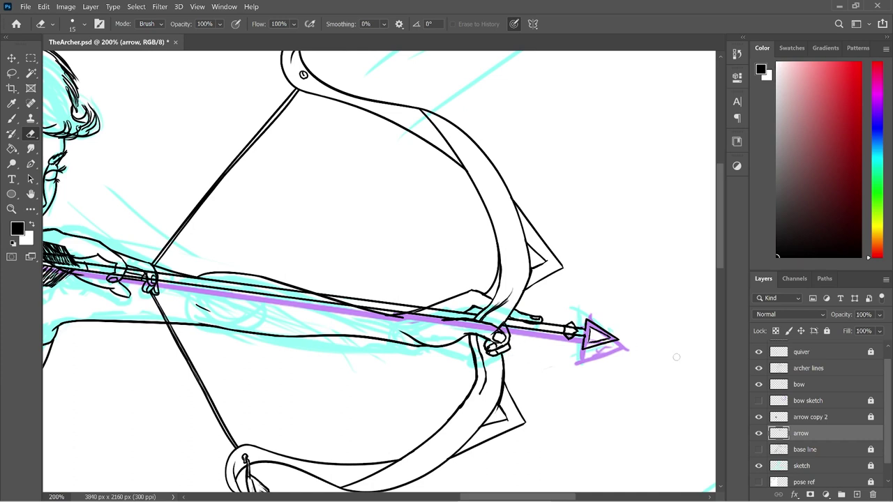
click(831, 370)
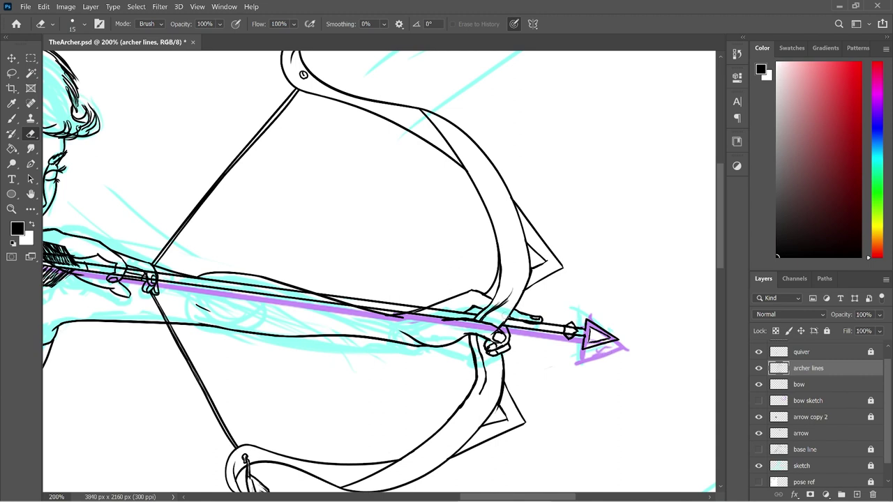
key(b)
key(e)
key(b)
drag(472, 314, 481, 311)
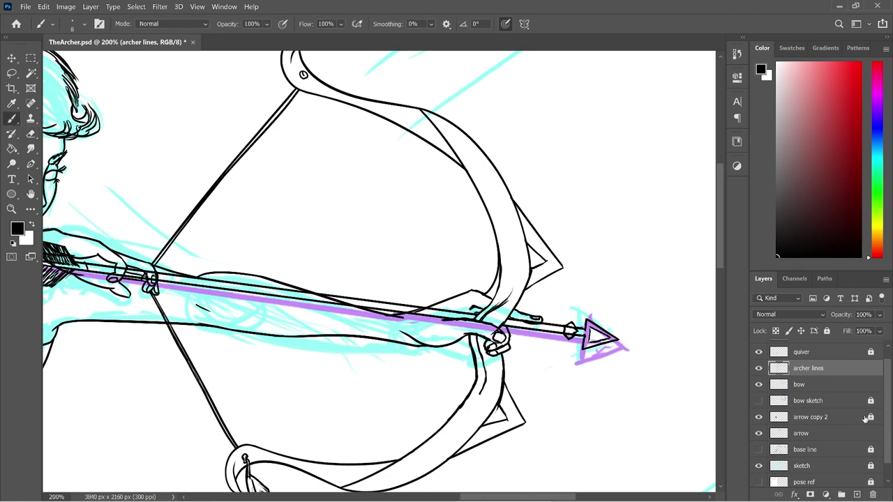
- Erase the doubled inner edge above the hand from the bow layer and the overlapping stroke near the wrist from archer lines
click(817, 391)
key(e)
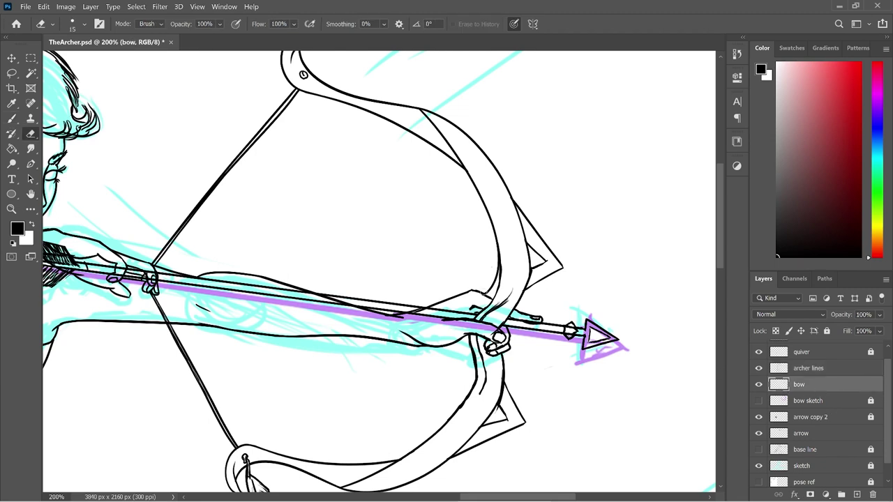
drag(480, 292, 494, 282)
click(830, 370)
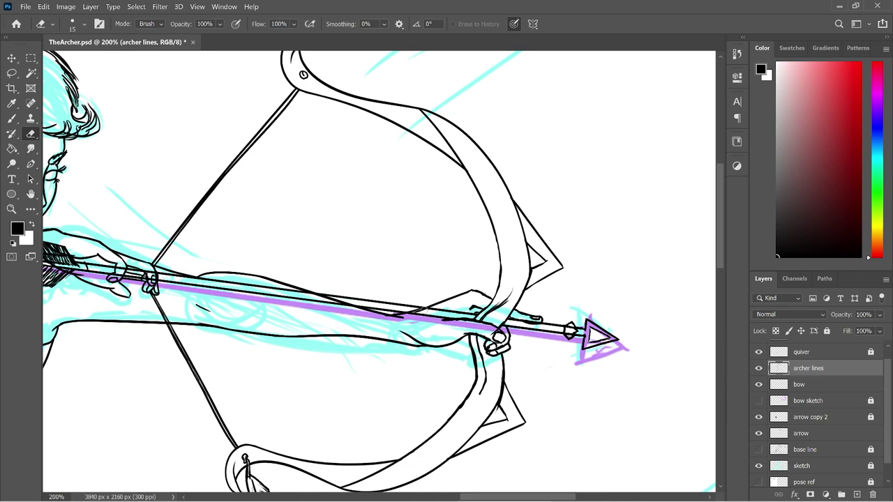
drag(411, 309, 426, 310)
- Erase the arrow layer's shaft lines where they cross the fingers of the hand drawing the bowstring
drag(477, 497, 423, 497)
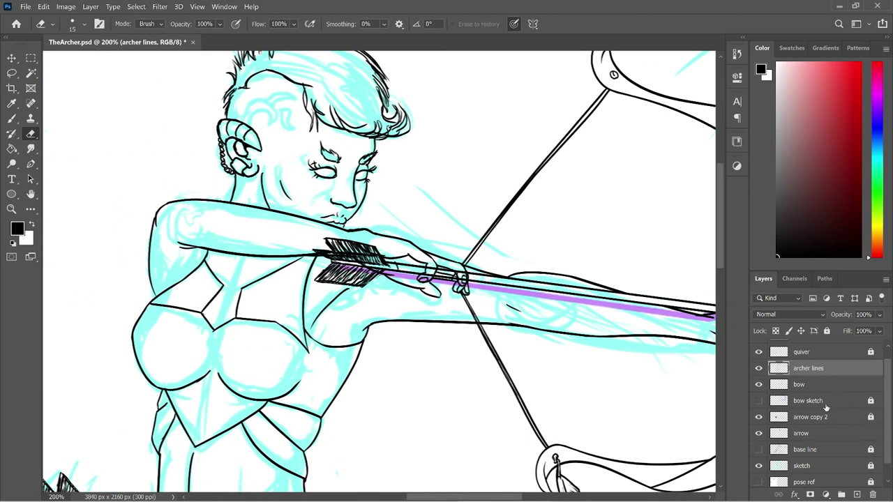
click(824, 434)
click(759, 401)
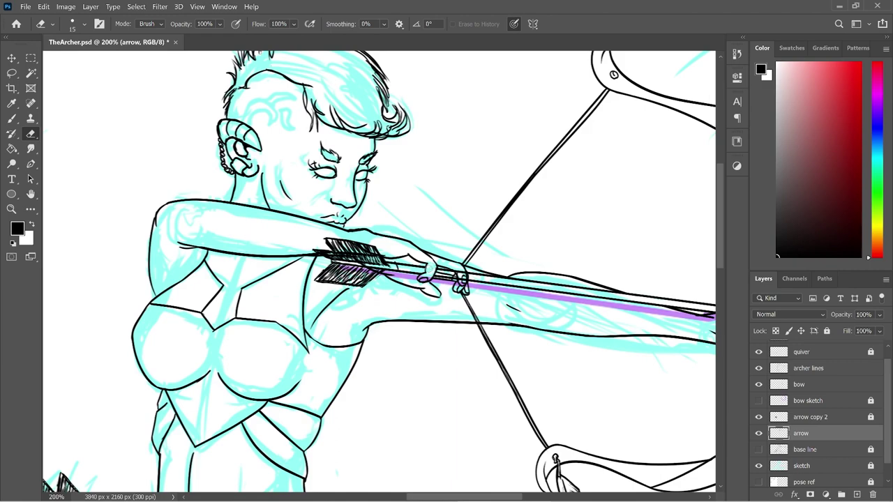
- Show the pose ref layer and compare the string hand and arrow with the reference pose
key(ctrl+0)
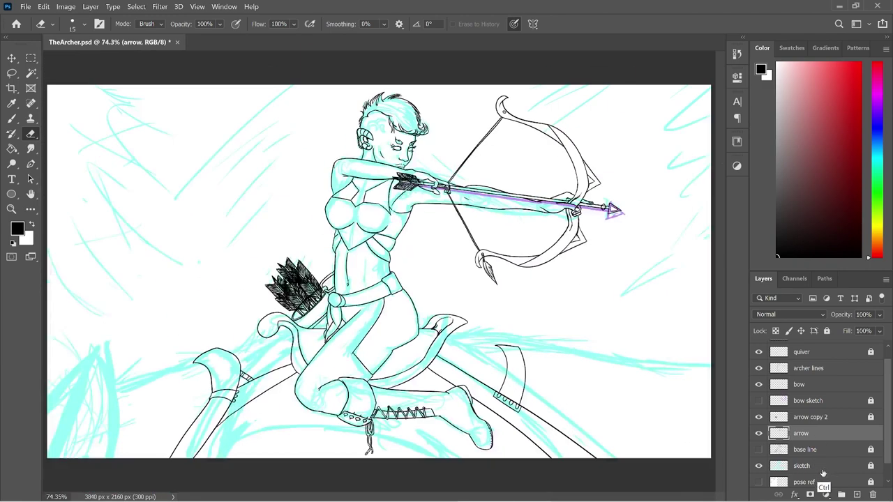
click(760, 483)
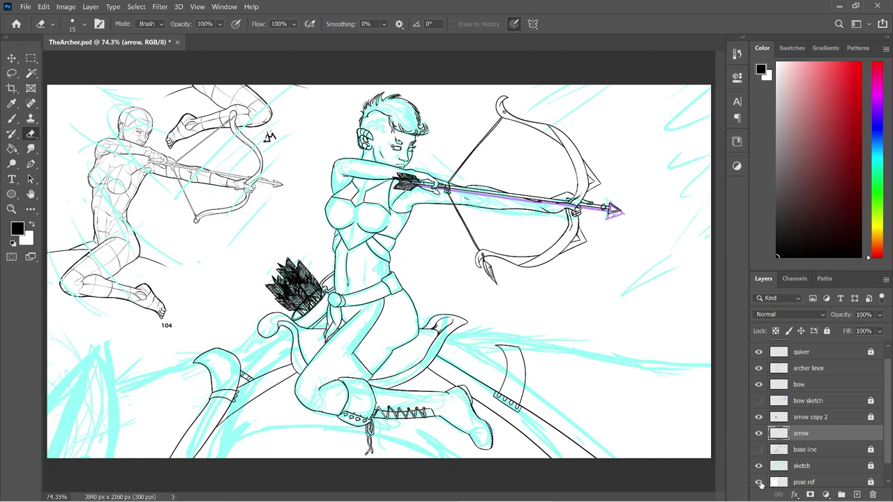
key(ctrl+minus)
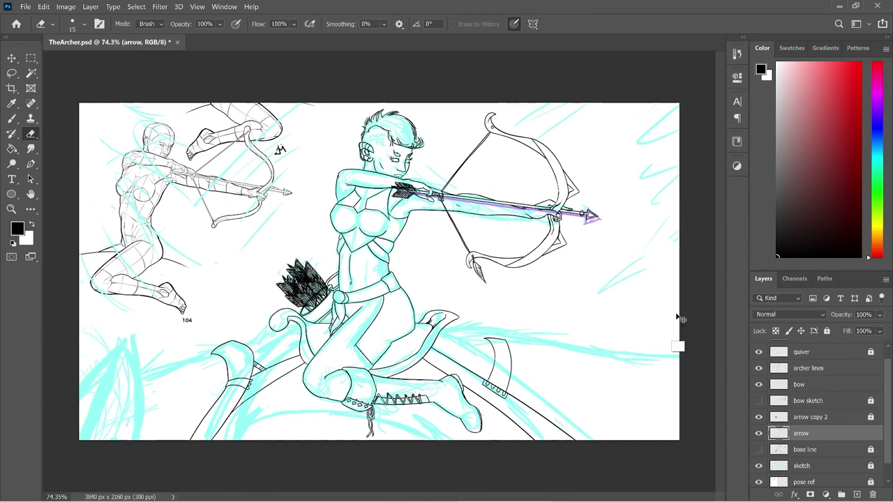
key(ctrl+plus)
key(ctrl+plus)
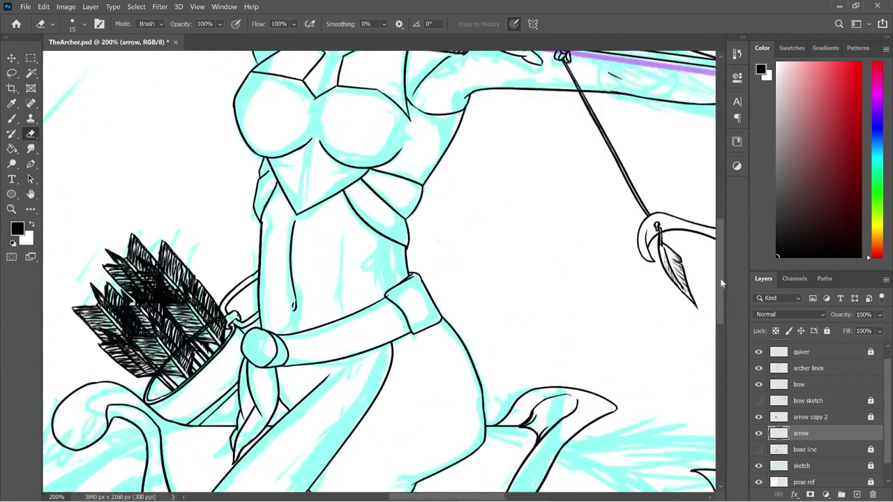
scroll(717, 245, up, 4)
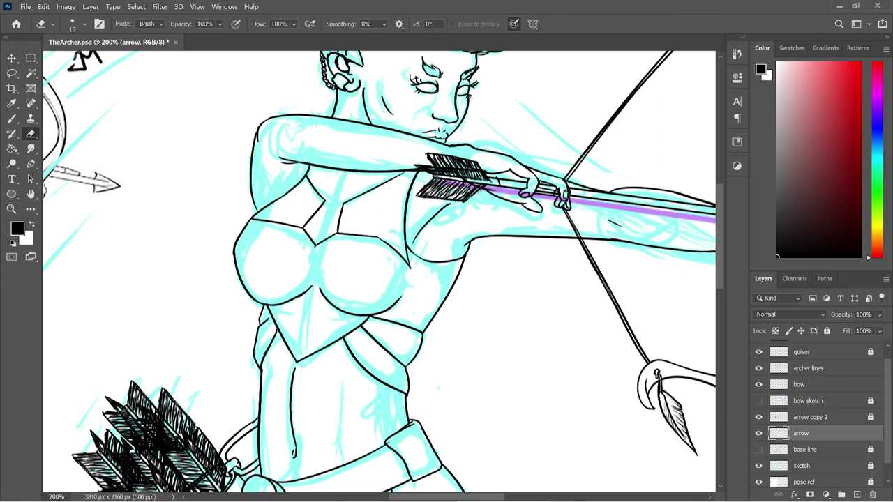
- Make the bow layer active and hide the sketch layer to leave the full figure's clean line art
click(839, 369)
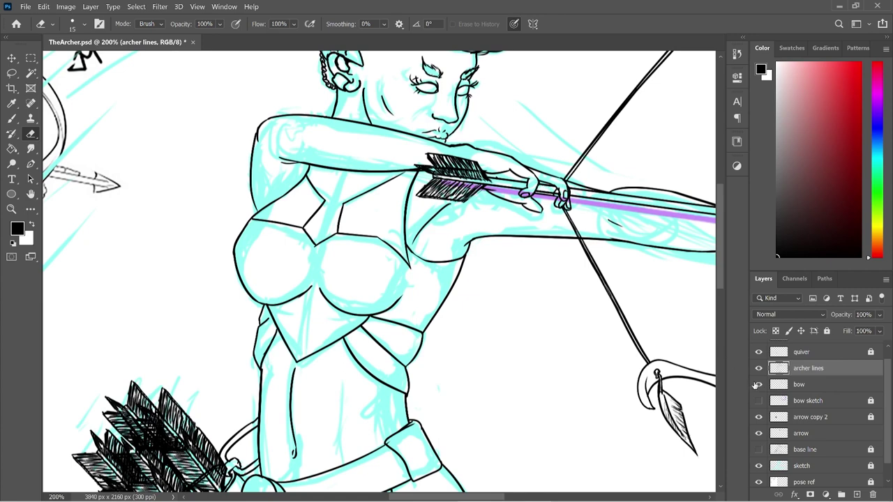
click(813, 384)
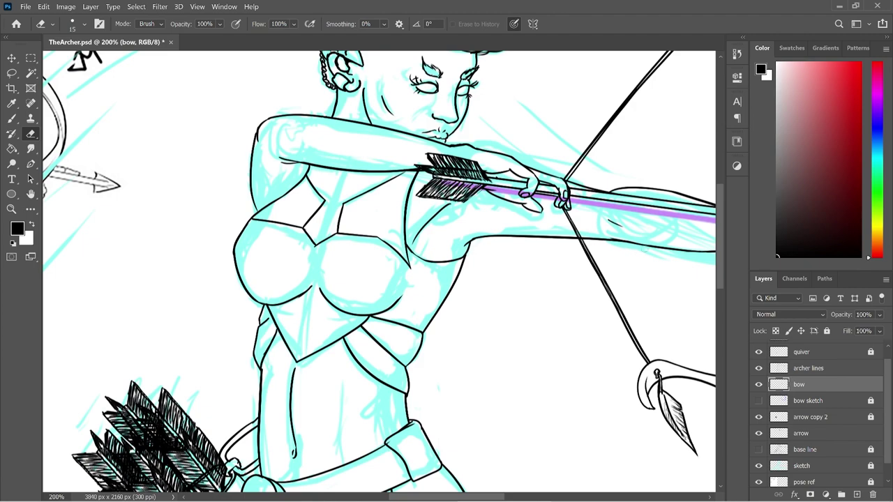
key(ctrl+minus)
key(ctrl+minus)
key(ctrl+minus)
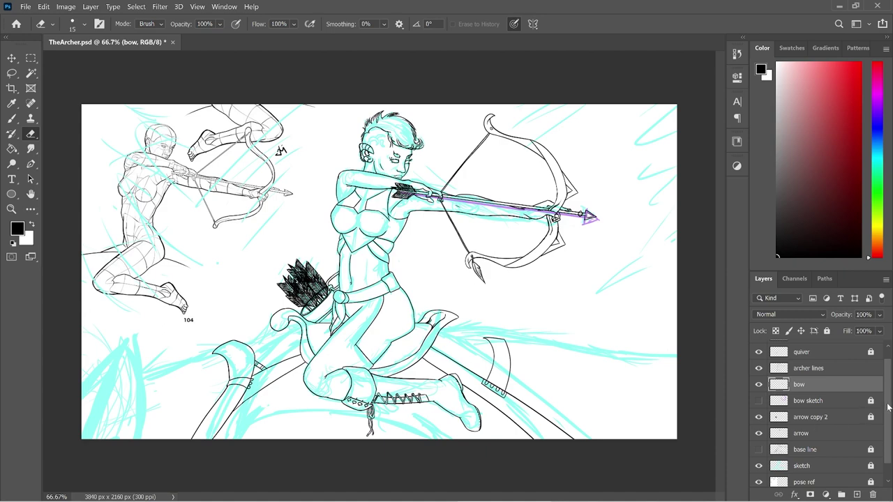
scroll(888, 407, down, 1)
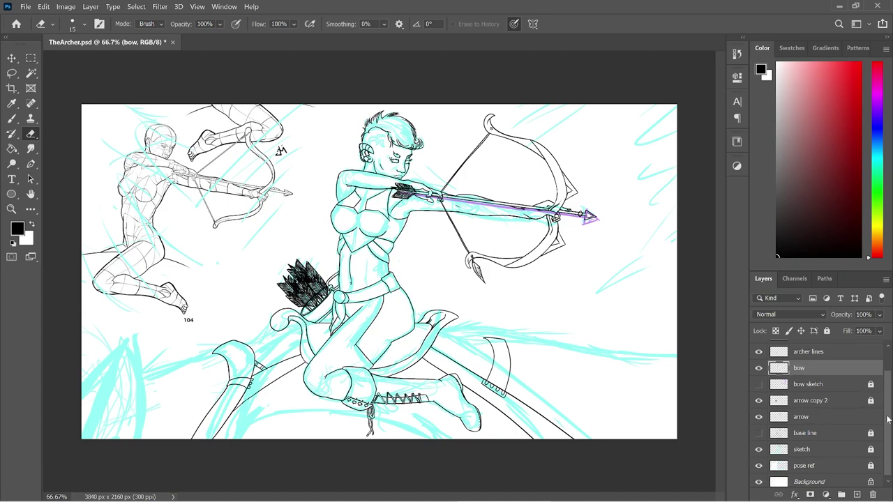
click(759, 451)
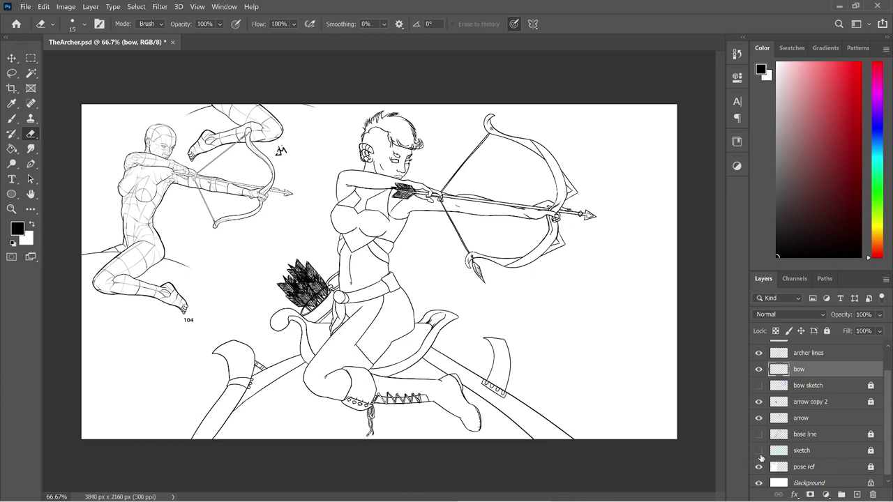
- Show the sketch layer and unlock the saddle and quiver layers
click(759, 451)
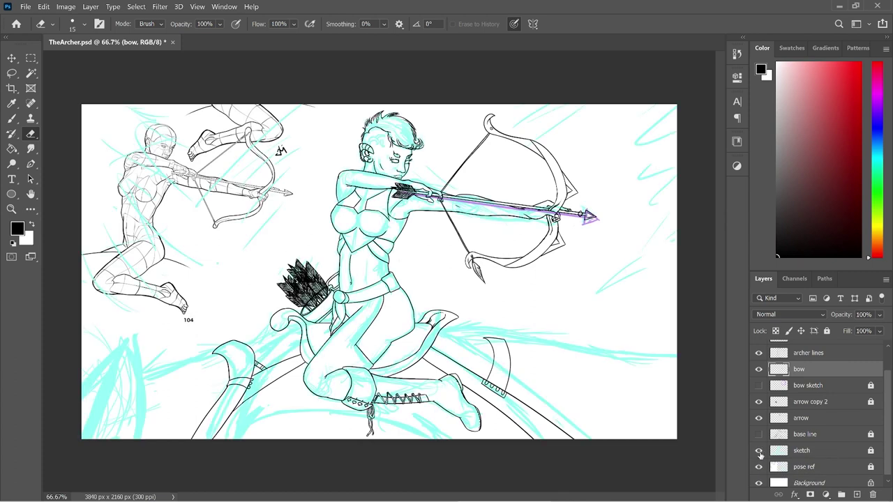
drag(888, 406, 888, 379)
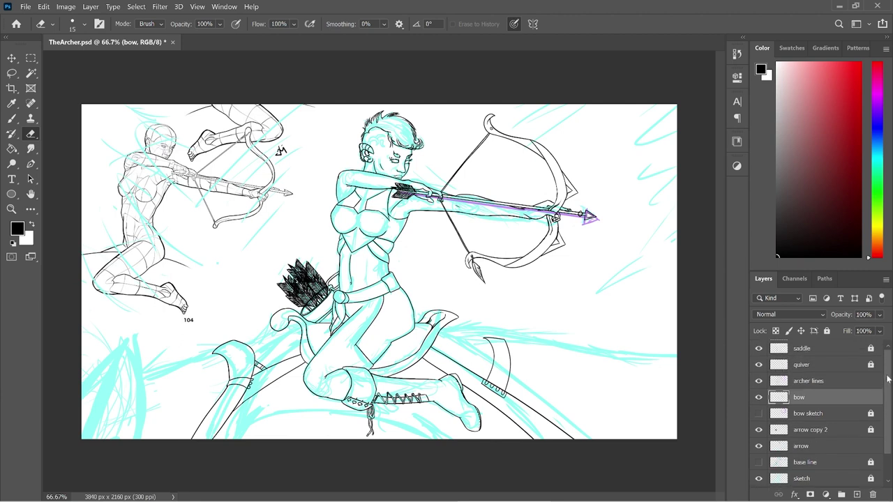
click(871, 350)
- Group the layers from saddle down to arrow and name the group "main lines"
click(851, 354)
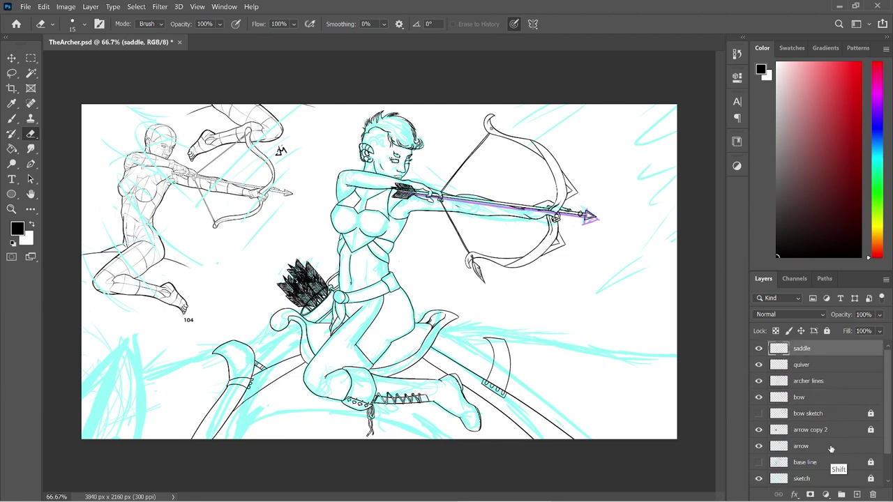
shift+click(830, 447)
click(842, 495)
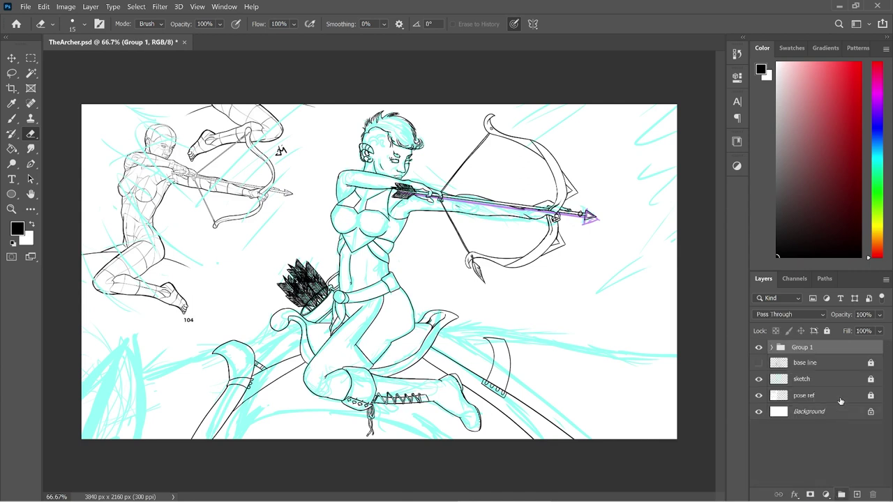
double_click(801, 346)
text(main lines)
key(Return)
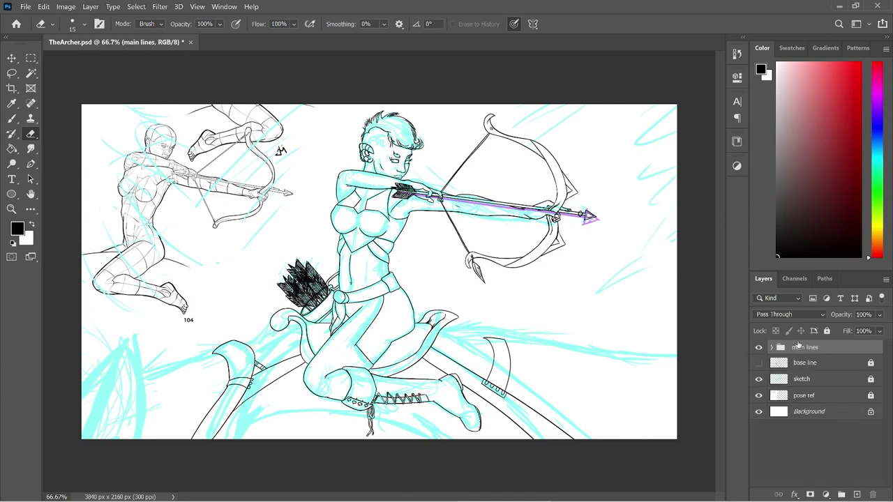
- Add a new layer above the main lines group and name it "creature lines"
click(842, 494)
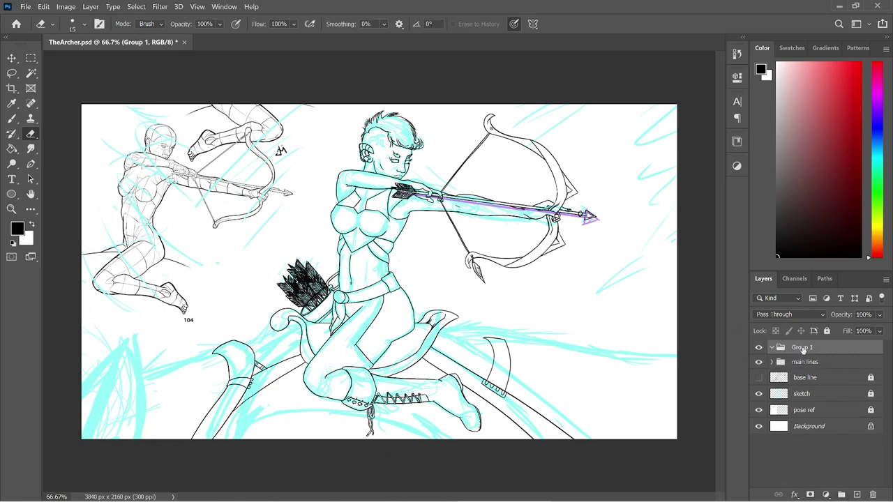
key(ctrl+z)
click(857, 494)
double_click(801, 348)
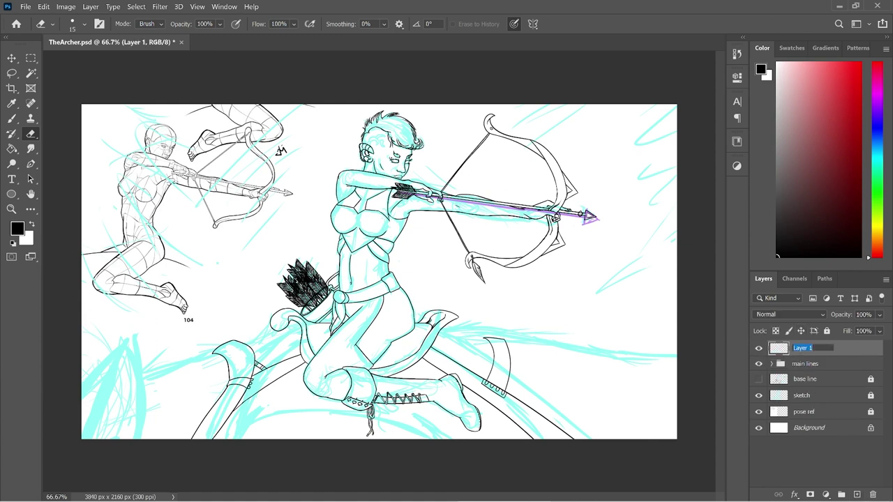
text(creature lines)
key(Return)
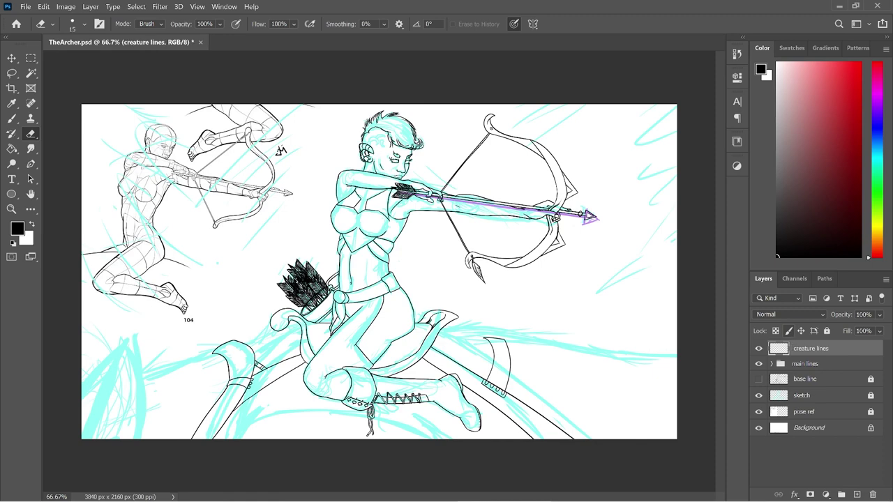
- Compare the line art with and without the sketch layer, and hide the pose ref layer
click(758, 395)
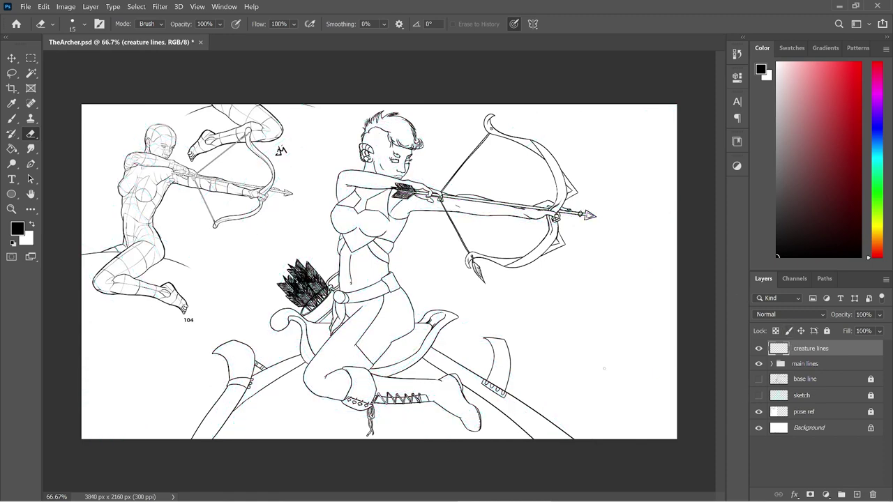
click(758, 395)
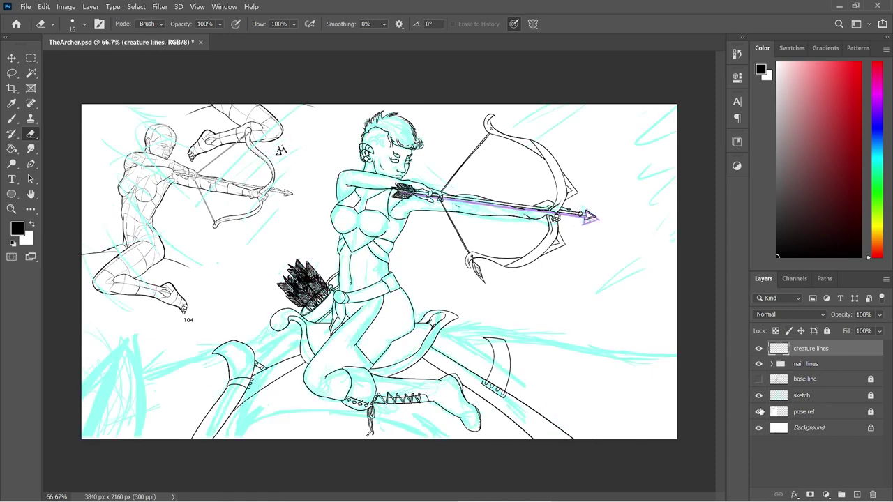
click(760, 413)
- Set the Hard Round brush to 10 px for inking the creature near its ears
key(ctrl+minus)
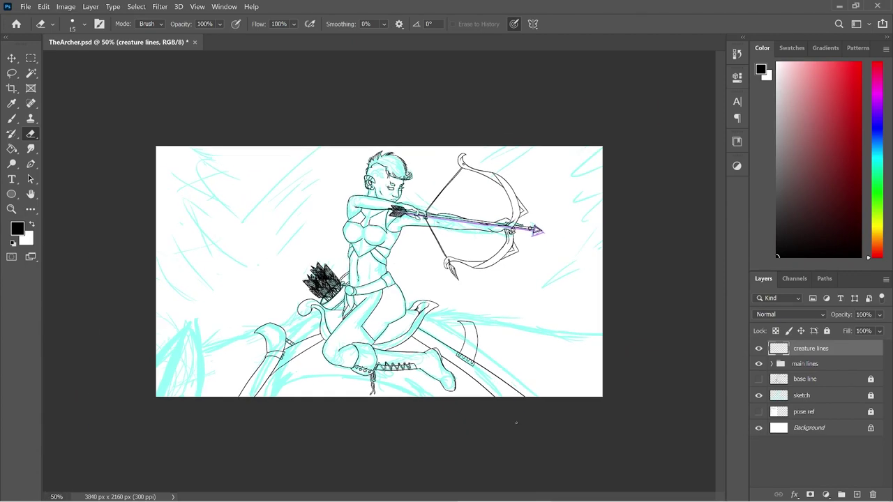
key(ctrl+plus)
key(ctrl+plus)
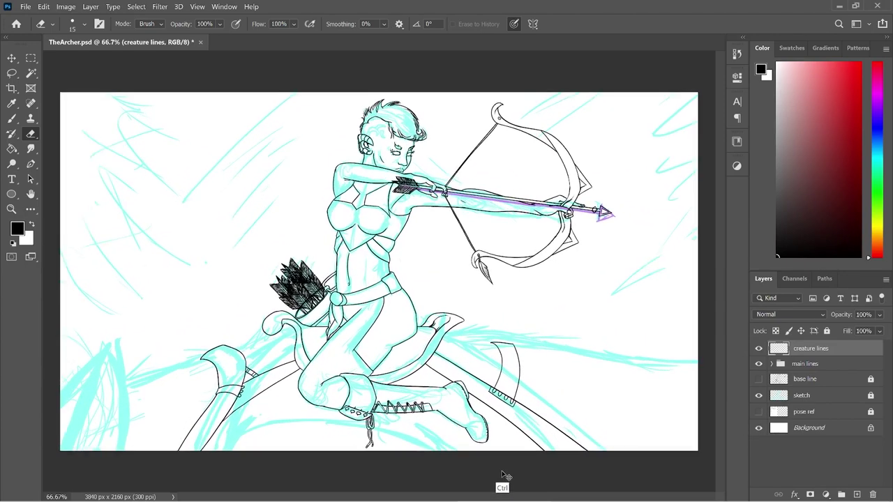
drag(481, 497, 394, 497)
scroll(719, 239, down, 5)
key(b)
right_click(381, 289)
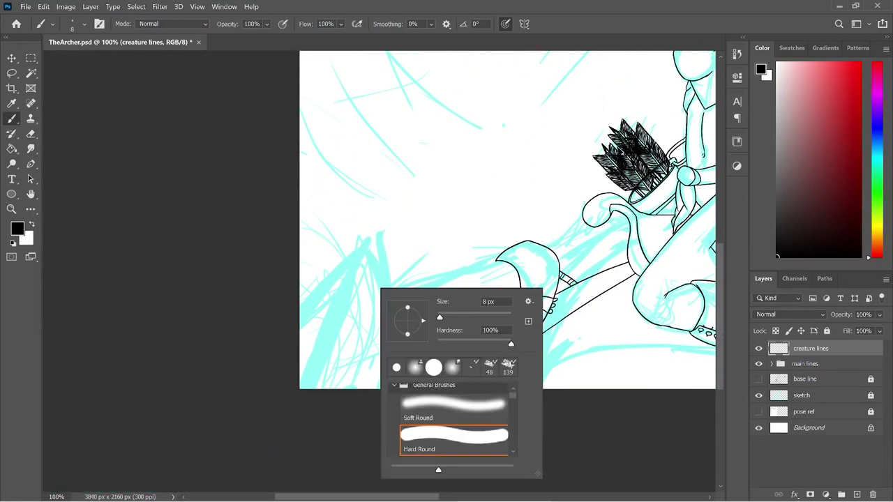
text(10)
key(Return)
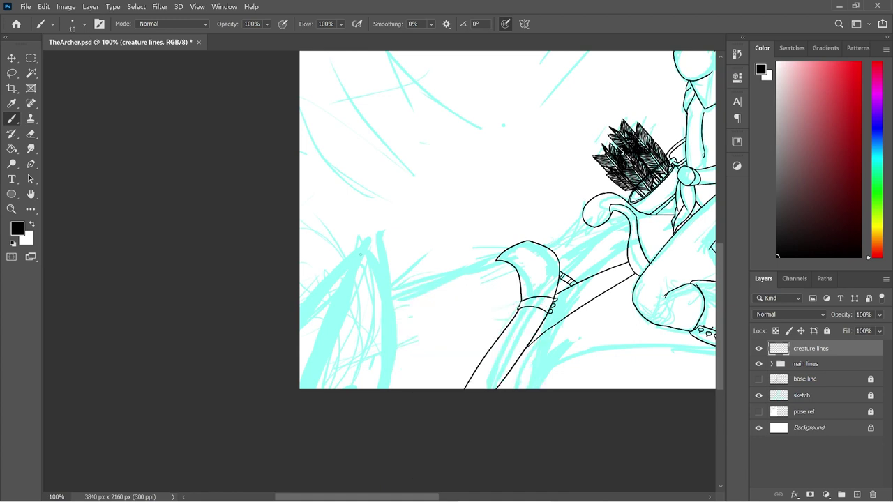
- Ink both long sides of the creature's front ear and the hair tuft at its tip, following the sketch
drag(364, 248, 302, 484)
drag(365, 246, 379, 222)
drag(377, 261, 383, 225)
drag(382, 258, 374, 405)
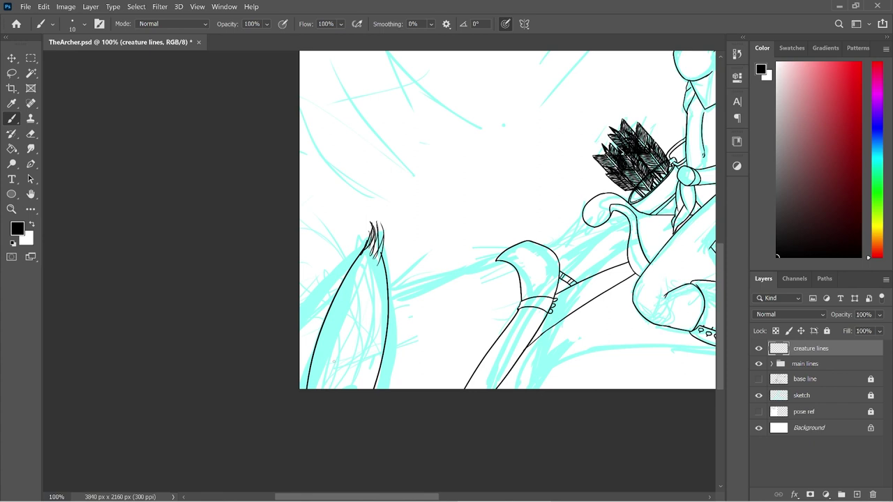
drag(320, 382, 340, 365)
drag(315, 389, 341, 374)
drag(329, 389, 341, 379)
key(ctrl+z)
key(ctrl+z)
key(ctrl+z)
key(ctrl+z)
- Ink the outer ear edge and the creature's jagged fur contour from ear to saddle, with short fur strokes below the archer's knee
mouse_move(367, 240)
mouse_down()
mouse_move(300, 334)
mouse_move(305, 320)
mouse_up()
mouse_move(391, 293)
mouse_down()
mouse_move(444, 252)
mouse_move(451, 267)
mouse_move(492, 250)
mouse_up()
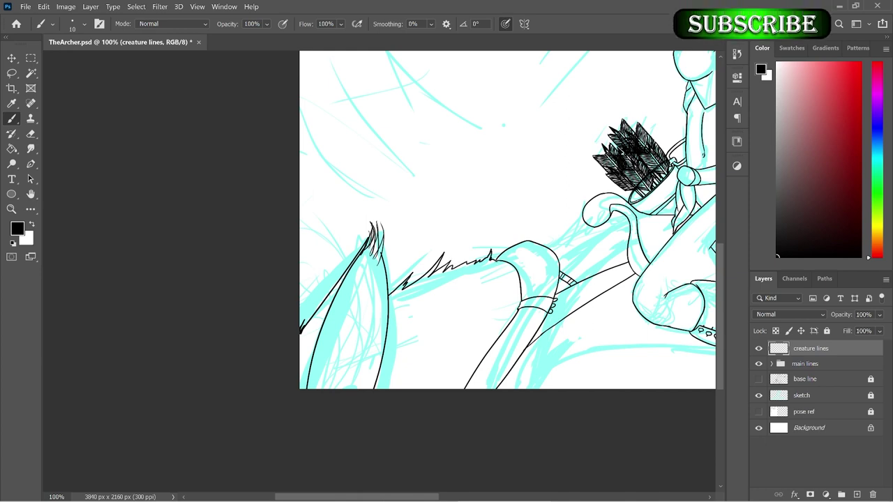
mouse_move(540, 244)
mouse_down()
mouse_move(552, 222)
mouse_move(558, 236)
mouse_move(591, 224)
mouse_up()
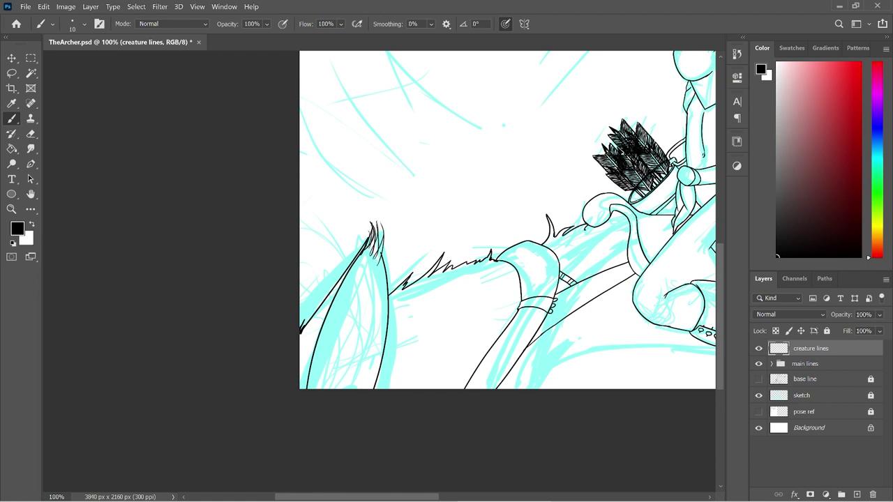
drag(592, 226, 622, 224)
drag(581, 361, 667, 357)
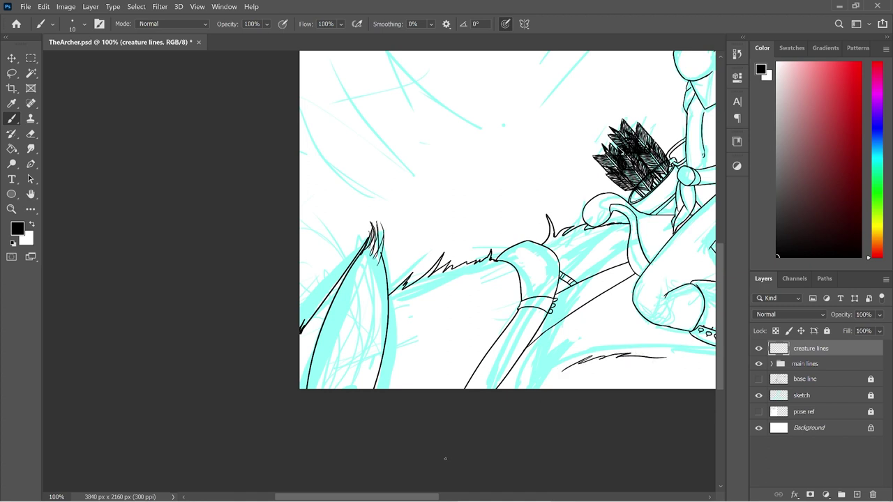
- Ink the creature's furry back contour from behind the saddle past the rear strap to the canvas edge
drag(423, 496, 537, 481)
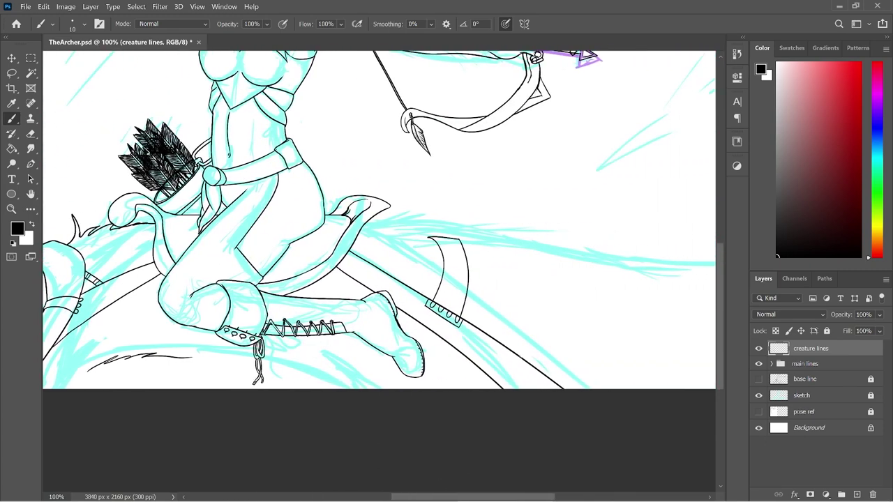
mouse_move(366, 225)
mouse_down()
mouse_move(388, 211)
mouse_move(370, 229)
mouse_move(432, 212)
mouse_move(408, 223)
mouse_up()
drag(409, 223, 442, 229)
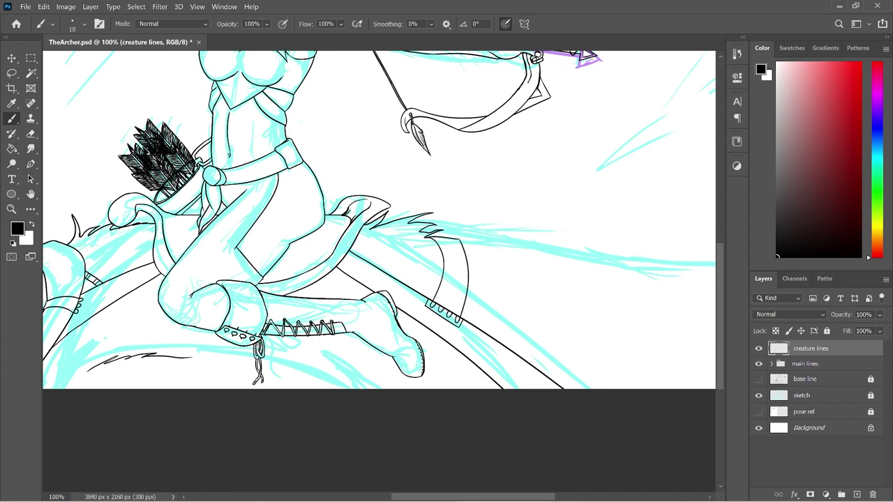
mouse_move(461, 241)
mouse_down()
mouse_move(552, 243)
mouse_move(719, 285)
mouse_up()
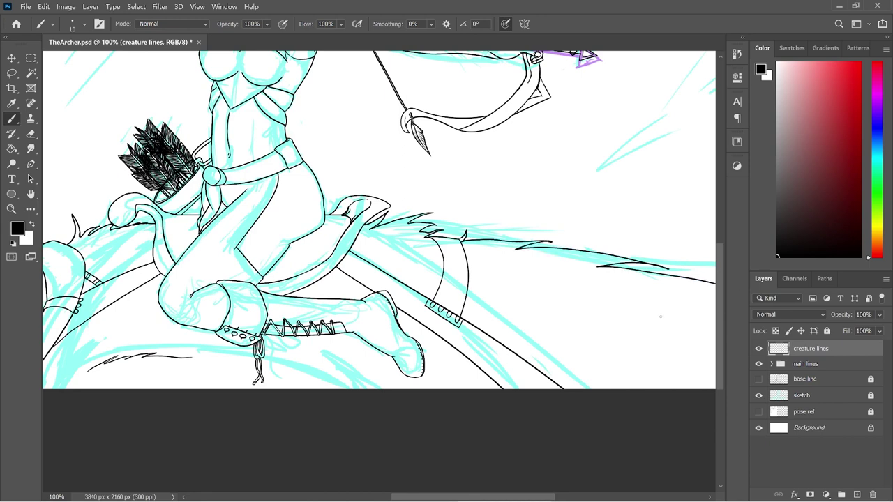
- Hide the sketch layer and review the full line art of the archer and creature
scroll(663, 325, up, 3)
key(ctrl+minus)
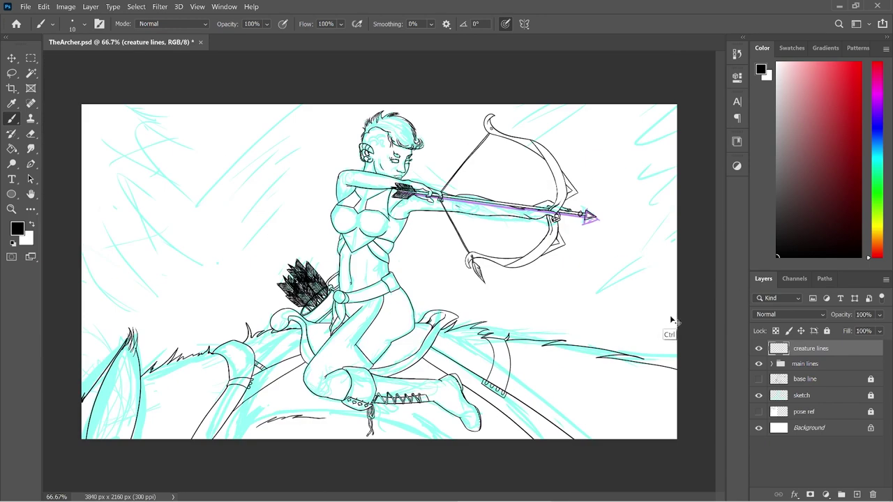
key(ctrl+minus)
drag(759, 396, 760, 412)
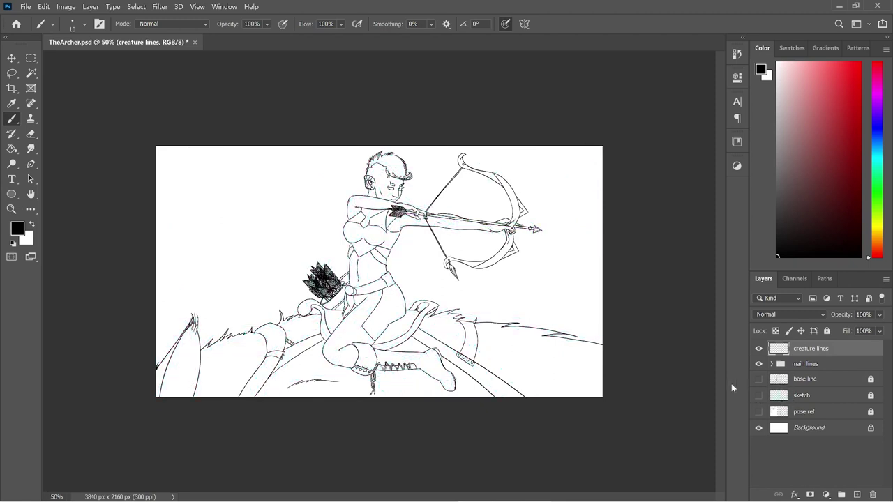
key(ctrl+minus)
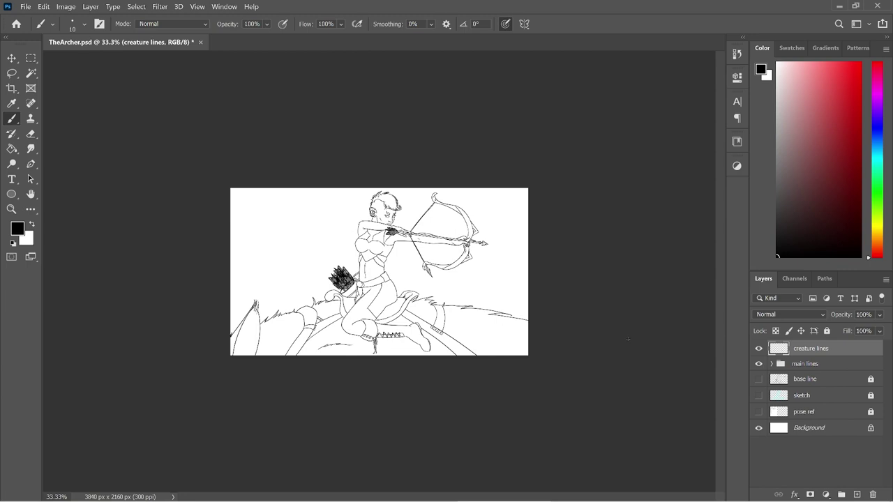
key(ctrl+plus)
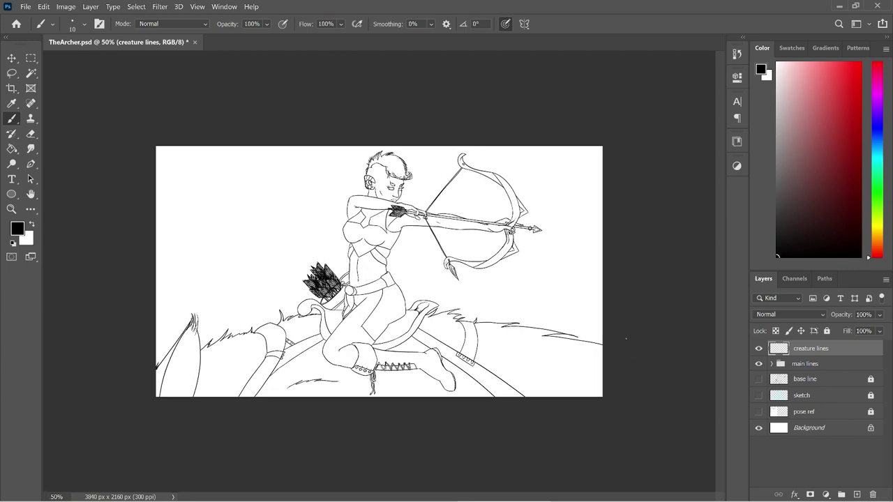